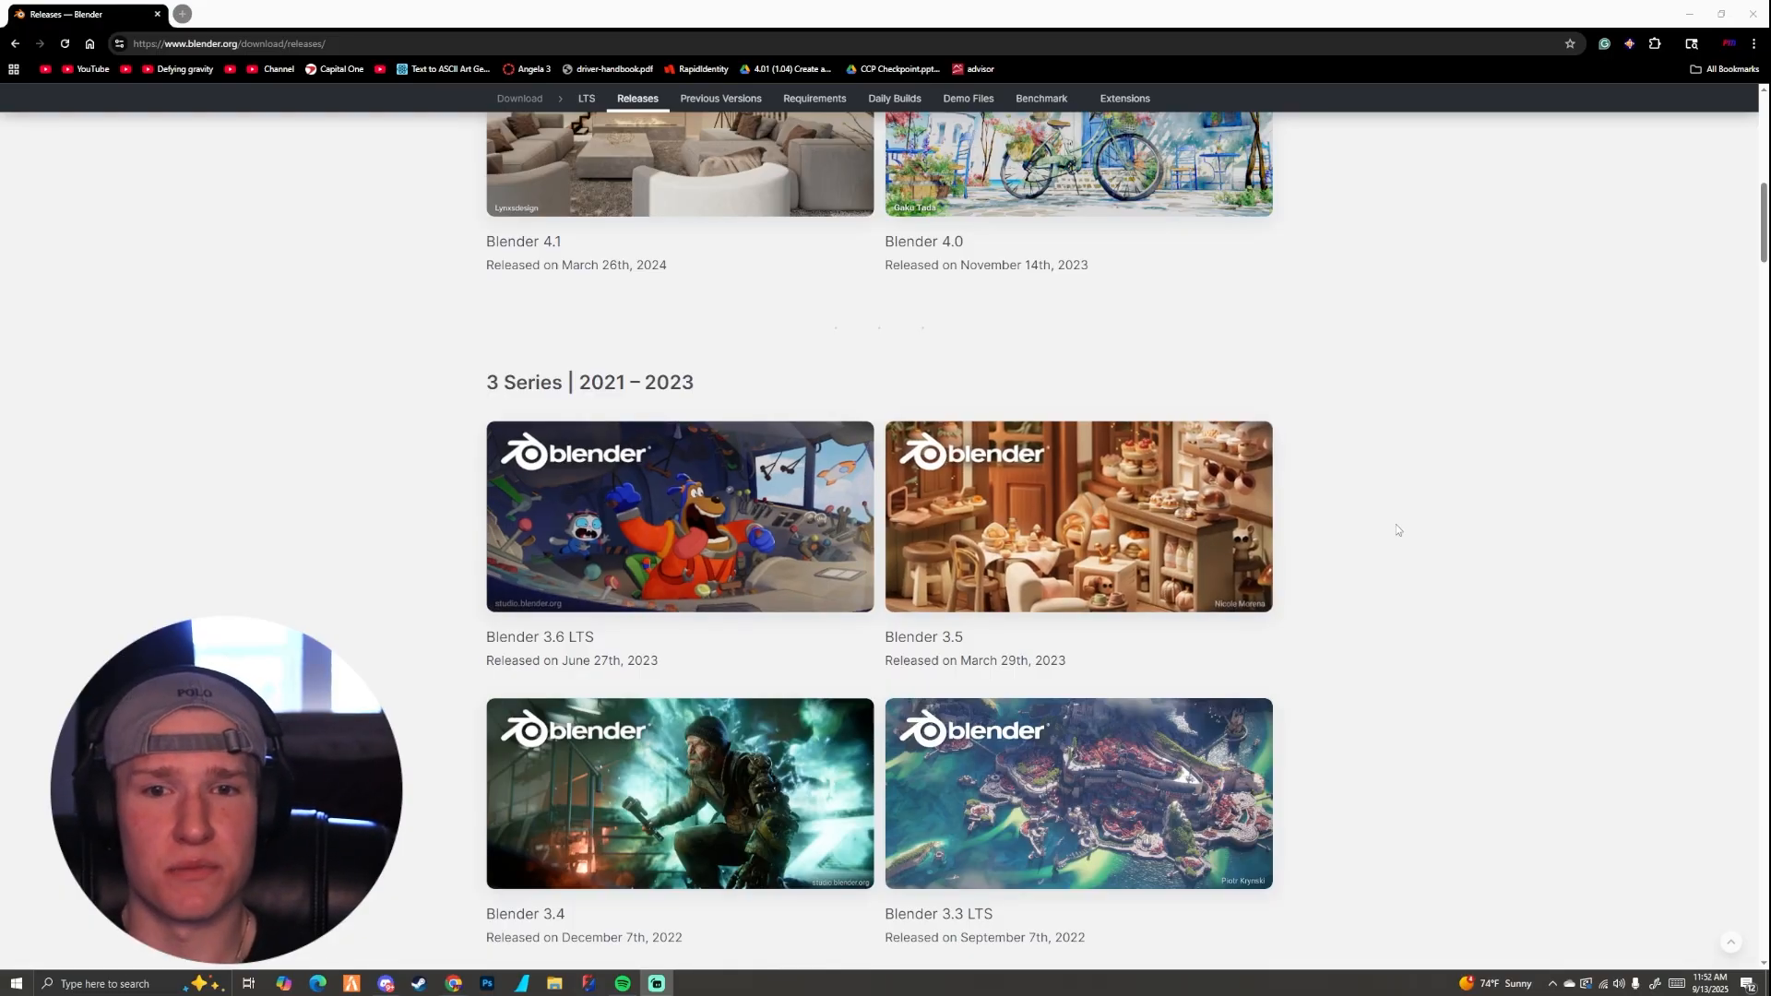
Step: Browse the 4 Series and 3 Series versions on the Blender releases page
scroll(1397, 523, up, 4)
scroll(1395, 532, up, 3)
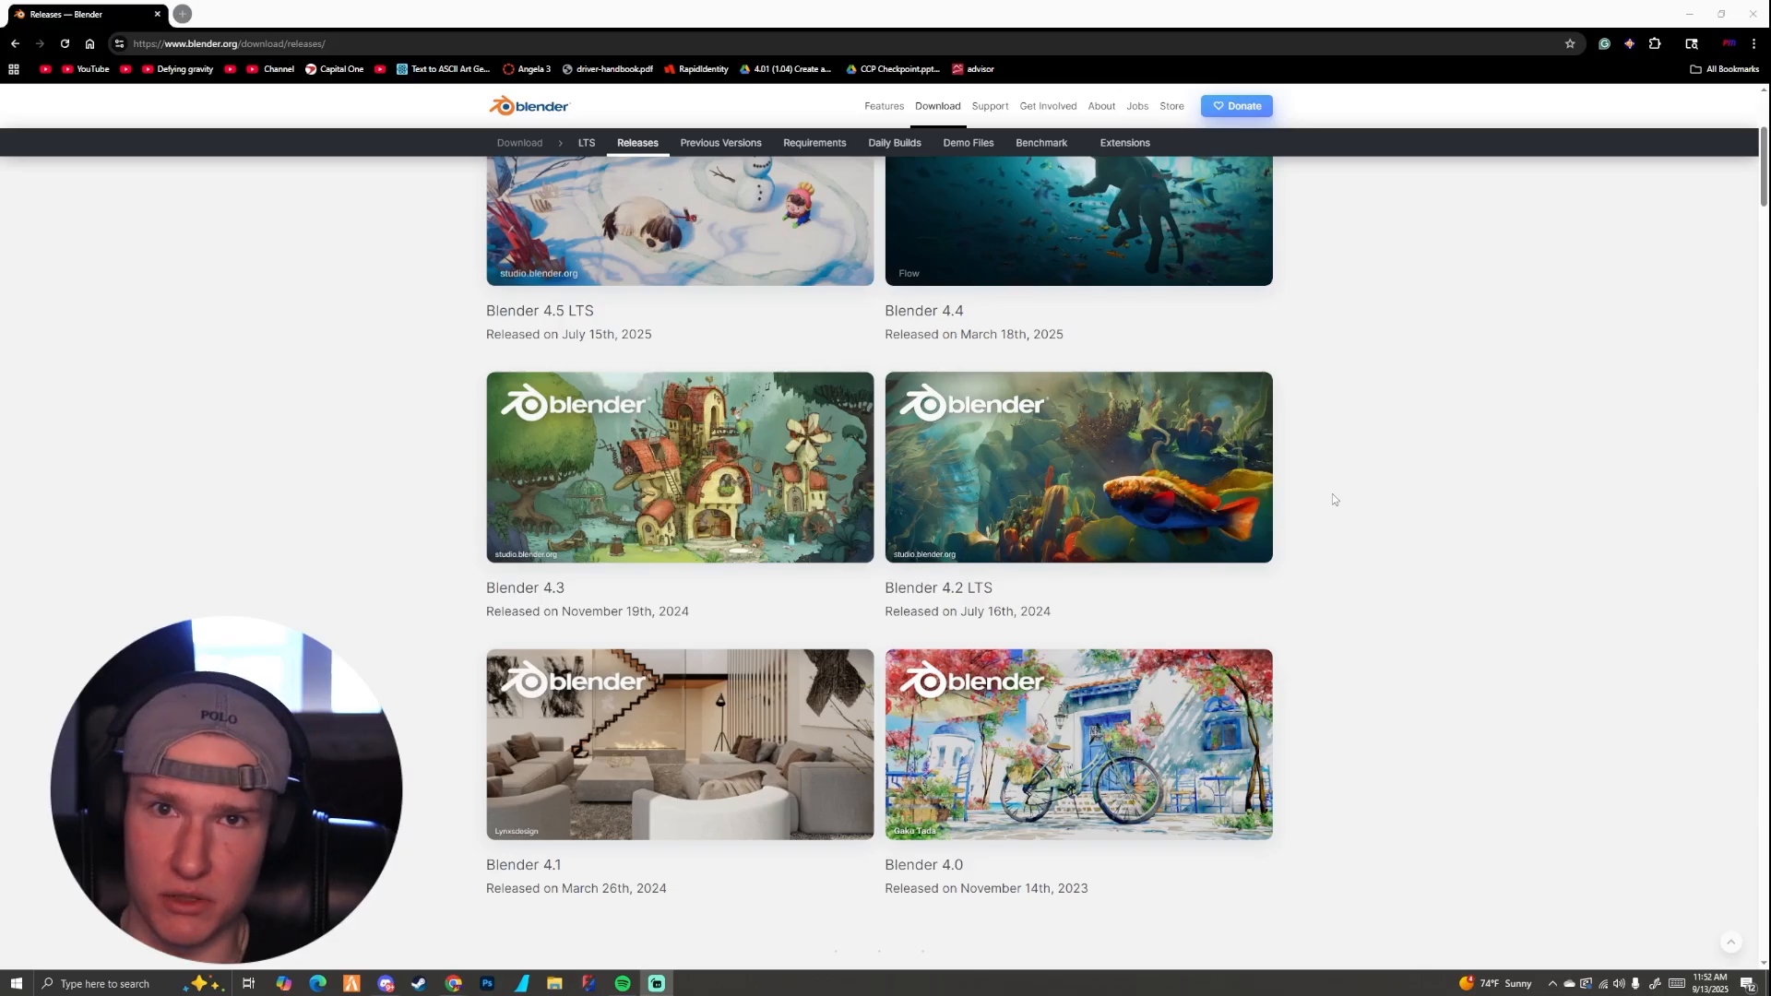
click(615, 145)
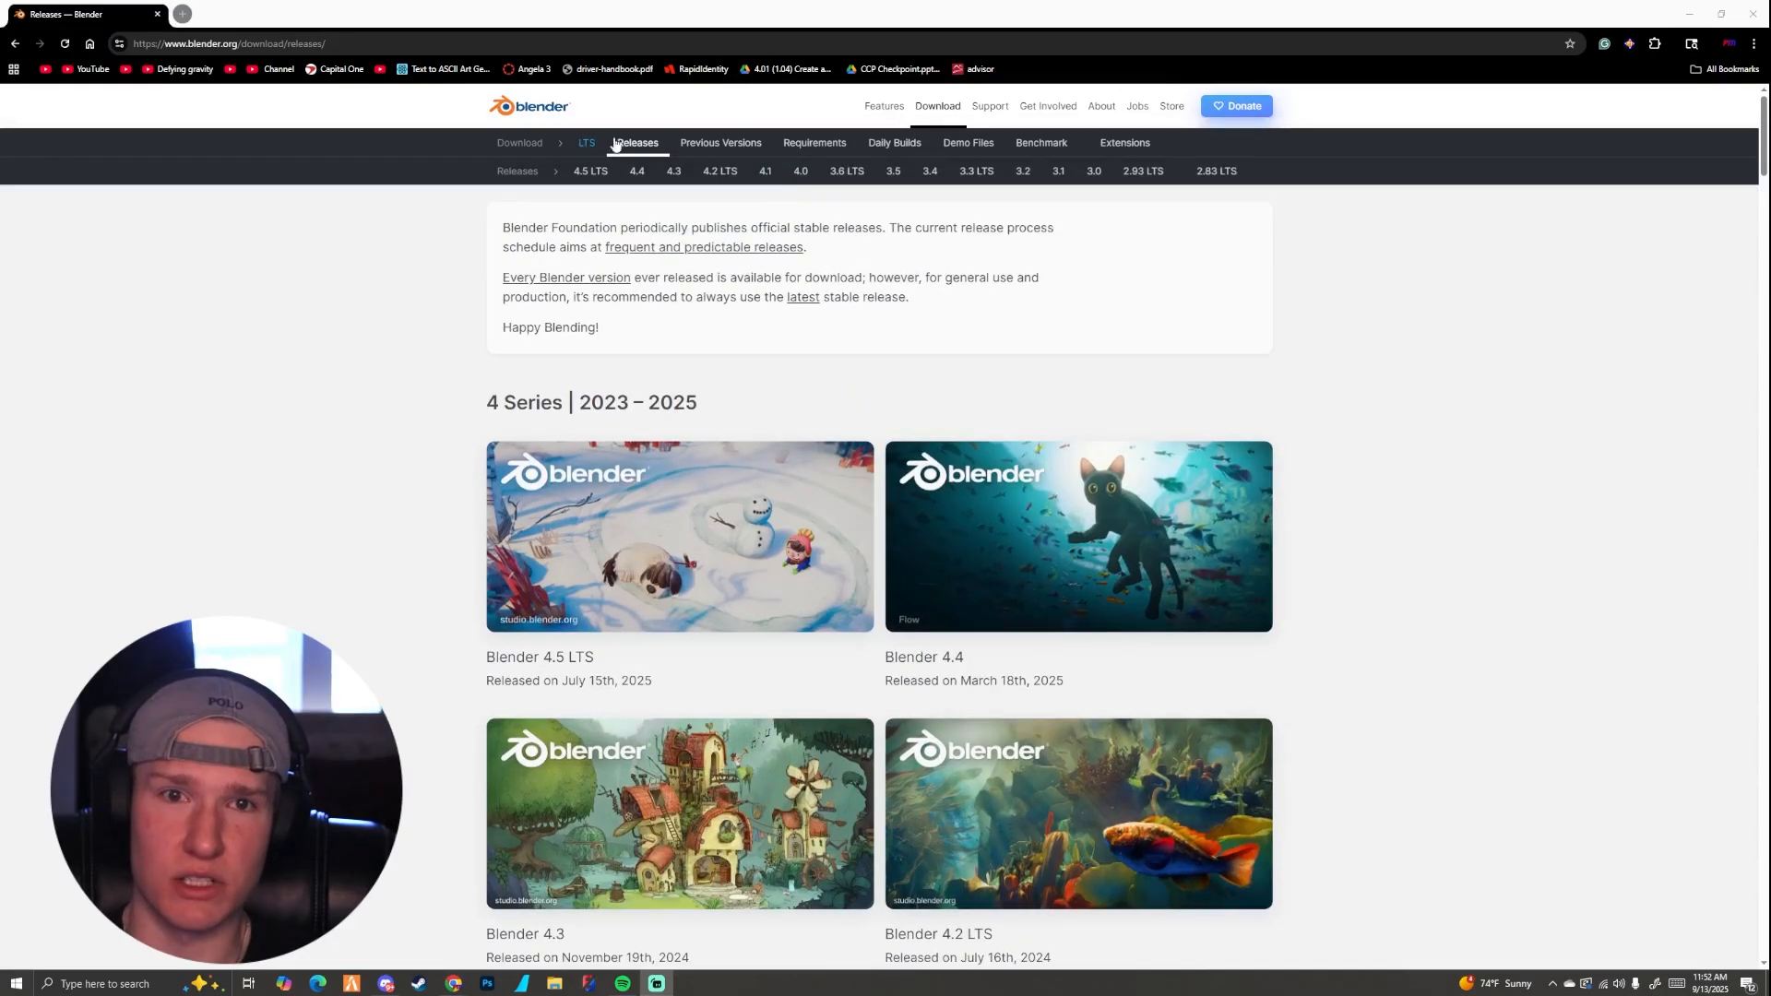
scroll(762, 504, down, 10)
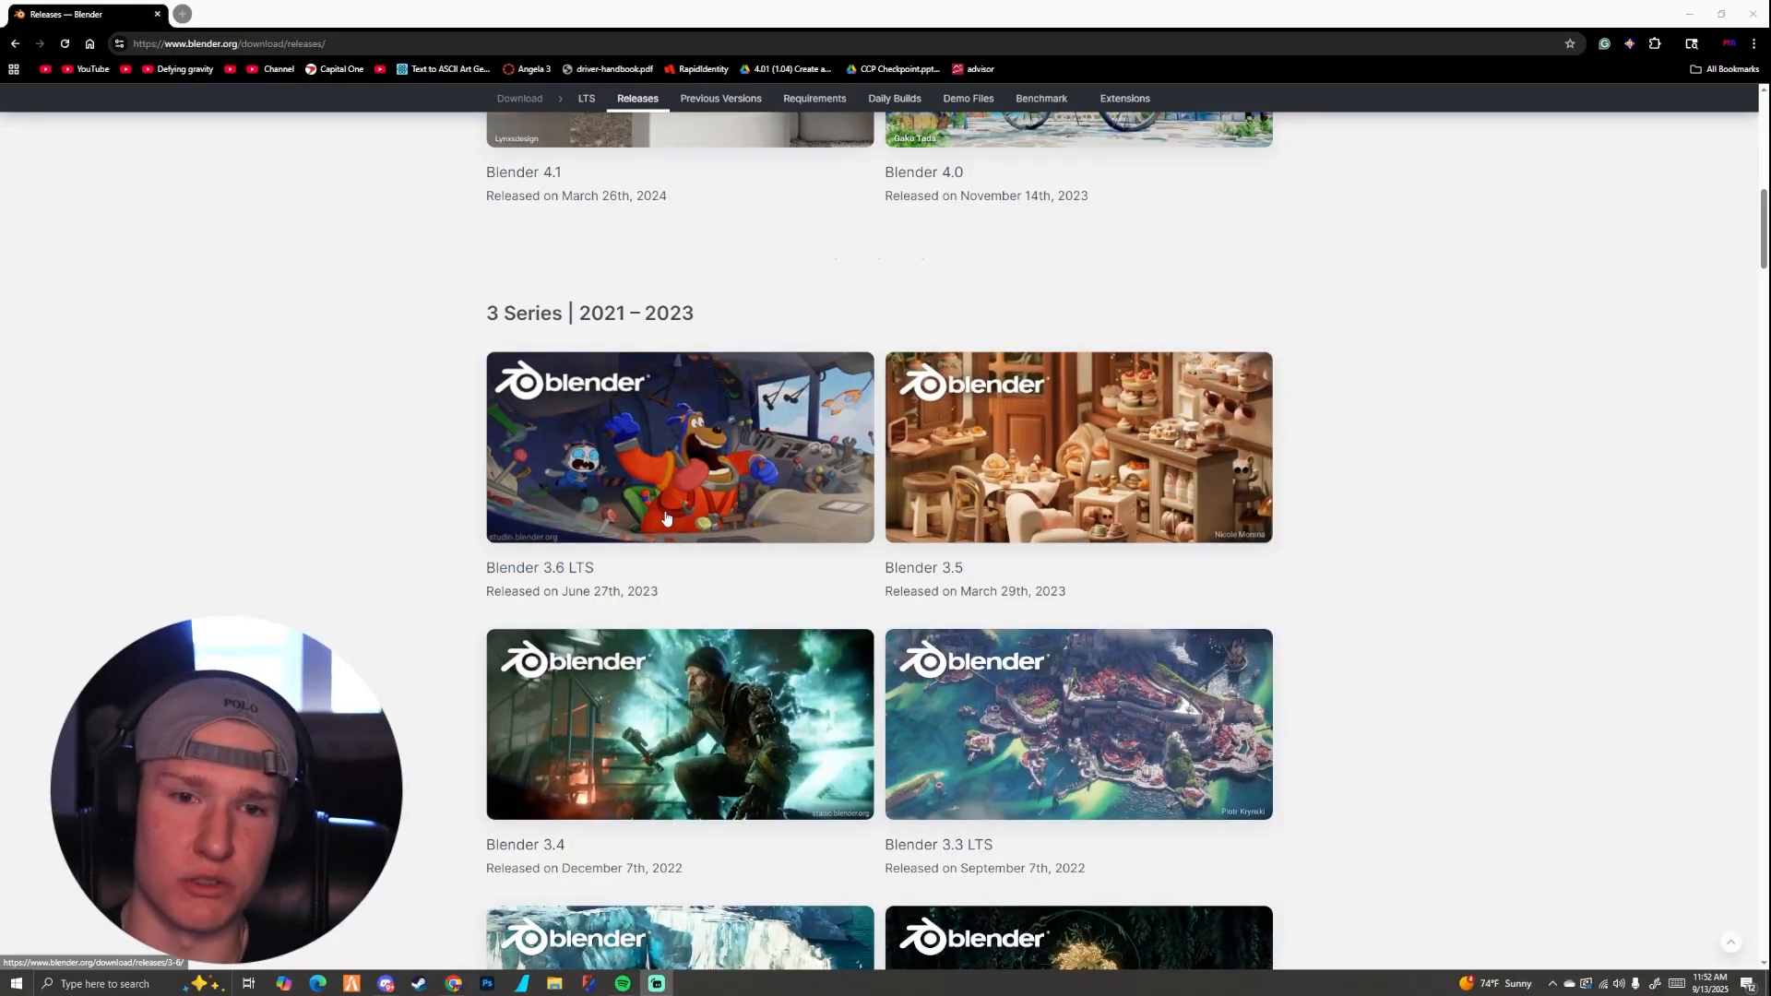
scroll(666, 518, up, 8)
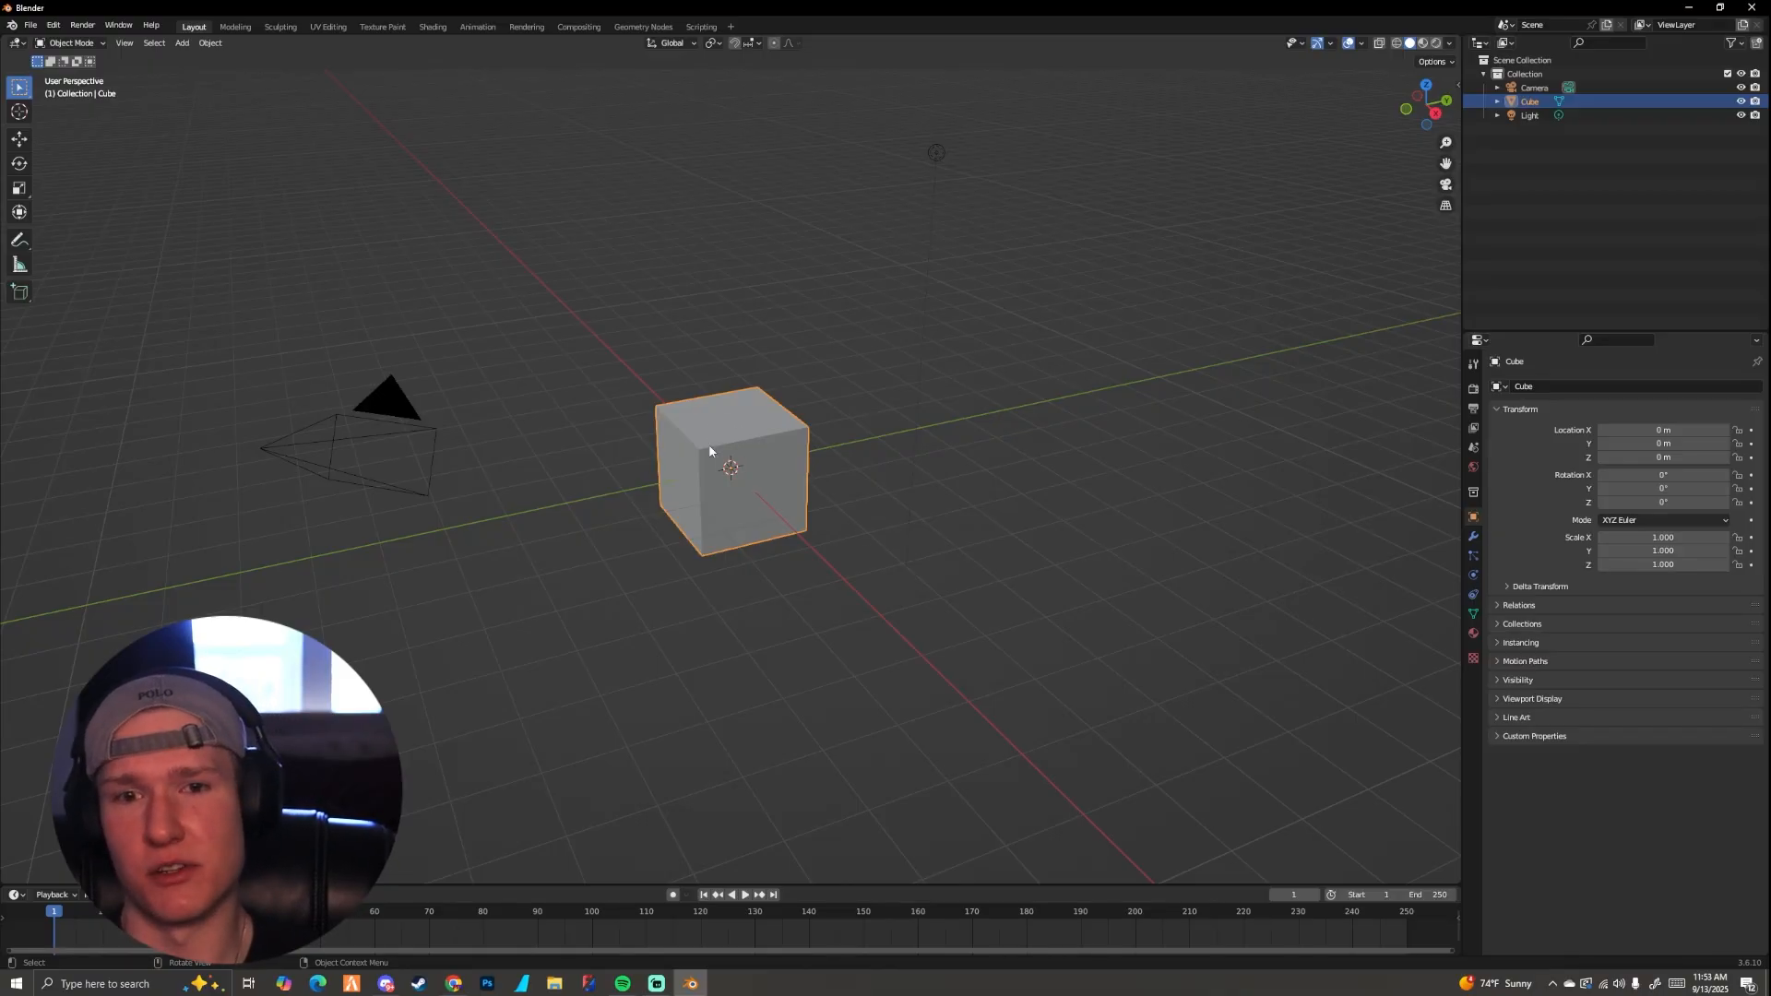
Step: Examine the default cube from different sides by orbiting the view and zooming in and out
middle_drag(780, 513, 804, 555)
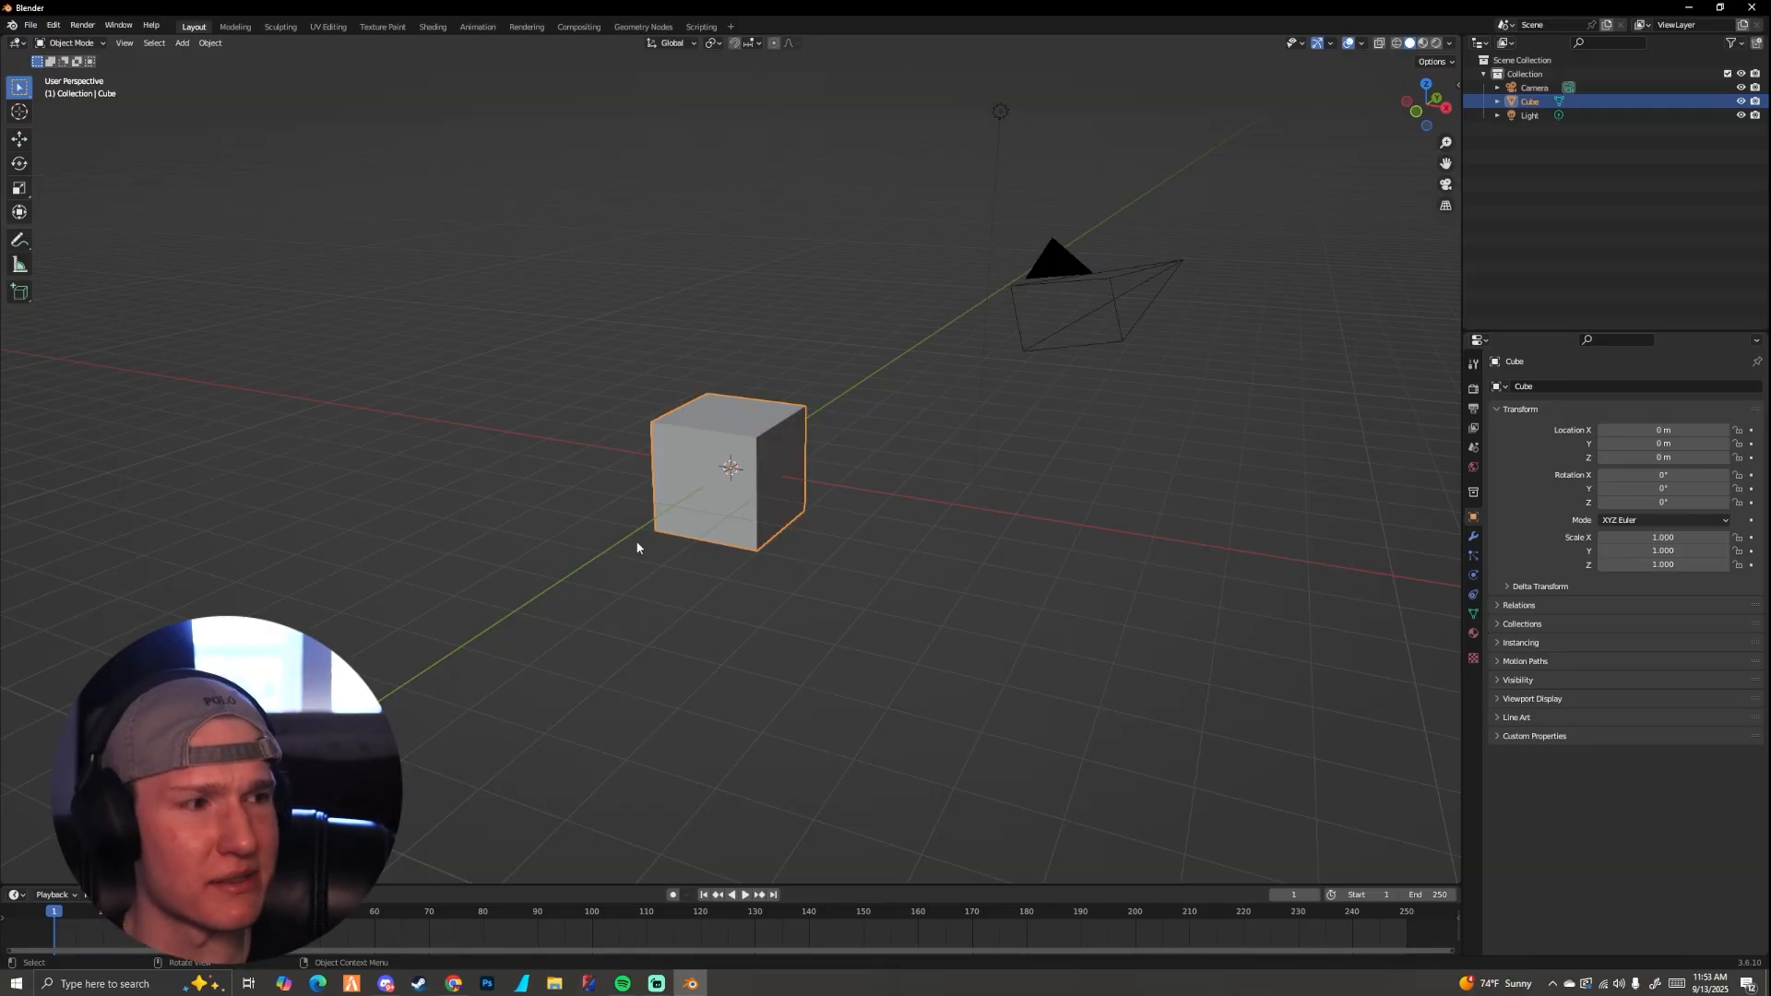
scroll(759, 575, up, 2)
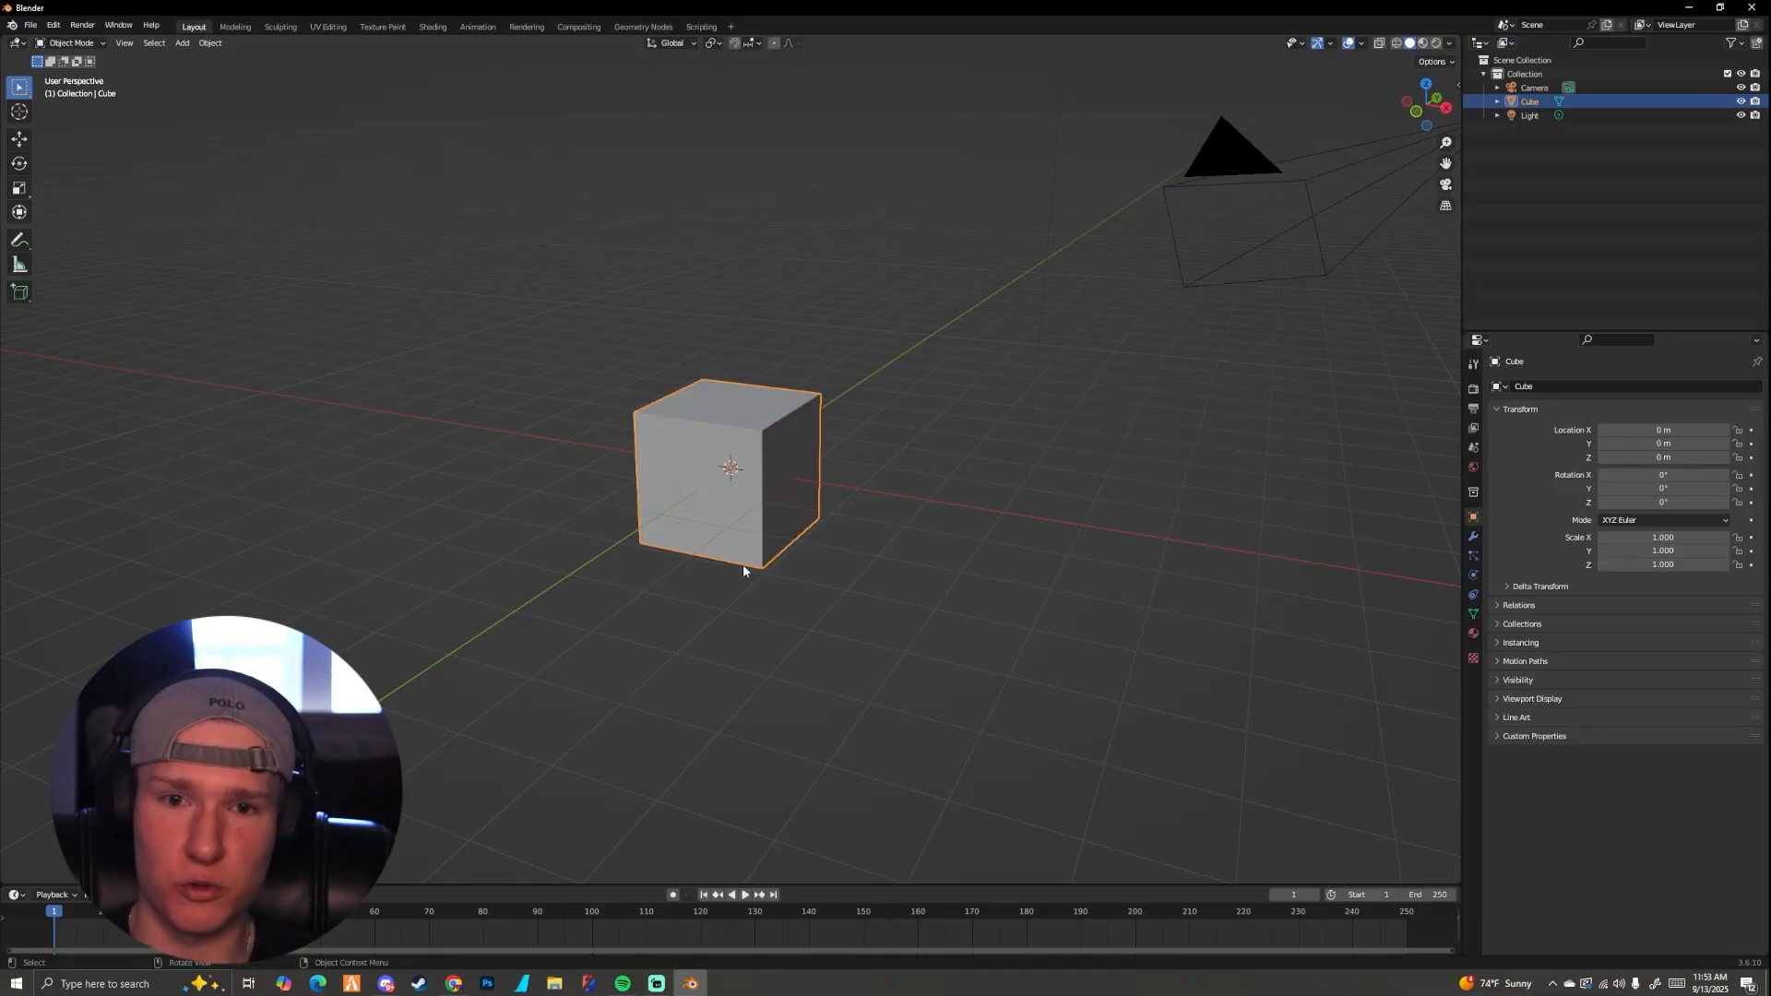
middle_drag(845, 530, 781, 530)
scroll(771, 506, up, 5)
scroll(765, 502, down, 5)
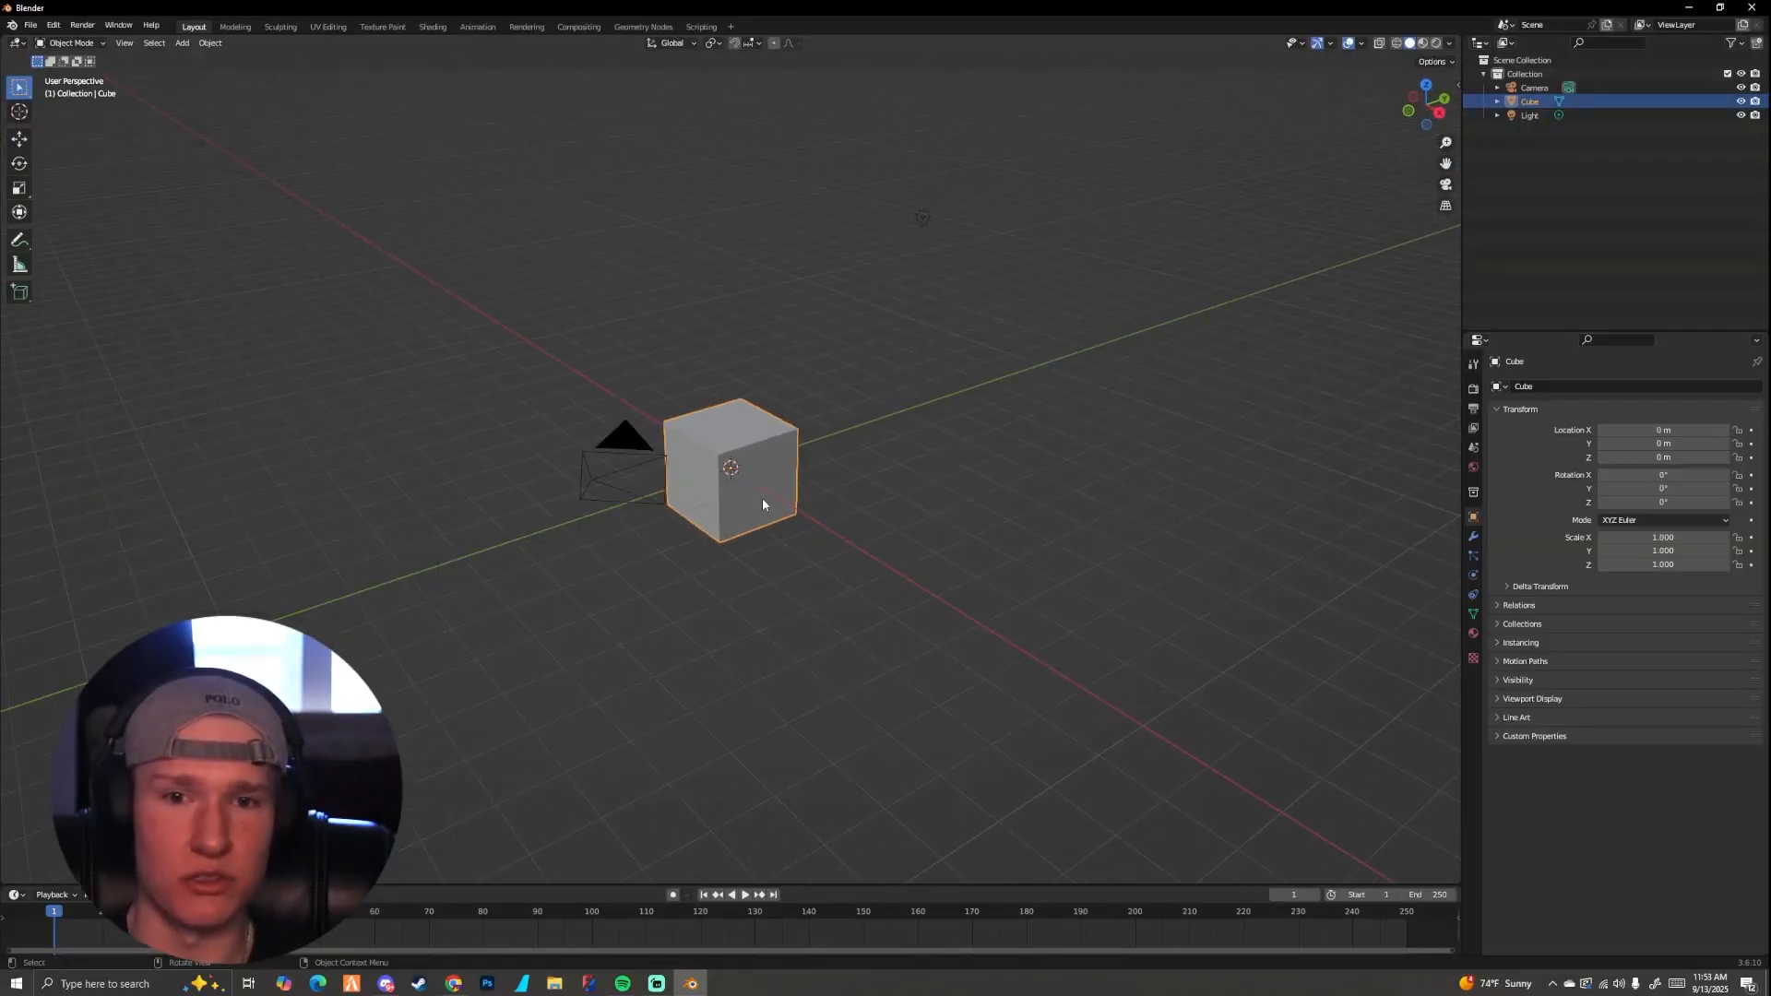
scroll(762, 498, up, 1)
scroll(762, 501, down, 4)
scroll(734, 455, up, 10)
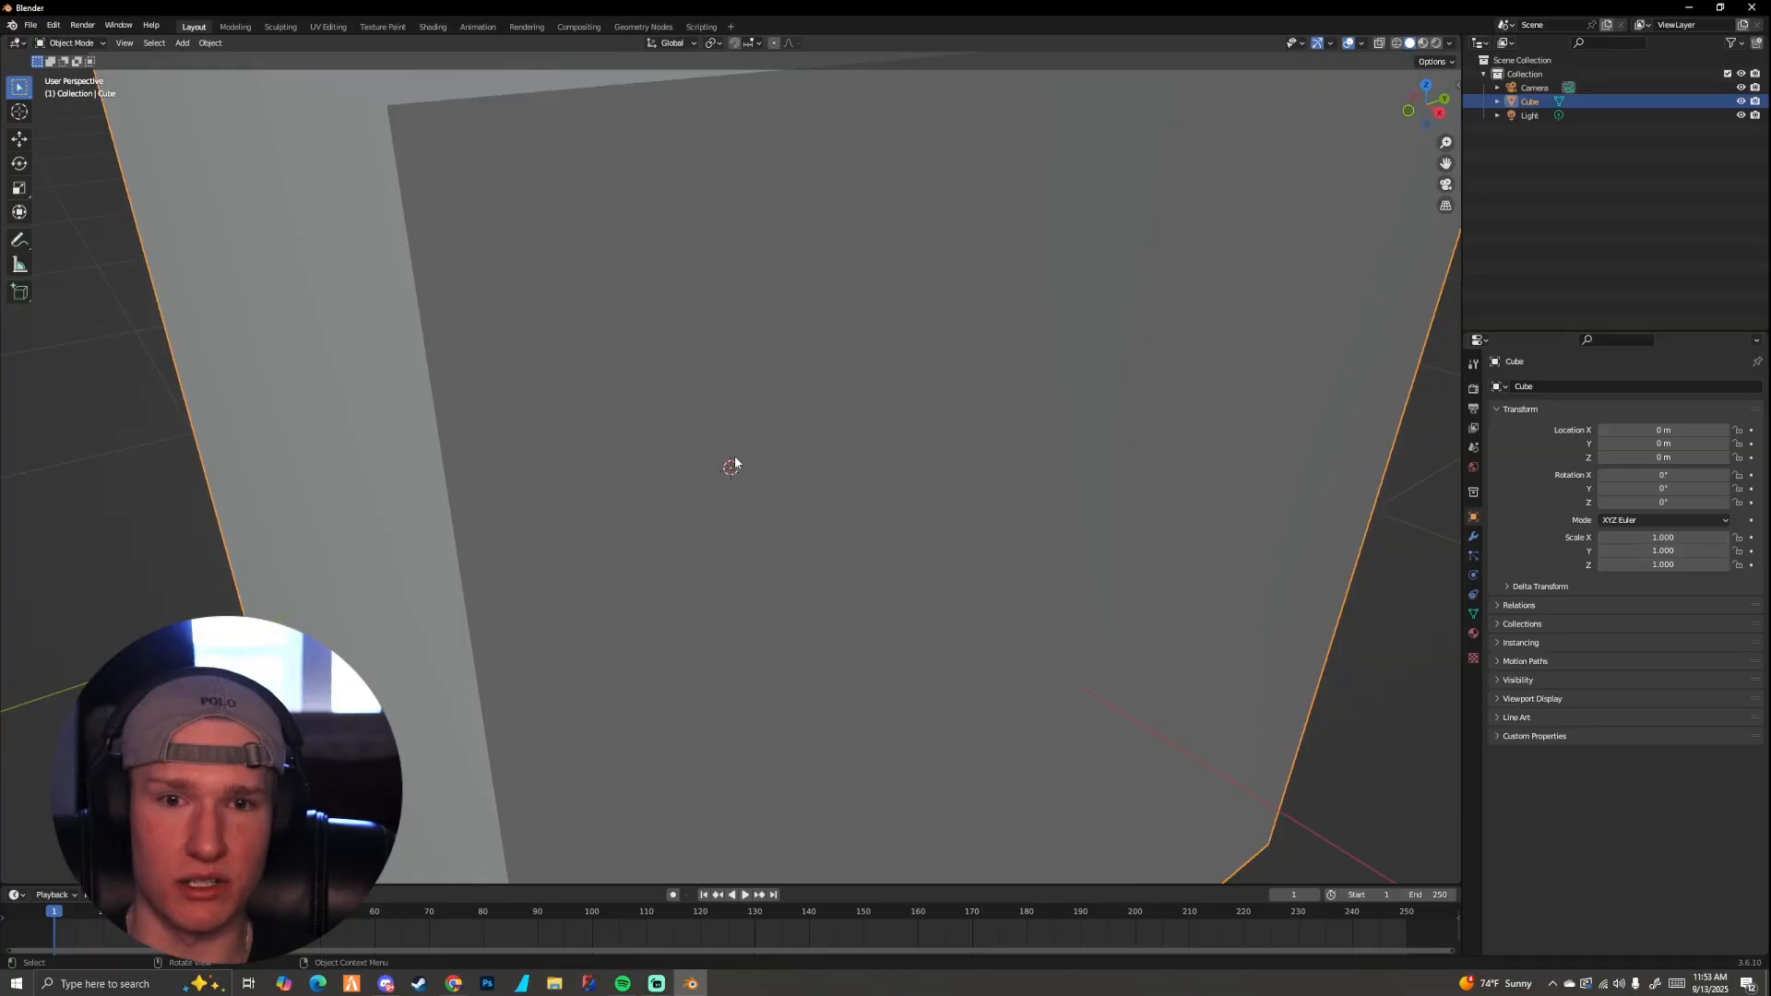
scroll(734, 462, down, 3)
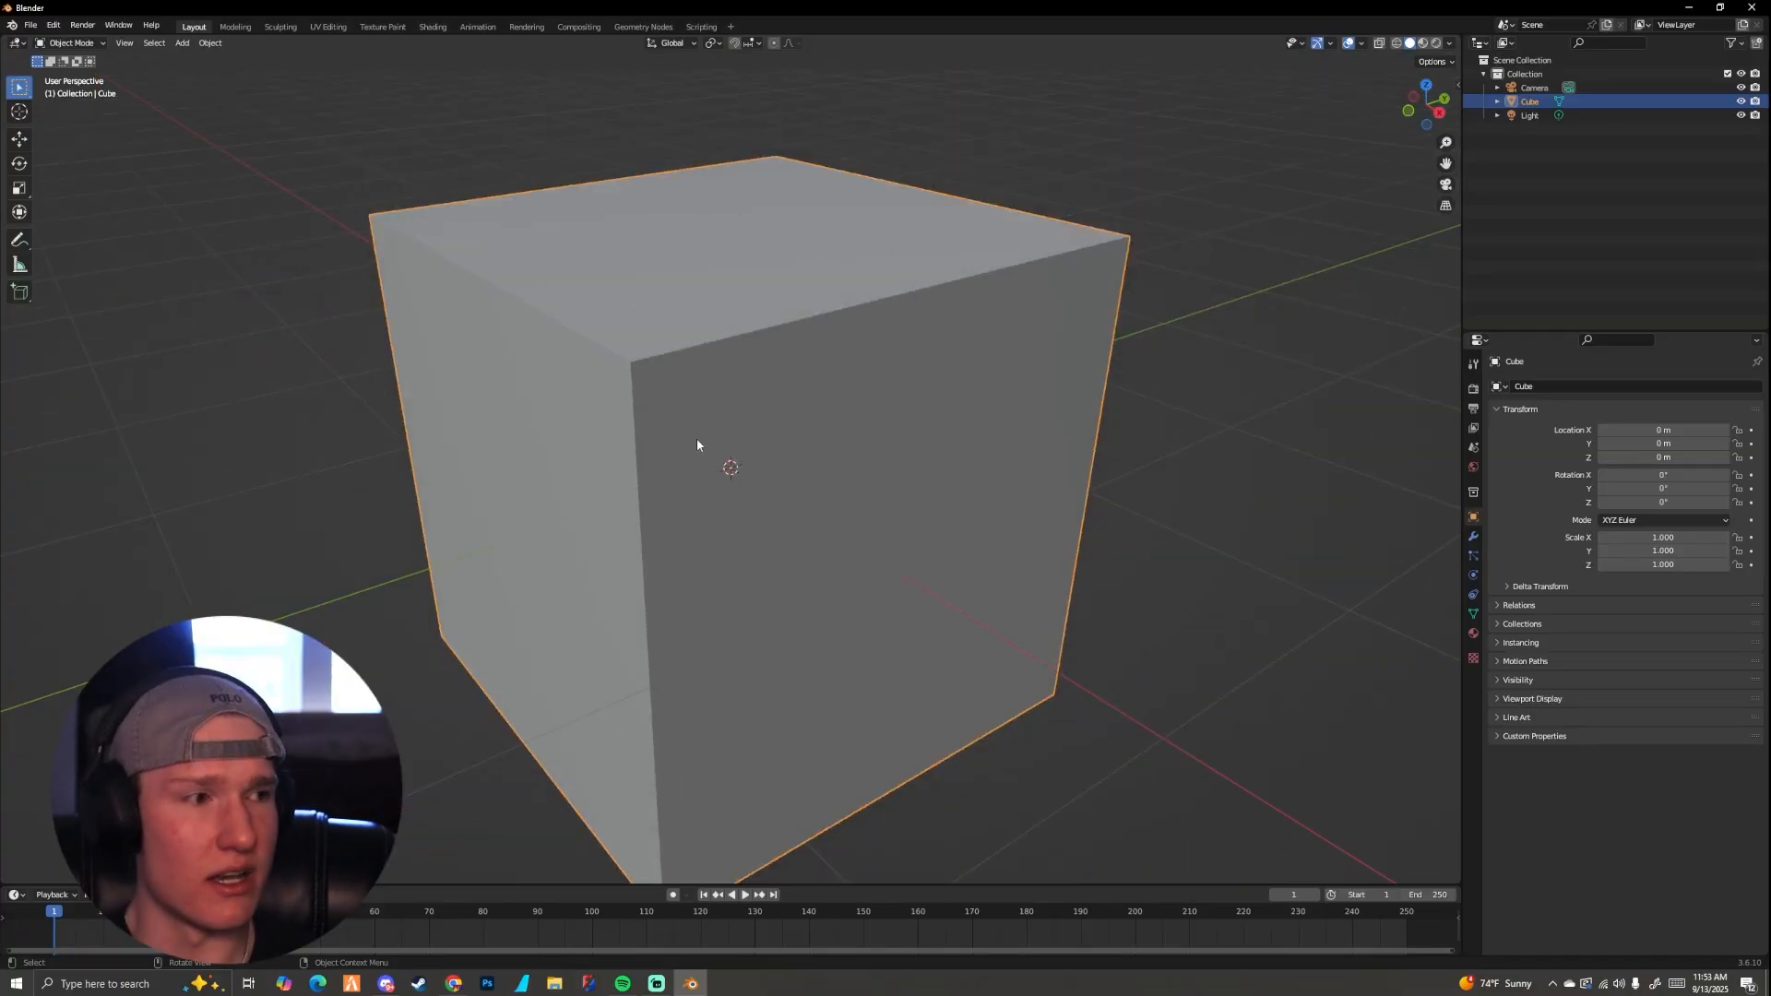
scroll(678, 415, down, 4)
scroll(656, 391, up, 8)
scroll(665, 376, down, 7)
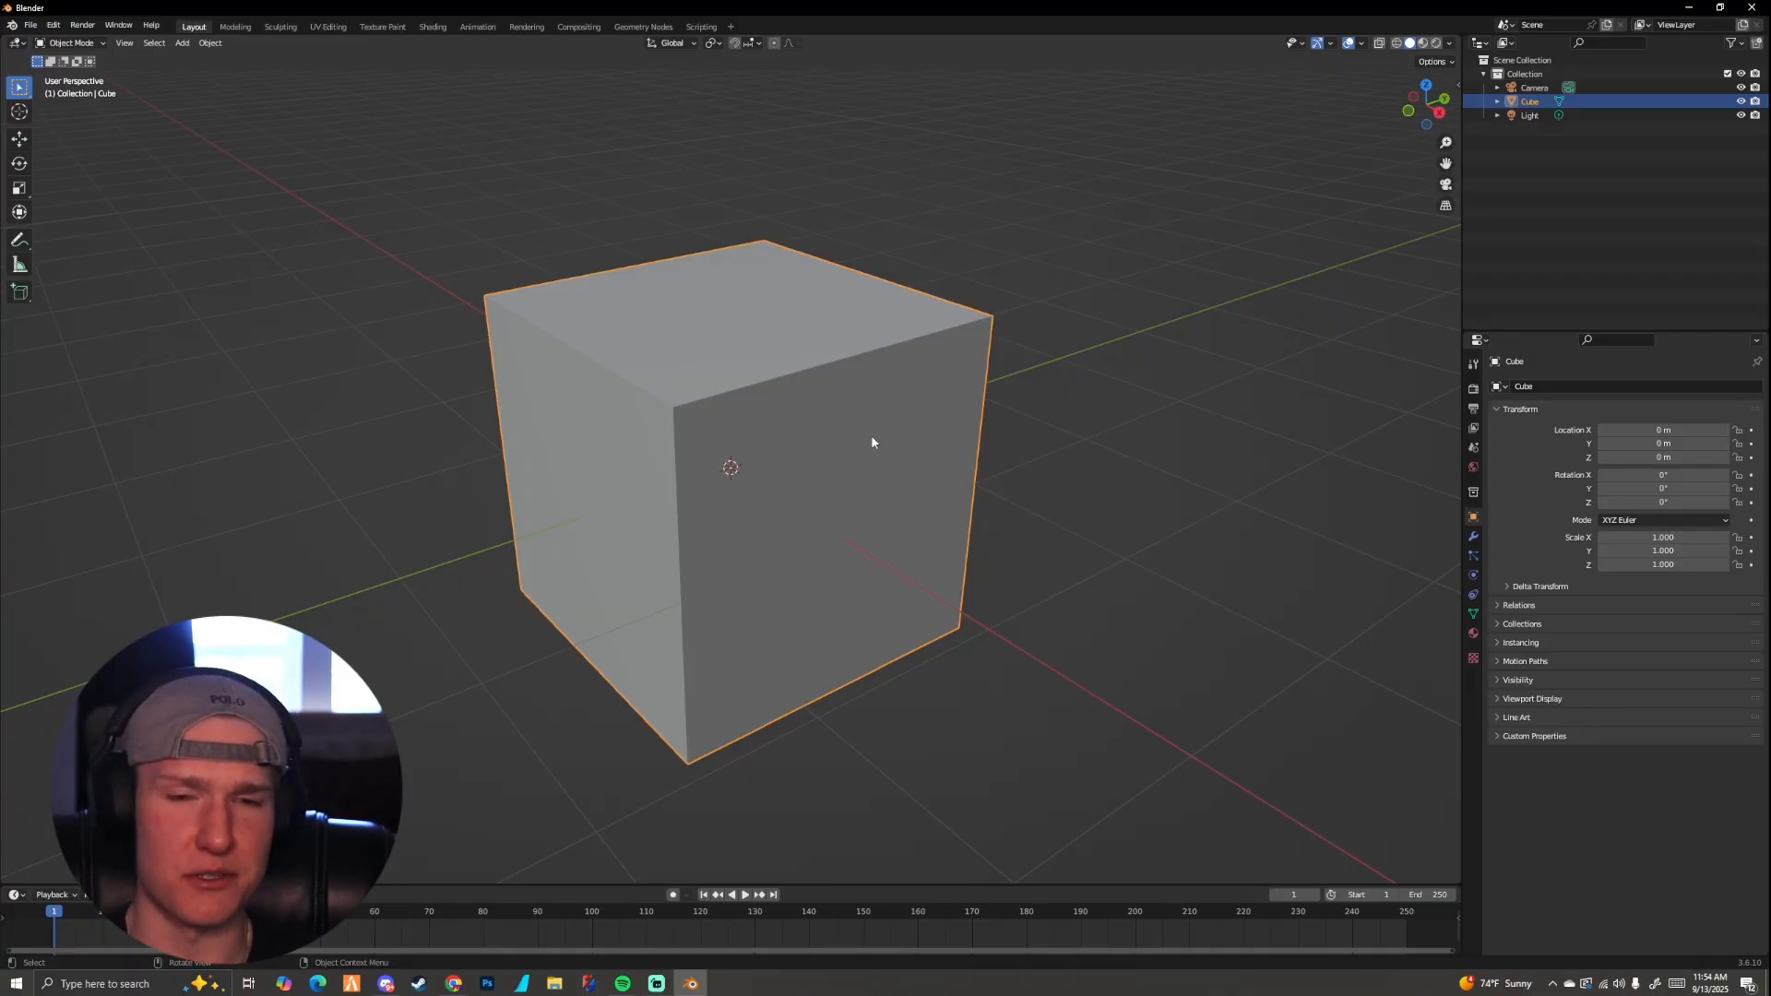
scroll(867, 438, down, 5)
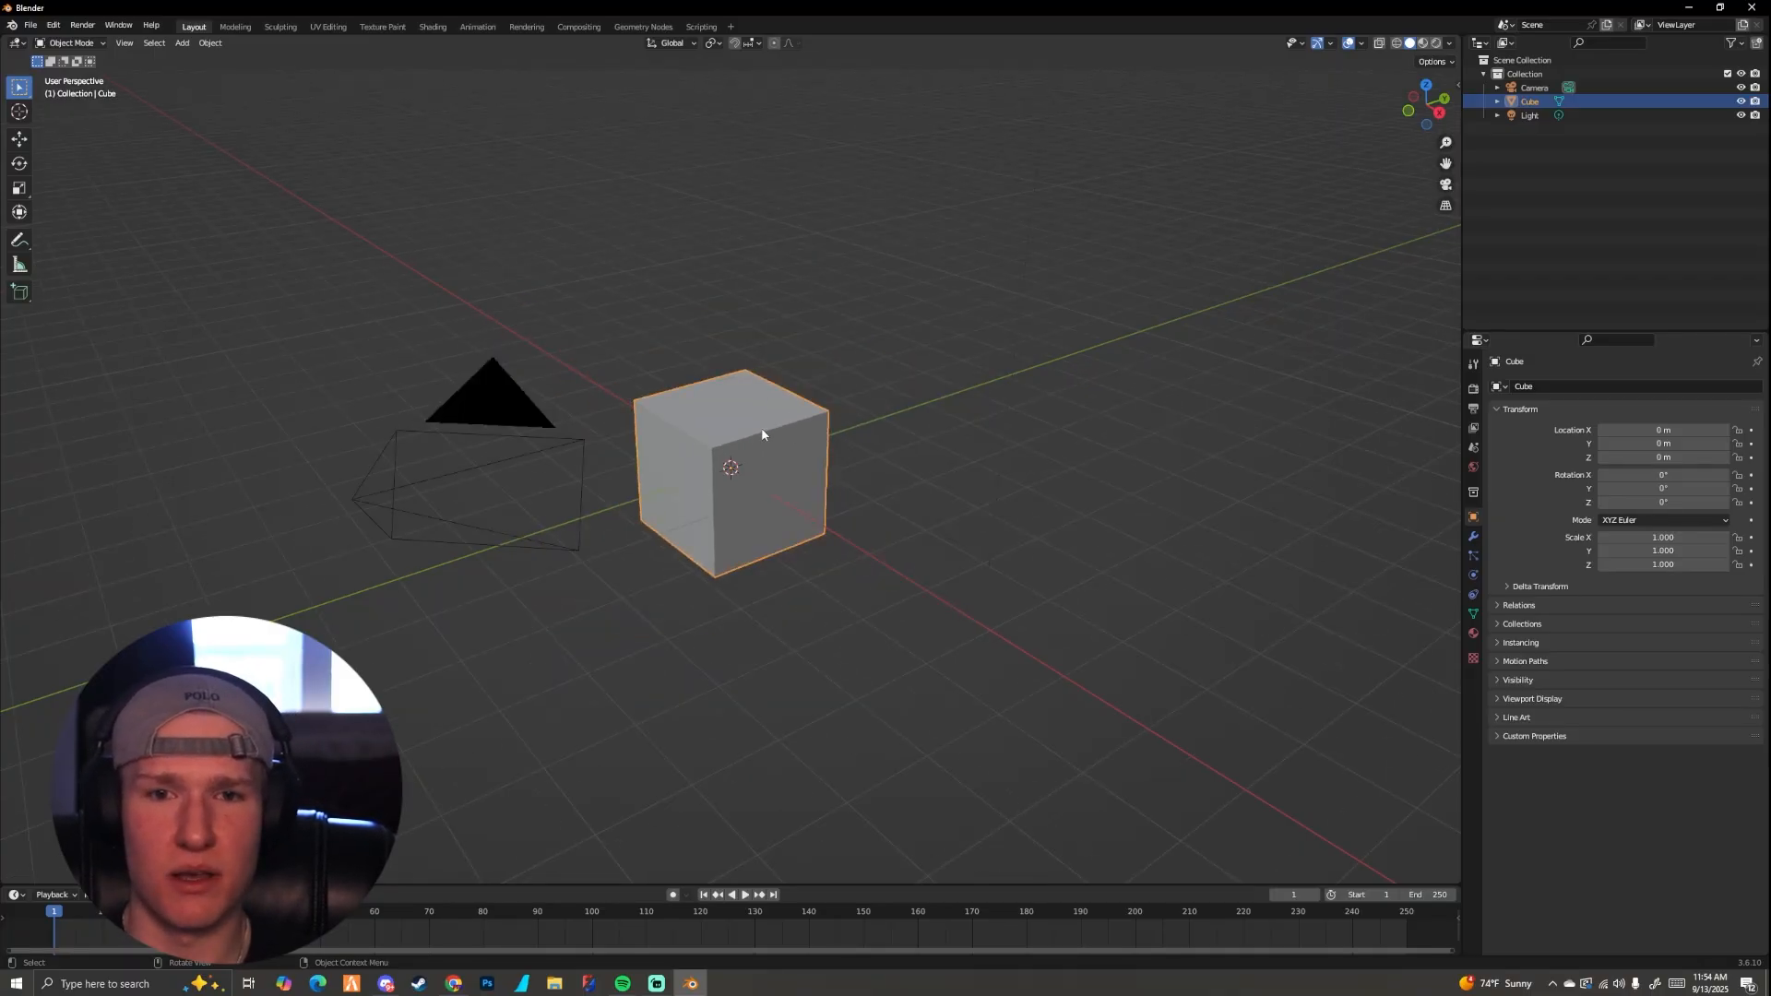
Step: Pan the view across the scene, then orbit and zoom to inspect the cube from the front and from above
middle_drag(753, 410, 865, 471)
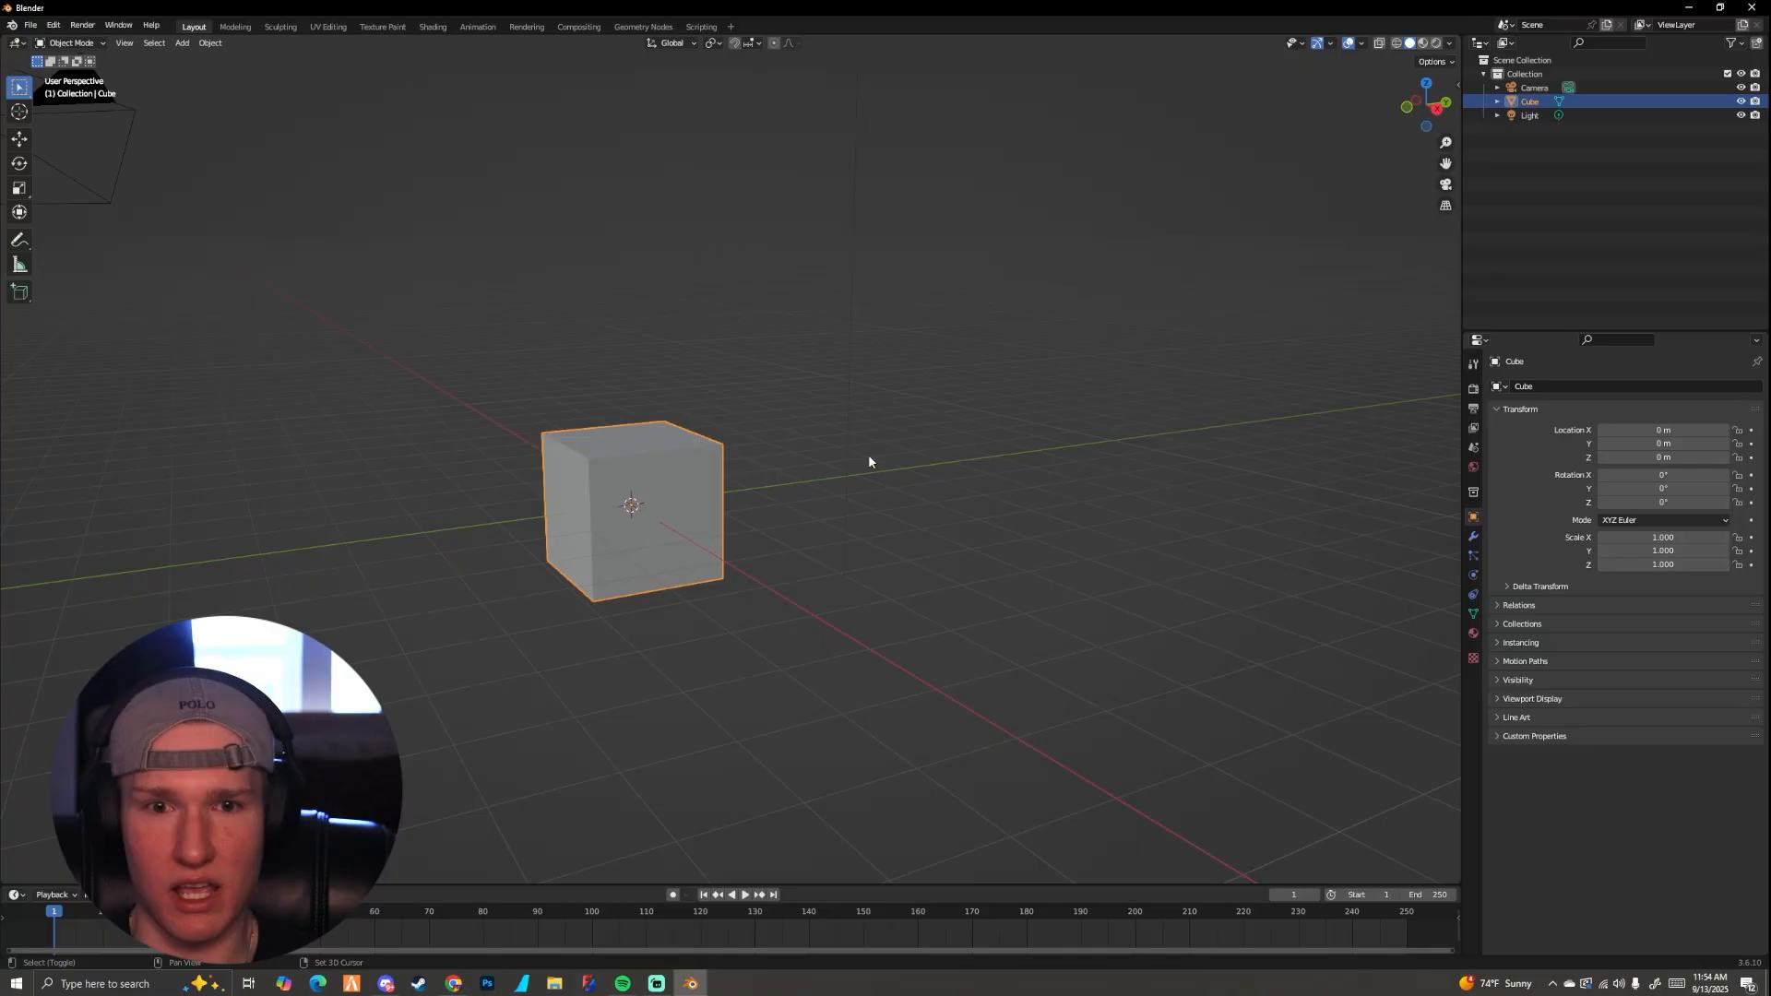
mouse_move(872, 457)
shift+middle_down()
mouse_move(811, 495)
mouse_move(835, 495)
mouse_move(792, 474)
mouse_move(854, 447)
mouse_move(1088, 494)
mouse_move(1079, 415)
mouse_move(1109, 392)
mouse_move(1051, 434)
mouse_move(1154, 399)
mouse_move(874, 451)
shift+middle_up()
middle_drag(981, 435, 778, 461)
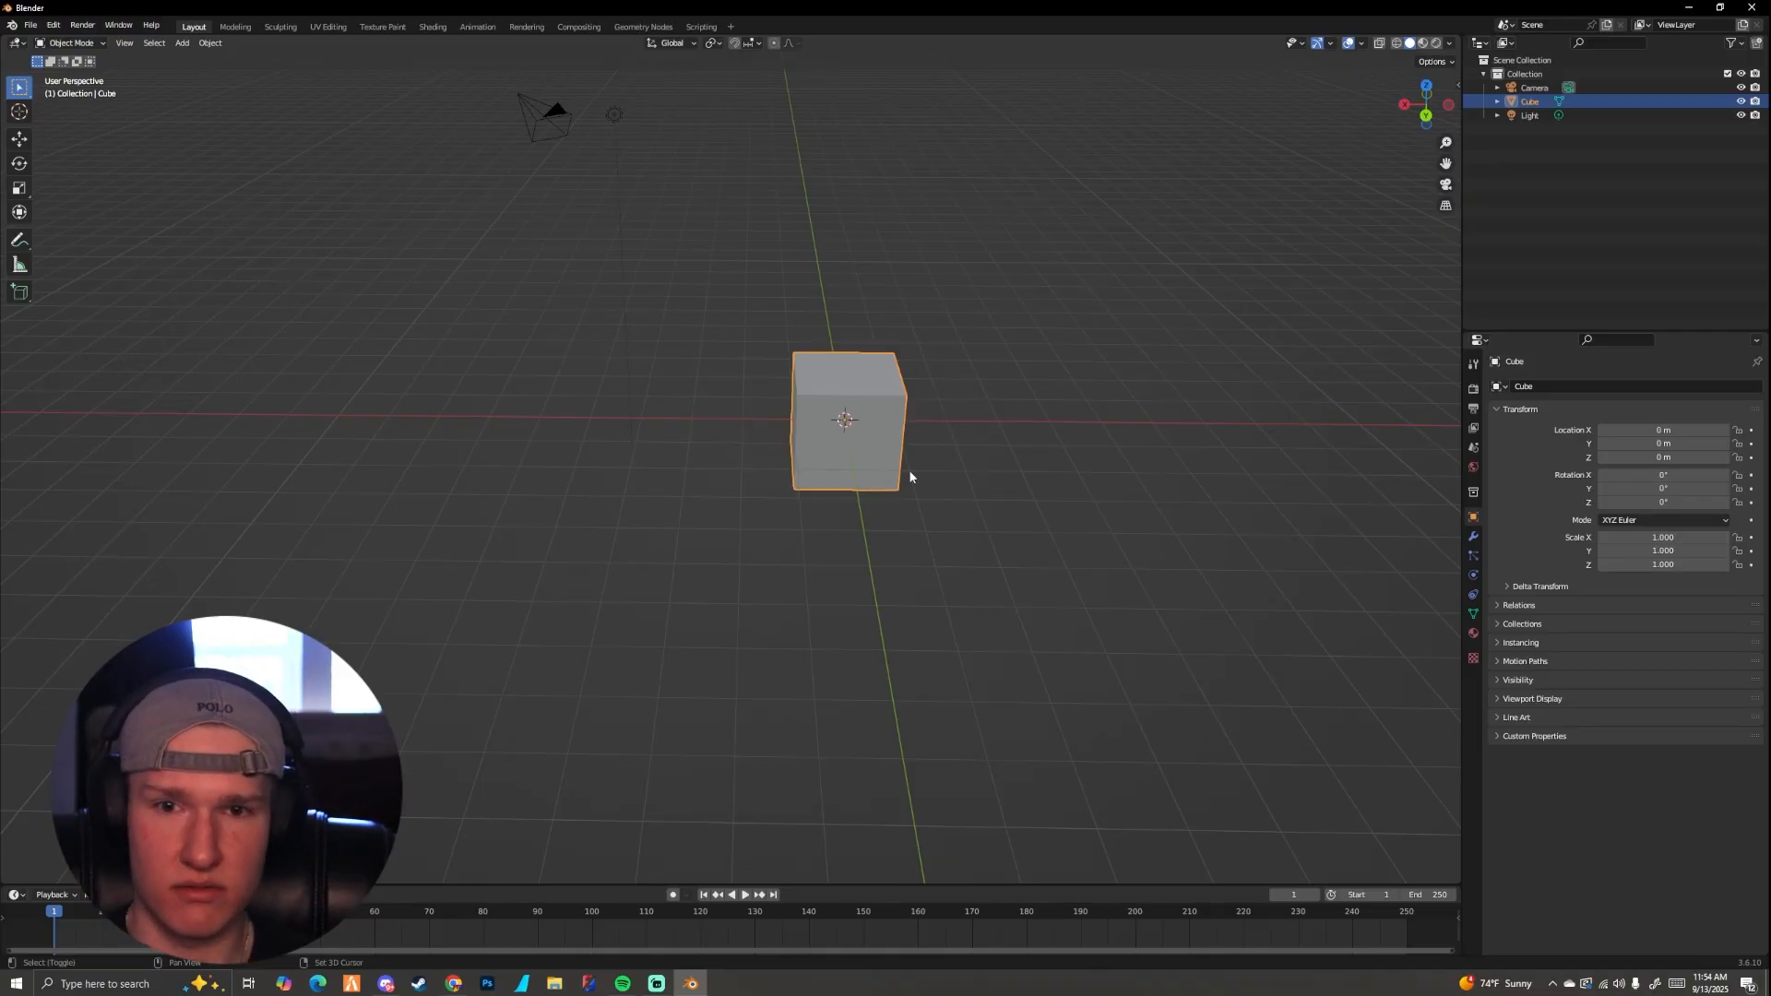
shift+middle_drag(909, 476, 1005, 604)
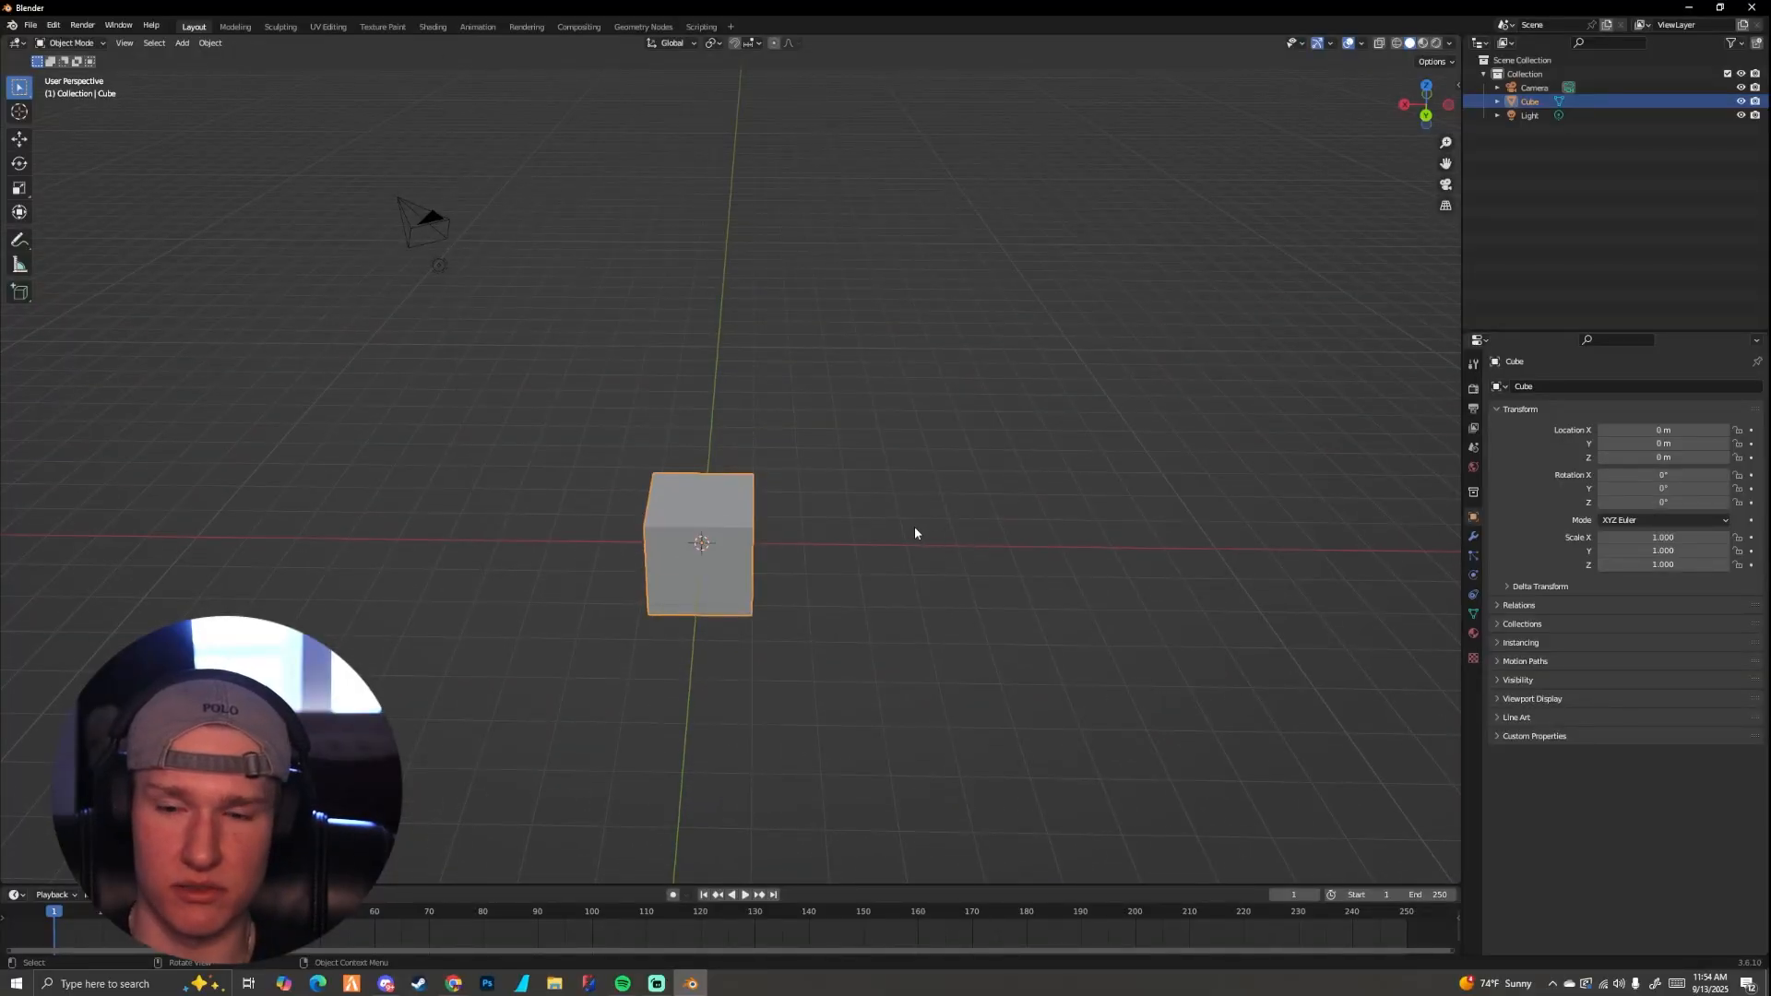
middle_drag(901, 530, 825, 542)
scroll(692, 503, up, 5)
scroll(714, 502, down, 4)
scroll(753, 515, up, 4)
scroll(733, 472, down, 4)
scroll(755, 498, up, 5)
scroll(814, 477, down, 5)
scroll(740, 485, up, 4)
scroll(726, 494, down, 3)
scroll(727, 493, down, 3)
scroll(867, 478, up, 6)
scroll(782, 463, down, 6)
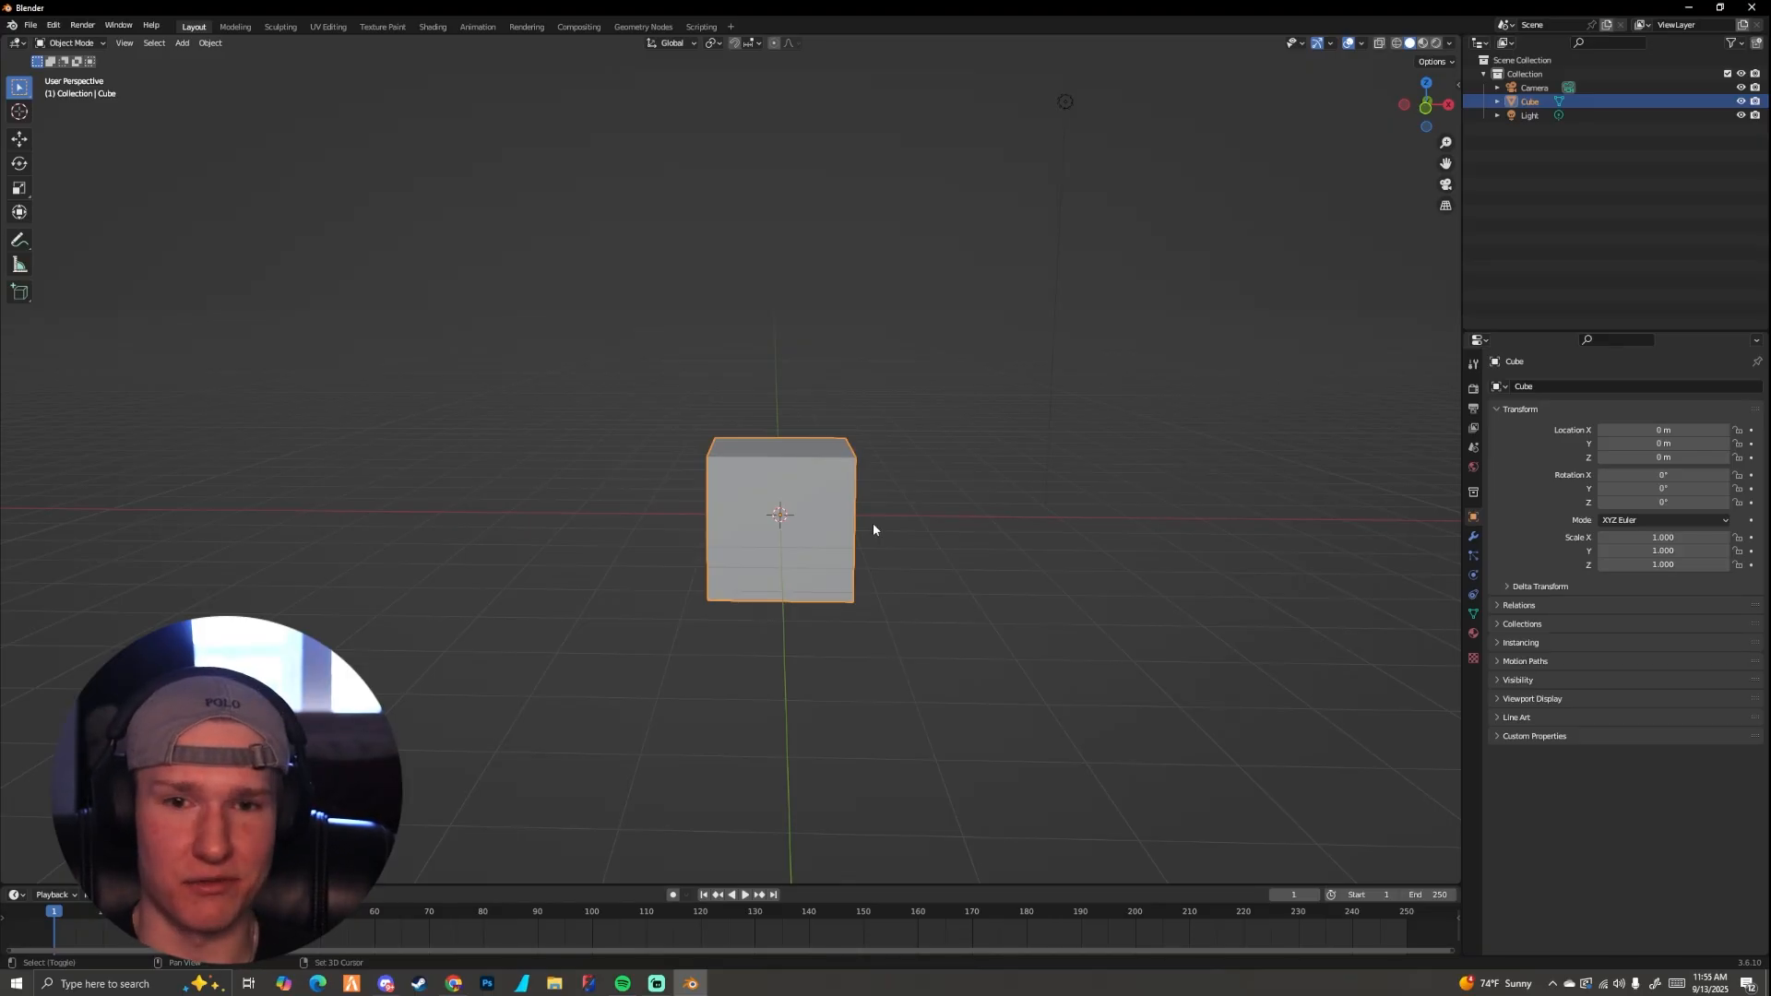
mouse_move(873, 523)
middle_down()
mouse_move(827, 528)
mouse_move(845, 528)
middle_up()
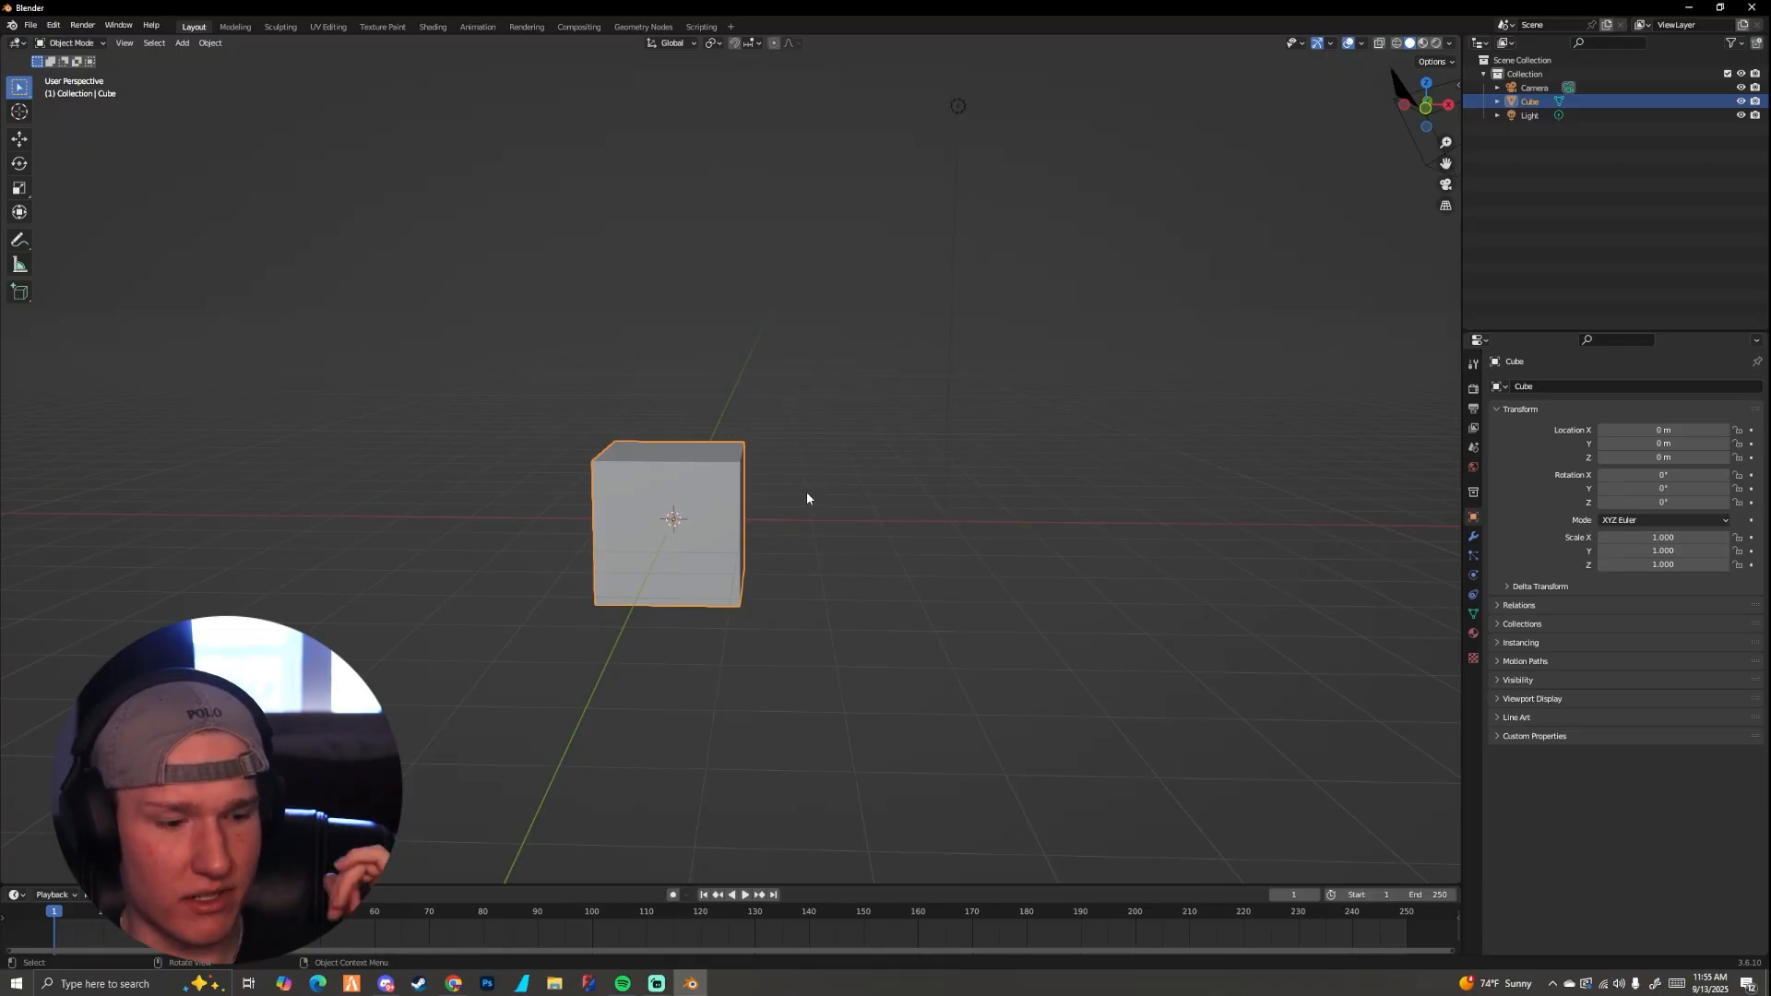
middle_drag(774, 472, 727, 528)
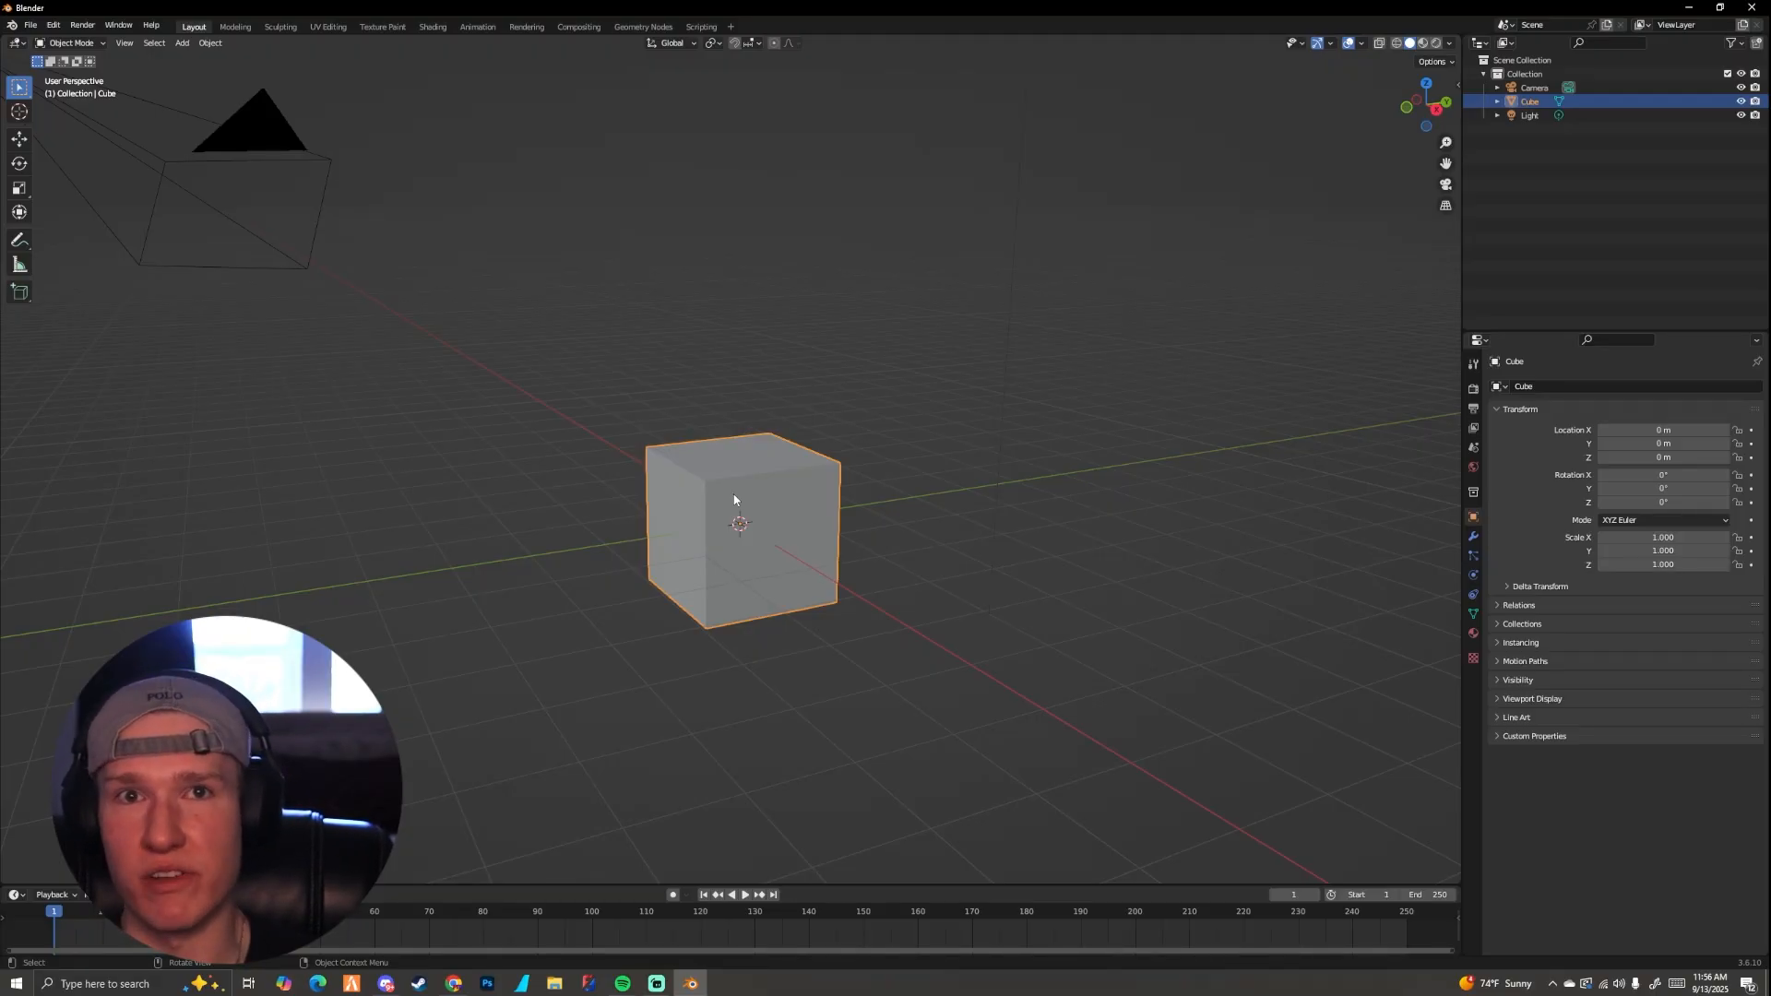
Step: Toggle the cube between Object Mode and Edit Mode, ending in Edit Mode
middle_drag(729, 430, 791, 467)
key(Tab)
scroll(812, 449, up, 2)
key(Tab)
scroll(805, 458, up, 1)
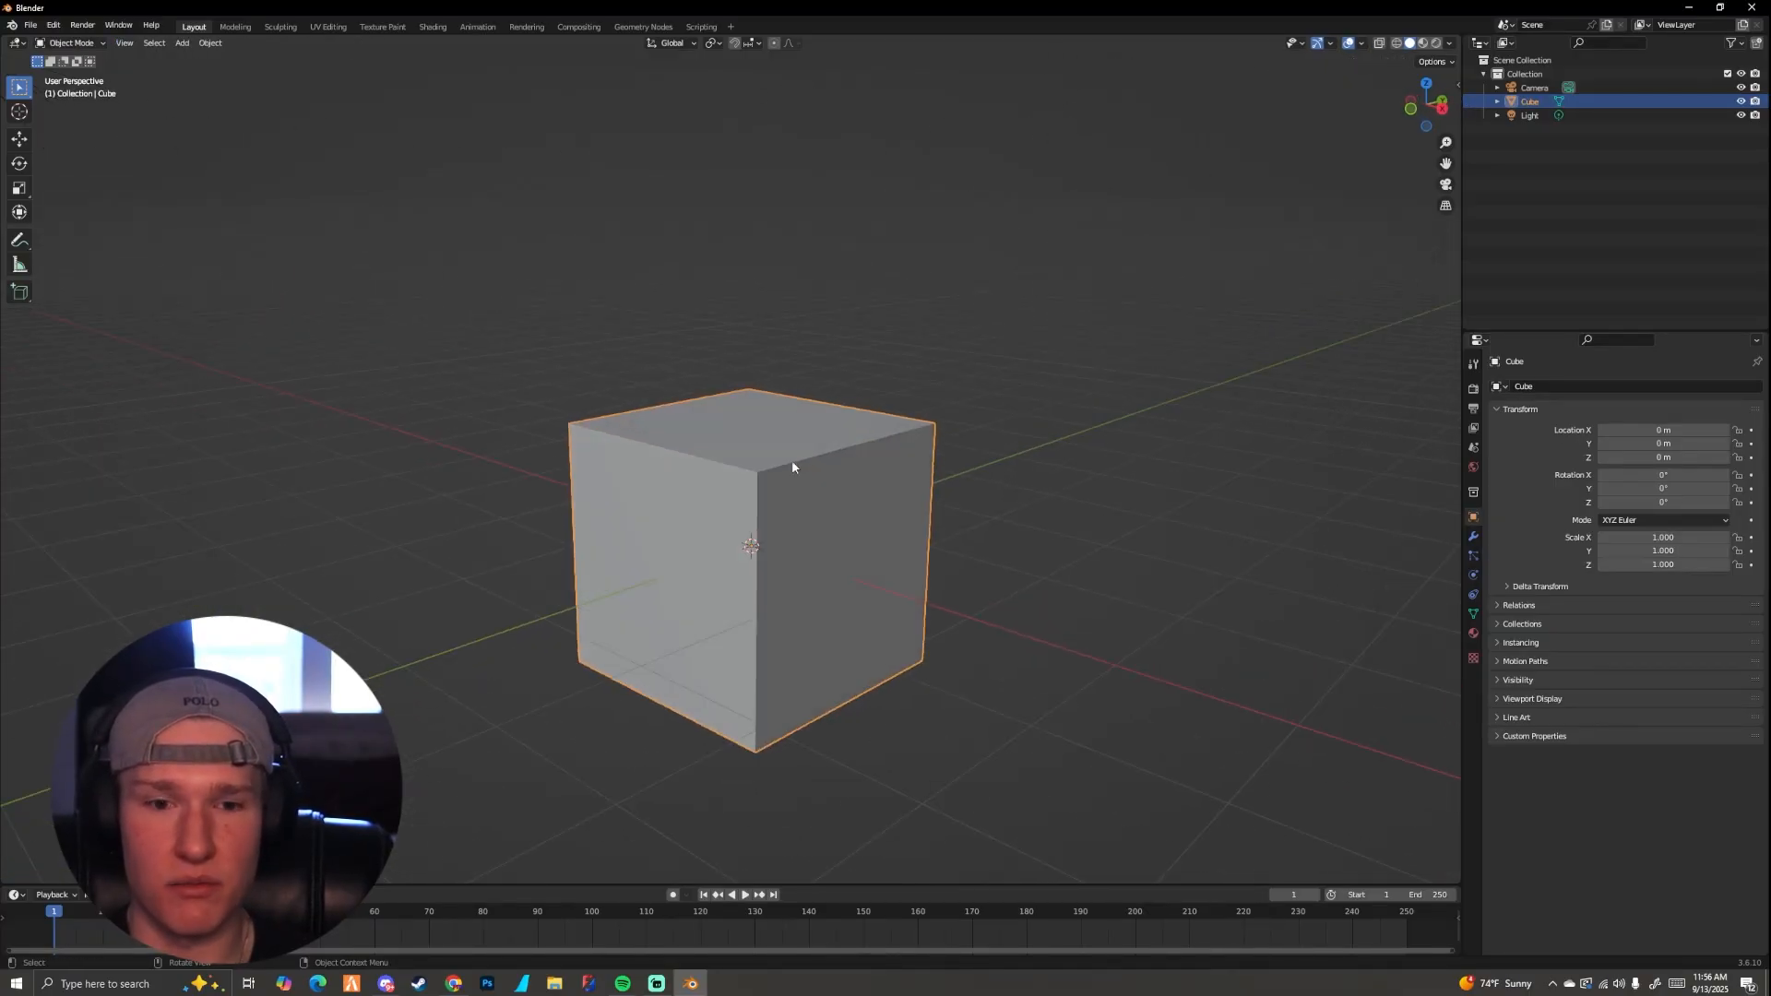
key(Tab)
key(Tab)
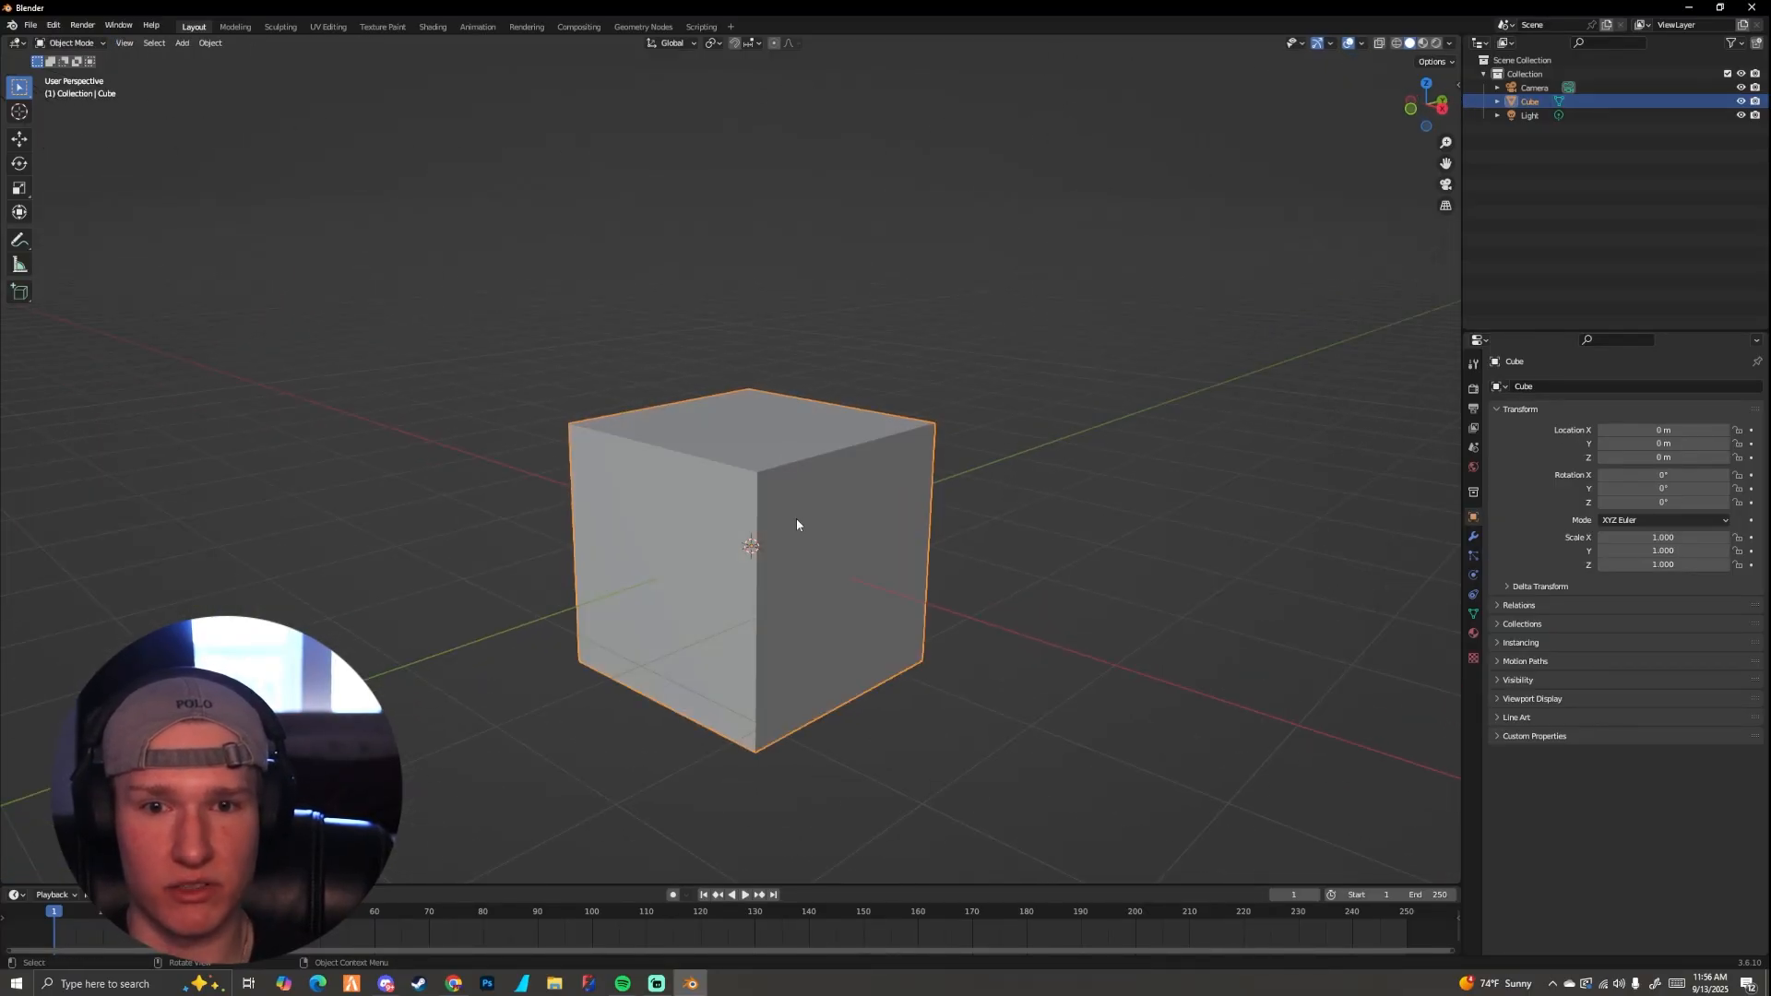
key(Tab)
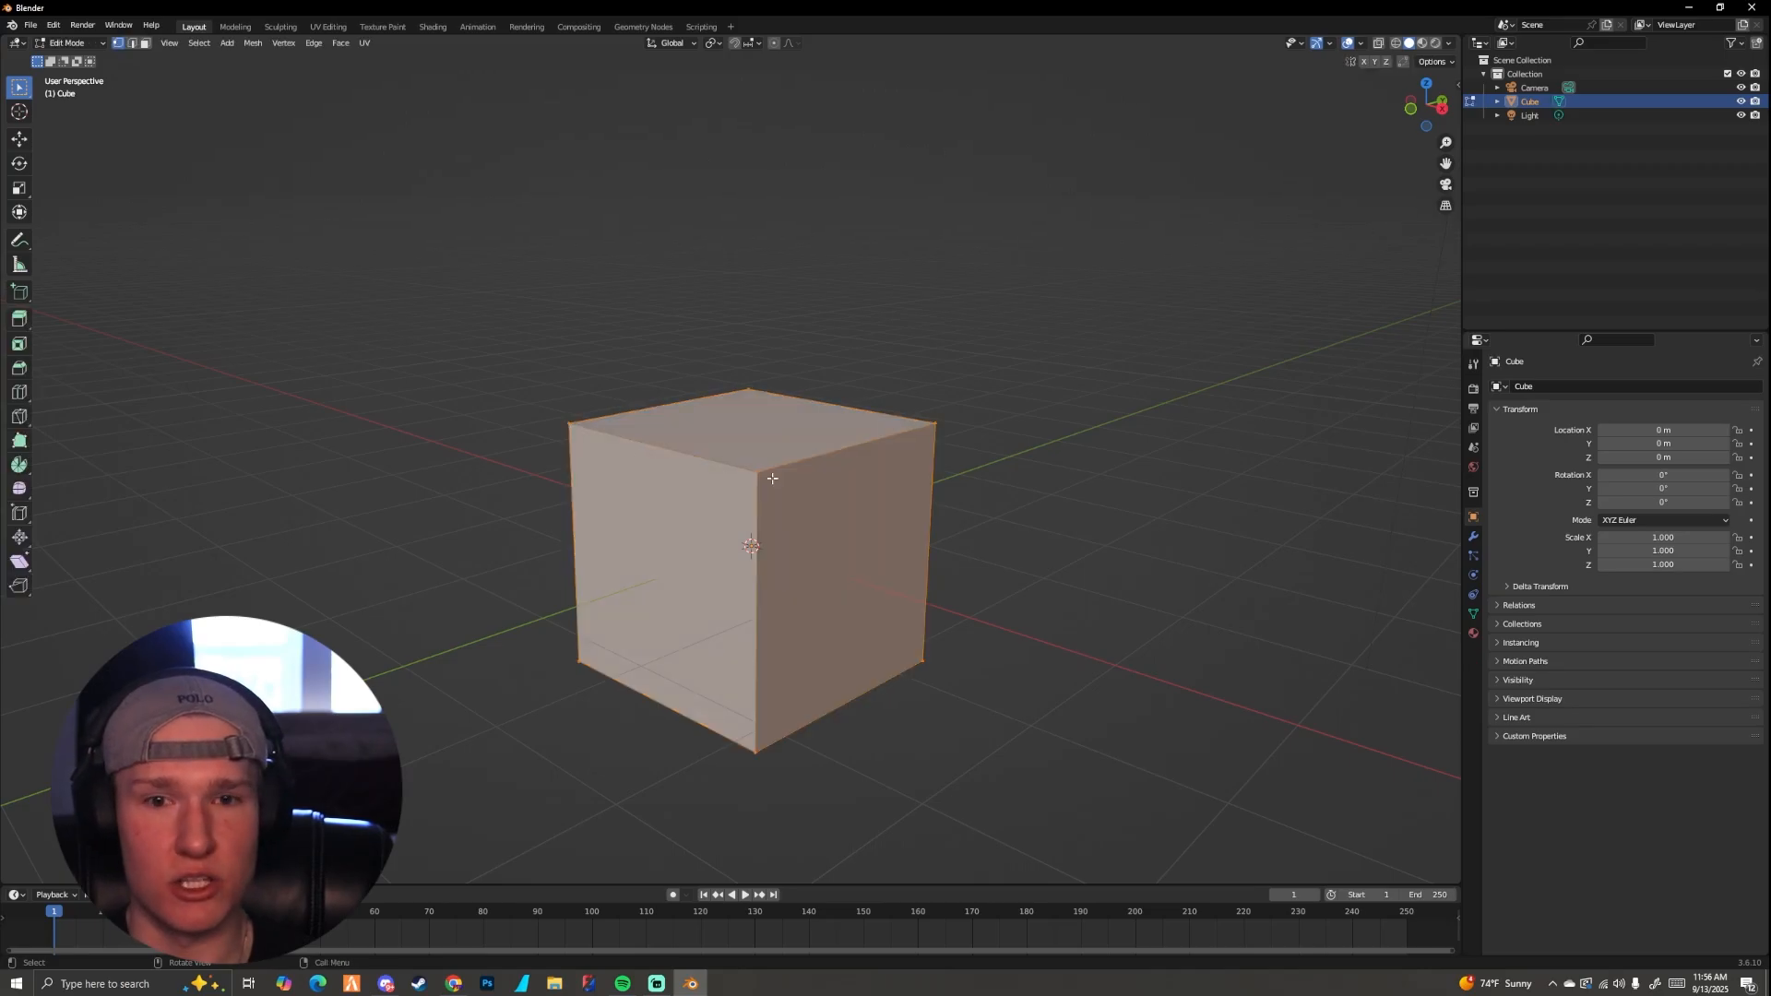
Step: Deselect the whole cube mesh and select only its nearest upper corner vertex
middle_drag(744, 477, 766, 469)
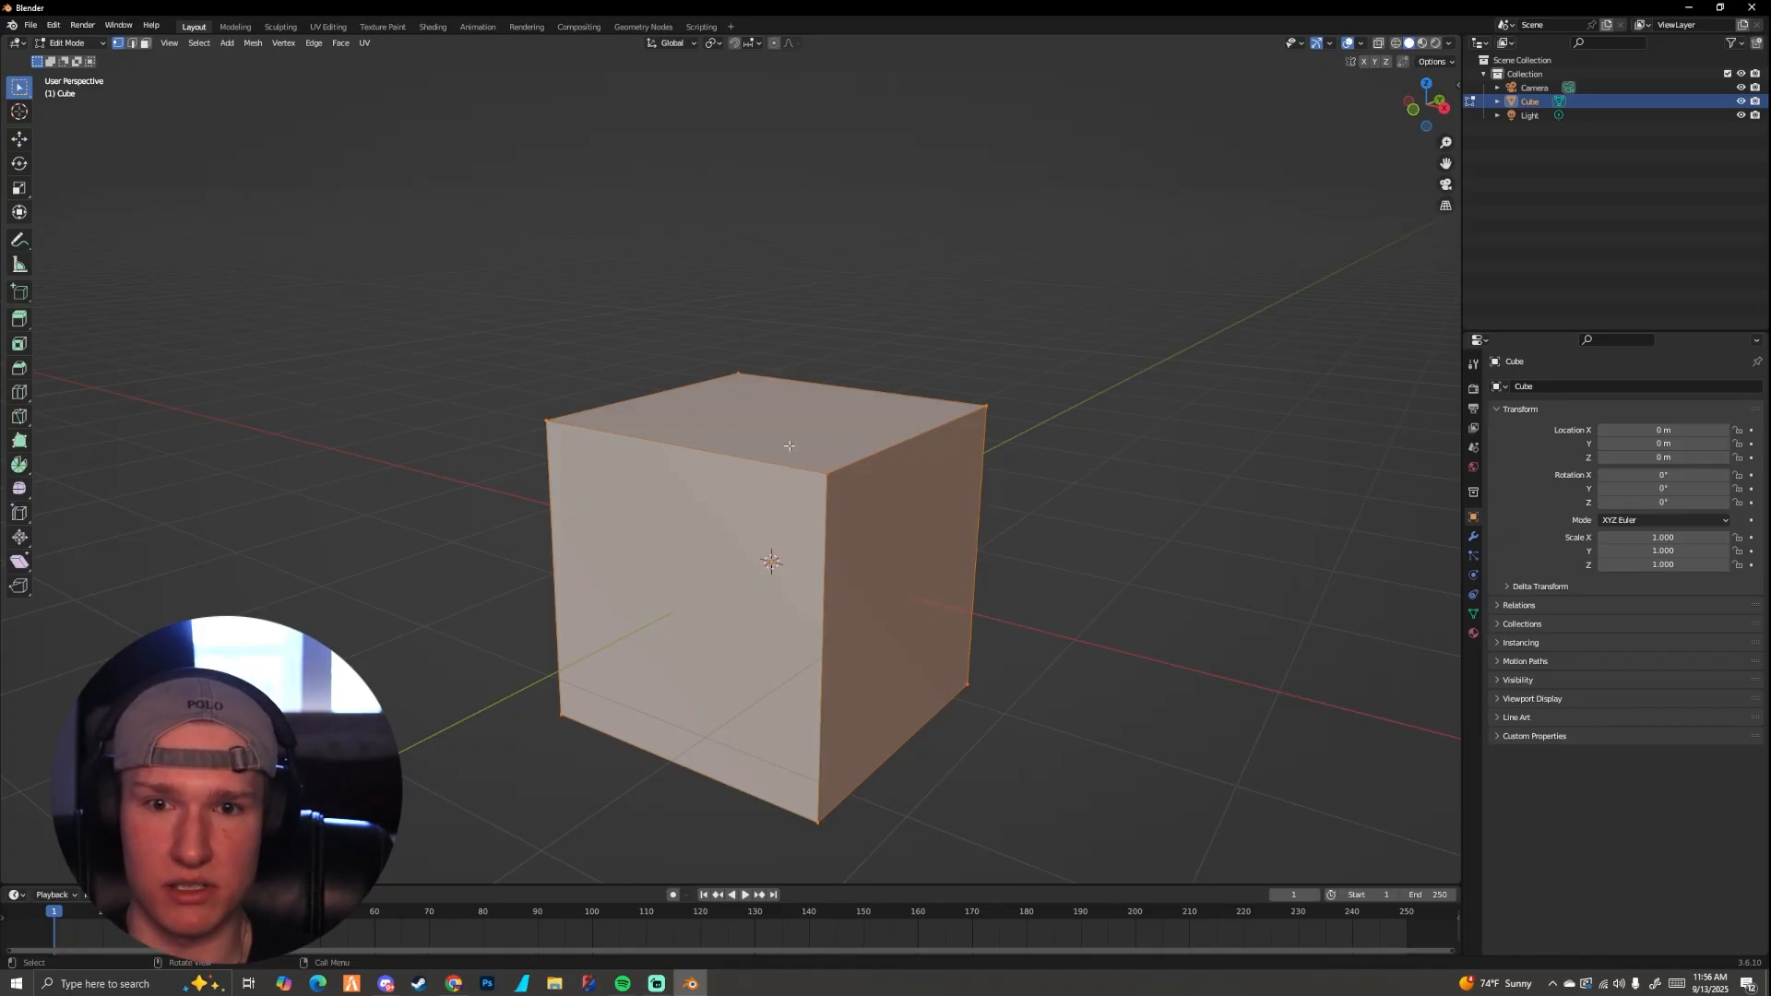
key(alt+a)
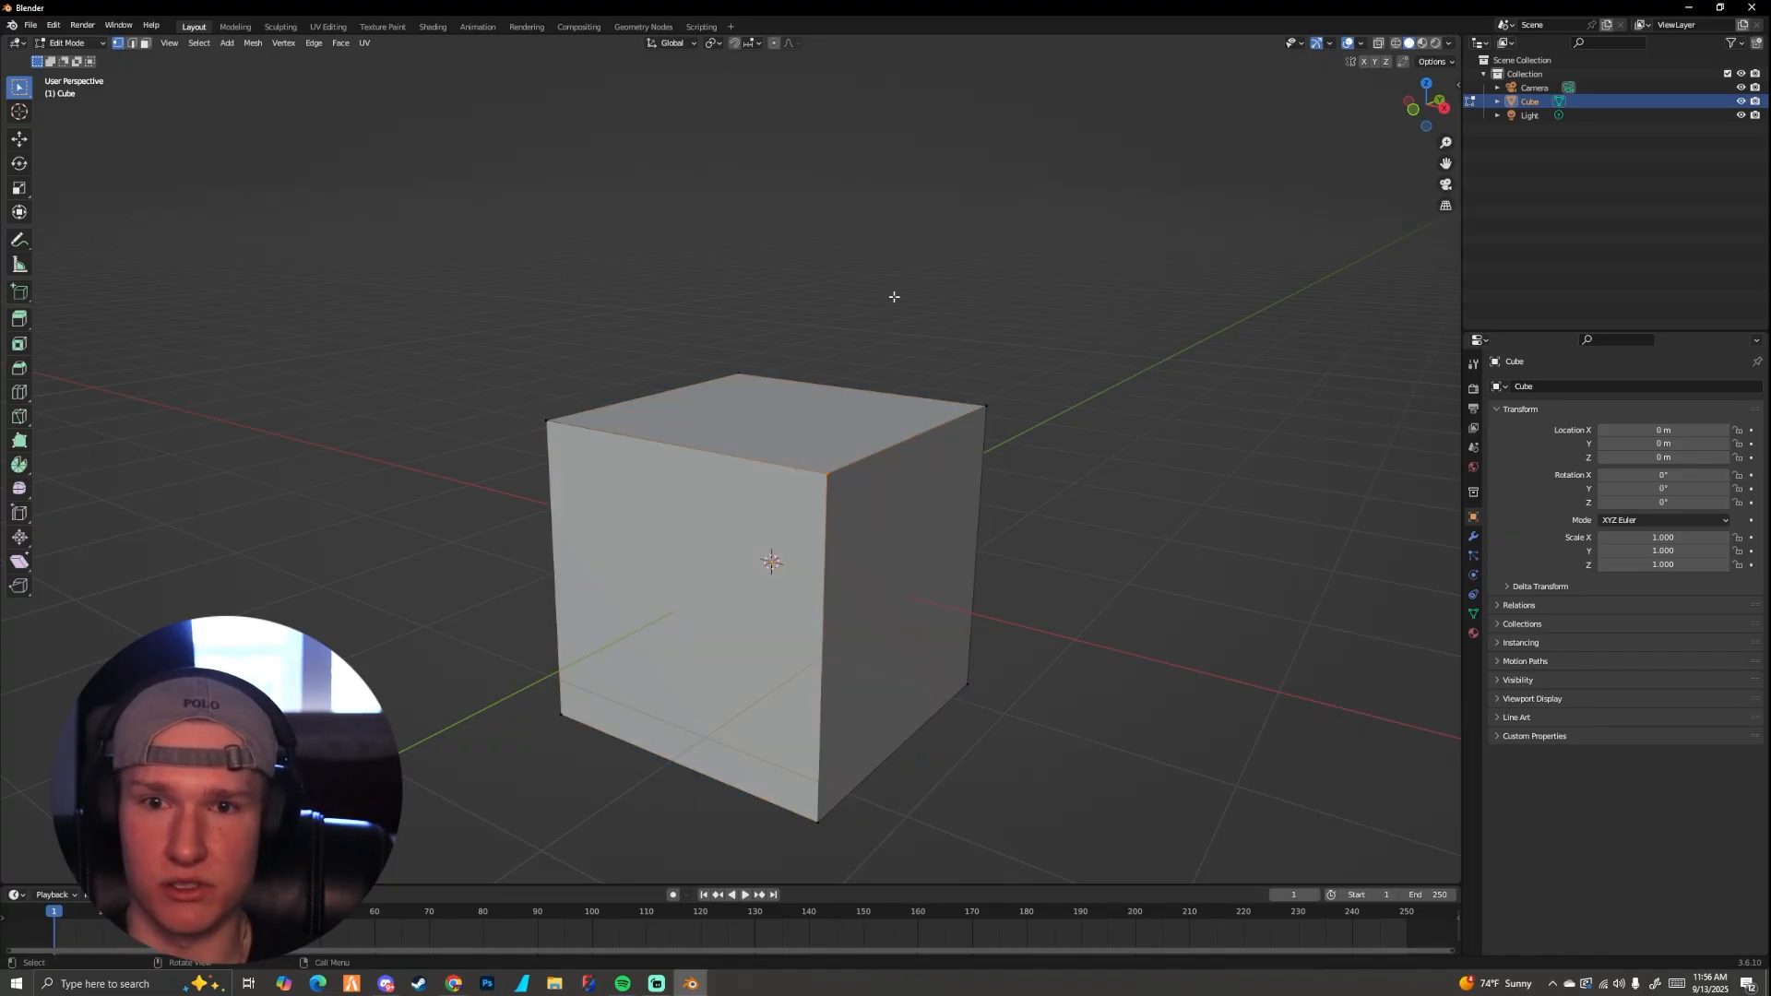
drag(820, 188, 987, 305)
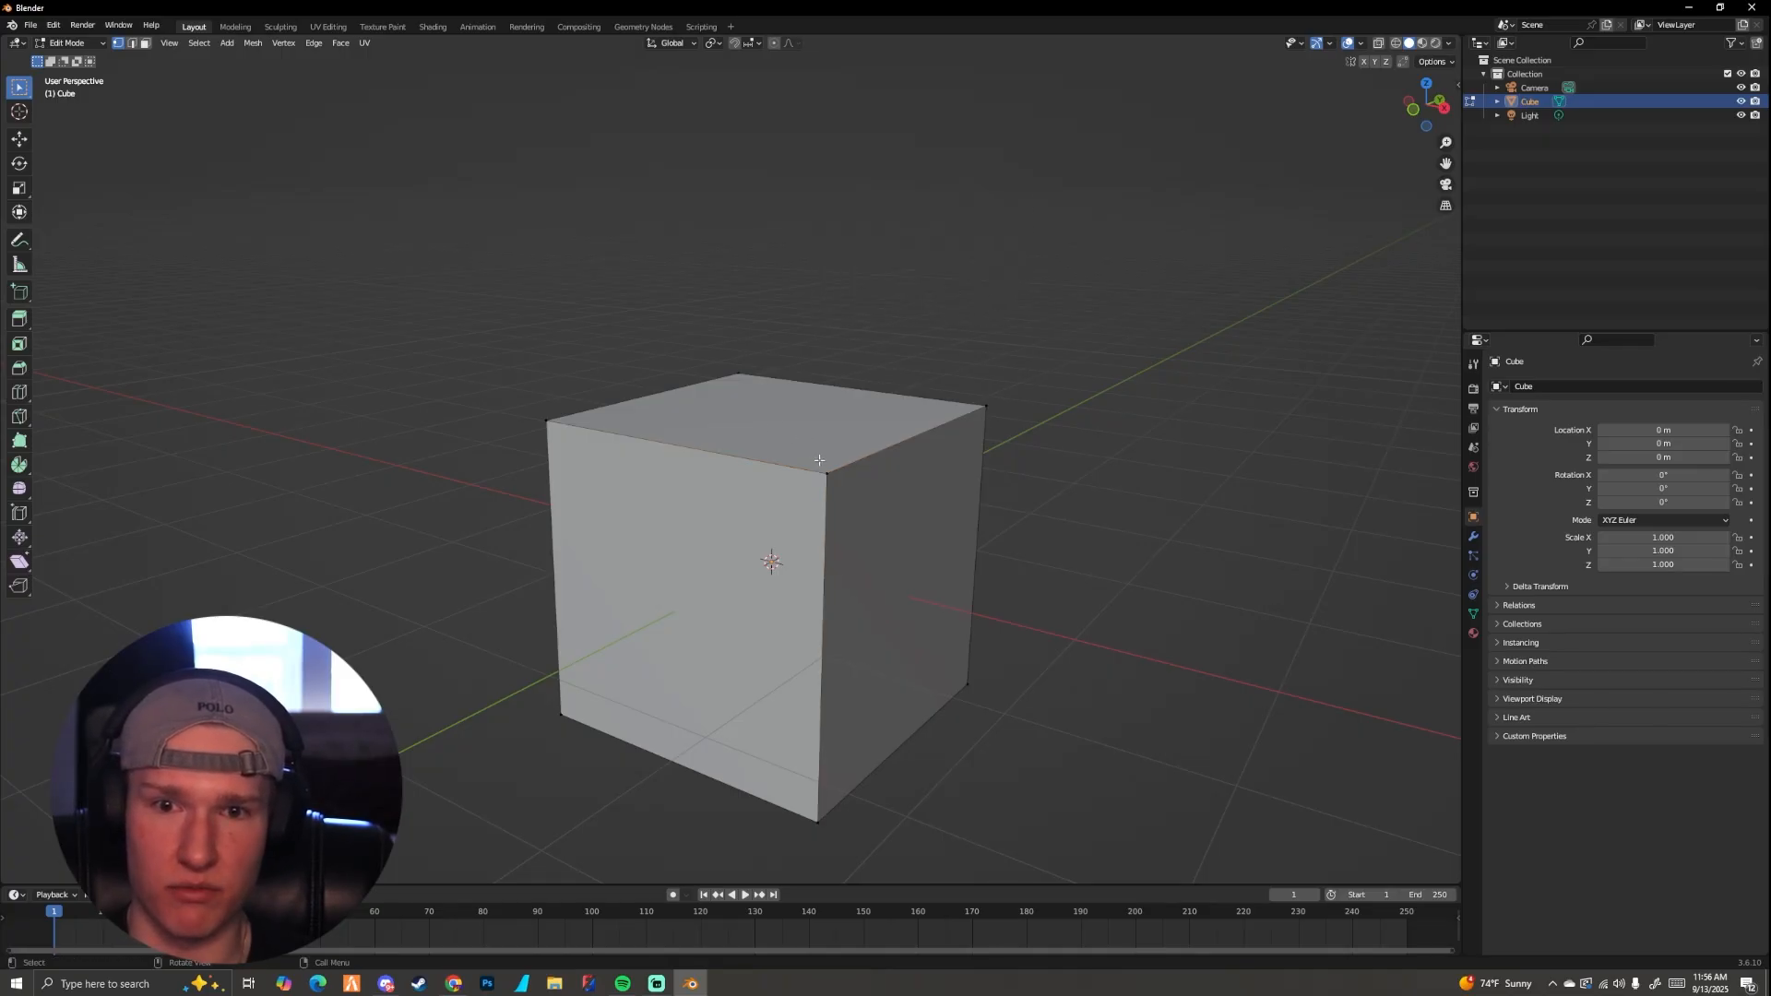
scroll(822, 462, up, 2)
middle_drag(827, 462, 893, 471)
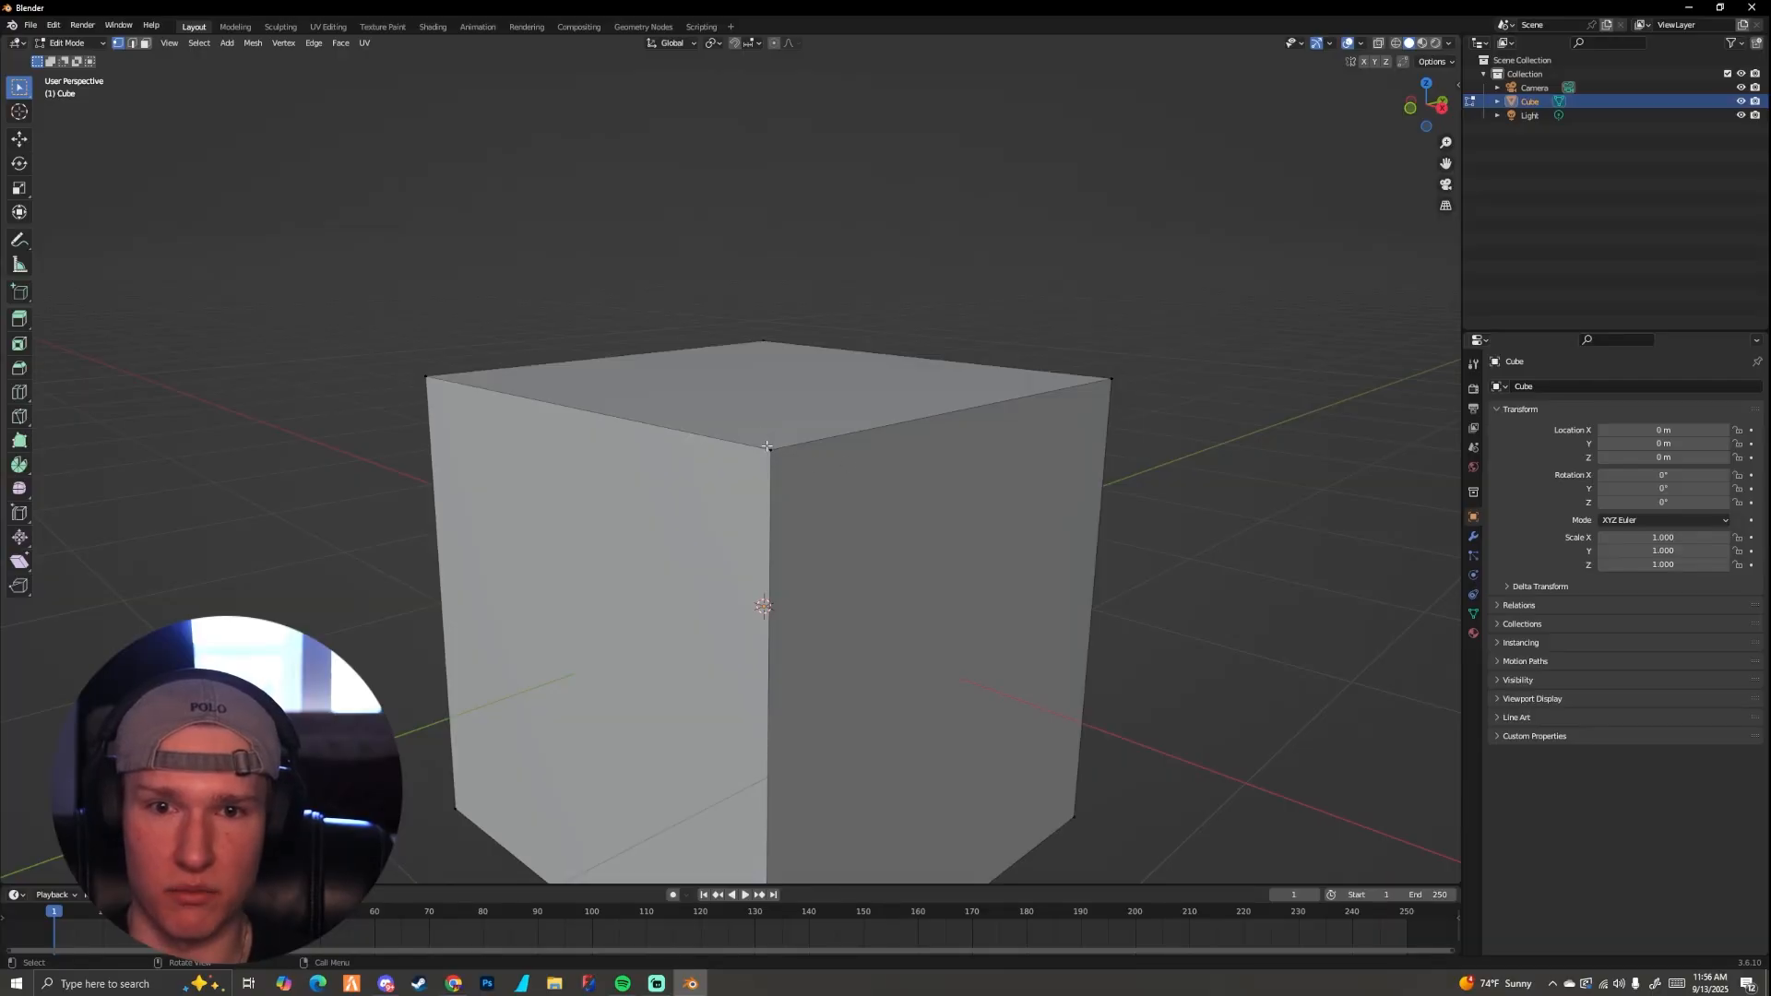
mouse_move(922, 409)
middle_down()
mouse_move(793, 423)
mouse_move(889, 399)
mouse_move(907, 428)
middle_up()
drag(784, 507, 835, 587)
scroll(835, 583, down, 4)
middle_drag(834, 572, 732, 506)
scroll(917, 522, up, 3)
scroll(830, 522, up, 1)
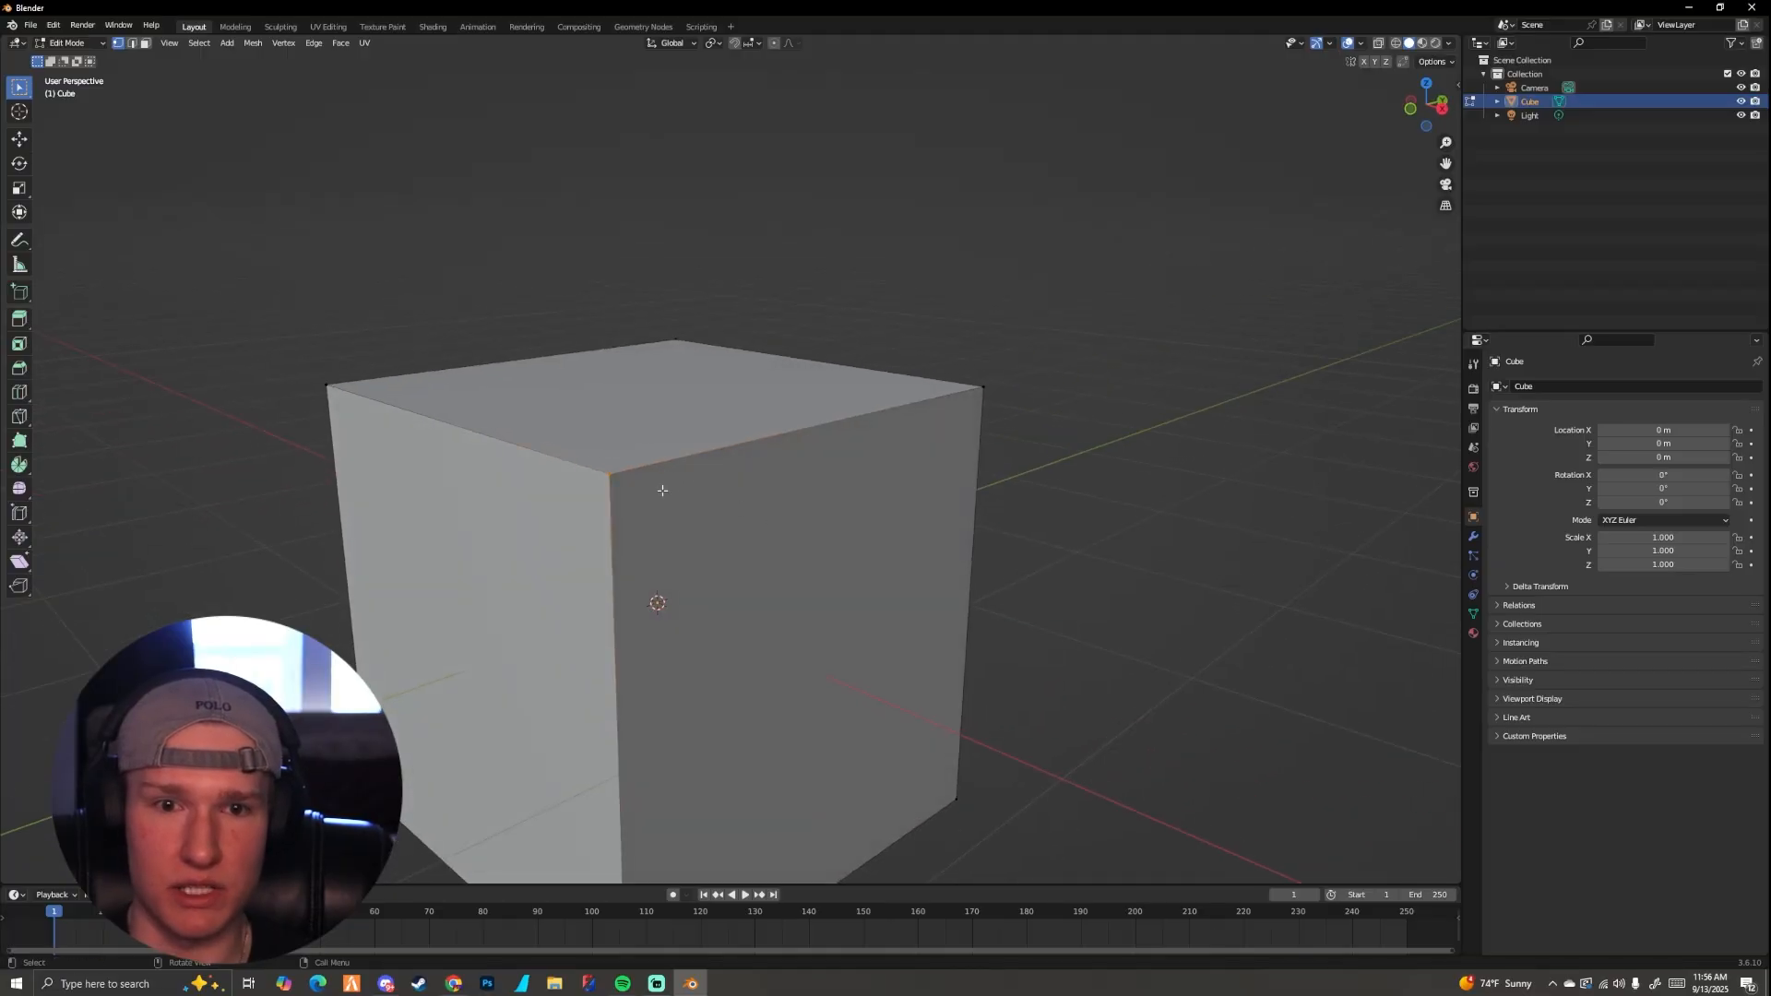
Step: Add the two neighbouring vertices of the cube's top face, at its right and rear corners, to the selection
scroll(663, 490, down, 2)
shift+drag(861, 384, 917, 453)
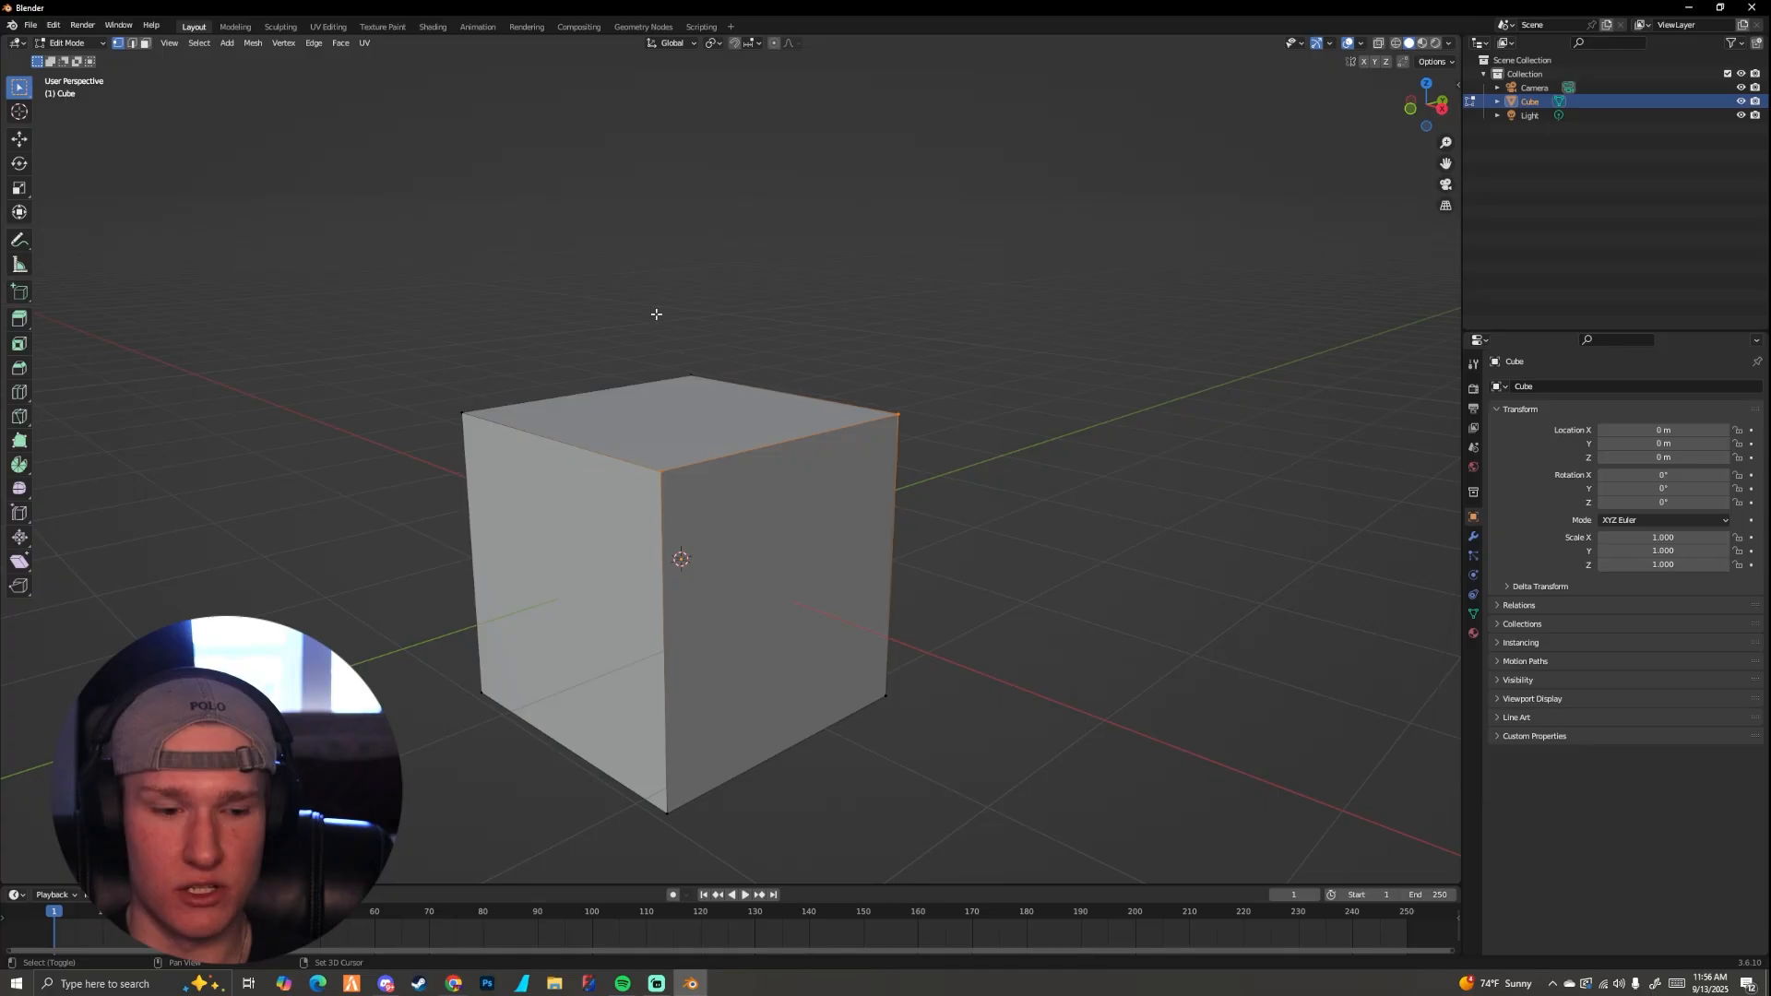
shift+drag(632, 278, 753, 386)
middle_drag(777, 379, 706, 387)
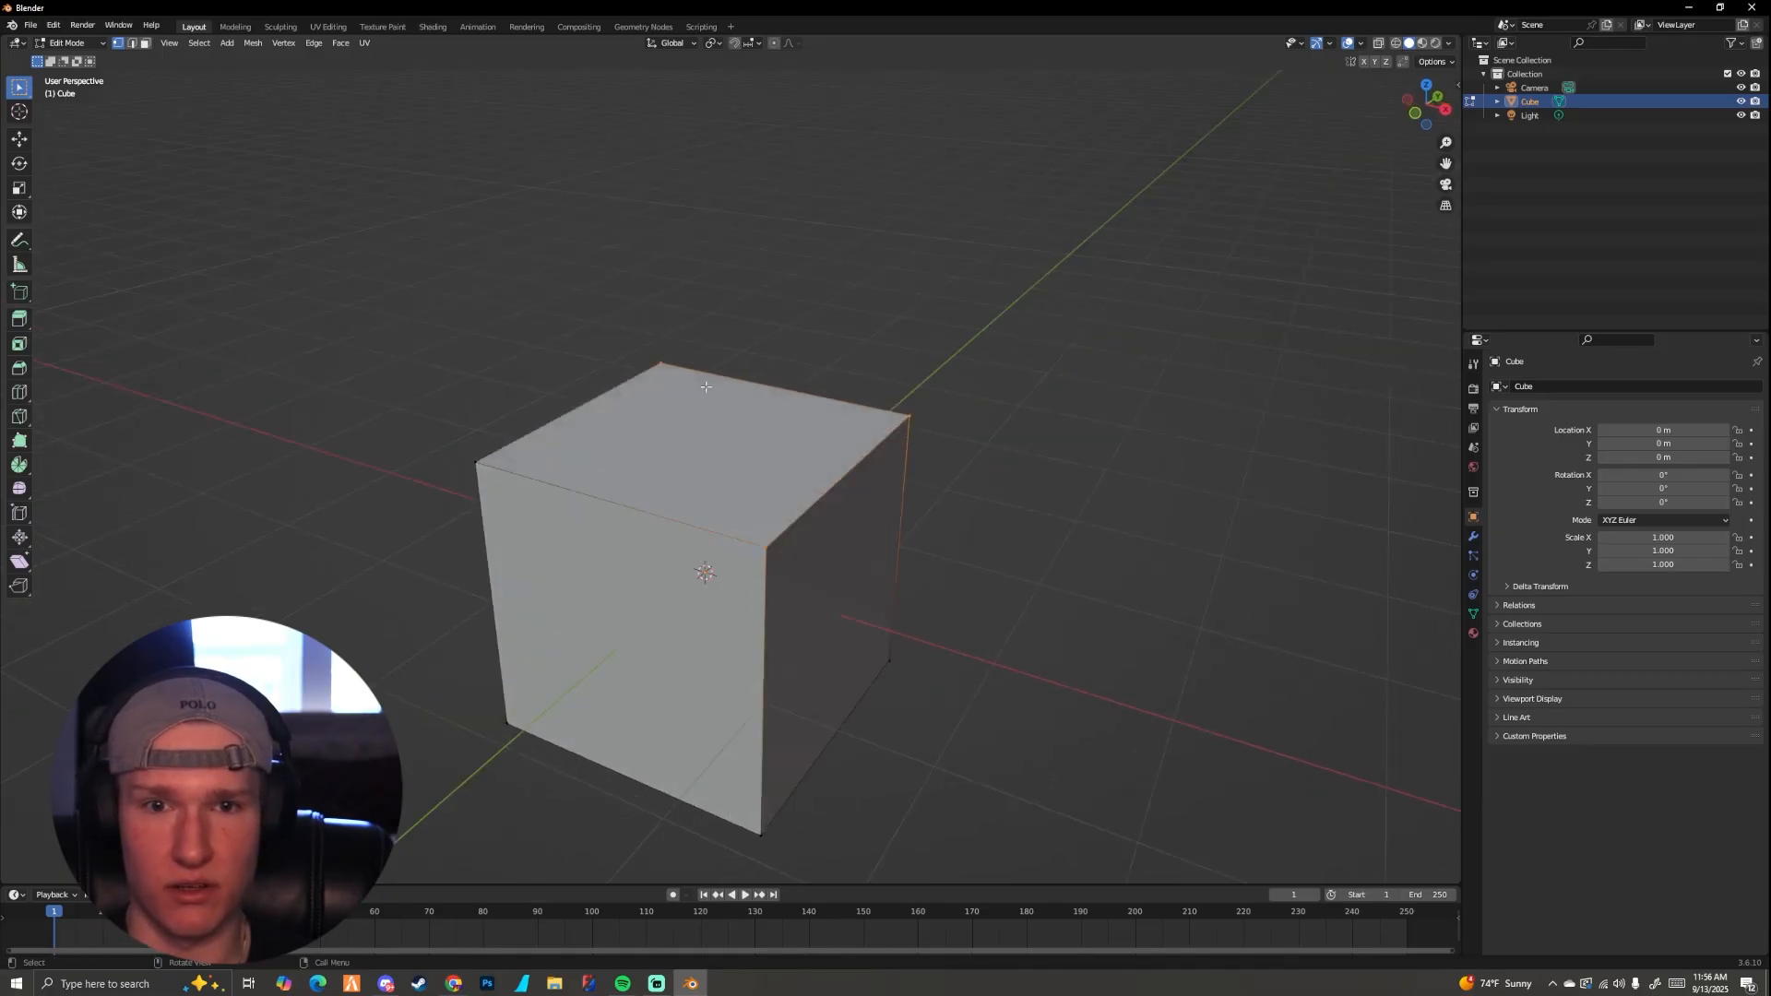
middle_drag(638, 437, 709, 436)
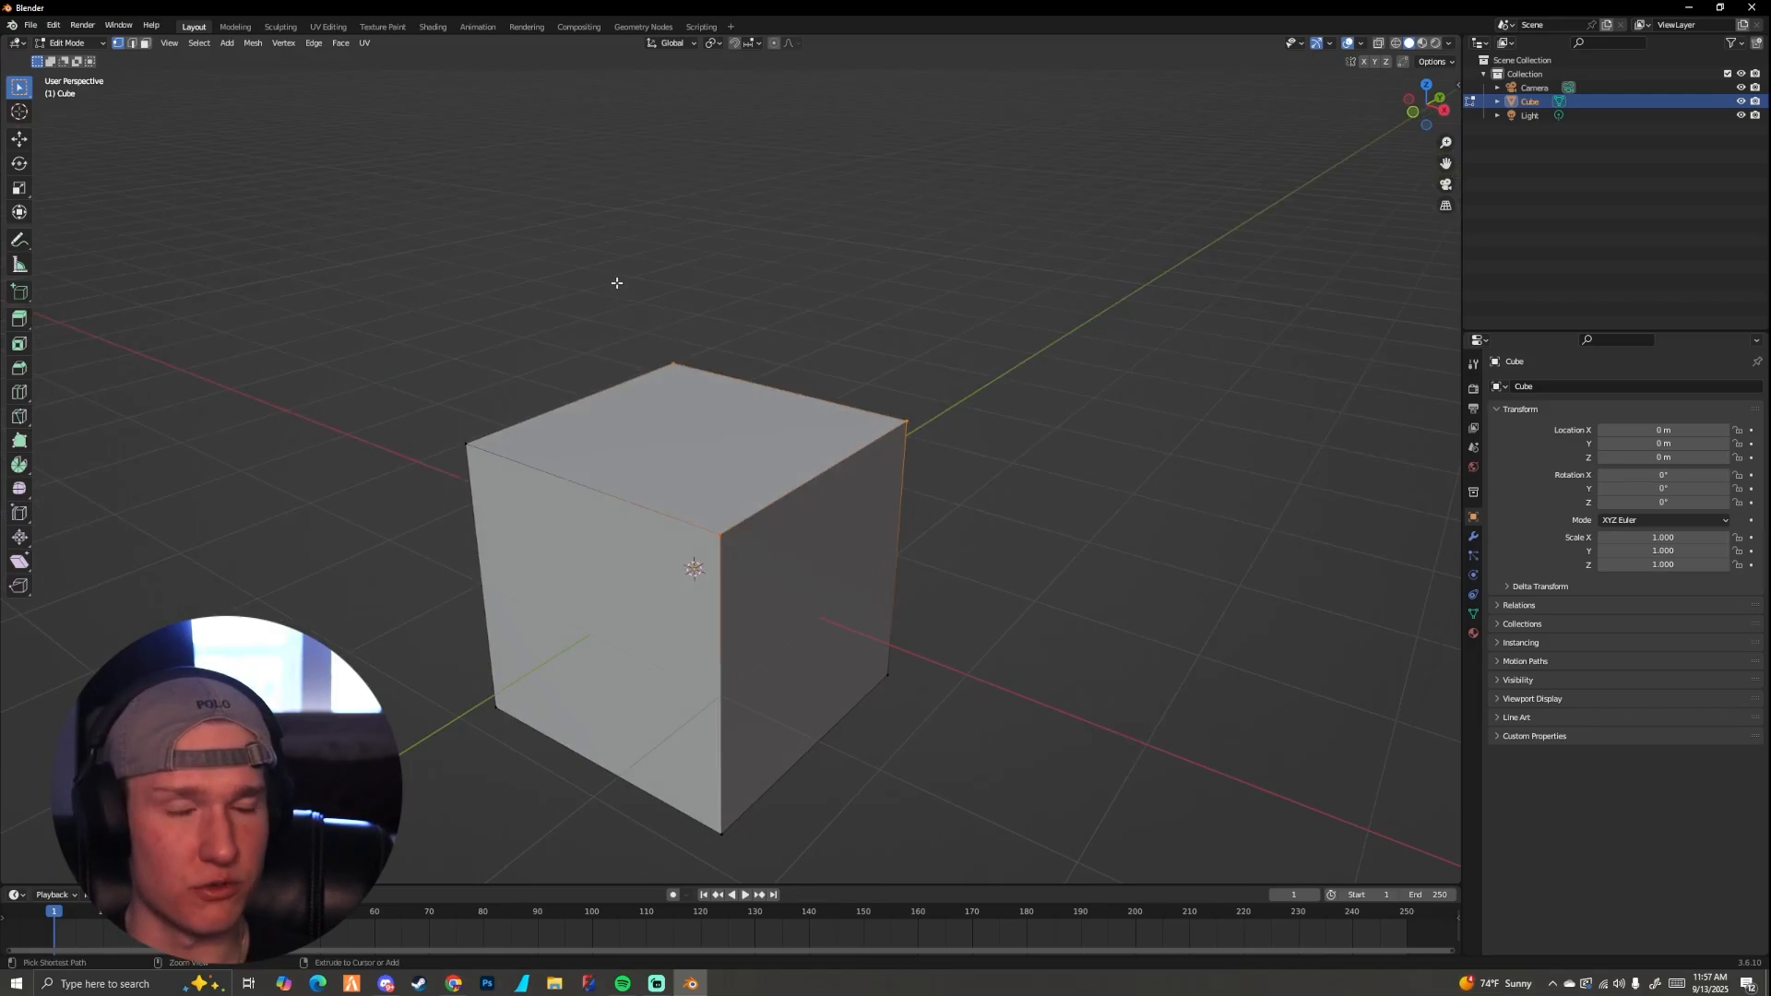
Step: Remove the rear corner vertex of the cube's top face from the selection
drag(617, 284, 712, 382)
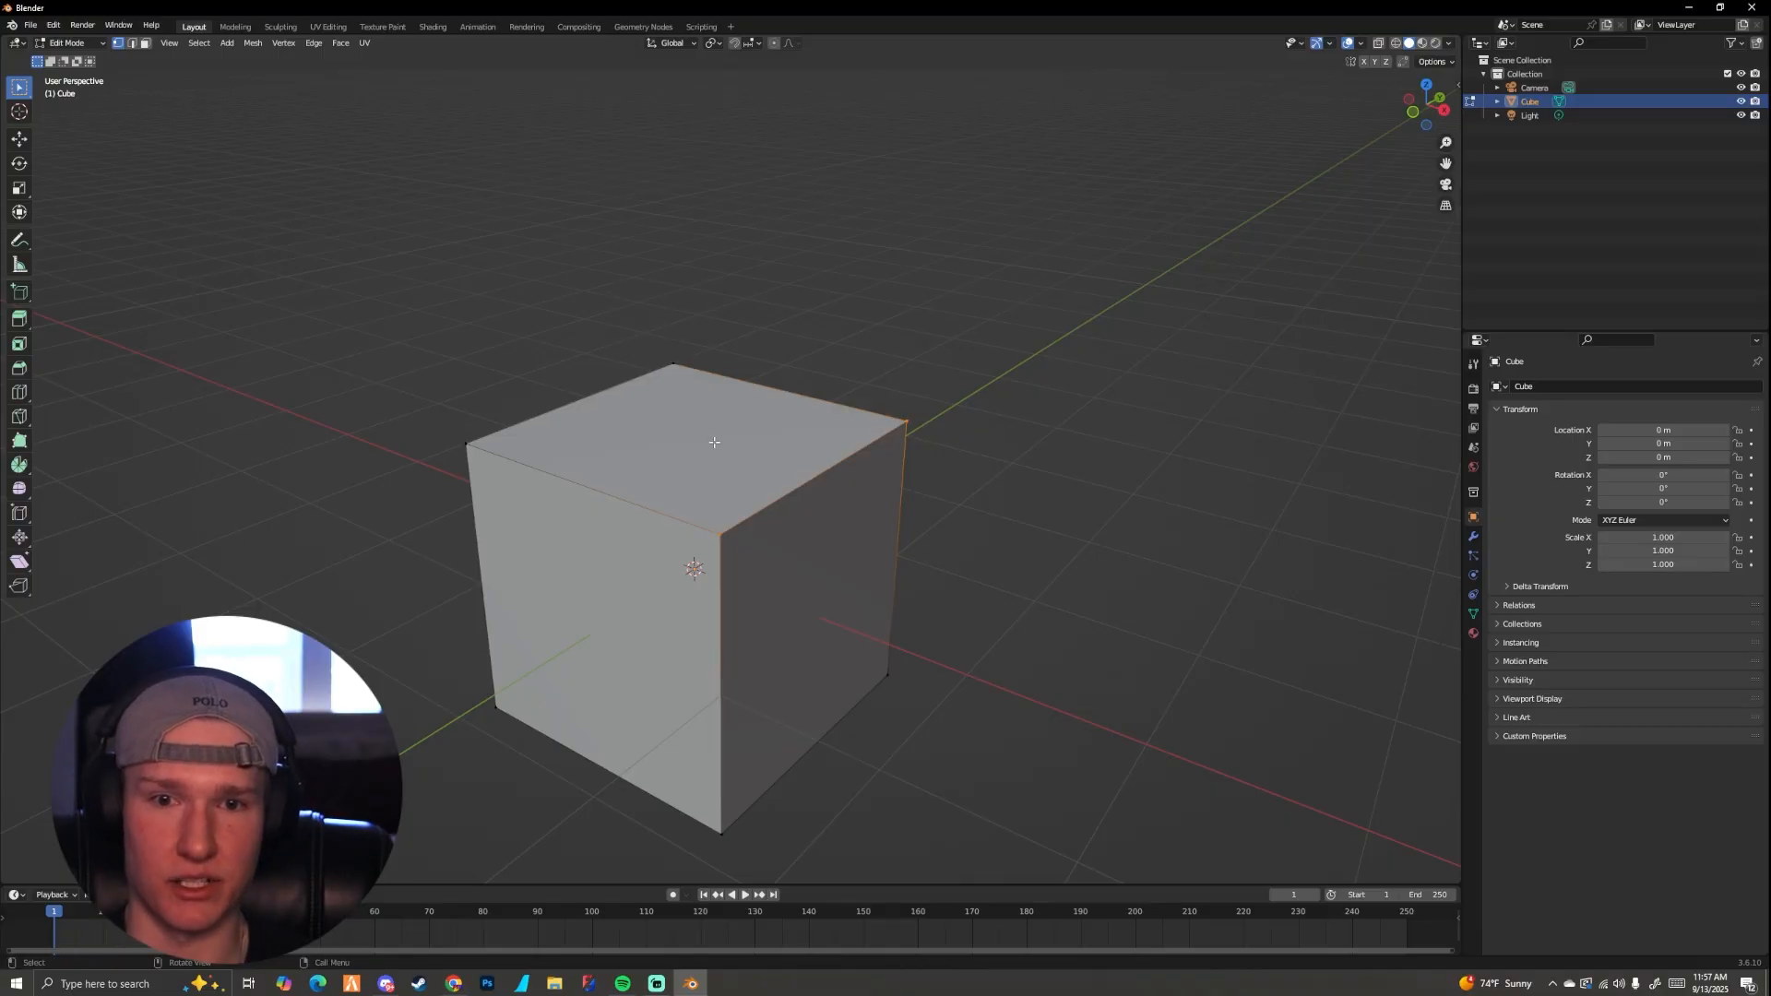
mouse_move(714, 441)
middle_down()
mouse_move(716, 406)
mouse_move(716, 423)
middle_up()
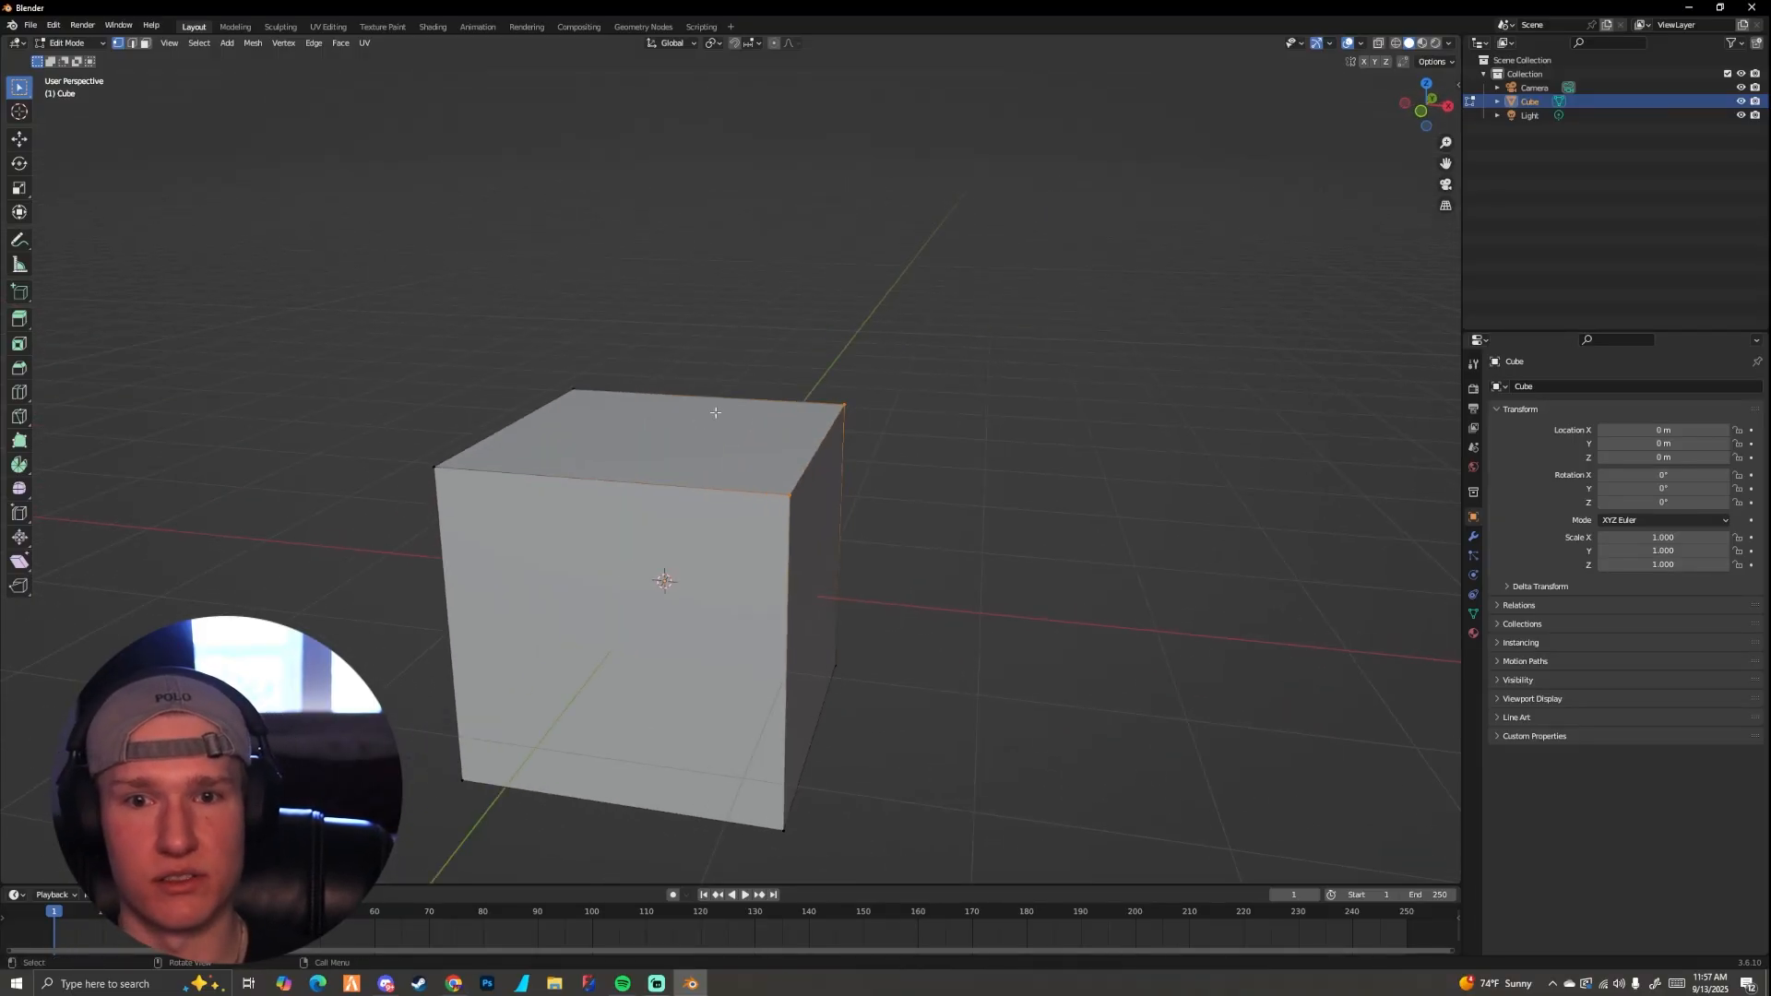
middle_drag(735, 375, 673, 378)
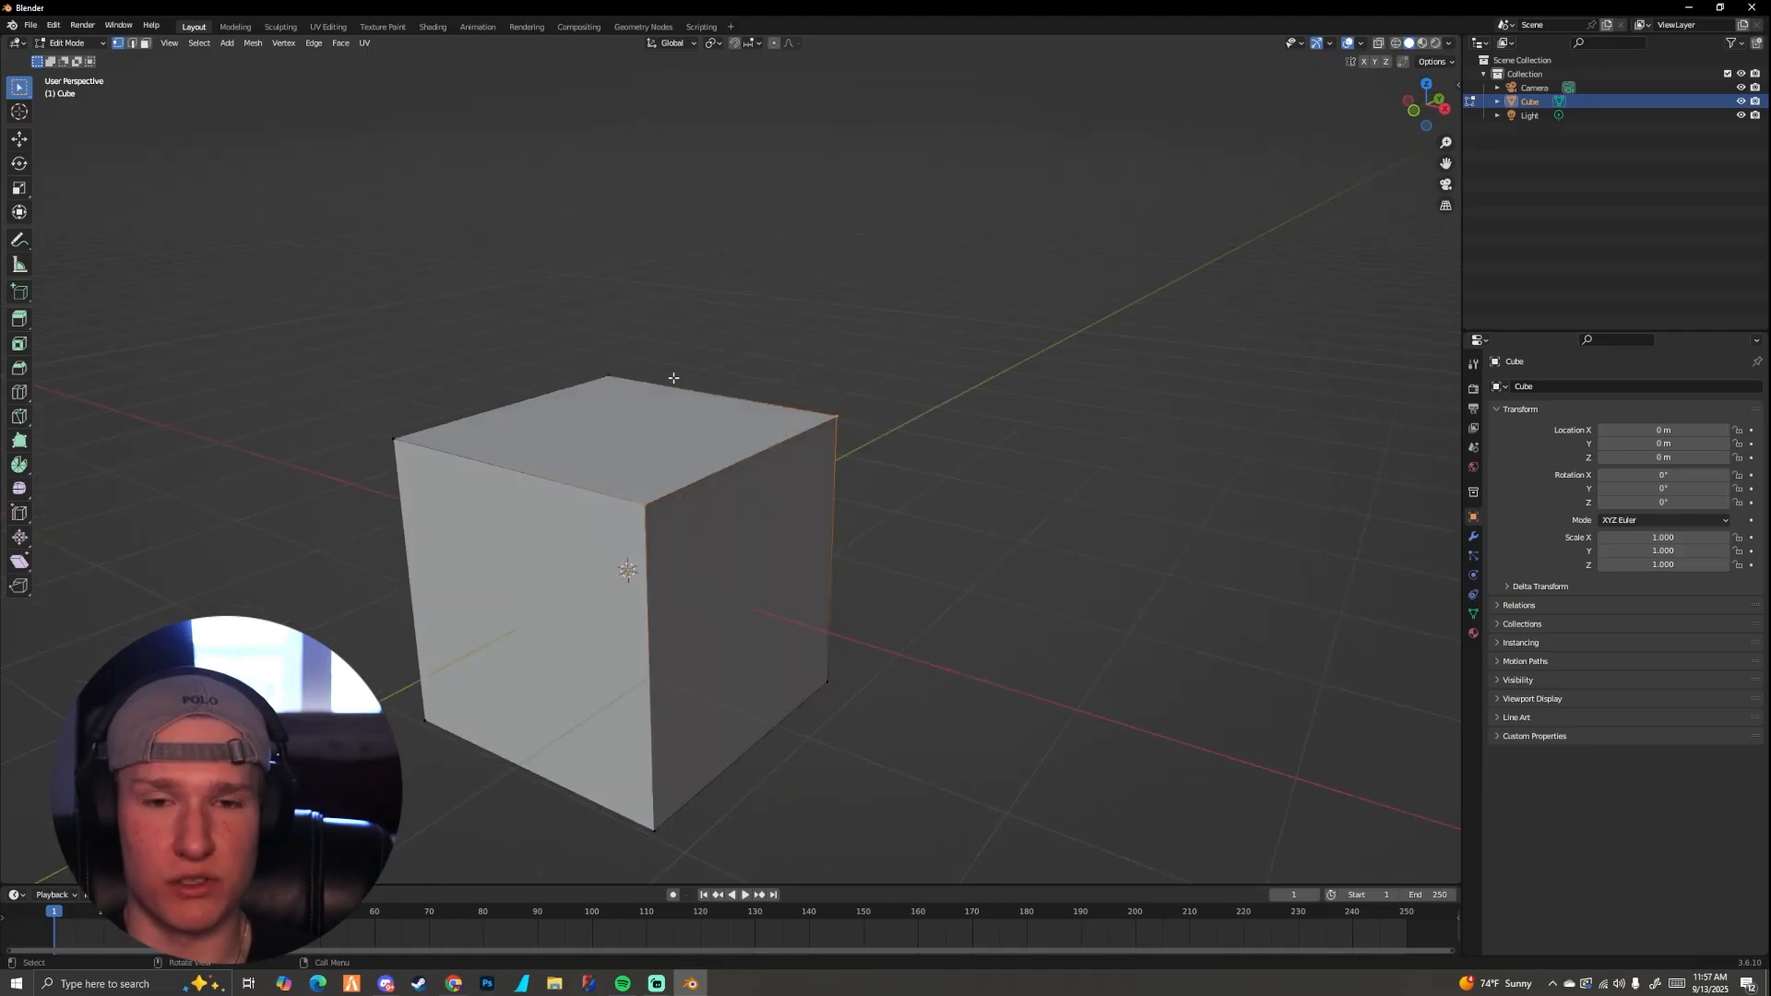
Step: Compare vertex and edge select modes, keep edge select, and select the front-left edge of the cube's top face
click(131, 44)
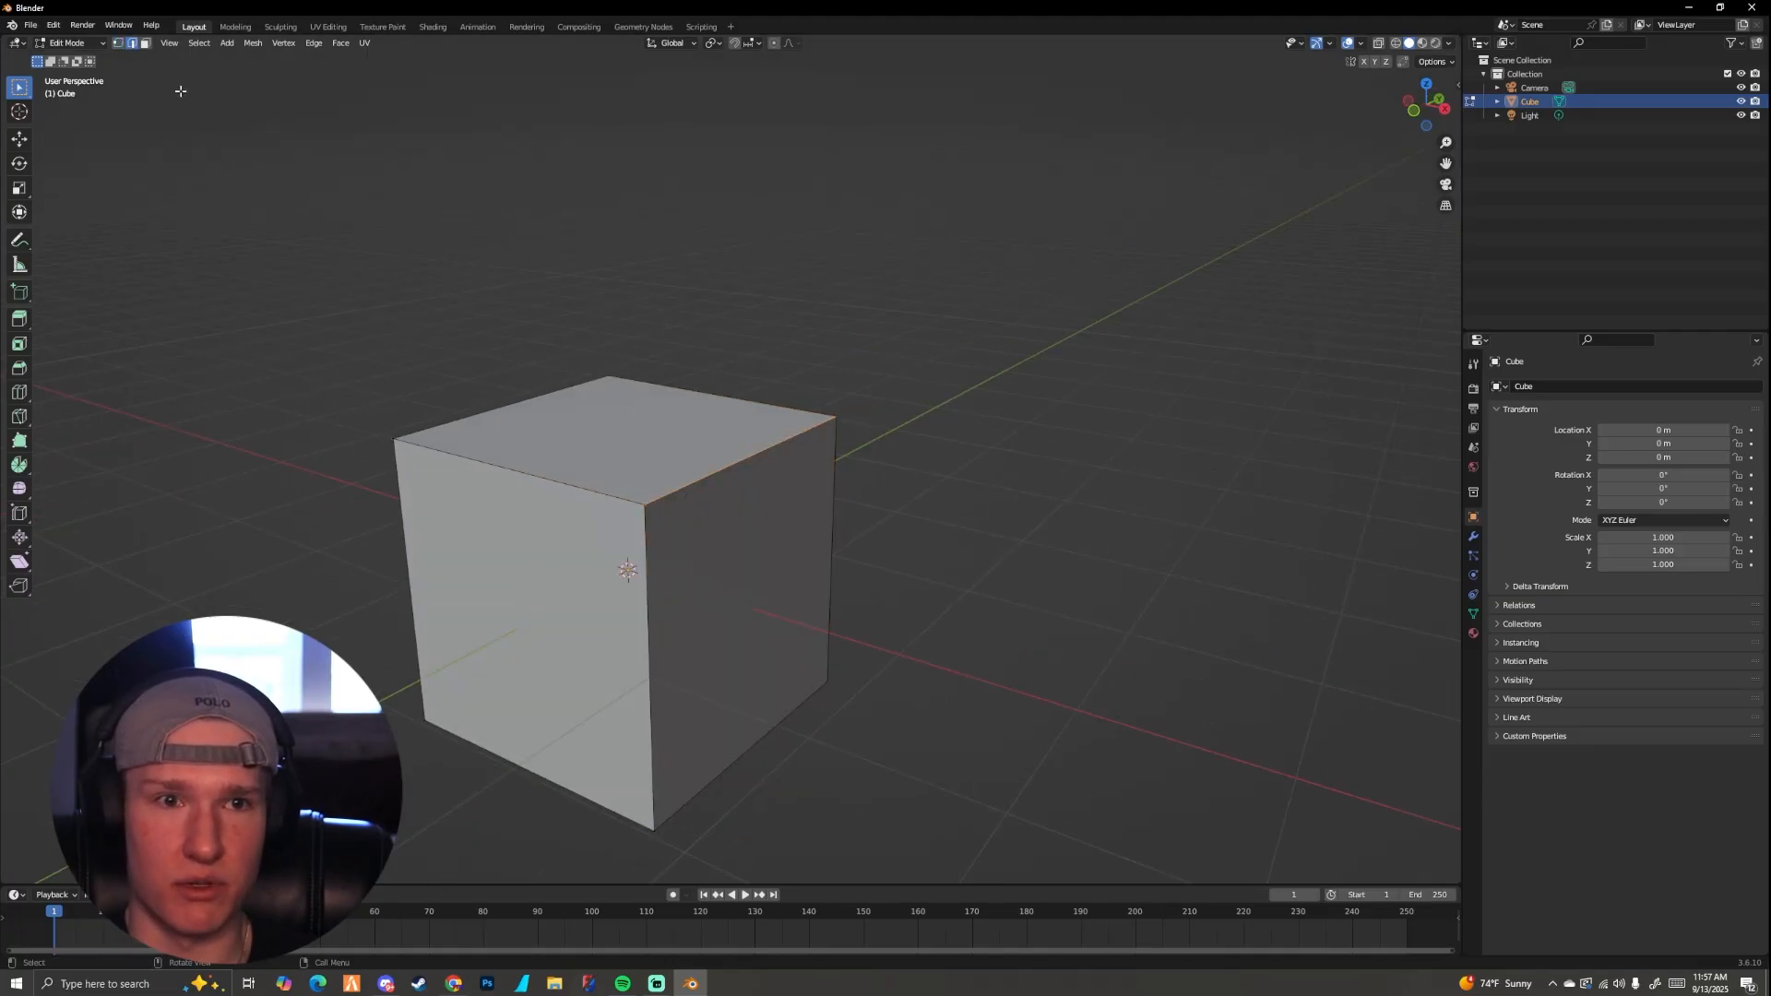
click(119, 43)
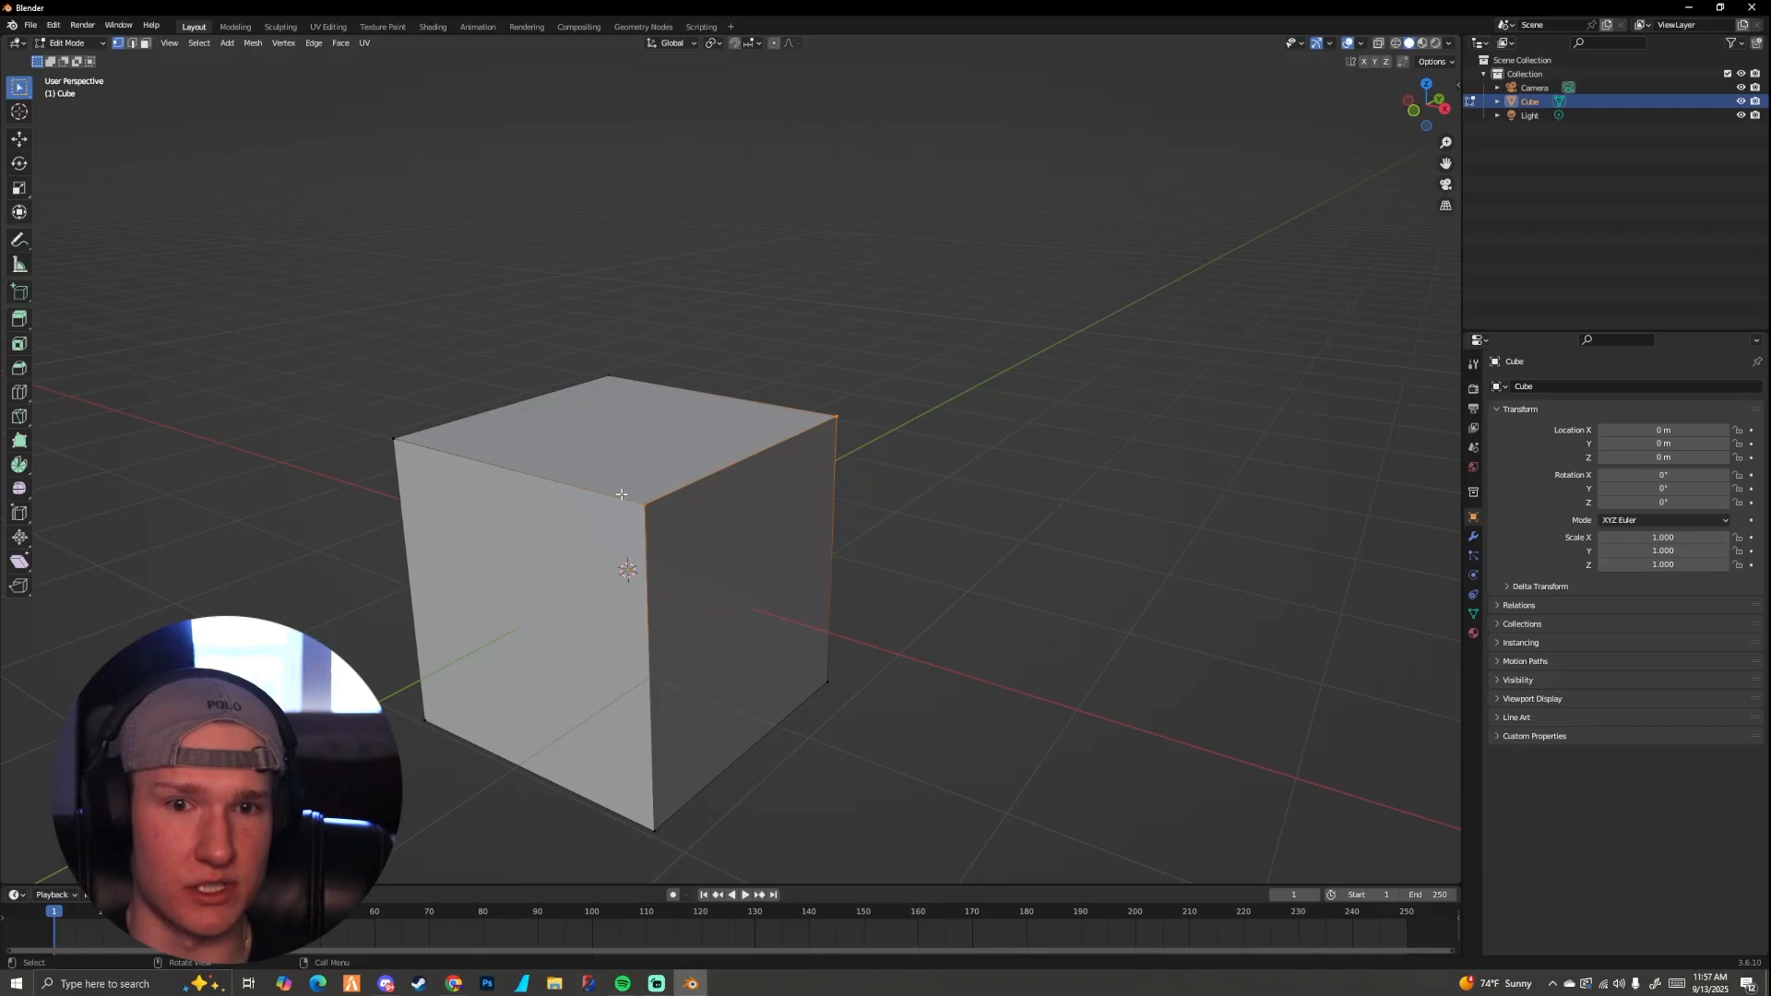
click(132, 44)
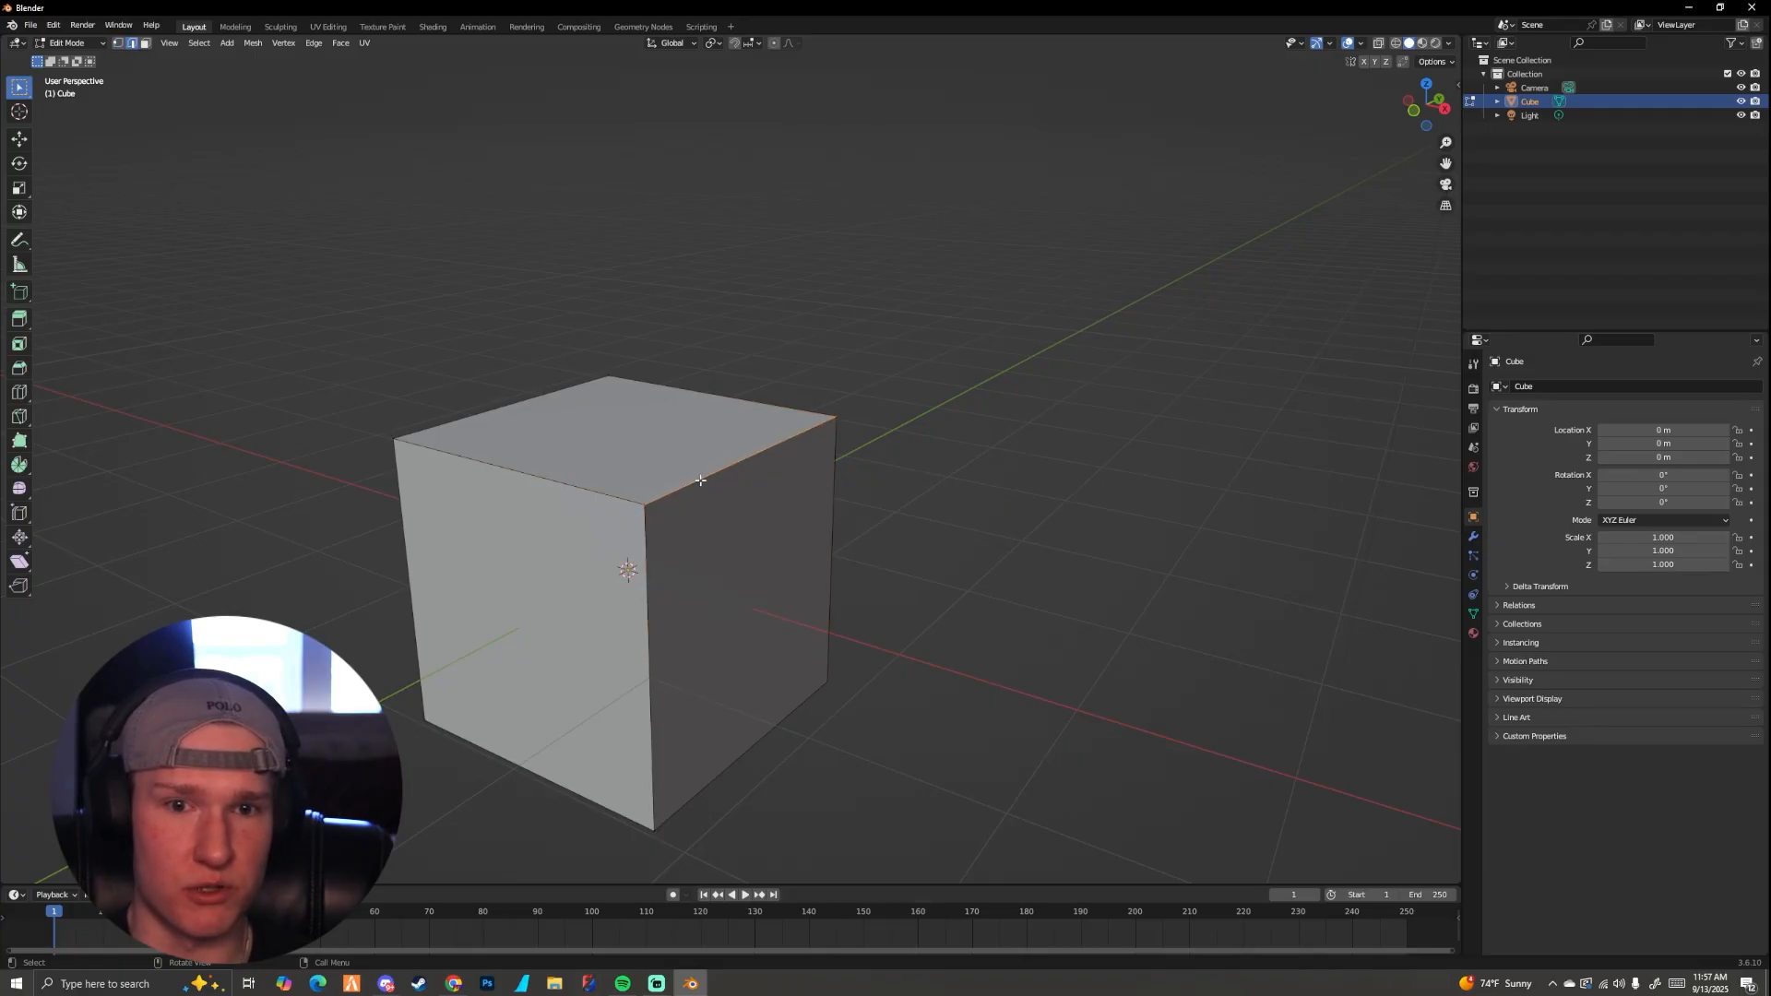
scroll(700, 481, up, 3)
click(652, 498)
click(562, 492)
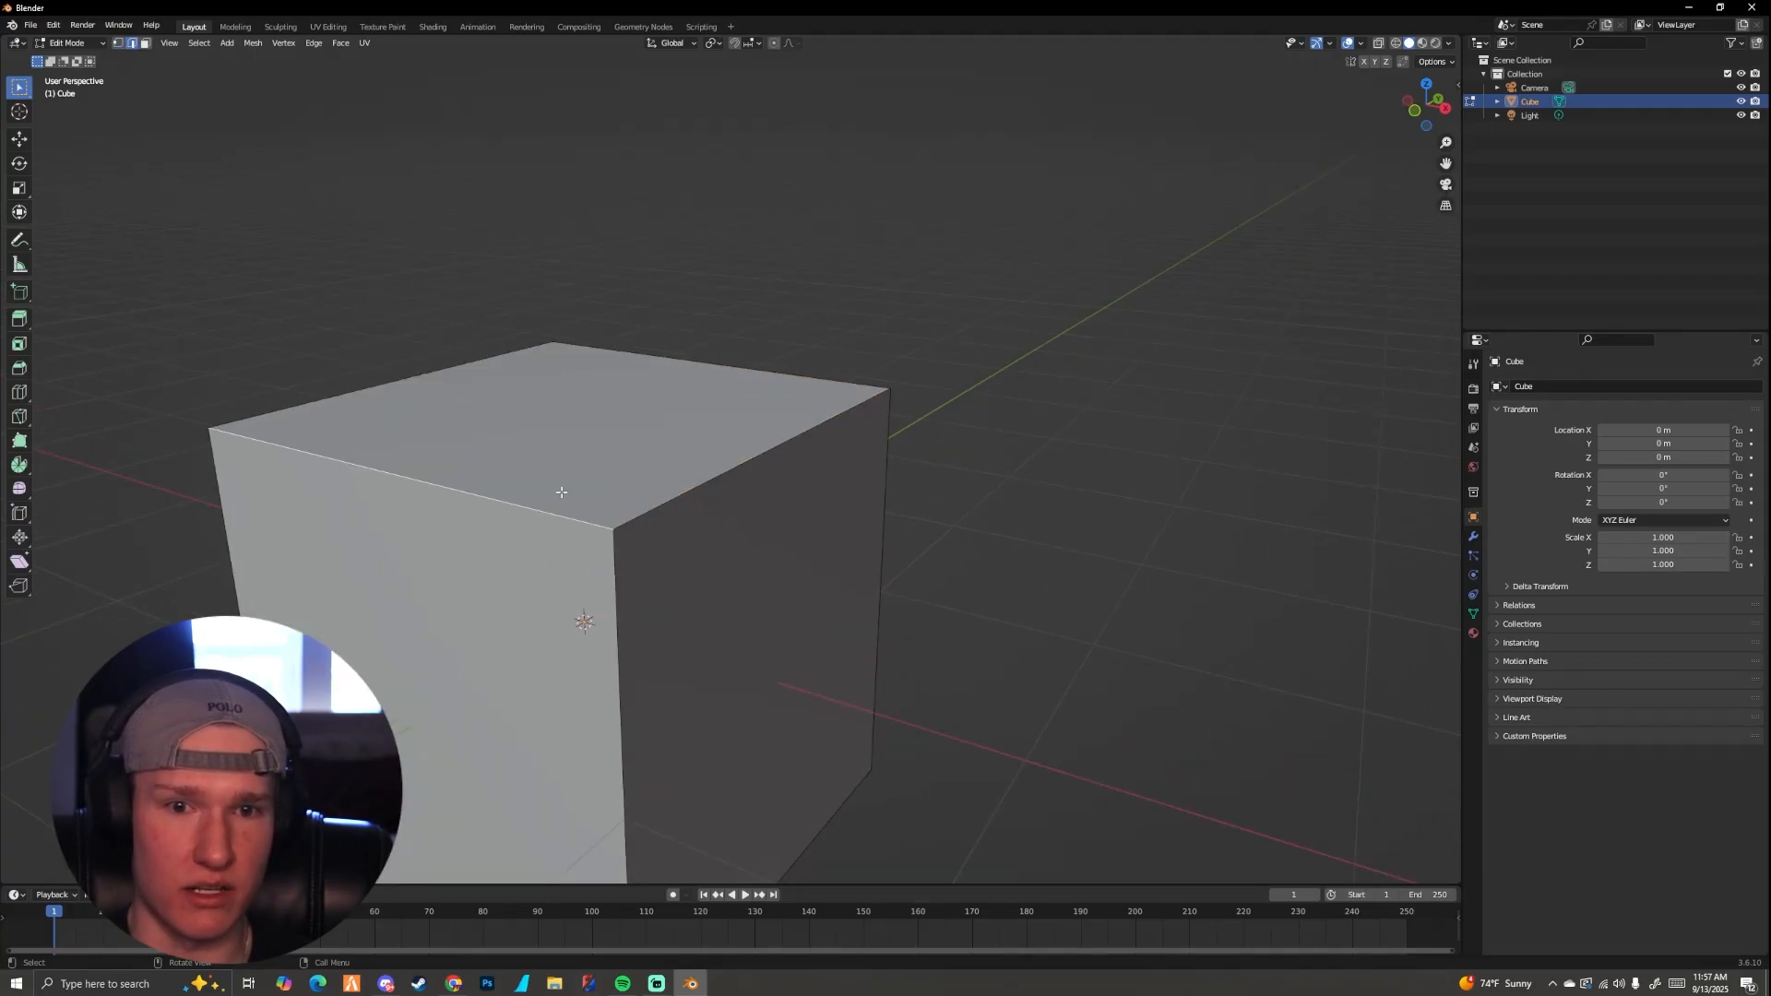
Step: Select several edges around the cube's top face one at a time, ending on the front-right edge
click(671, 367)
click(536, 401)
click(683, 461)
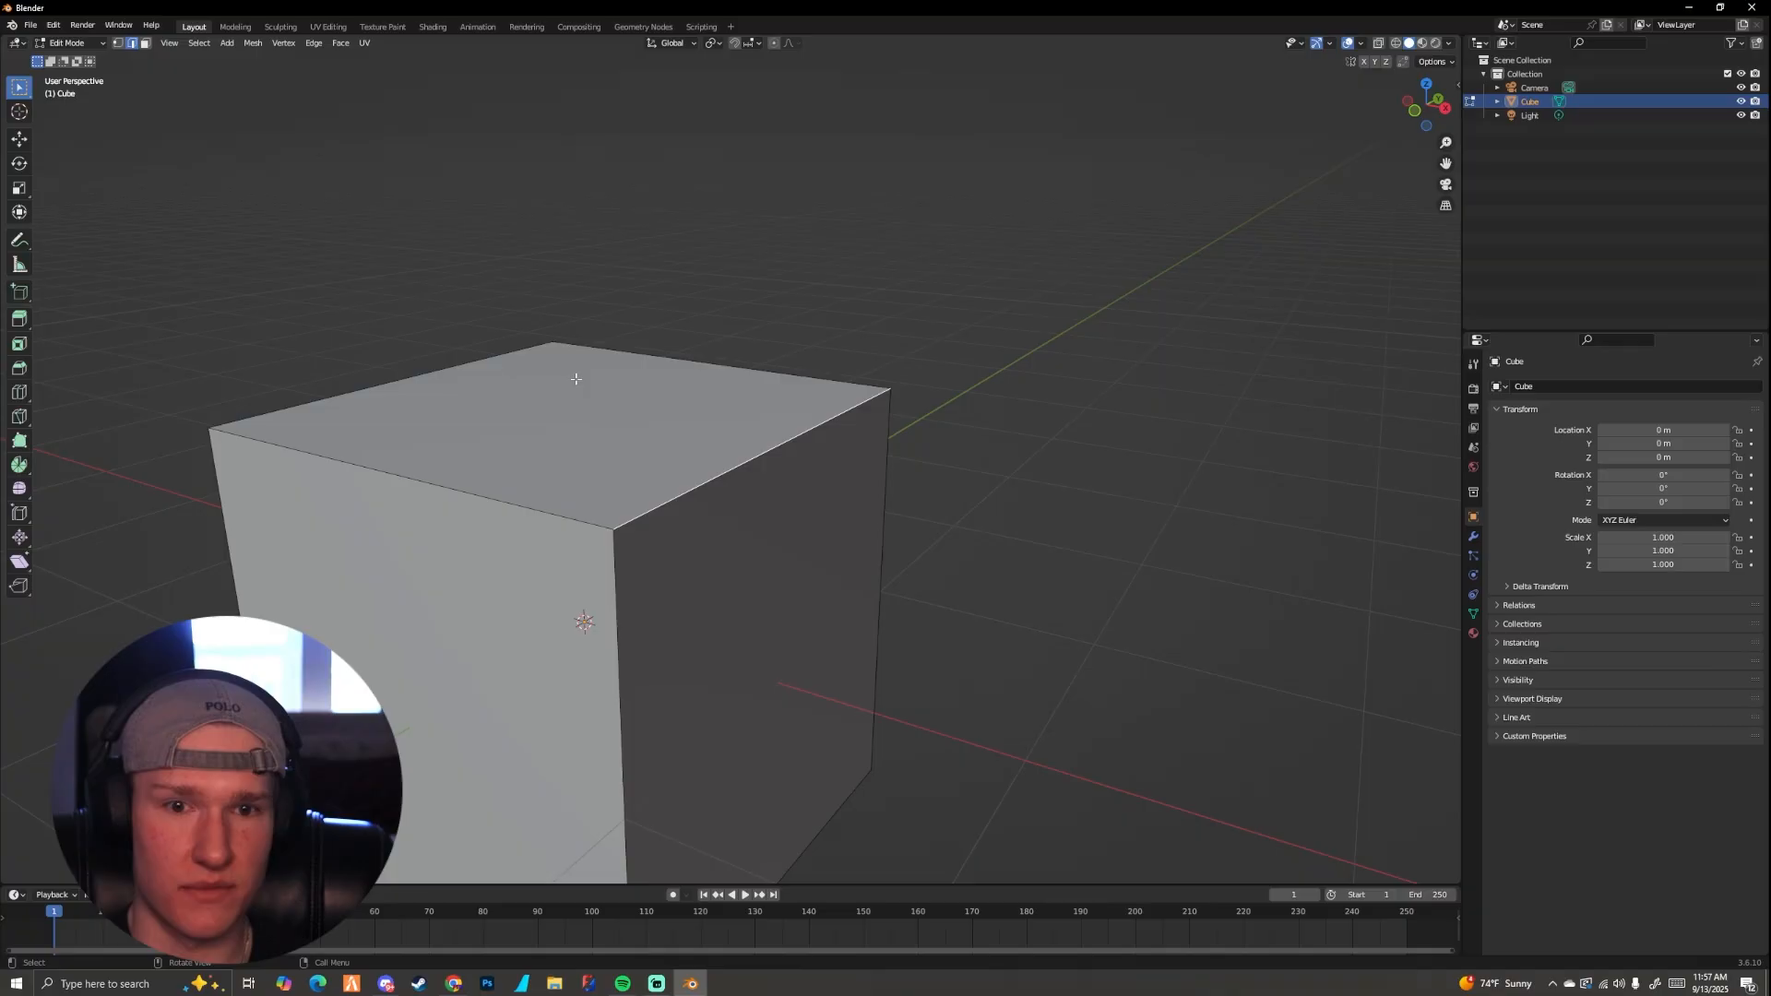
Step: Switch to face select mode and select the cube's top, right and front faces individually, ending on the right side face
click(145, 44)
click(607, 420)
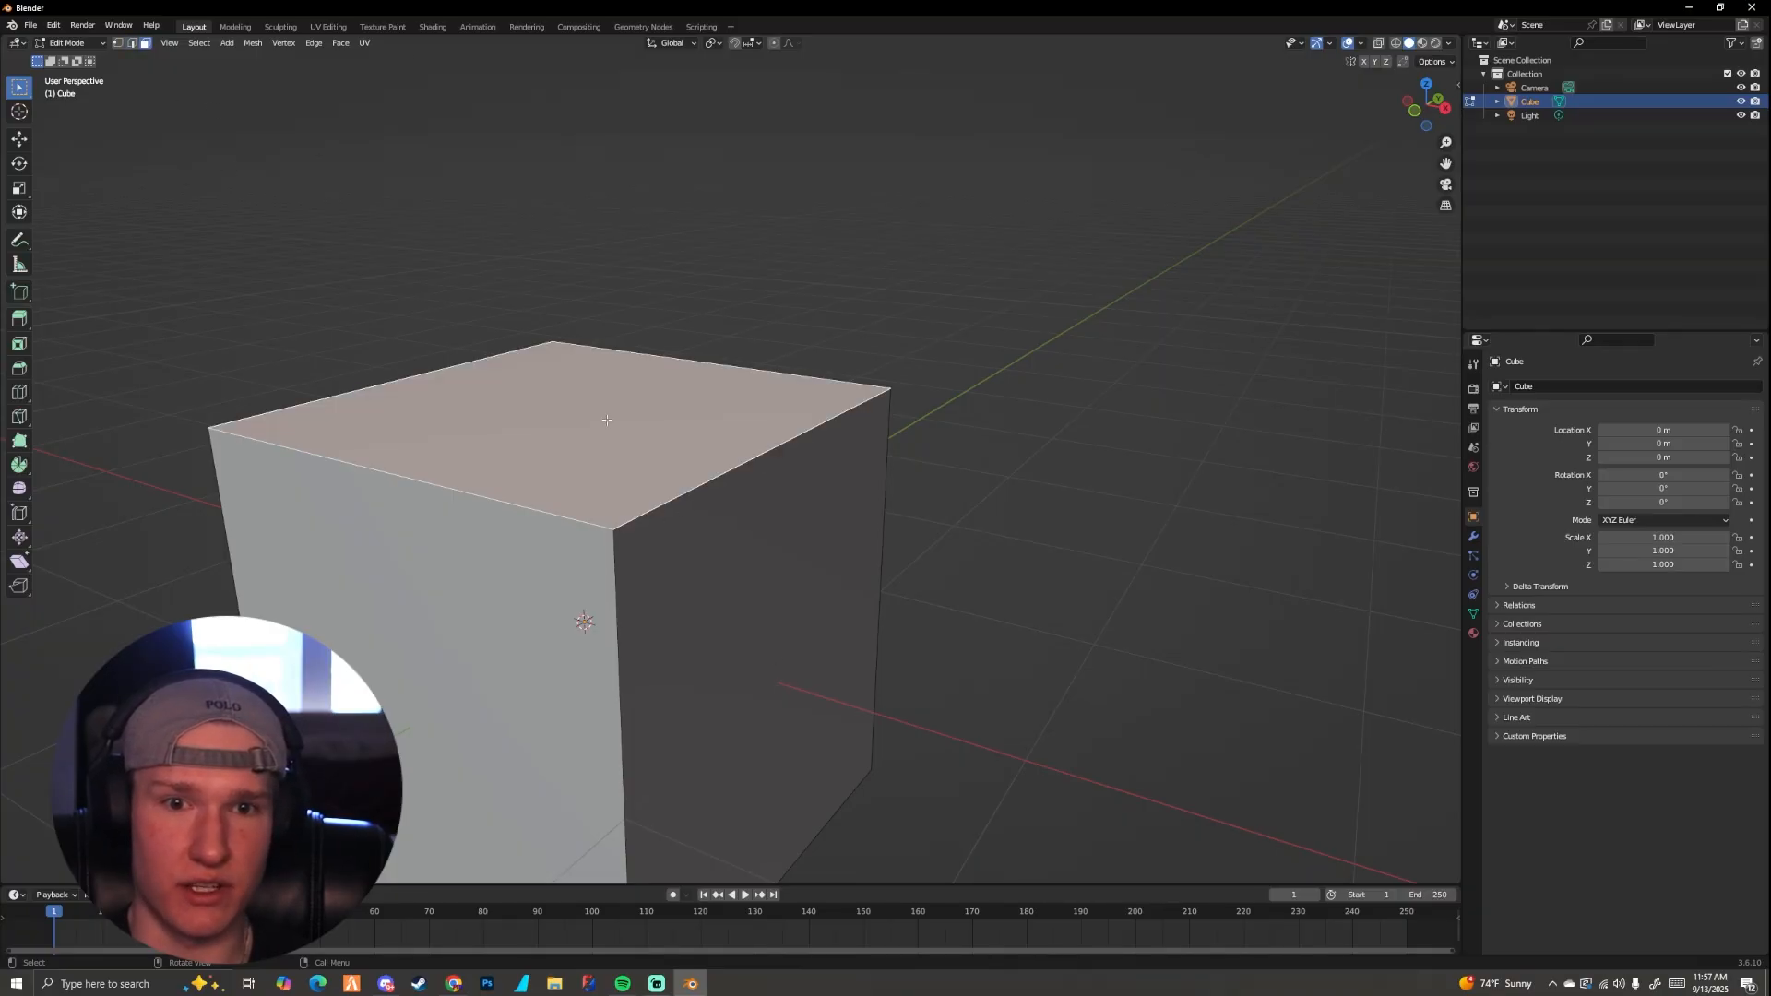
click(755, 616)
scroll(751, 609, down, 5)
click(669, 562)
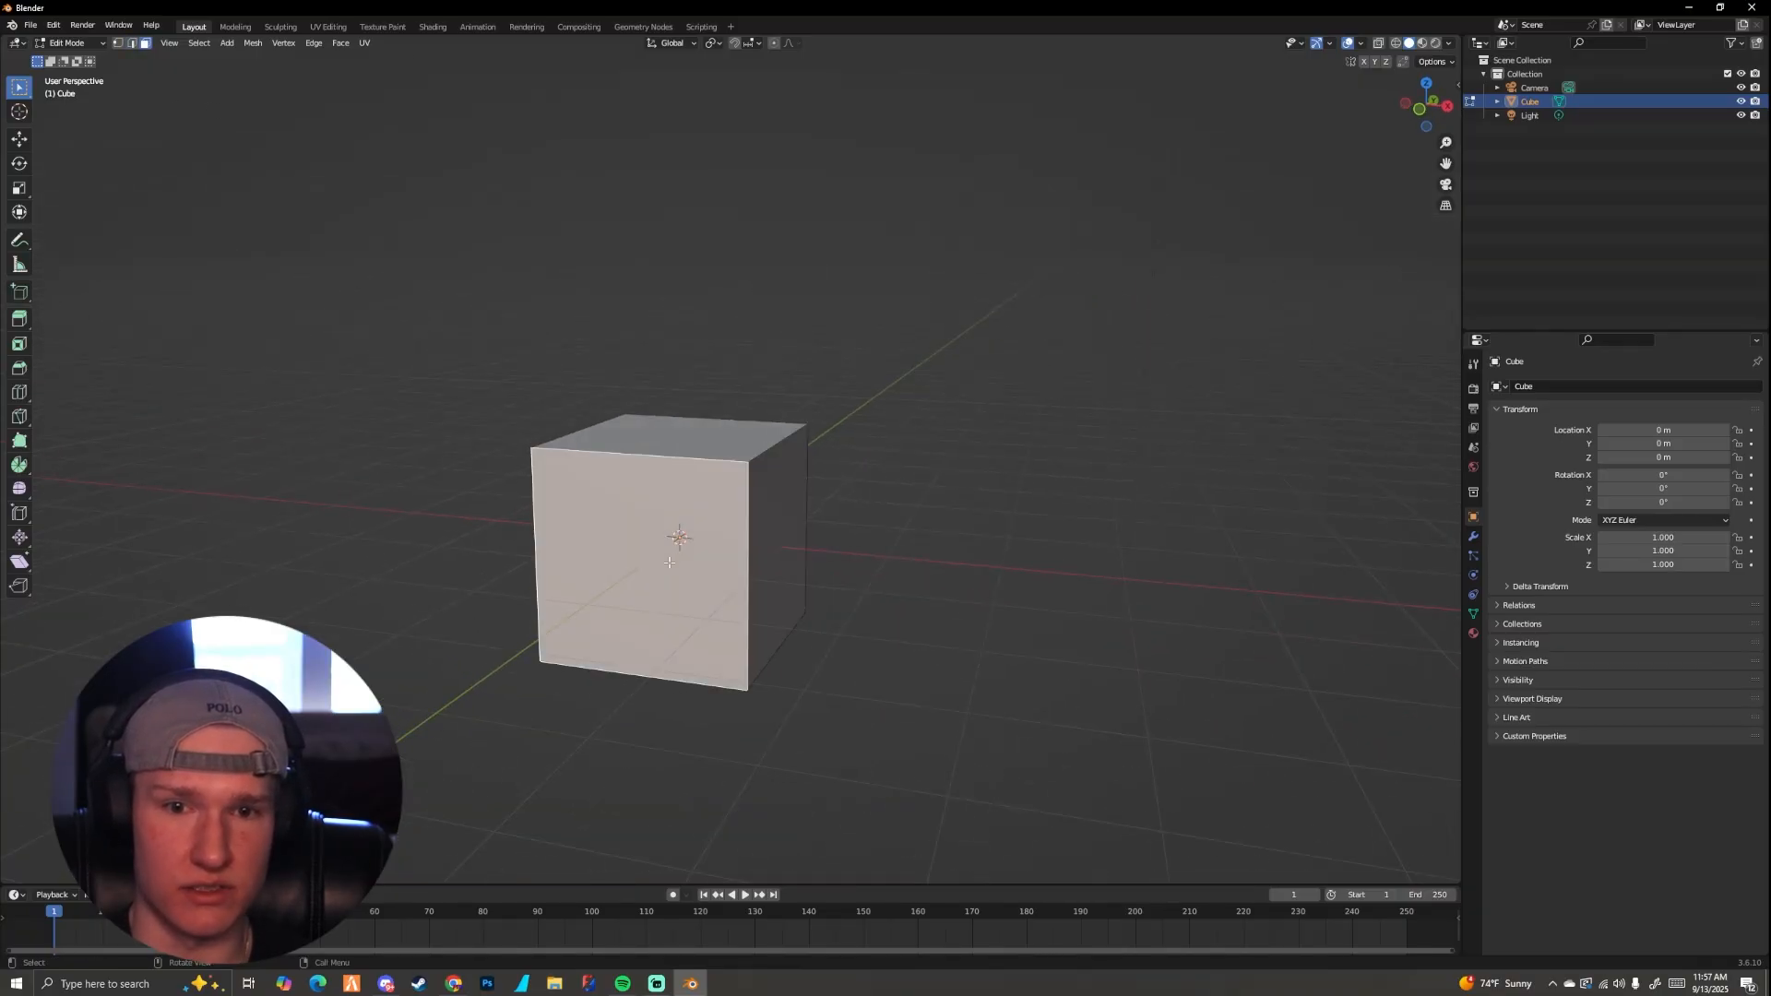
middle_drag(669, 562, 712, 502)
scroll(712, 503, up, 6)
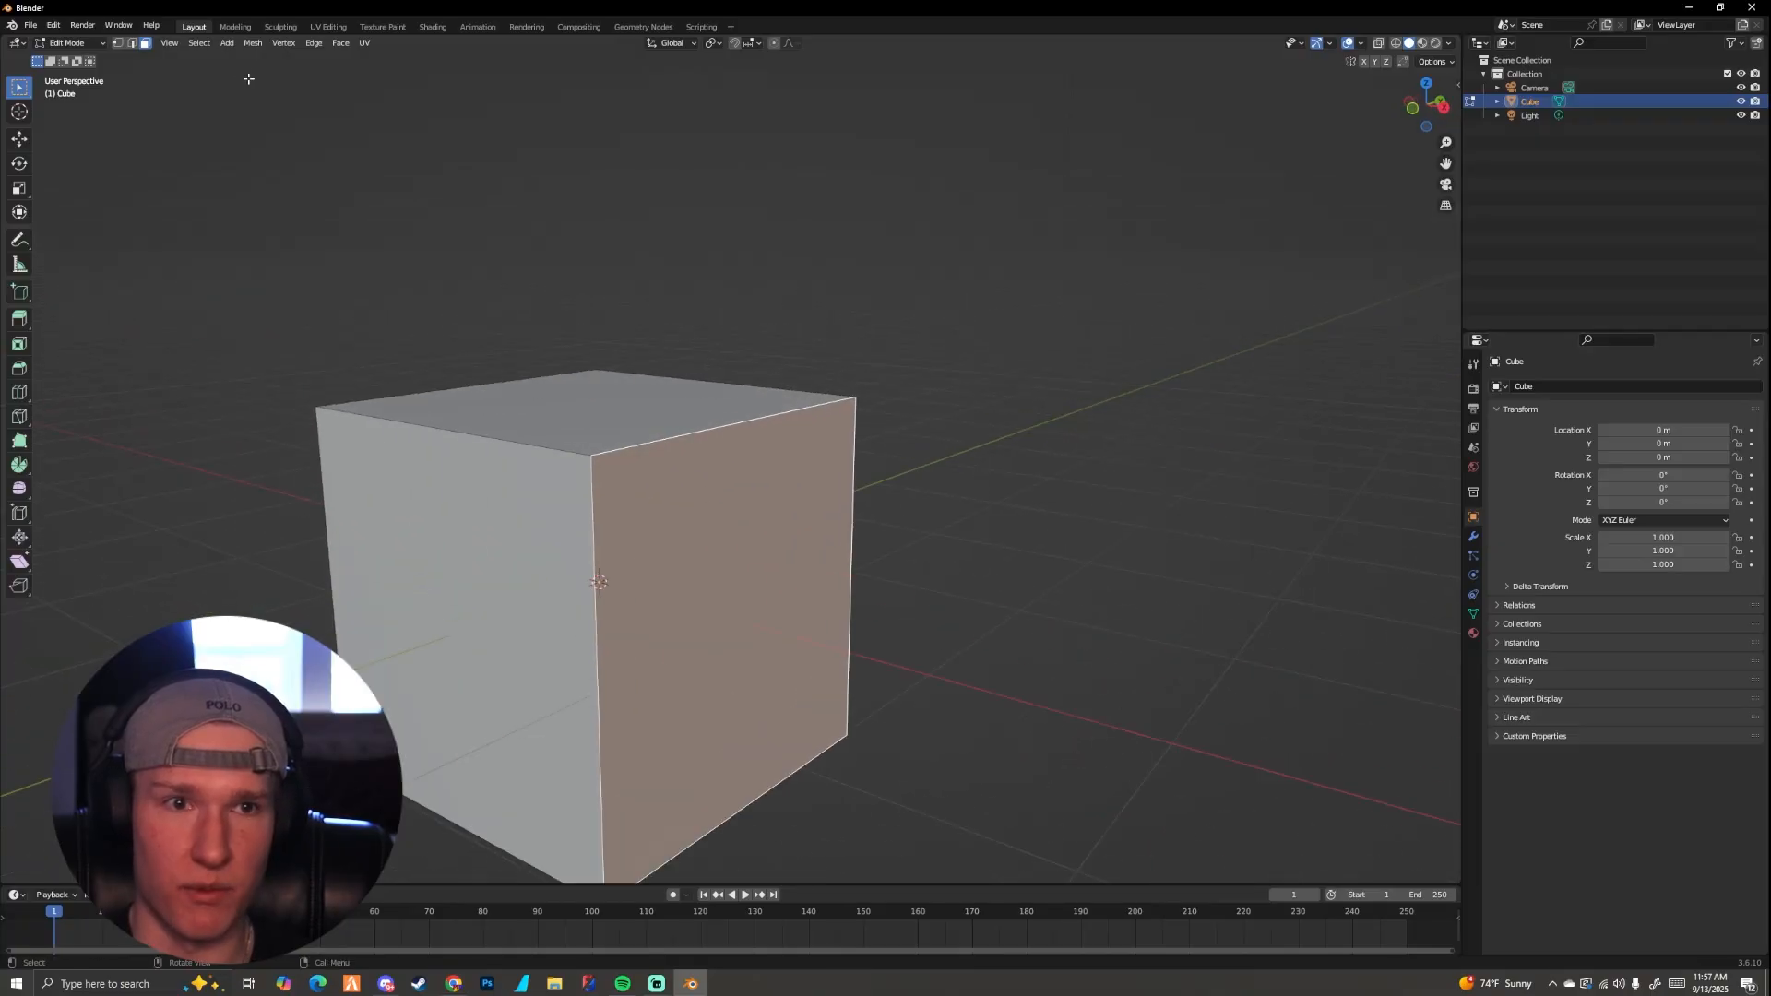
Step: Switch to vertex select mode and remove the right side face's two bottom vertices from the selection, keeping its top two
click(117, 43)
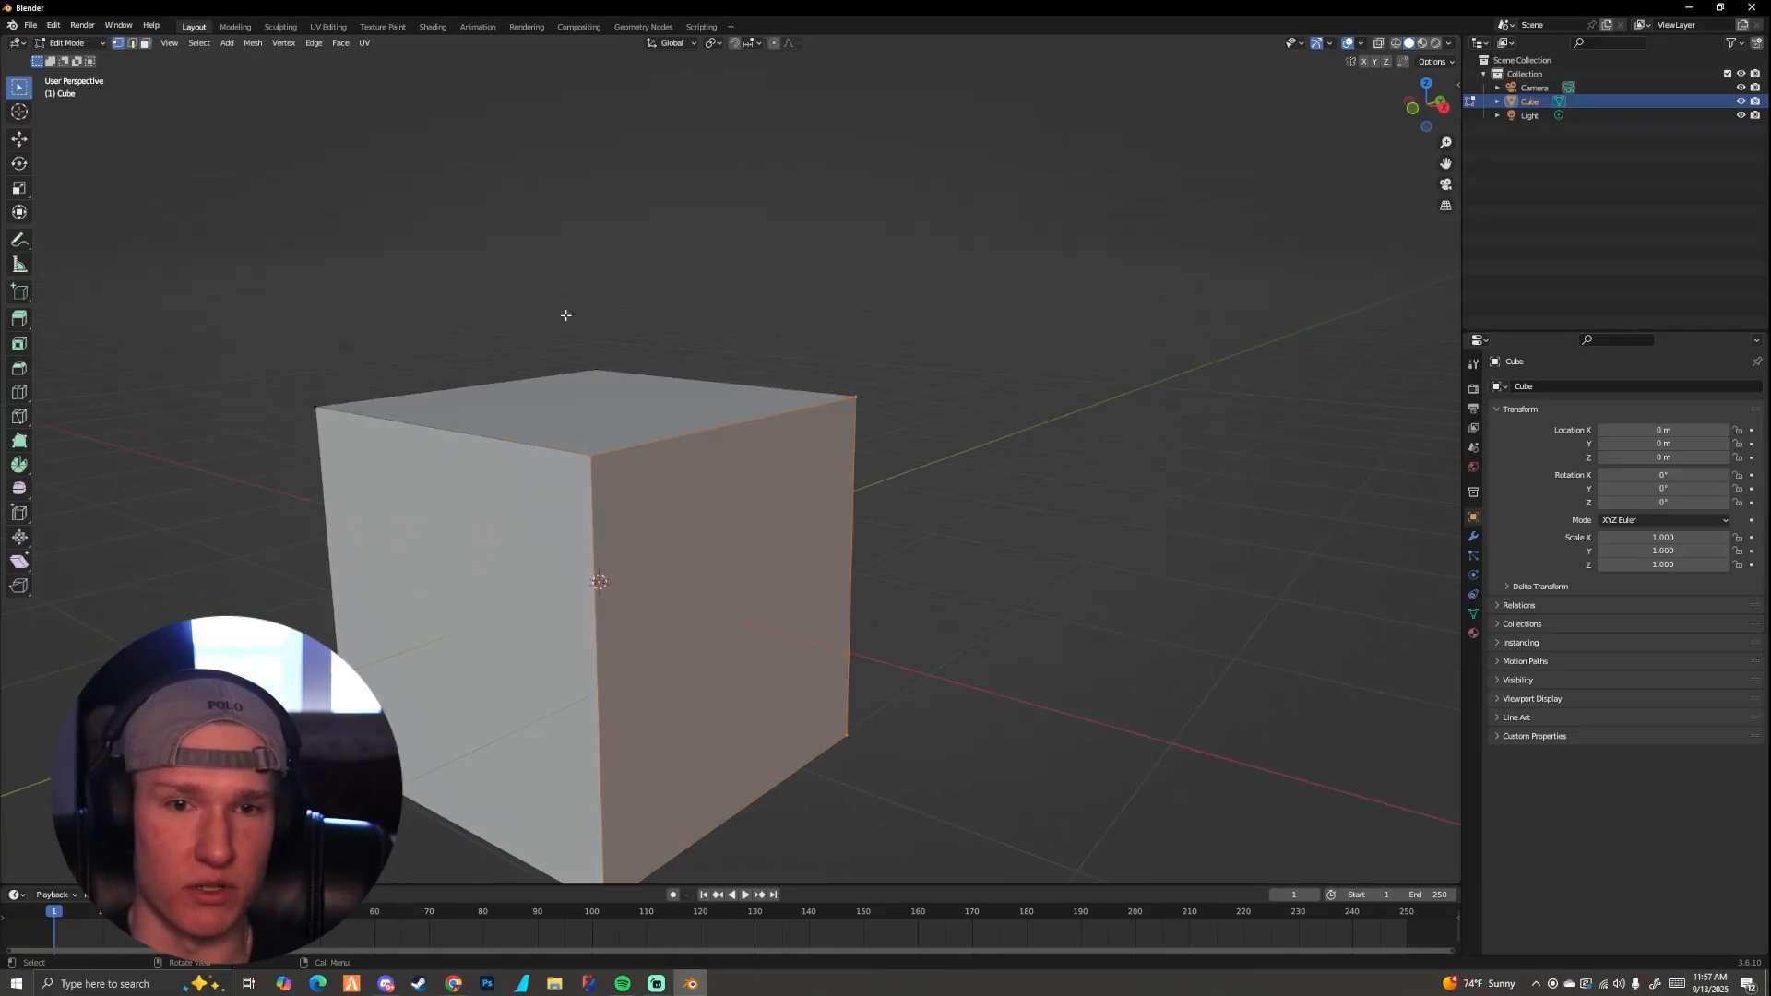
middle_drag(565, 314, 739, 461)
scroll(674, 441, down, 3)
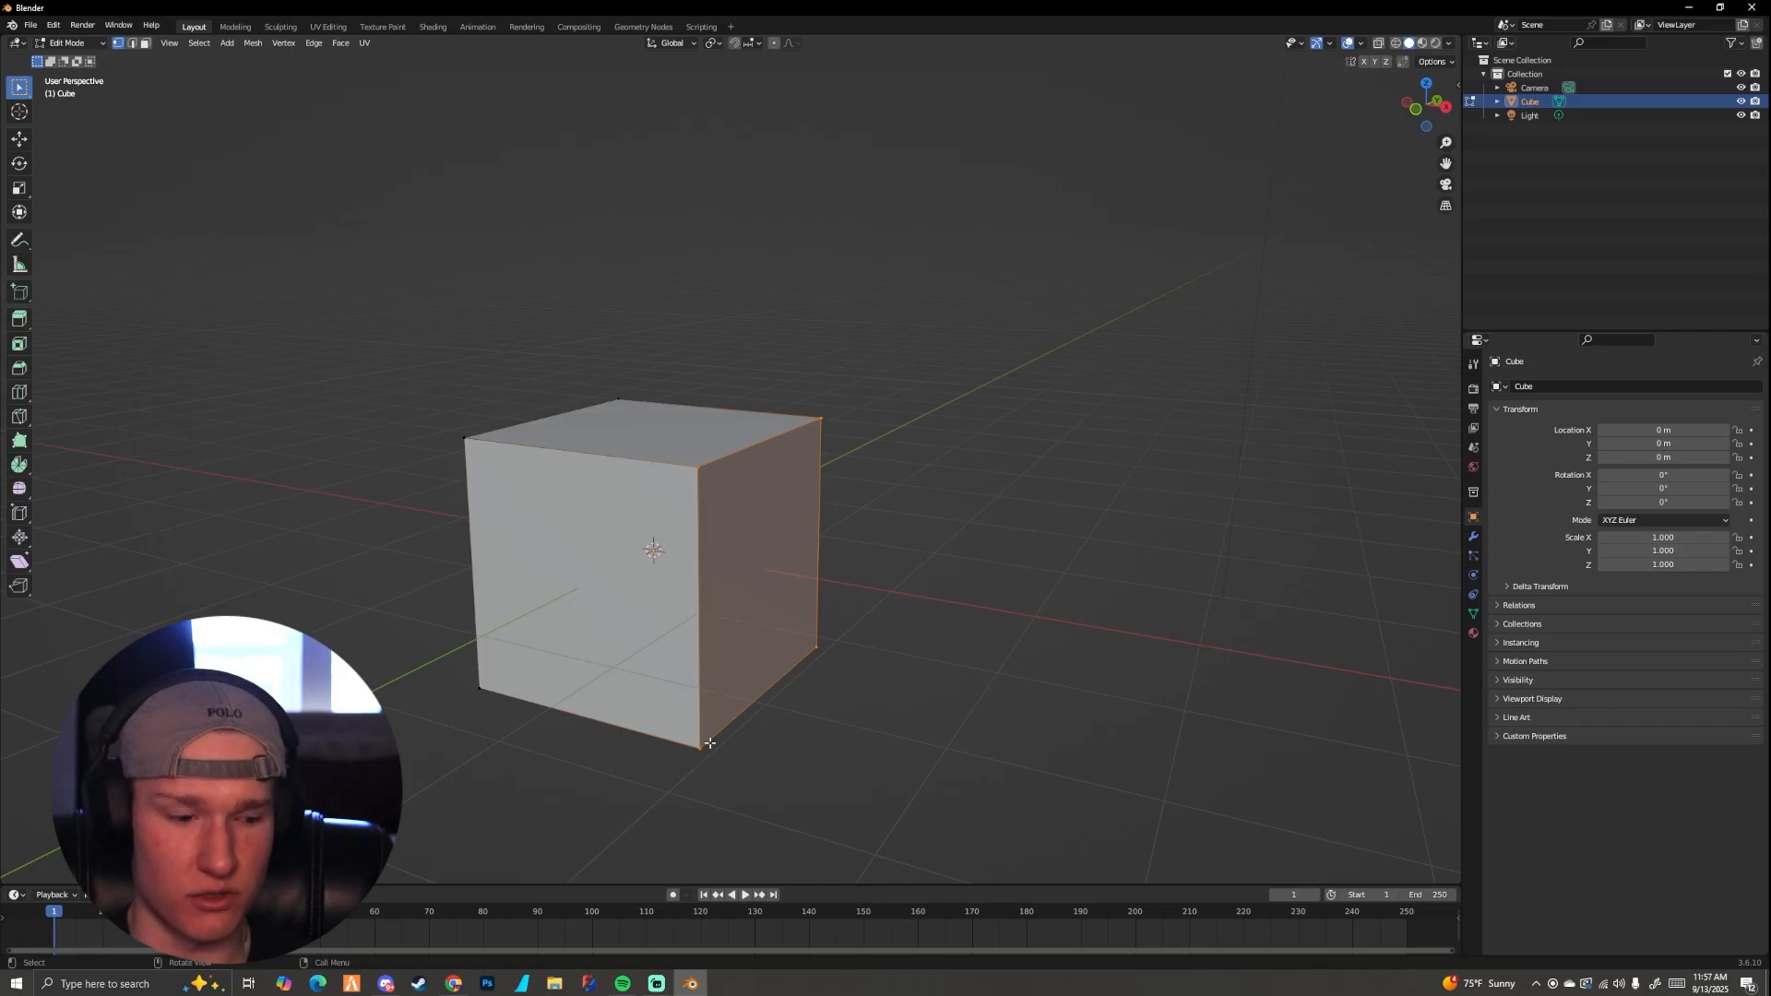
ctrl+drag(678, 733, 738, 770)
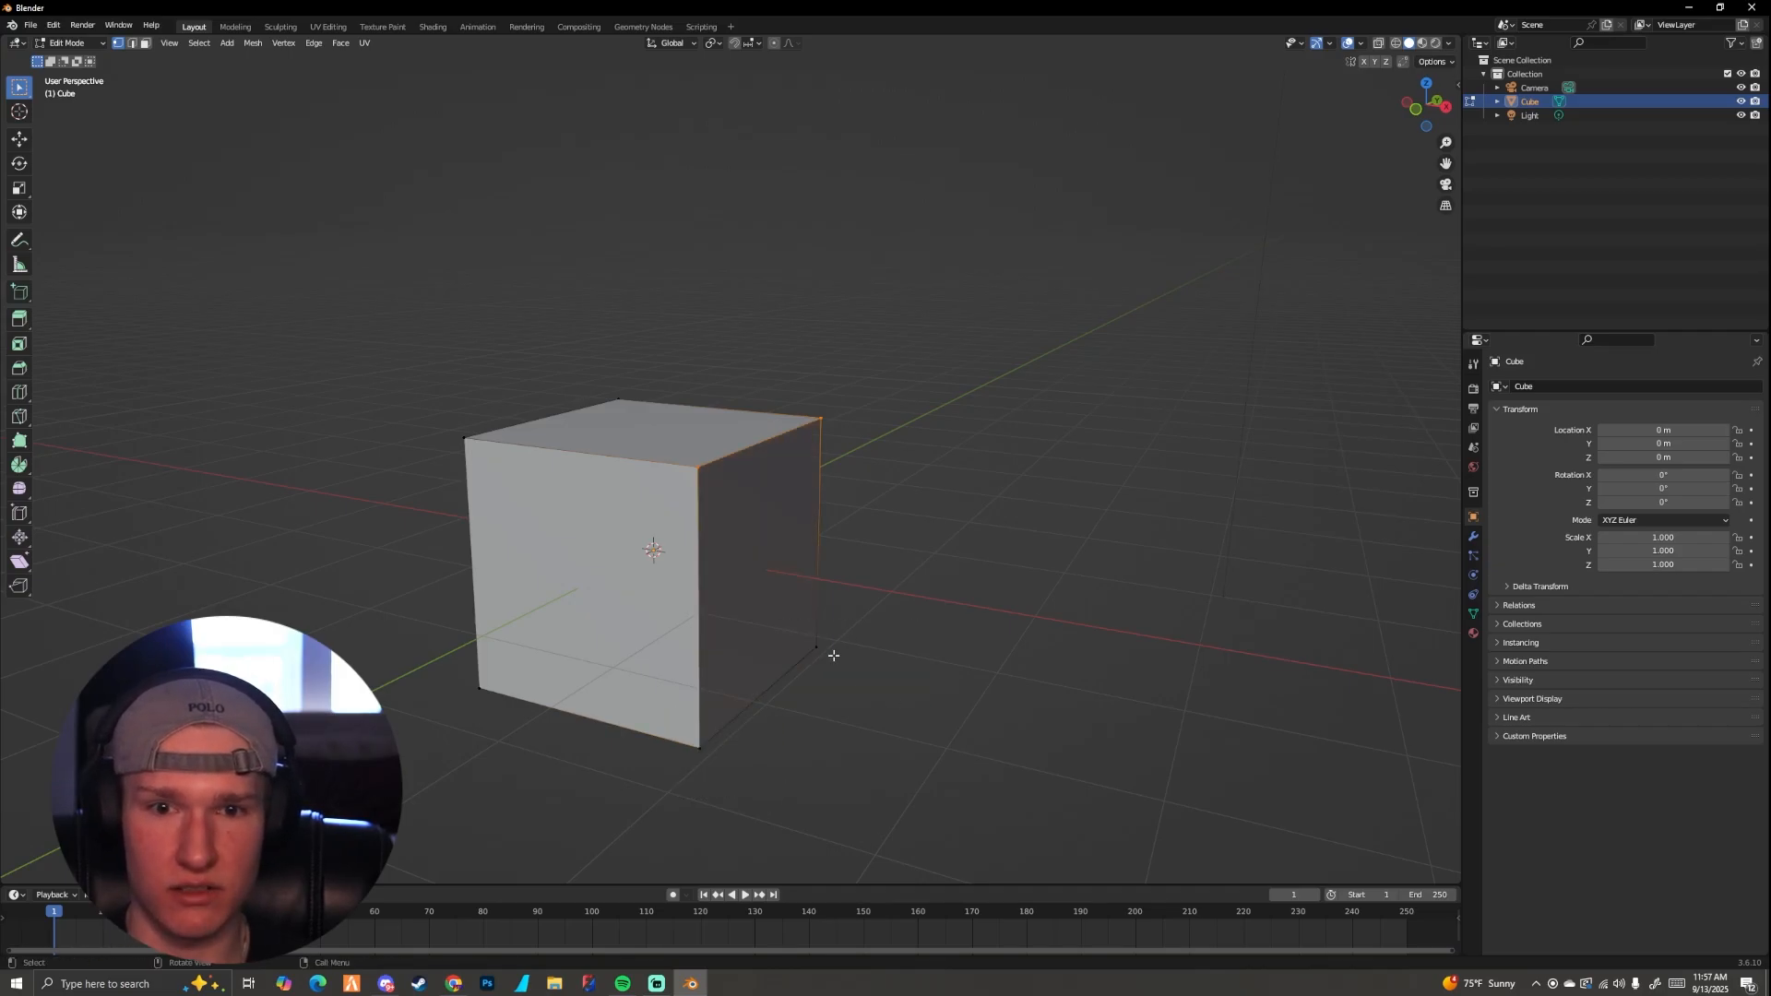
middle_drag(830, 652, 708, 479)
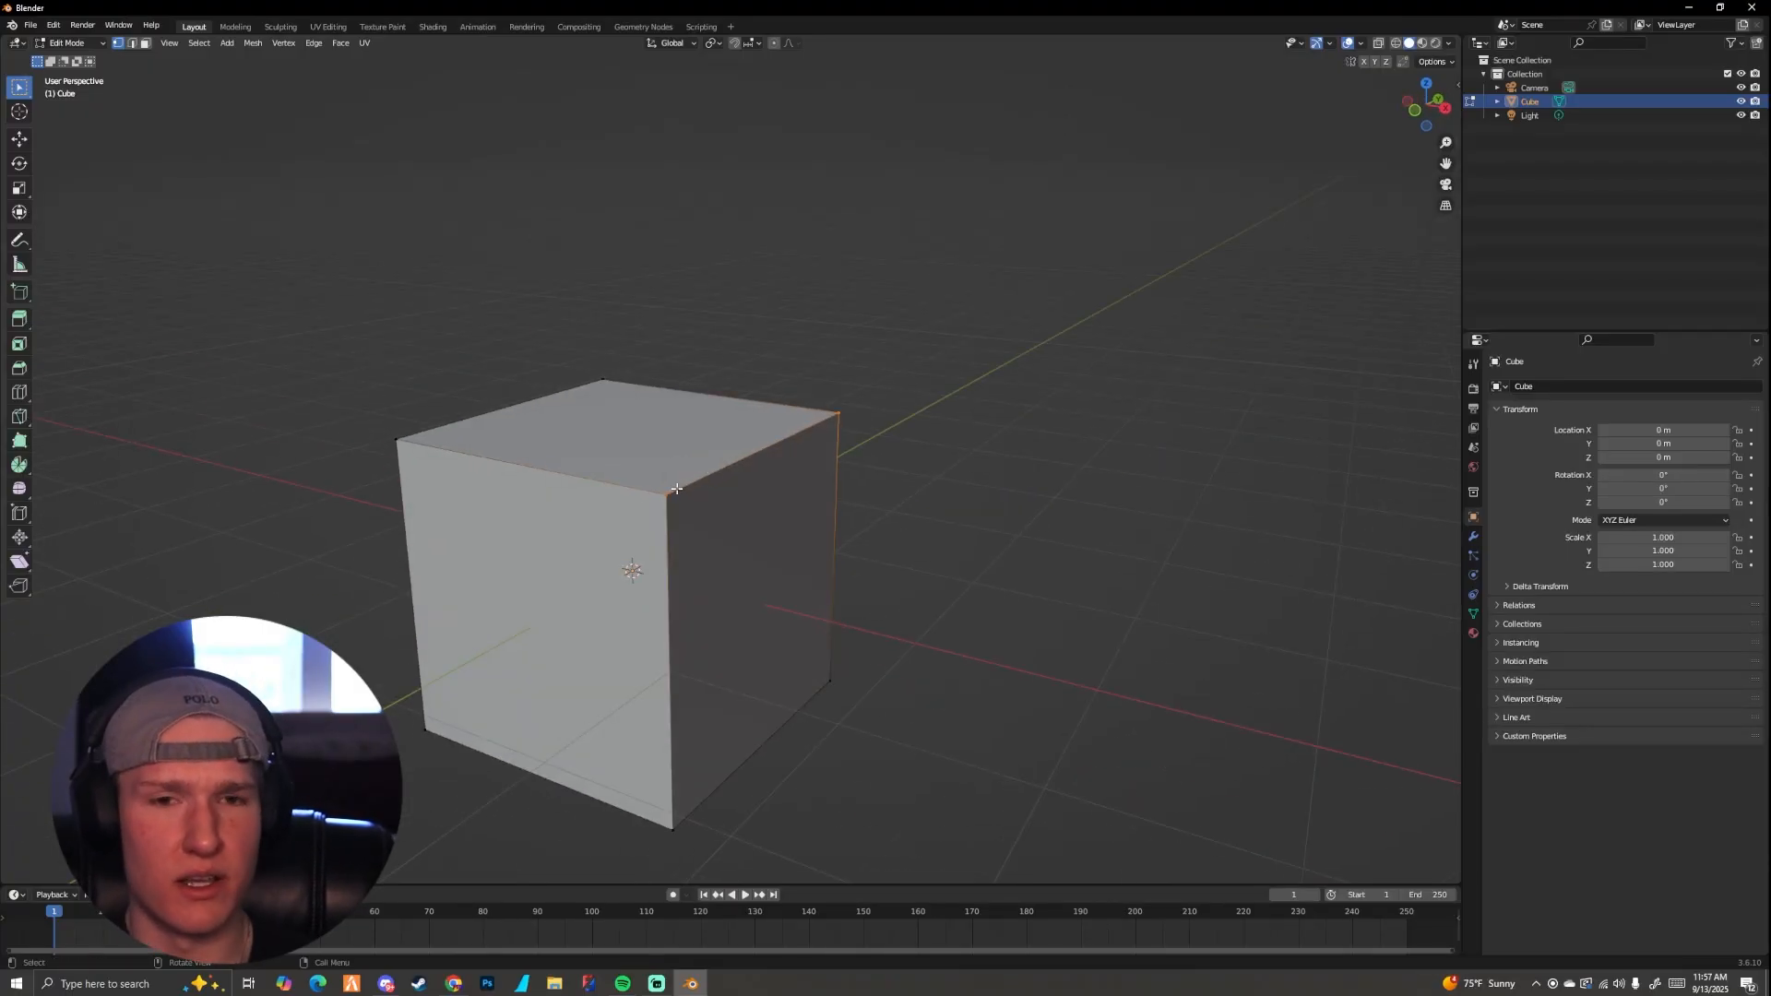
Step: Try moving the two selected top vertices freely in the perspective view without an axis constraint, and undo the change
middle_drag(674, 489, 743, 476)
scroll(744, 476, up, 2)
scroll(712, 515, down, 3)
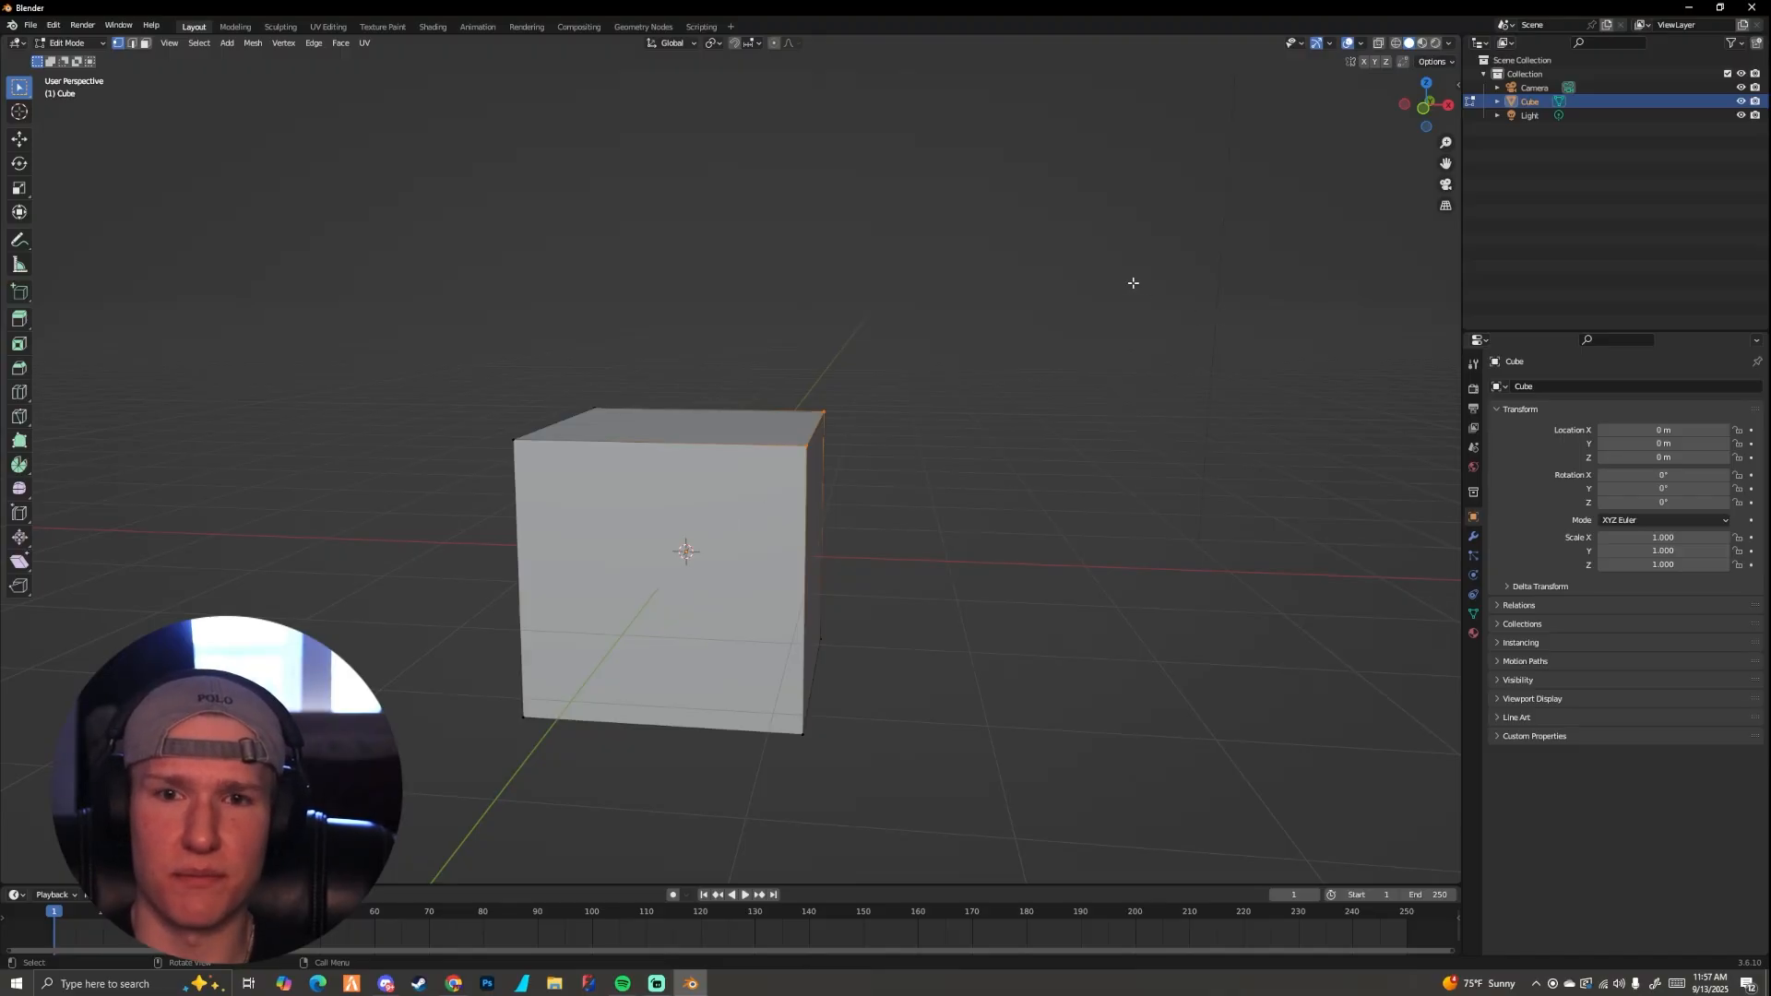
middle_drag(893, 429, 849, 439)
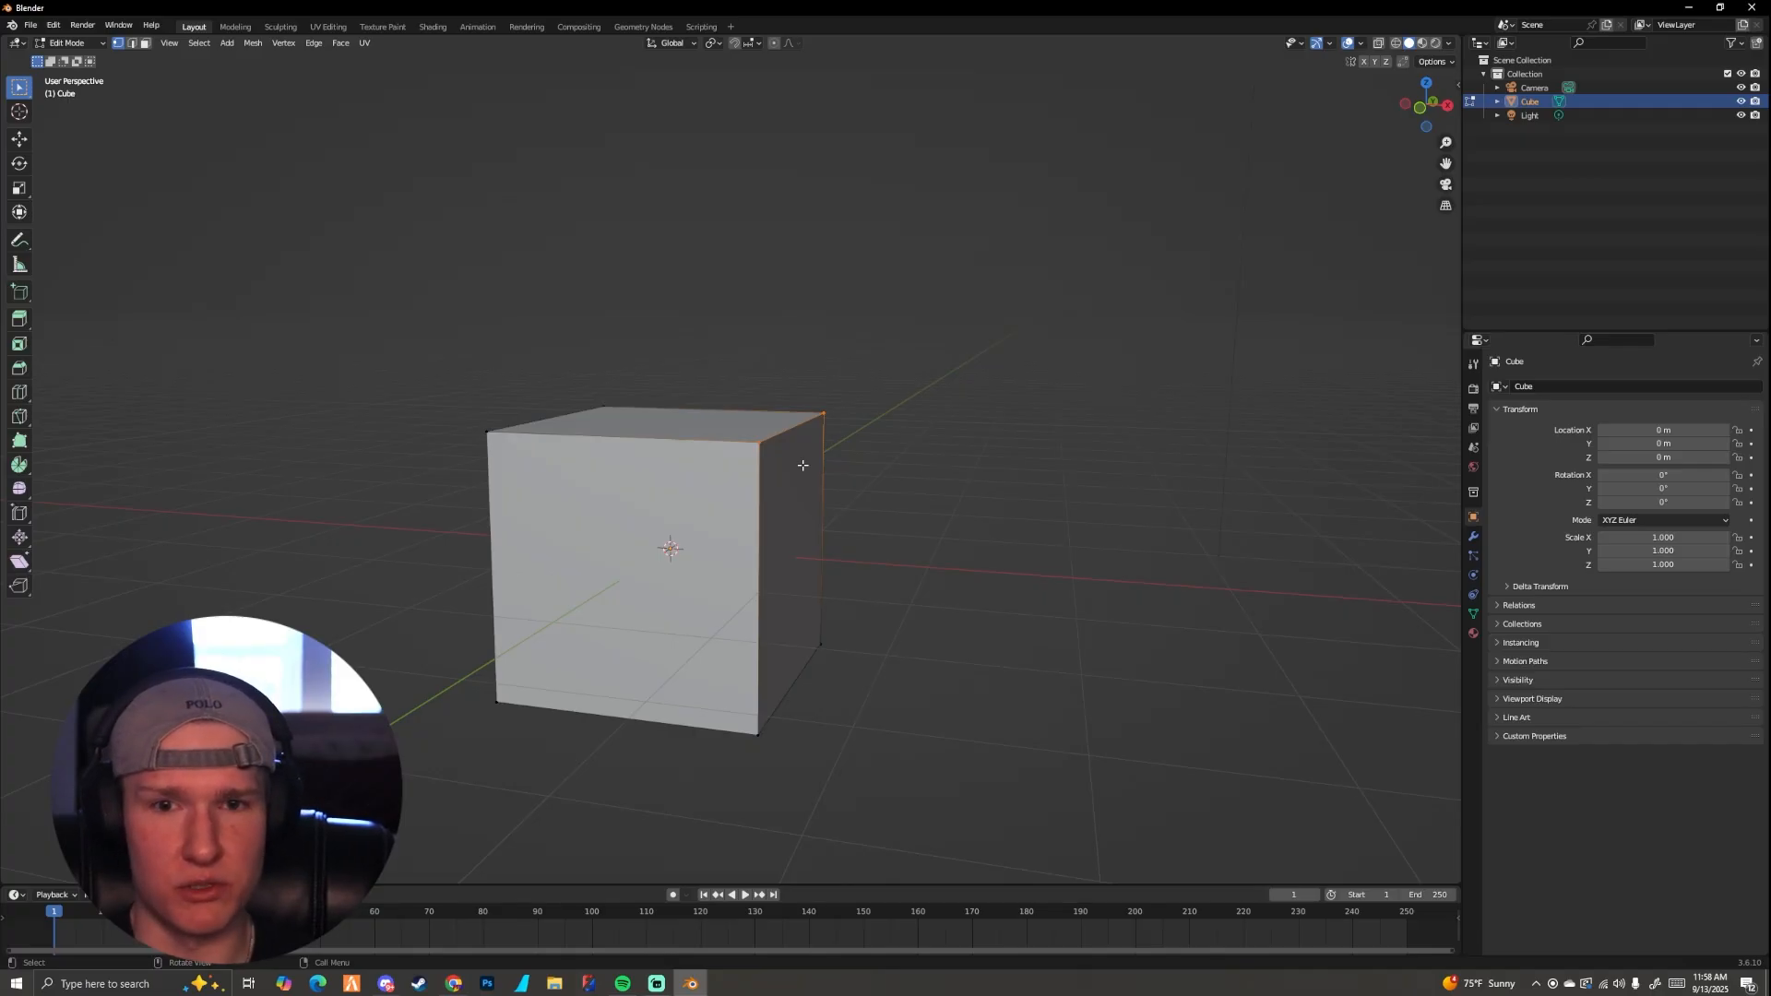
key(g)
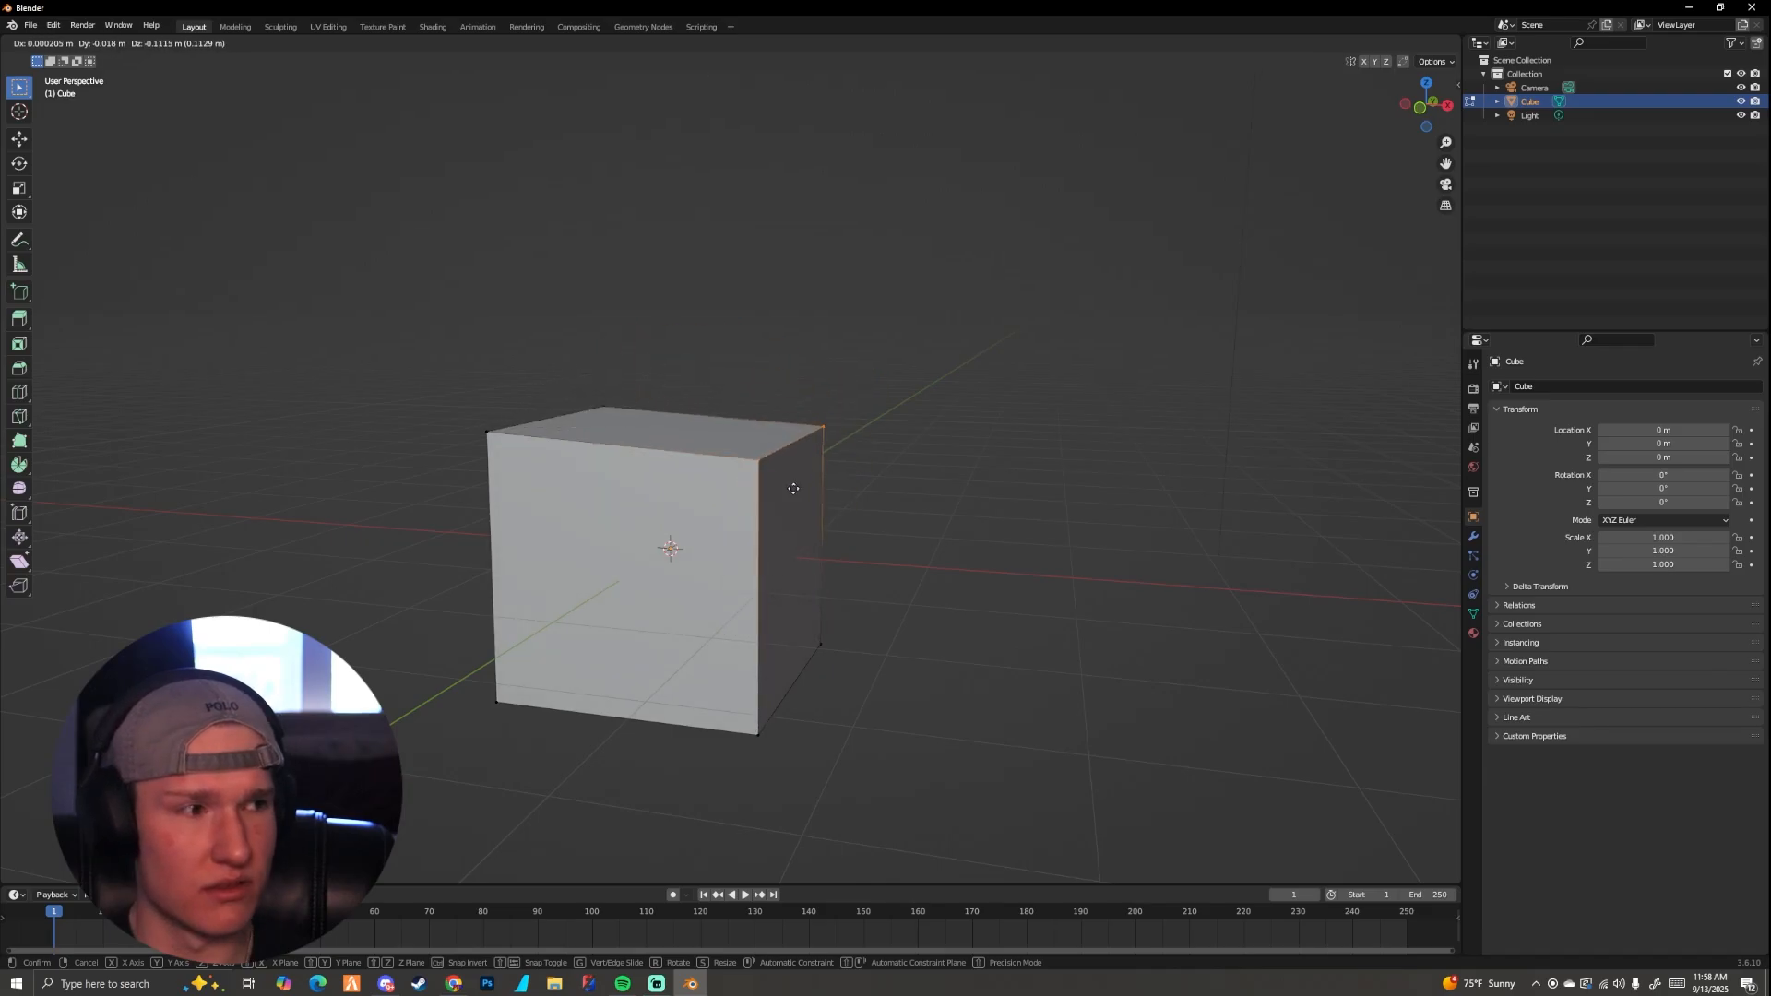
click(811, 444)
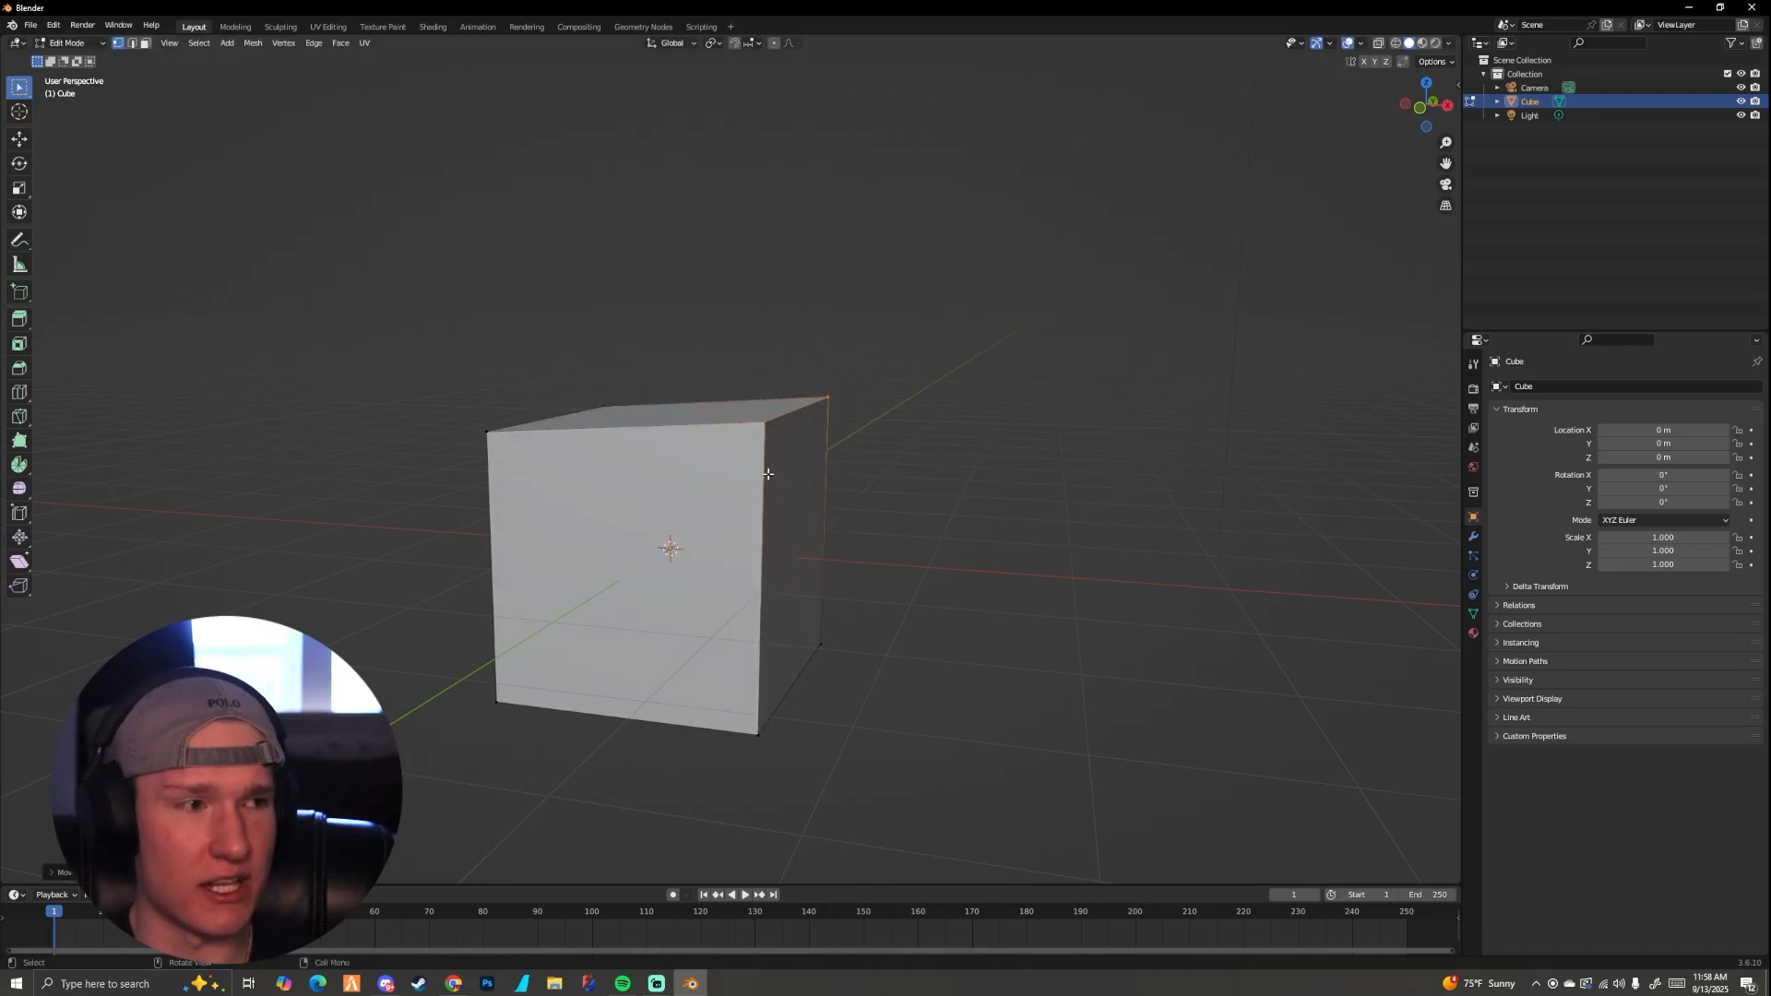
key(g)
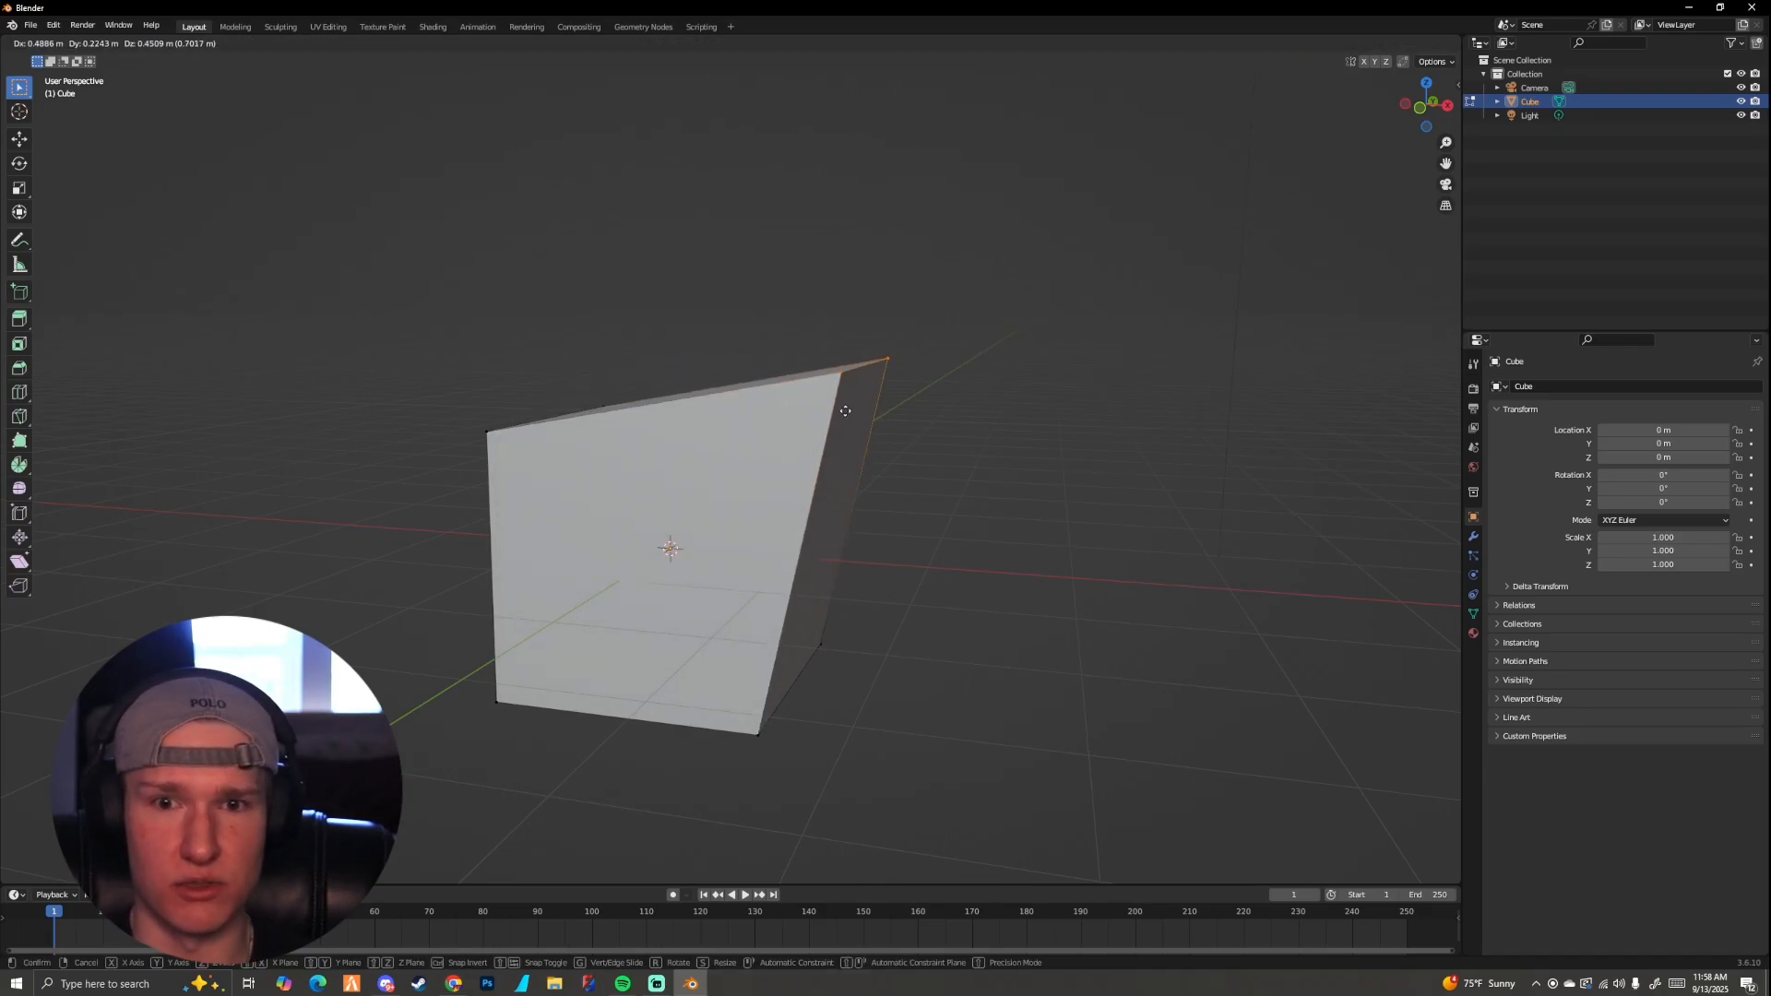
click(814, 436)
key(ctrl+z)
Step: Move the two top vertices freely upward by about 1.25 m, inspect the skew from other angles, and undo the move
mouse_move(799, 462)
middle_down()
mouse_move(826, 466)
mouse_move(781, 485)
middle_up()
key(g)
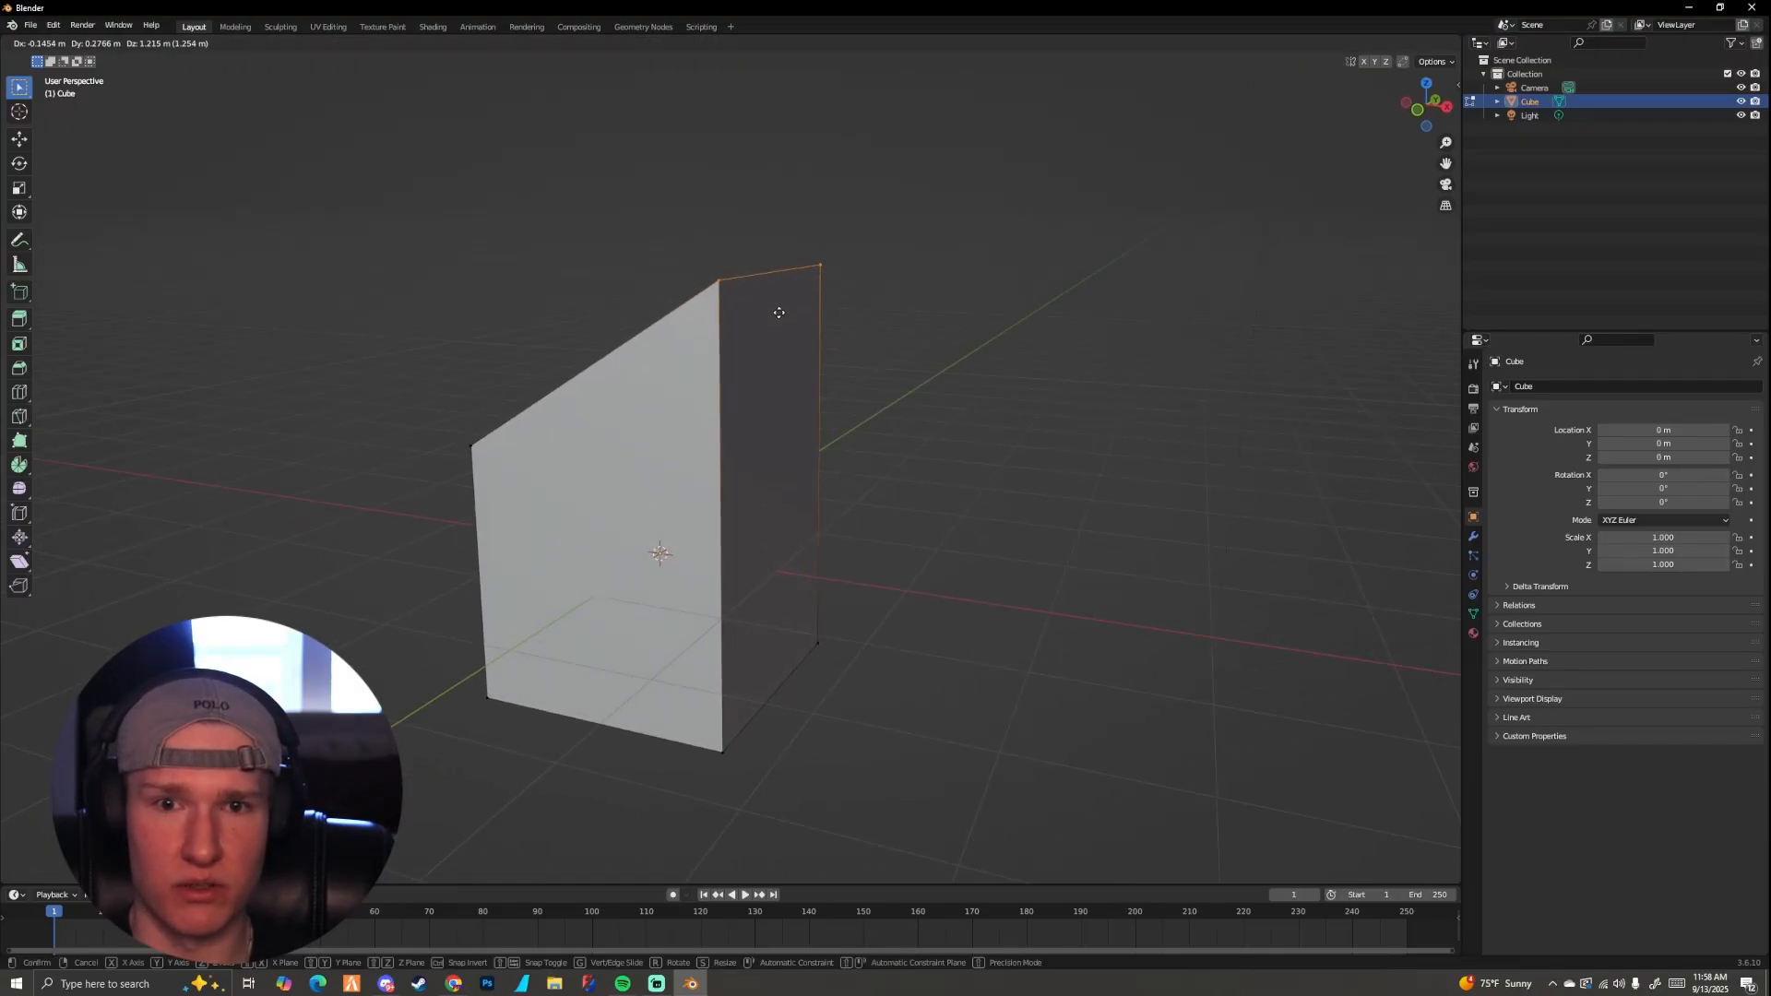
click(781, 314)
middle_drag(781, 314, 660, 393)
scroll(591, 396, up, 3)
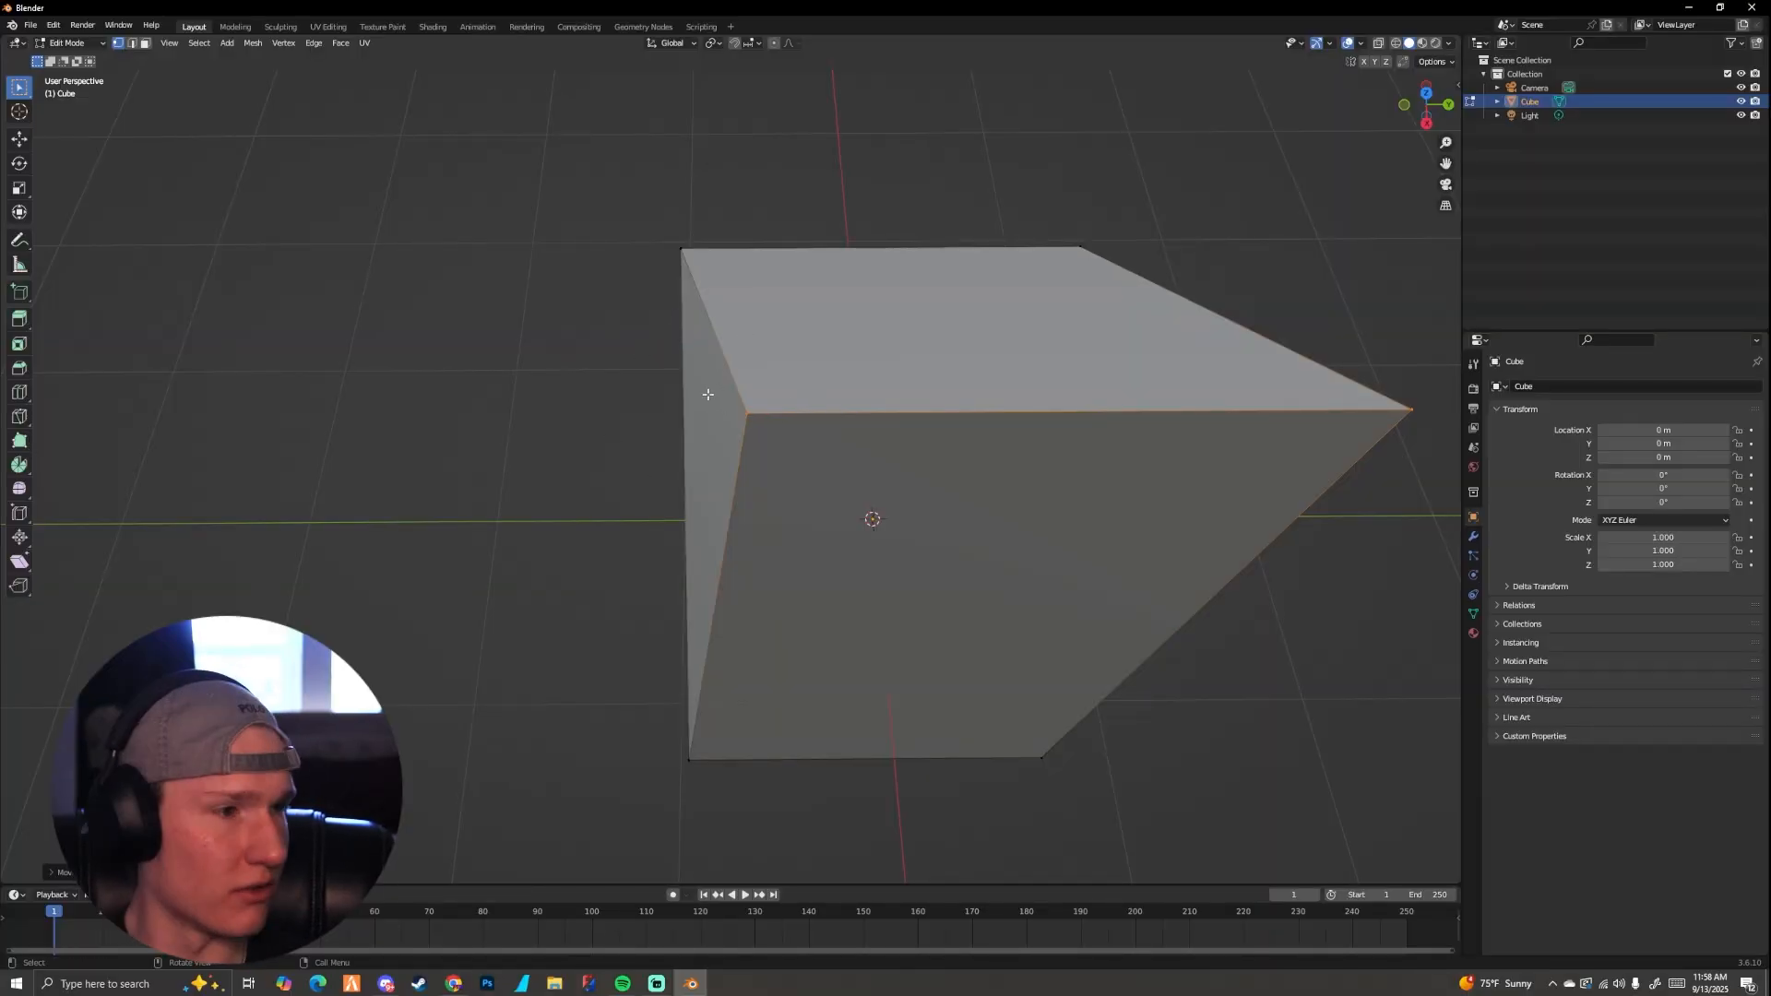
middle_drag(707, 395, 791, 396)
scroll(793, 369, down, 4)
scroll(790, 433, up, 3)
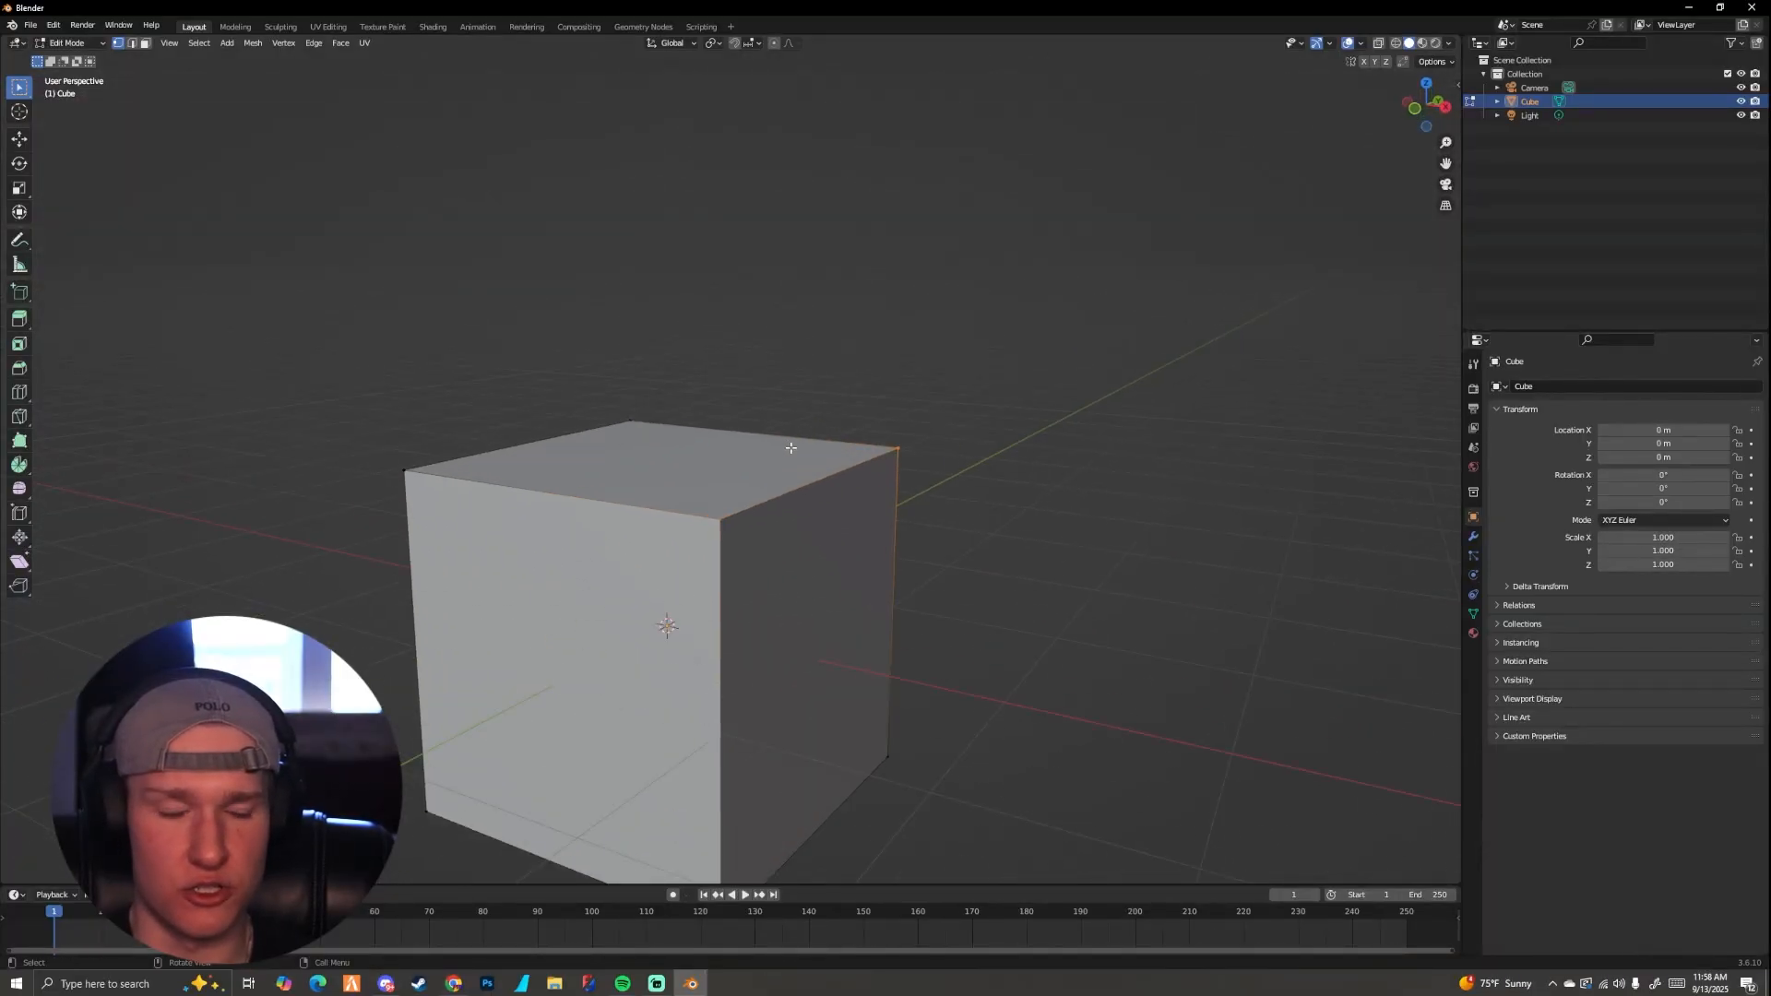
Step: Raise the two selected top vertices along the global Z axis, check the shape, and undo the move
key(g)
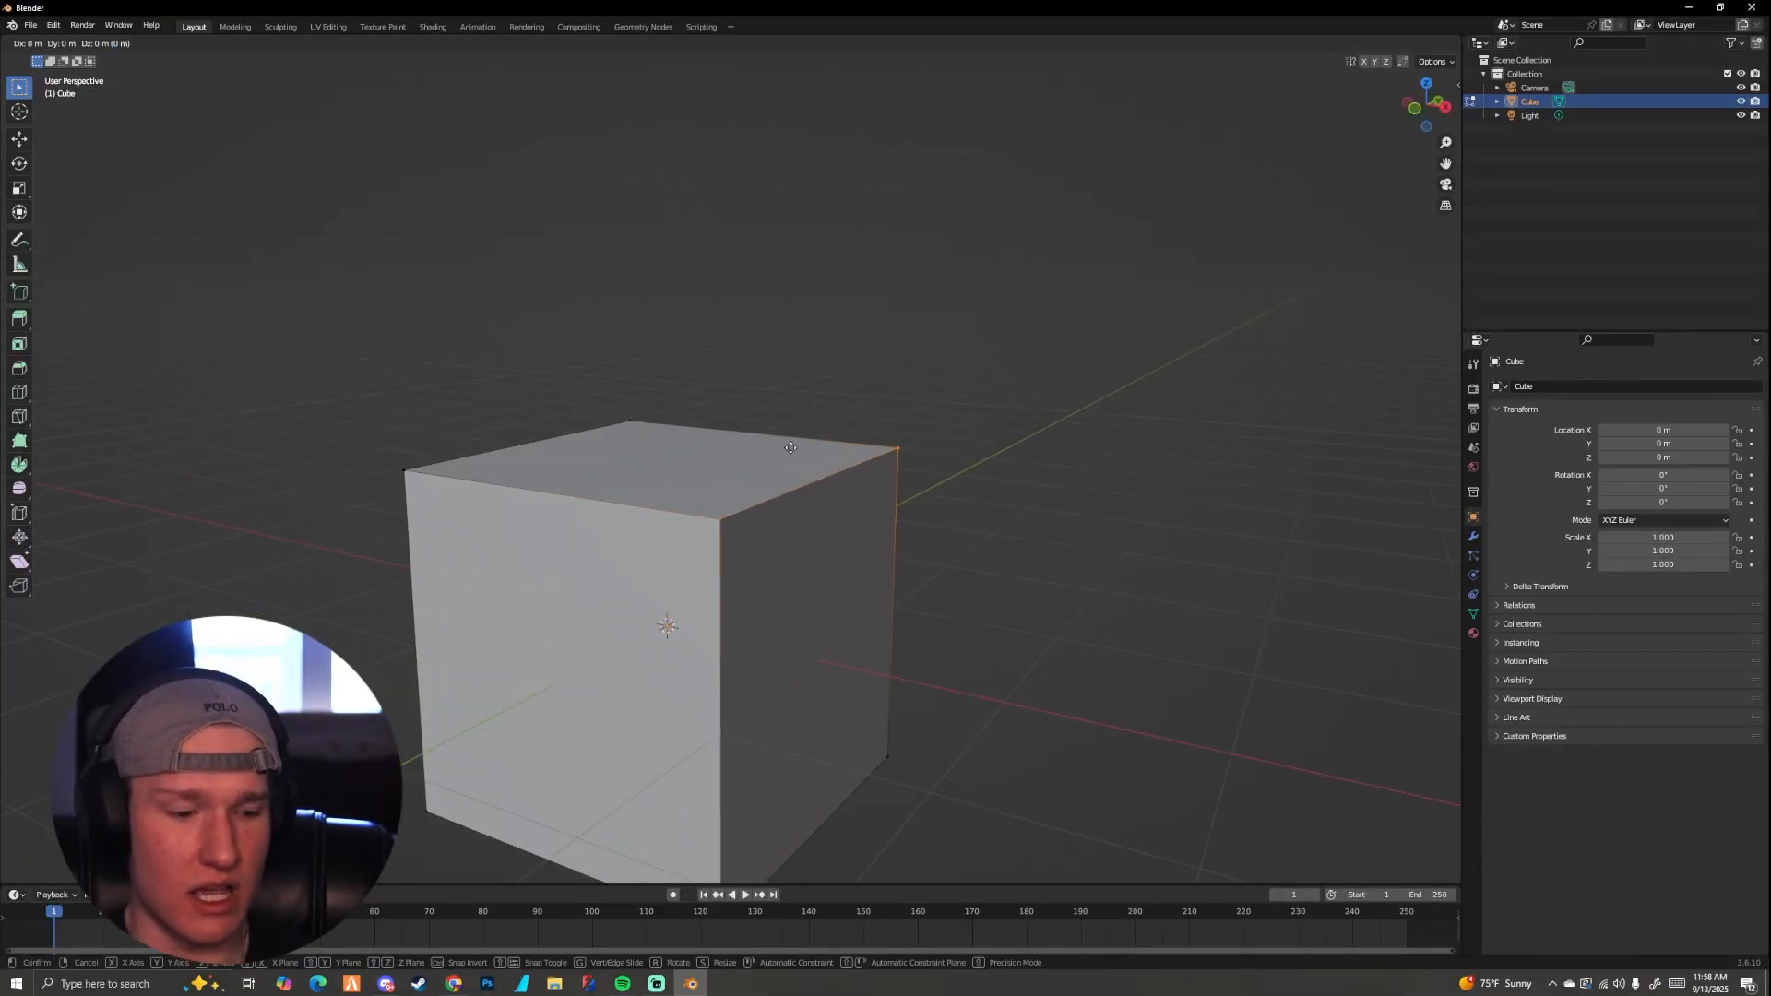
key(z)
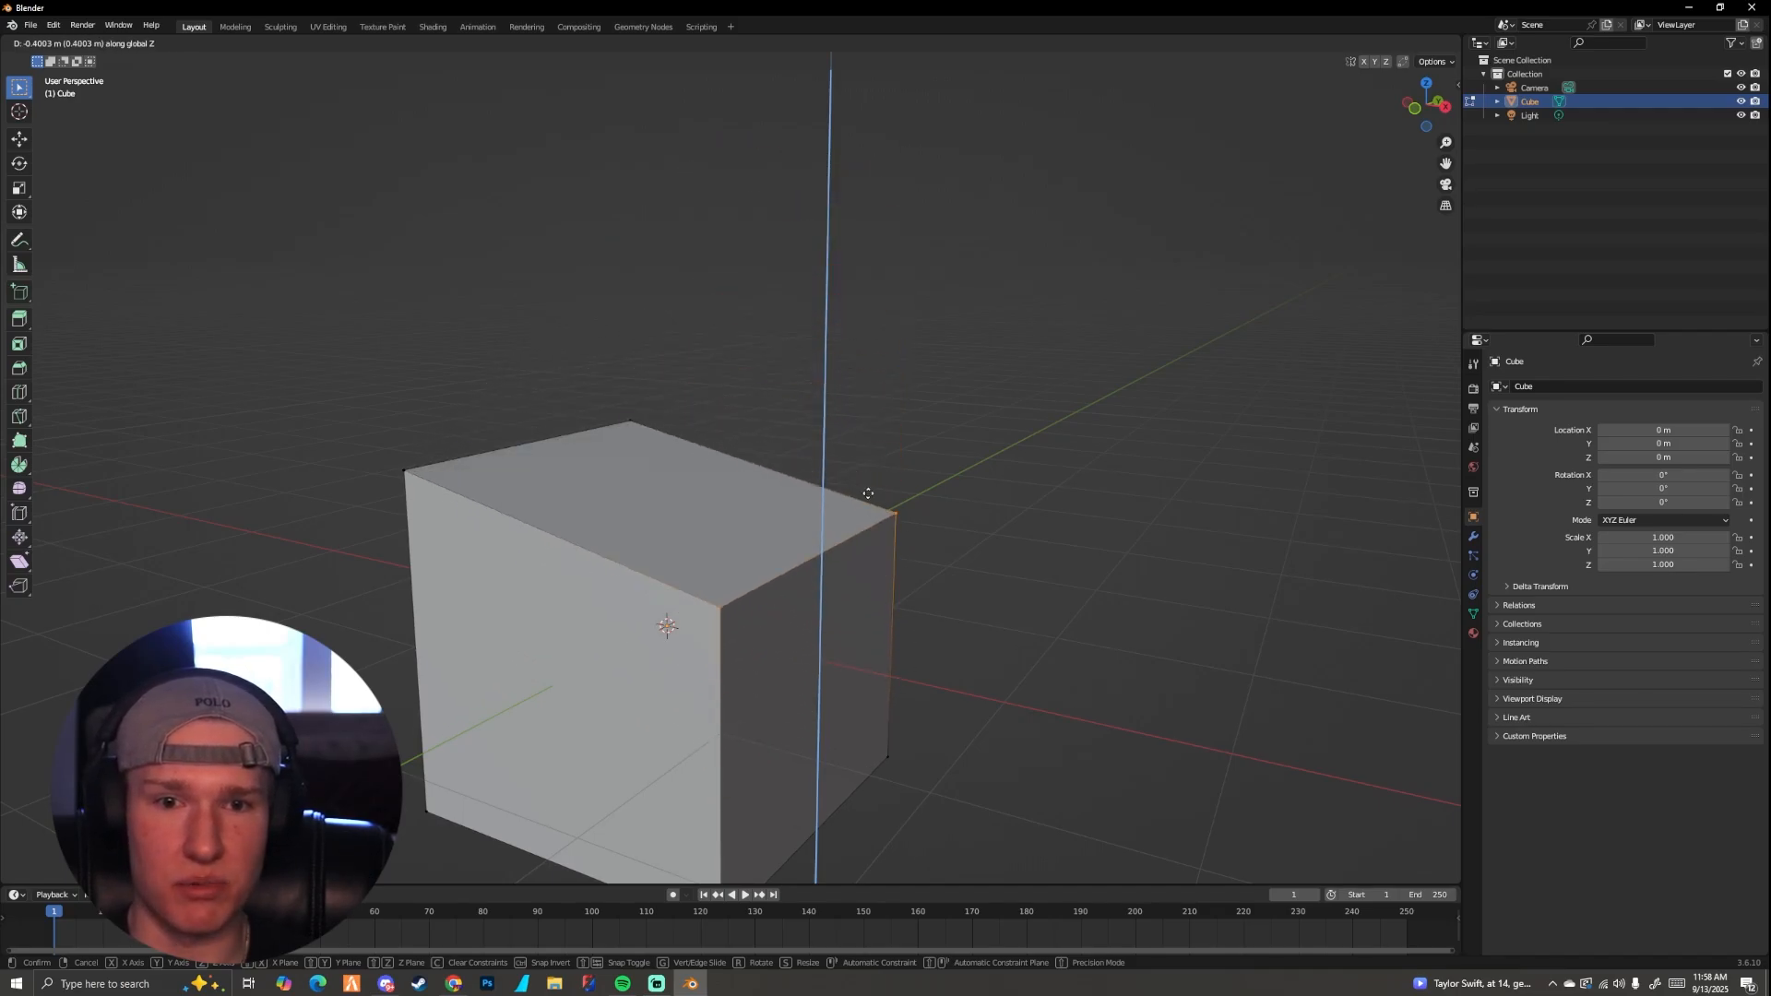
click(867, 106)
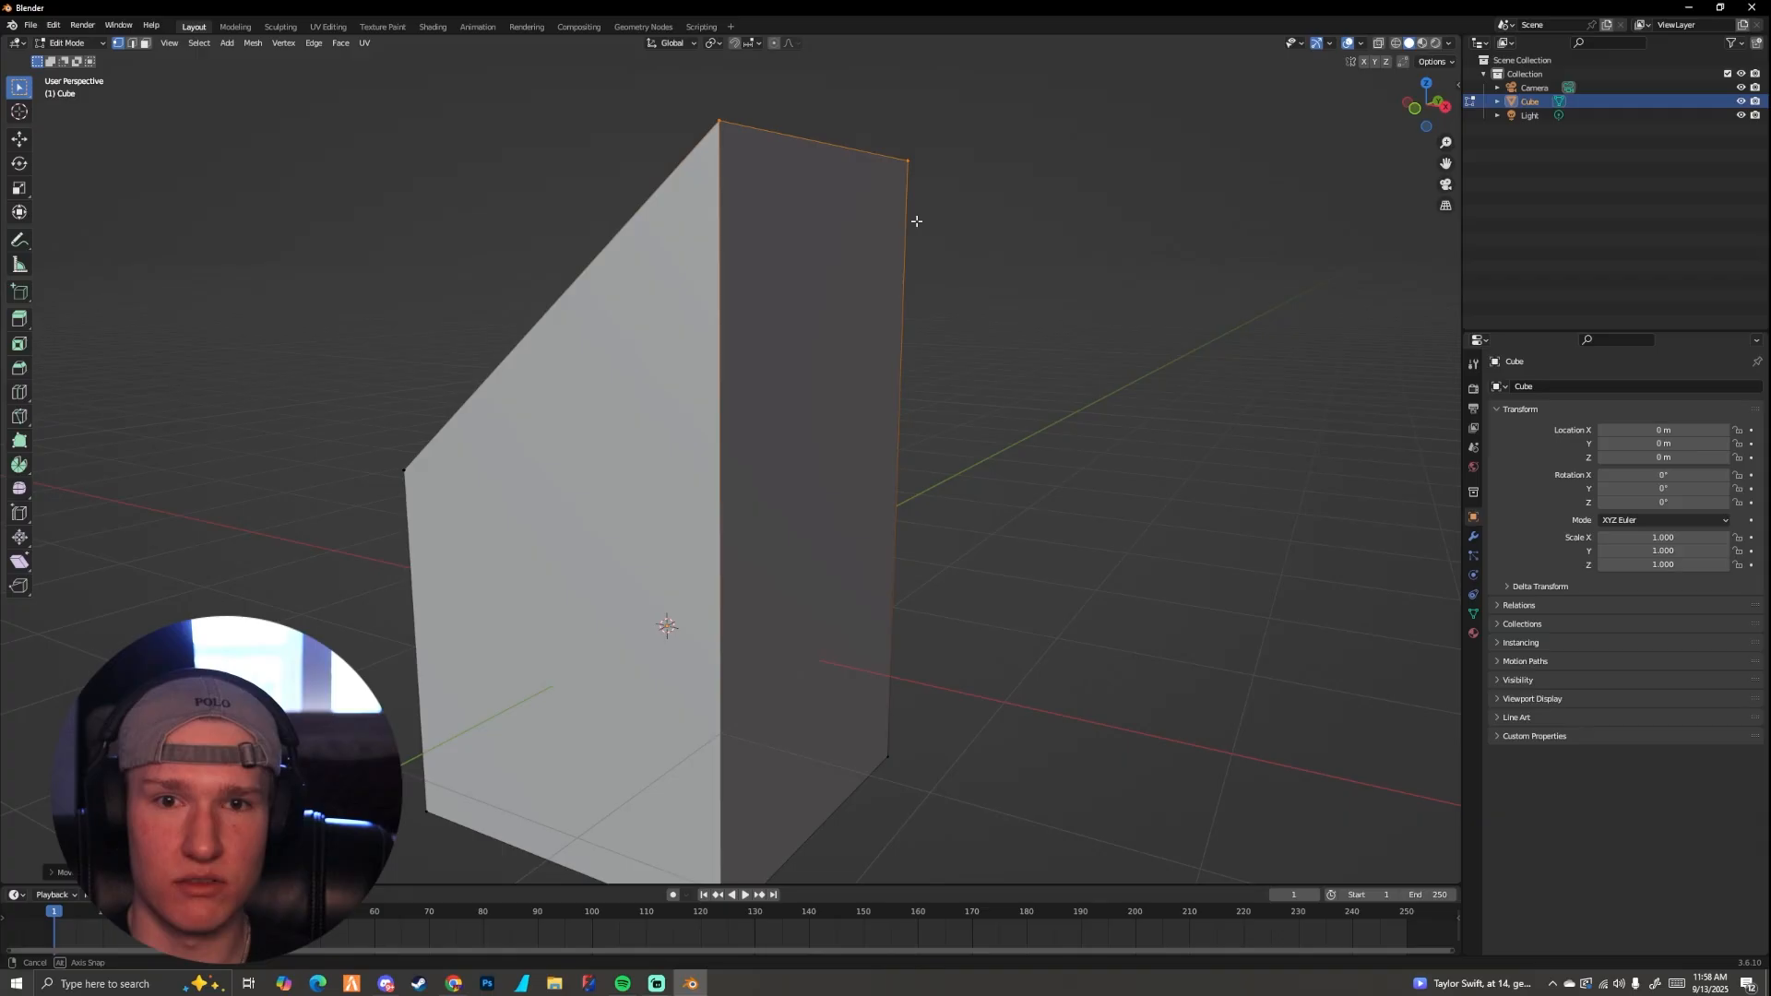
middle_drag(916, 222, 876, 243)
key(ctrl+z)
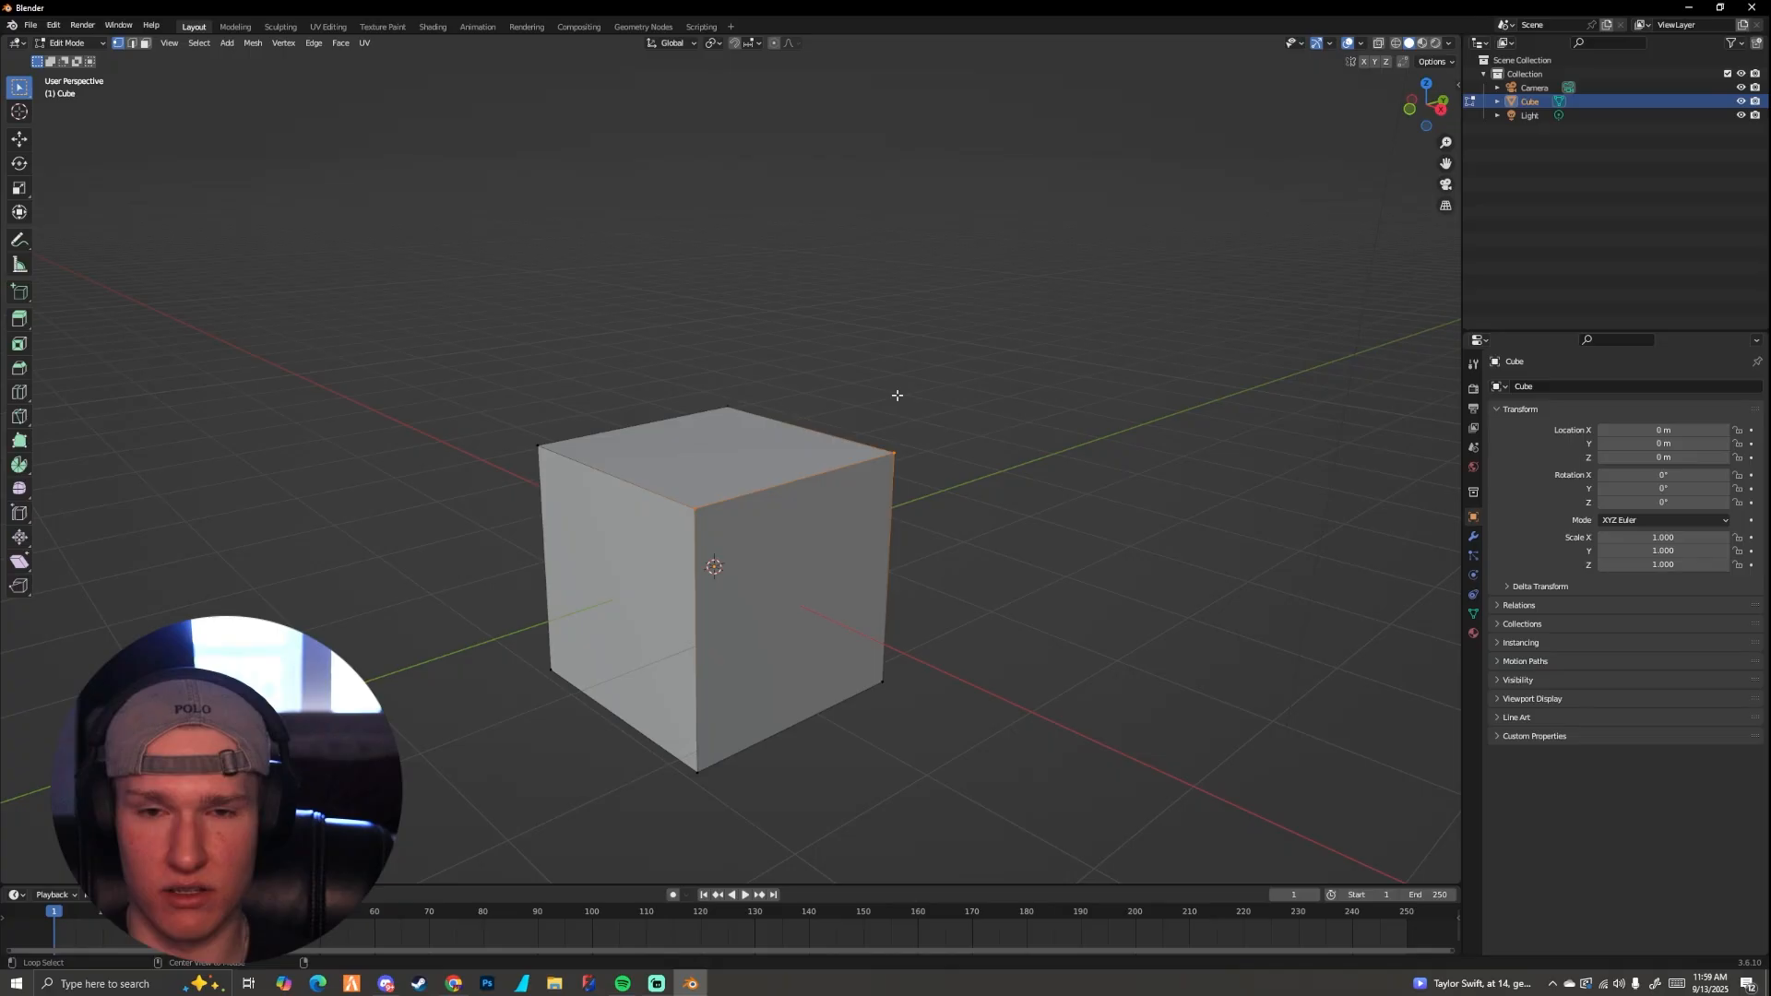
Step: Examine the cube in the right and front orthographic views, ending in the front view
key(ctrl+KP_1)
key(KP_3)
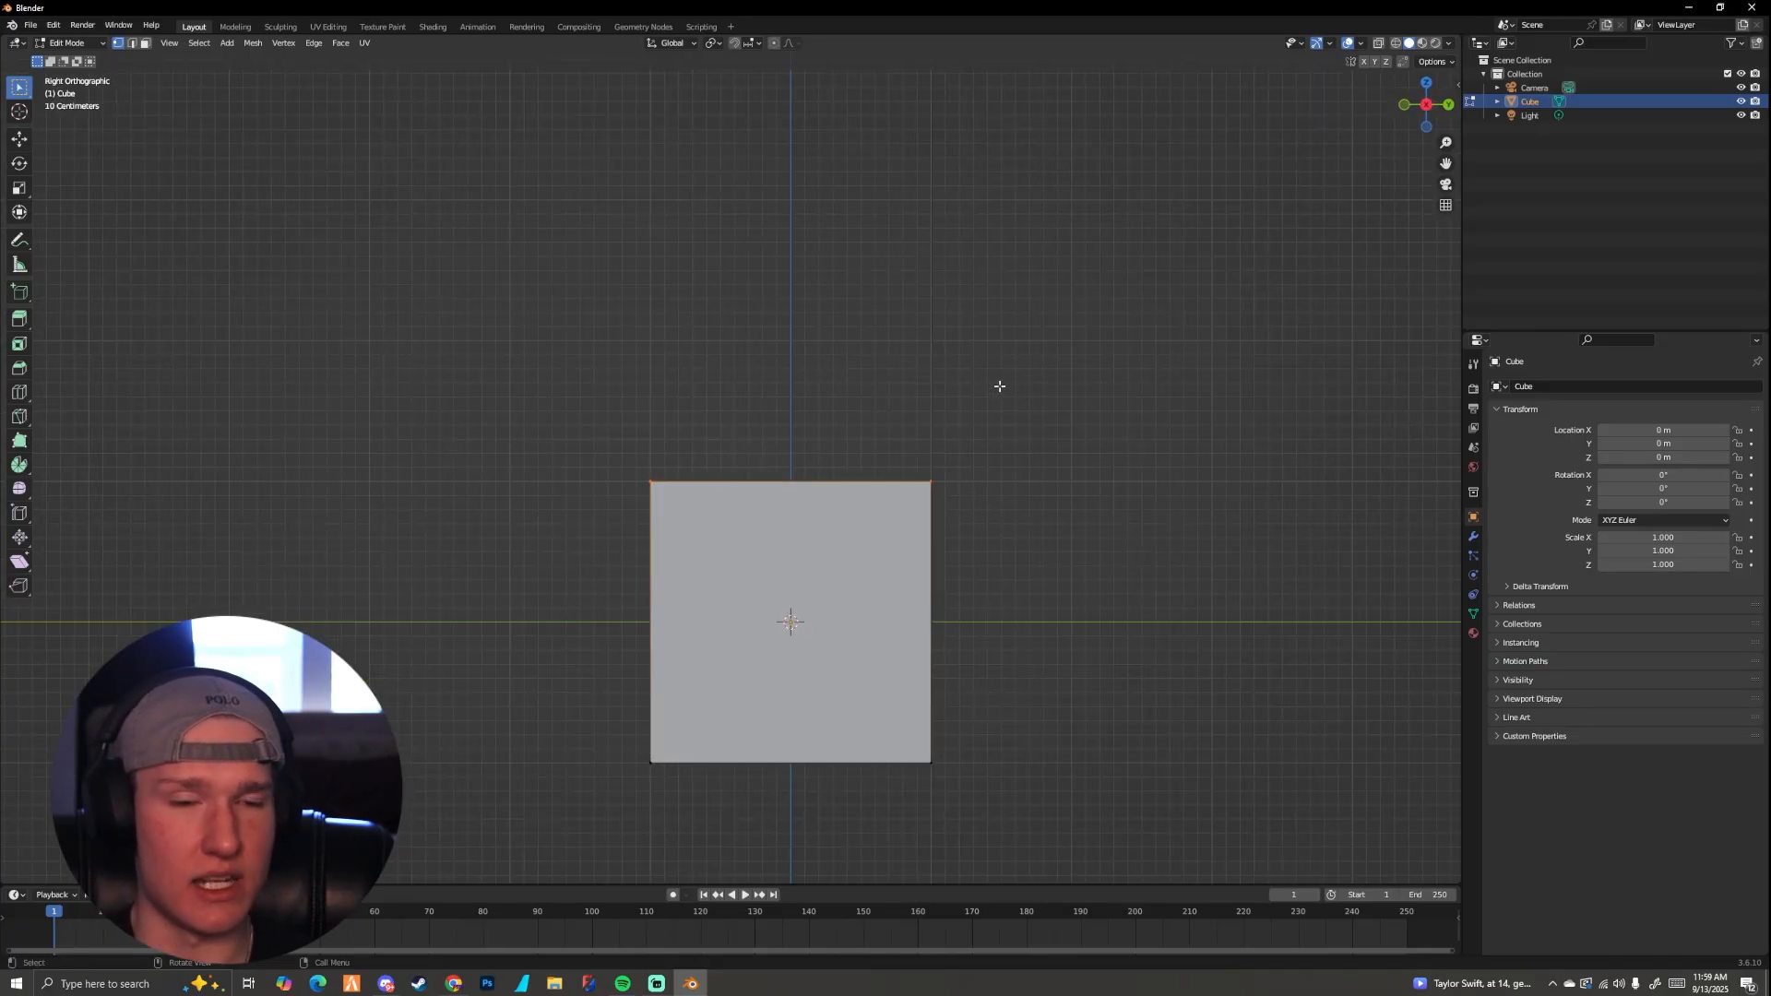
mouse_move(863, 466)
alt+middle_down()
mouse_move(1051, 471)
mouse_move(791, 450)
mouse_move(953, 439)
mouse_move(874, 470)
mouse_move(850, 352)
mouse_move(762, 379)
mouse_move(842, 462)
mouse_move(905, 475)
mouse_move(832, 404)
mouse_move(878, 471)
alt+middle_up()
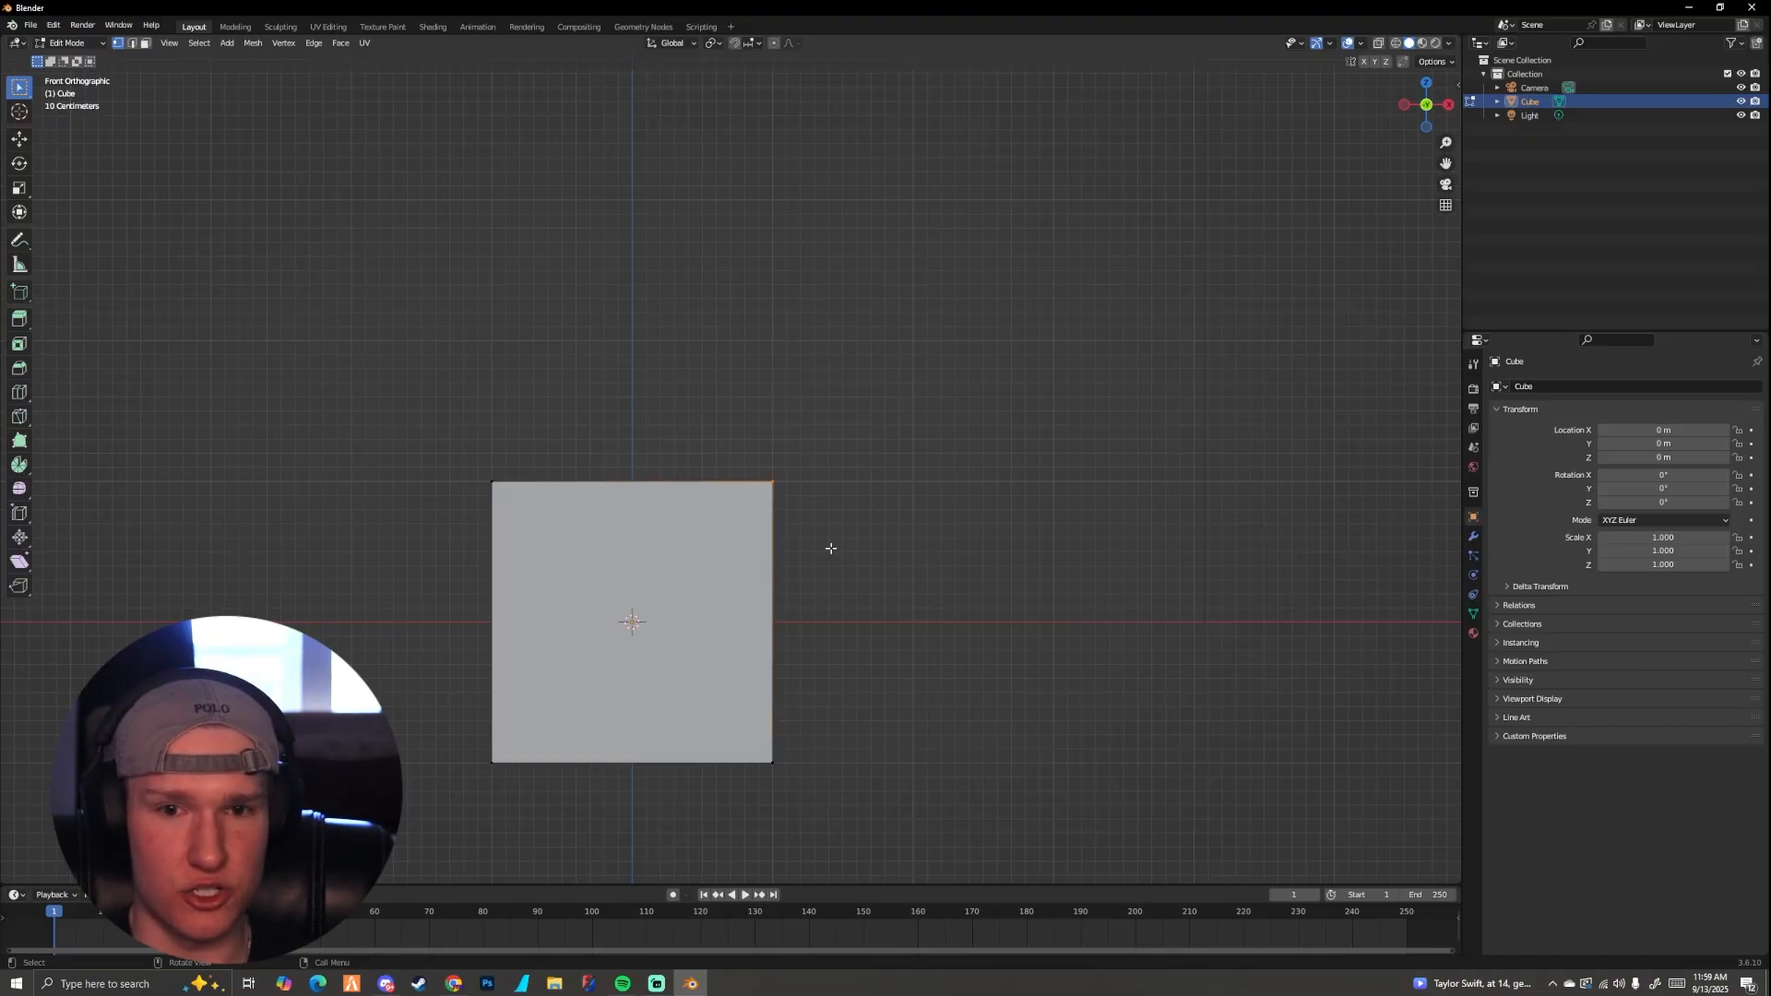
Step: Move the two top vertices freely outward and upward in the front view, and inspect the result in perspective
key(g)
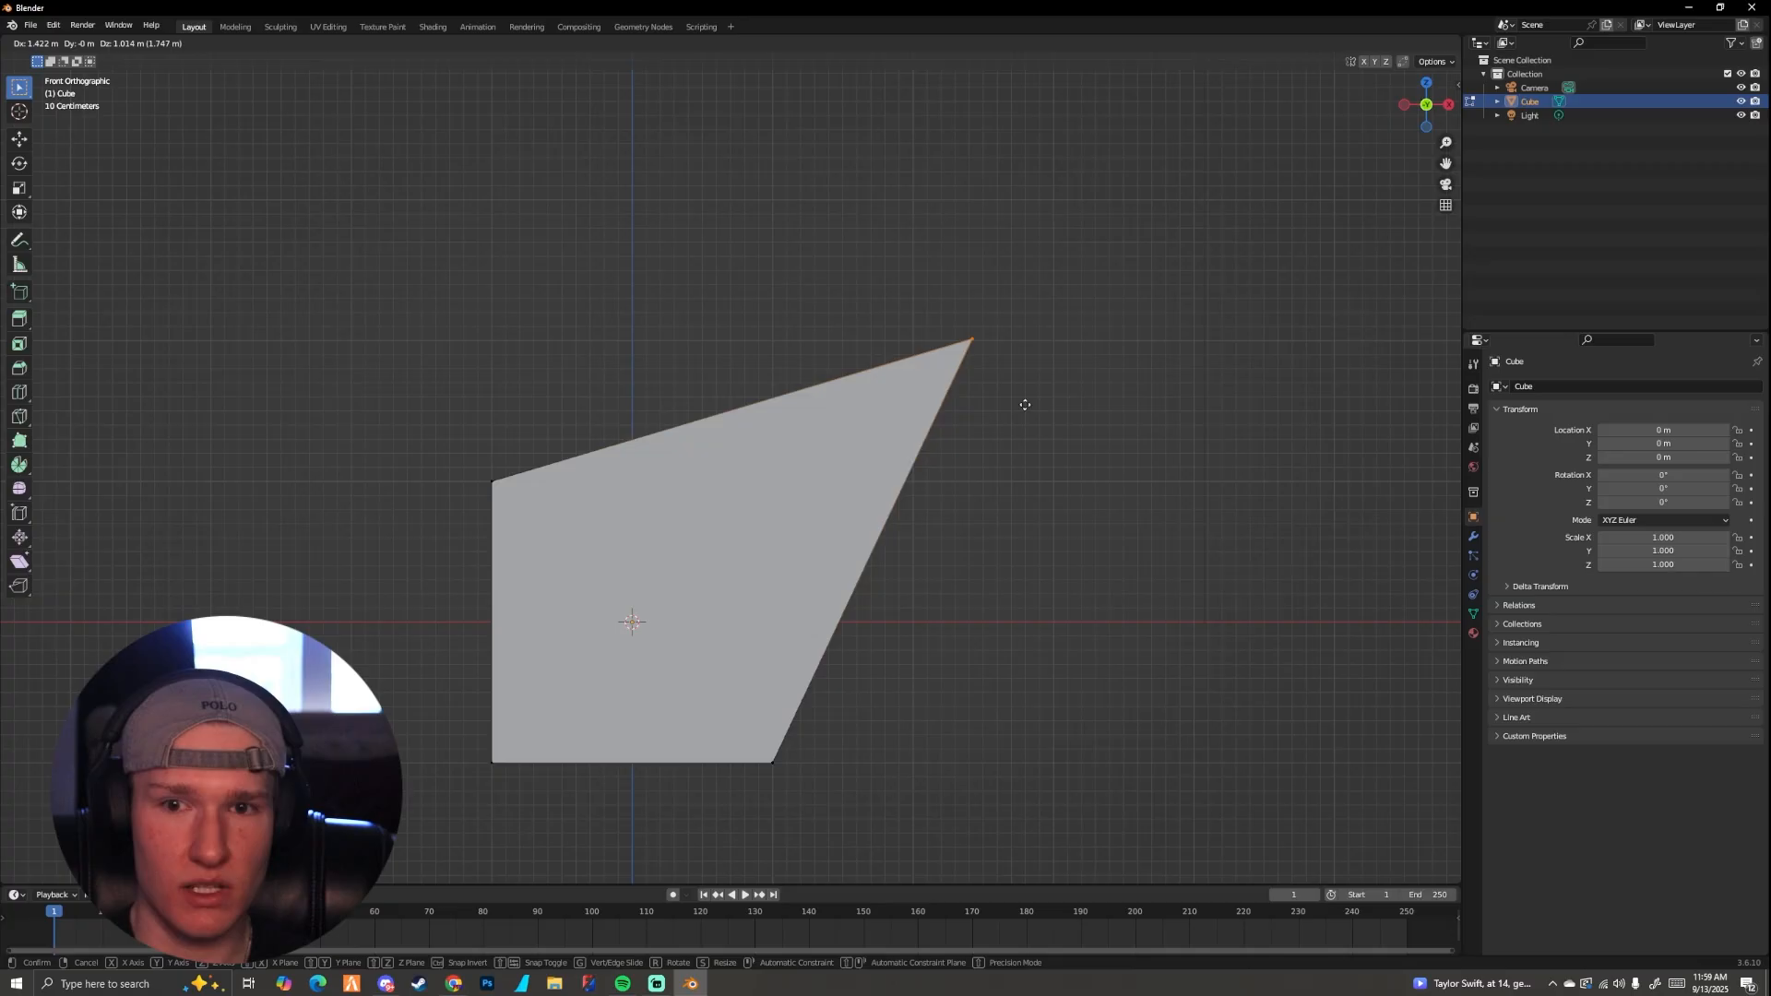
click(1248, 365)
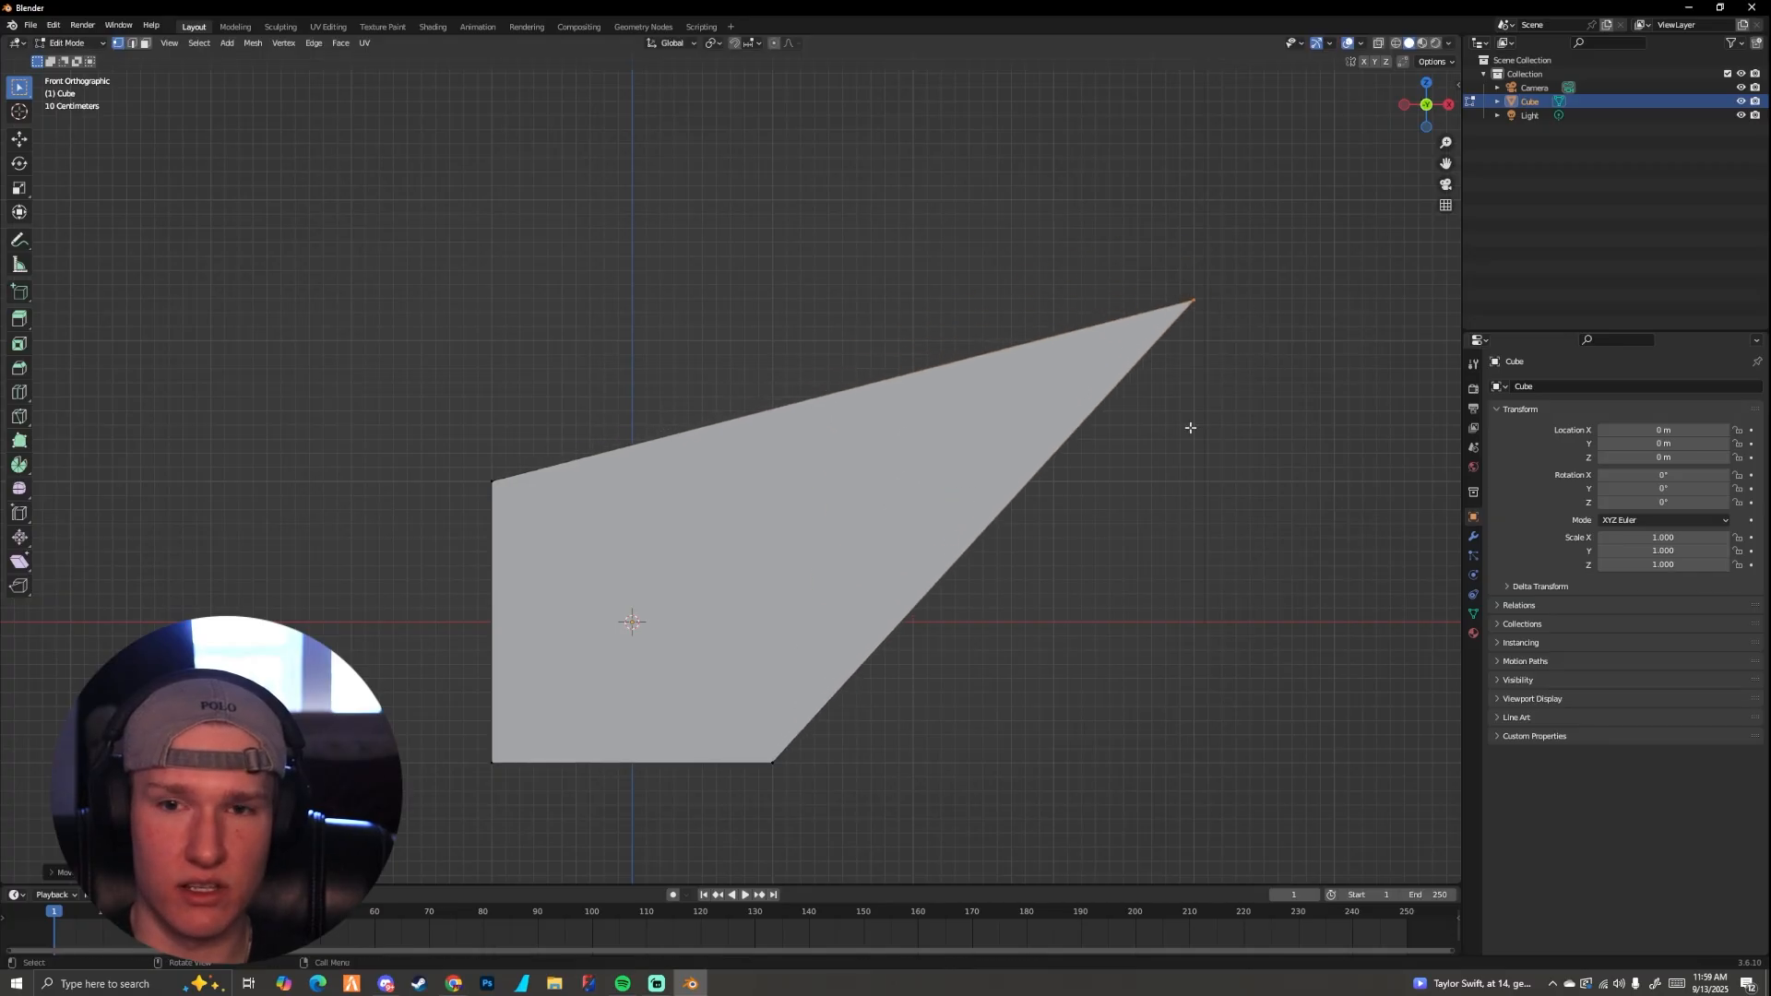
middle_drag(1191, 428, 796, 511)
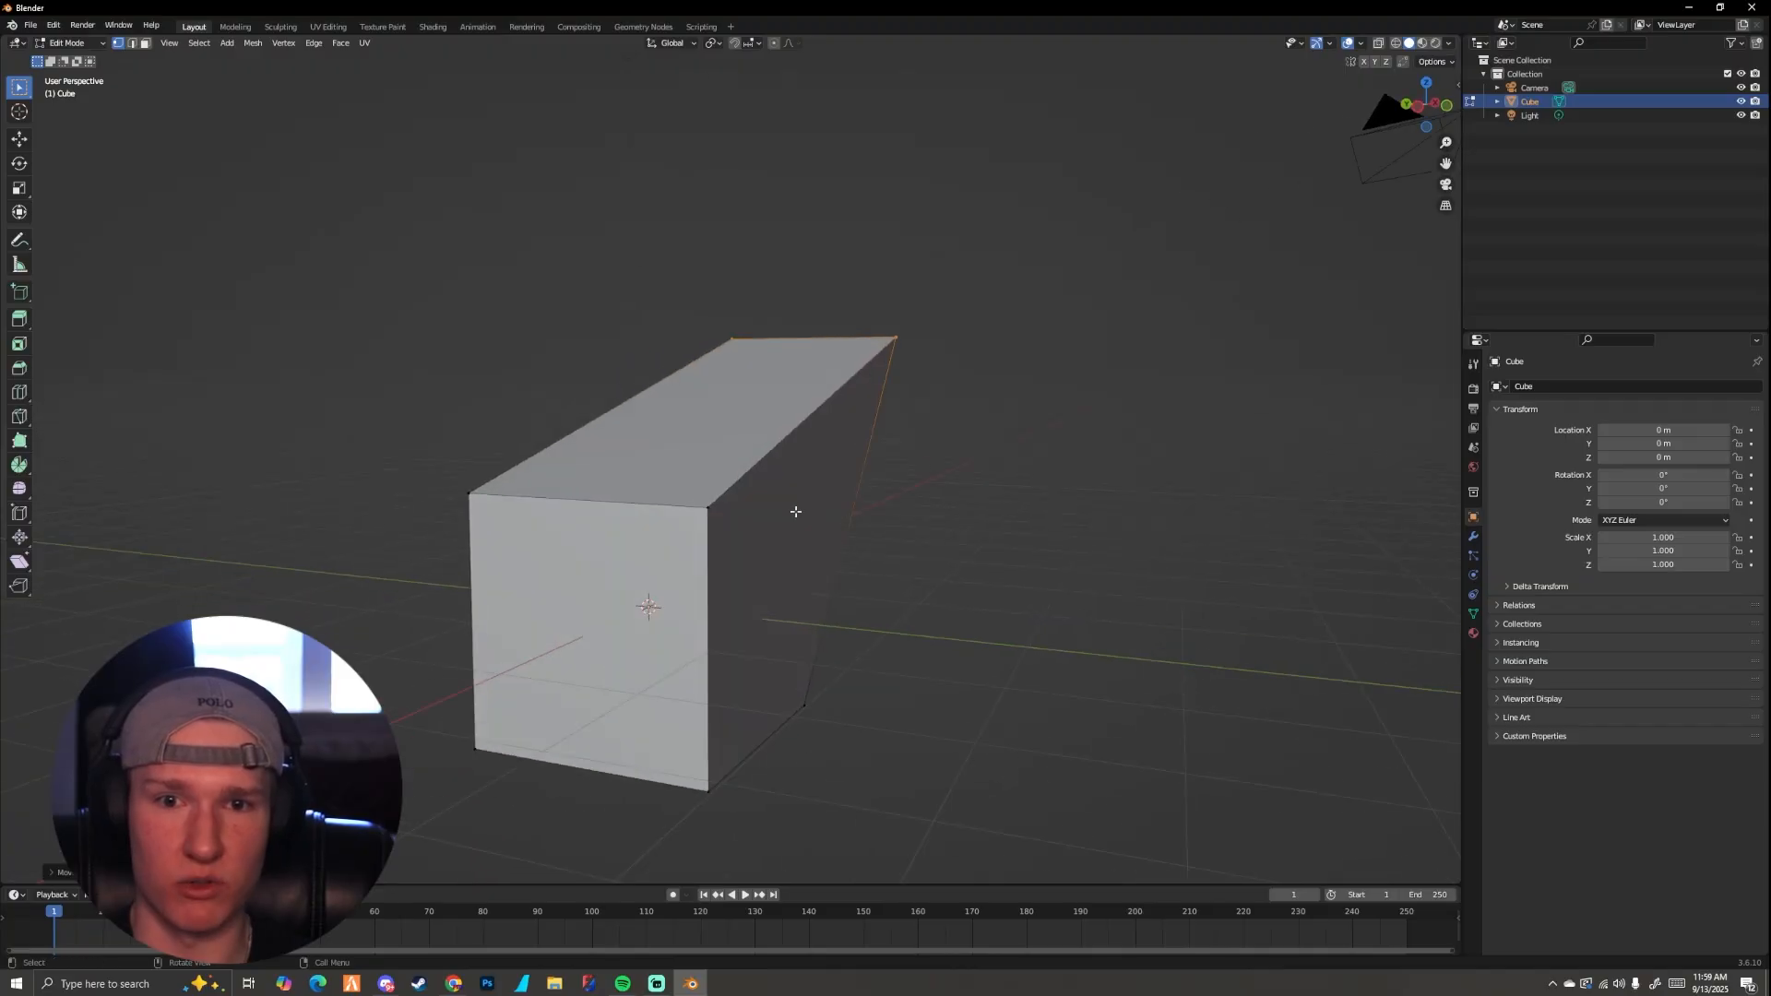
middle_drag(1086, 539, 849, 545)
Step: Return to the front orthographic view, reposition the two vertices freely, and undo the free moves to restore the cube
key(KP_1)
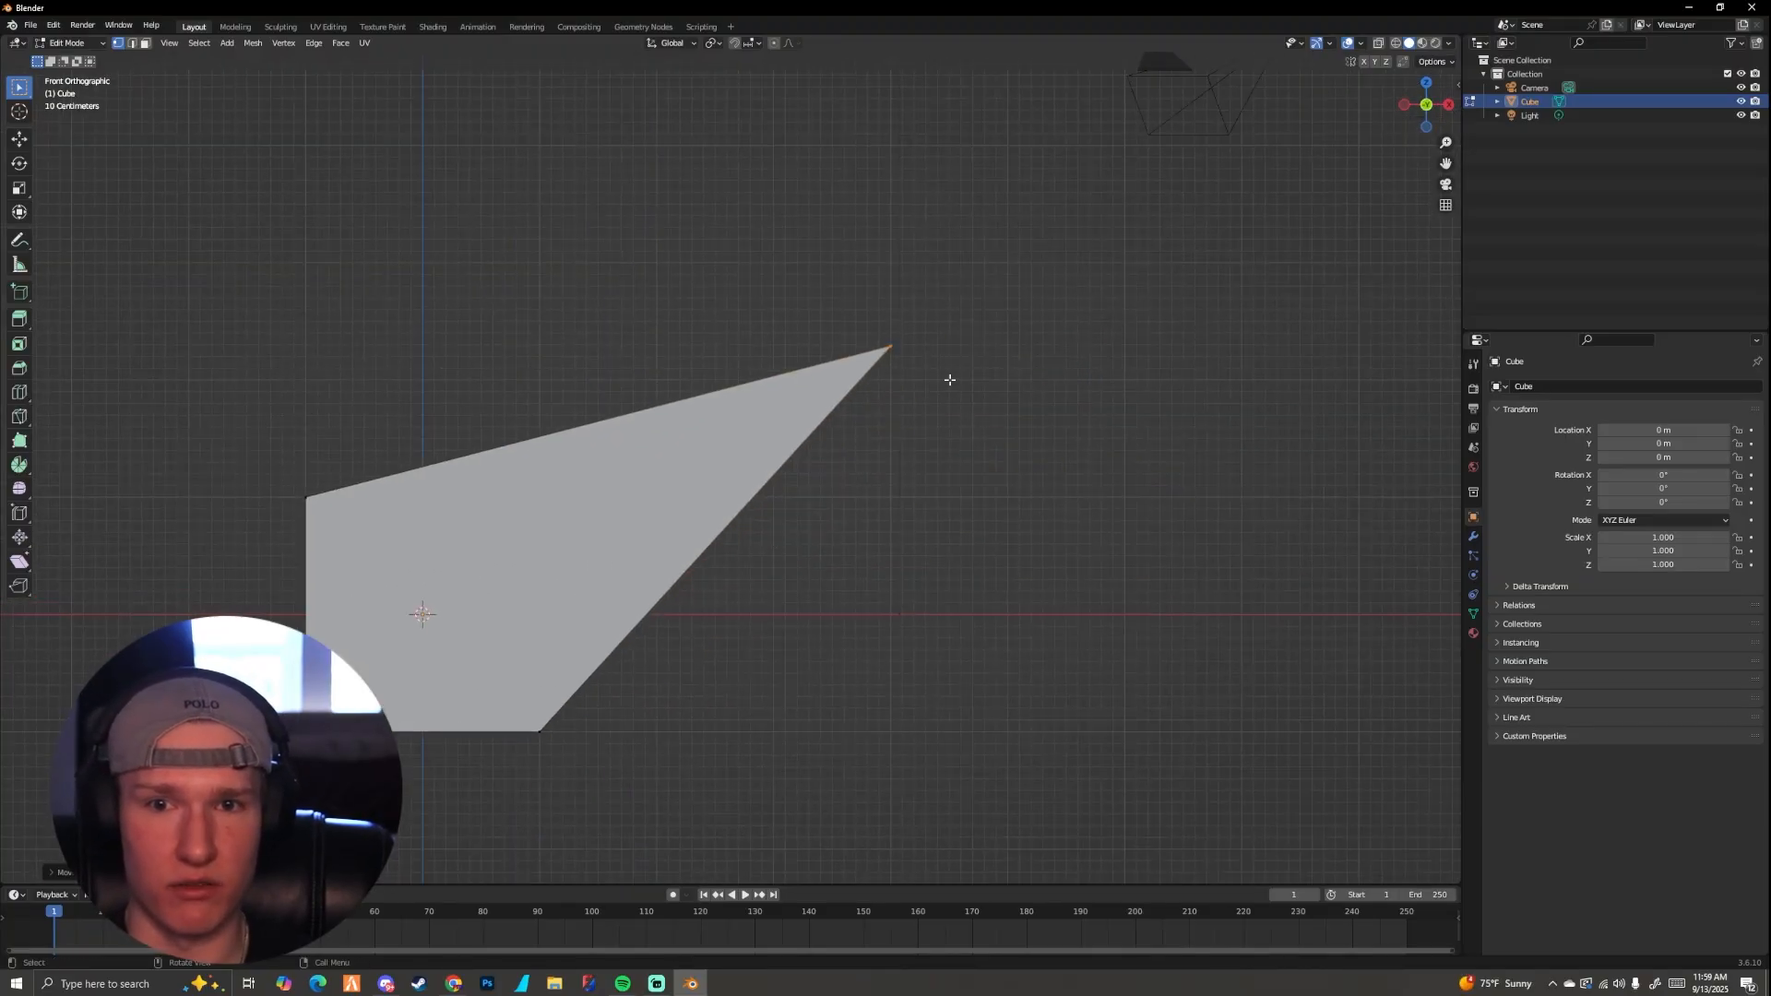
key(g)
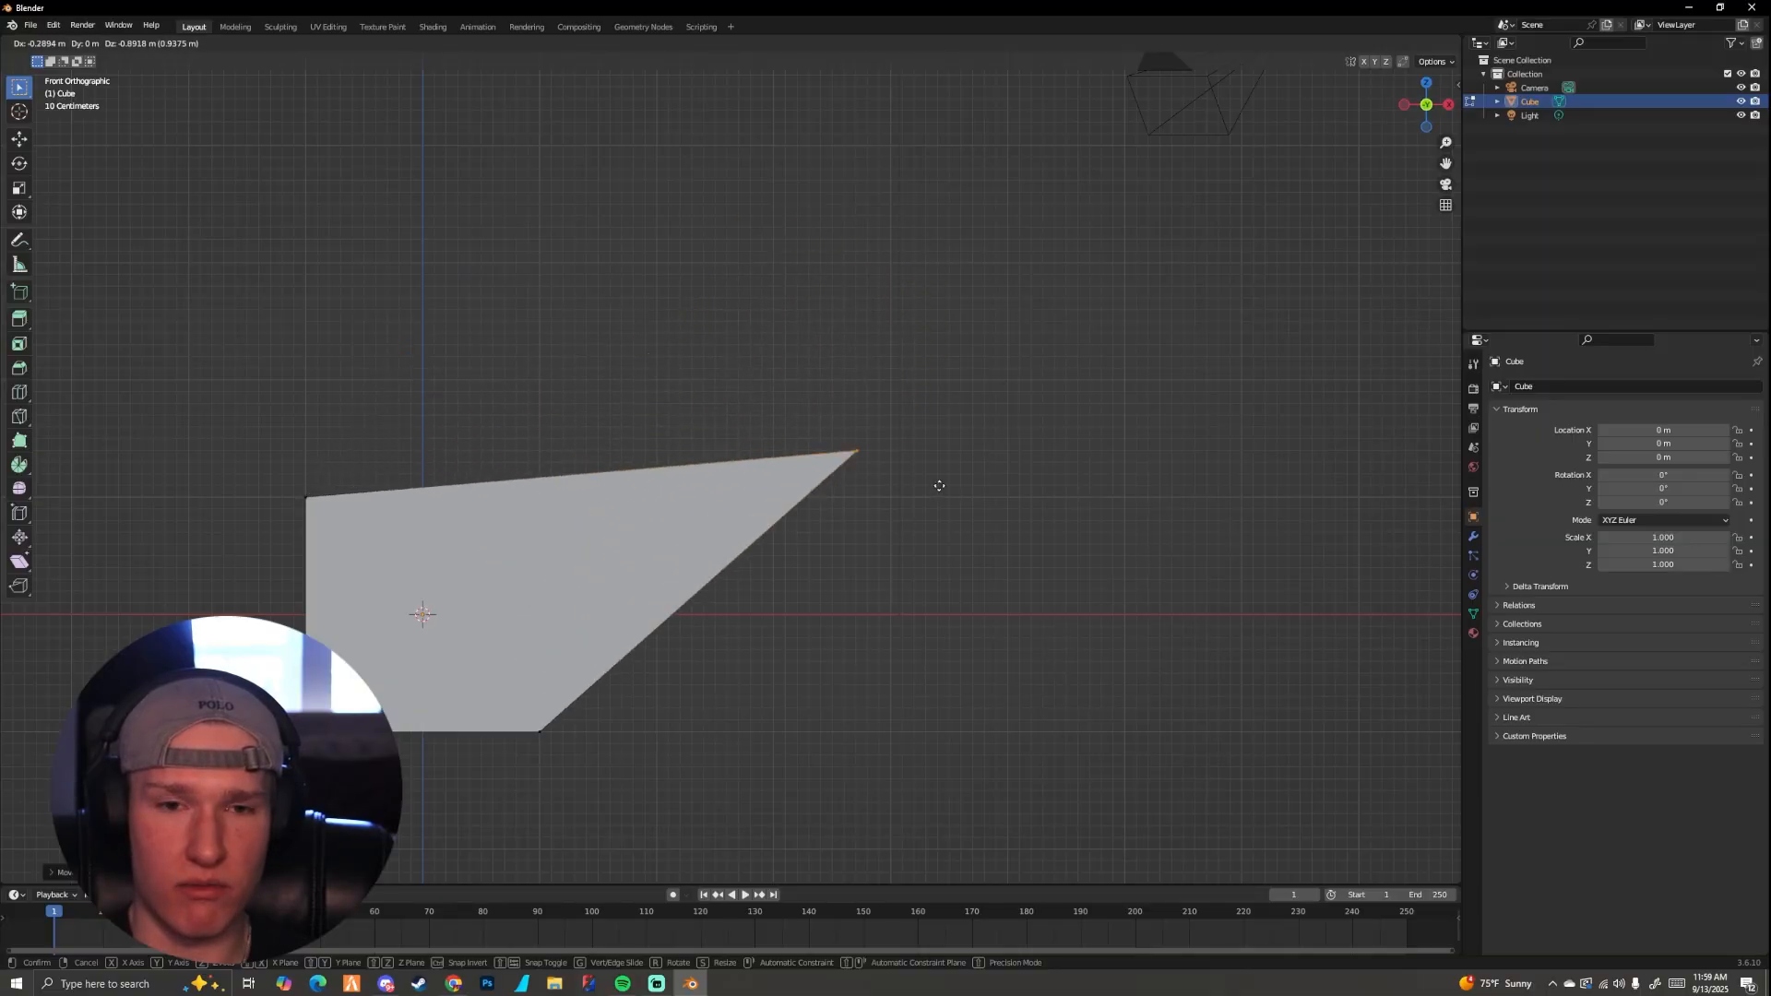
click(806, 424)
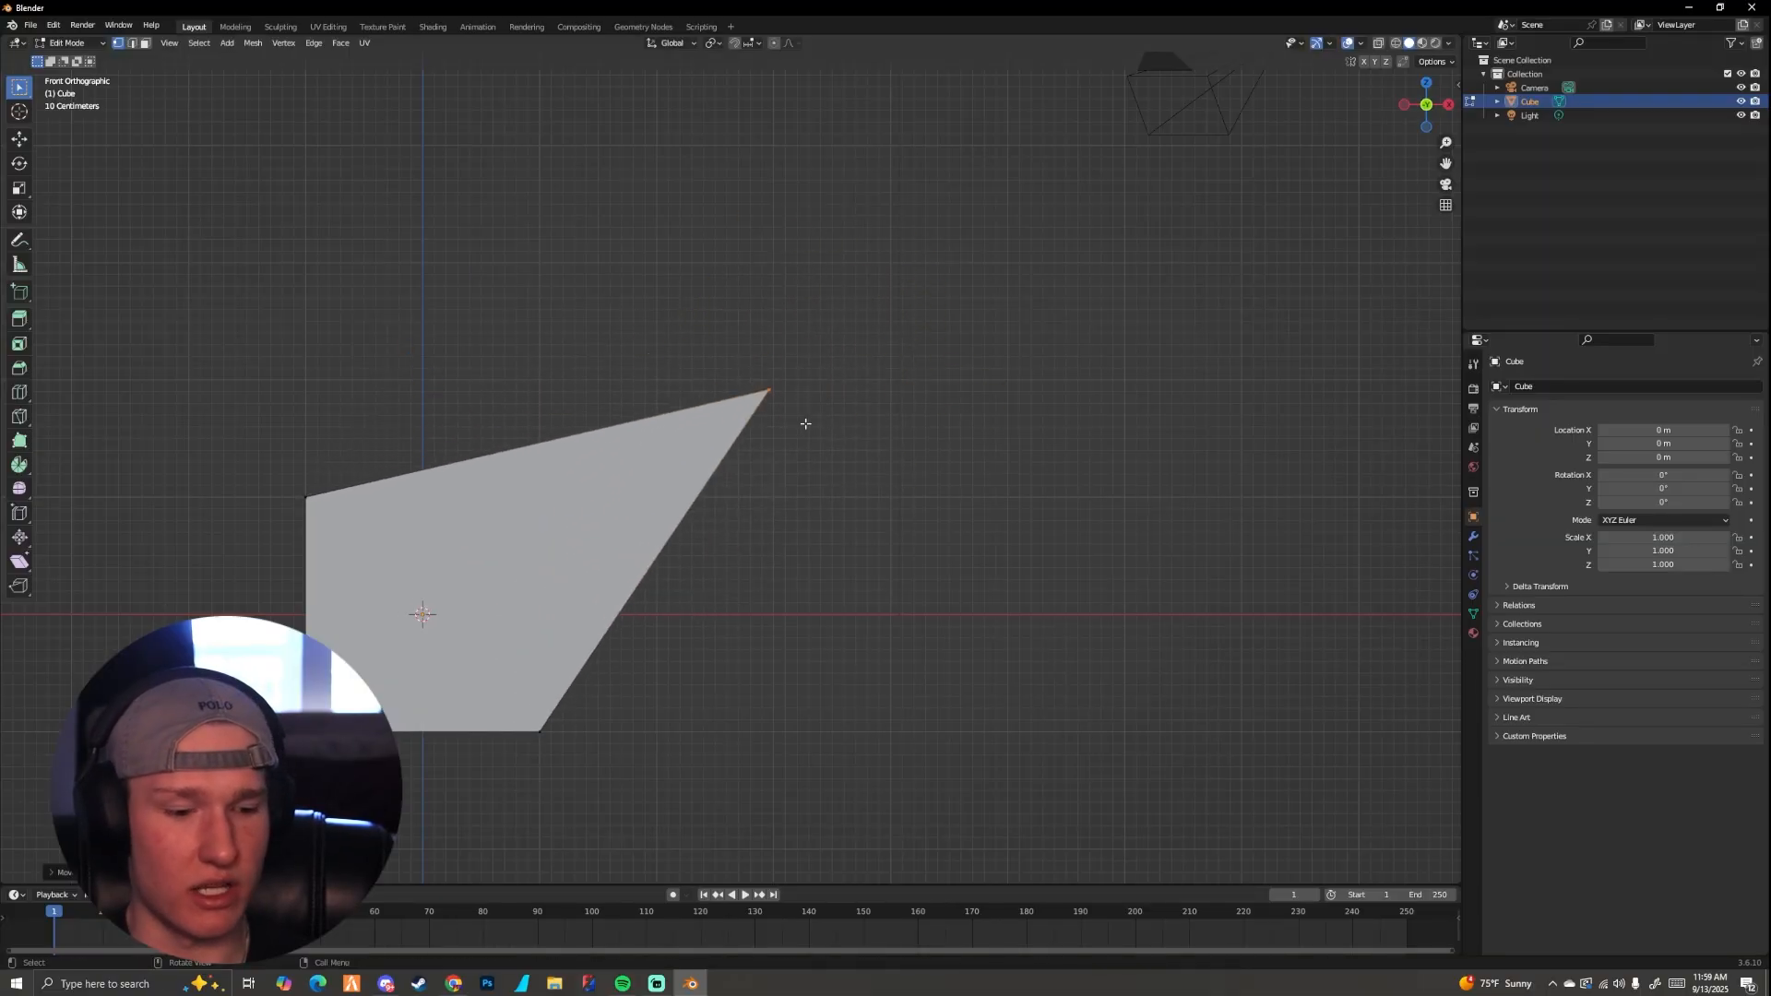
key(ctrl+z)
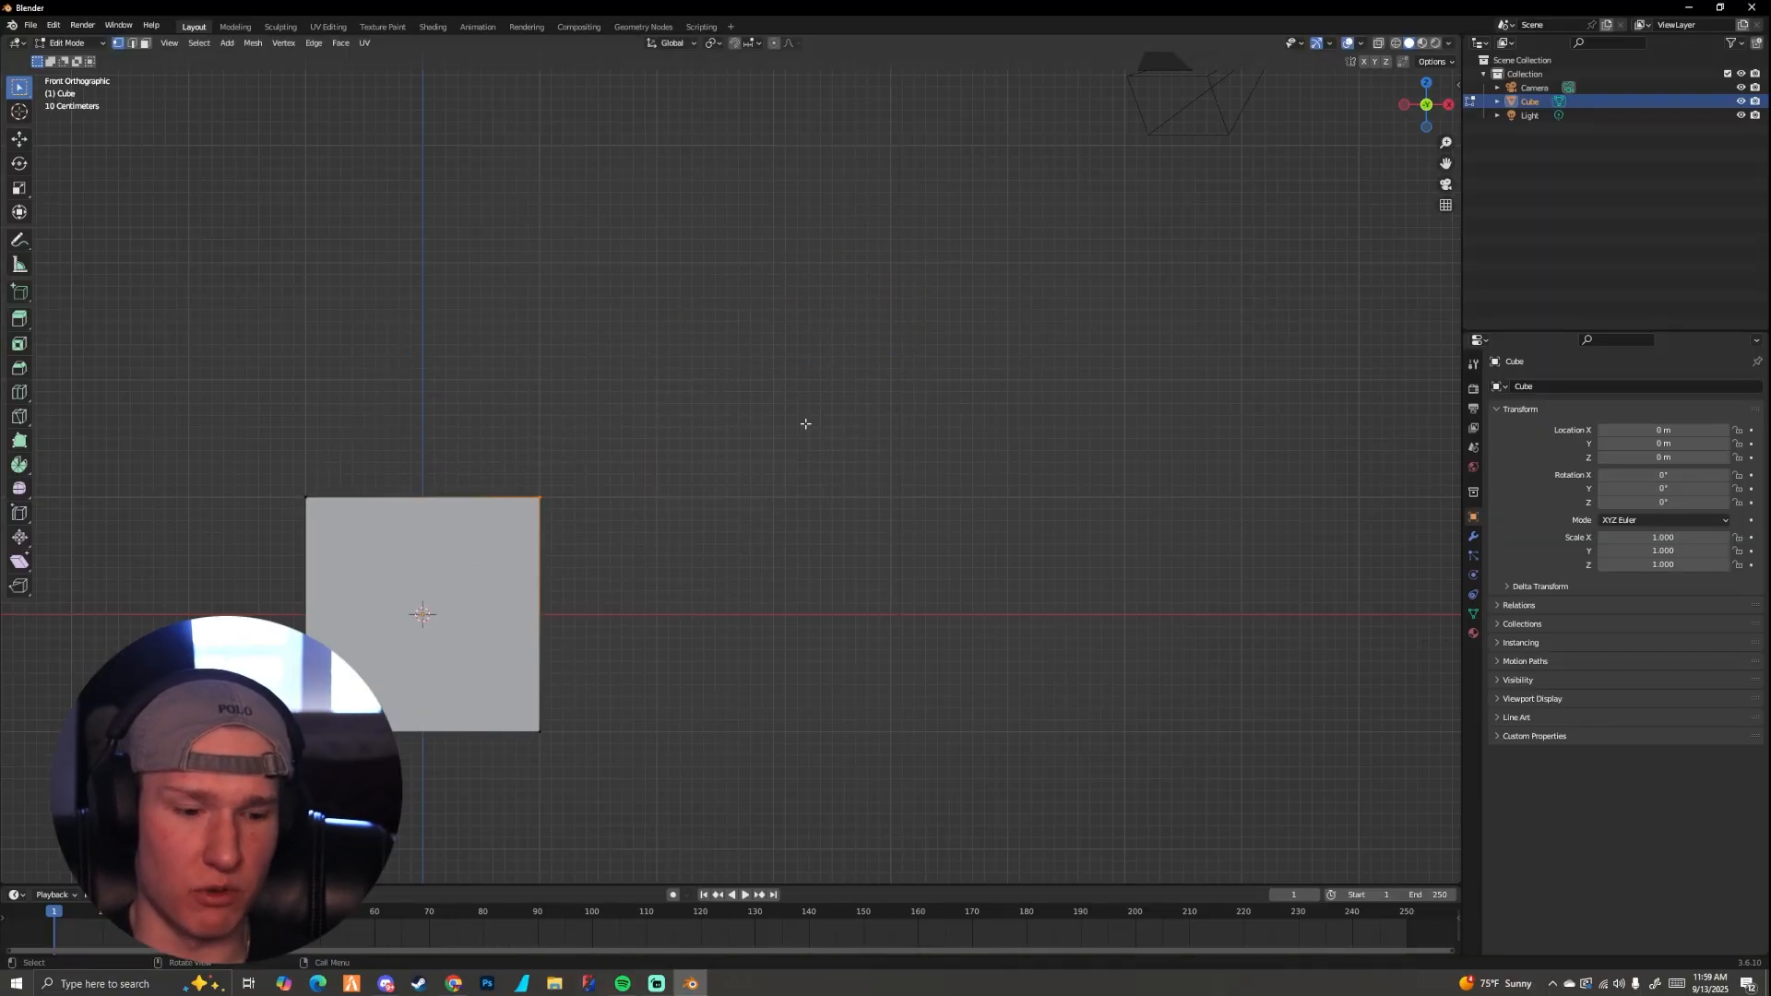
Step: Move the two selected top vertices upward along the global Z axis in the front view
key(g)
key(z)
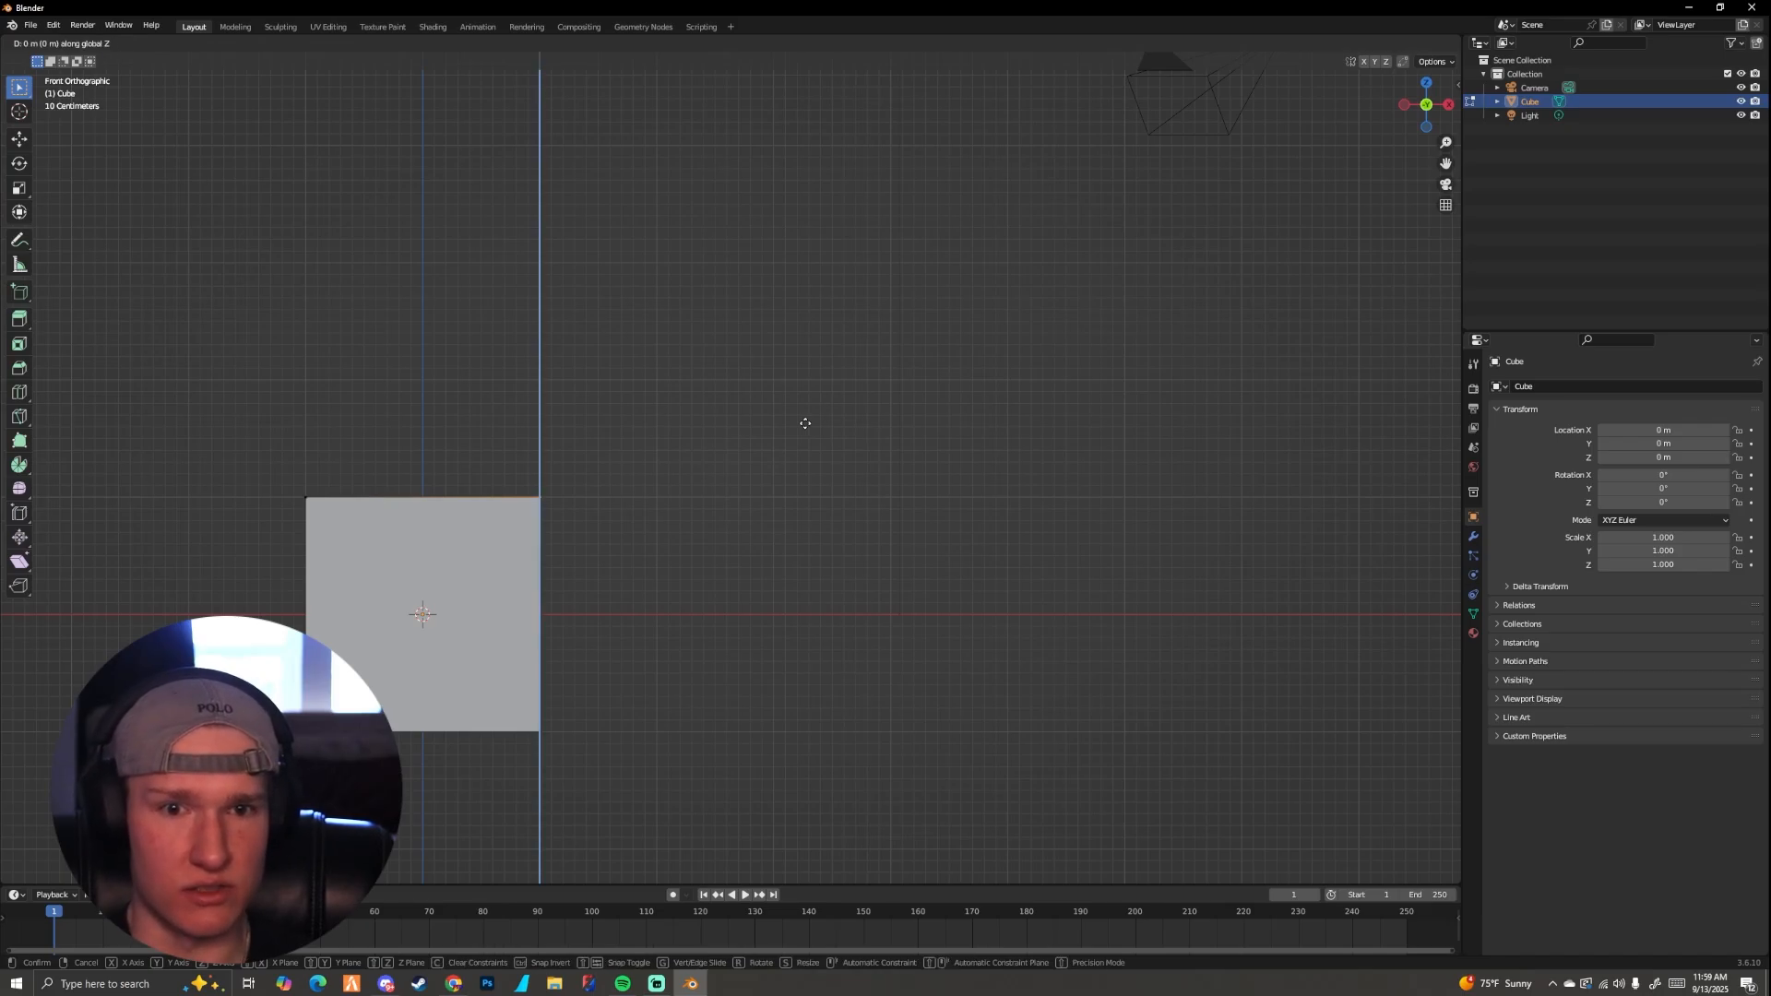
click(802, 206)
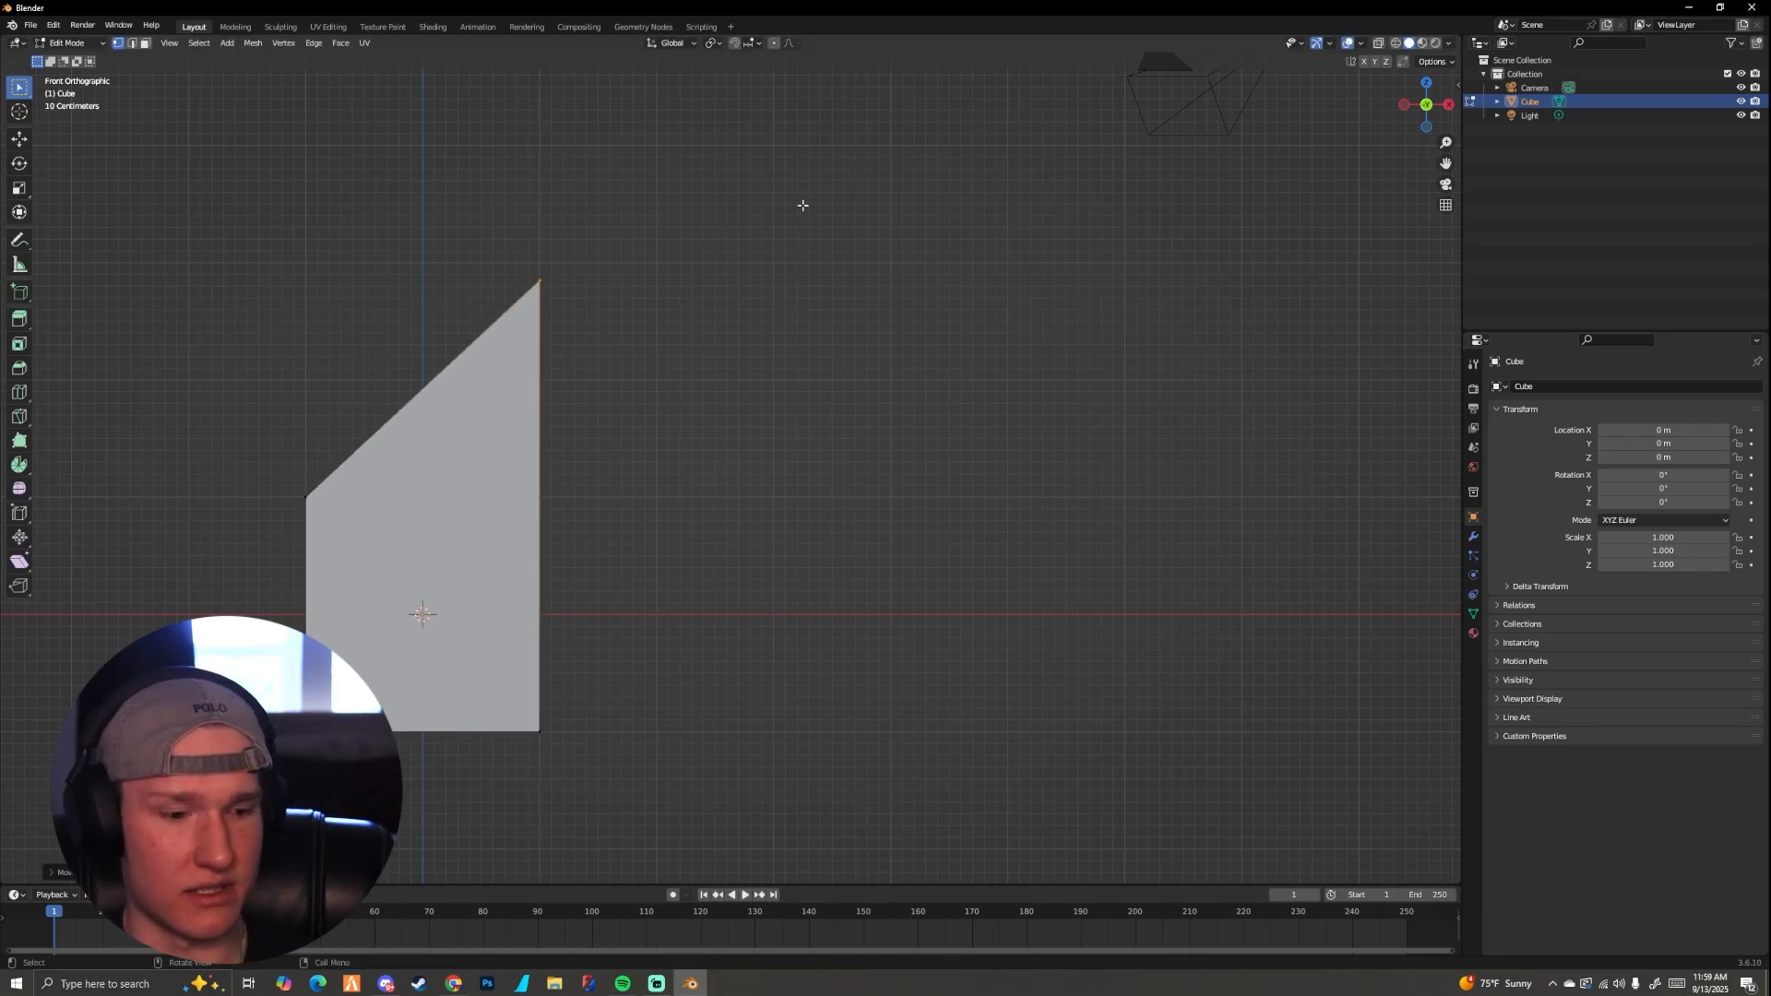
Step: Try a Y-axis constraint on the two raised vertices, and move them outward along the global X axis instead
key(g)
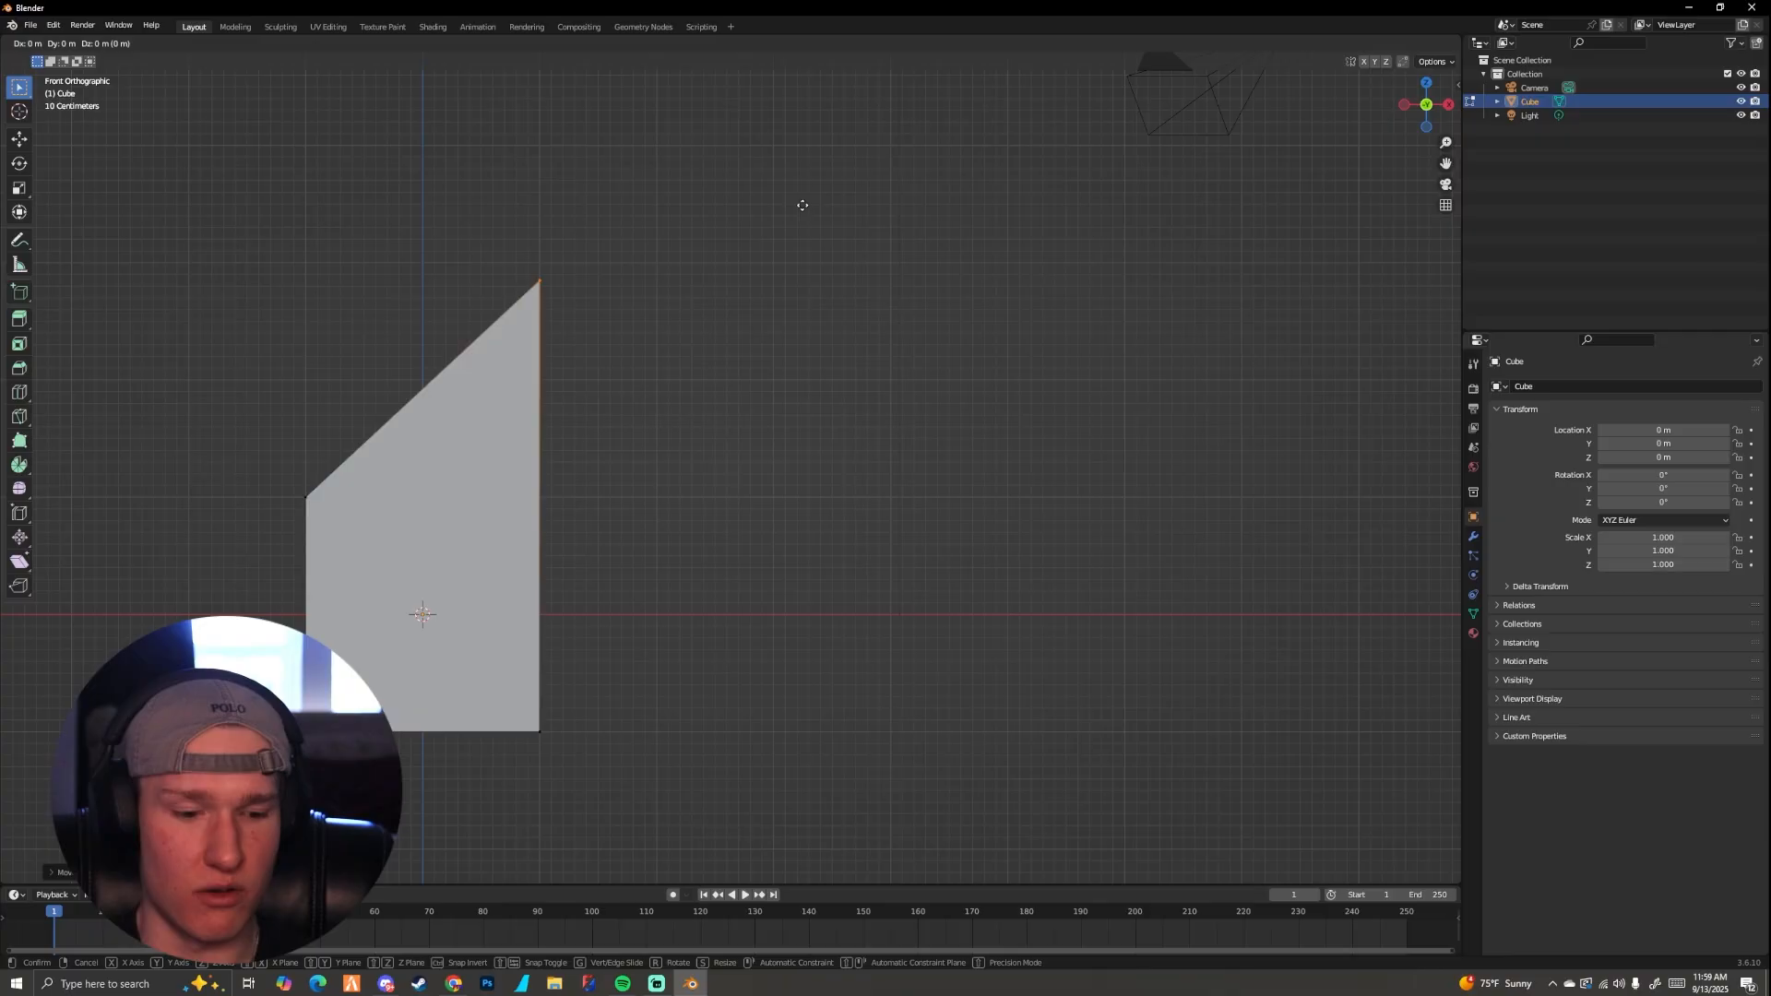
key(y)
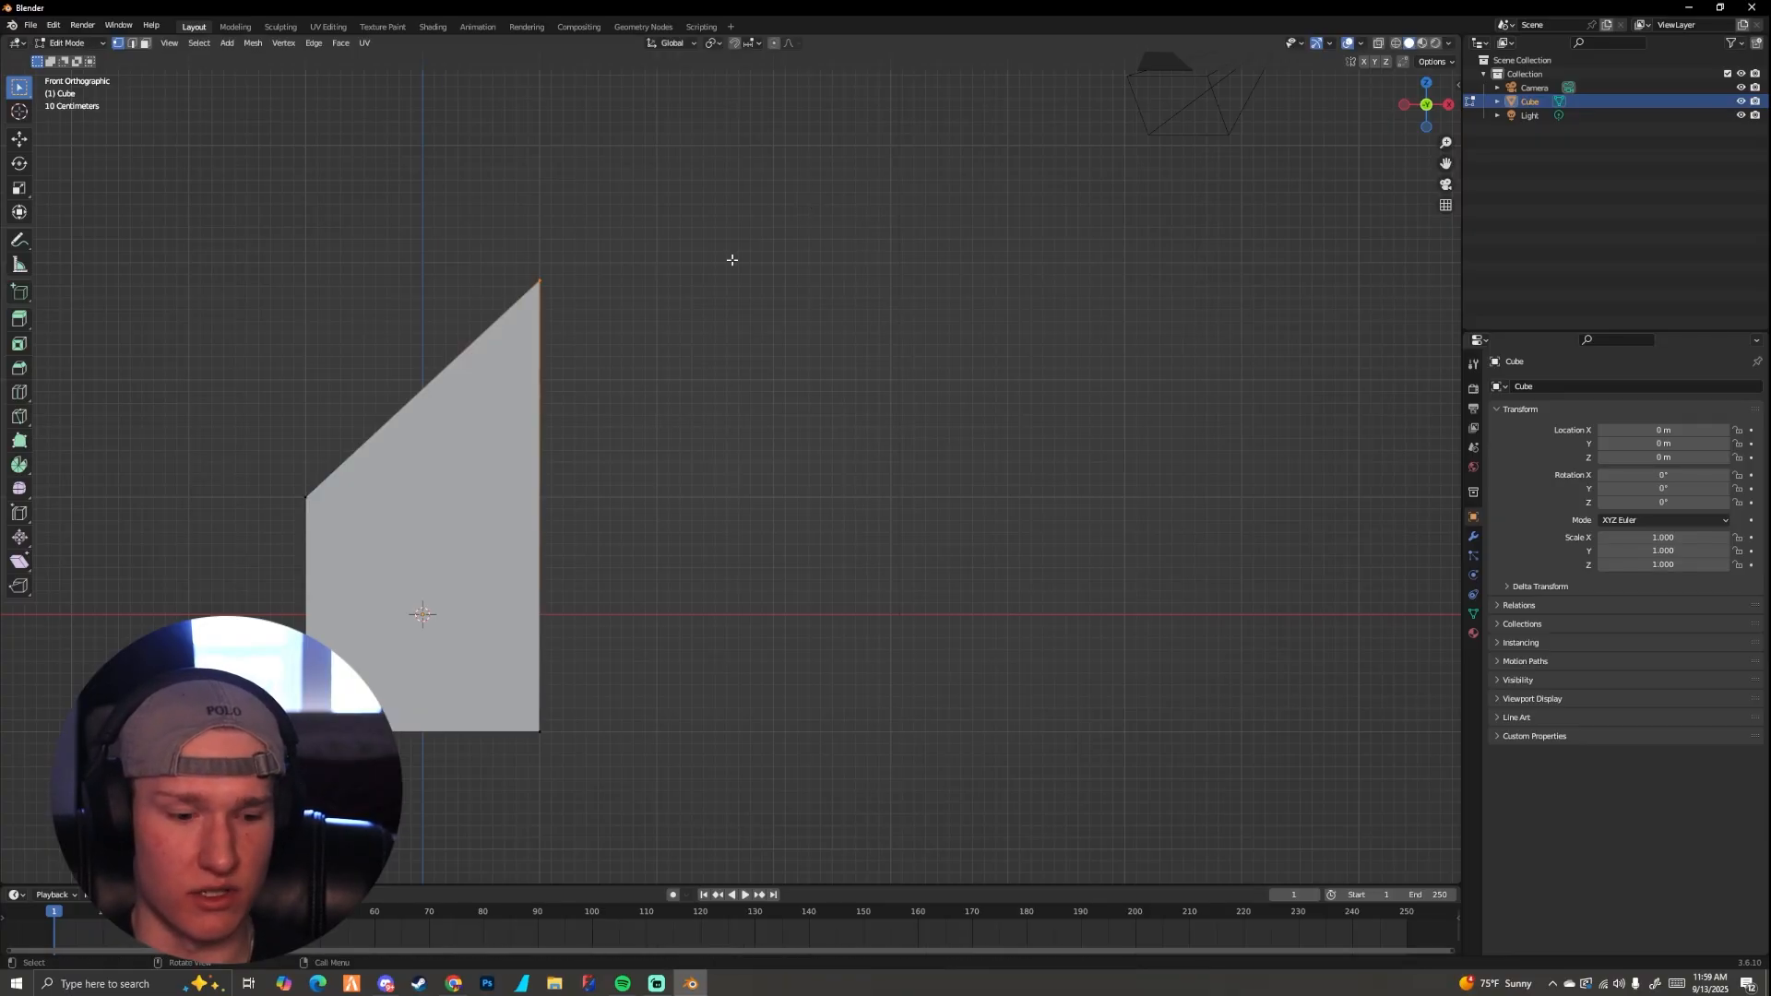
key(x)
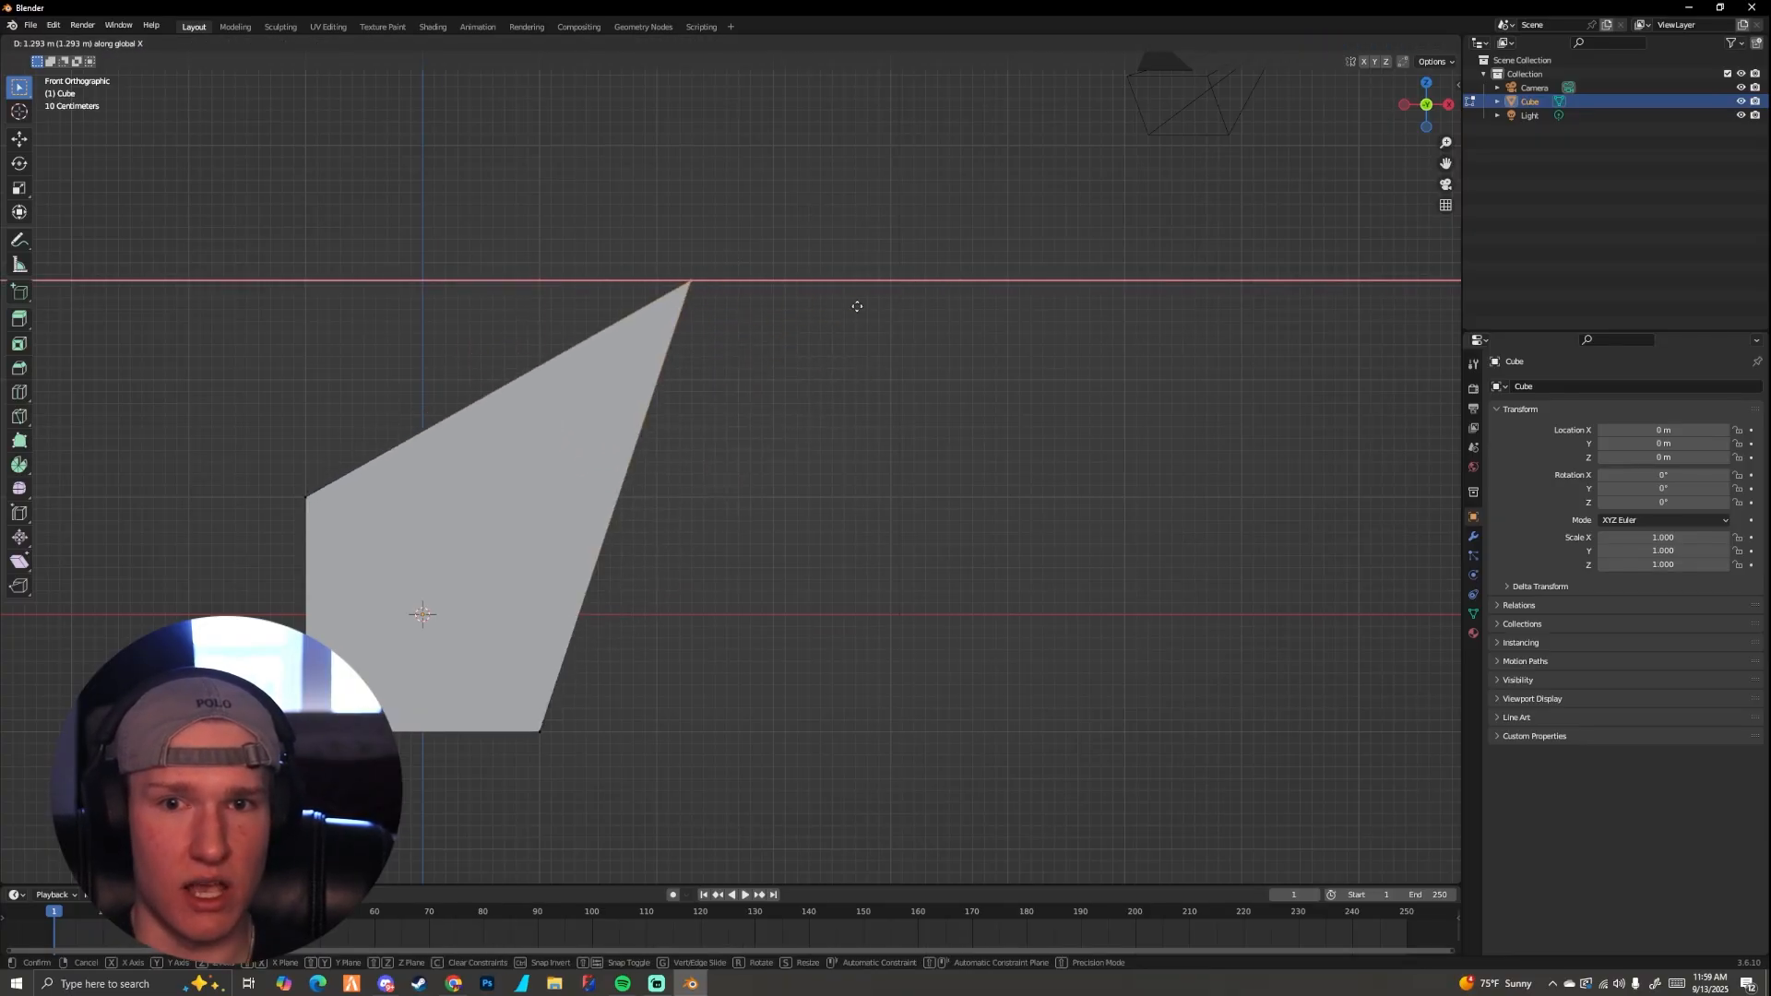
click(1124, 342)
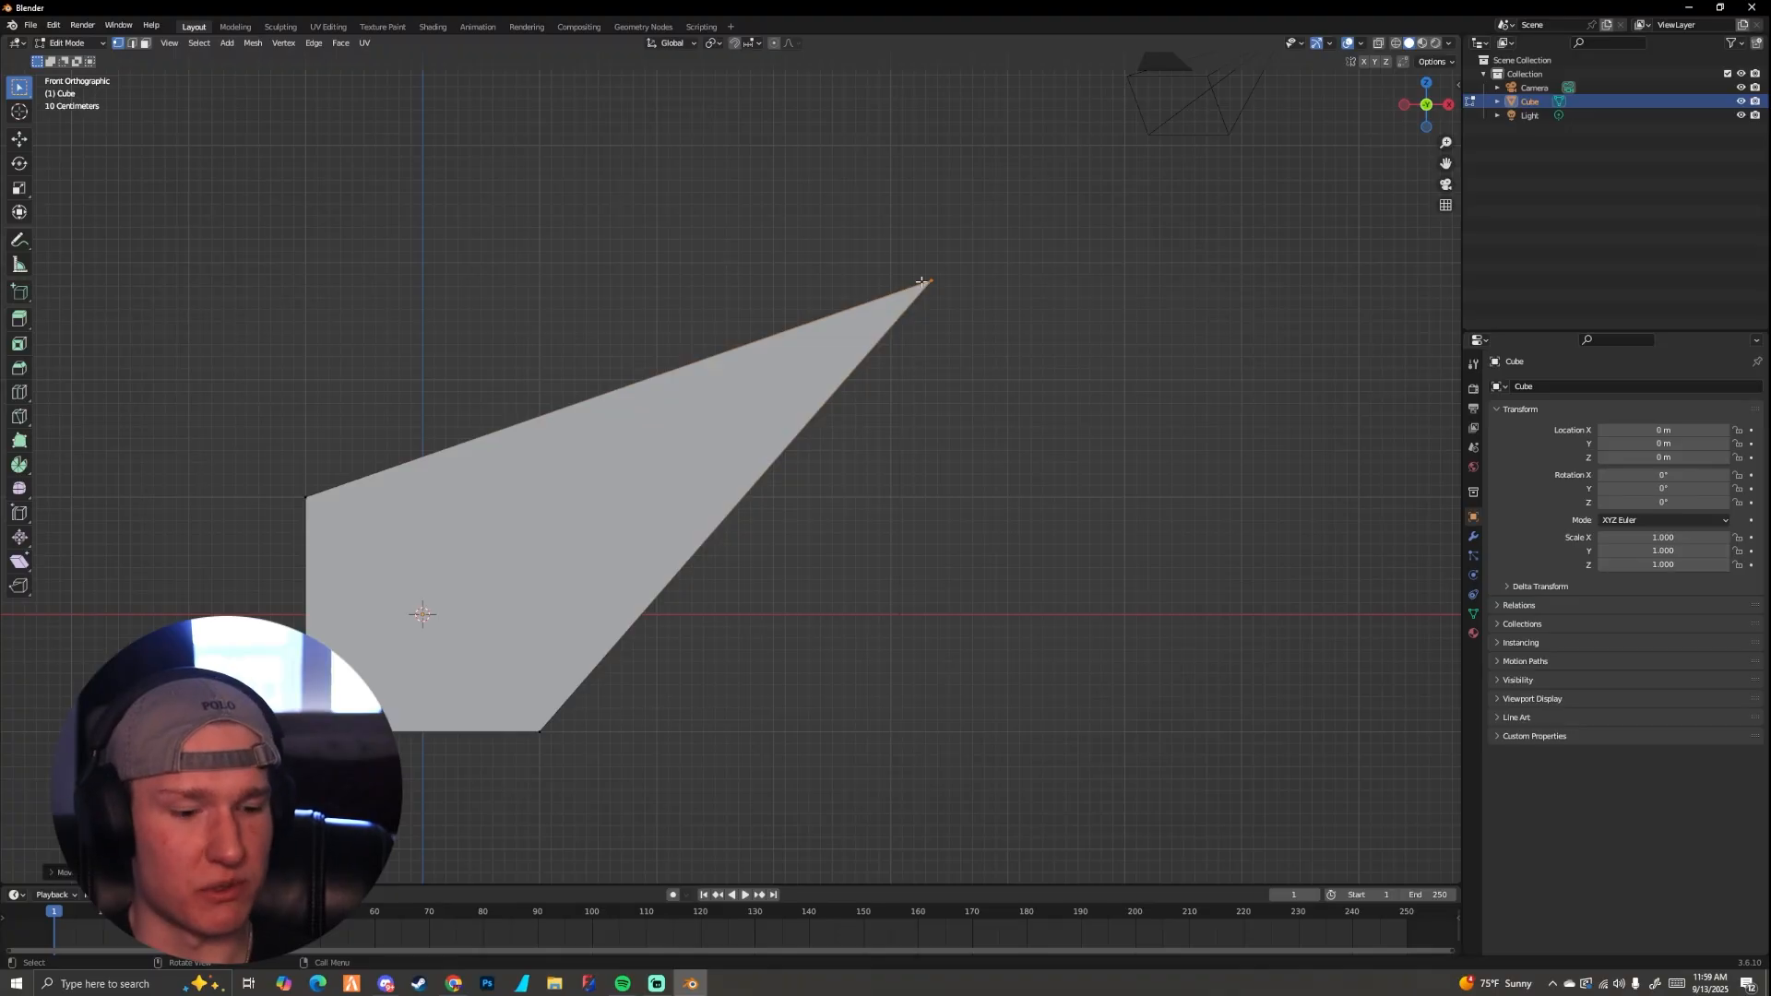
Step: Try repositioning the two raised vertices along the global X axis, and undo all the vertex moves to restore the cube
key(g)
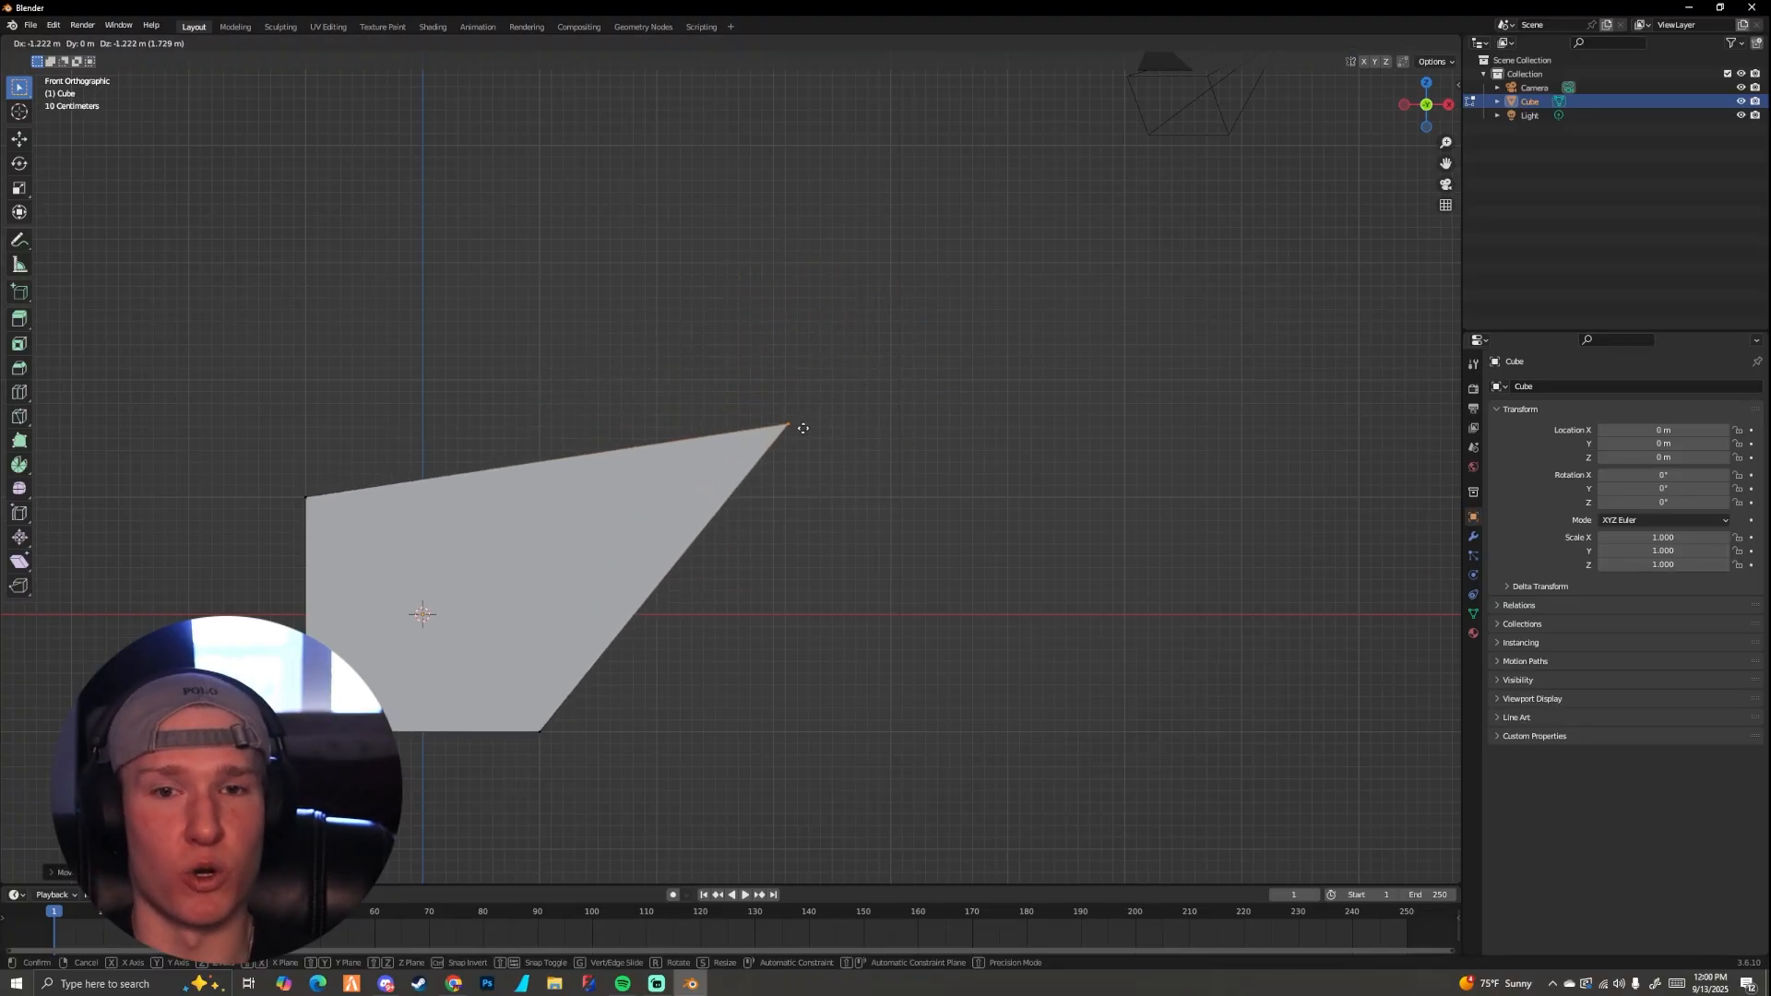
key(x)
click(761, 459)
key(ctrl+z)
key(ctrl+z)
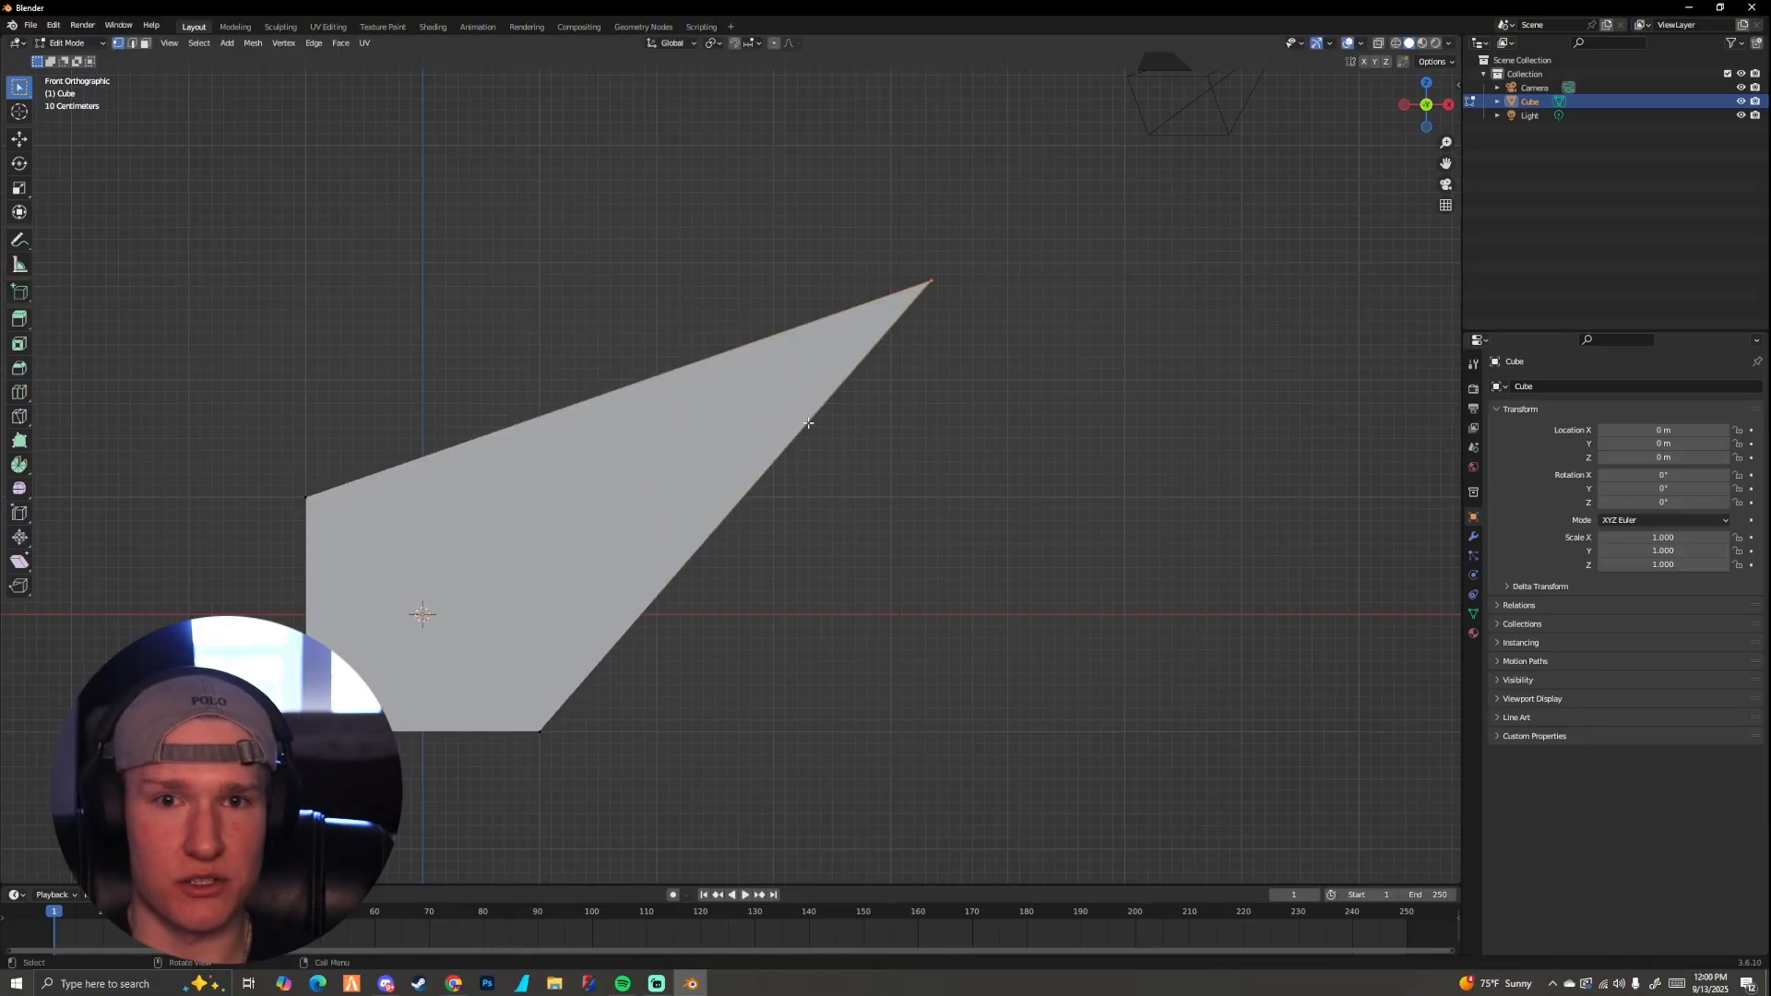
key(ctrl+z)
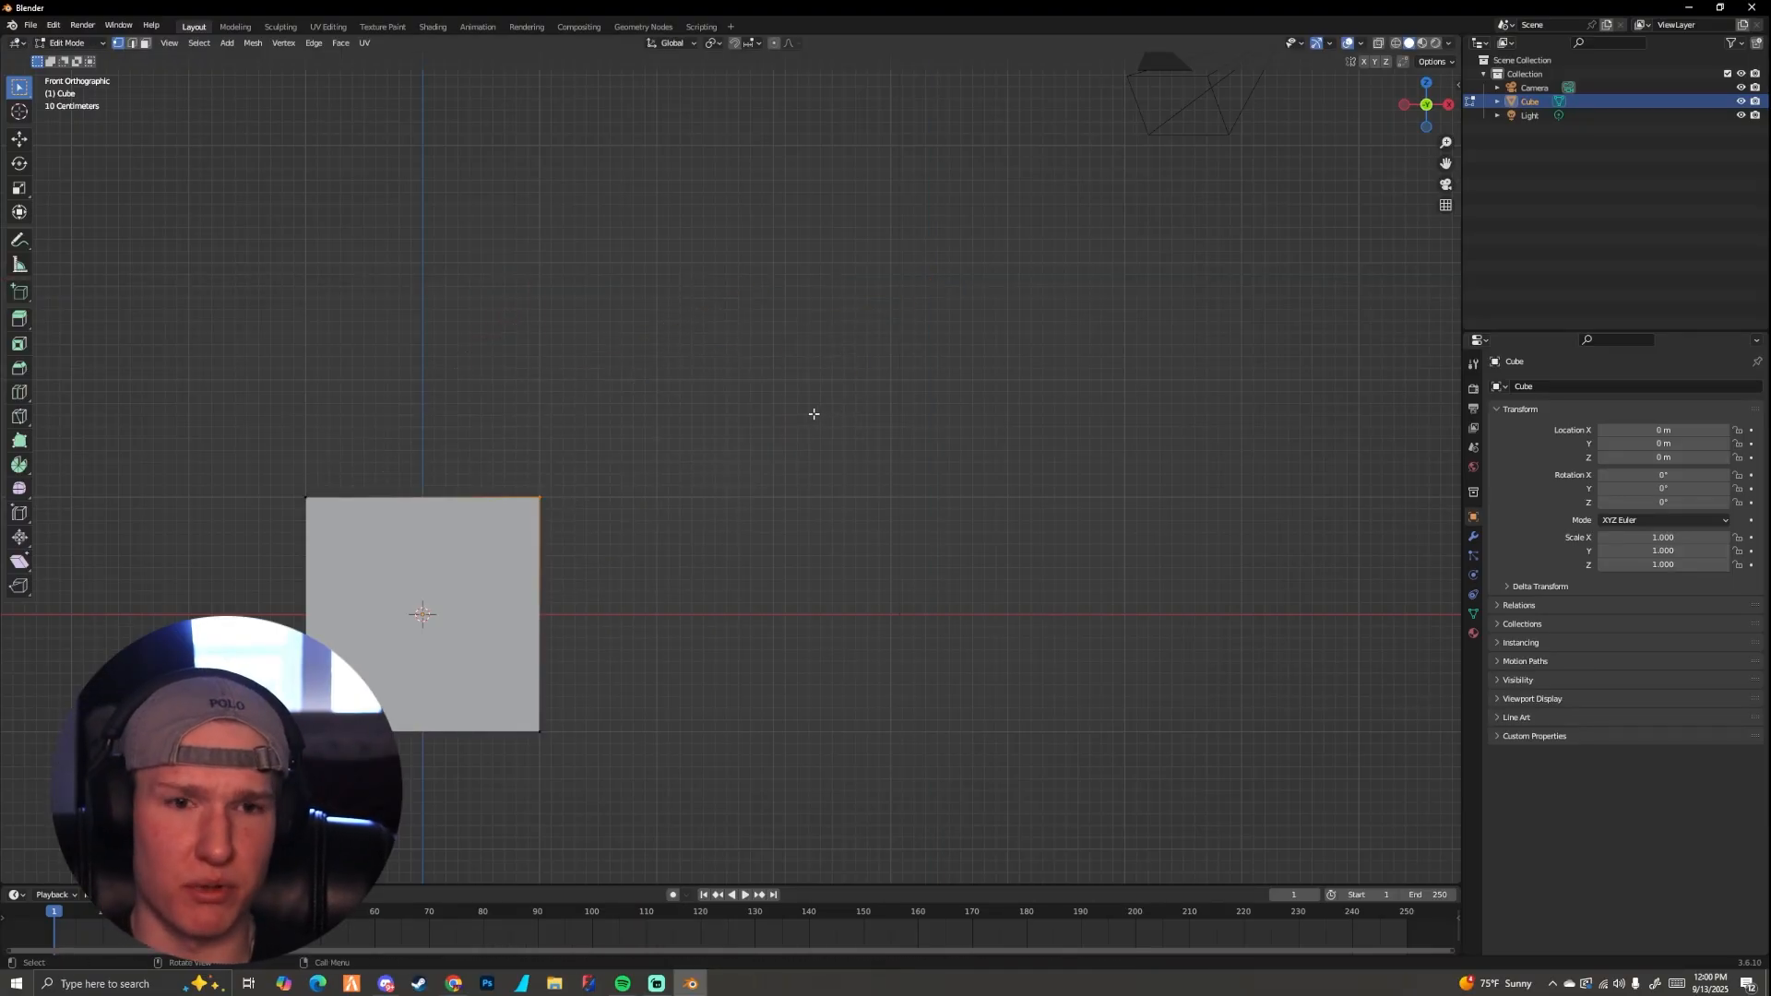
Step: Move the two selected top vertices of the cube upward along the global Z axis in perspective view
middle_drag(814, 414, 747, 467)
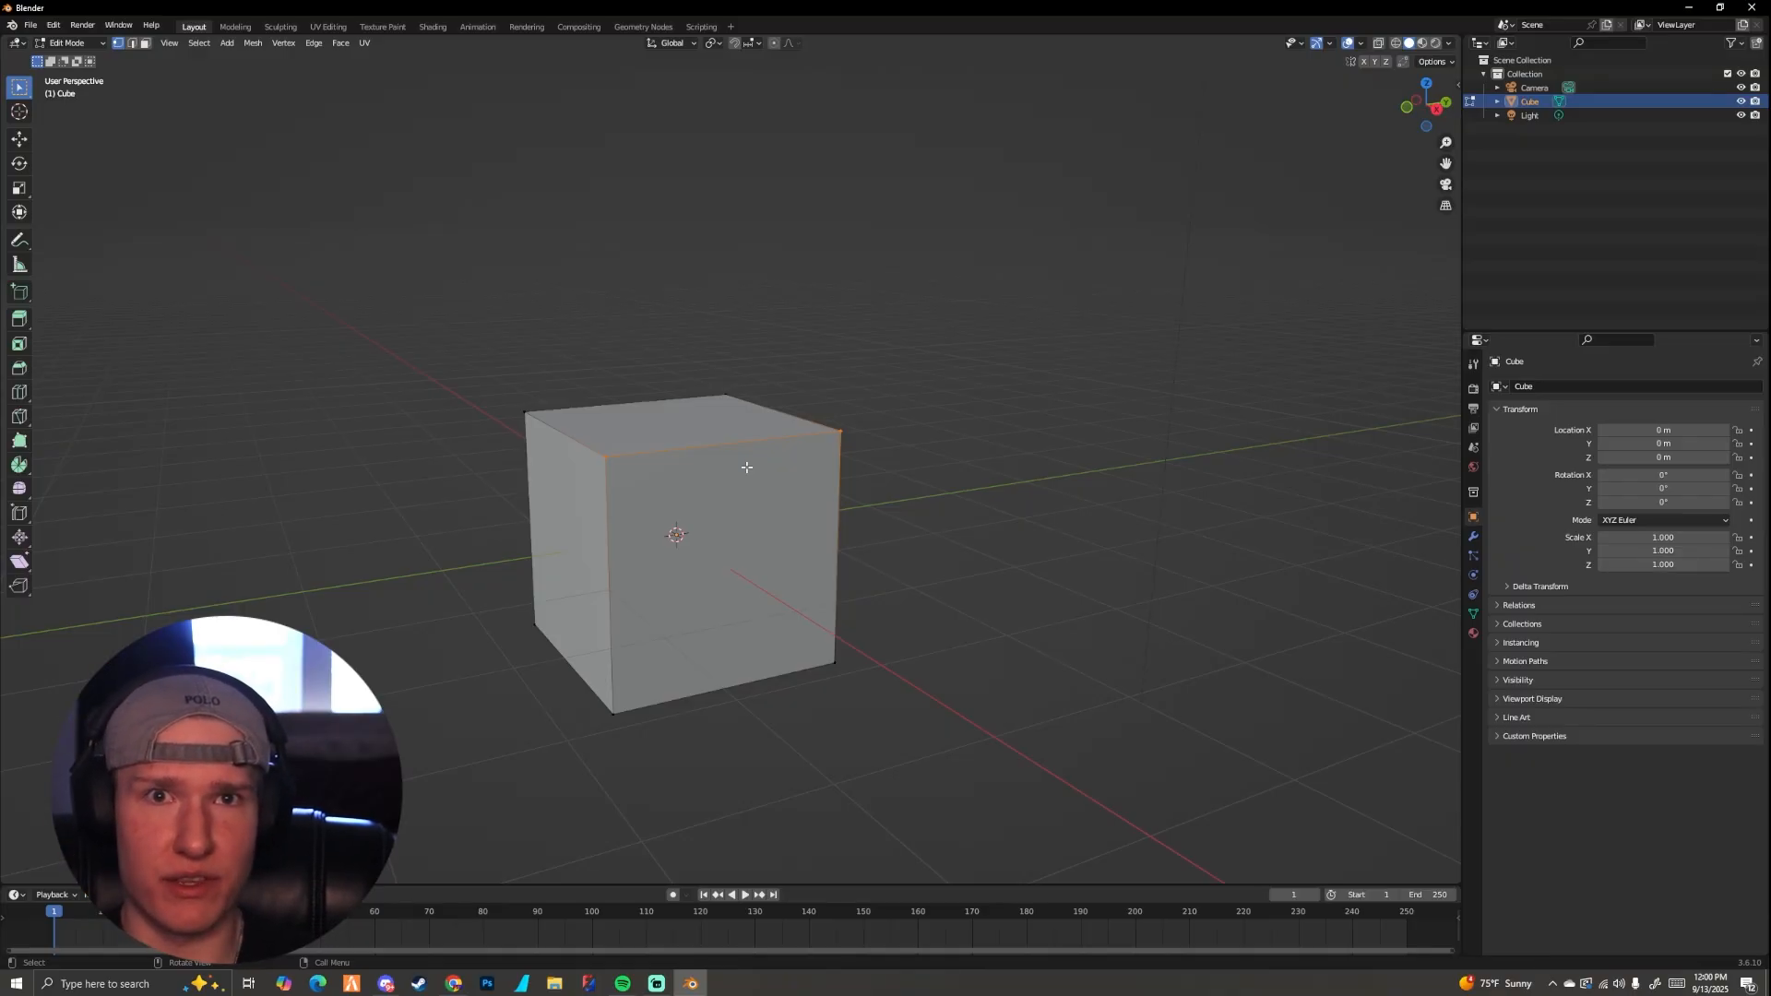
middle_drag(747, 467, 761, 500)
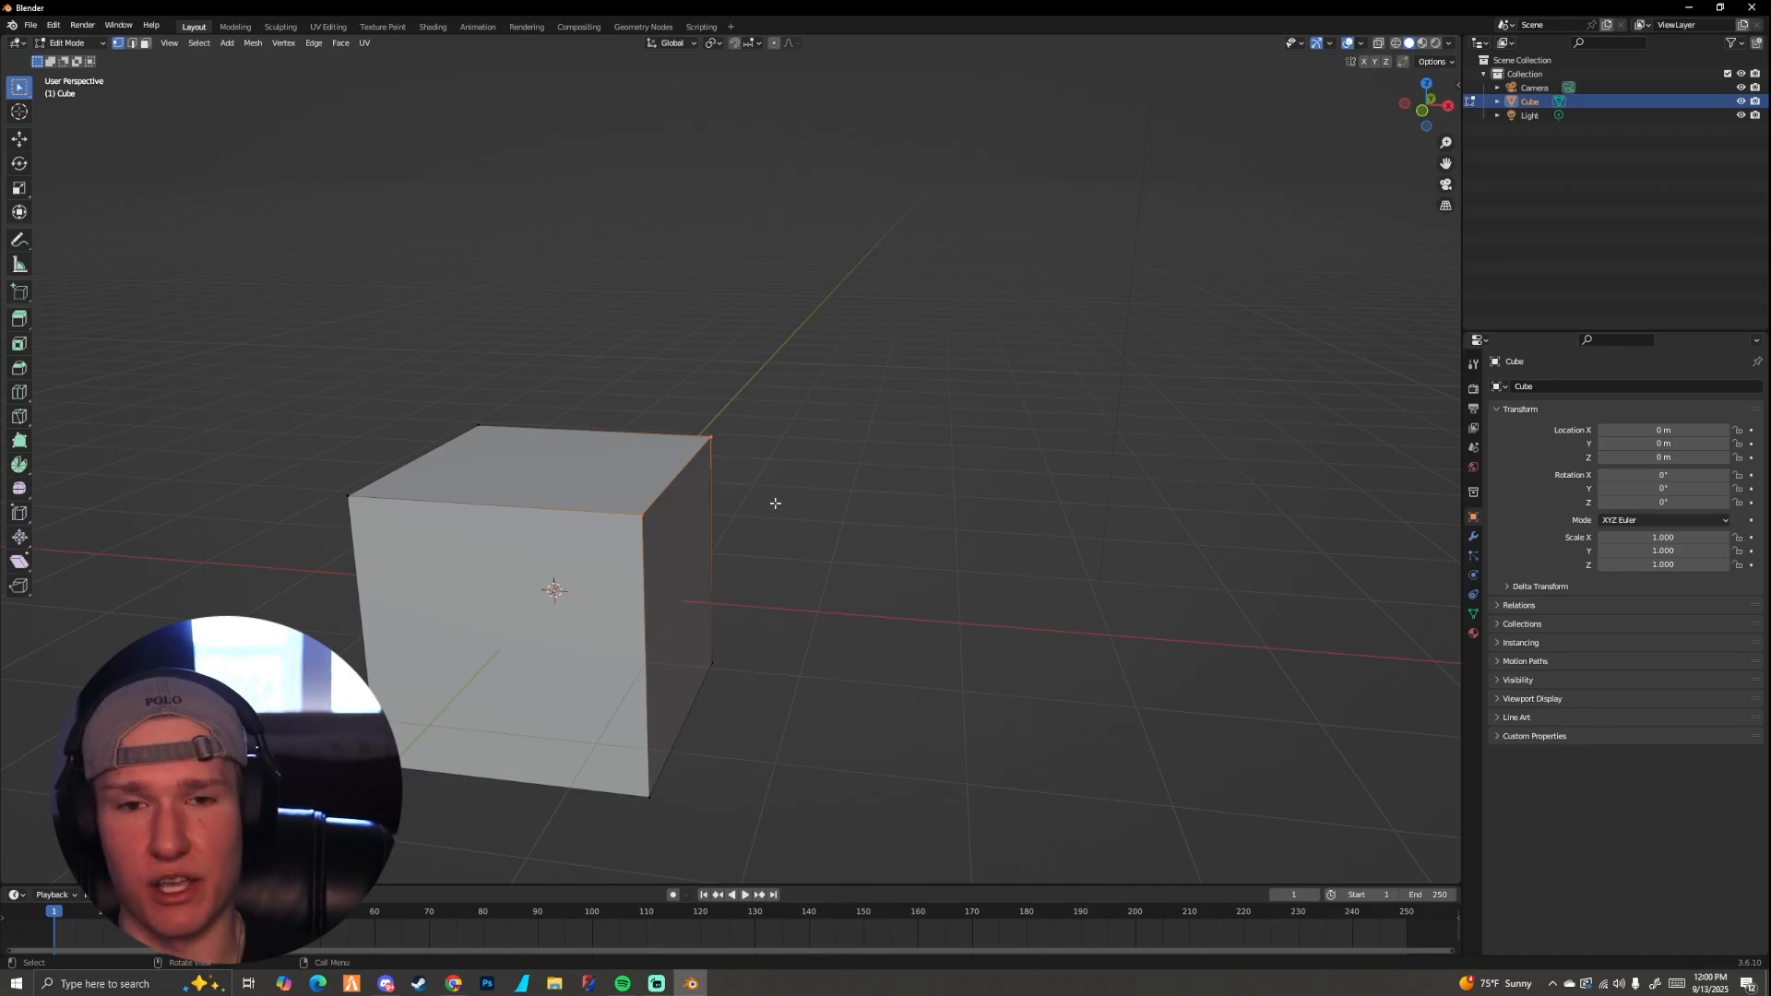
mouse_move(744, 498)
middle_down()
mouse_move(787, 518)
mouse_move(750, 523)
middle_up()
key(g)
key(z)
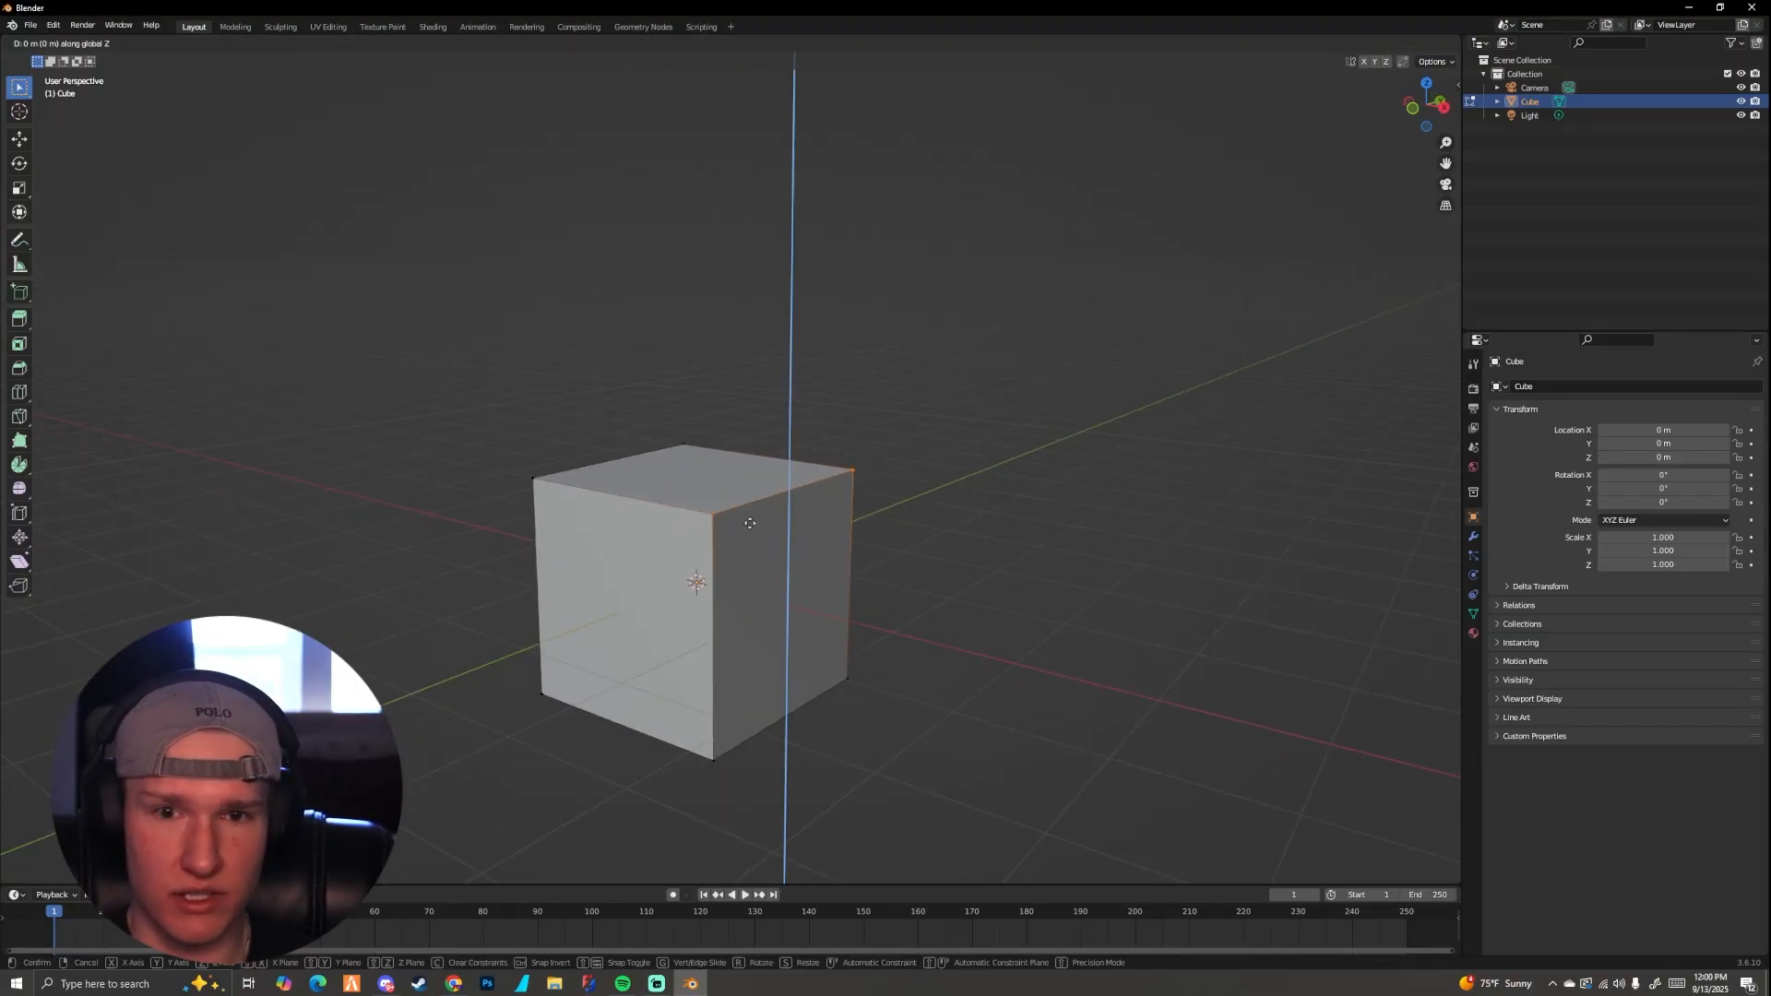
click(747, 336)
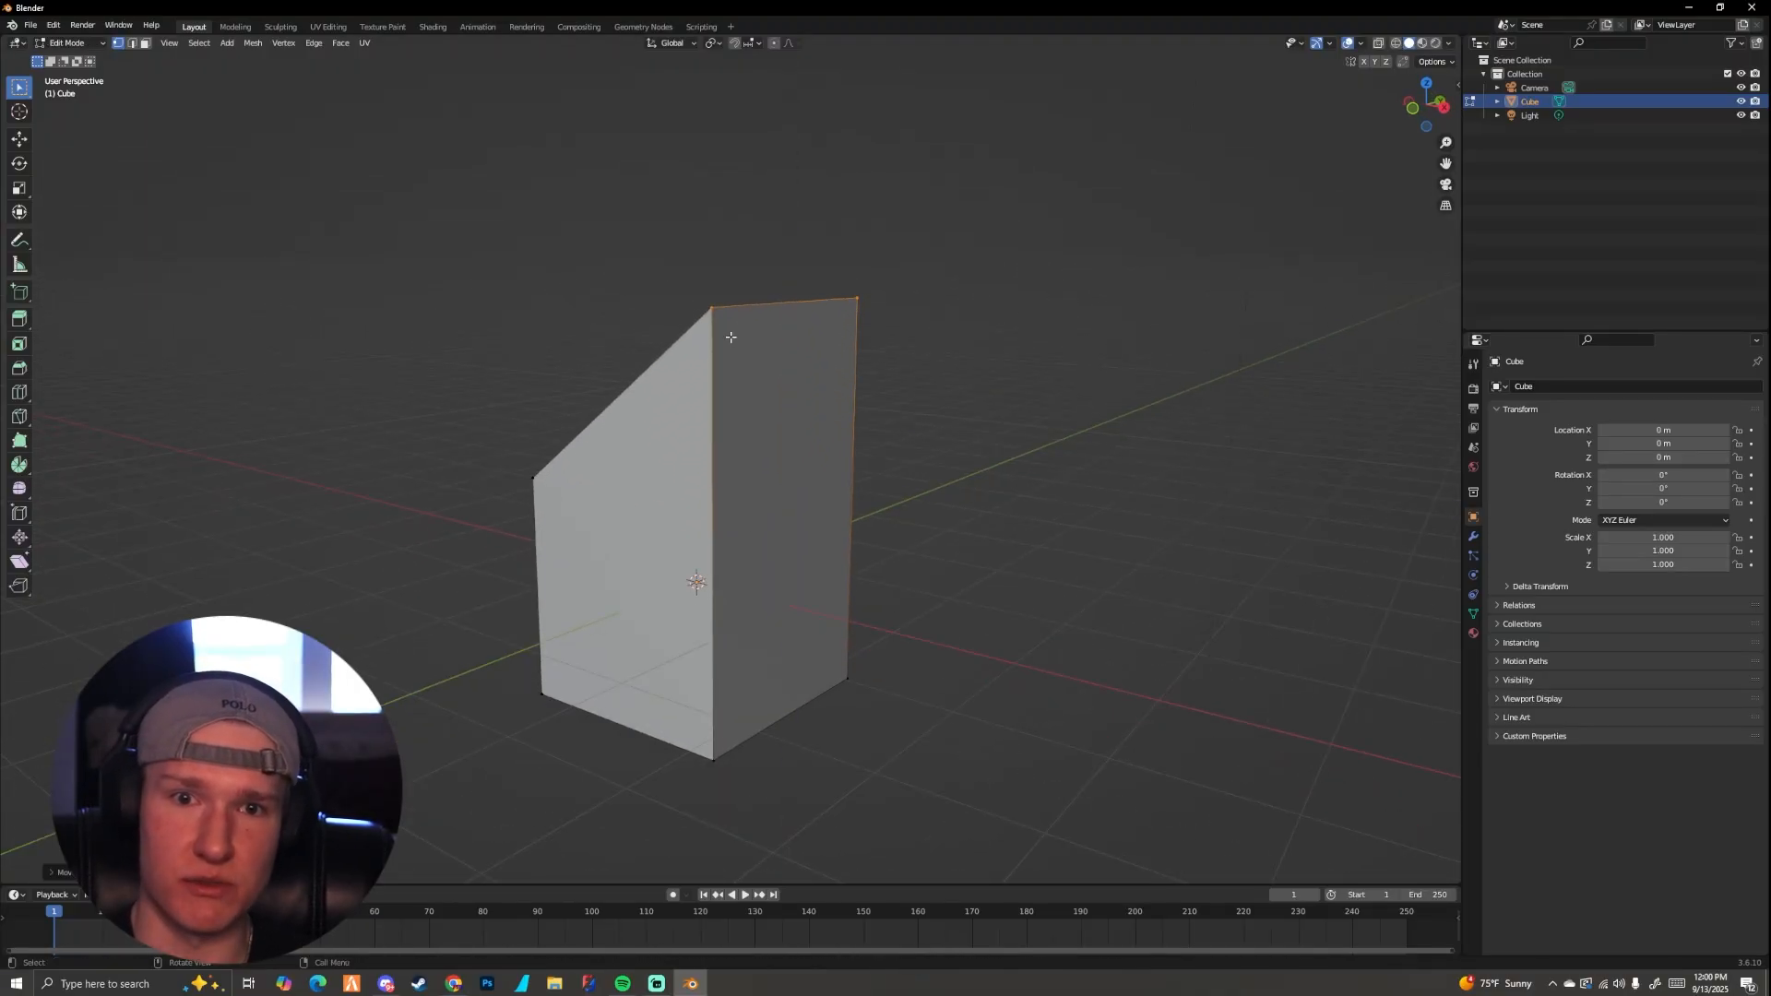
Step: Move the two raised vertices outward along the global X axis
key(g)
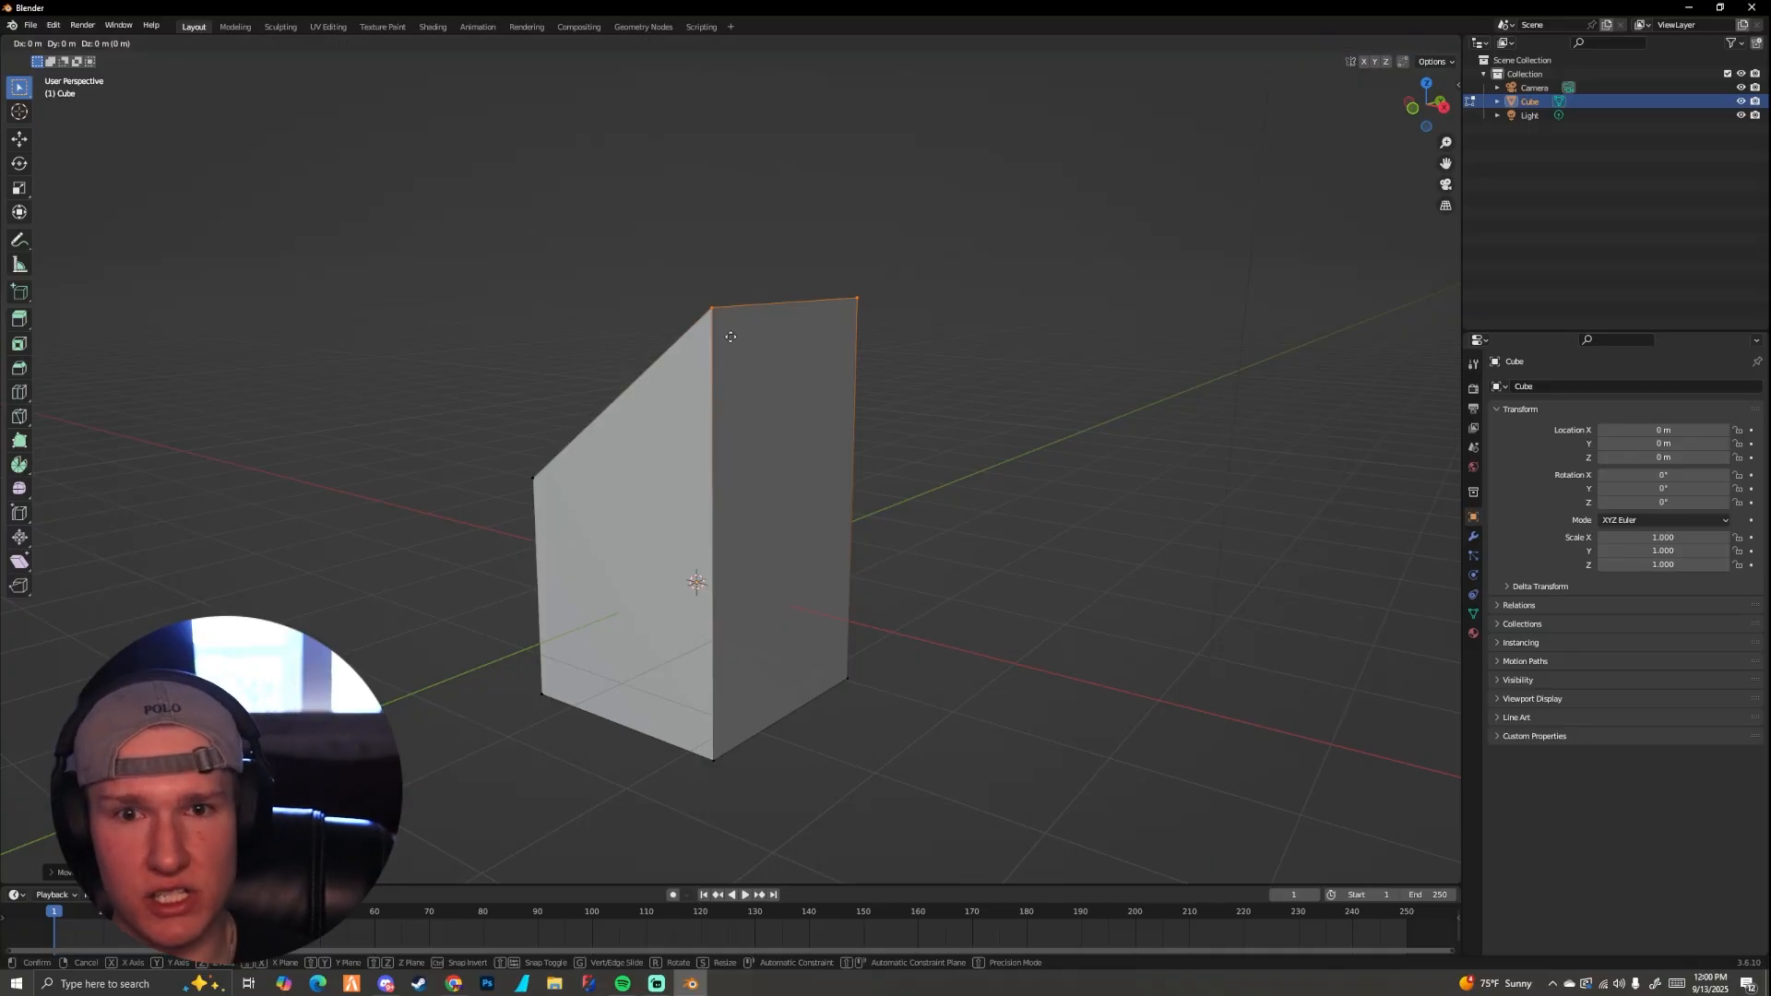
key(x)
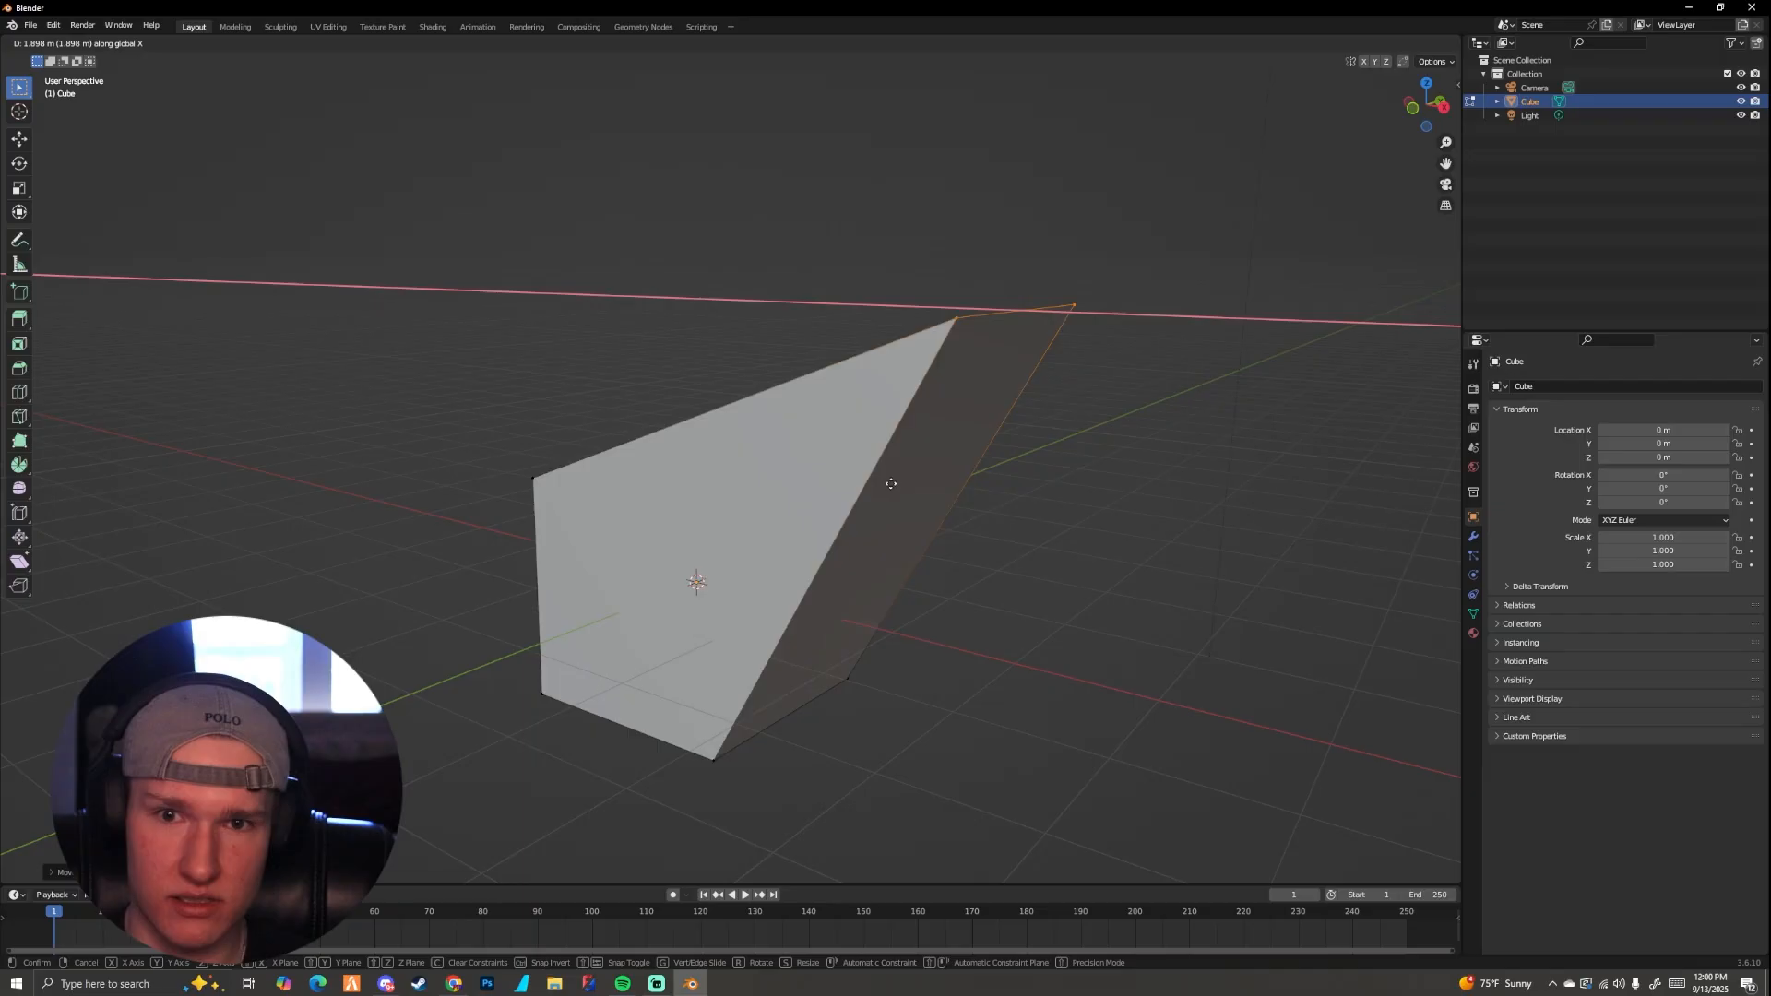
click(826, 455)
Step: Slide the two raised vertices sideways along the global Y axis
middle_drag(826, 455, 766, 445)
key(g)
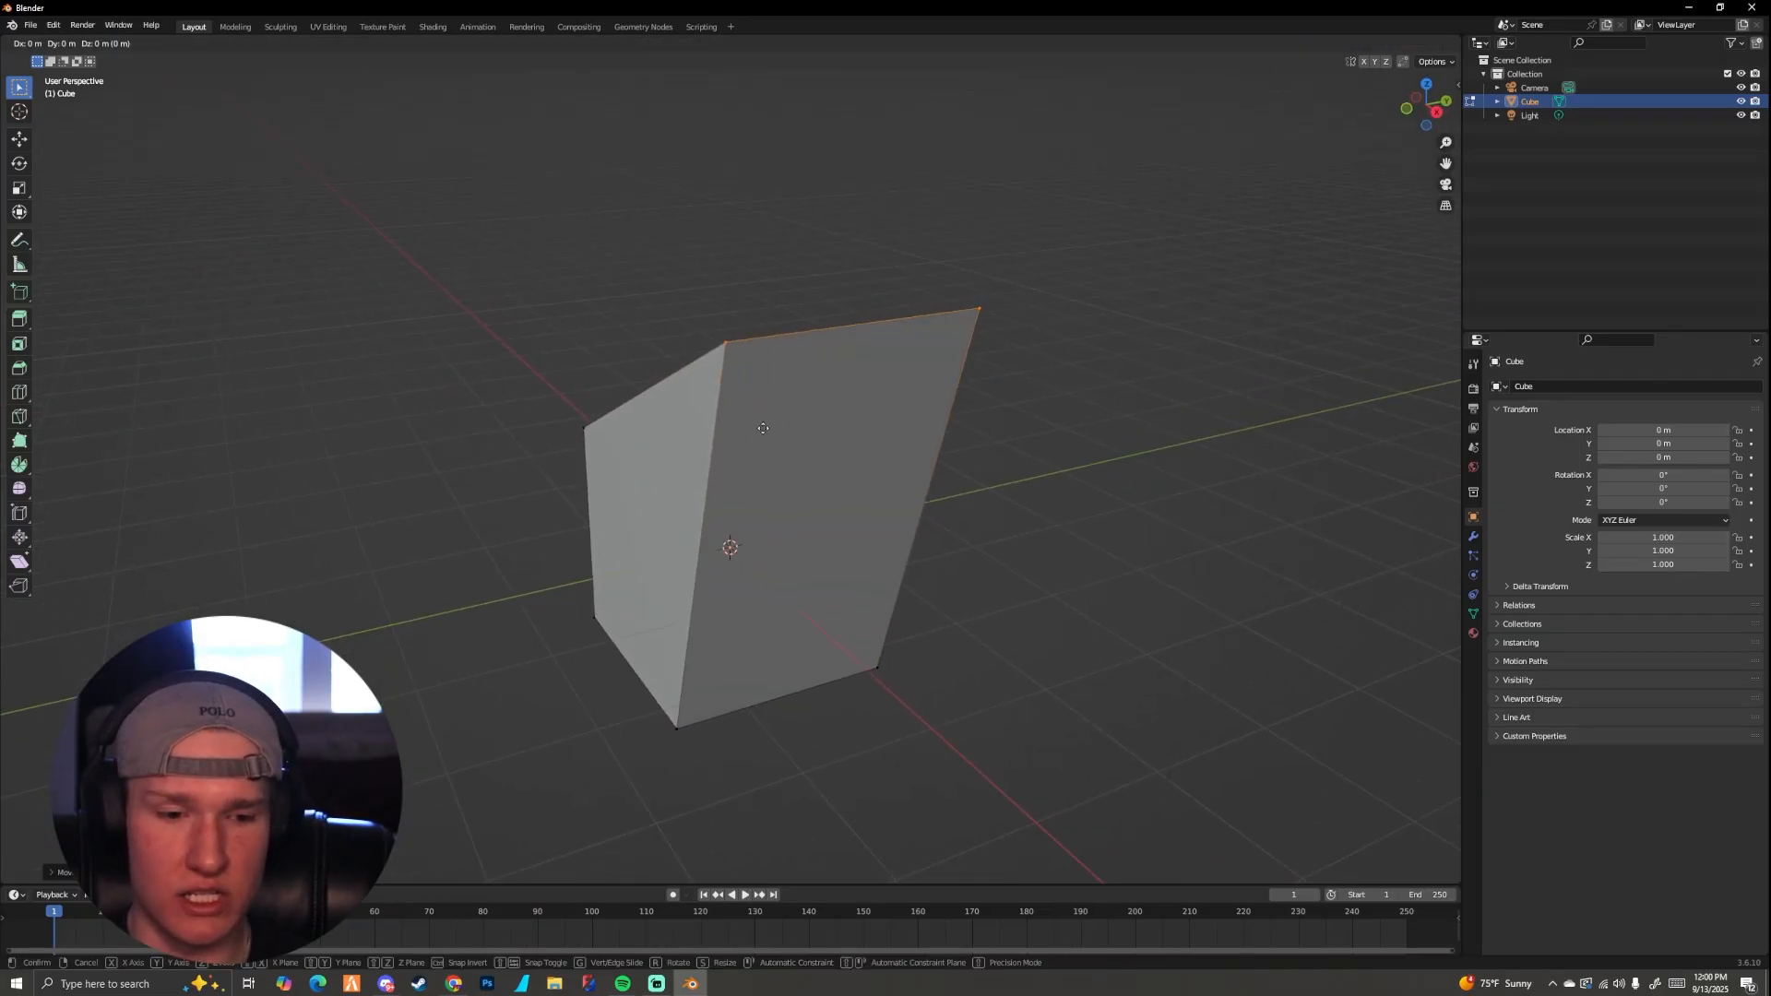
key(y)
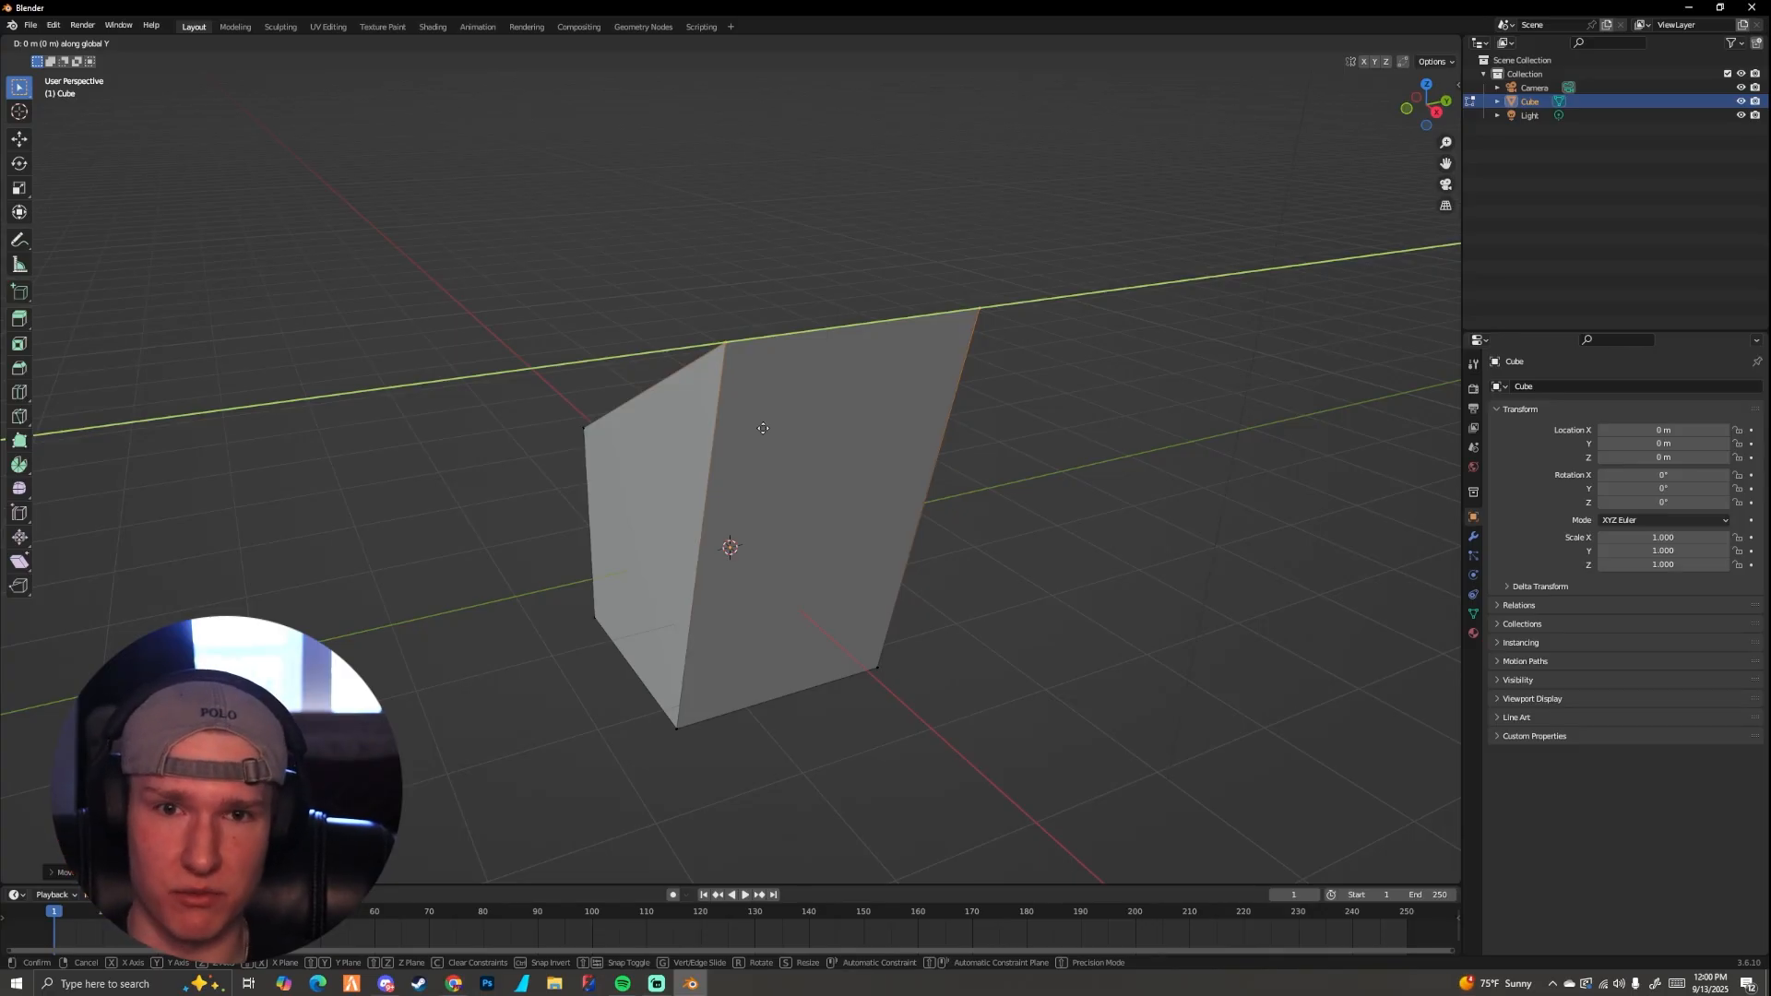
click(395, 479)
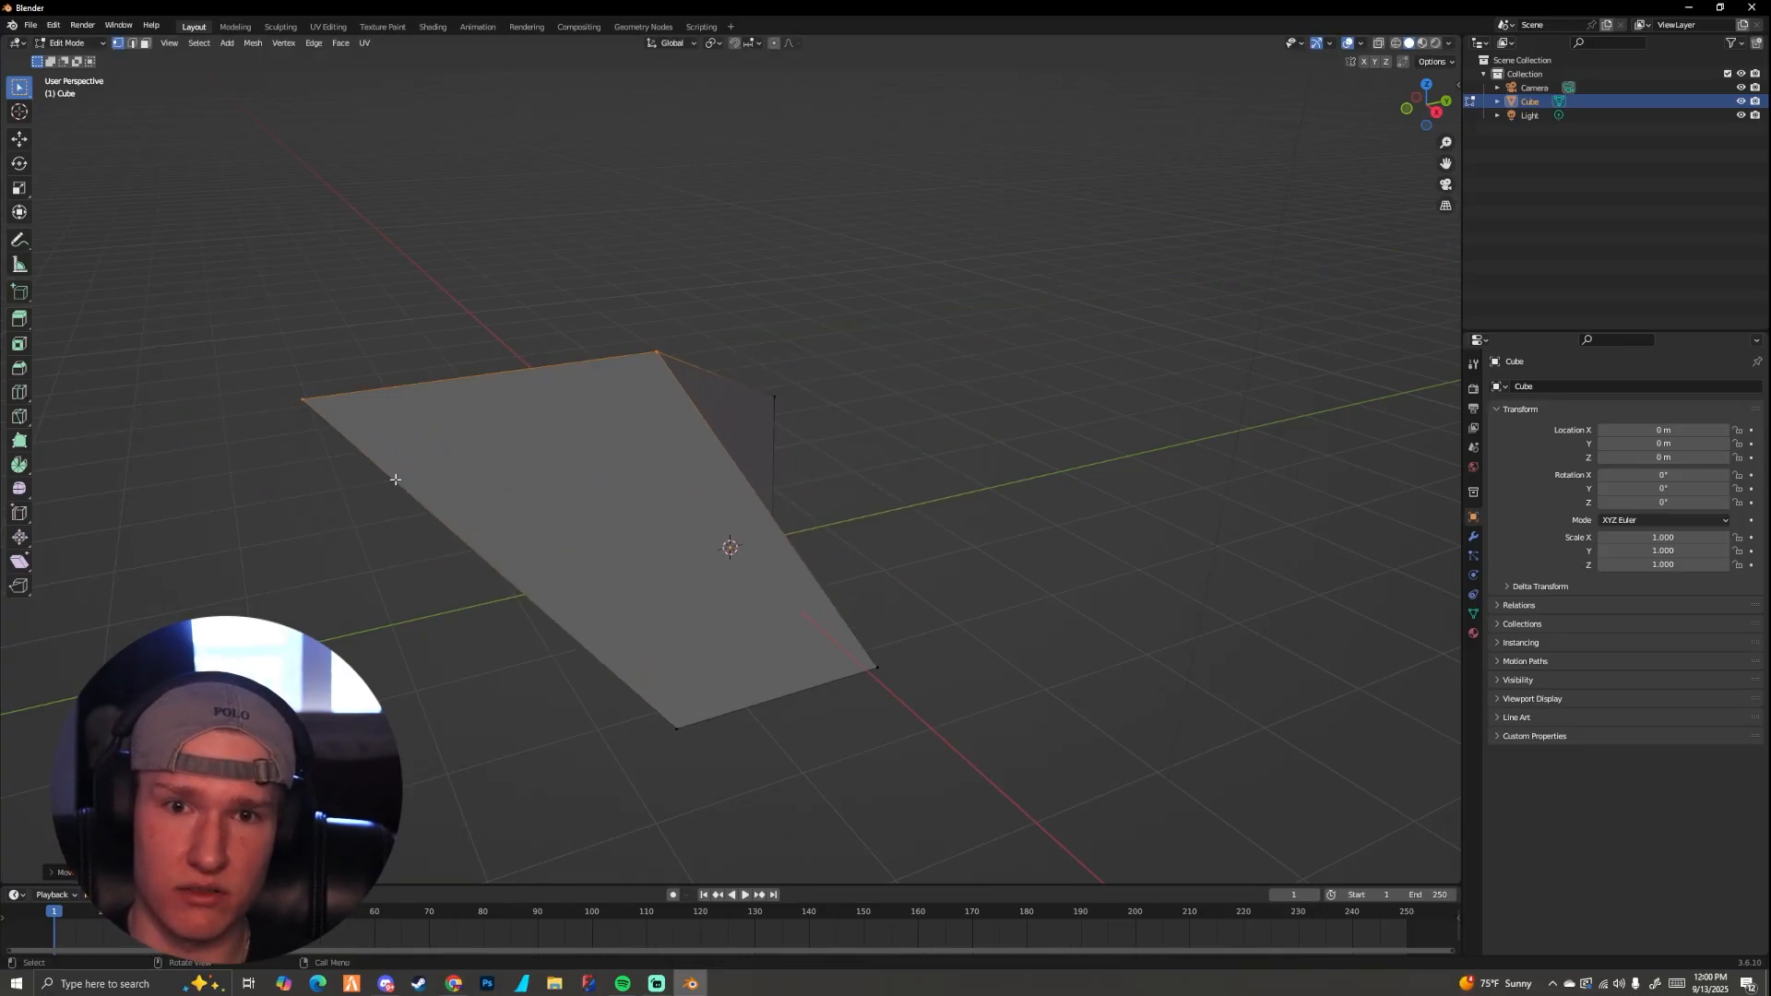
Step: Try X and Y axis constraints on the raised vertices, and undo the moves back to the straight vertical raise
middle_drag(395, 480, 737, 492)
key(g)
key(x)
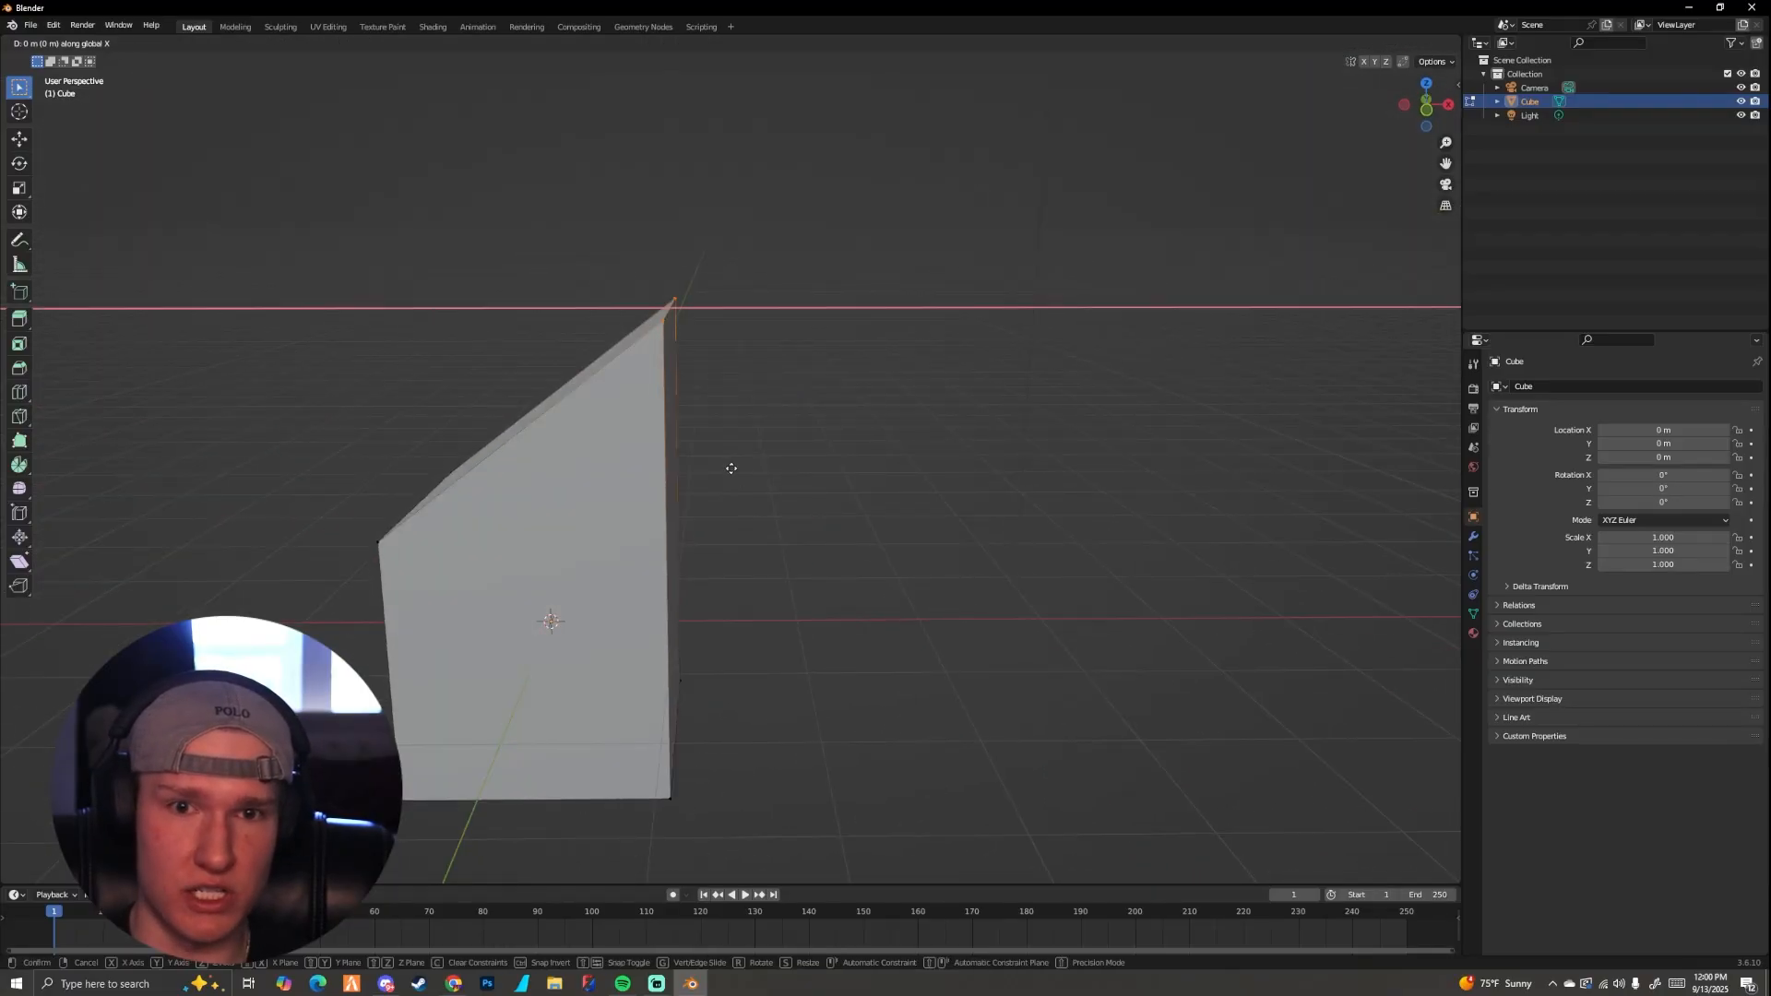
key(y)
click(1052, 447)
key(ctrl+z)
Step: Move the two raised vertices outward again, constrained to the global X axis
key(g)
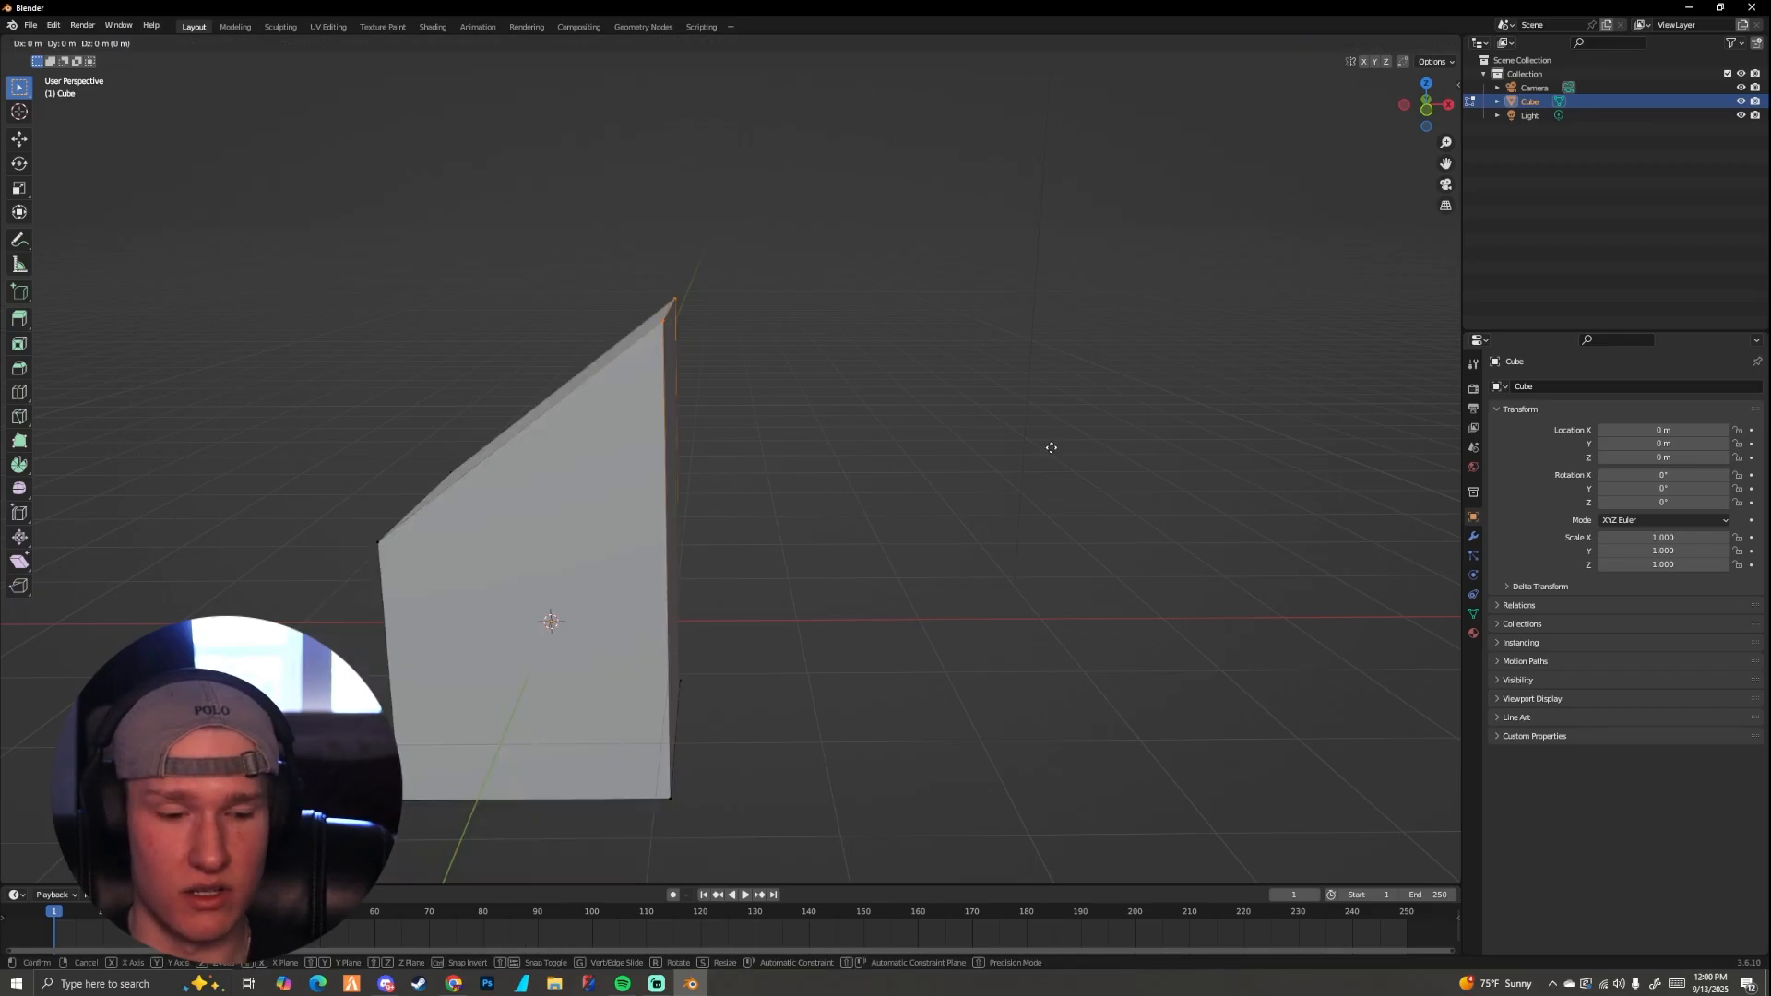
key(x)
click(1296, 459)
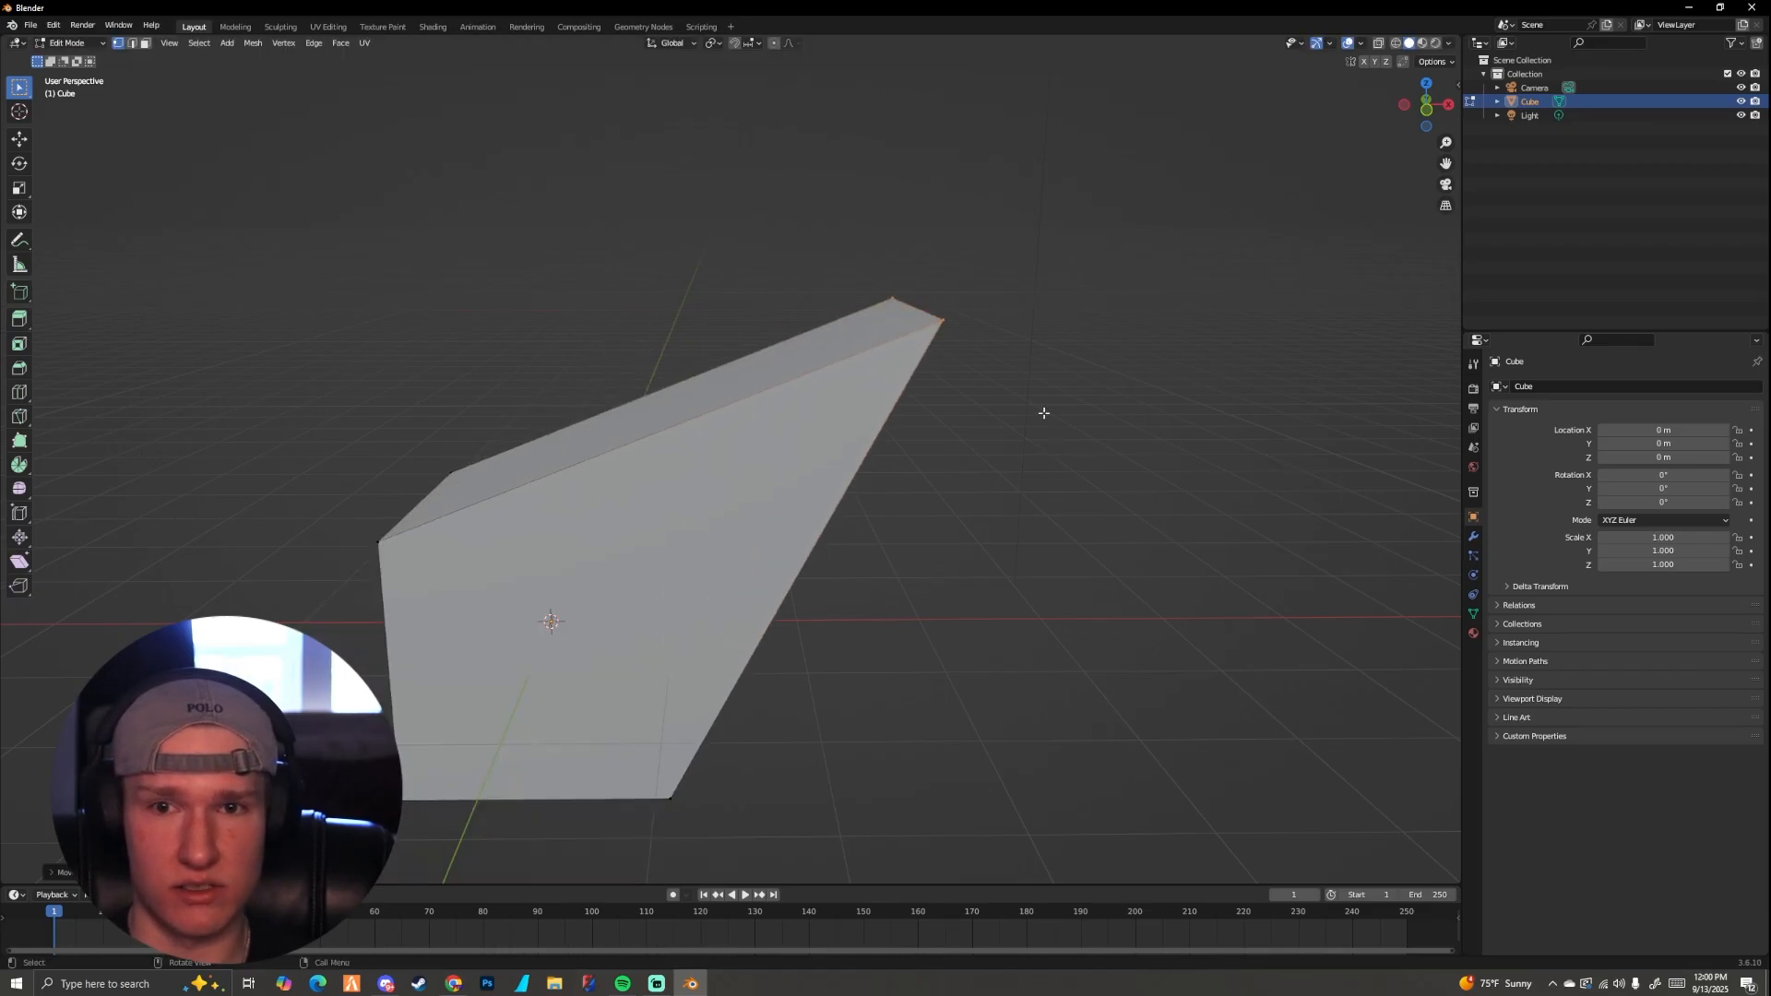
Step: Switch a move of the two vertices from the X to the Z axis, and undo all moves to restore the cube
key(g)
key(x)
key(z)
click(1024, 221)
key(ctrl+z)
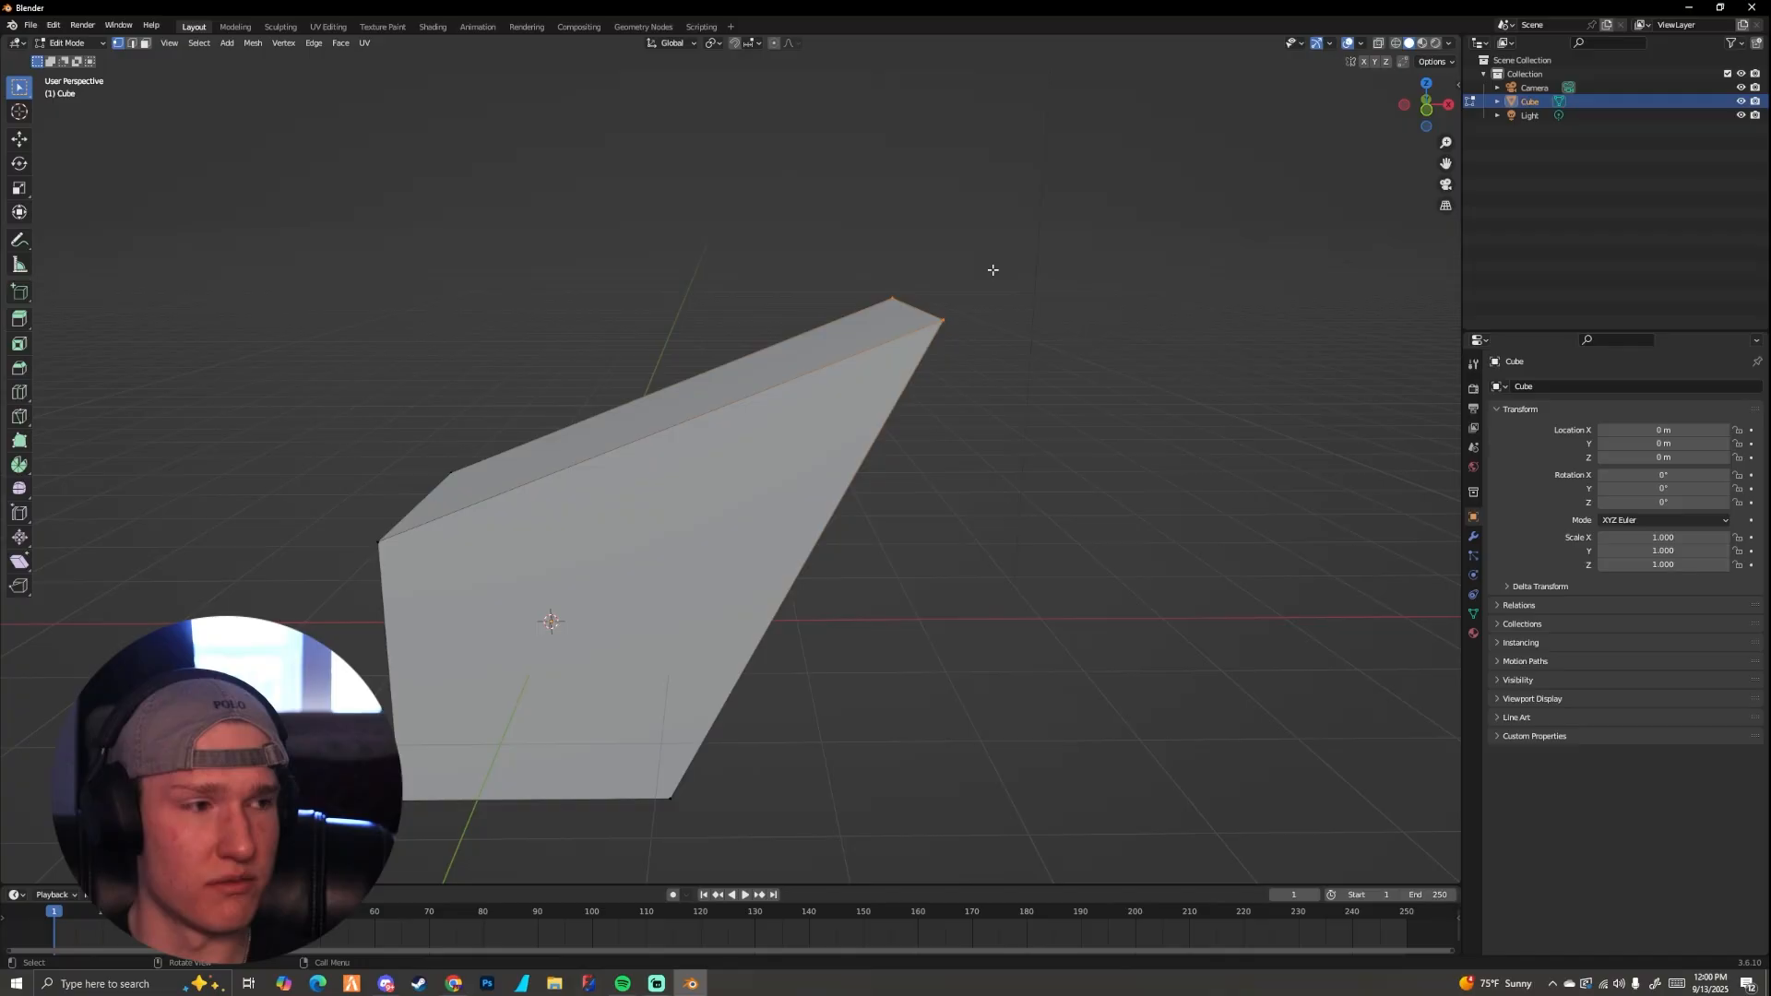
key(ctrl+z)
key(ctrl+z)
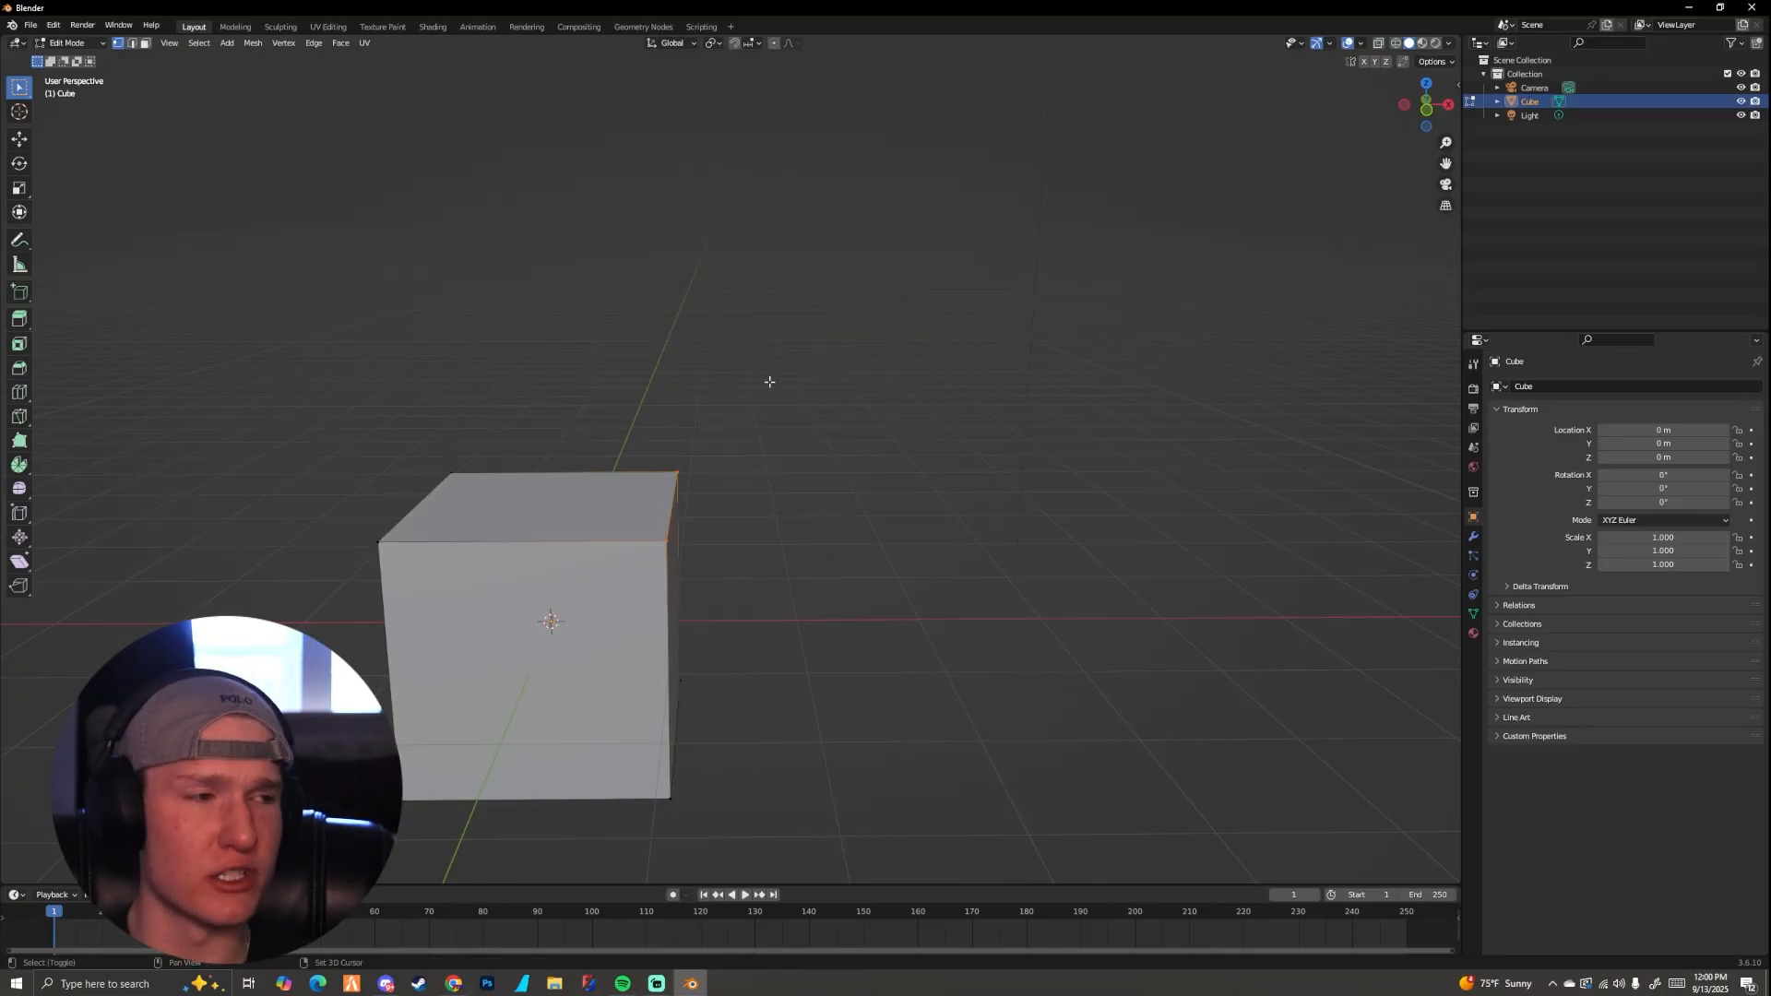
Step: Change to edge selection mode and select one top edge of the cube
middle_drag(767, 379, 625, 391)
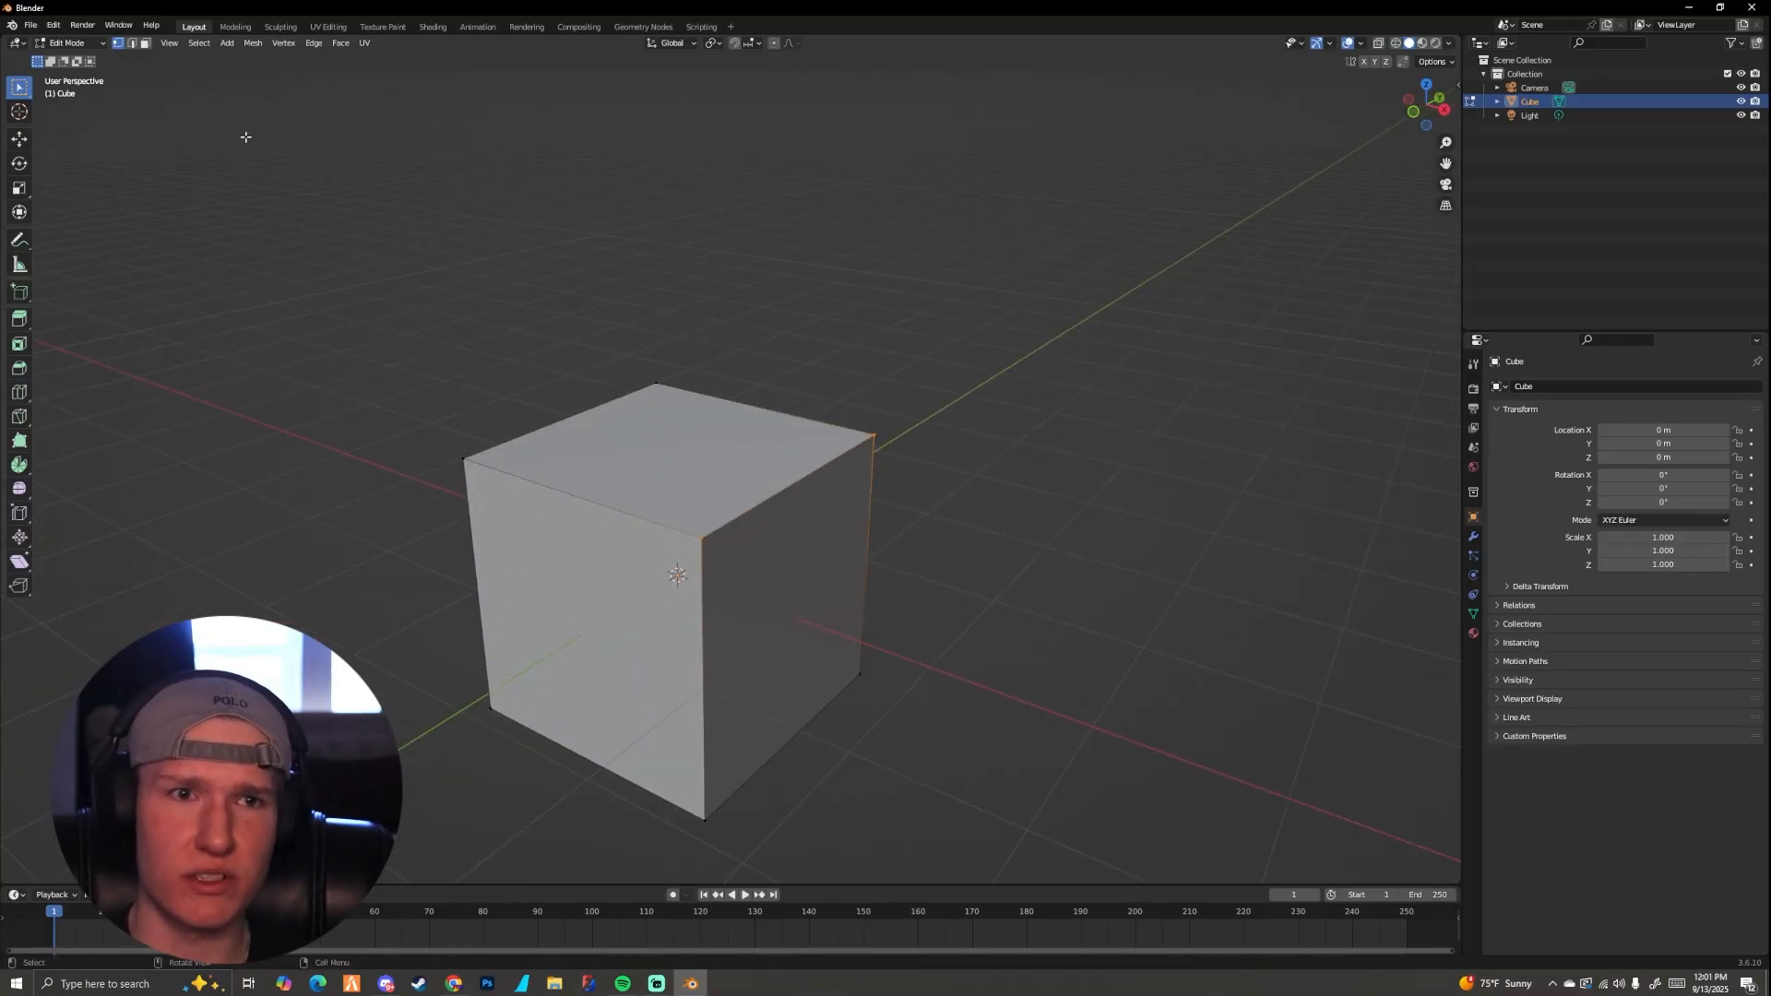
click(132, 43)
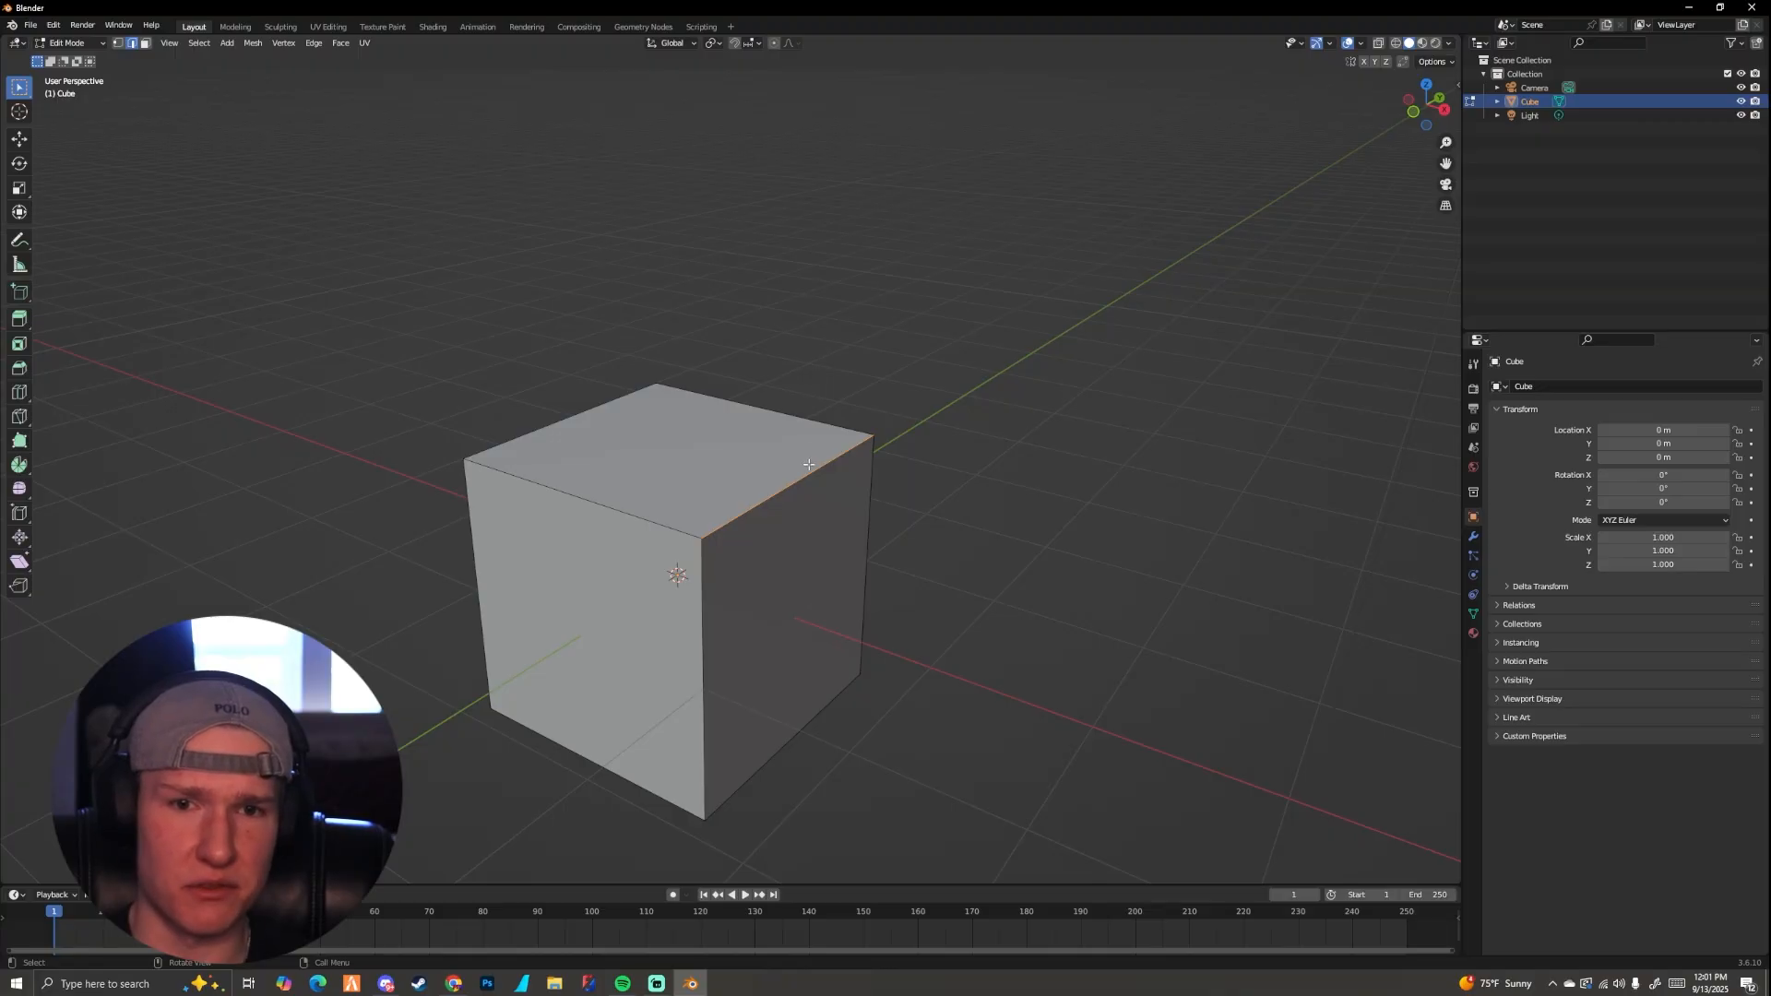
mouse_move(729, 473)
middle_down()
mouse_move(786, 470)
mouse_move(739, 482)
middle_up()
click(654, 508)
Step: Raise the selected top edge along the global Z axis, and undo the move
mouse_move(653, 444)
middle_down()
mouse_move(614, 450)
mouse_move(680, 593)
mouse_move(682, 426)
middle_up()
key(z)
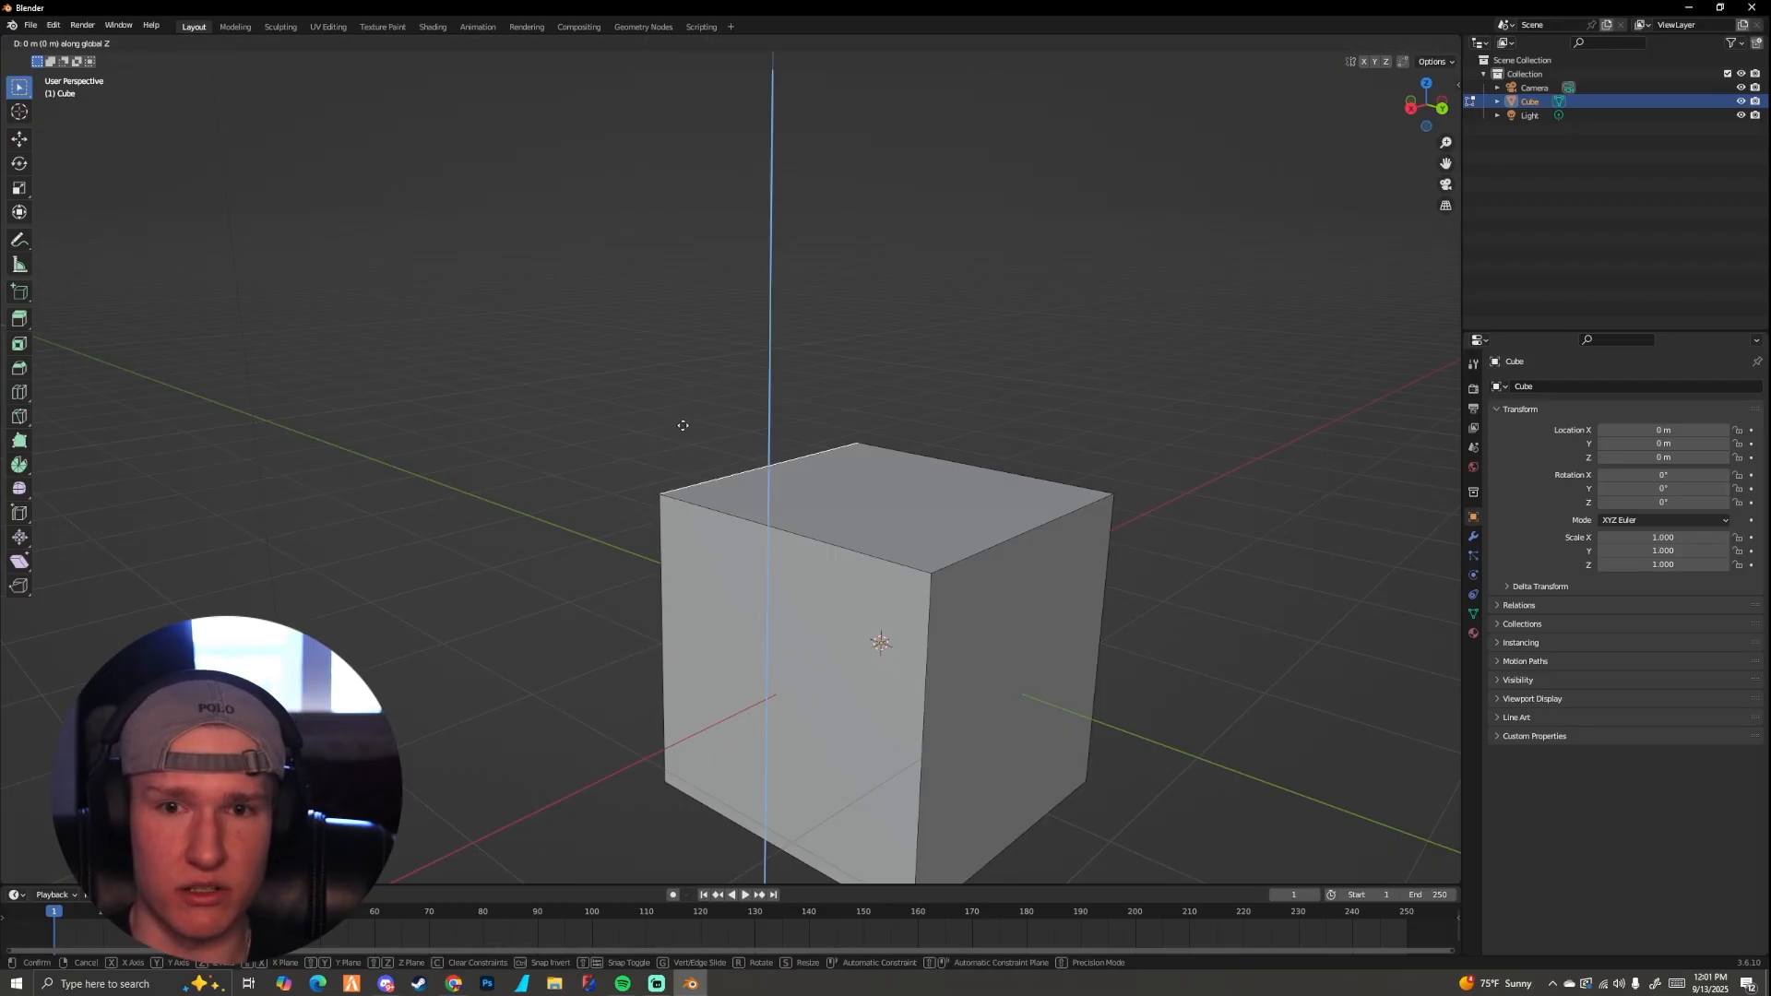
click(806, 396)
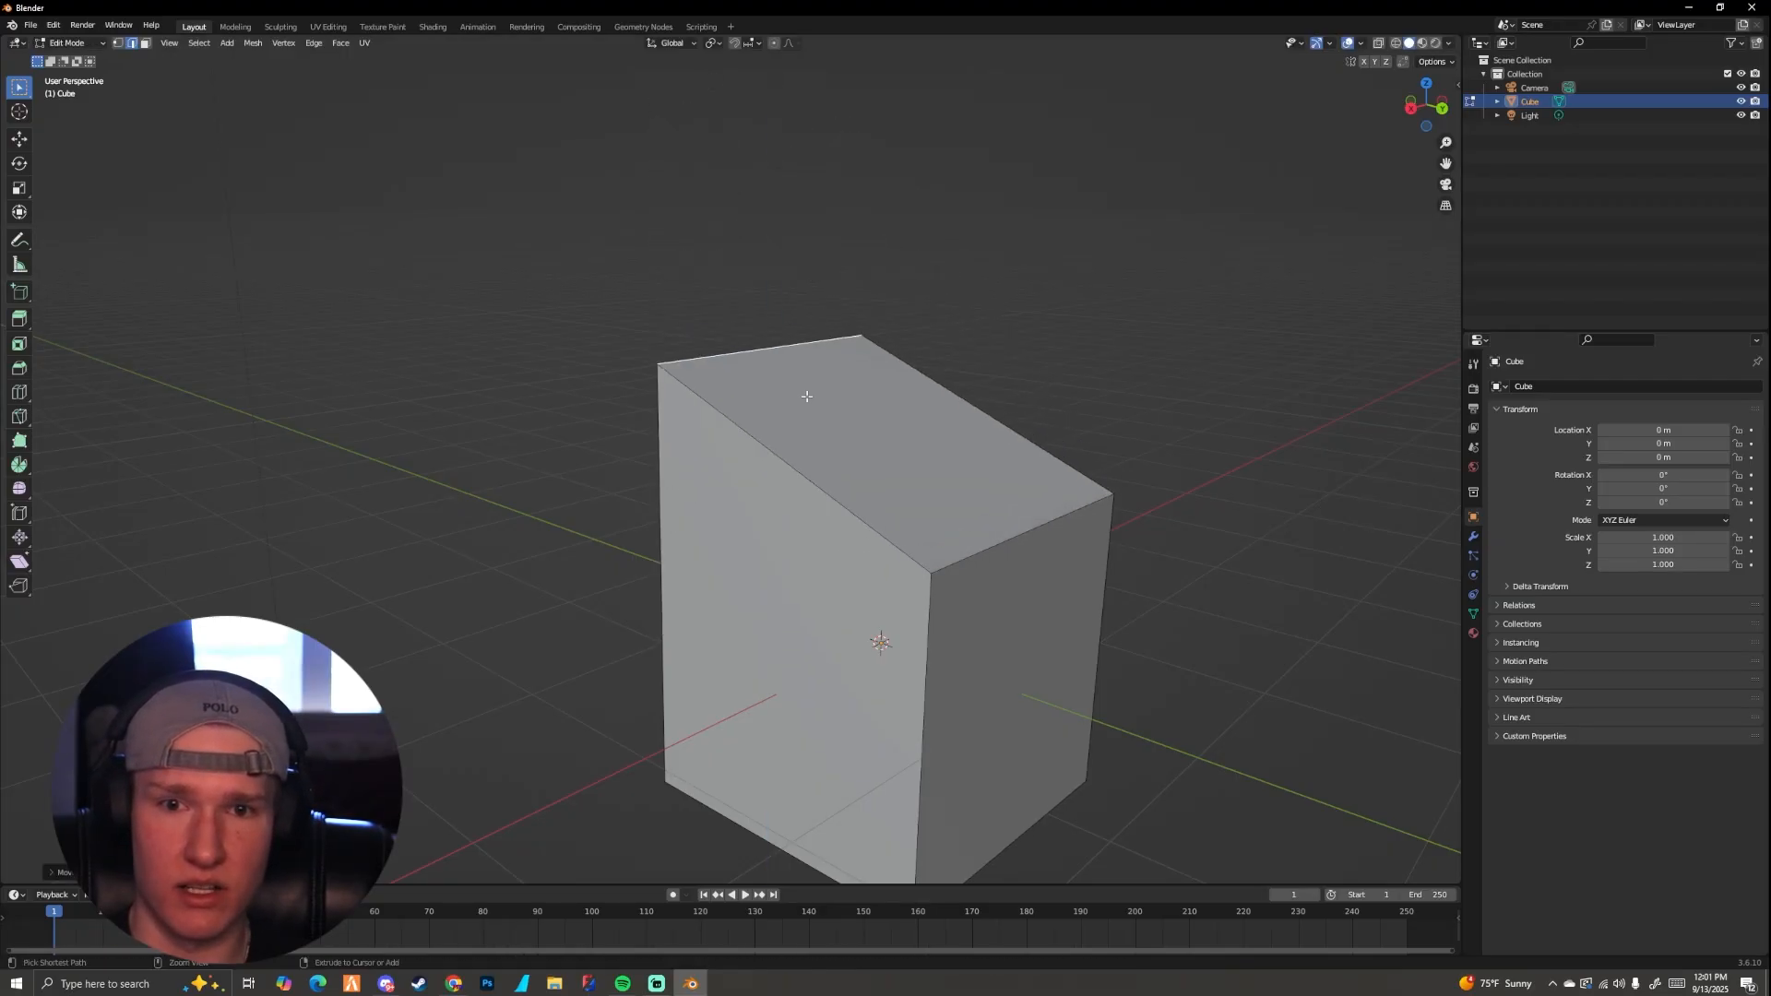
key(ctrl+z)
Step: Select a top side edge of the cube, raise it about 0.92 m along the global Z axis, and undo the move
scroll(790, 430, down, 5)
middle_drag(791, 431, 894, 451)
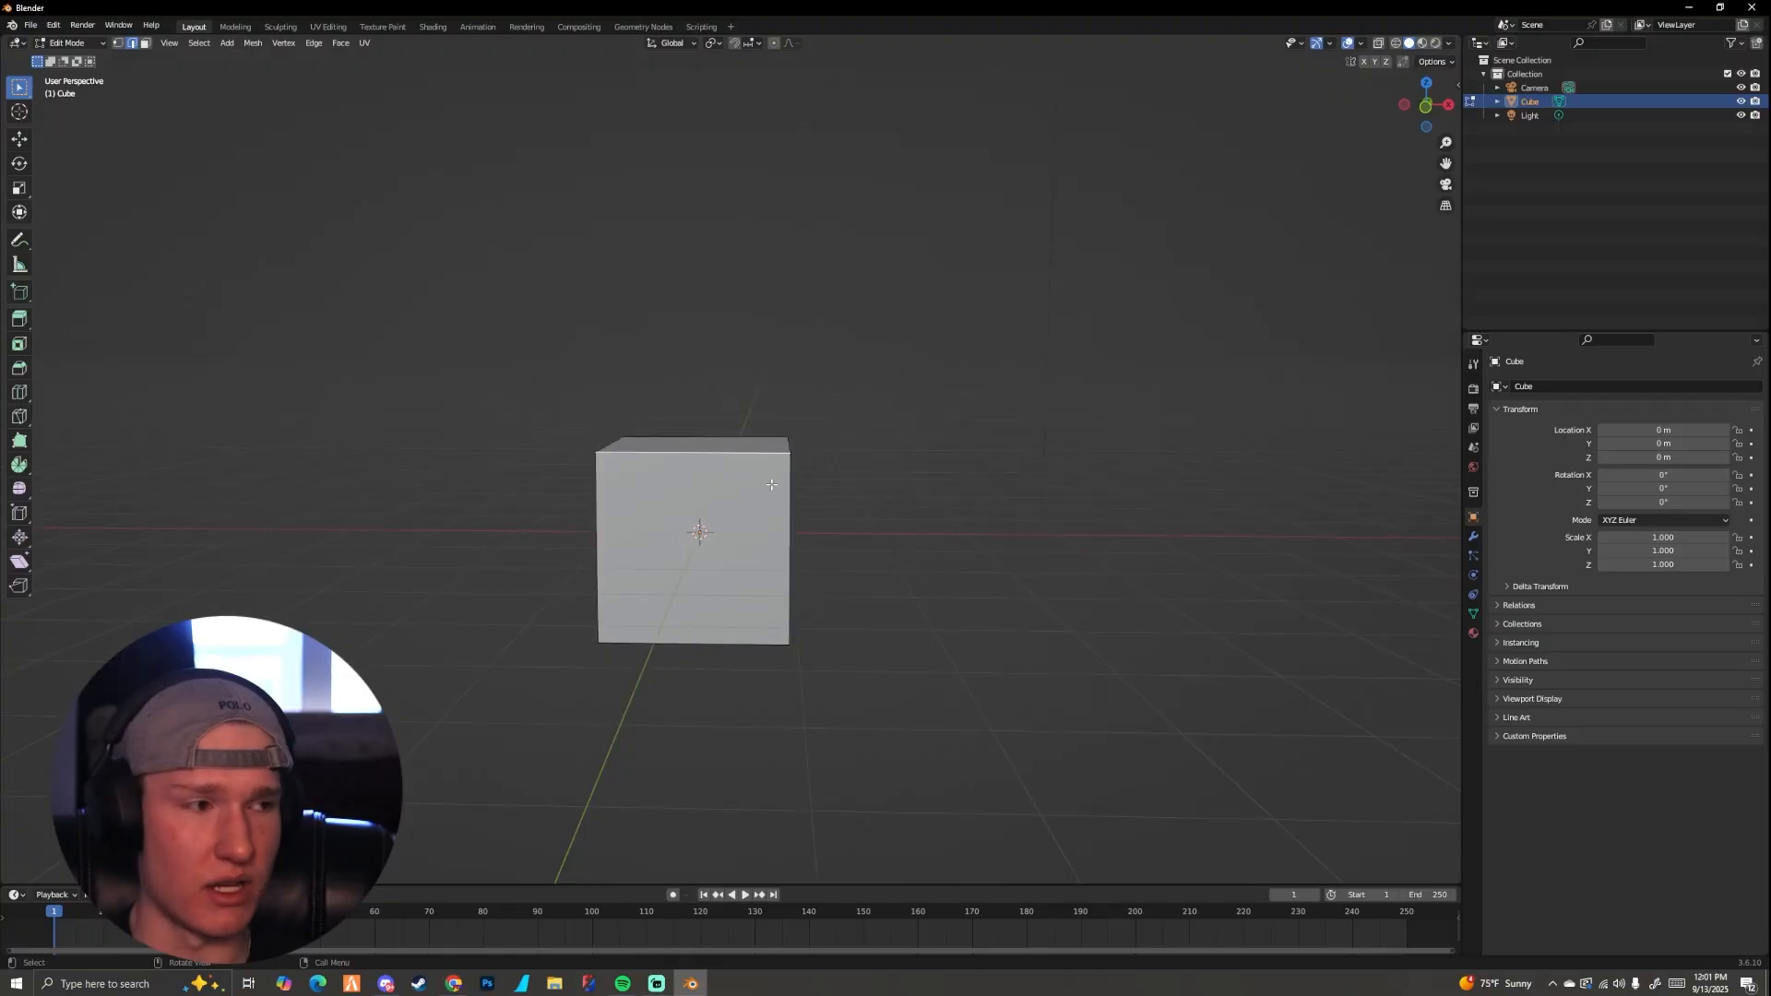
middle_drag(777, 509, 720, 534)
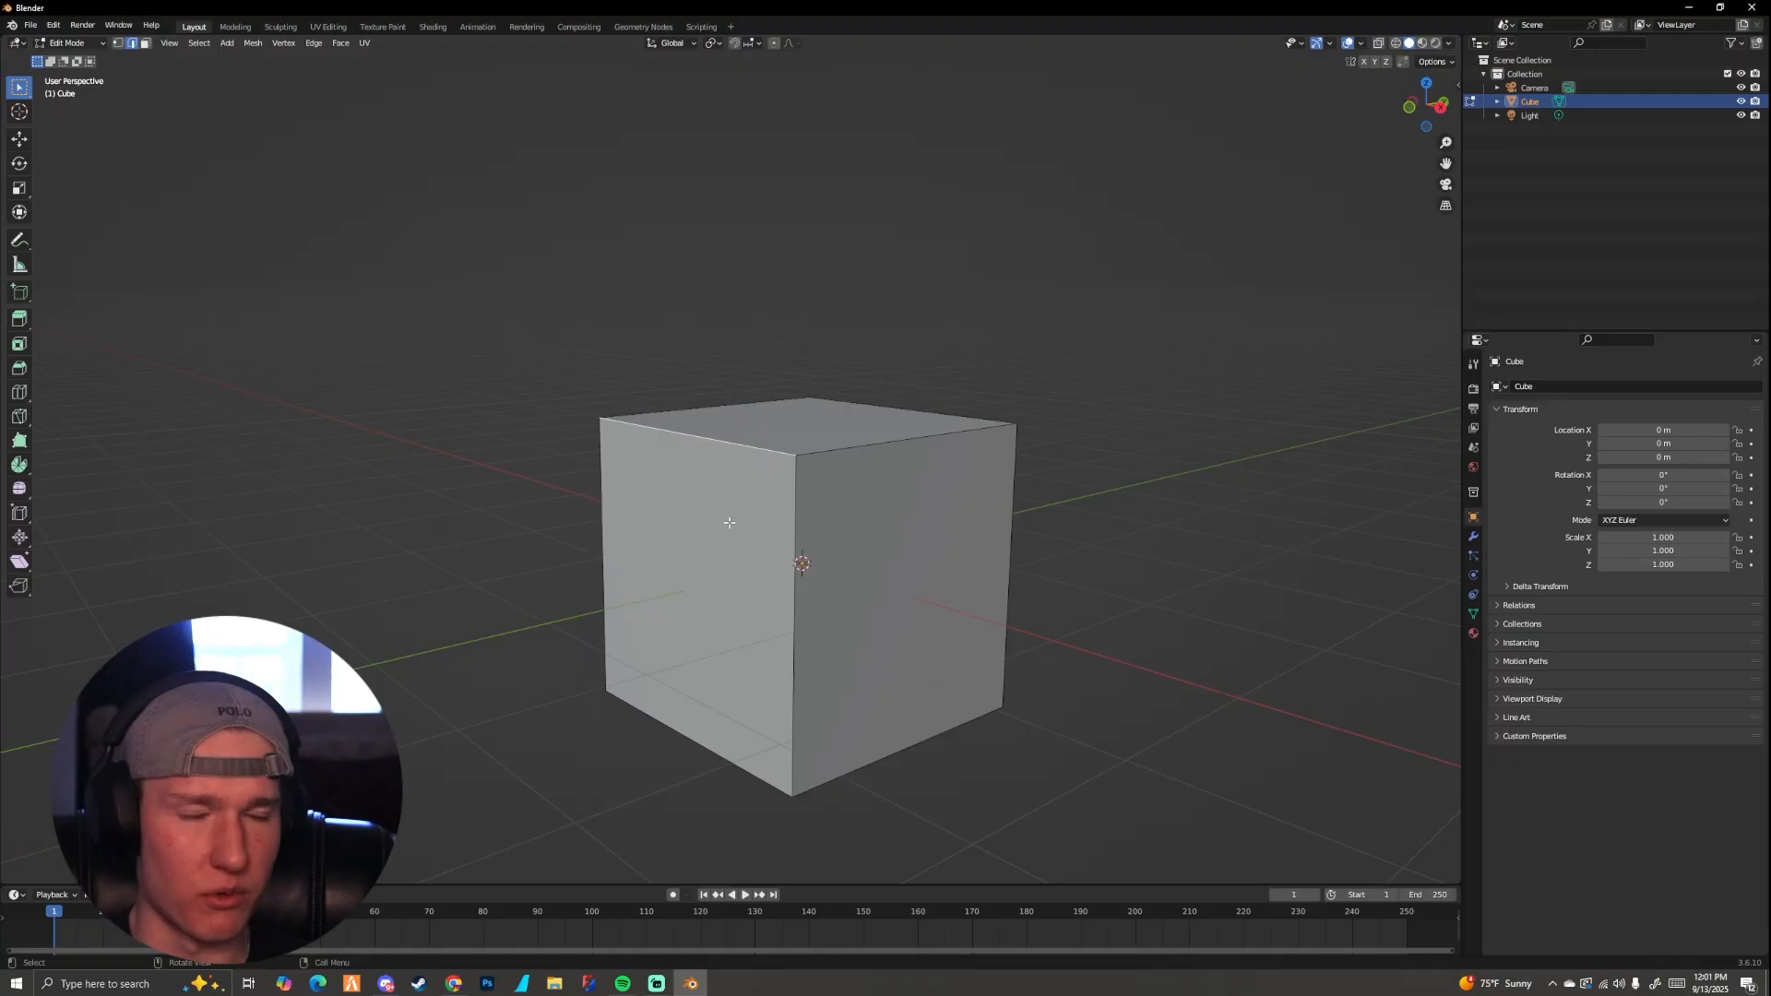
mouse_move(761, 461)
middle_down()
mouse_move(711, 482)
mouse_move(758, 469)
mouse_move(728, 458)
middle_up()
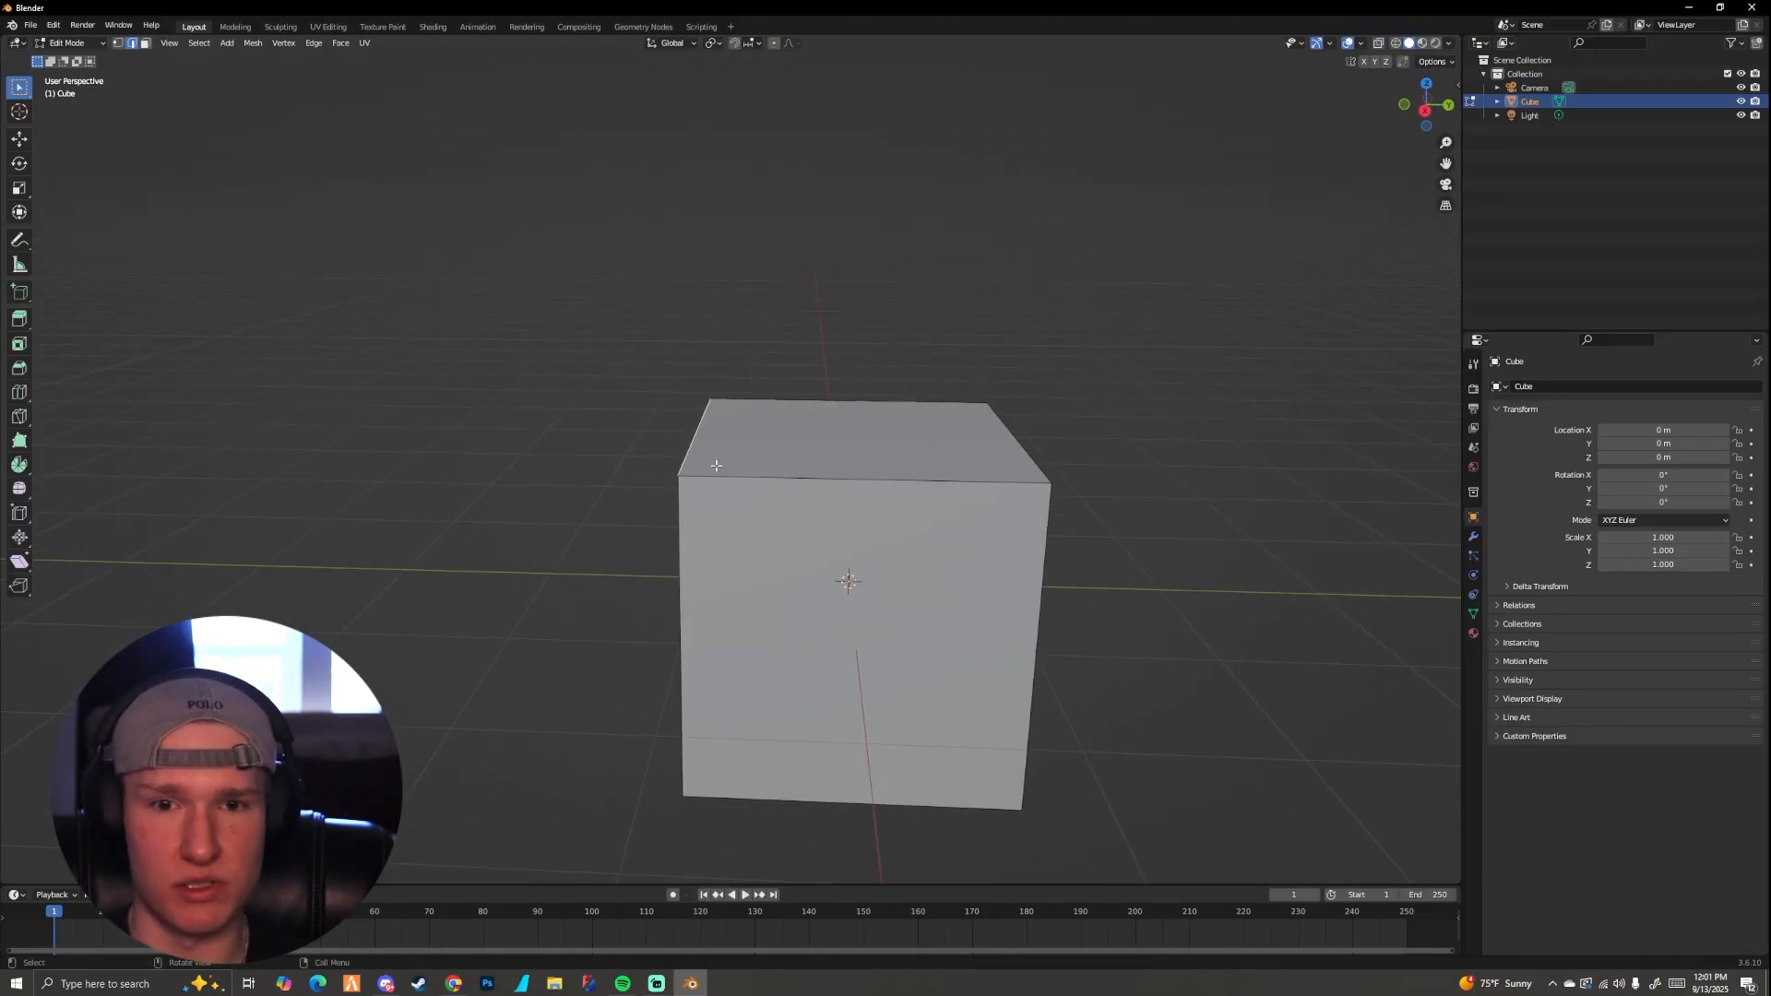
click(693, 476)
key(g)
key(z)
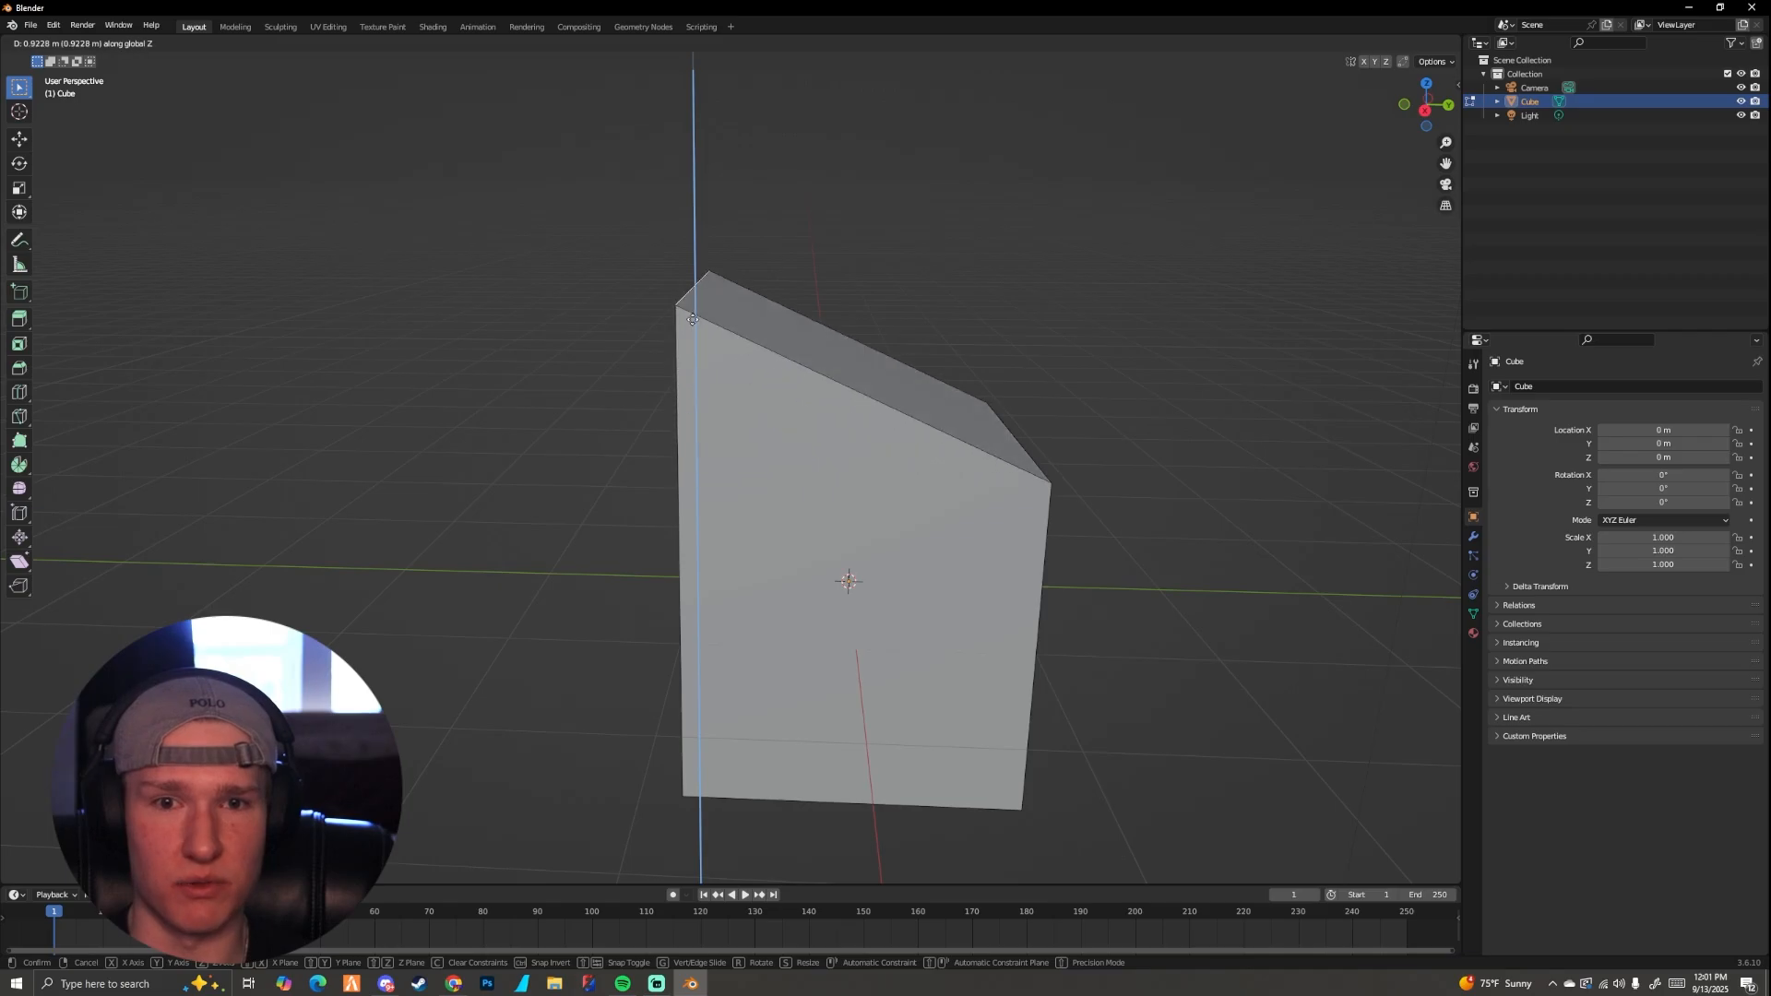
click(693, 319)
middle_drag(693, 319, 743, 418)
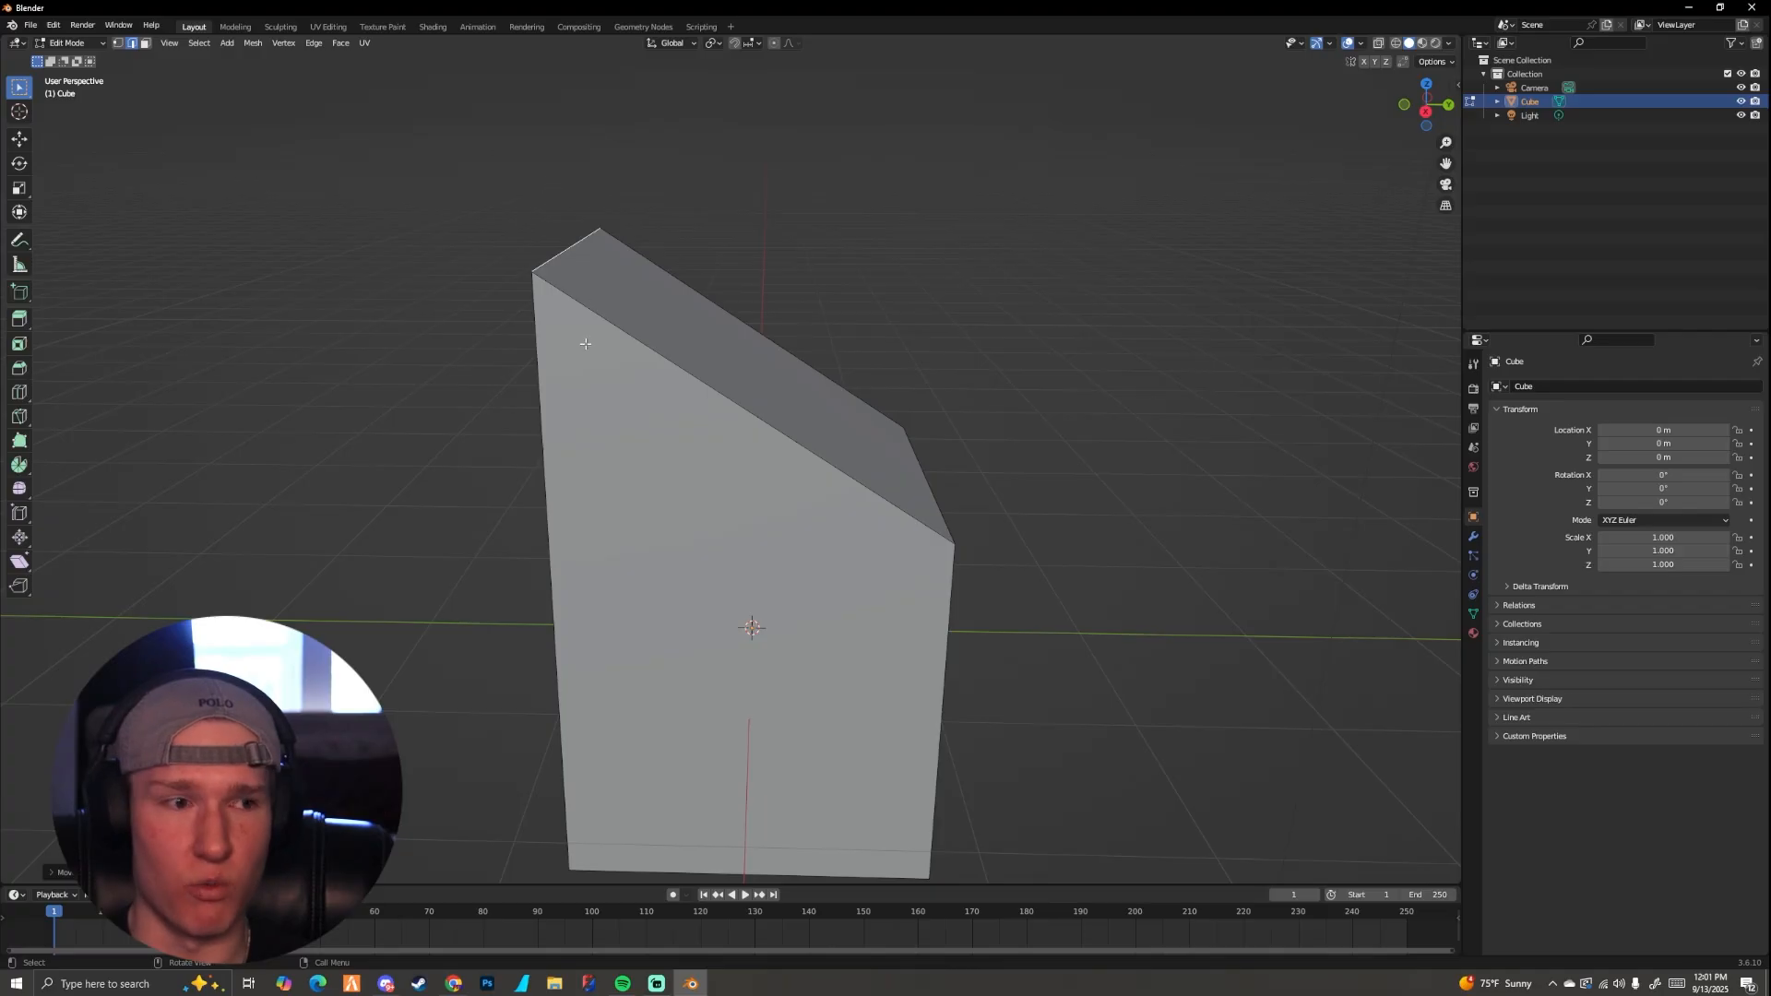
key(ctrl+z)
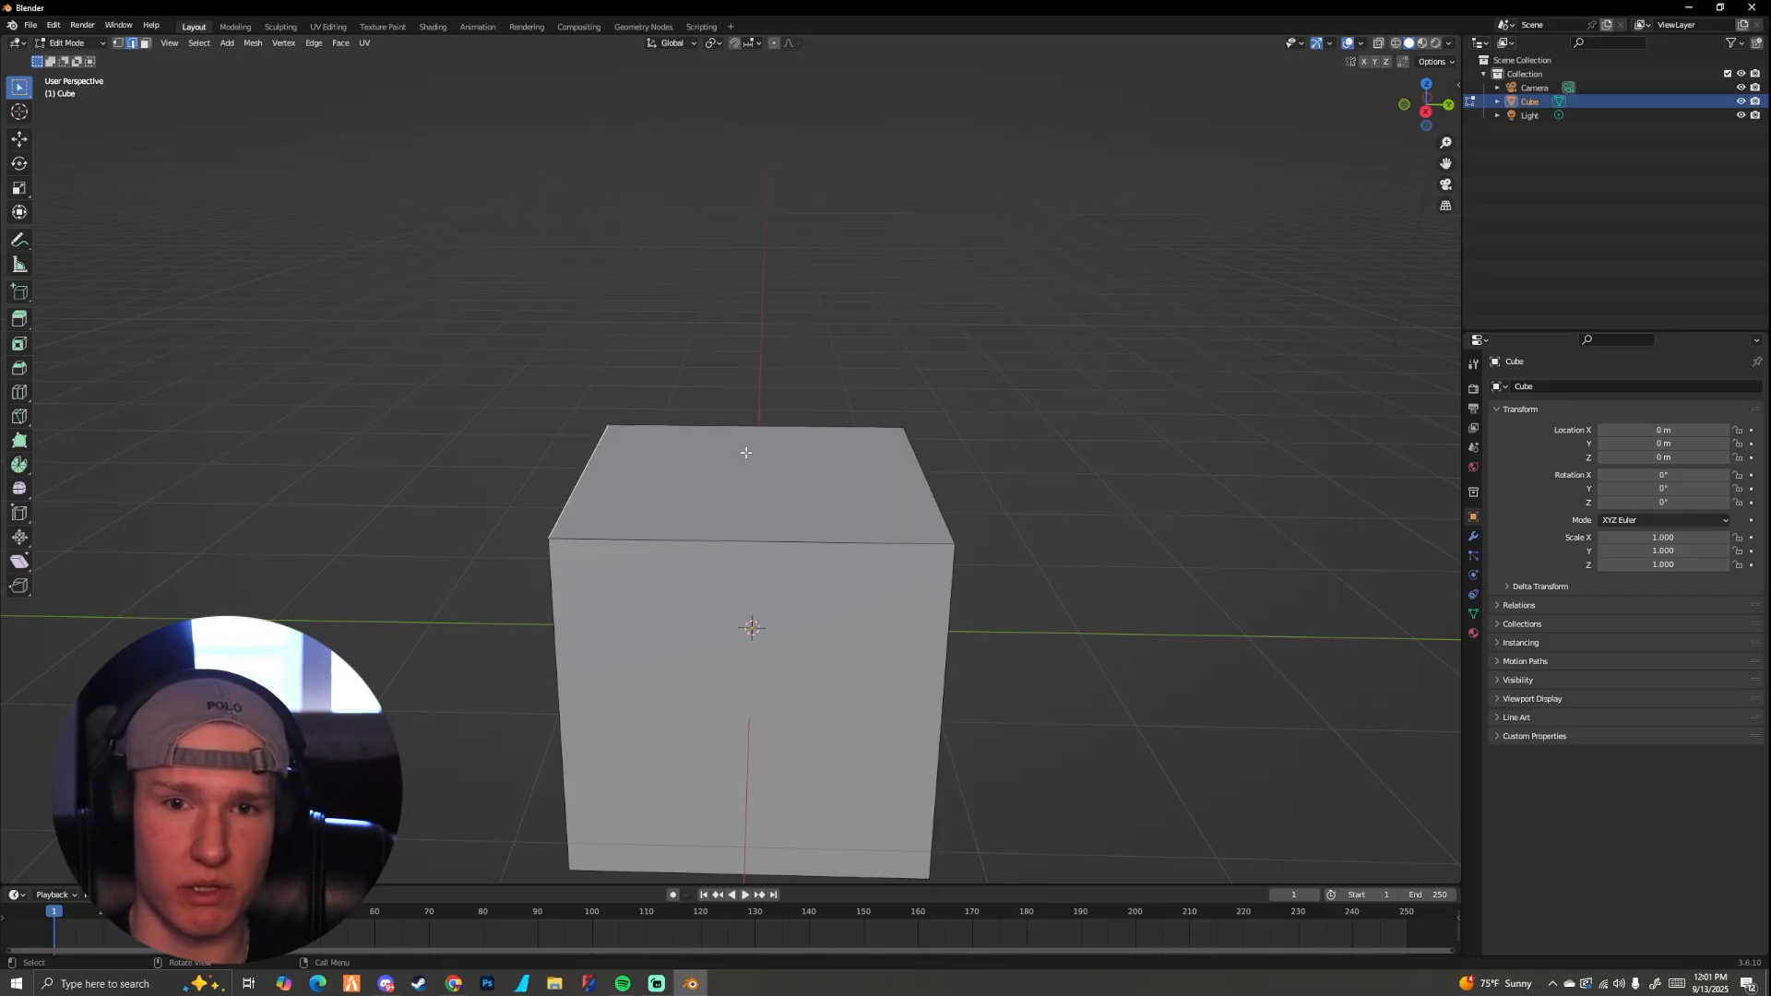
Step: Change to face selection mode and select the cube's top face
middle_drag(746, 453, 665, 389)
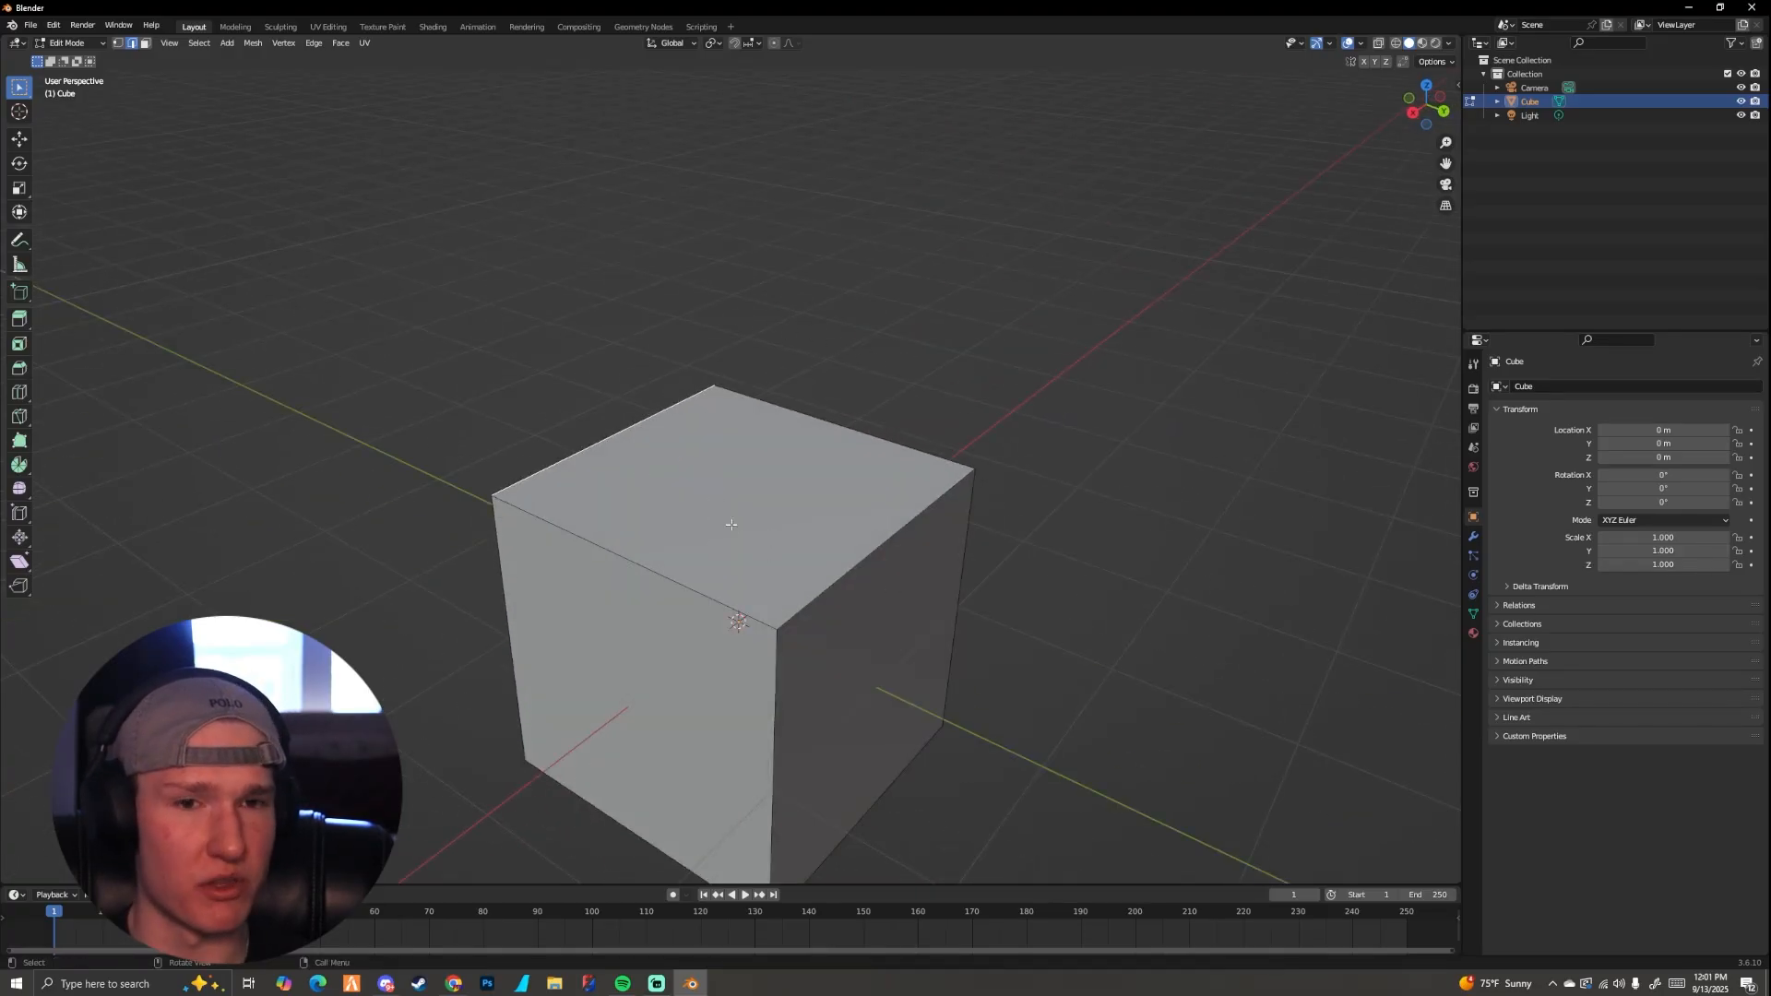
middle_drag(716, 489, 689, 434)
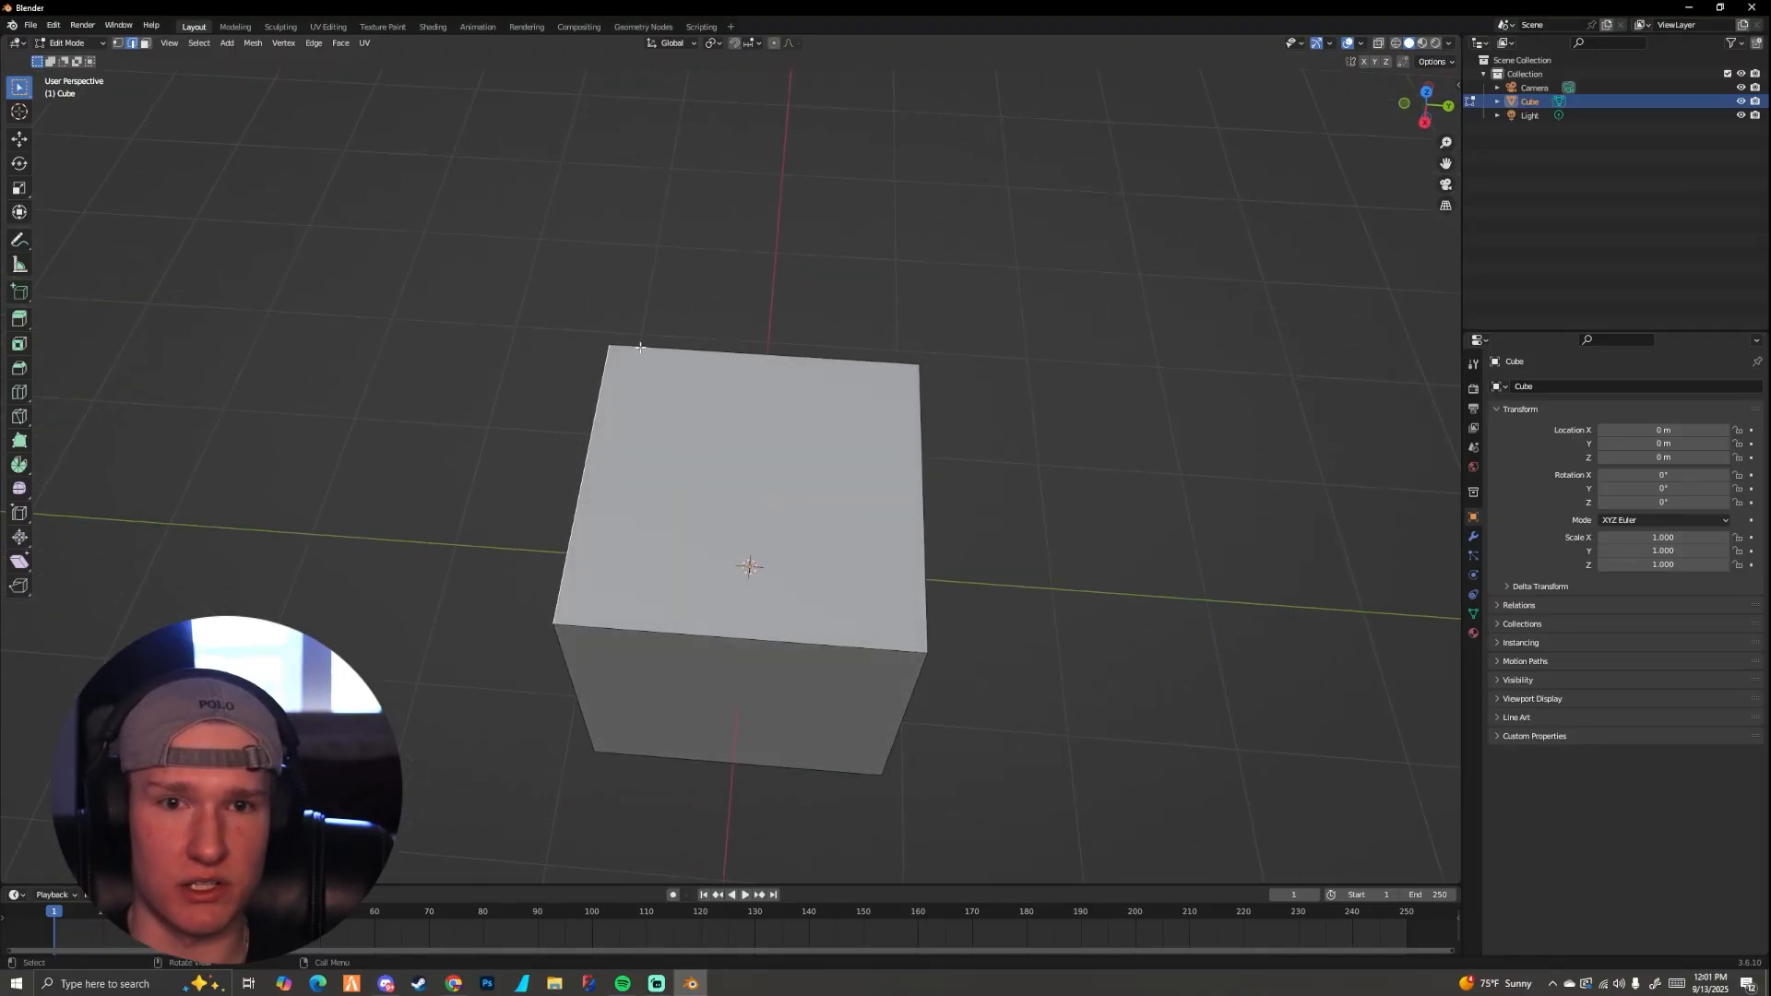
click(145, 43)
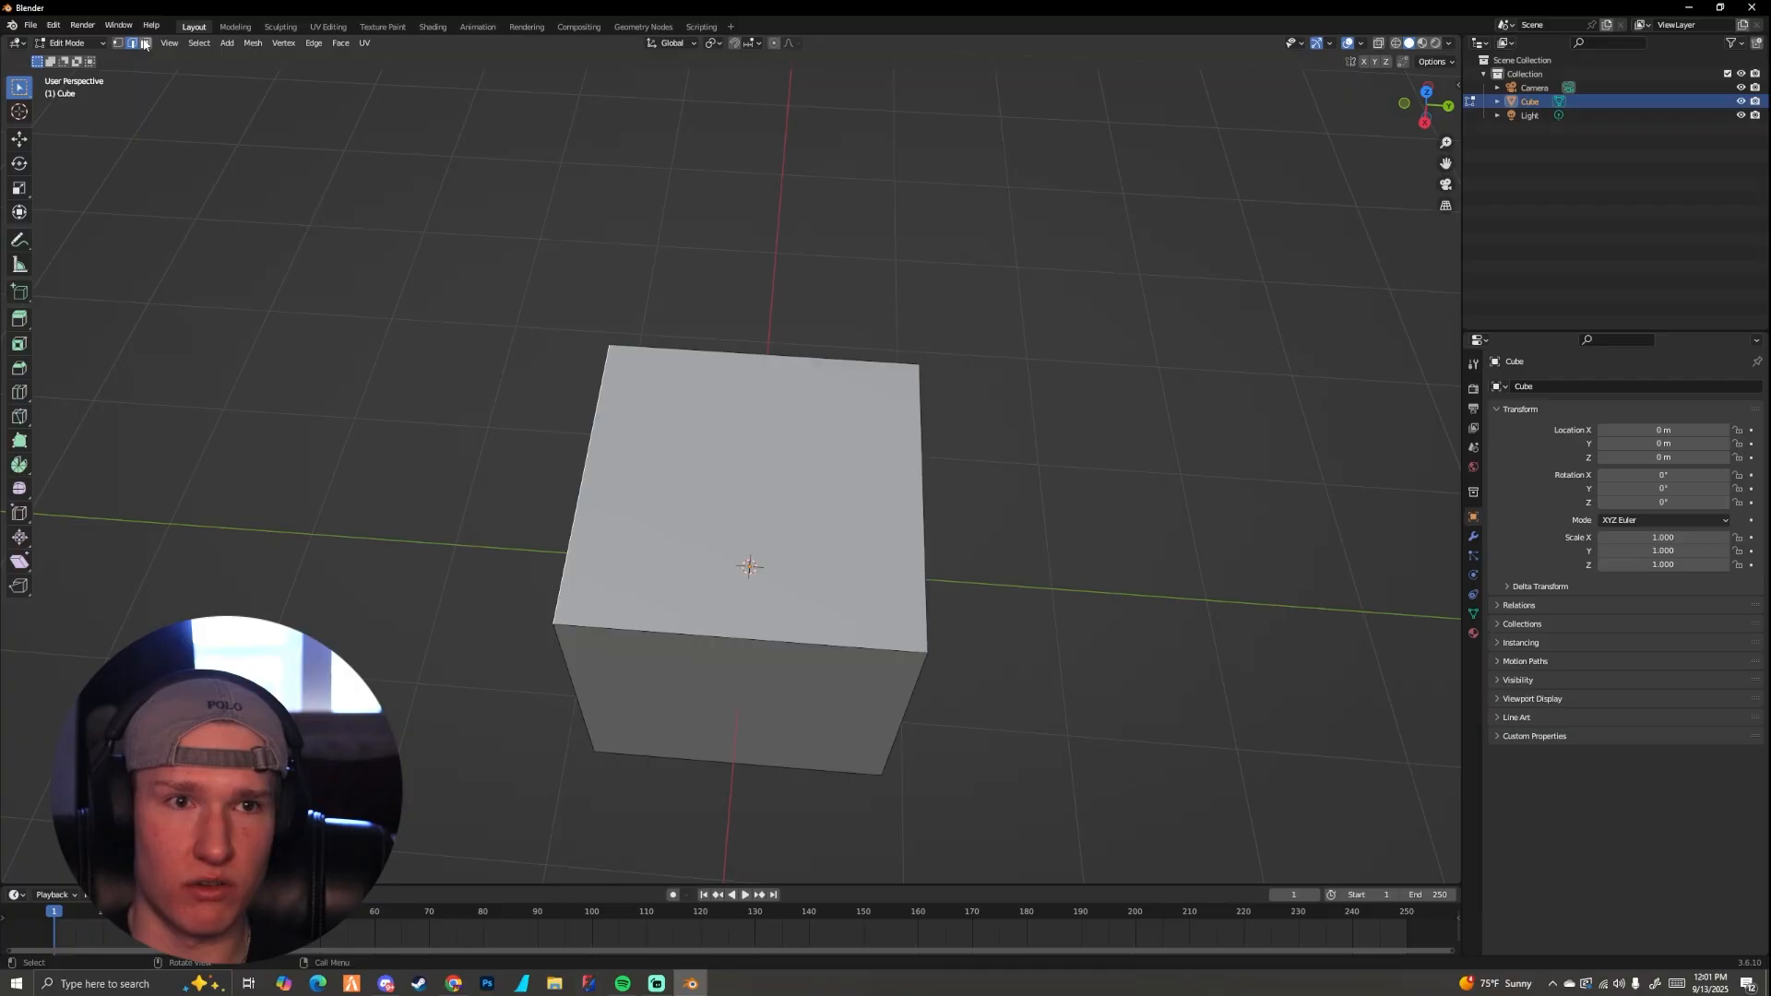
click(733, 433)
middle_drag(734, 432, 754, 487)
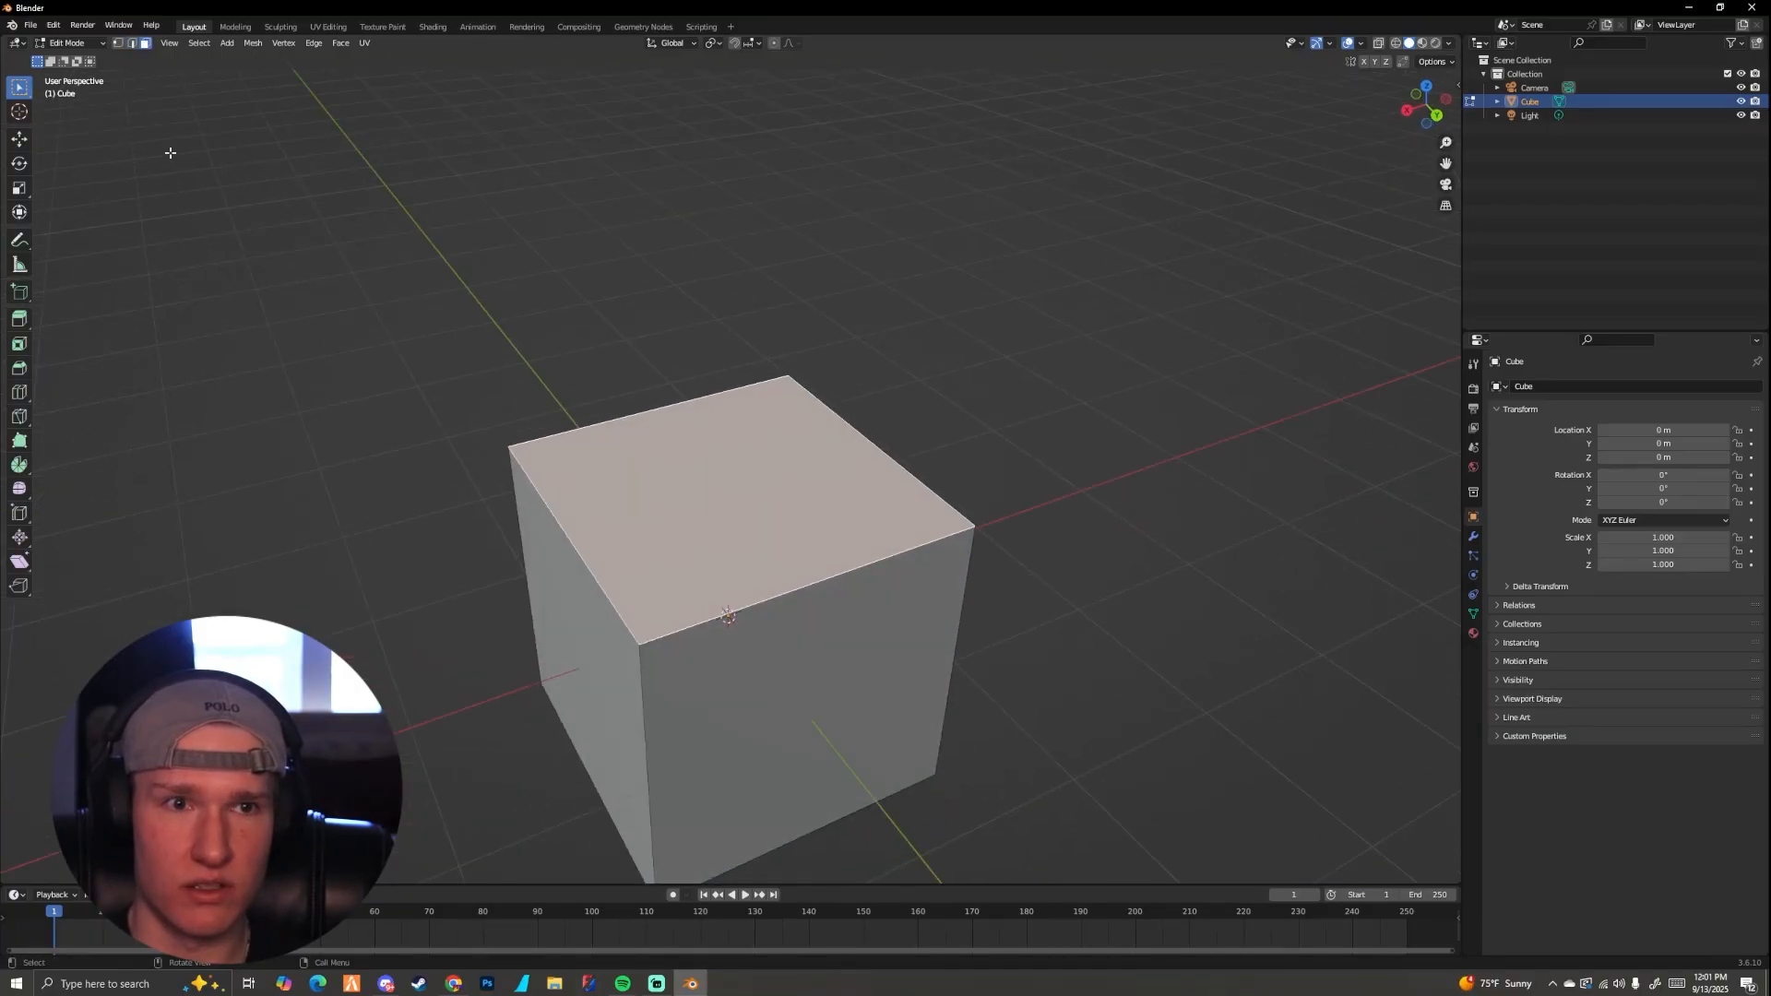
Step: Try extruding the cube's near side face outward along its normal, and cancel the extrusion
key(e)
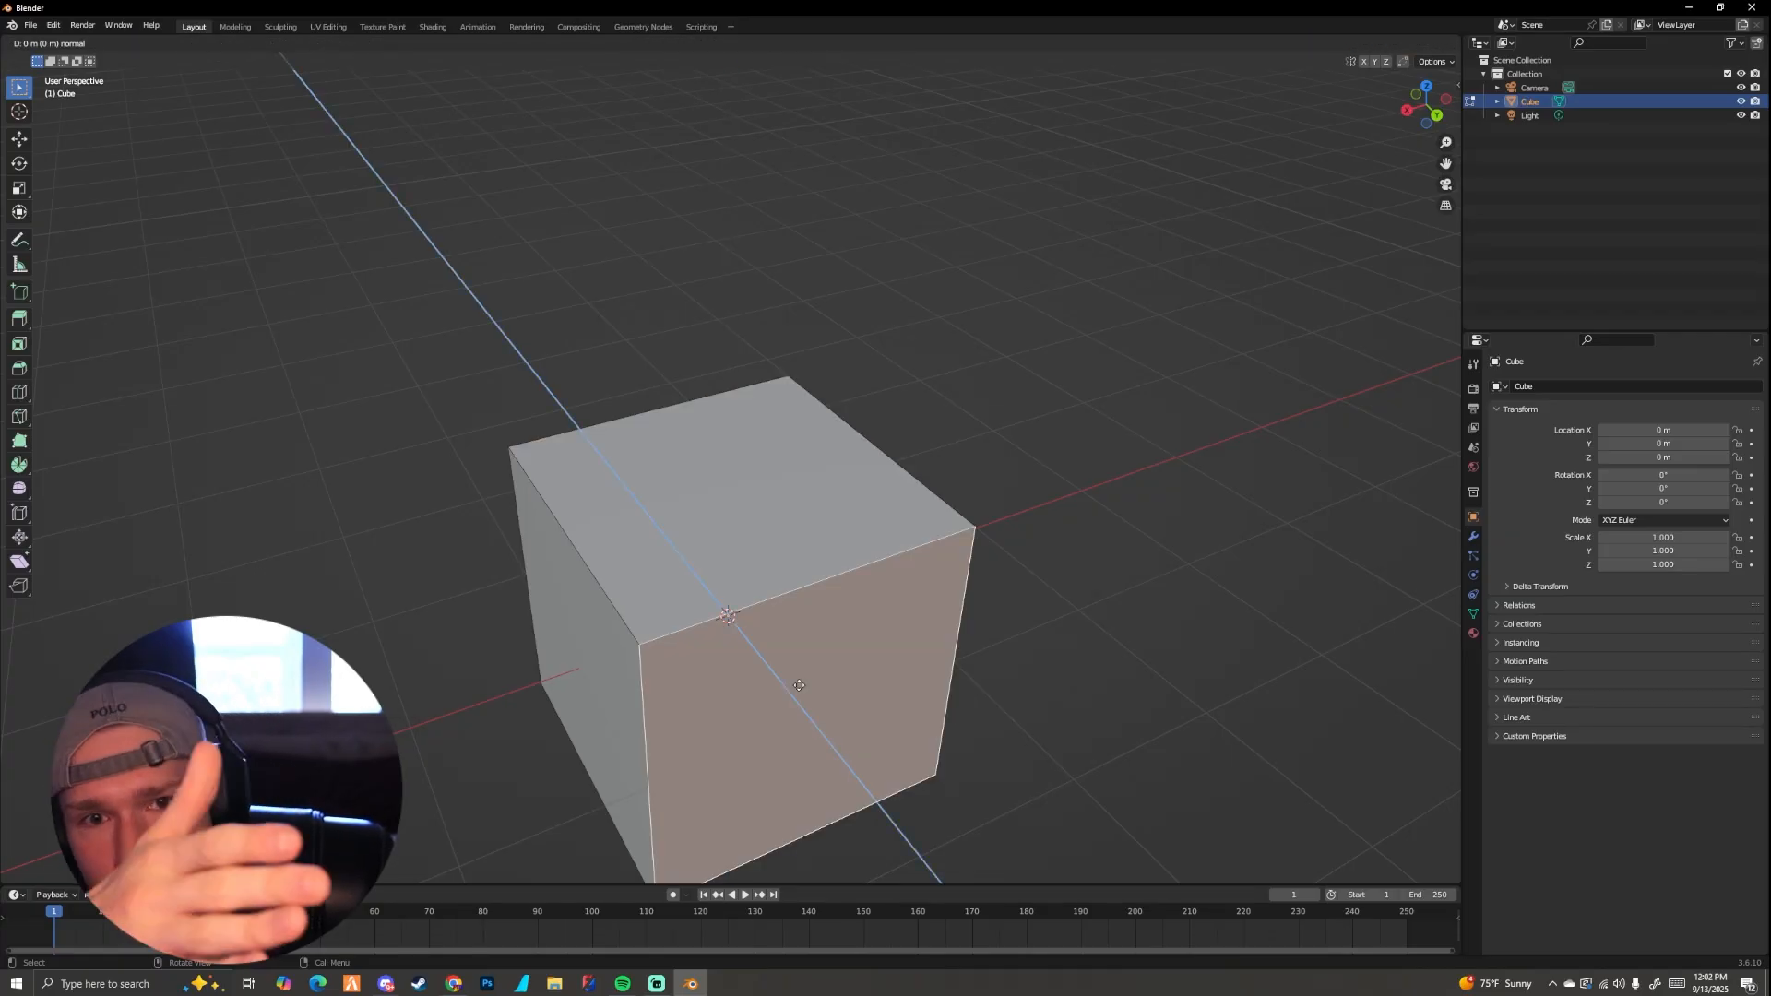
drag(799, 685, 1061, 776)
right_click(1060, 776)
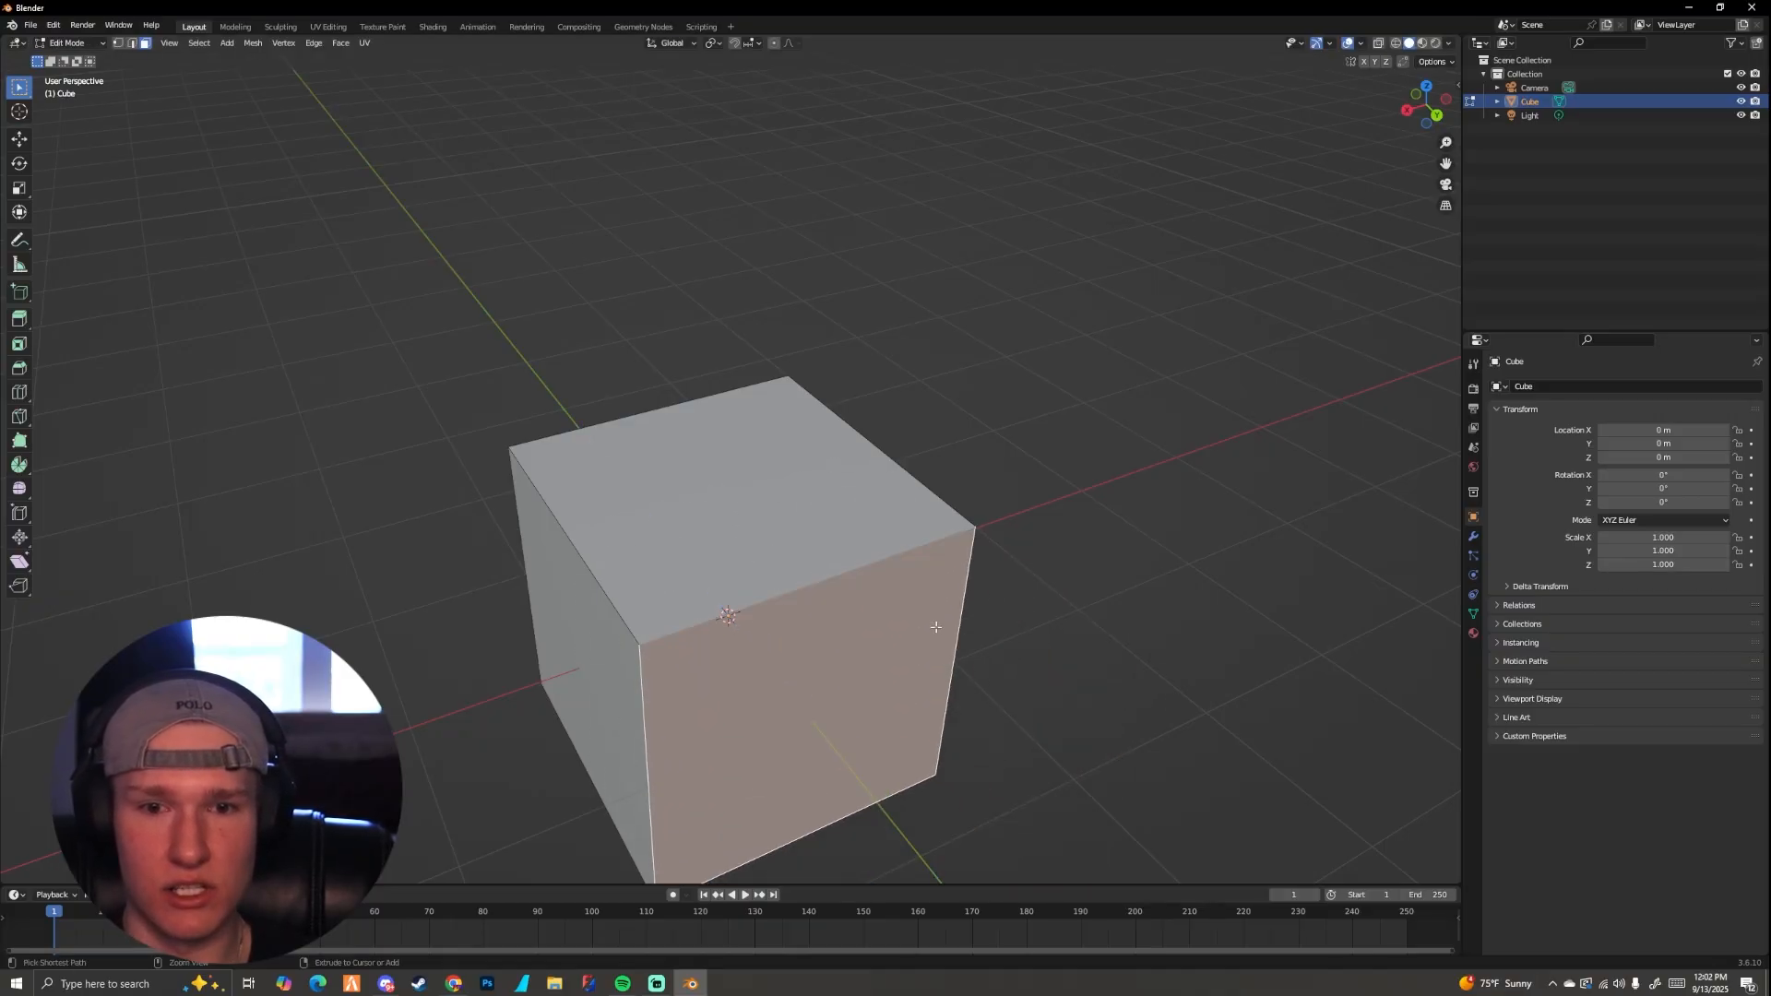
Step: Select the cube's top face, try extruding it off its normal direction, and undo the result
click(796, 560)
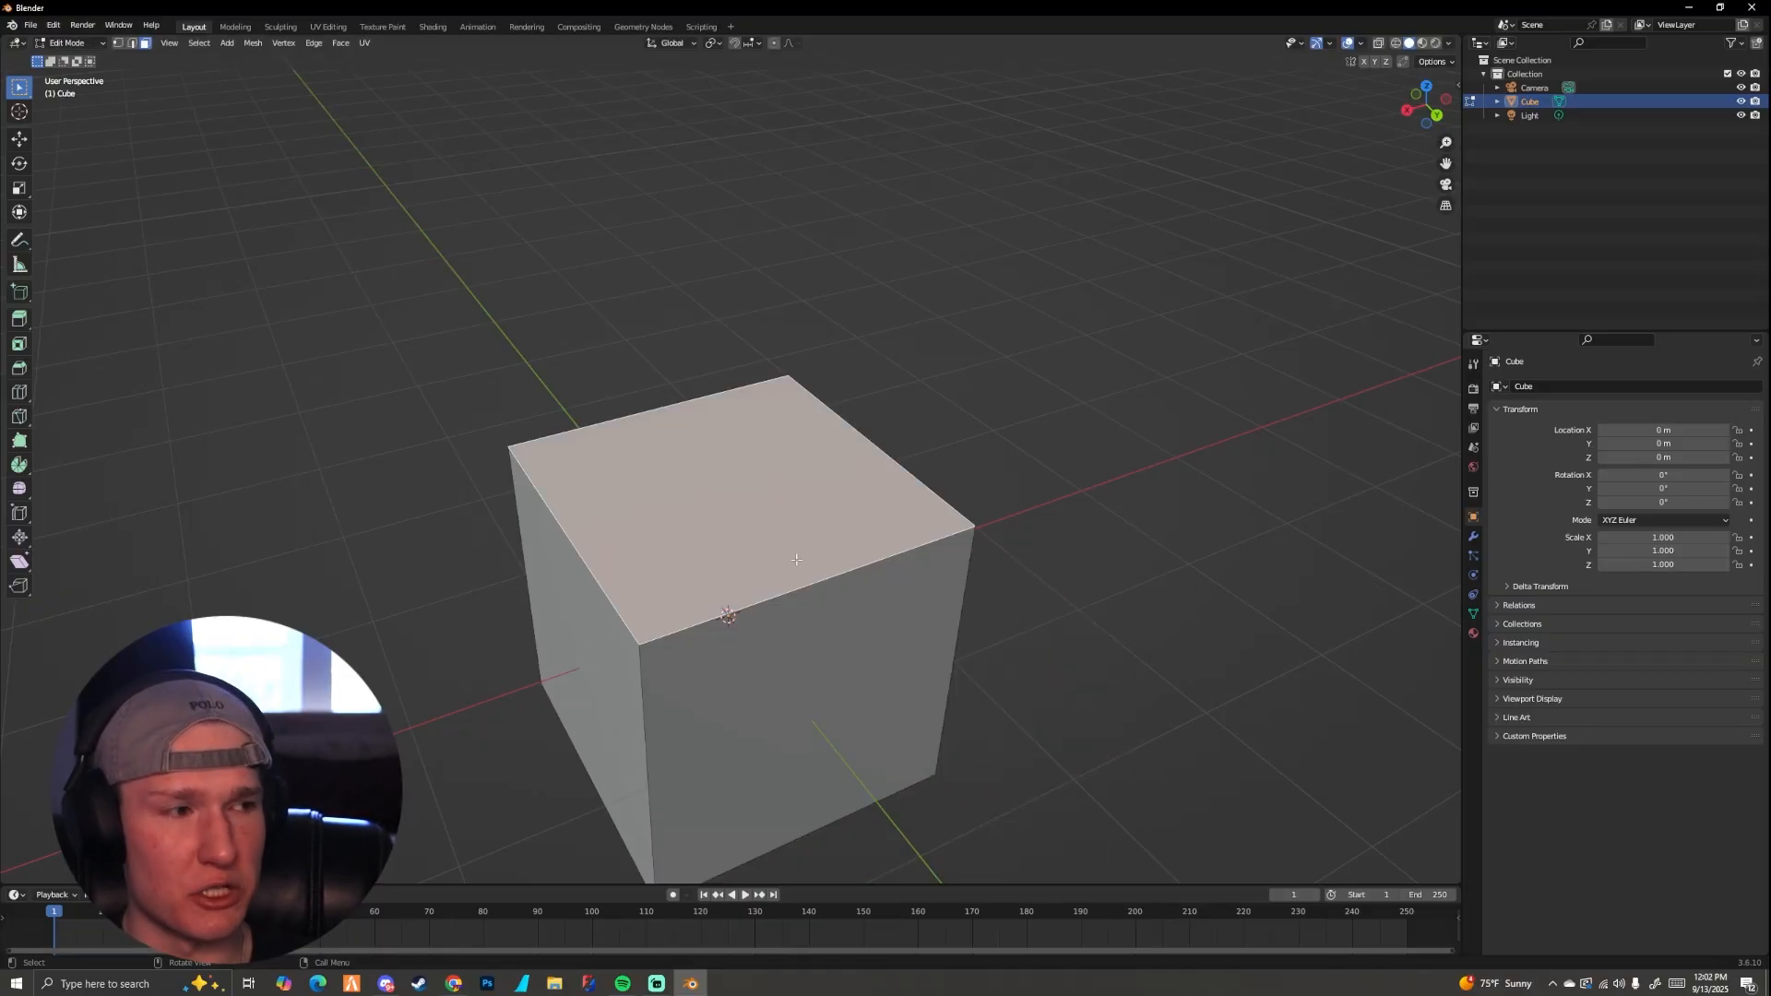
key(e)
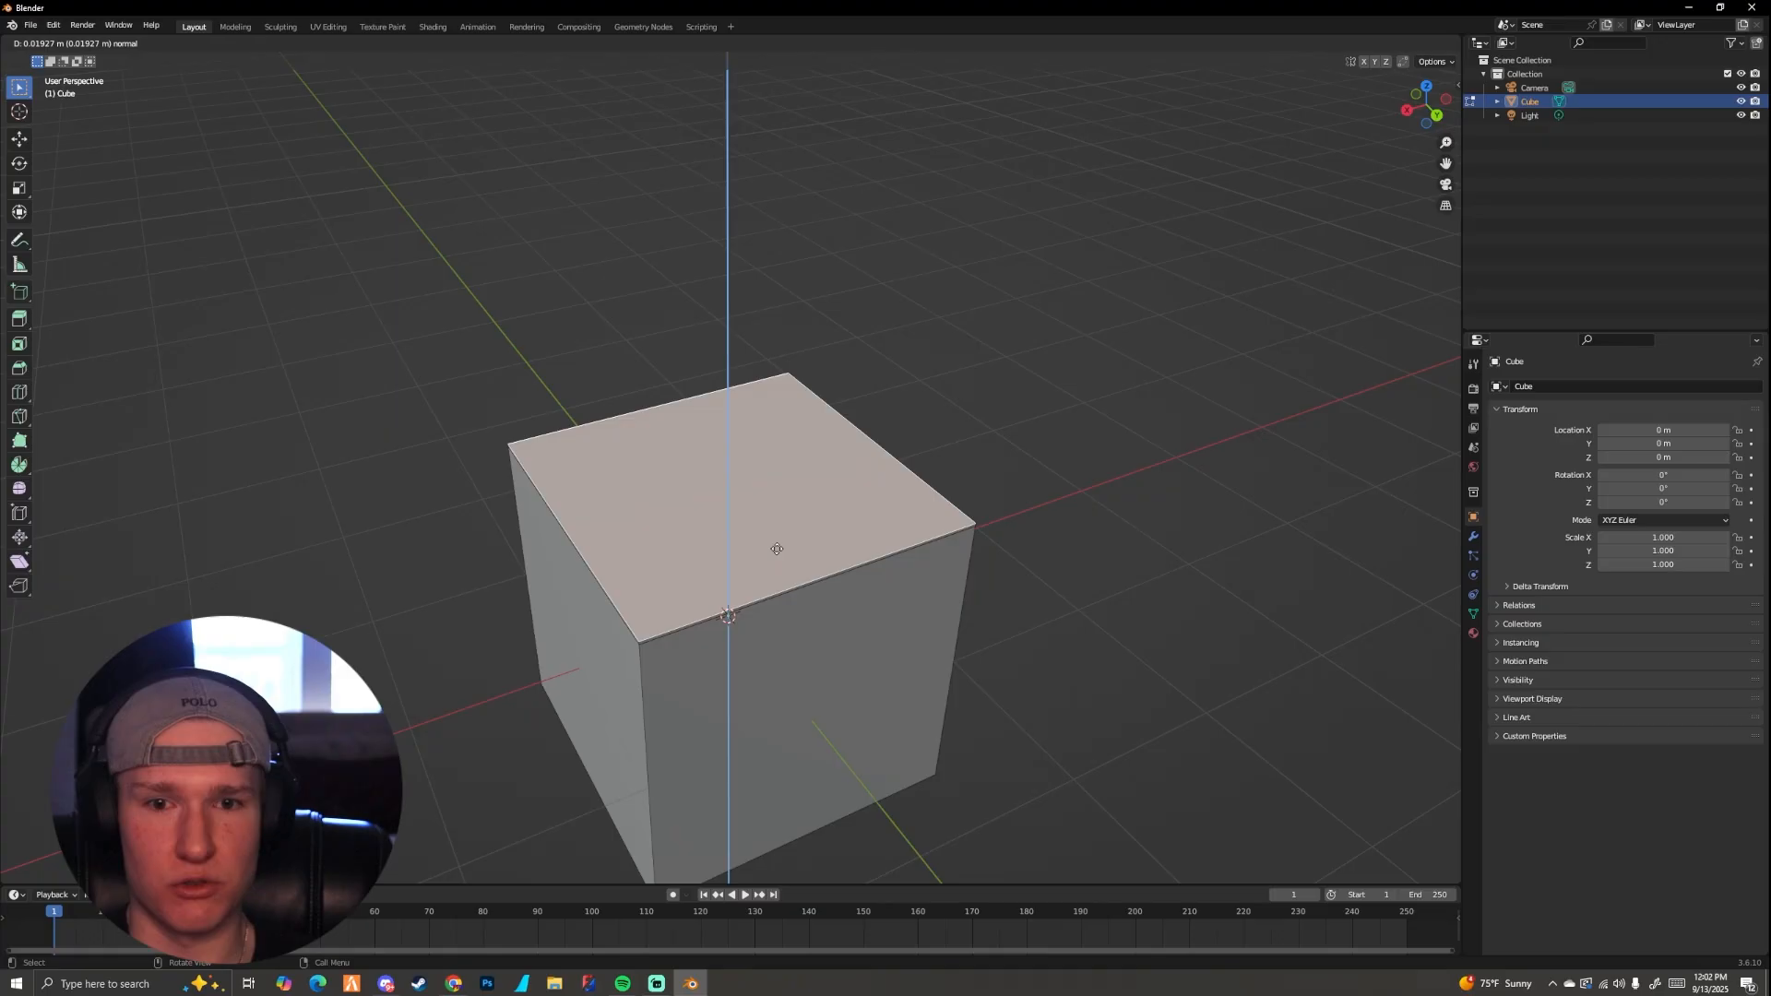
key(z)
click(1213, 450)
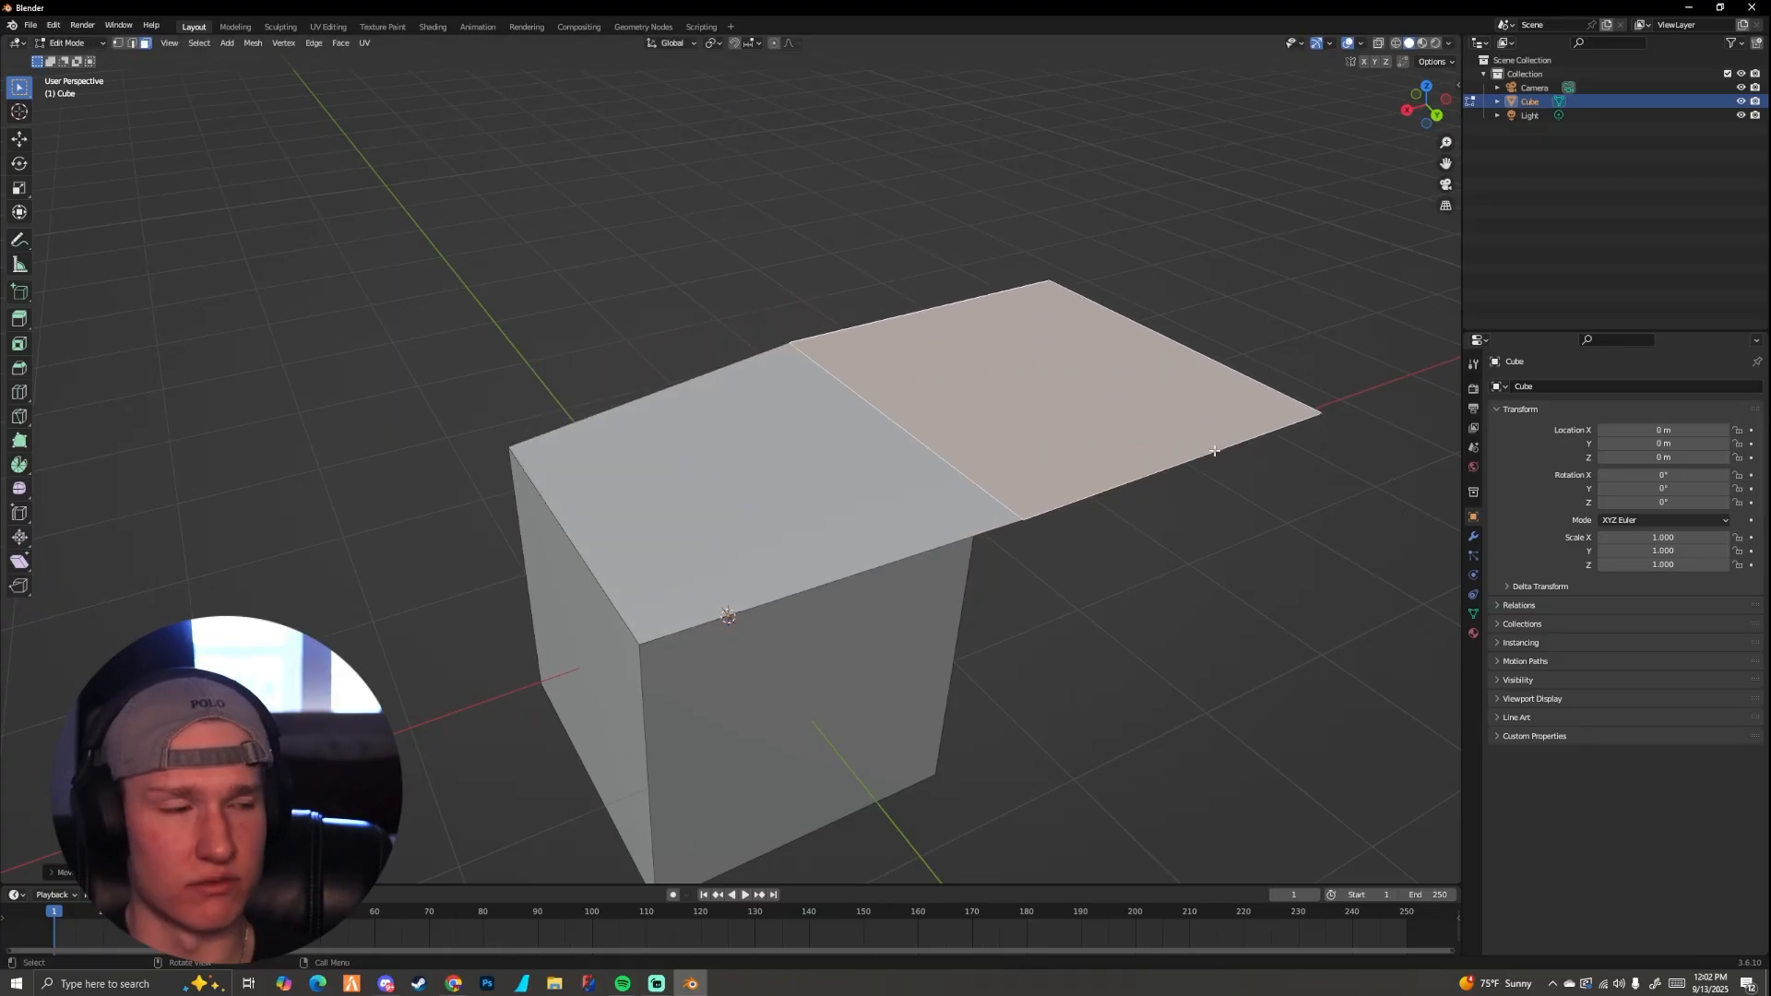
middle_drag(1183, 457, 956, 289)
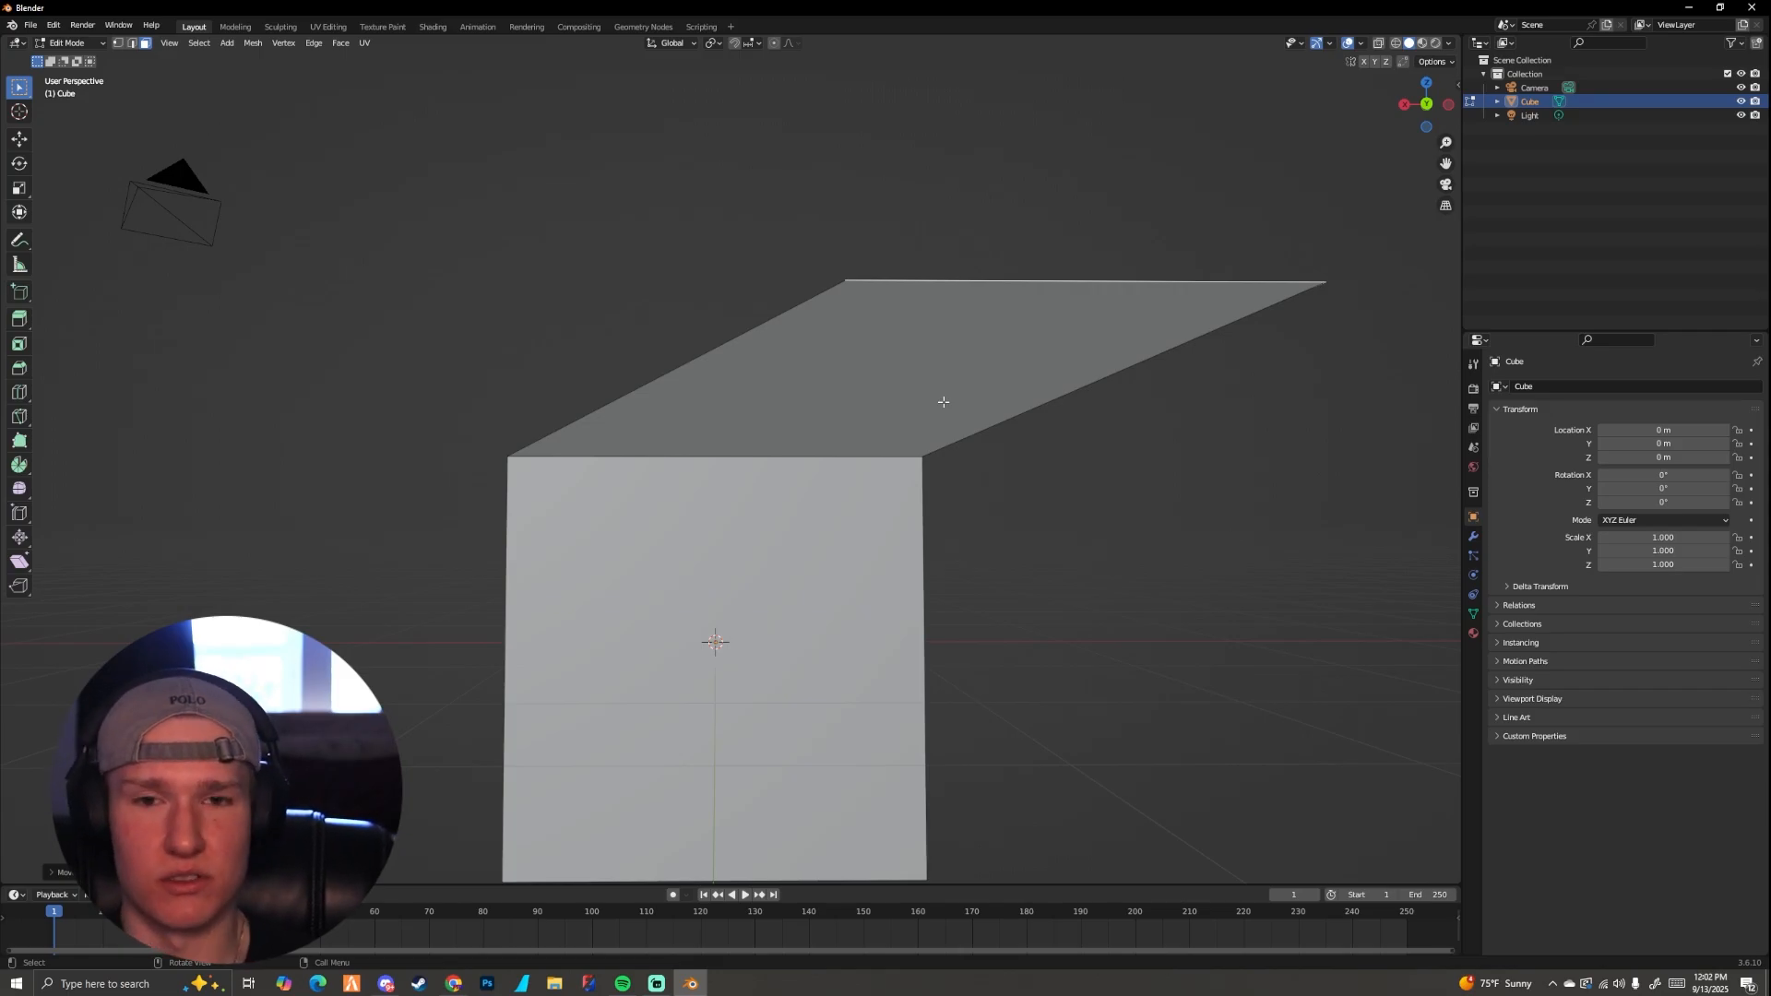
key(ctrl+z)
key(ctrl+z)
Step: Extrude the cube's top face upward along its normal, and undo the extrusion
middle_drag(821, 432, 860, 492)
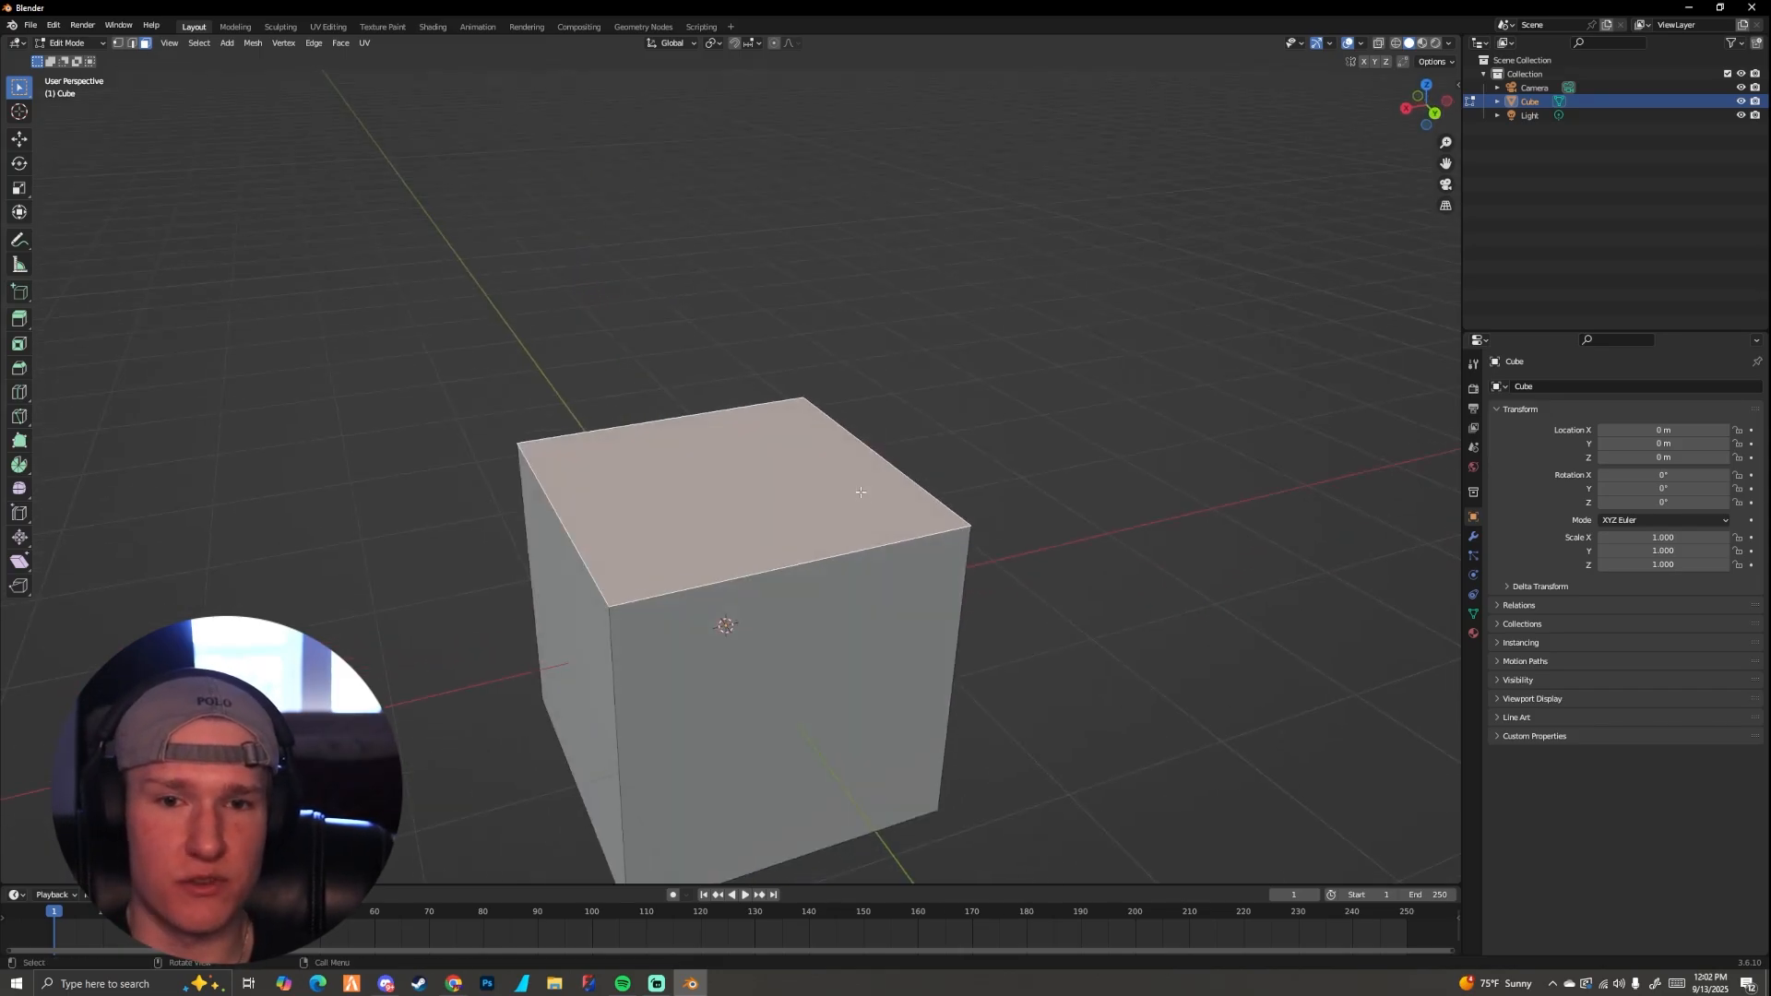
key(e)
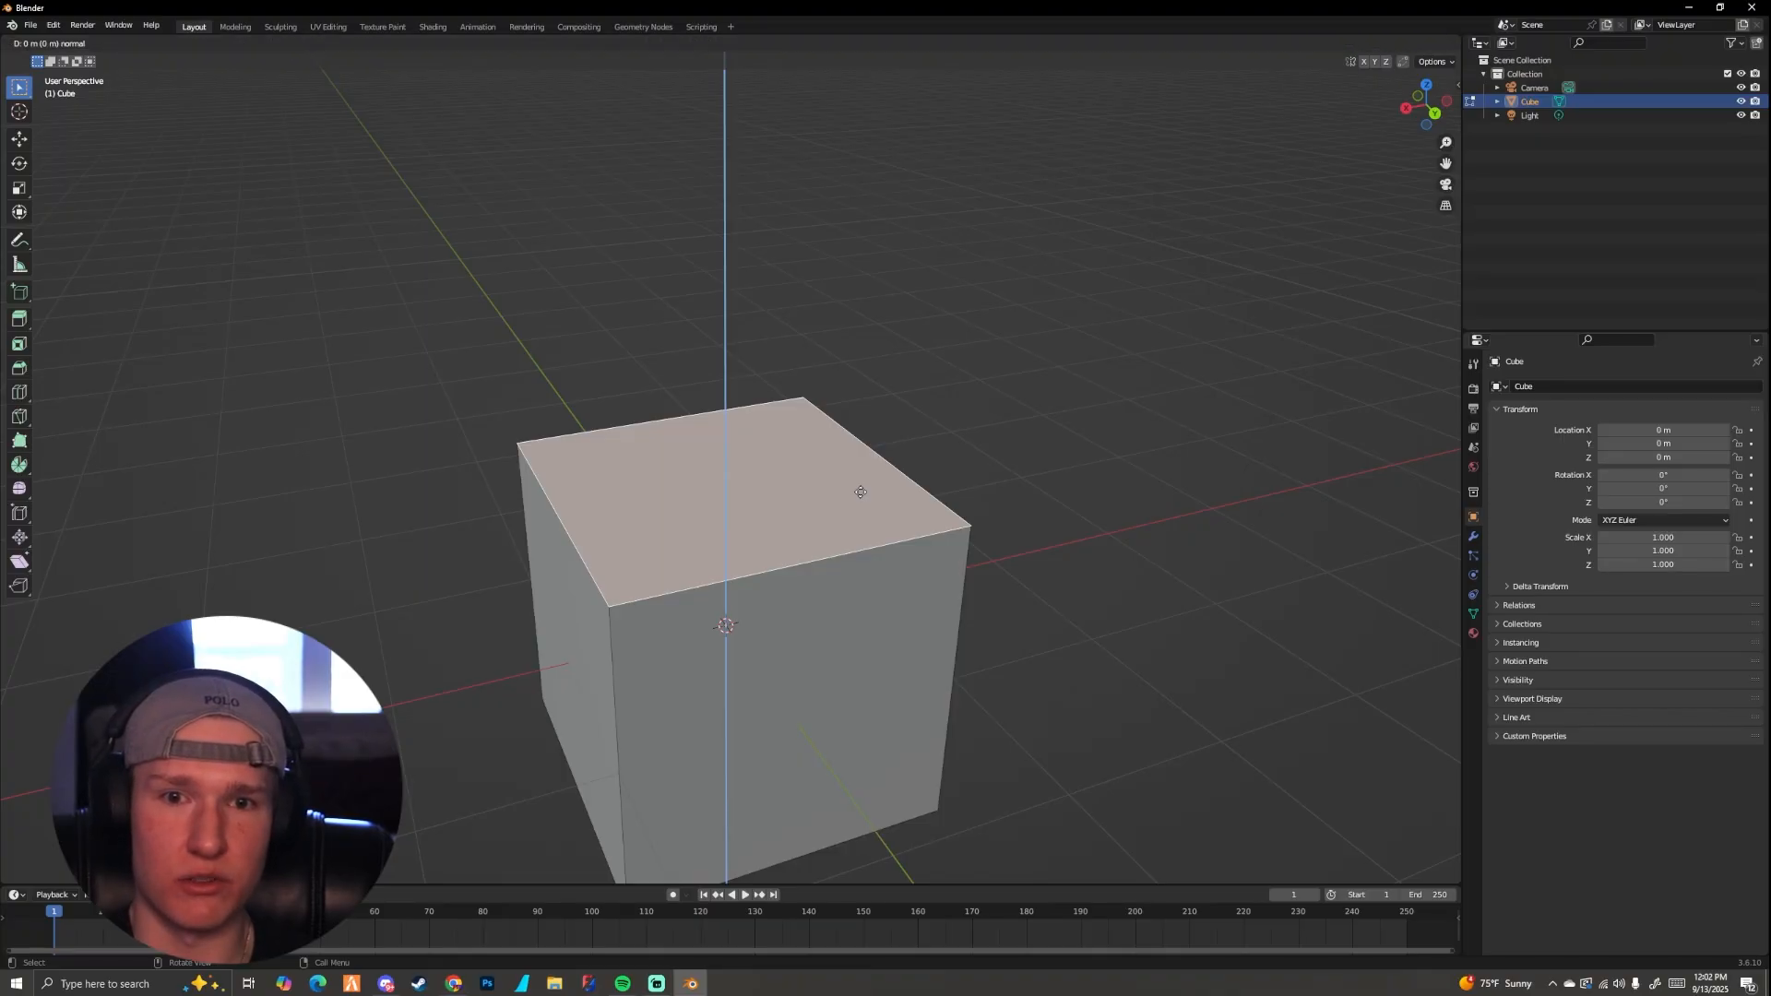
click(844, 286)
key(ctrl+z)
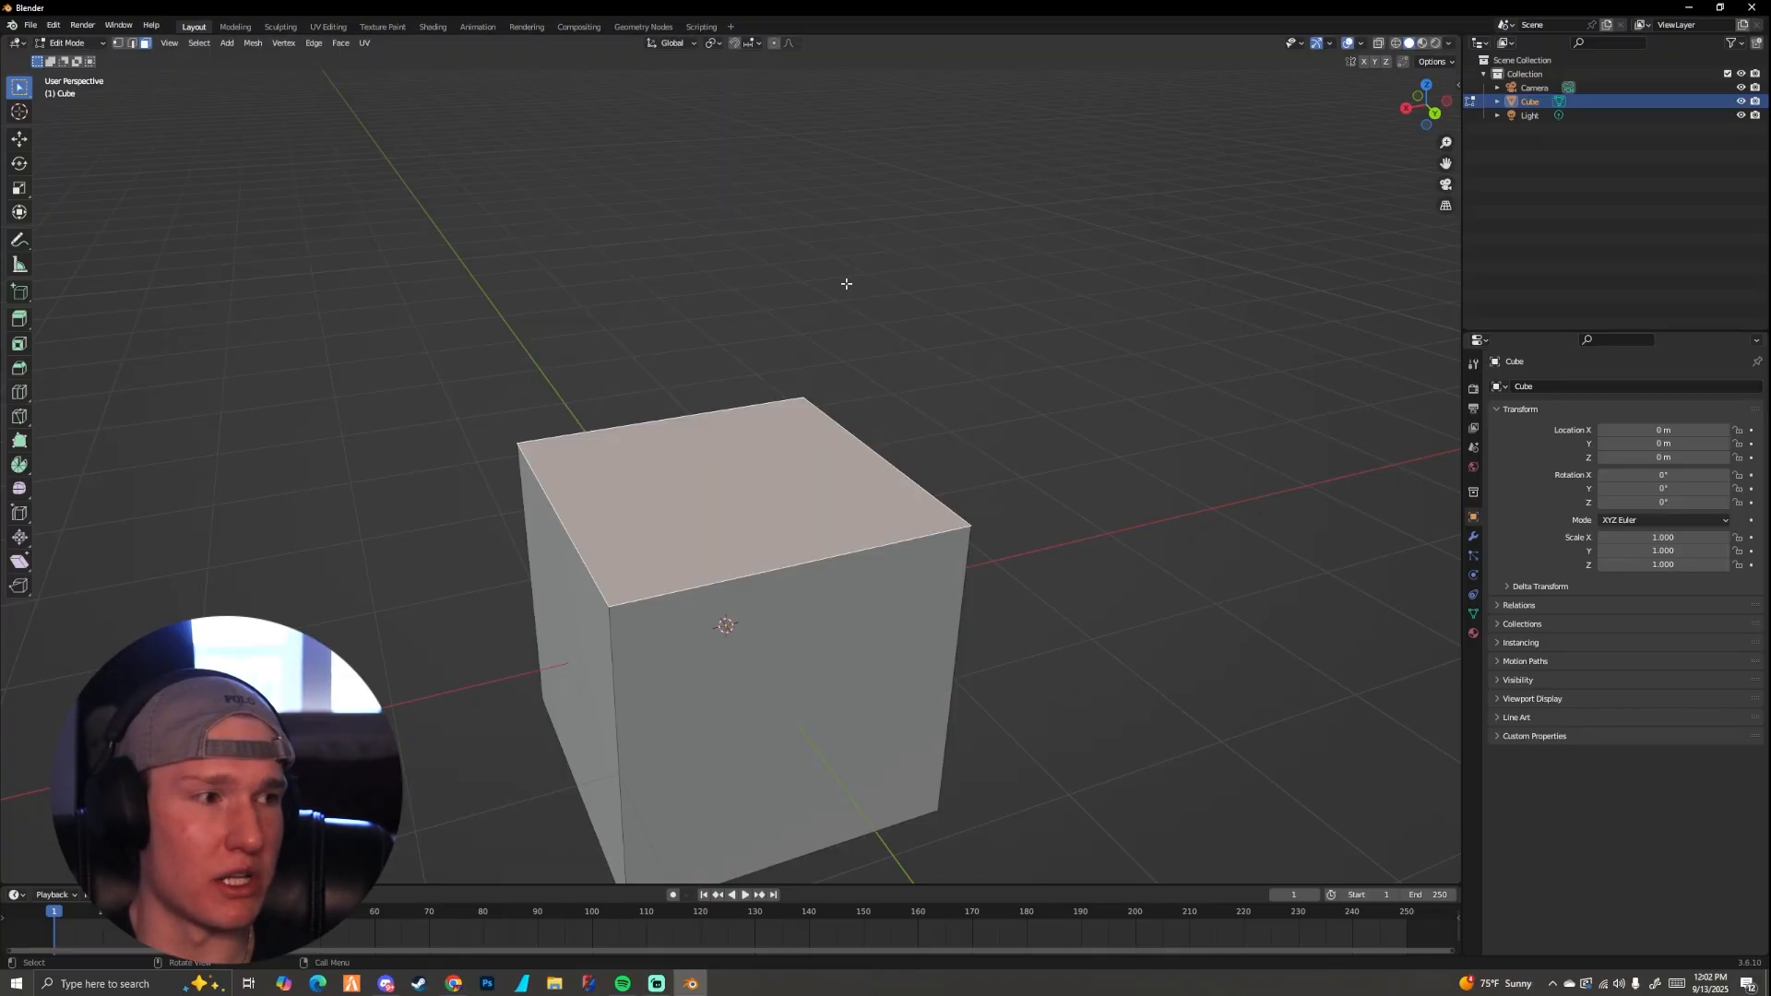
Step: Try extruding the cube's top face upward and moving it freely sideways, and undo both changes
key(e)
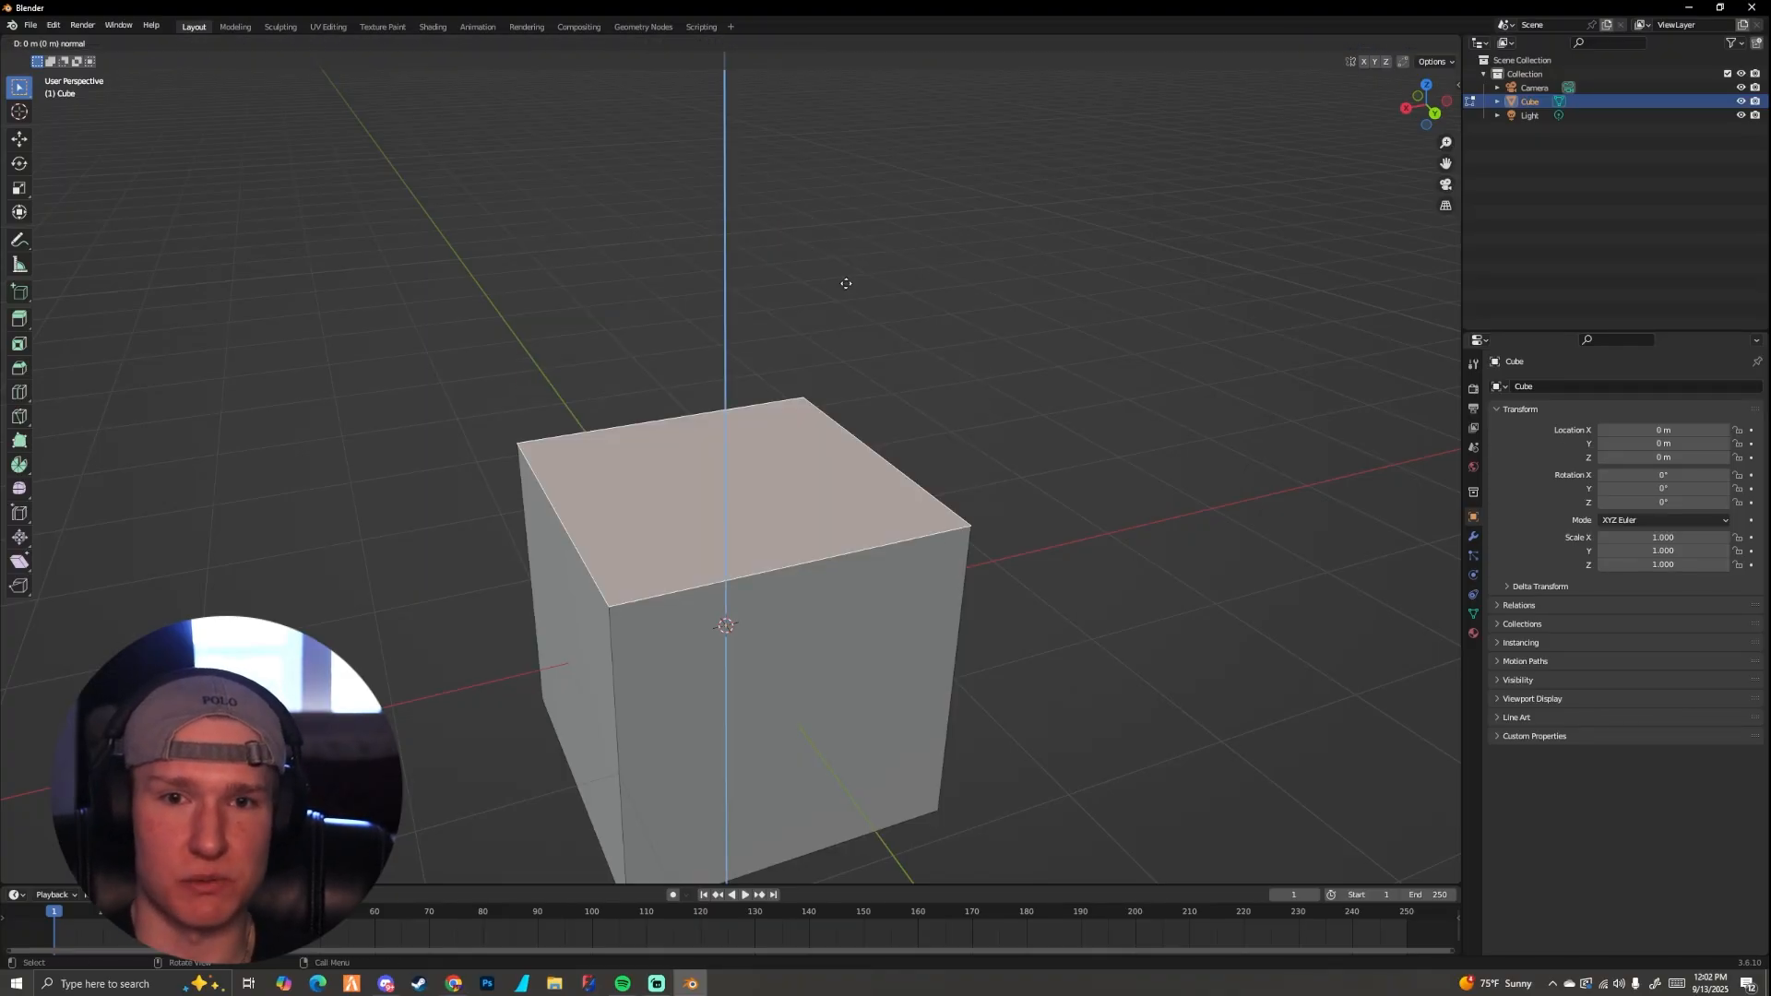
click(903, 217)
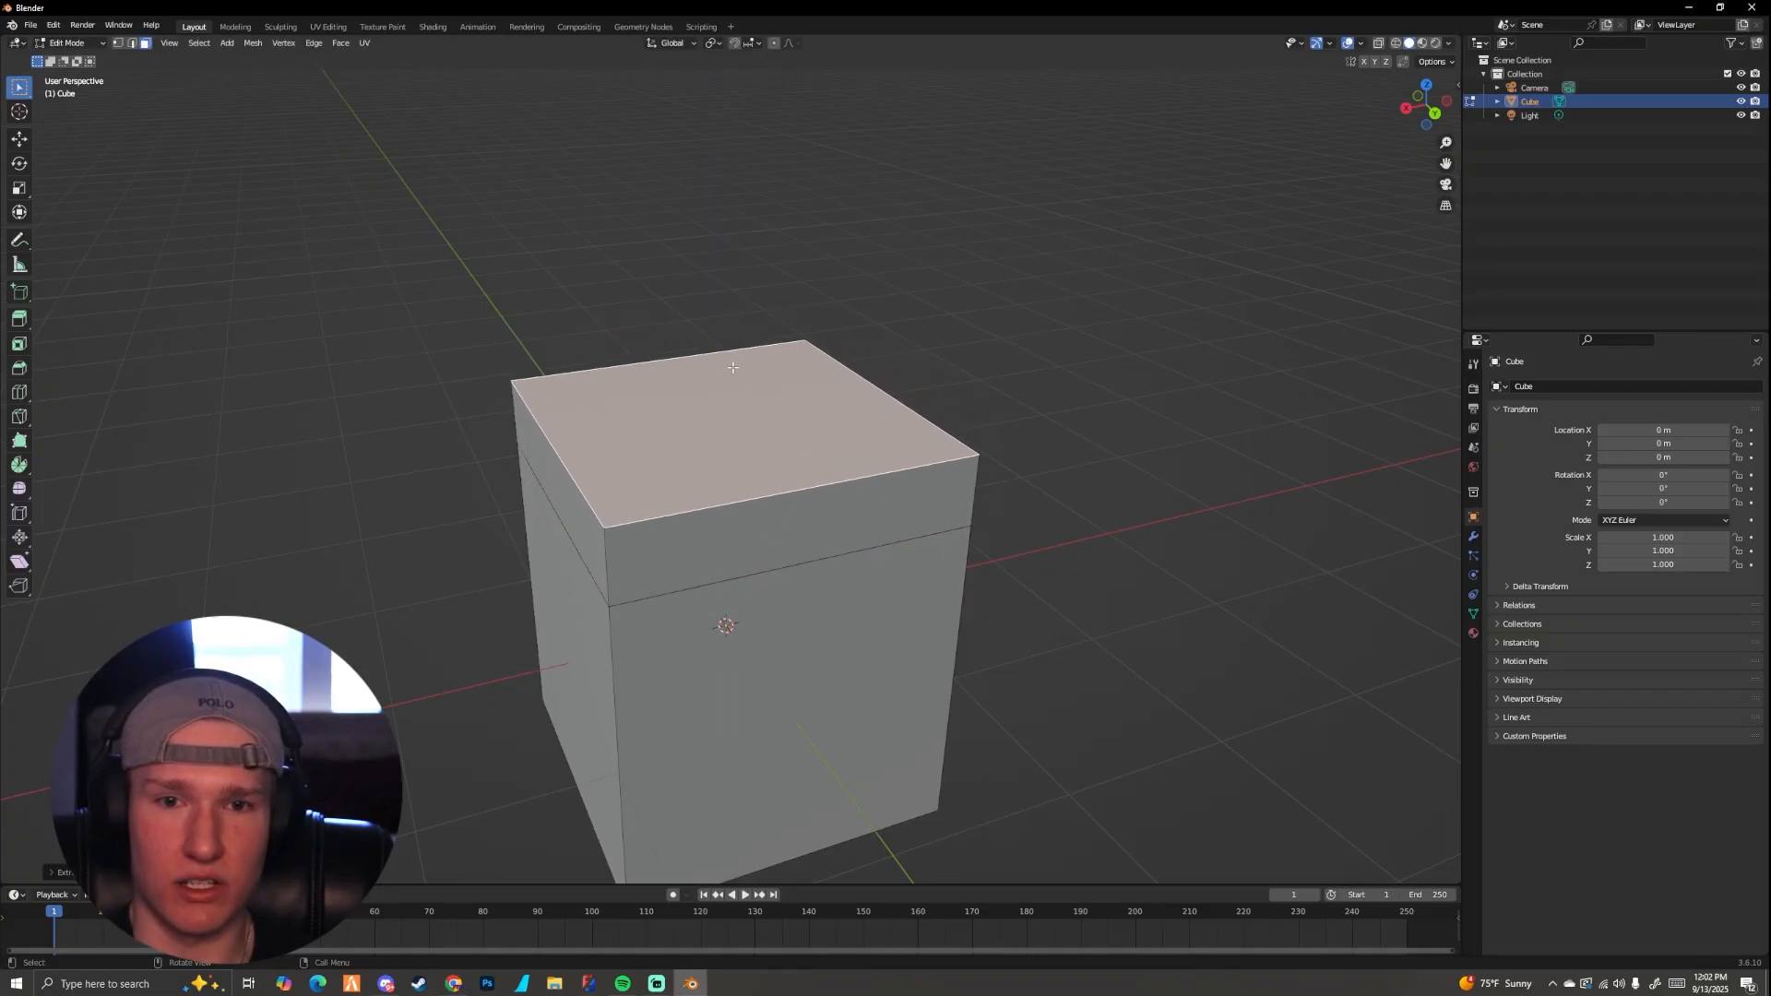
key(g)
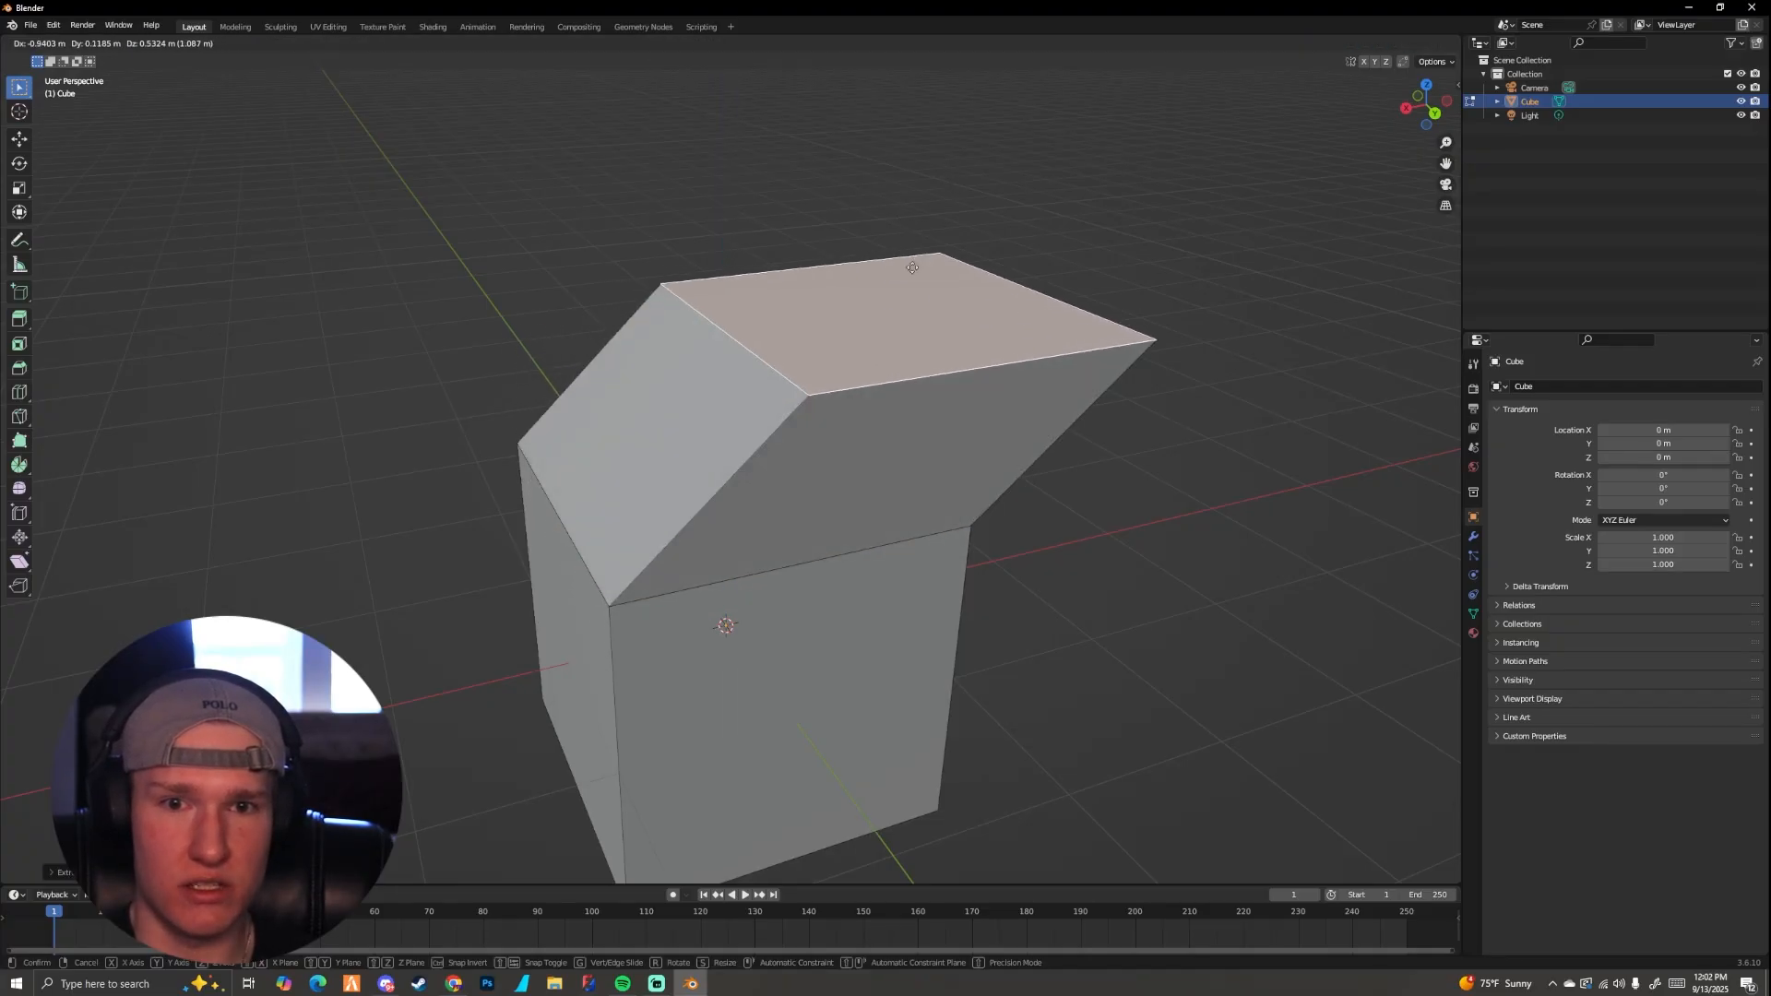
key(ctrl+z)
mouse_move(852, 330)
middle_down()
mouse_move(834, 340)
mouse_move(859, 341)
middle_up()
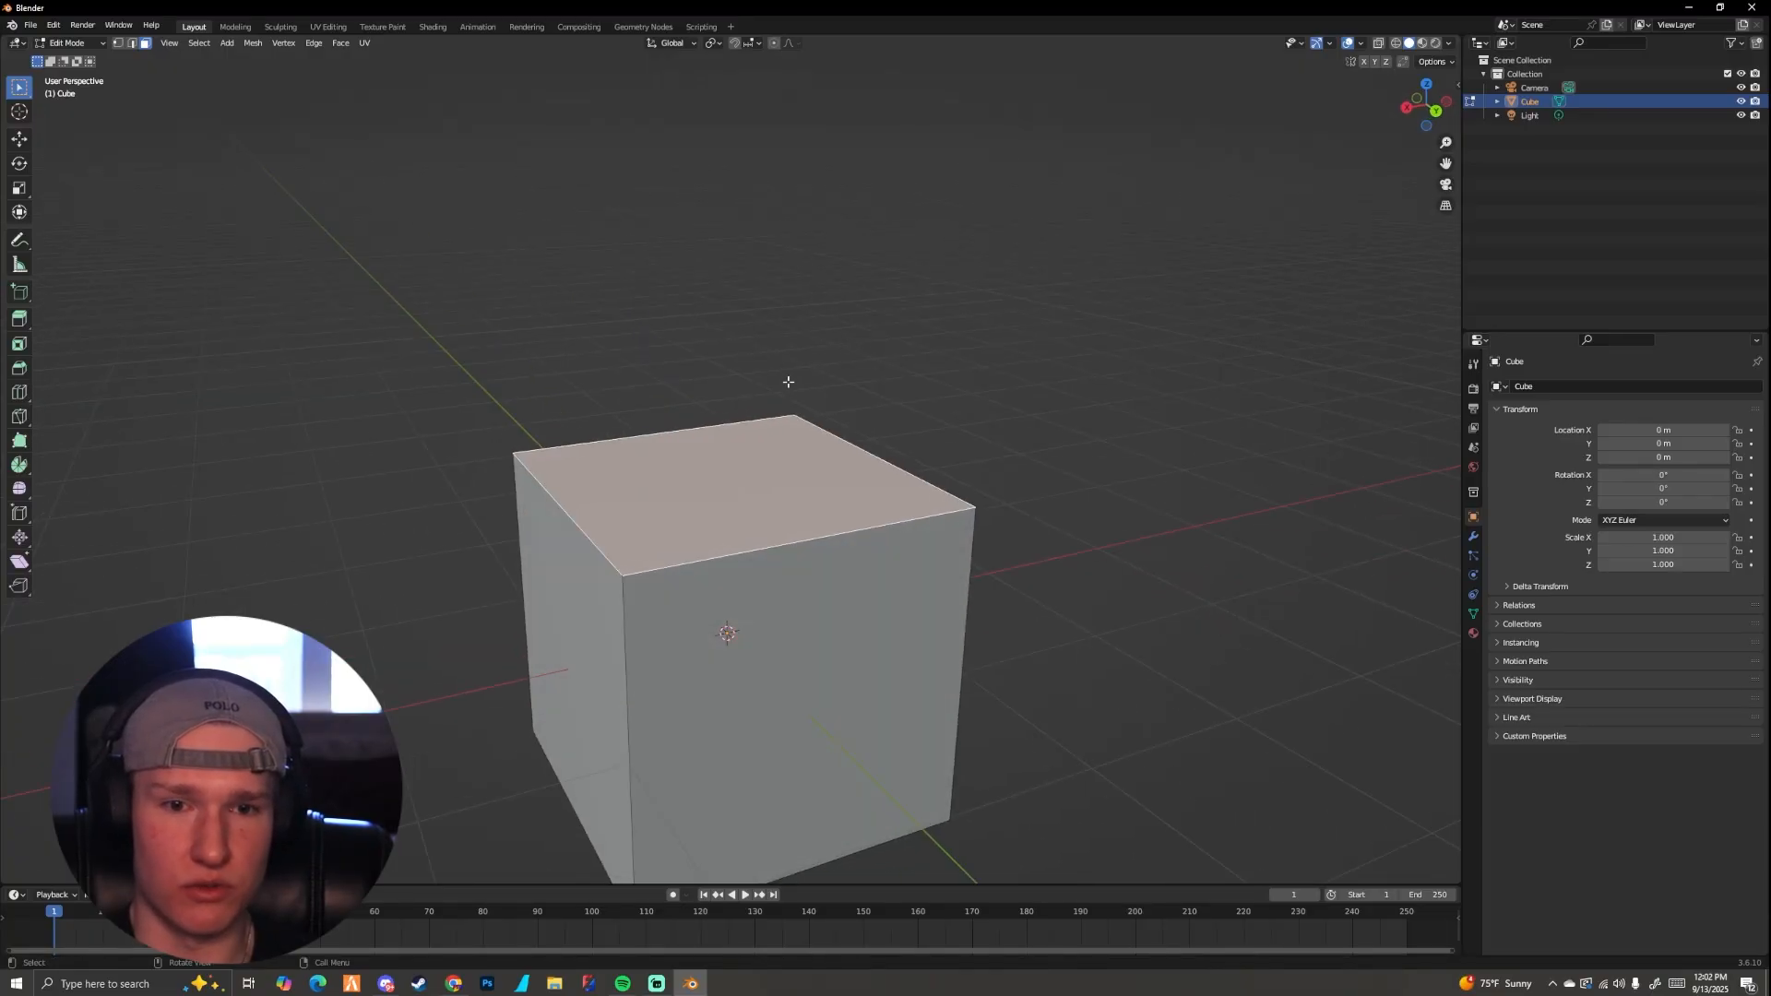
Step: Try extruding the cube's top face along the global X axis, and undo the extrusion
key(e)
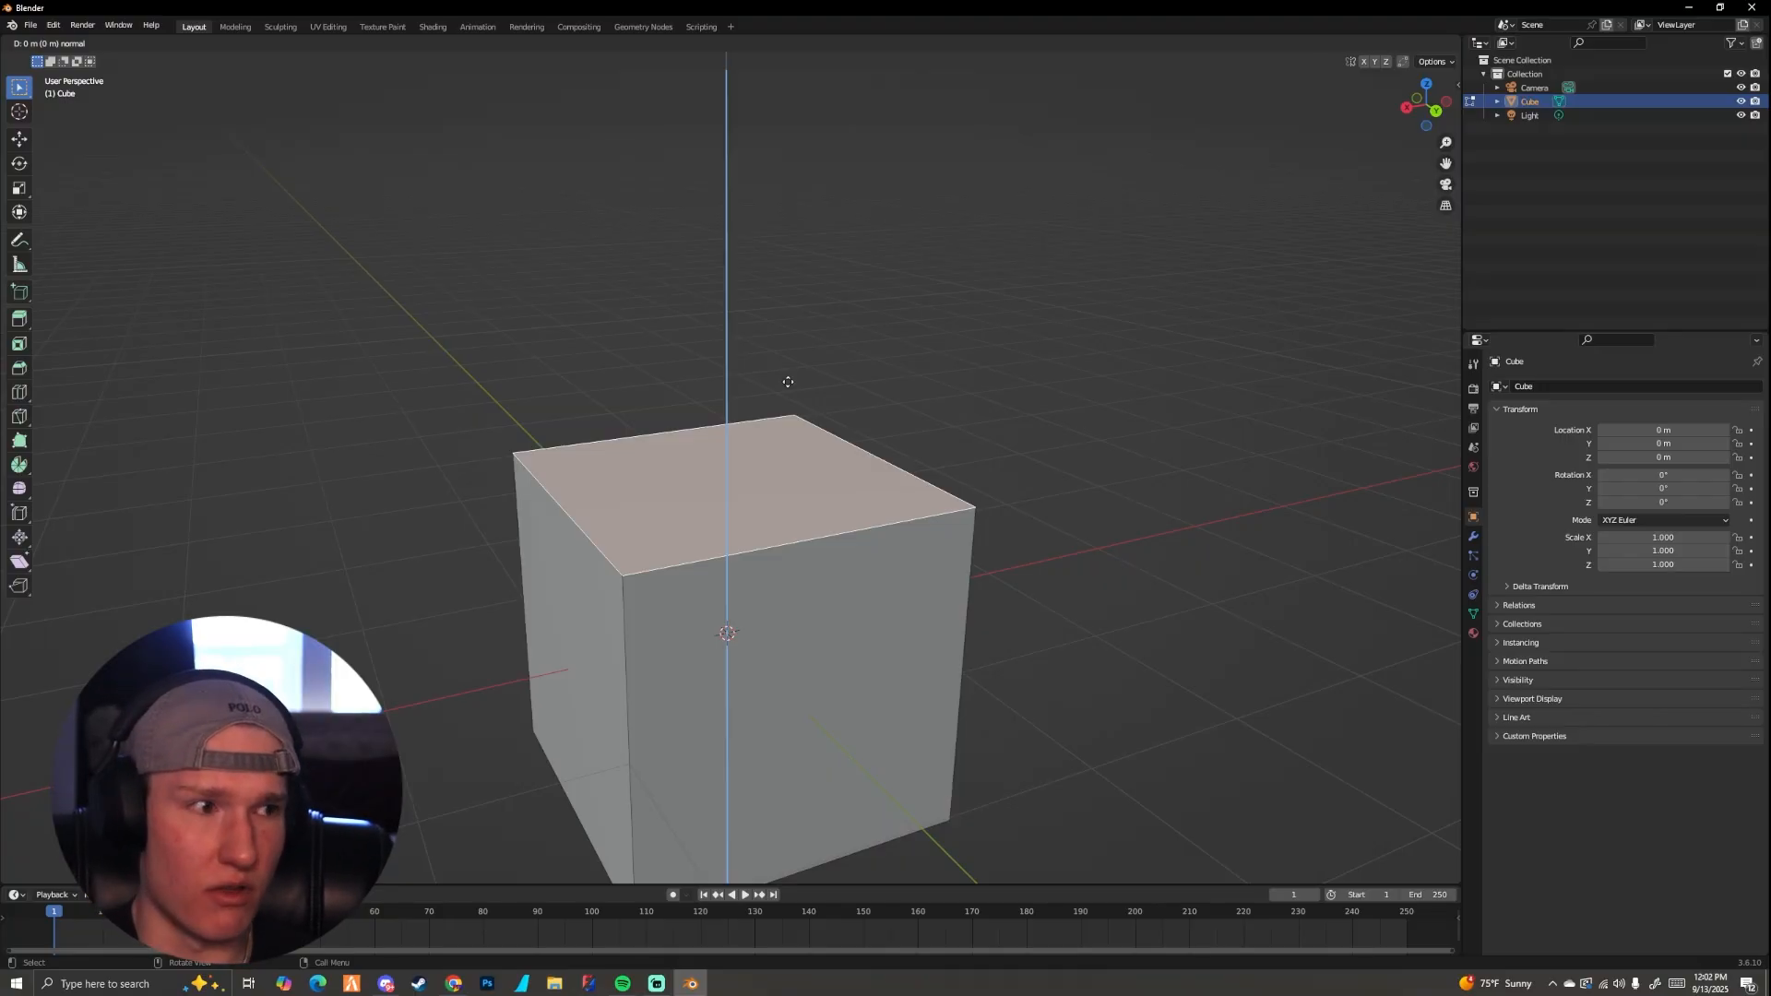
key(x)
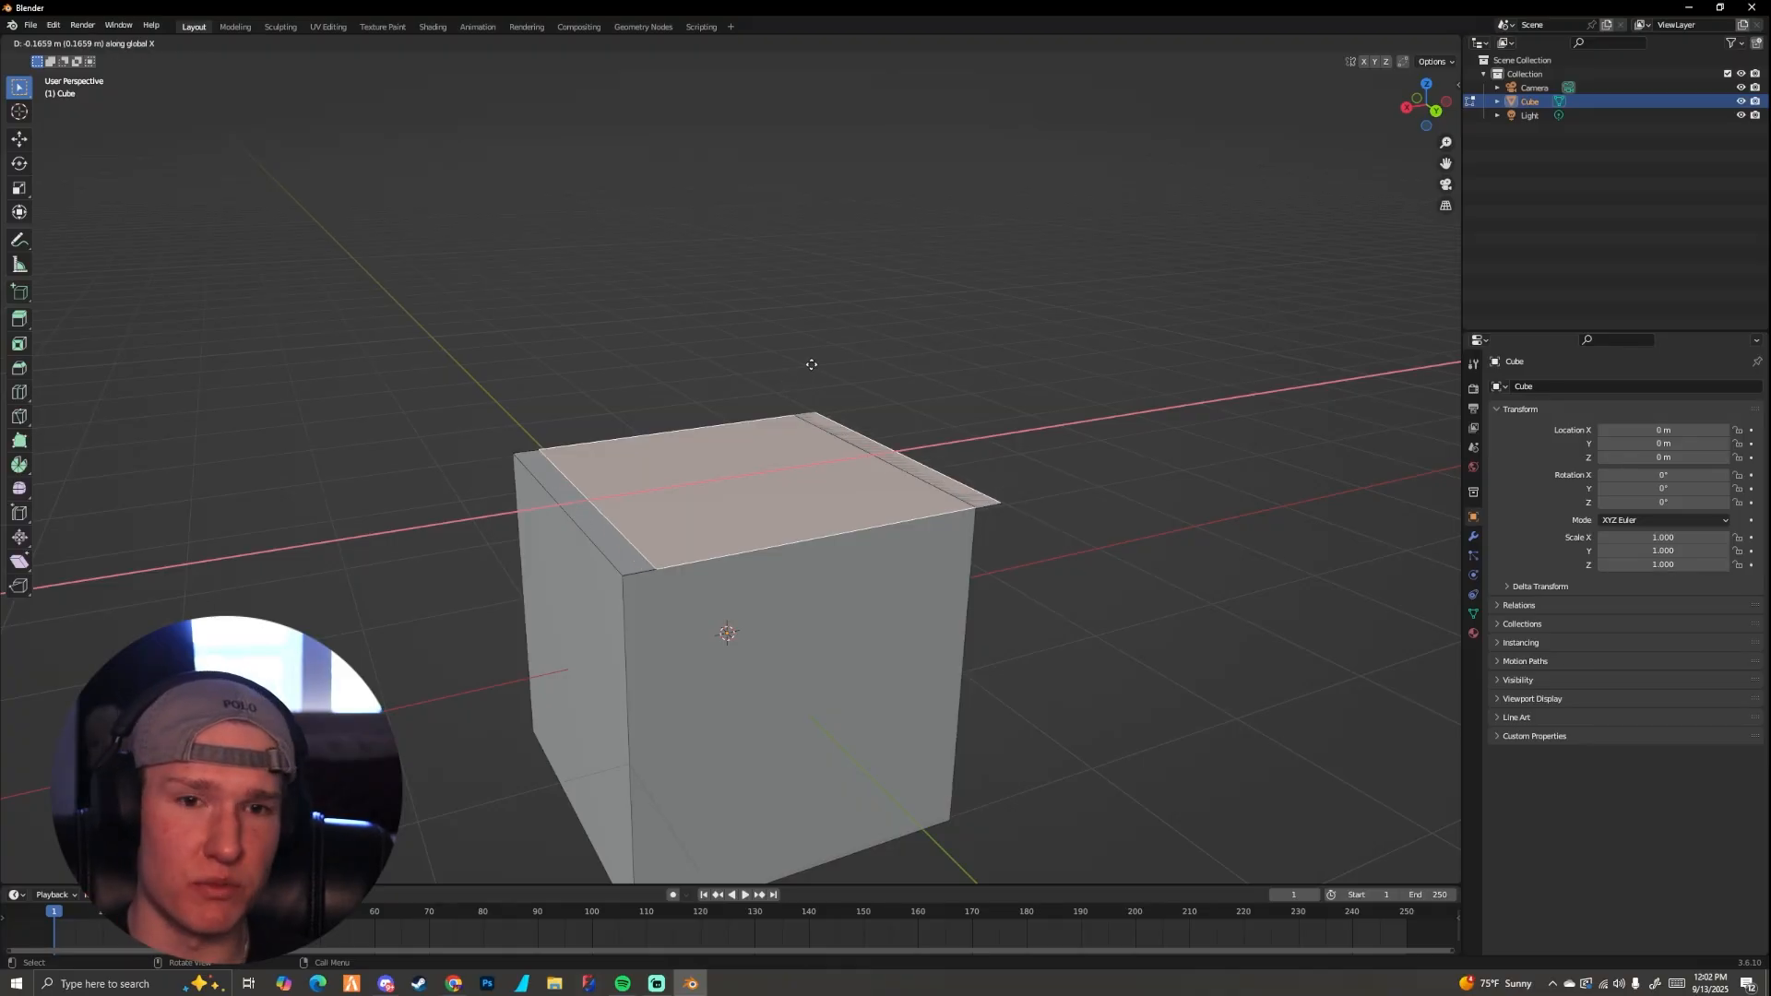
click(175, 459)
middle_drag(471, 501, 696, 554)
key(ctrl+z)
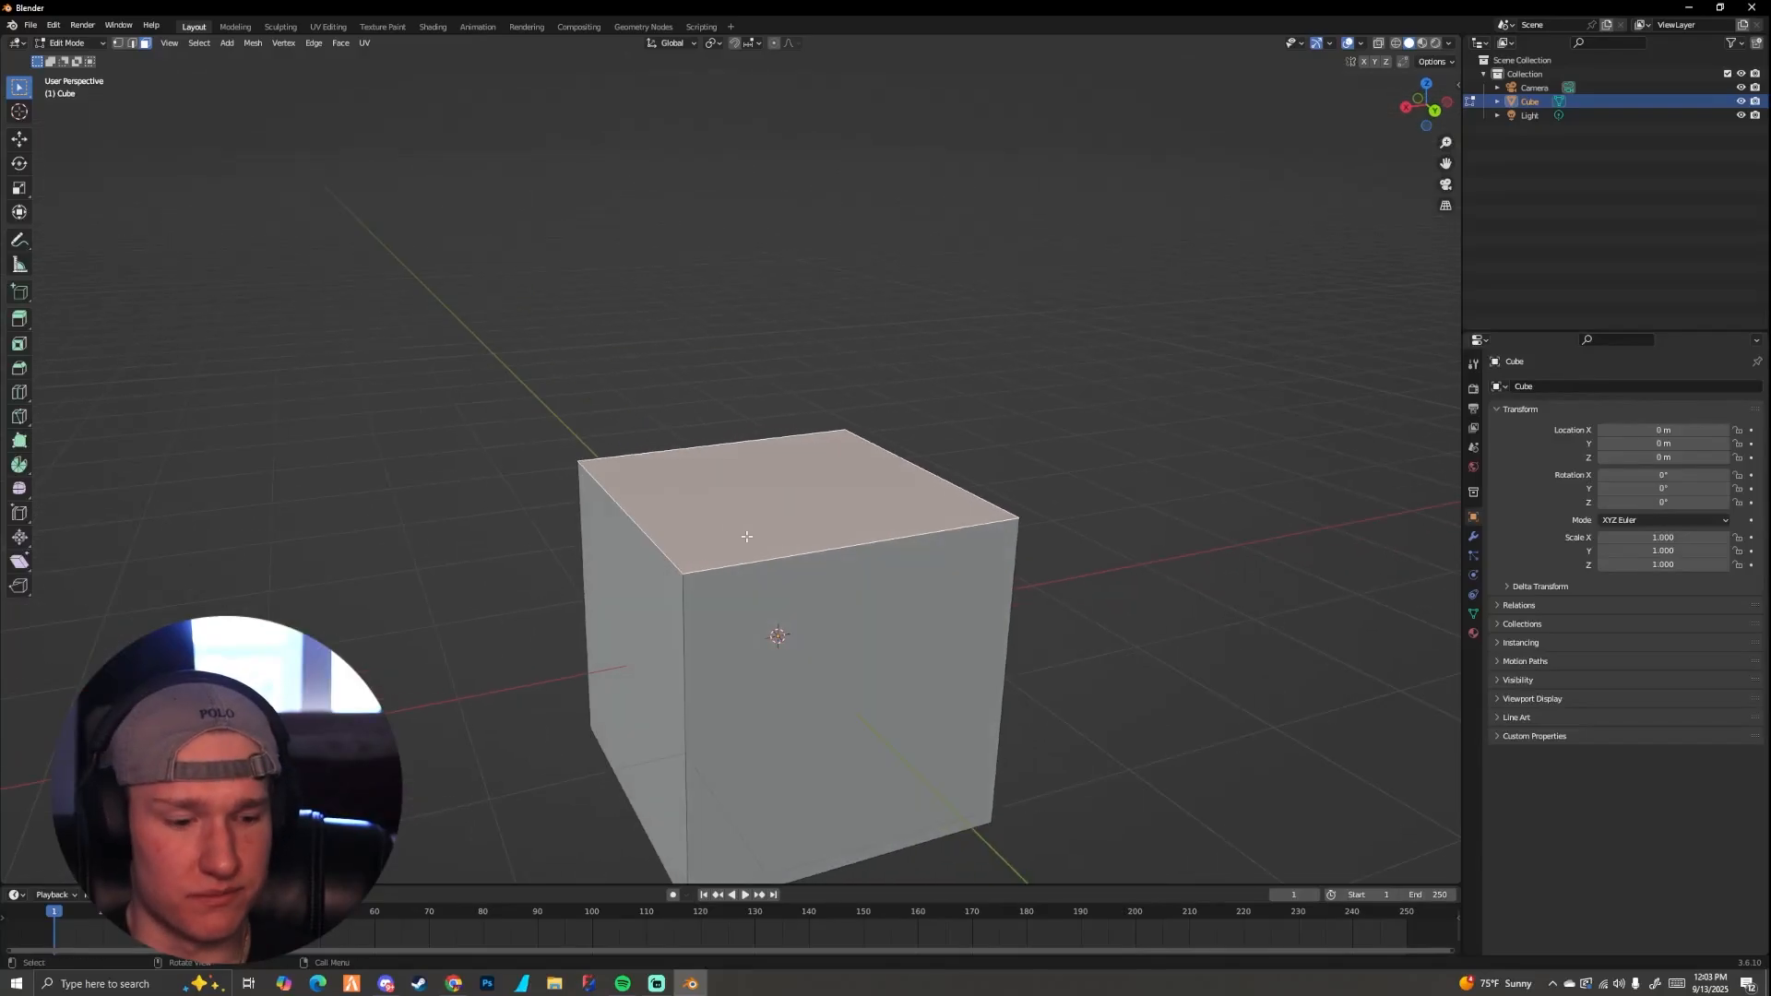
Step: Extrude the cube's top face upward about 1.3 m along its normal
key(e)
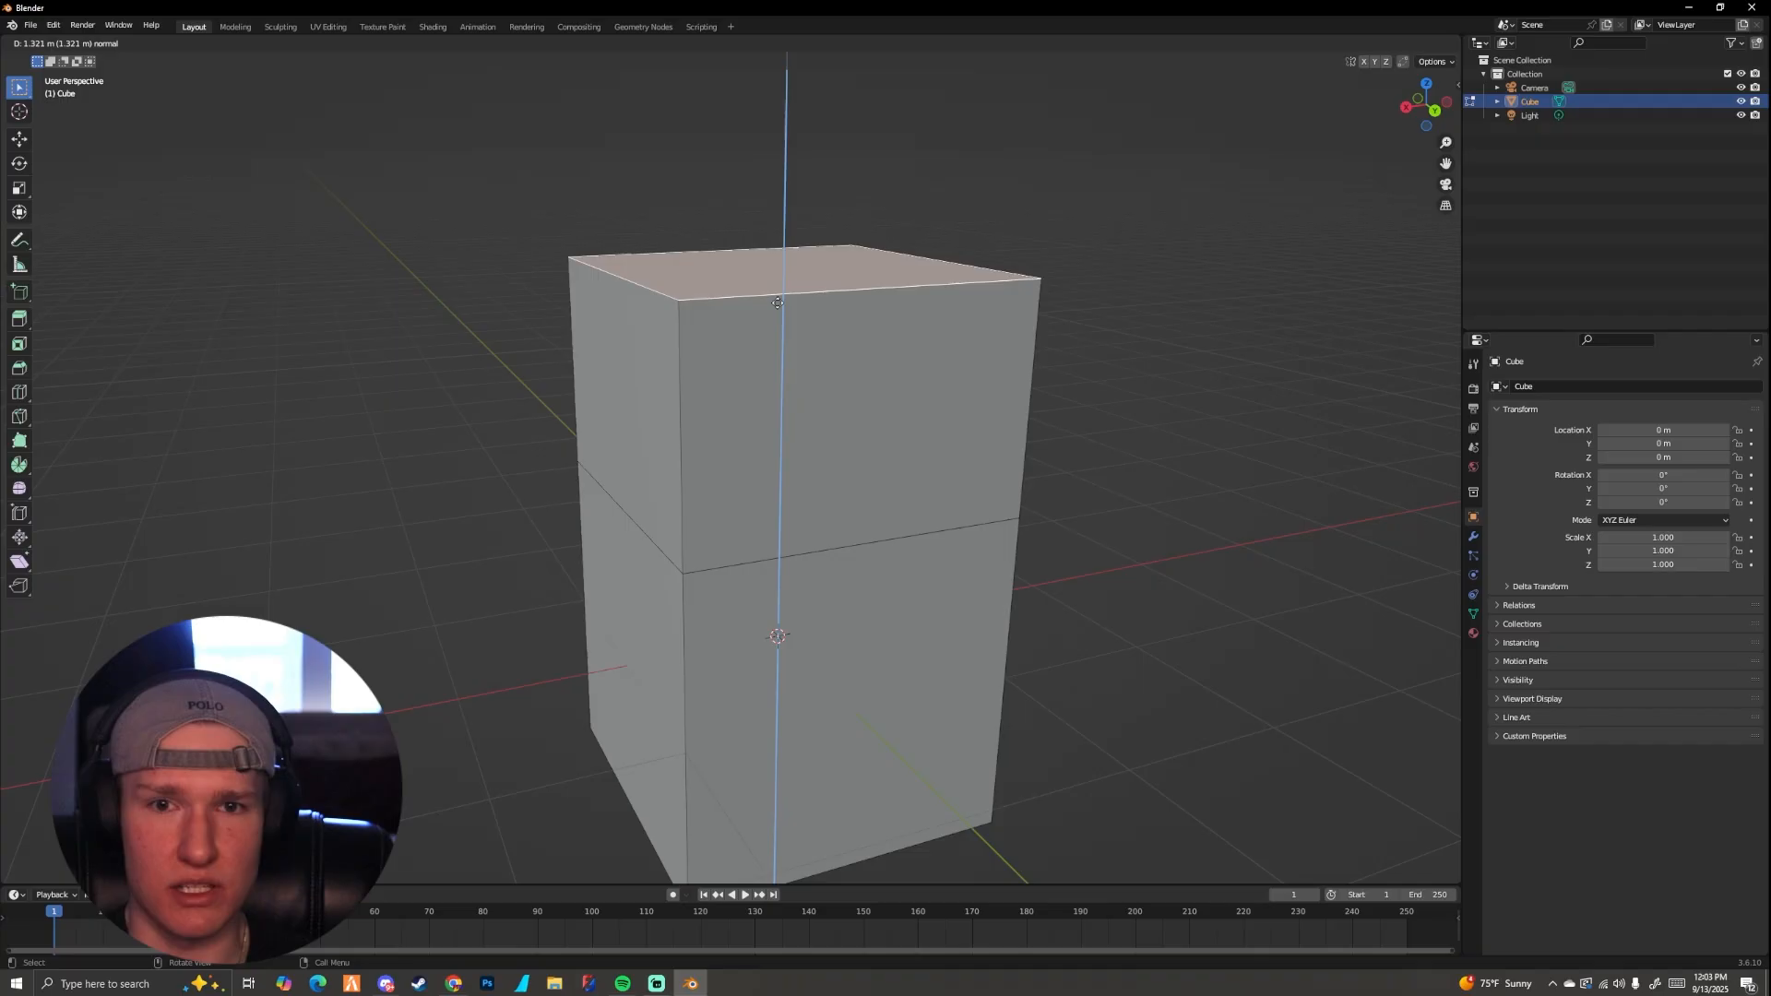
click(783, 287)
shift+middle_drag(834, 280, 1016, 344)
alt+middle_drag(834, 373, 735, 380)
scroll(821, 447, down, 5)
scroll(735, 386, up, 5)
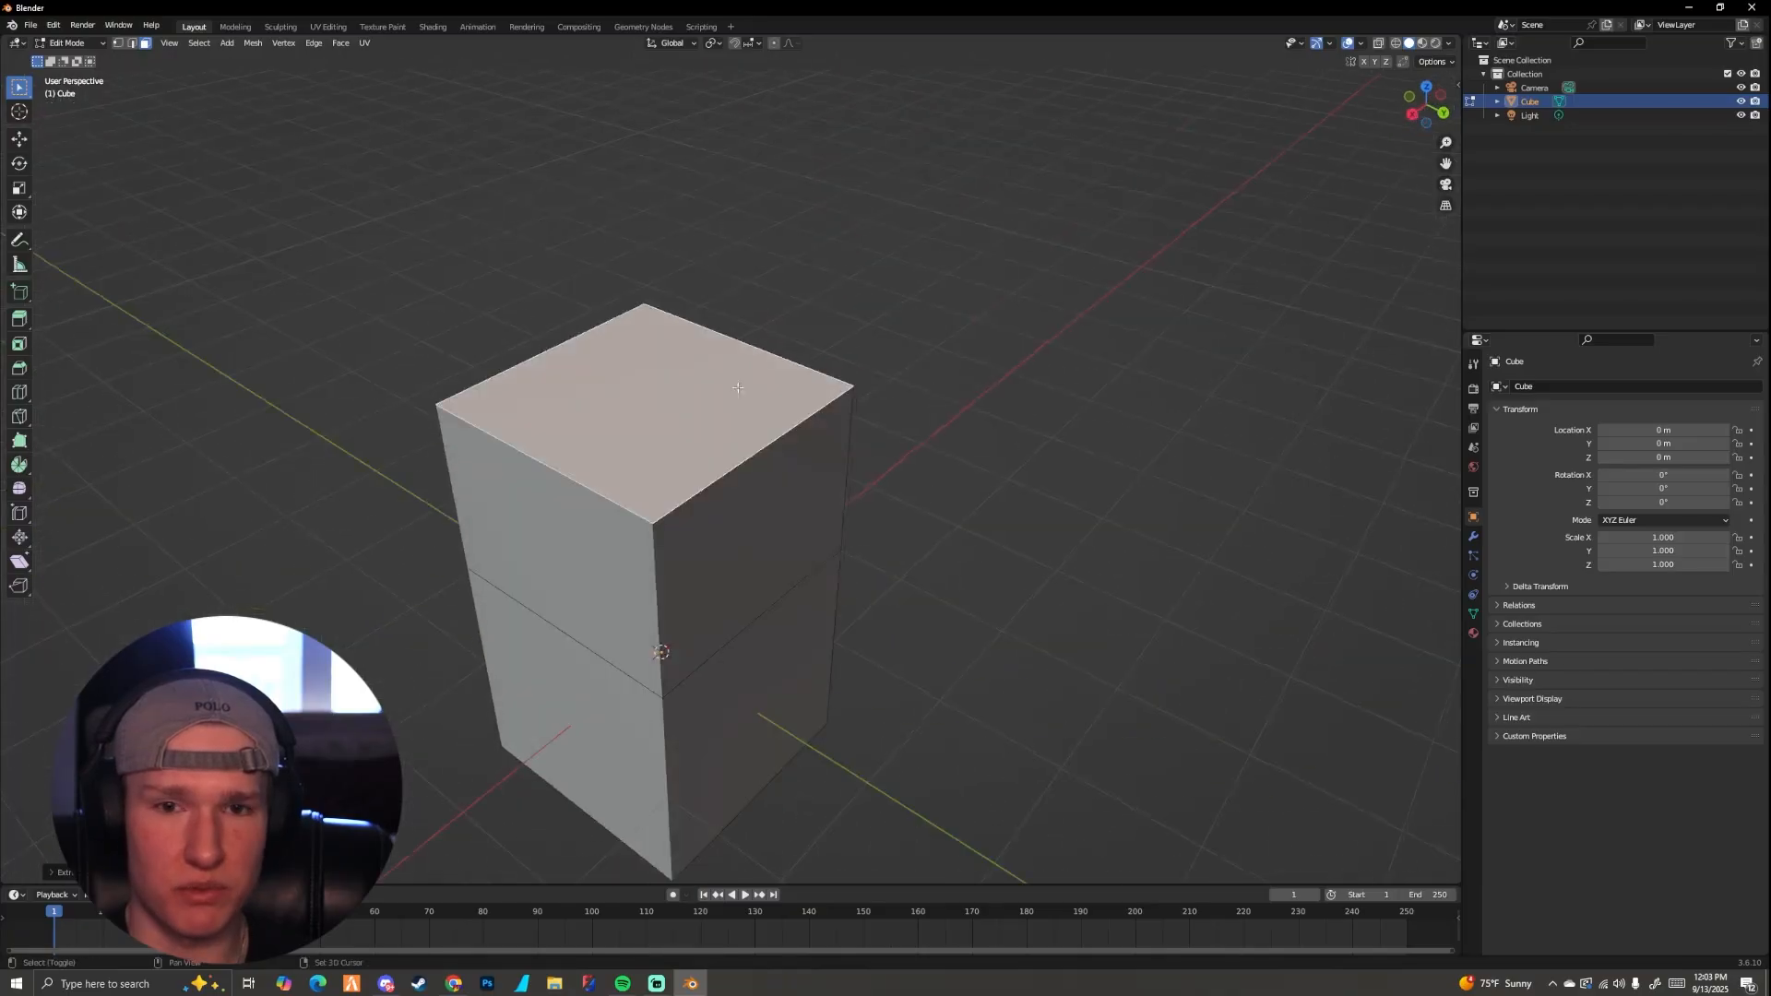
Step: Try extruding the block's top face in place and scaling it inward, and undo the inset
key(i)
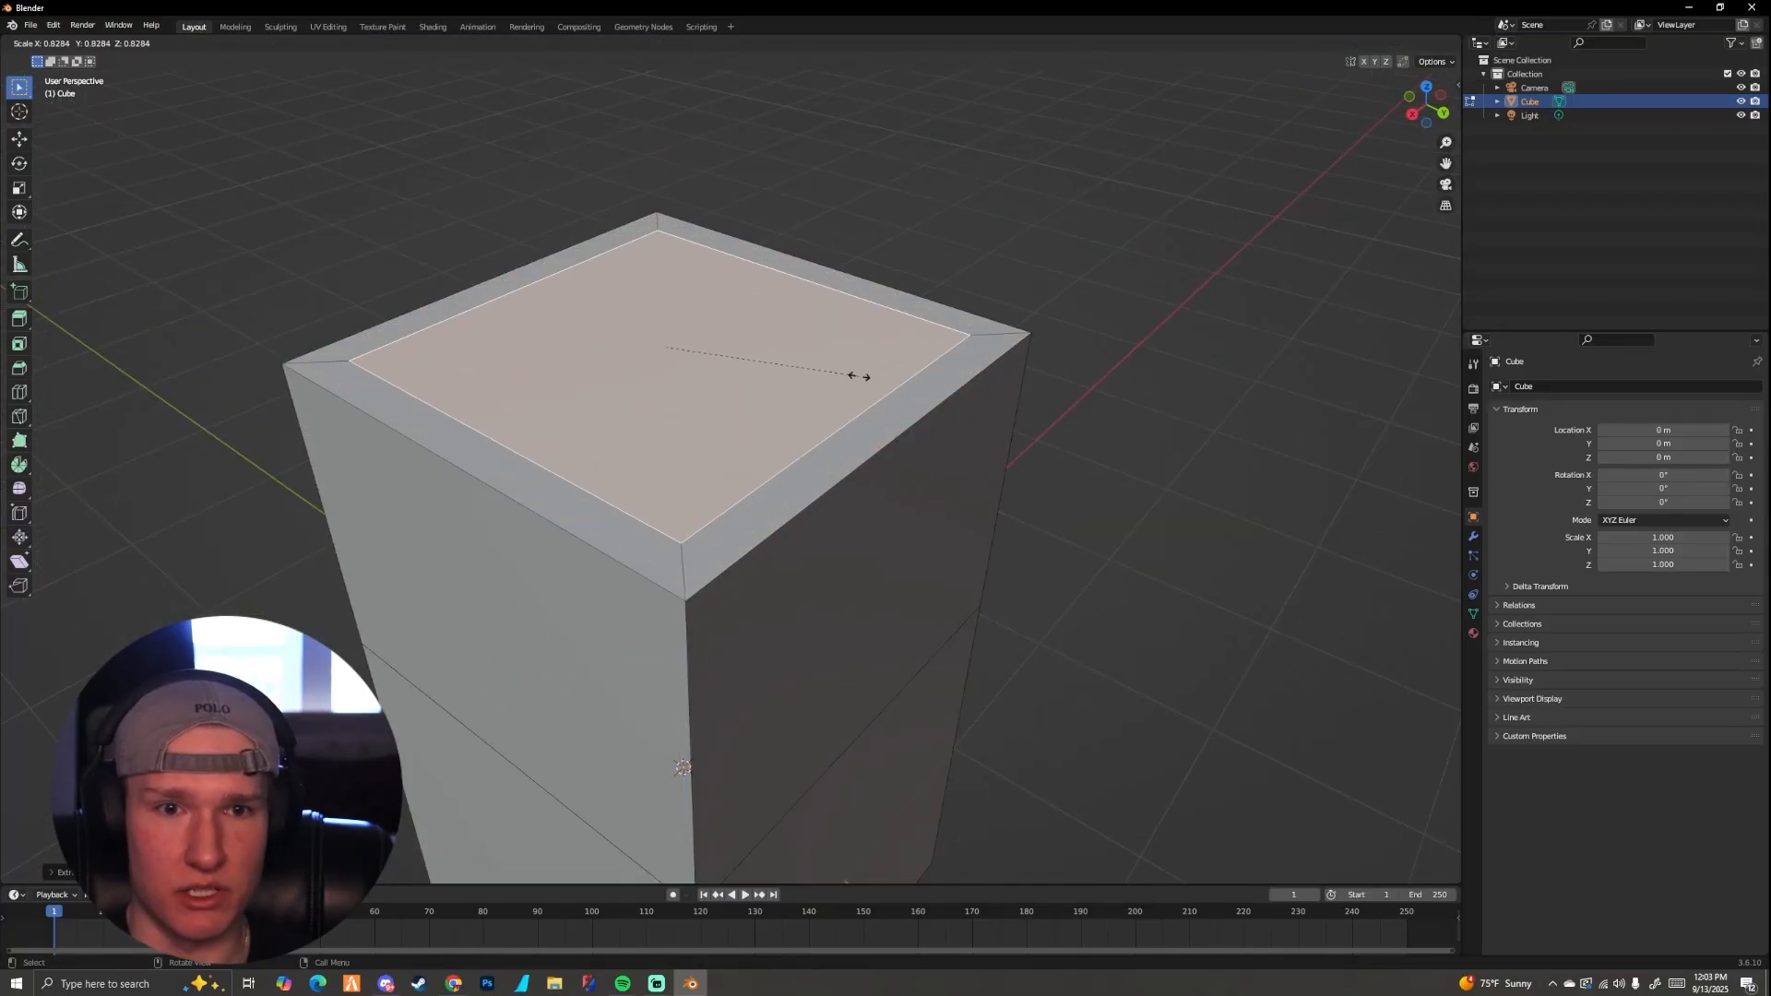
click(823, 362)
middle_drag(823, 362, 741, 300)
shift+middle_drag(766, 323, 830, 399)
scroll(793, 349, up, 3)
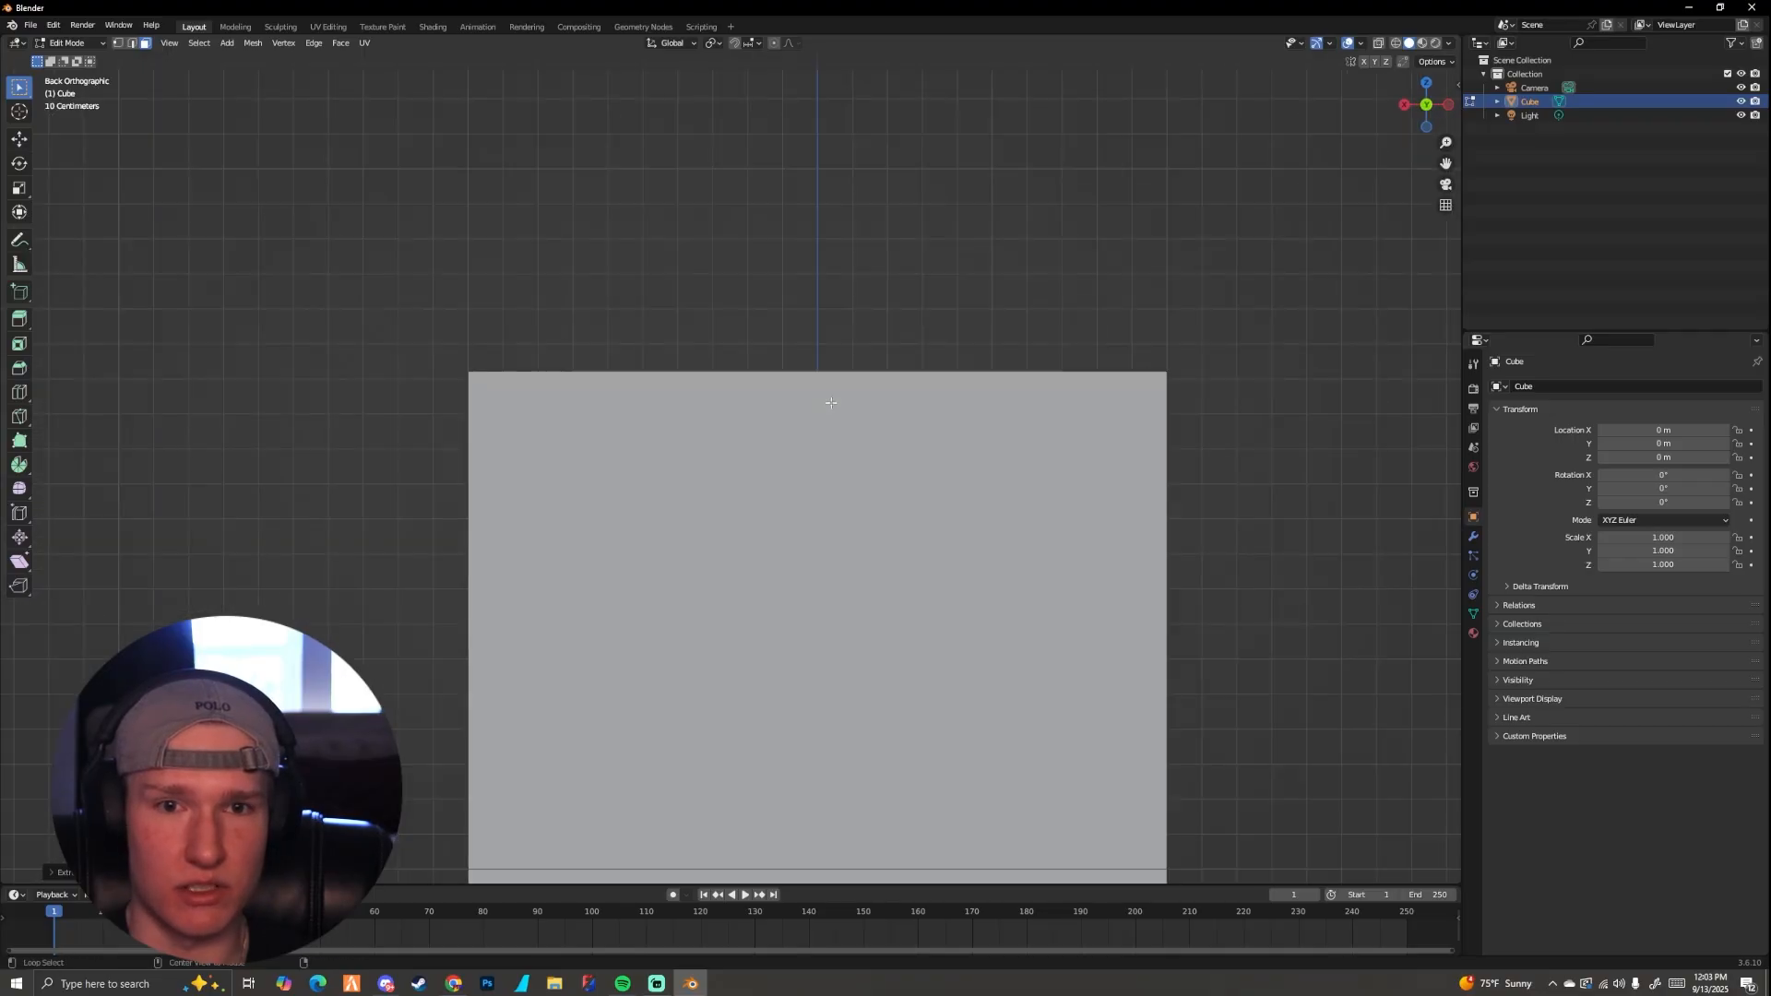
scroll(759, 399, up, 2)
mouse_move(708, 354)
shift+middle_down()
mouse_move(760, 402)
mouse_move(692, 378)
shift+middle_up()
scroll(760, 402, down, 3)
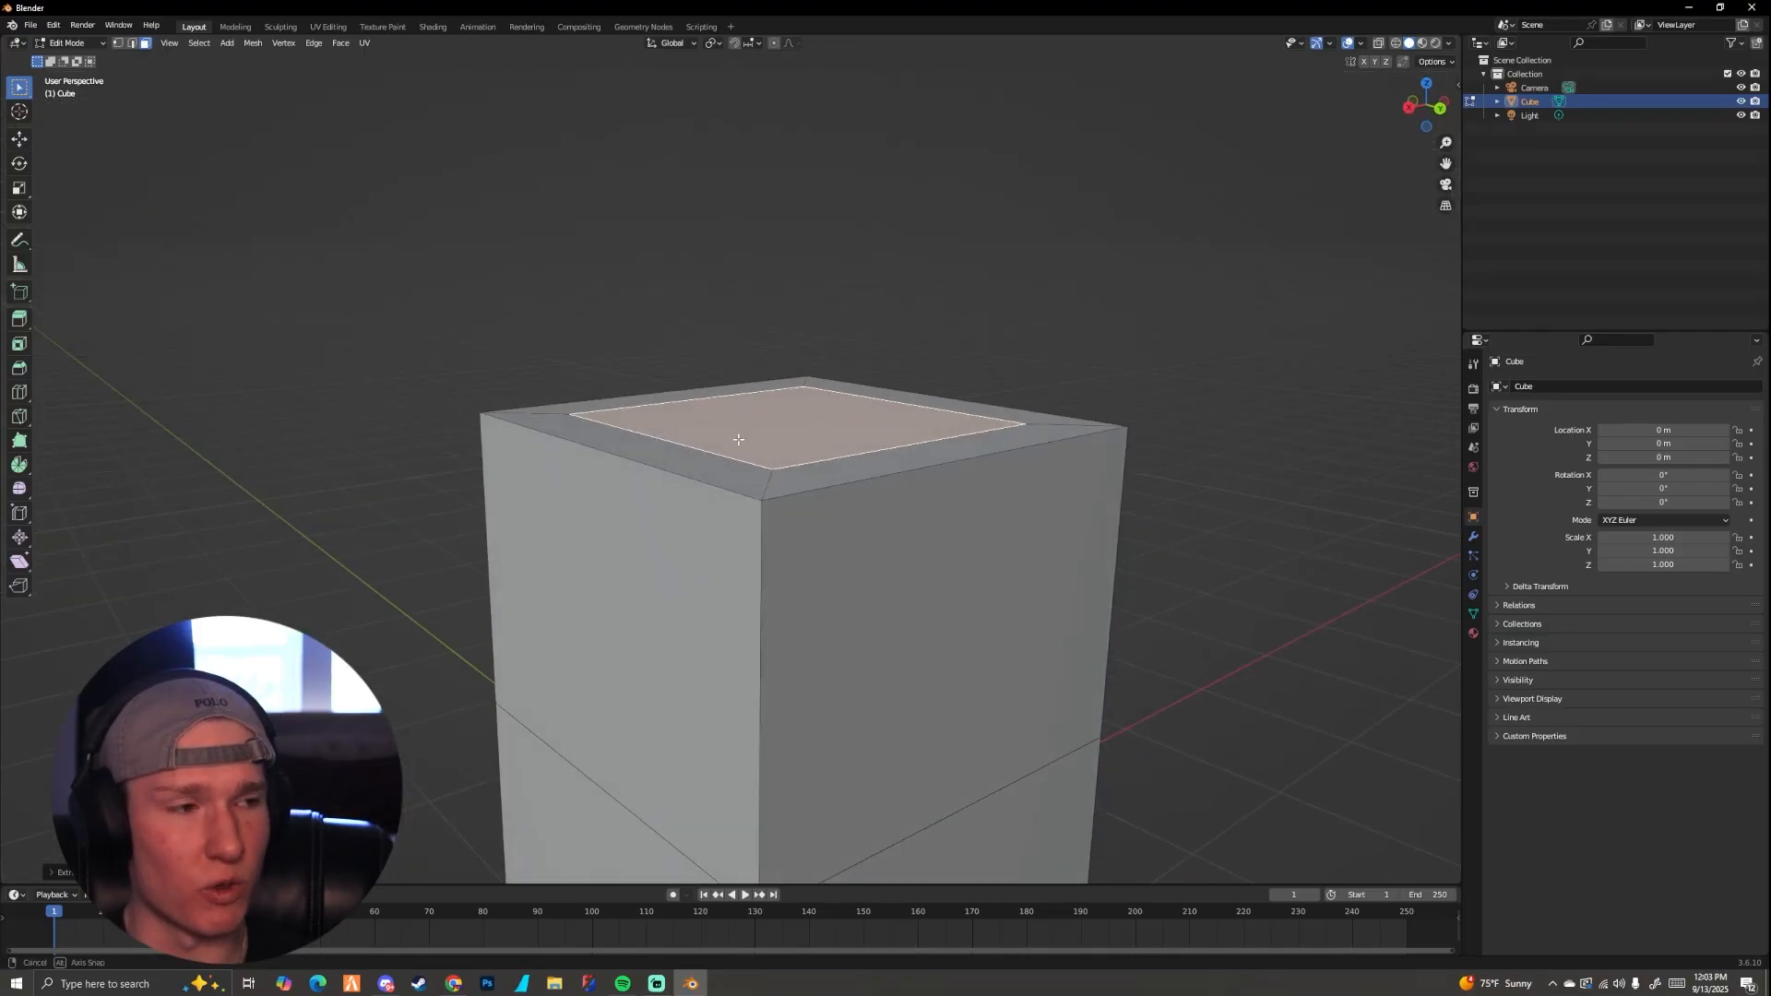
middle_drag(739, 440, 712, 437)
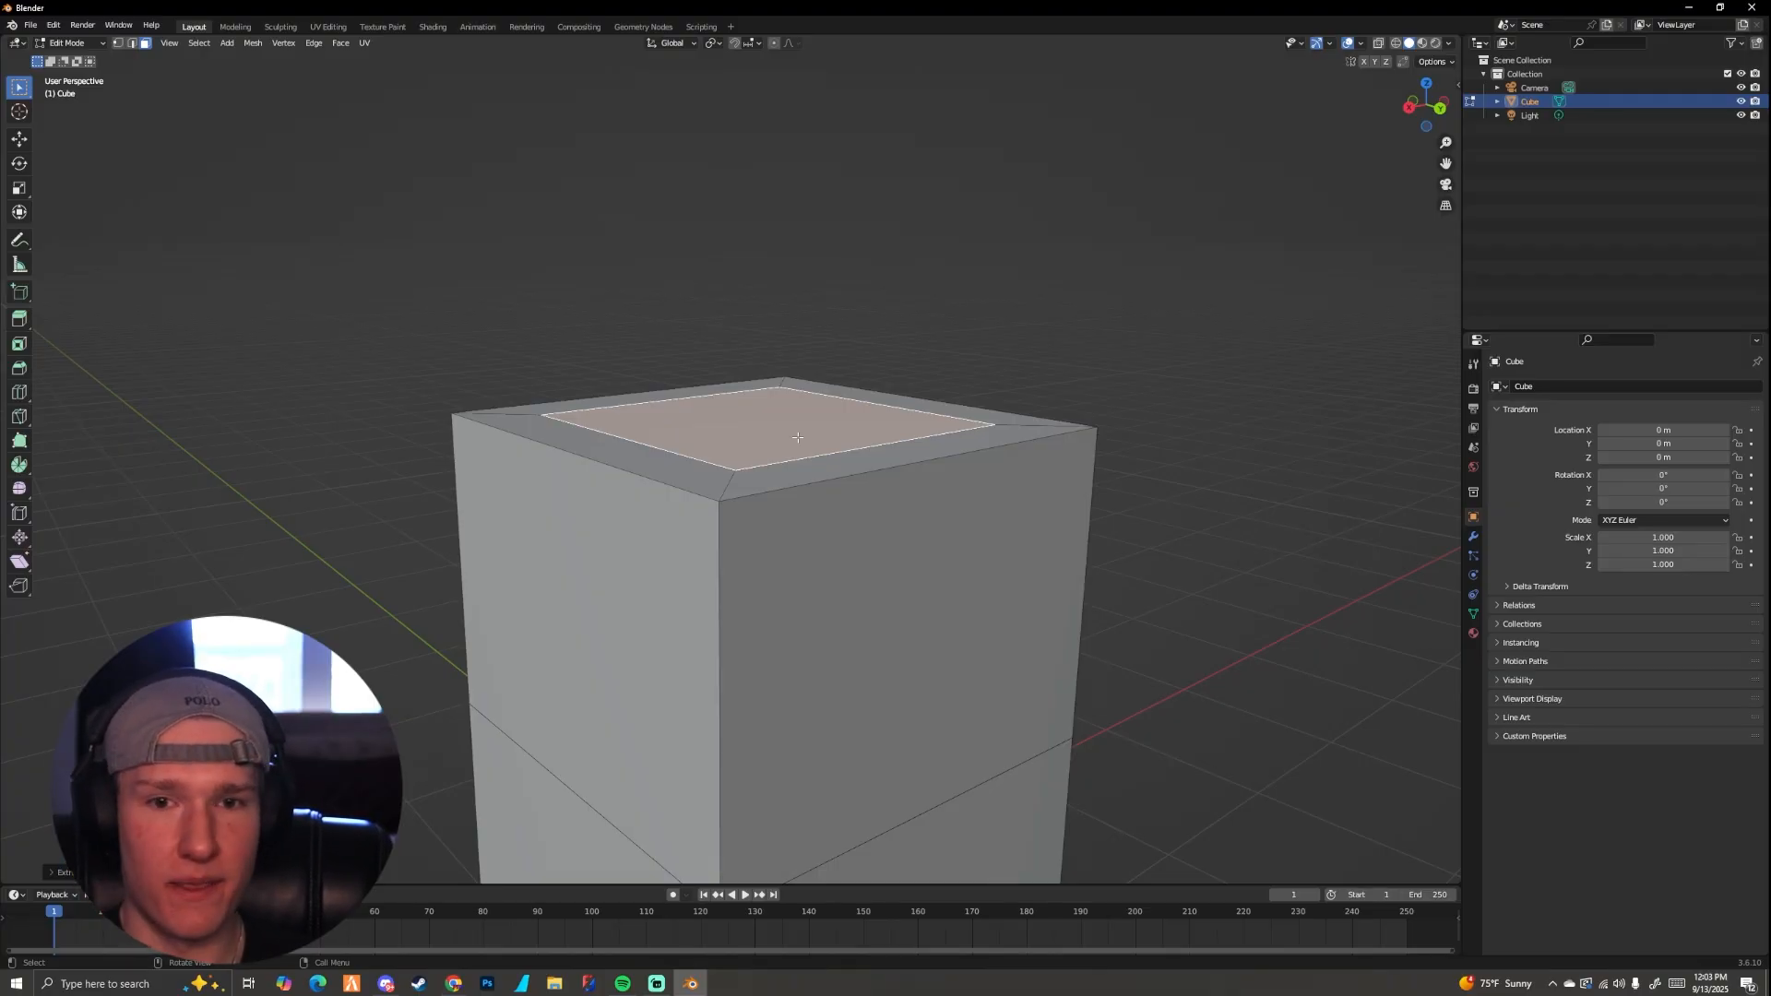
key(ctrl+z)
middle_drag(798, 437, 932, 427)
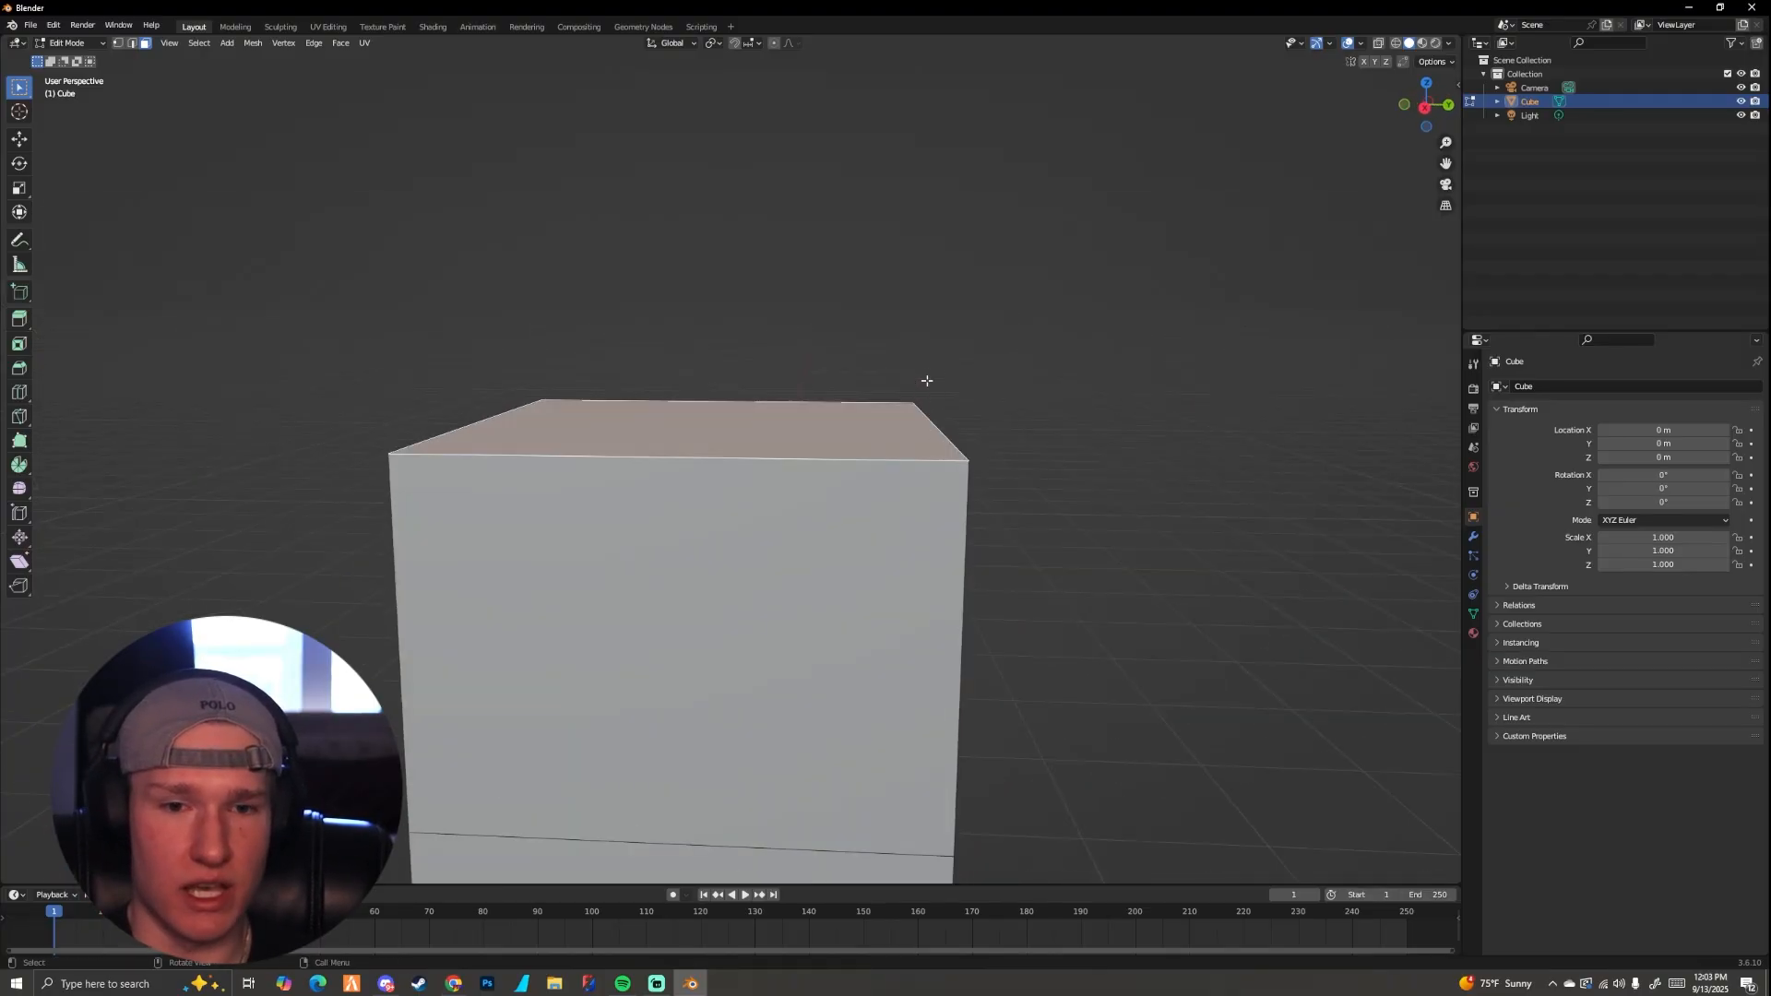
Step: Extrude the block's top face in place and scale it inward evenly to leave a rim around it
scroll(925, 384, down, 4)
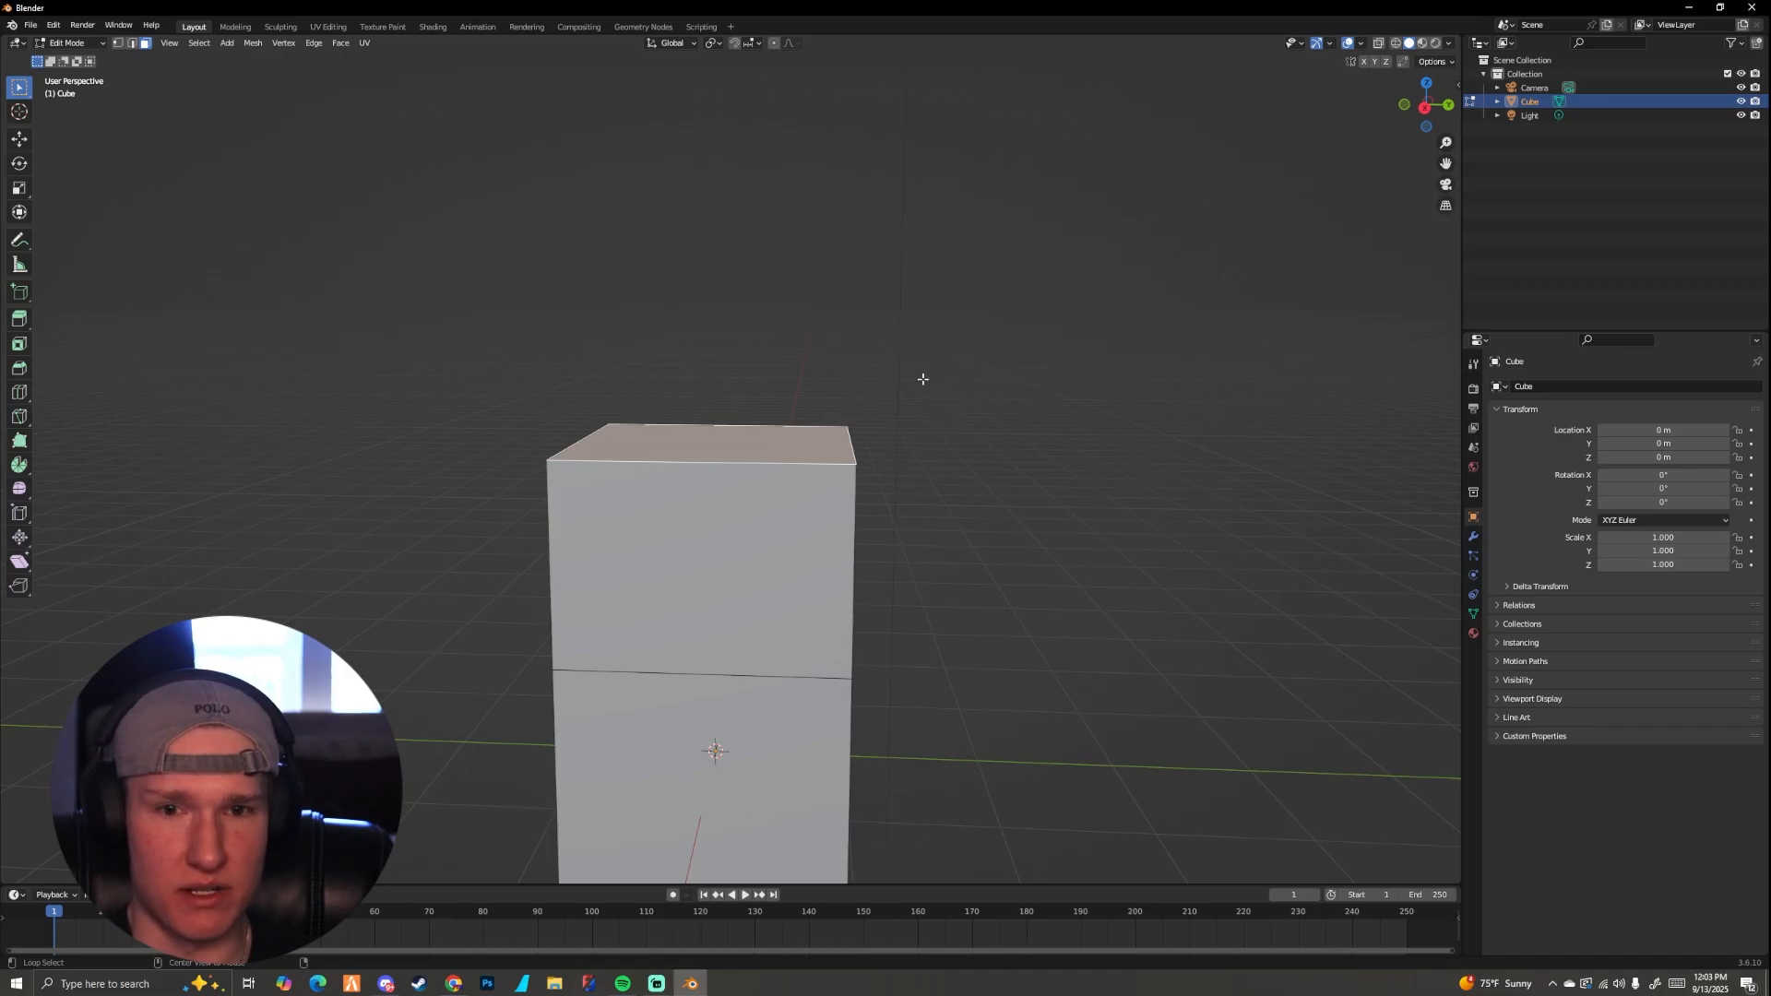
alt+middle_drag(923, 379, 921, 460)
scroll(921, 459, up, 1)
shift+middle_drag(1225, 457, 1115, 458)
scroll(973, 393, up, 1)
key(e)
key(s)
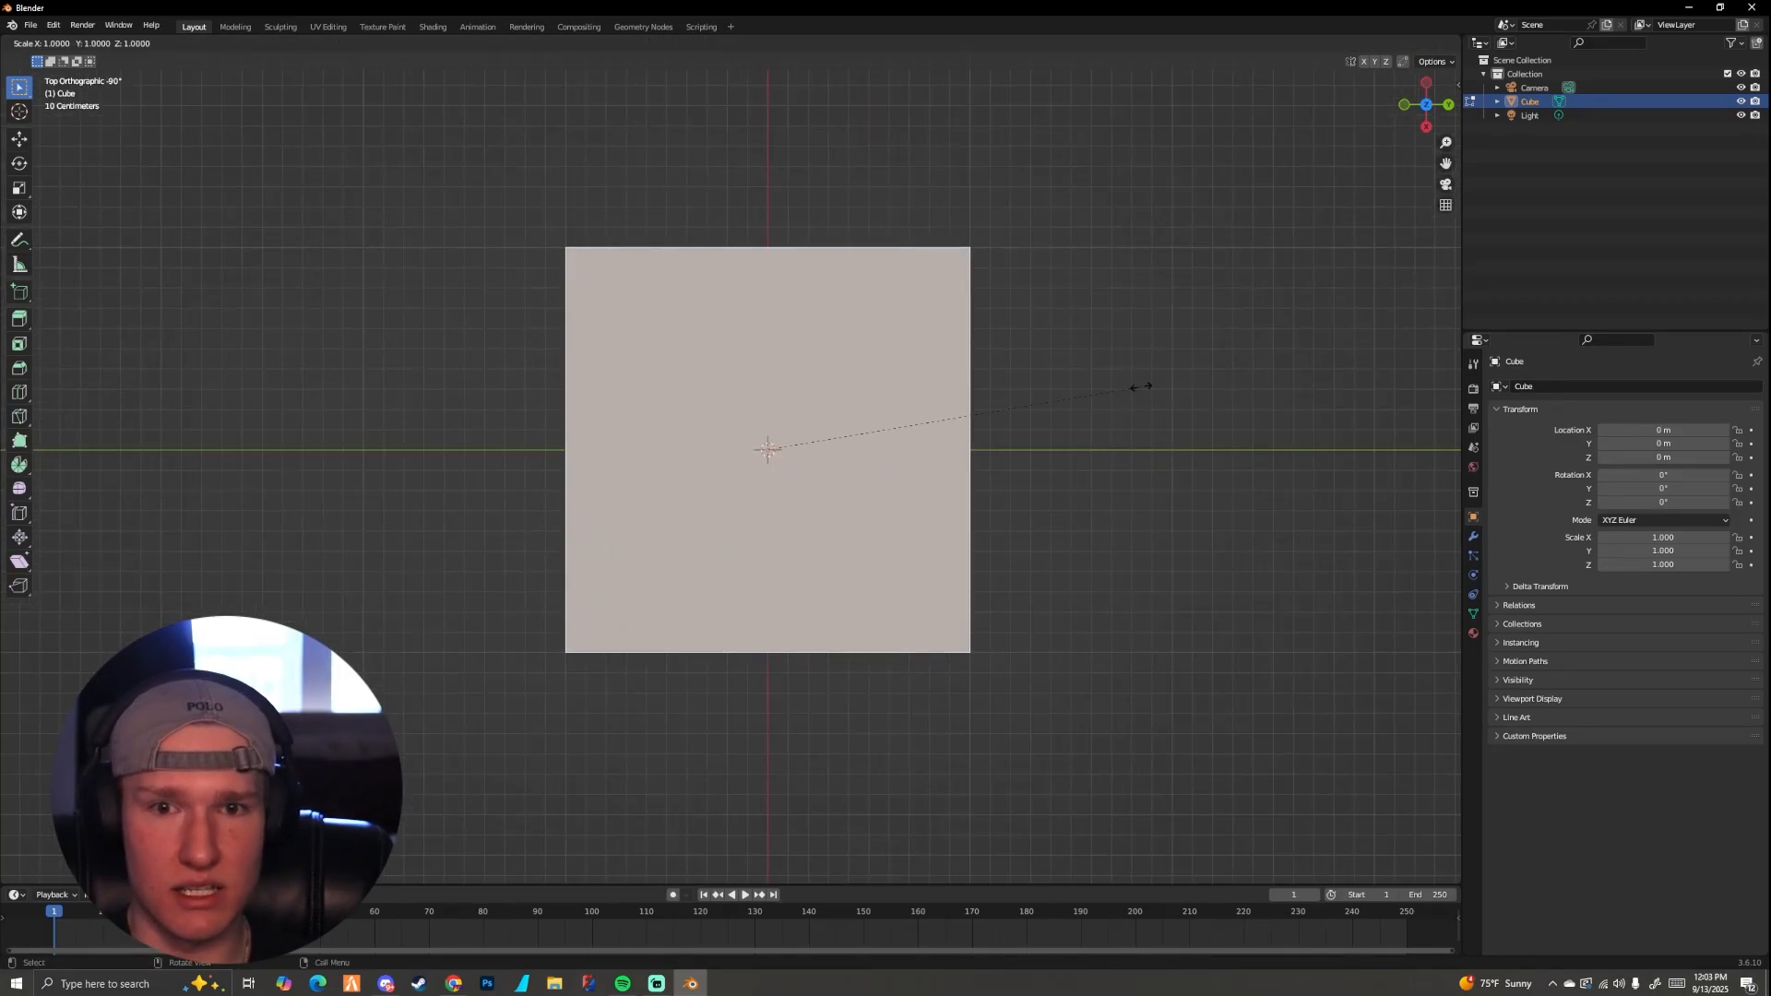
click(1058, 381)
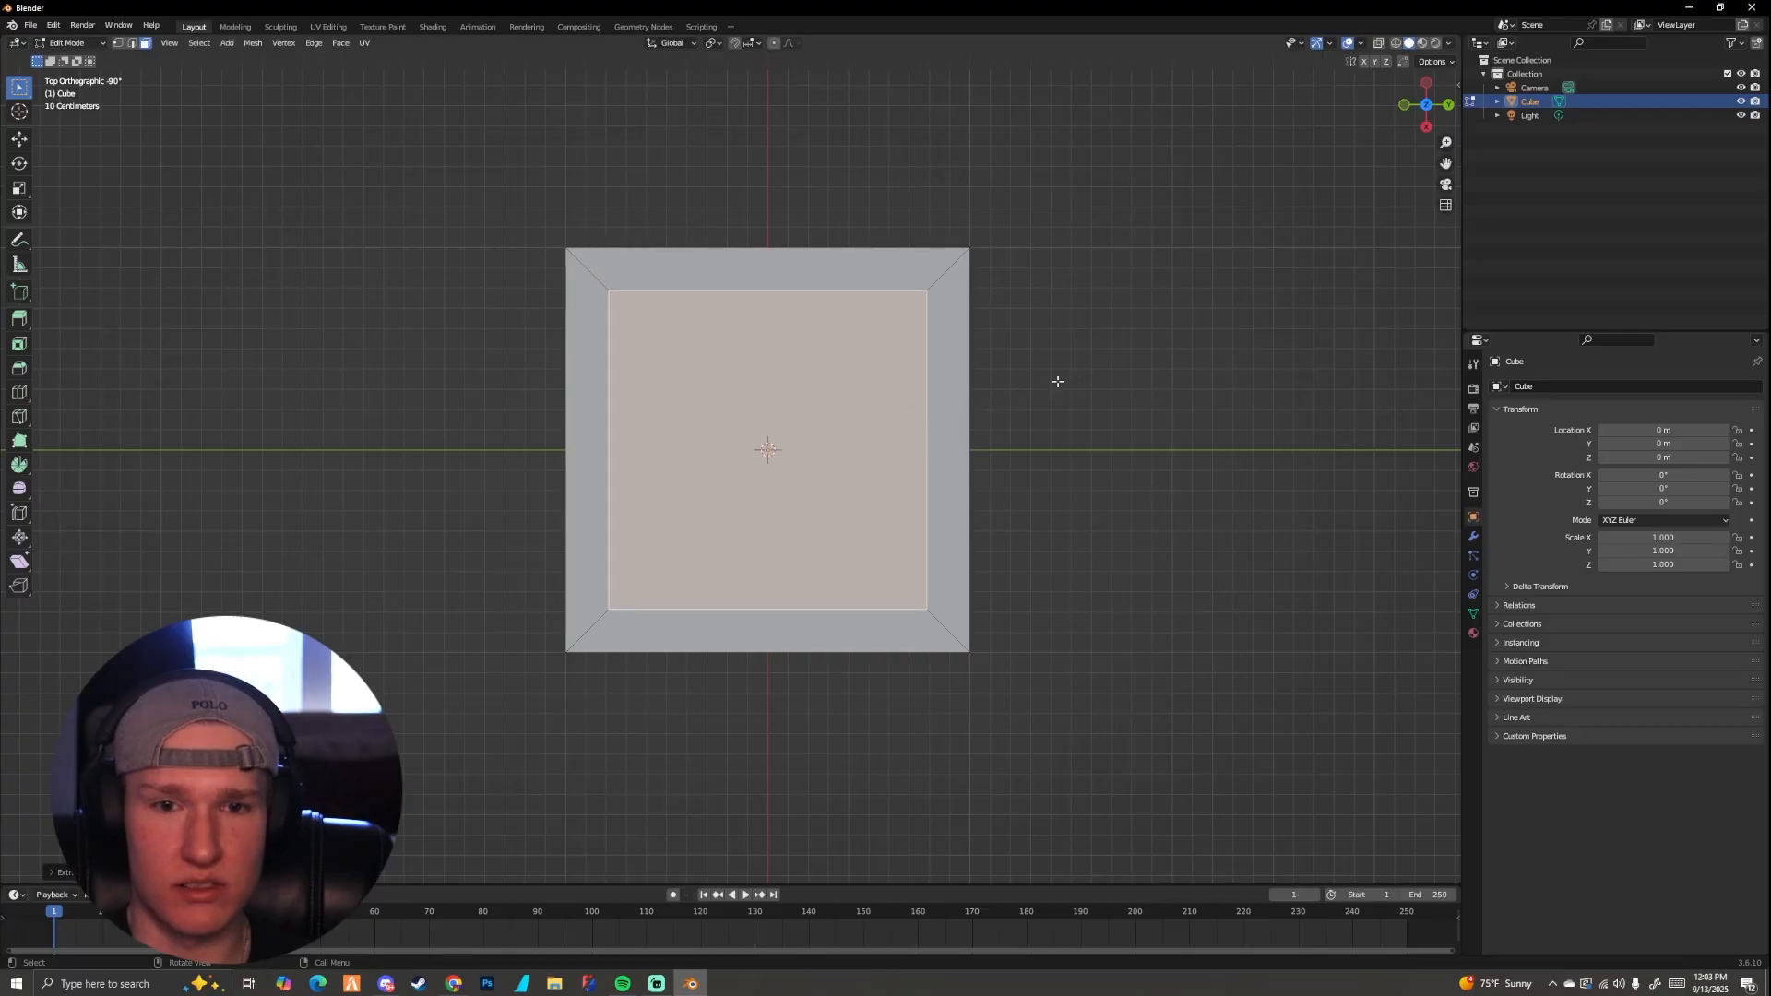
Step: Examine the rim and inner top face from the side and up close
scroll(1055, 392, down, 1)
middle_drag(1055, 394, 944, 340)
alt+scroll(945, 340, up, 1)
scroll(922, 341, up, 6)
shift+middle_drag(693, 362, 868, 386)
scroll(720, 380, up, 3)
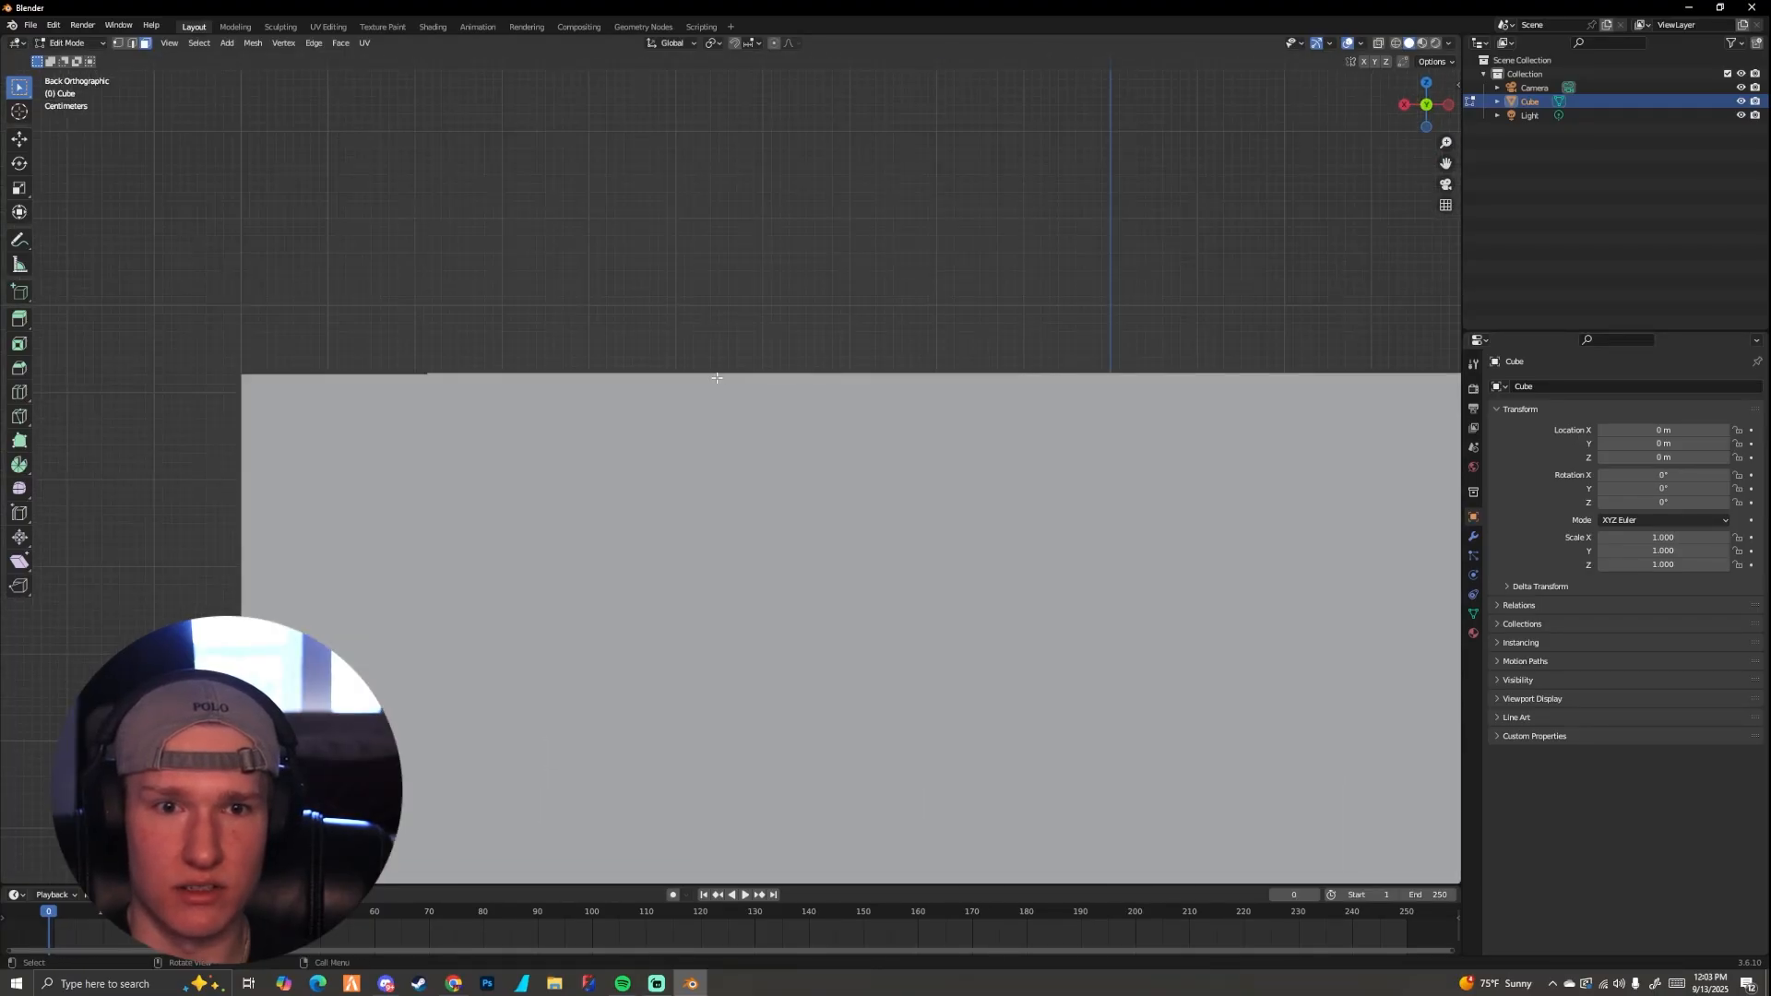
scroll(716, 384, down, 4)
Step: Extrude the inner top face down about 0.82 m along the global Z axis to hollow out the block
scroll(581, 415, up, 5)
scroll(429, 338, down, 3)
middle_drag(429, 339, 482, 396)
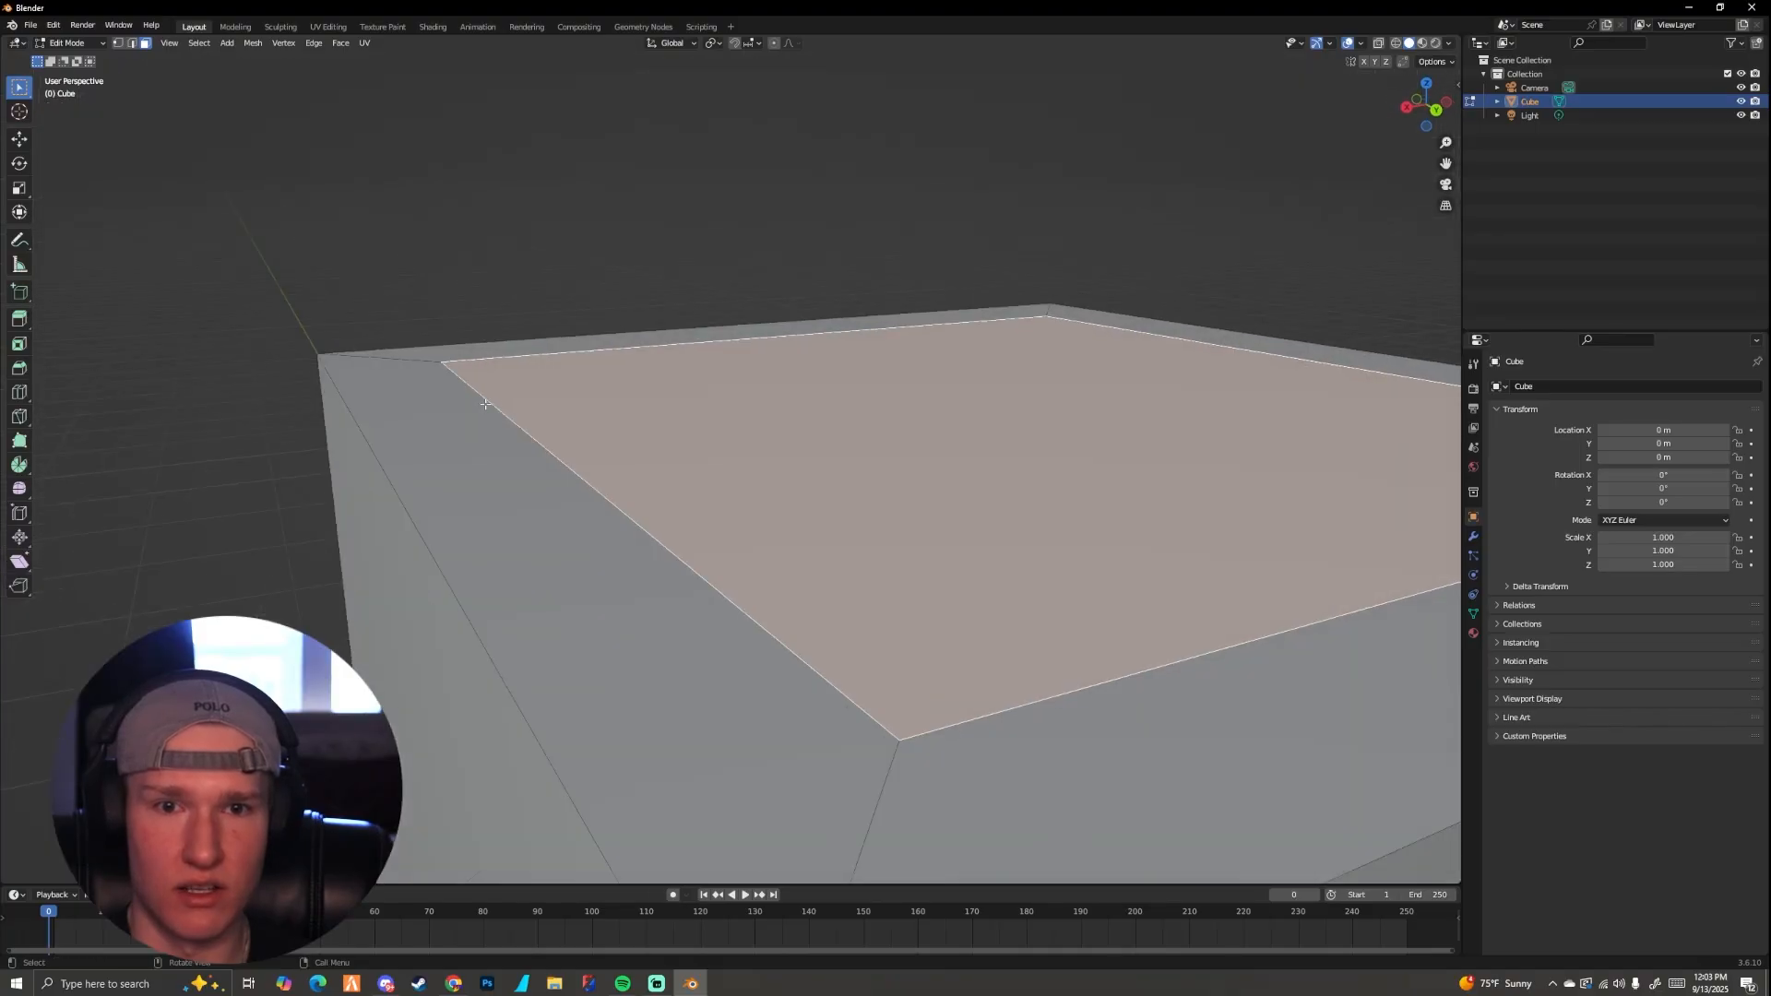
scroll(488, 401, down, 4)
mouse_move(651, 432)
middle_down()
mouse_move(719, 443)
mouse_move(632, 423)
middle_up()
scroll(633, 424, up, 2)
key(e)
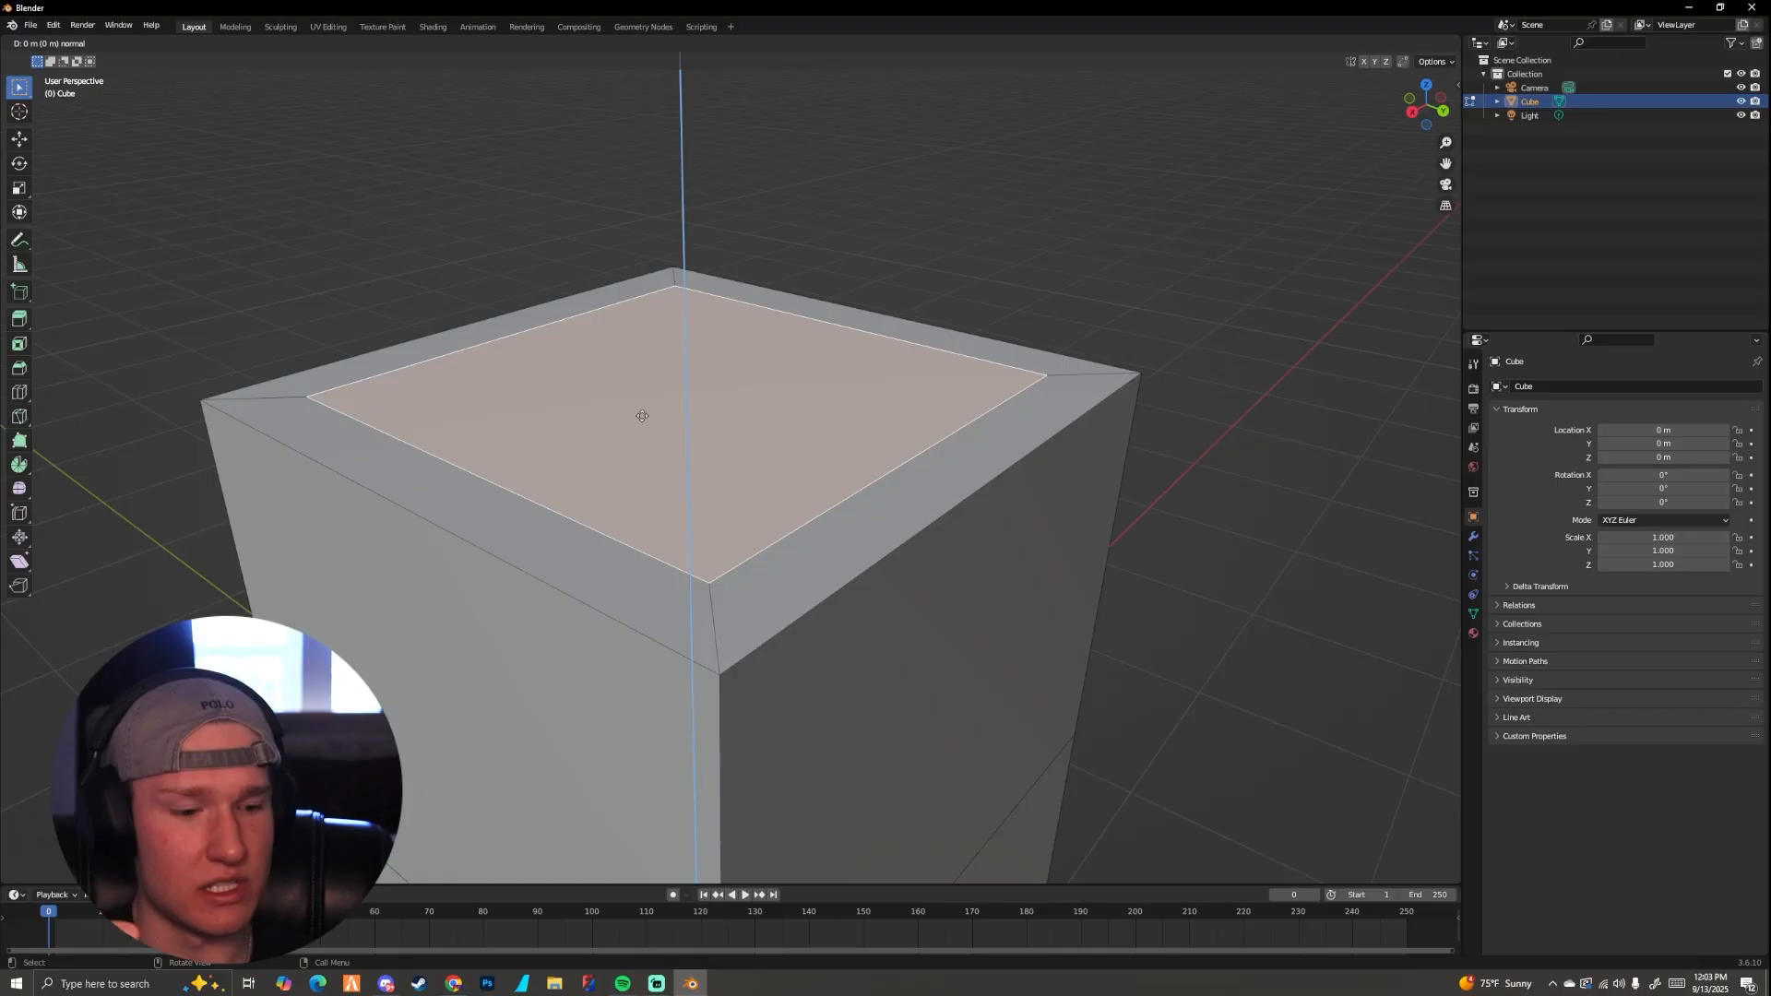
key(z)
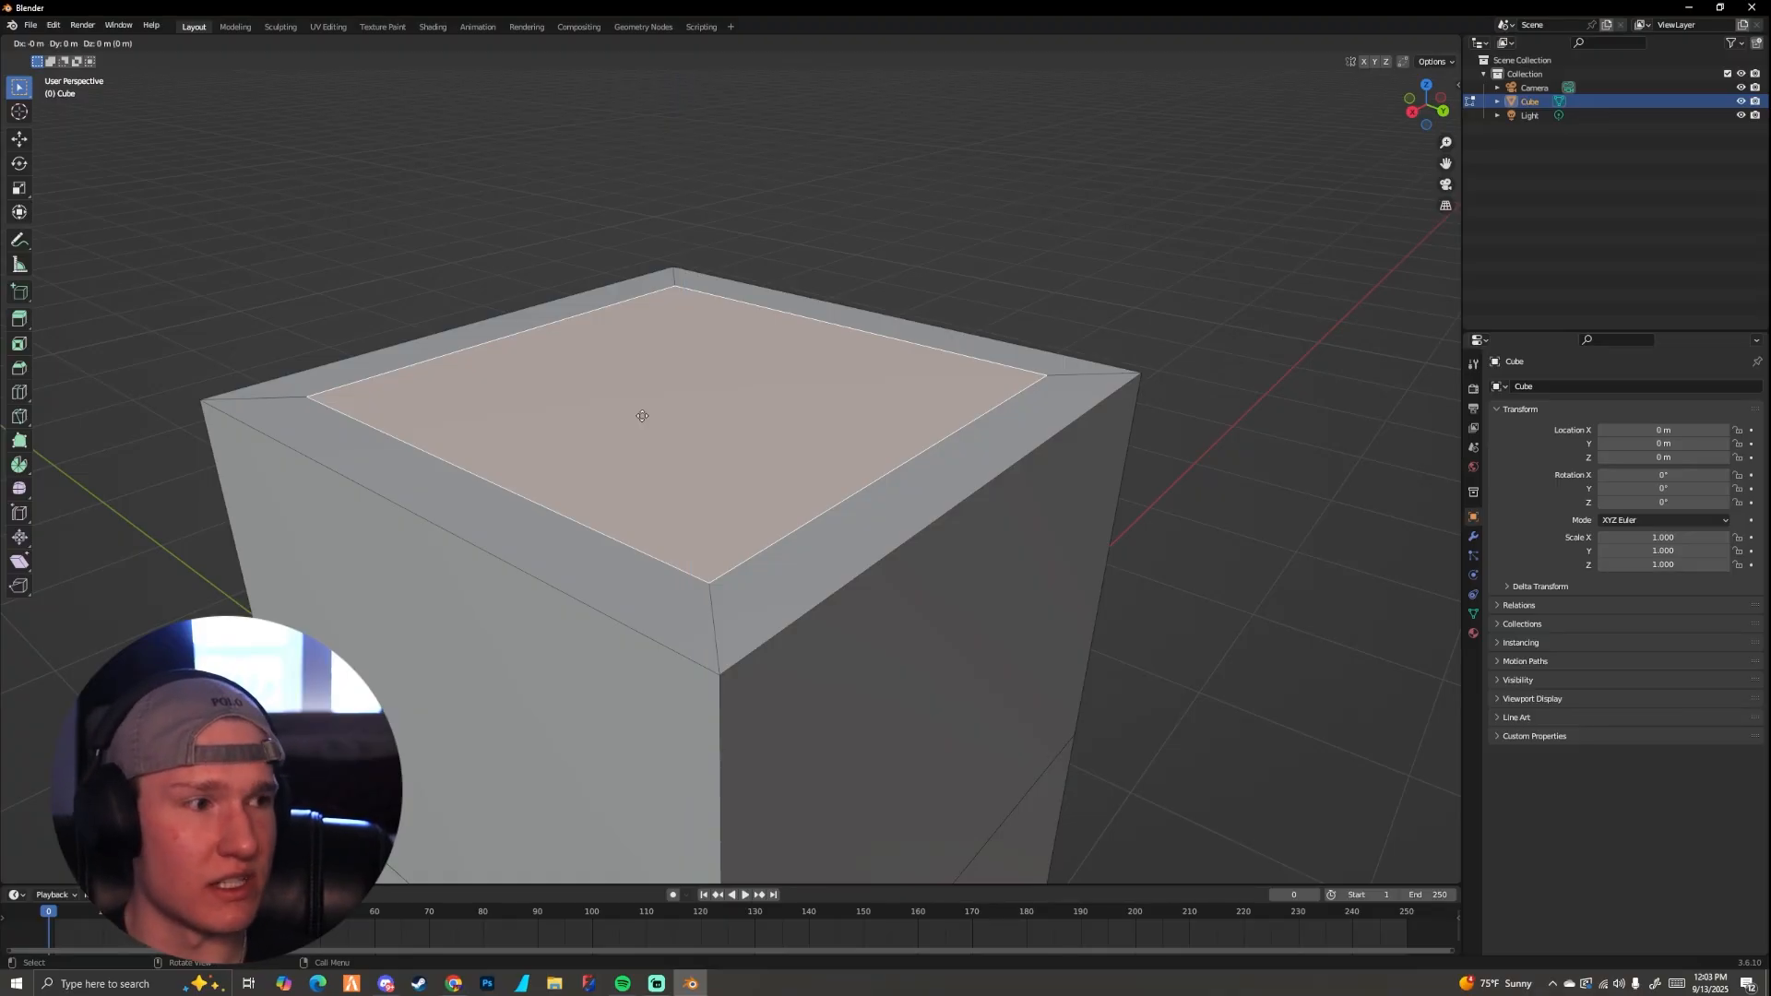
key(z)
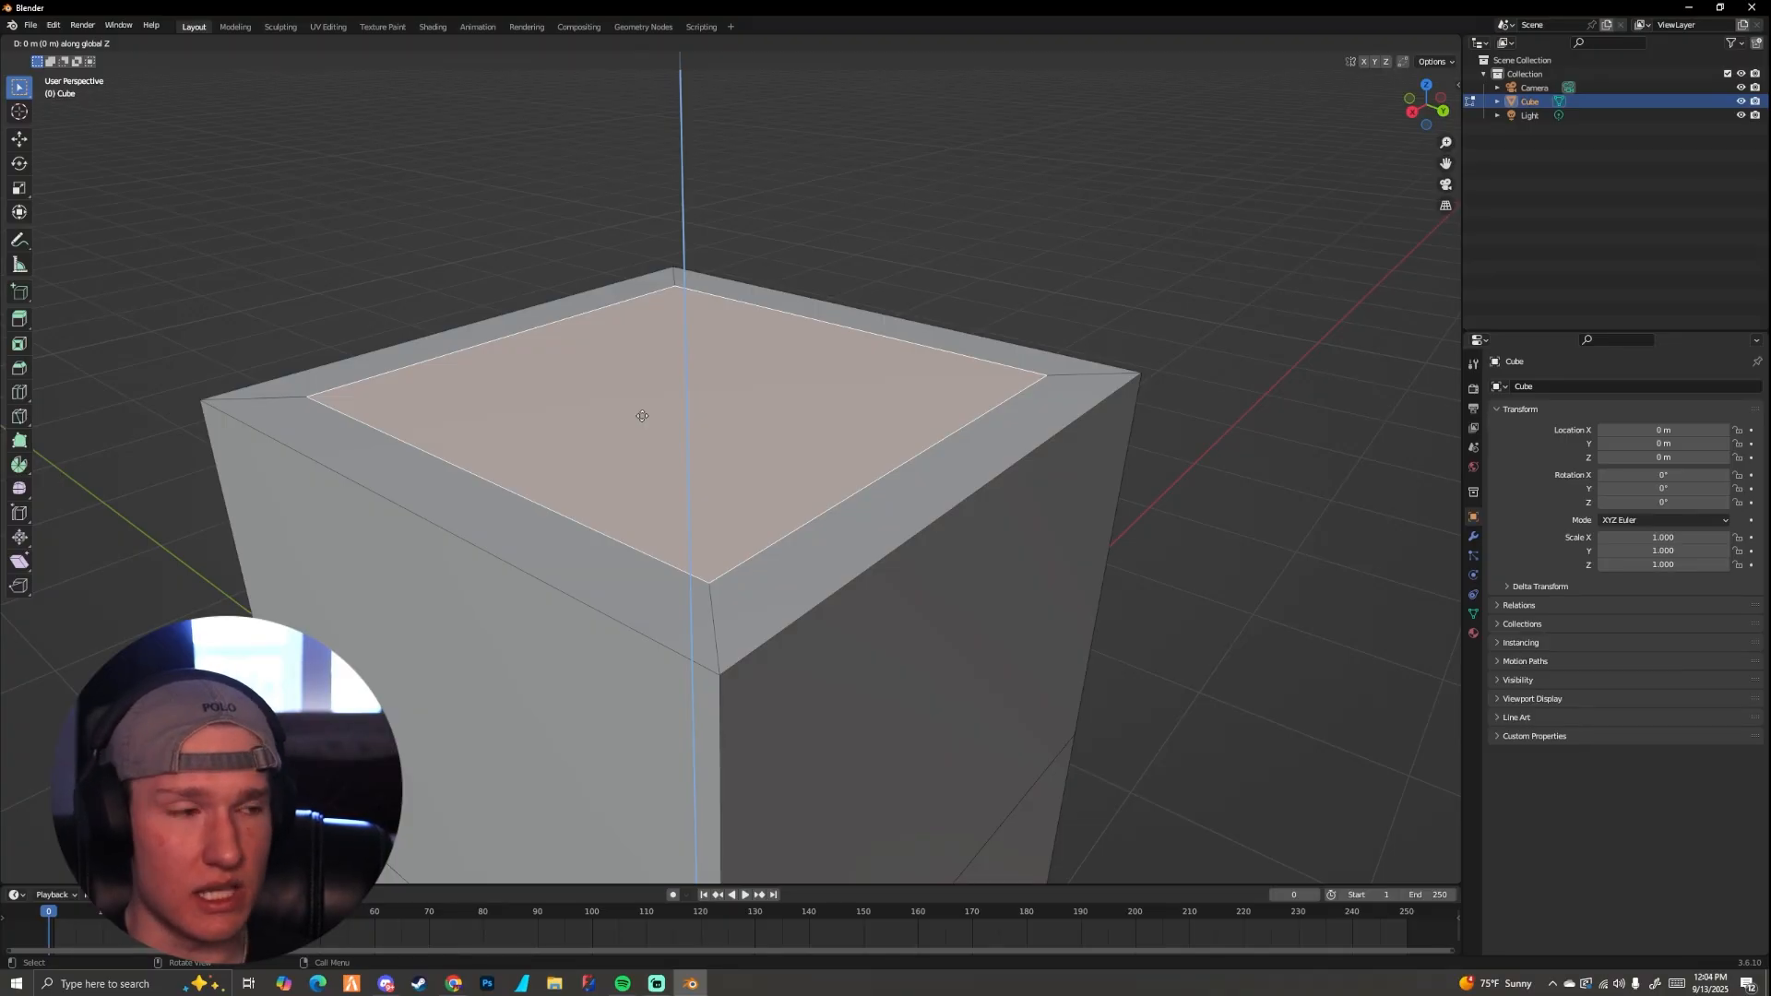
click(684, 649)
Step: Switch to object mode and examine the hollowed block from several sides
middle_drag(743, 561, 545, 482)
scroll(574, 653, up, 1)
key(Tab)
scroll(598, 541, up, 1)
scroll(600, 541, down, 3)
scroll(617, 492, down, 2)
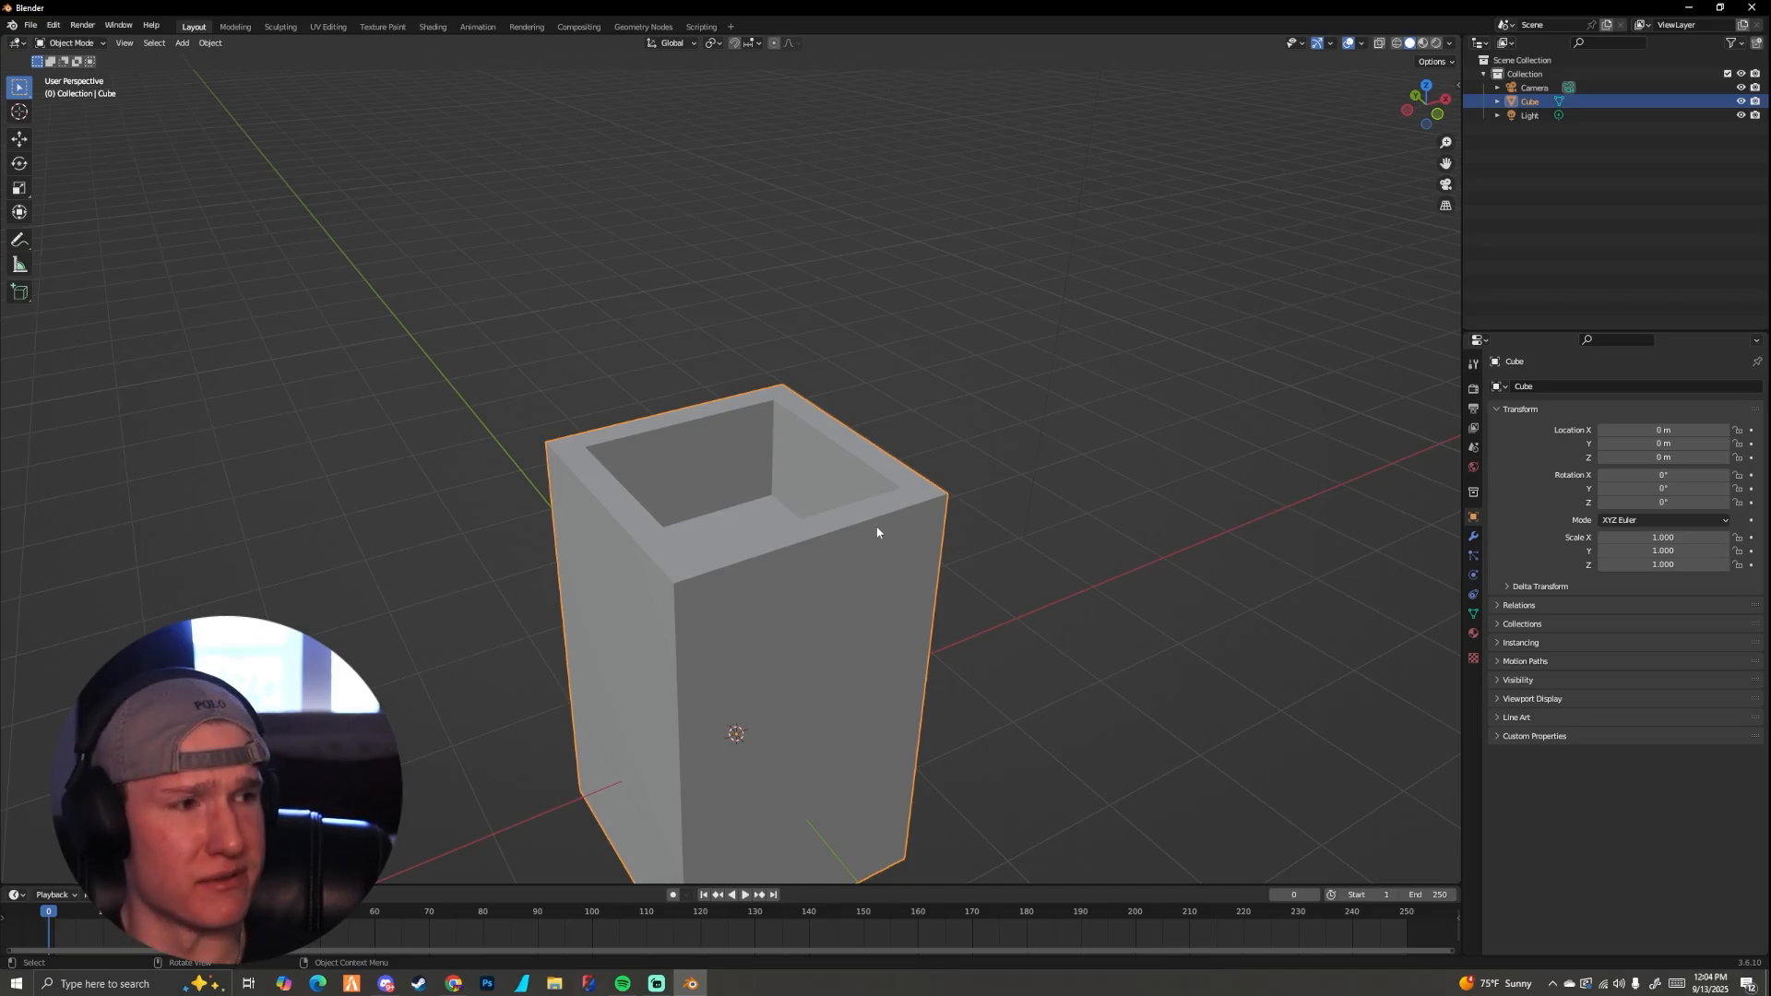
middle_drag(877, 532, 605, 528)
key(Tab)
key(Tab)
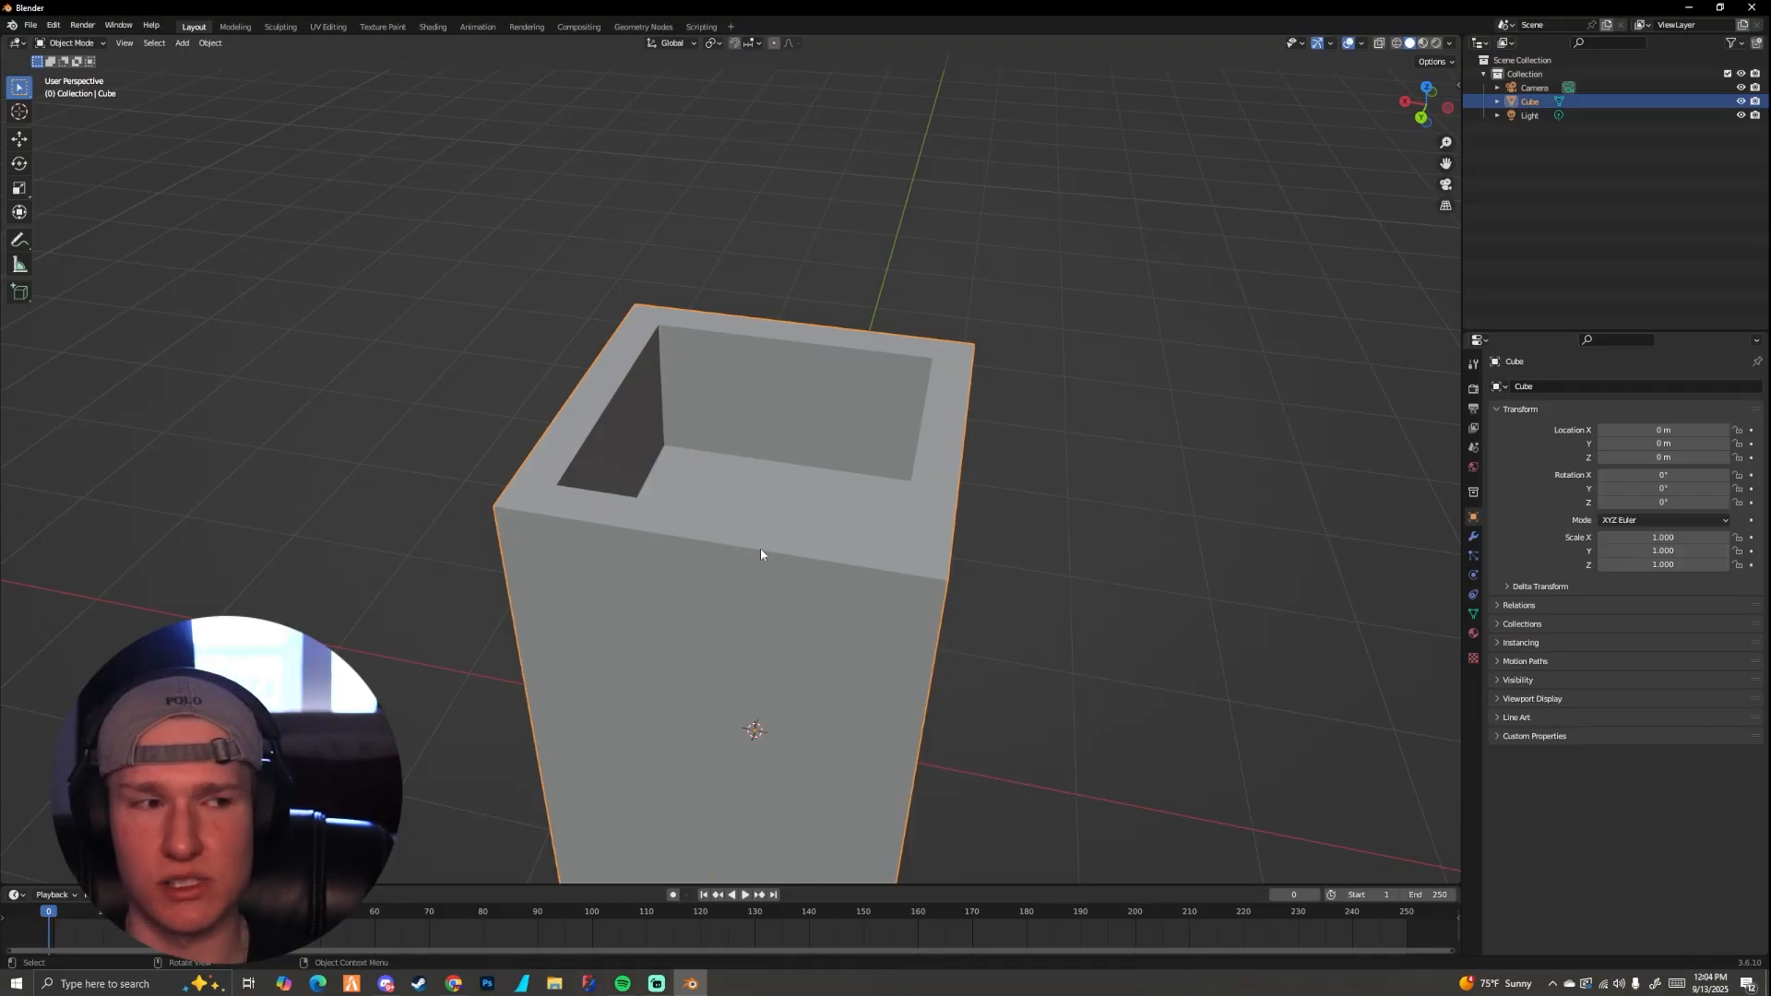
Step: Return to edit mode with face selection, select the cavity's floor face, and adjust its depth along the global Z axis
middle_drag(740, 537, 723, 502)
key(Tab)
key(3)
click(719, 516)
key(g)
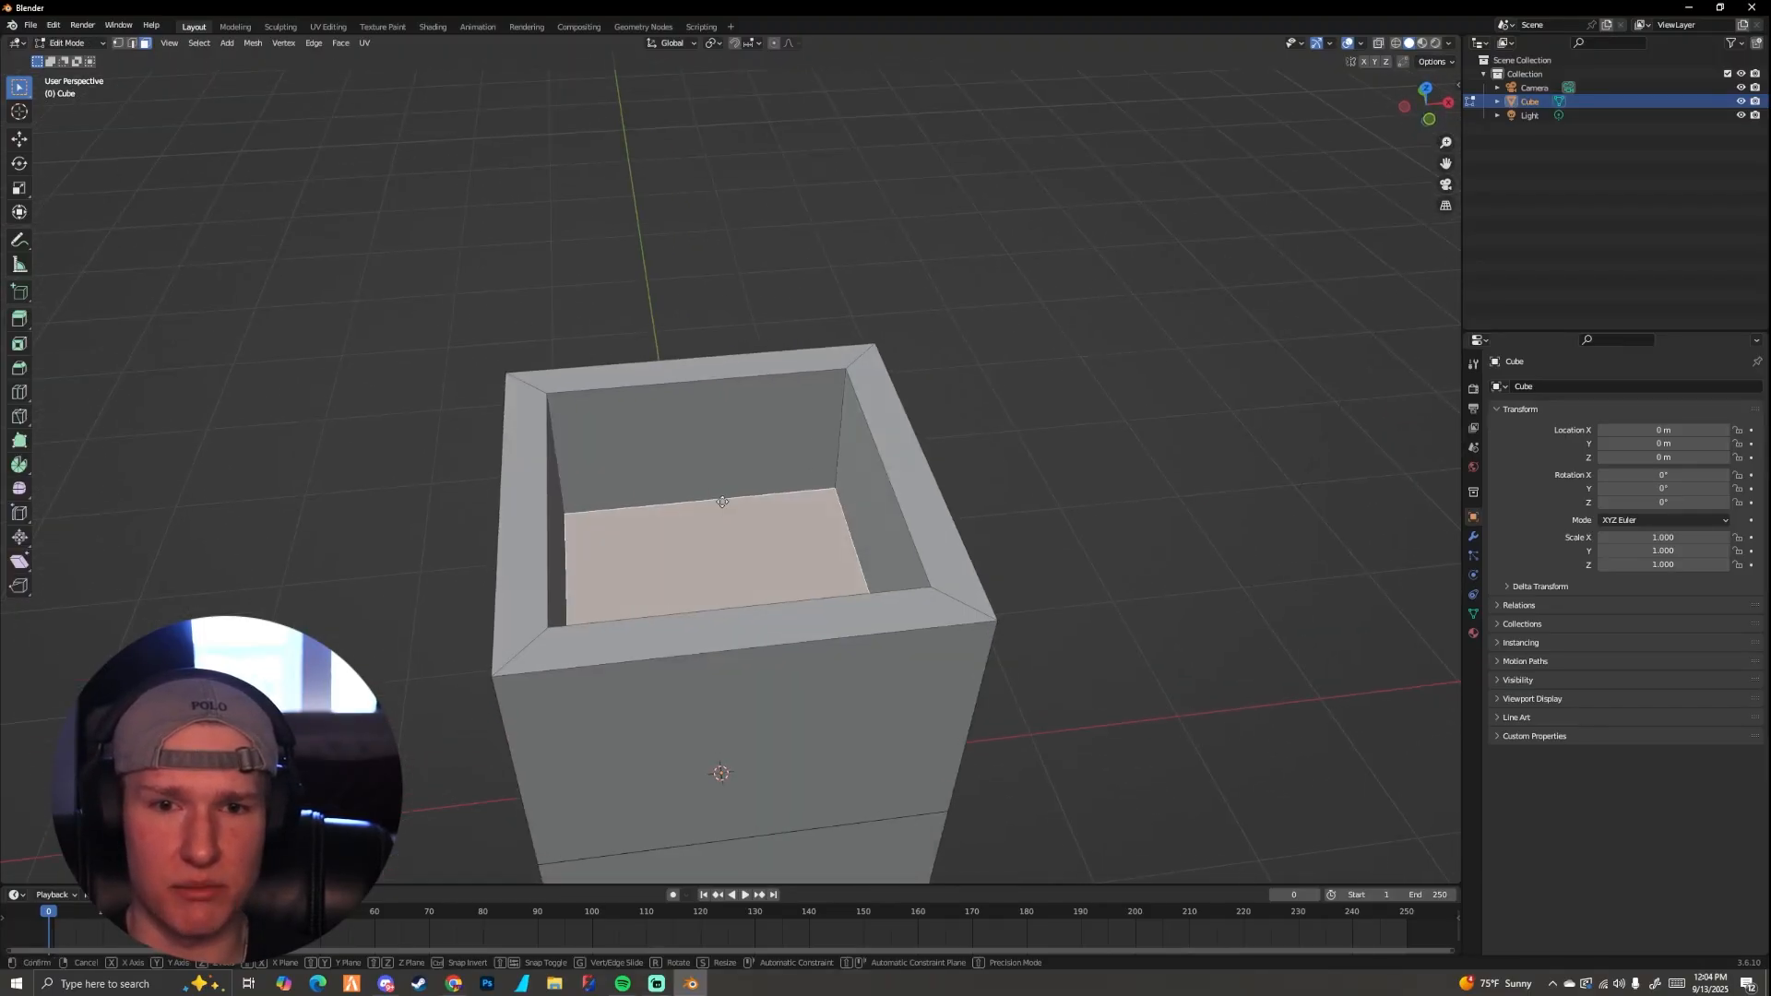
key(z)
click(727, 621)
middle_drag(727, 621, 716, 692)
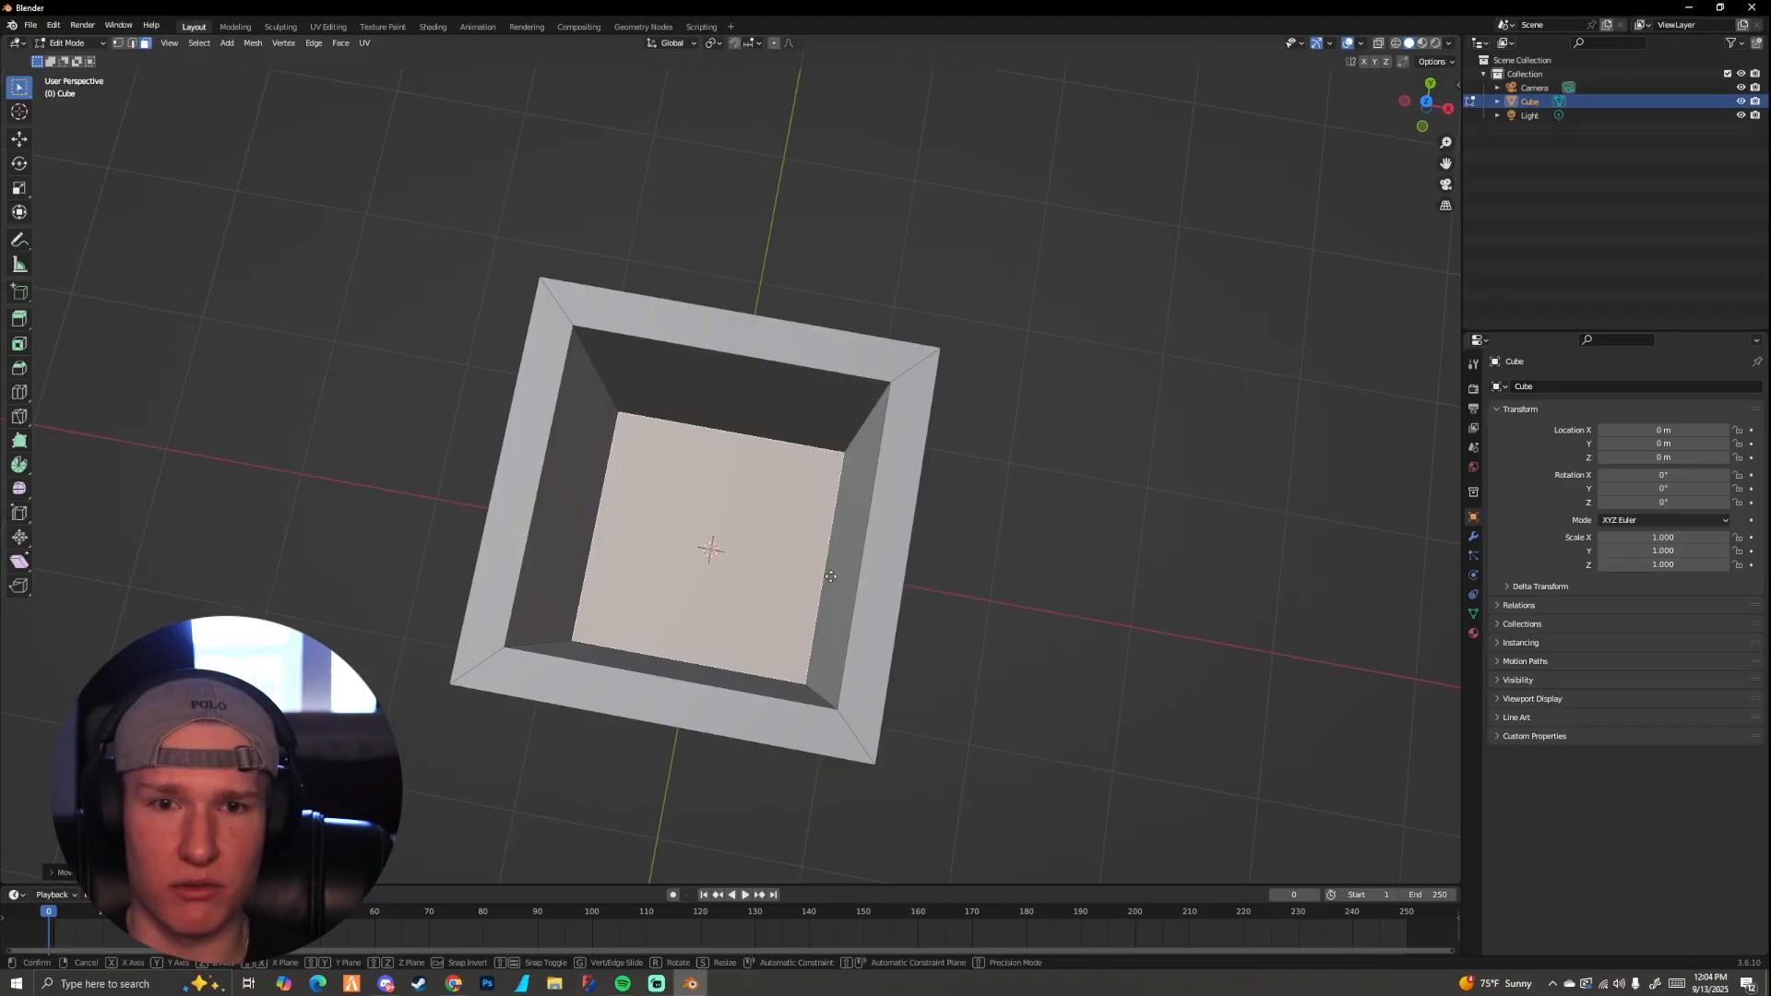
key(g)
key(z)
click(818, 571)
Step: Examine the block and its deepened cavity in object mode, and return to edit mode
middle_drag(818, 571, 556, 513)
scroll(846, 484, down, 1)
scroll(656, 559, up, 4)
key(Tab)
scroll(702, 554, down, 3)
scroll(740, 484, down, 2)
key(Tab)
scroll(740, 490, up, 3)
scroll(560, 524, down, 4)
Step: Change to edge selection mode
shift+middle_drag(738, 530, 671, 481)
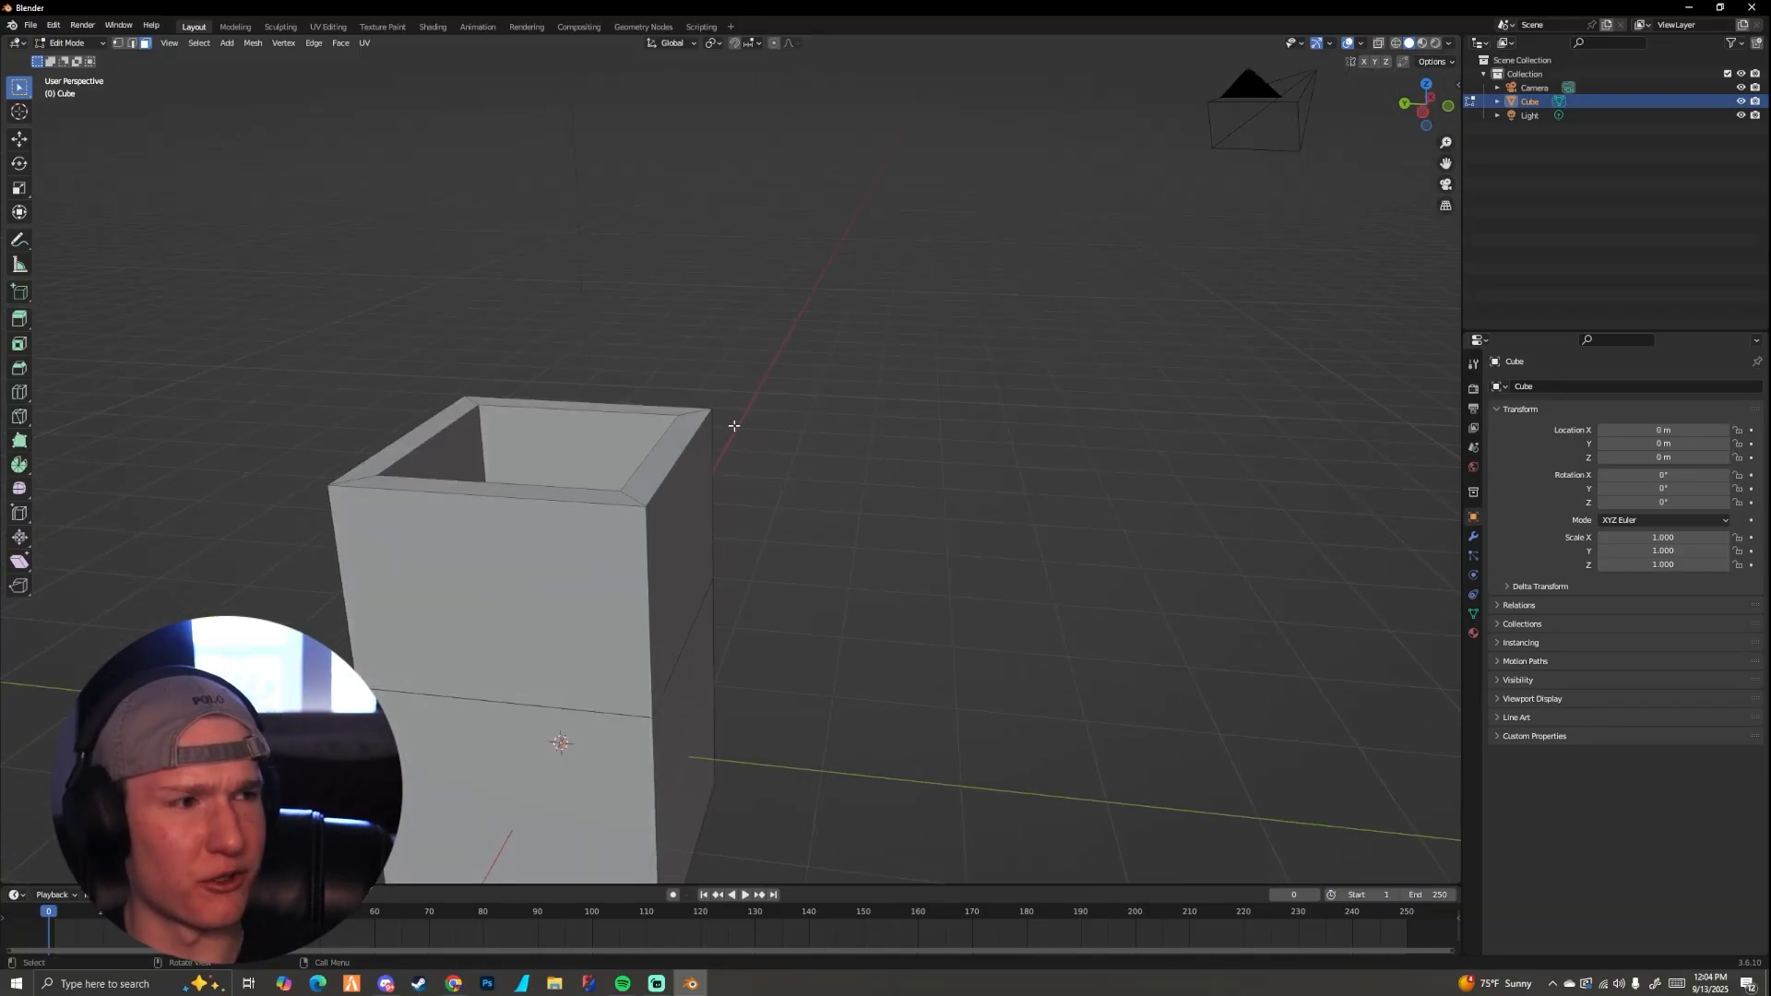
click(131, 43)
middle_drag(564, 379, 514, 381)
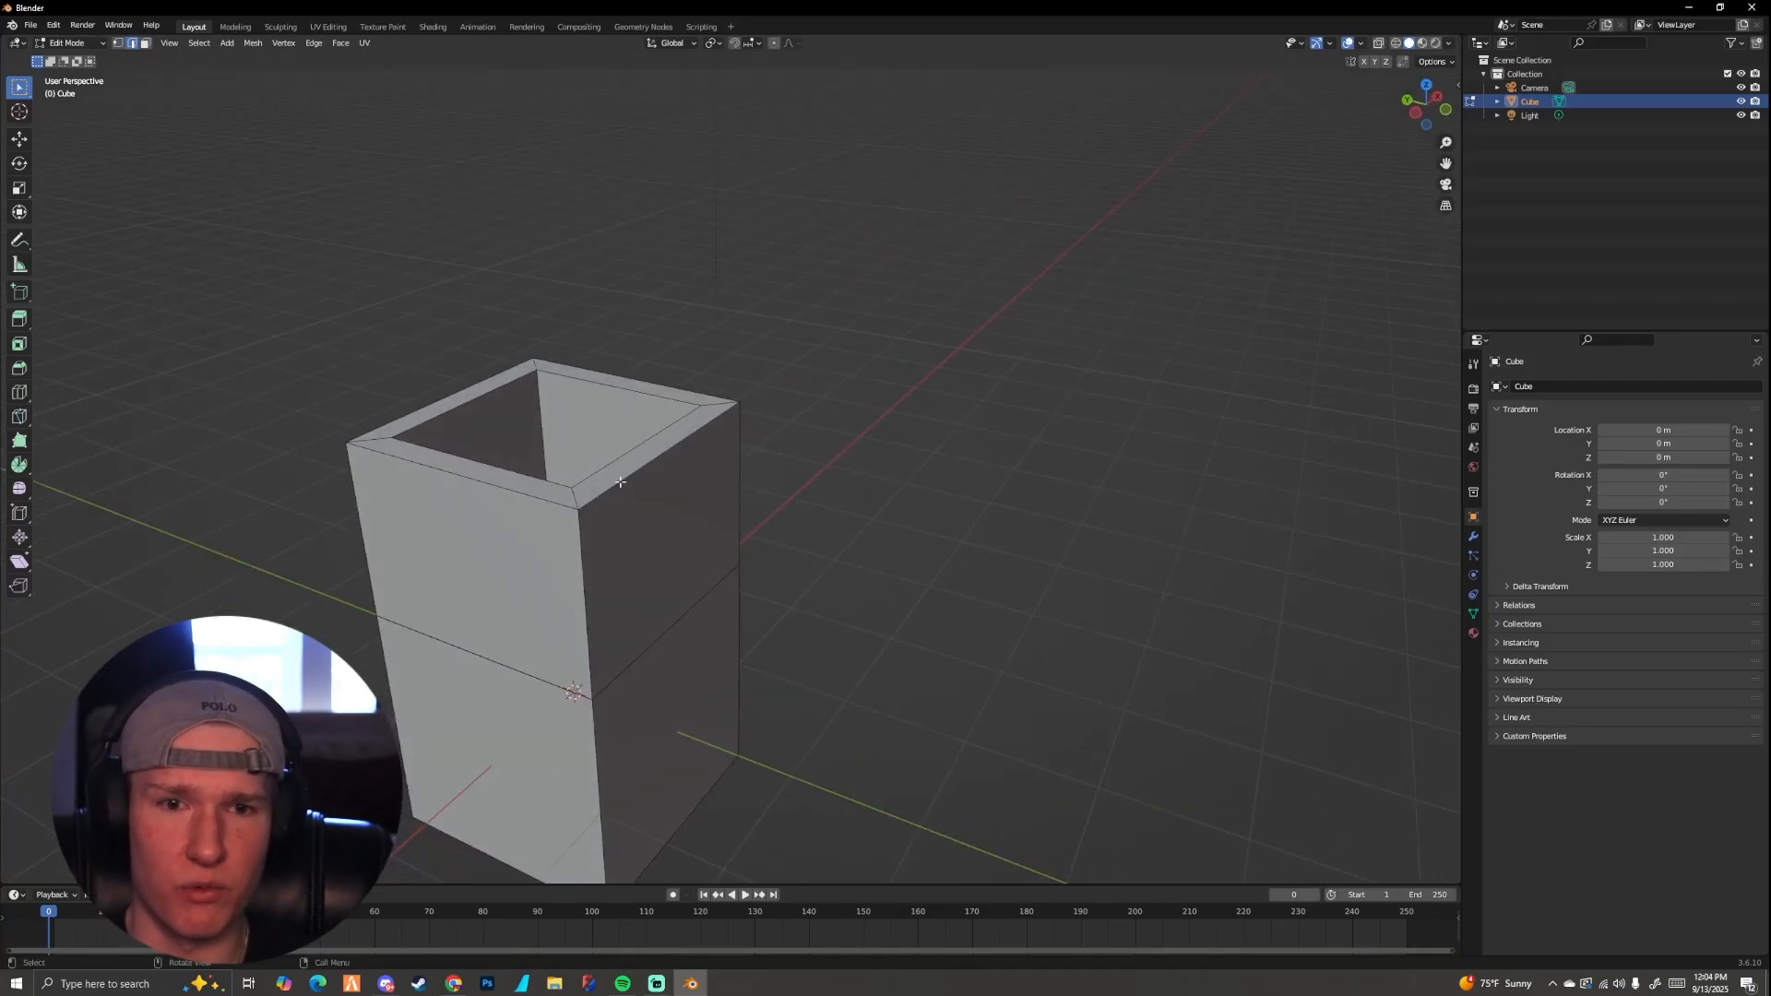
Step: Extrude the two opposite outer edges of the block's top rim, scale them to about 3.2 along global Y, and undo the result
click(625, 481)
middle_drag(625, 480, 688, 543)
shift+click(404, 521)
scroll(690, 542, up, 2)
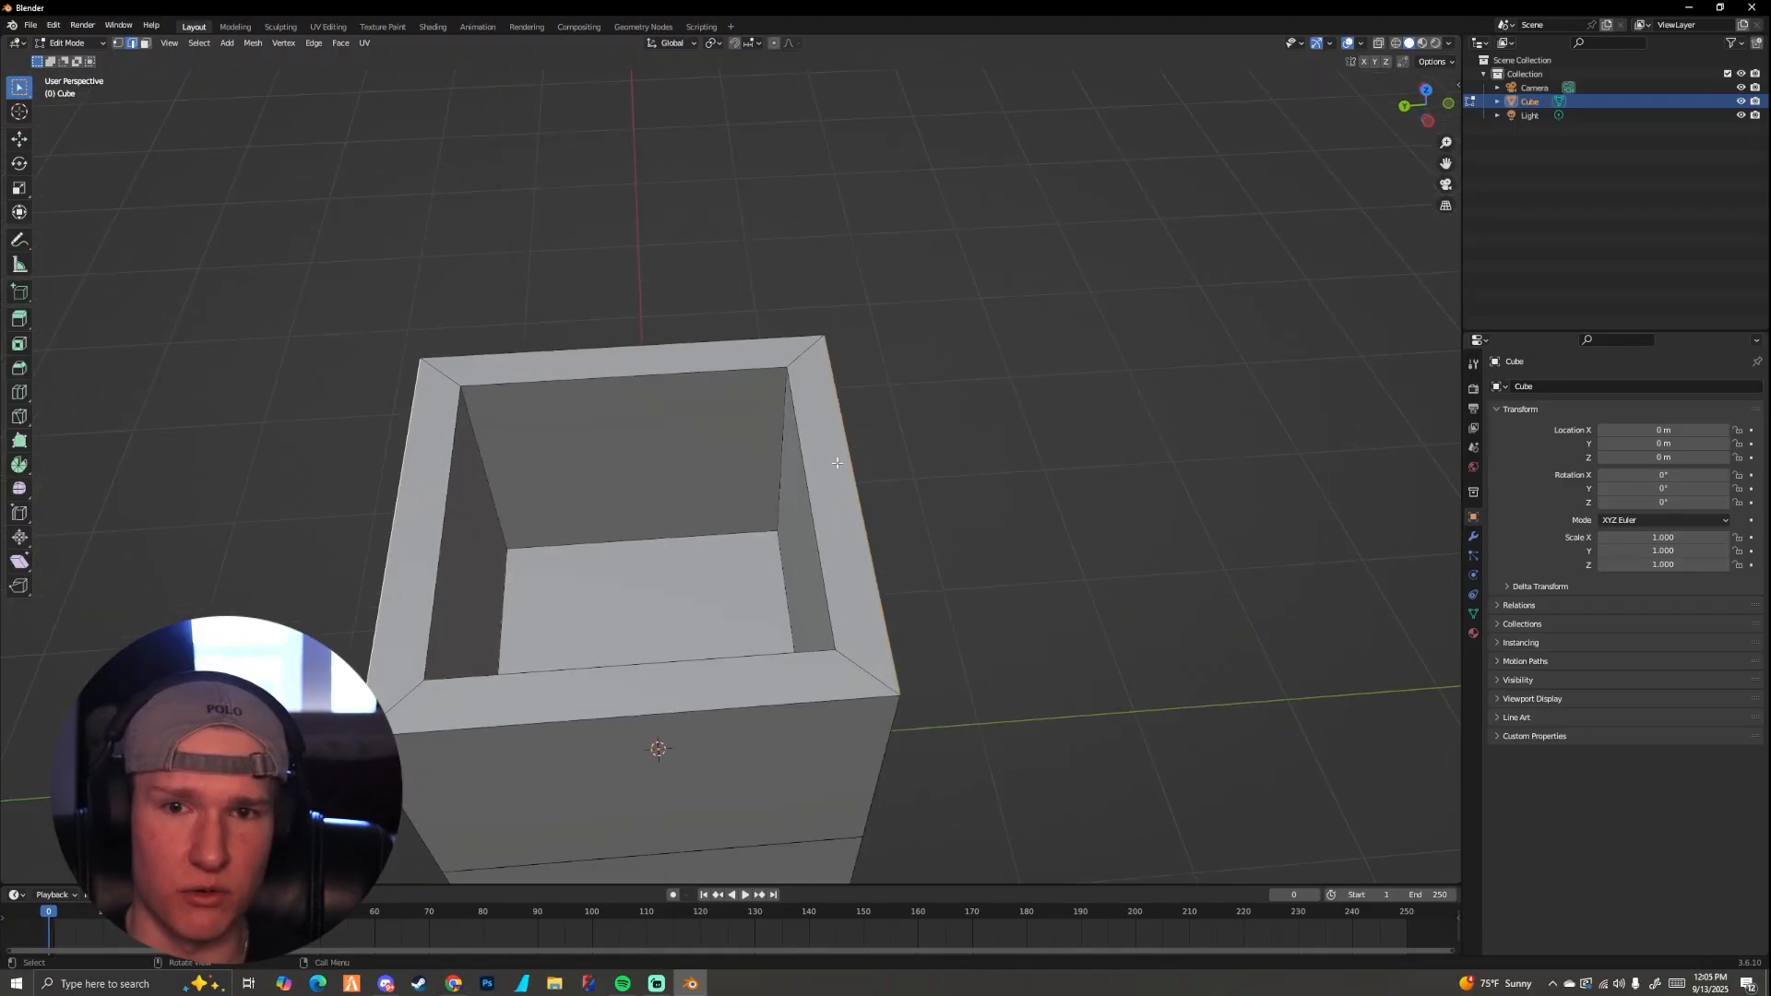
shift+middle_drag(481, 519, 526, 498)
scroll(599, 499, down, 3)
shift+middle_drag(685, 500, 727, 493)
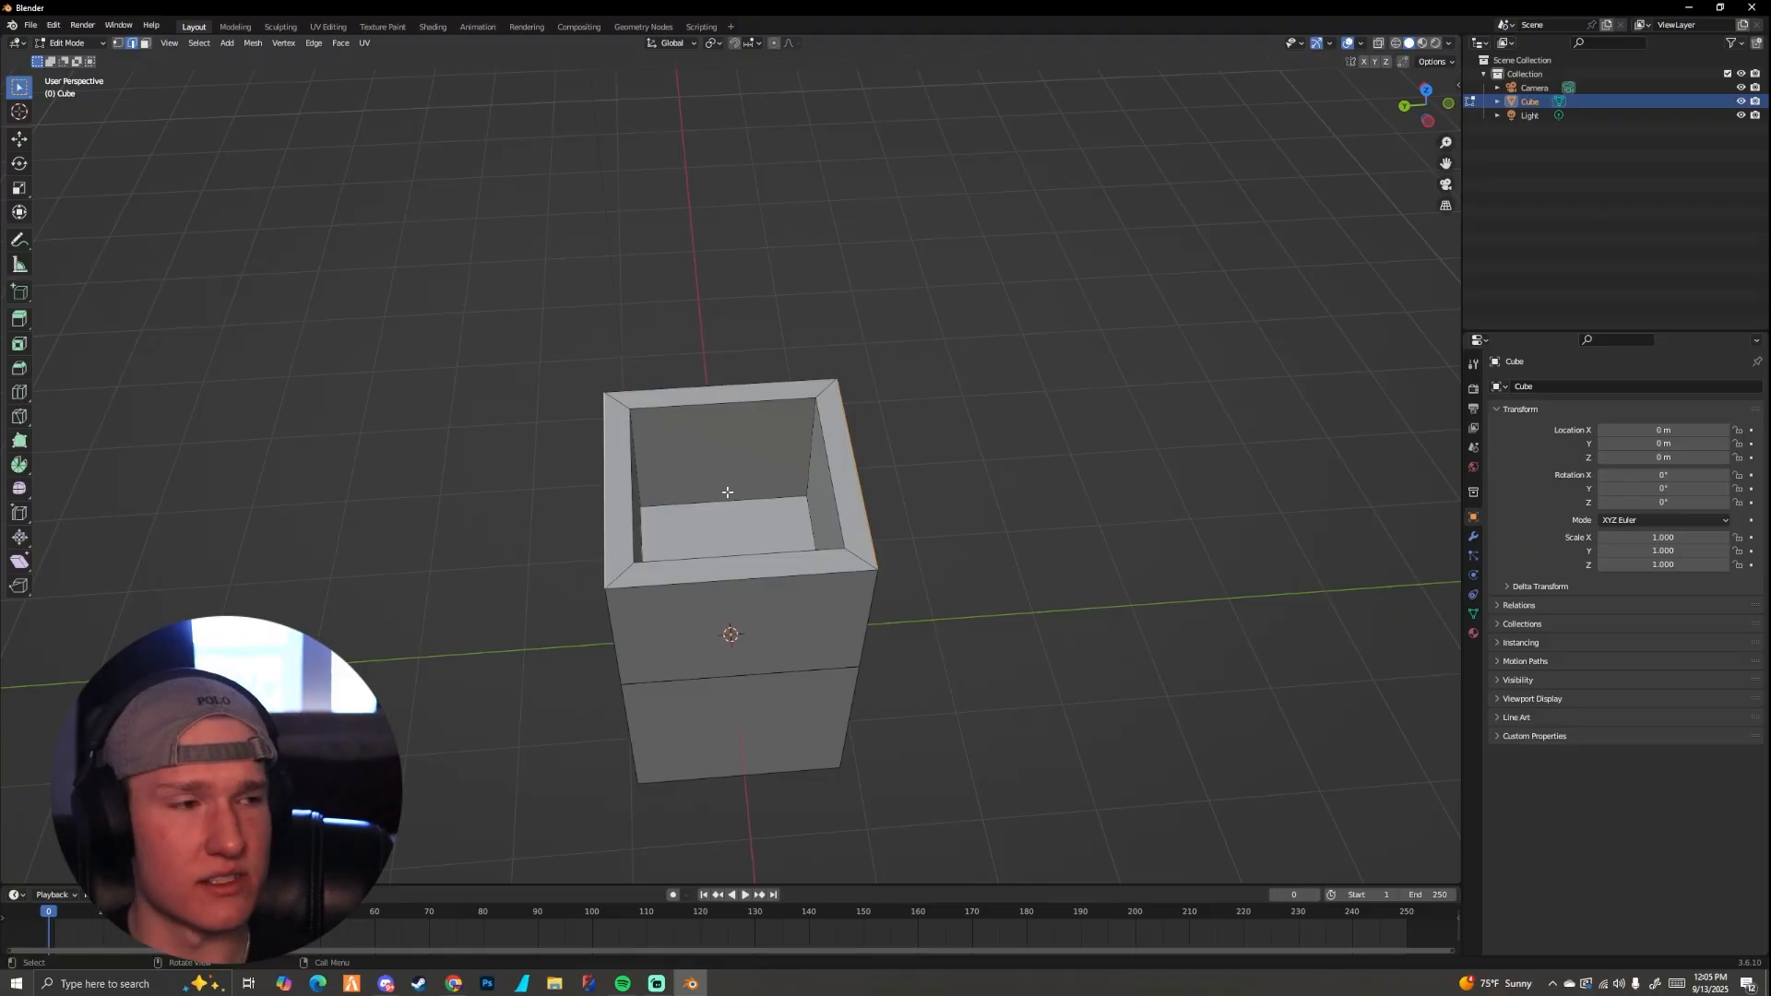
key(g)
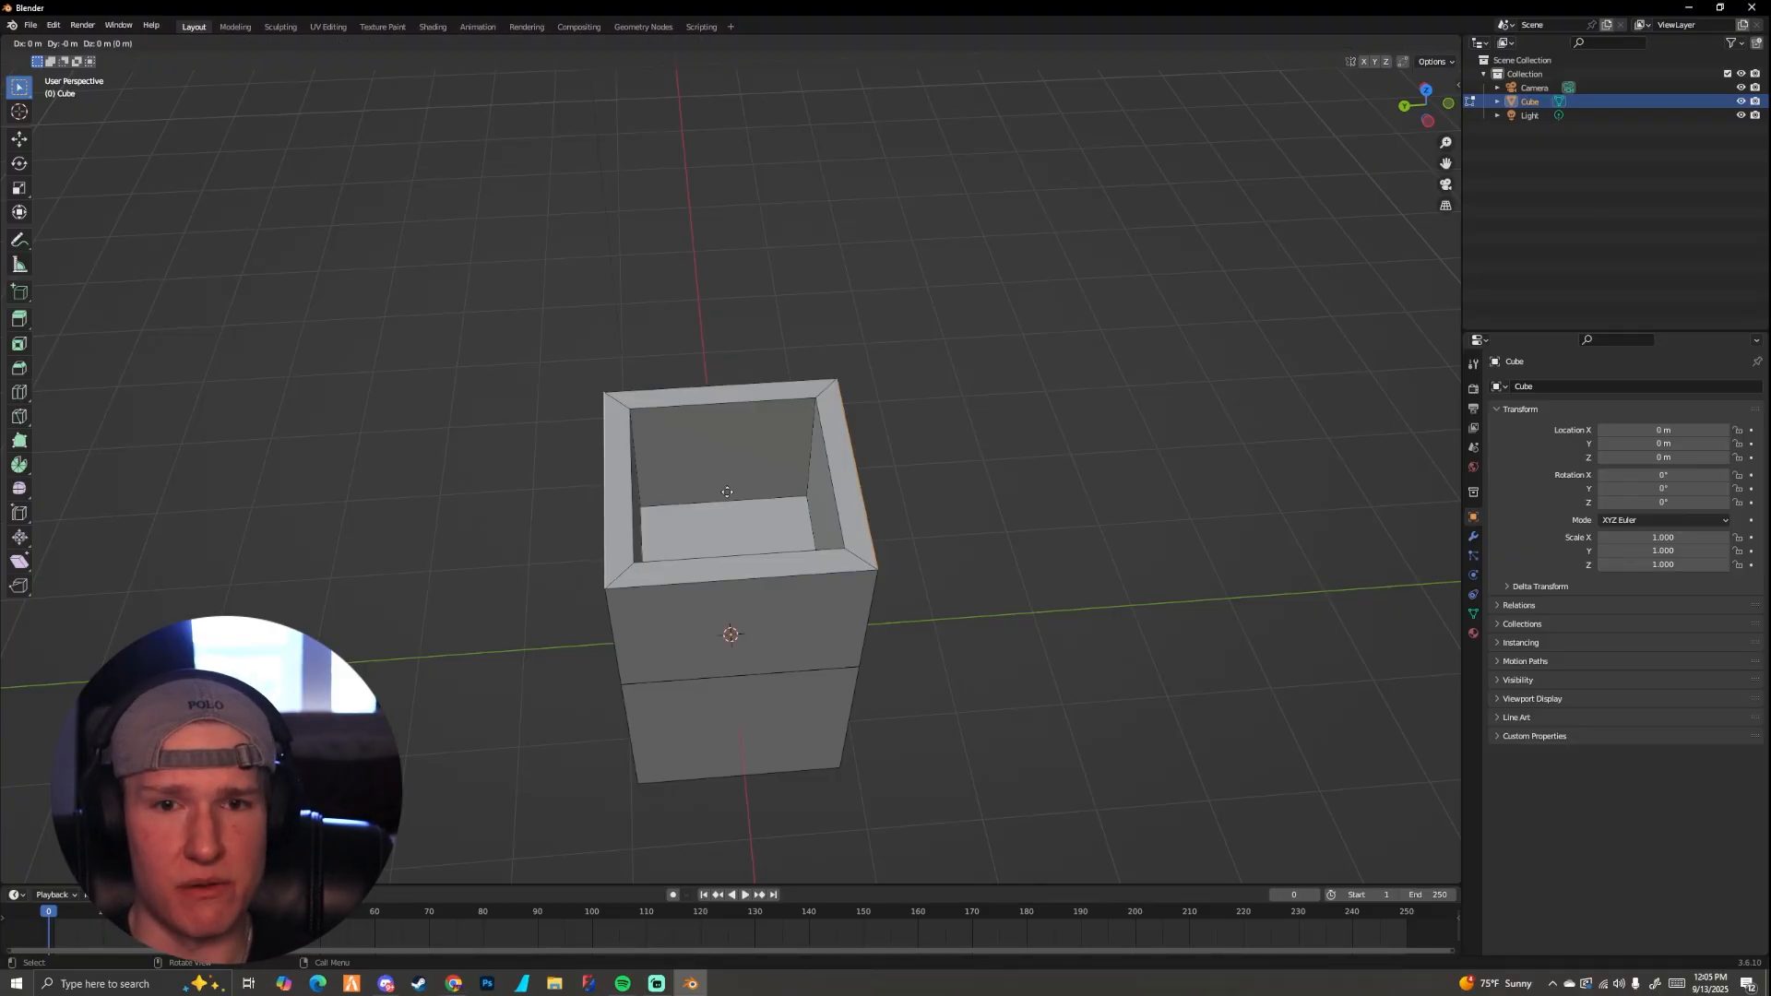
key(s)
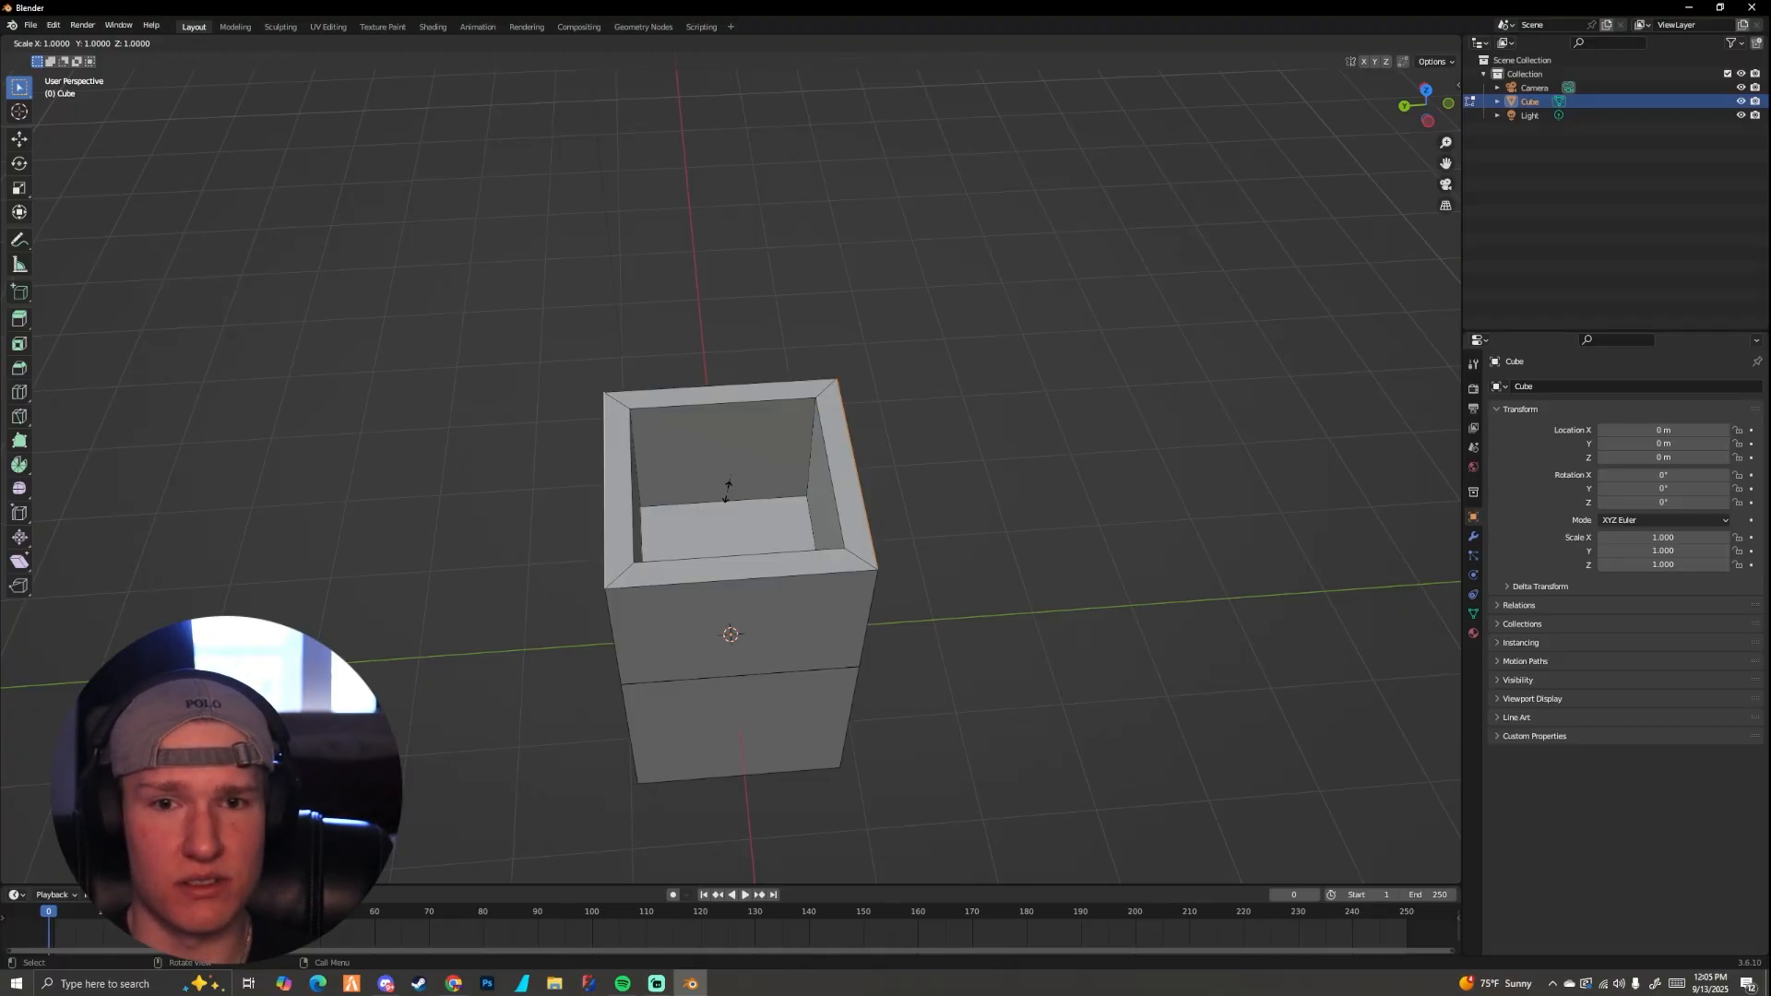
key(x)
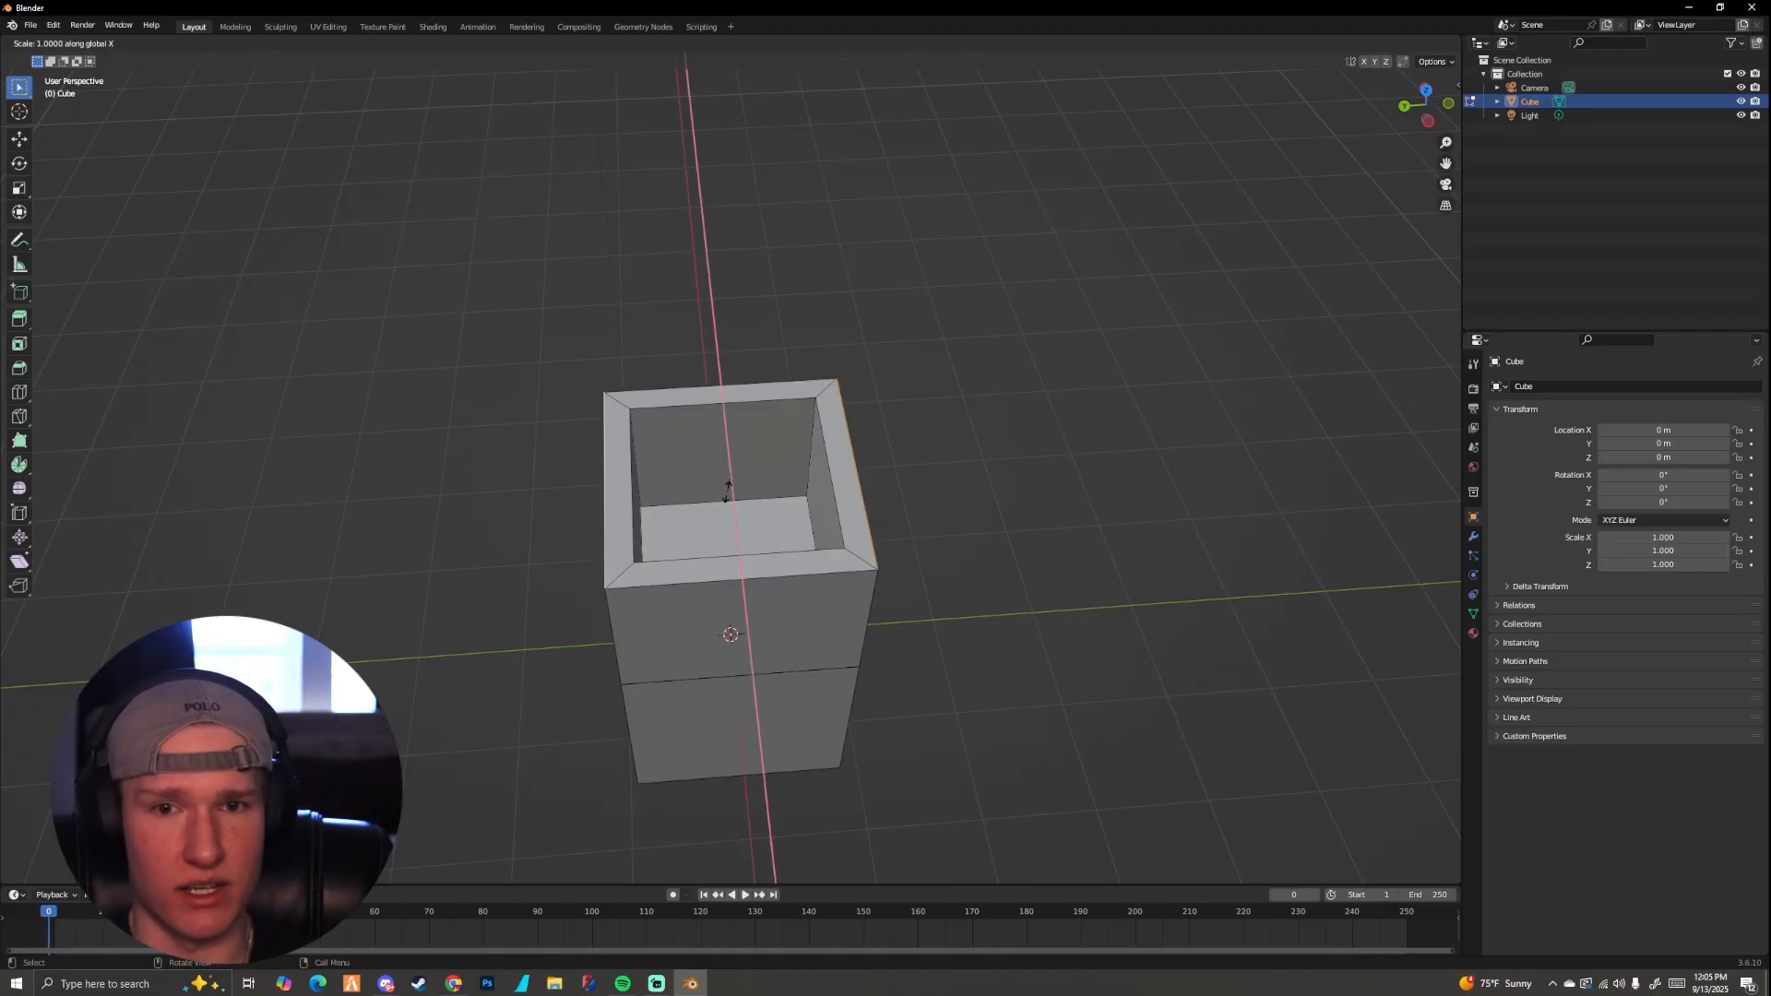
key(y)
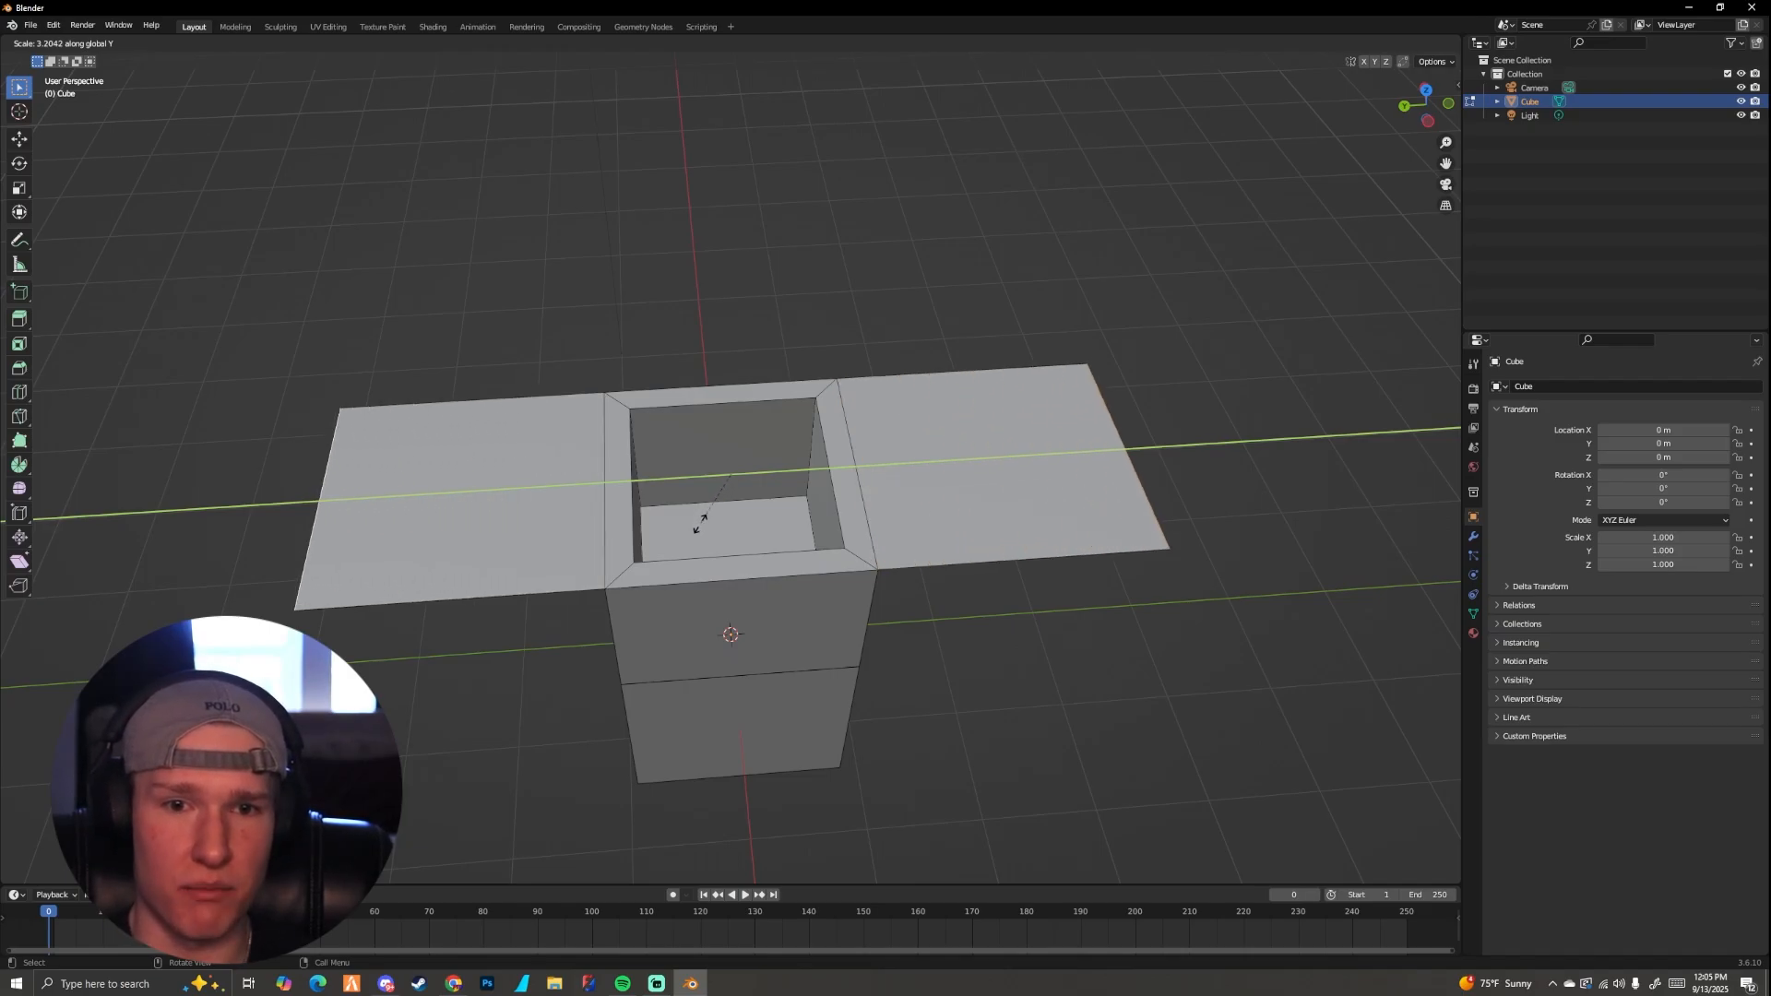
click(700, 524)
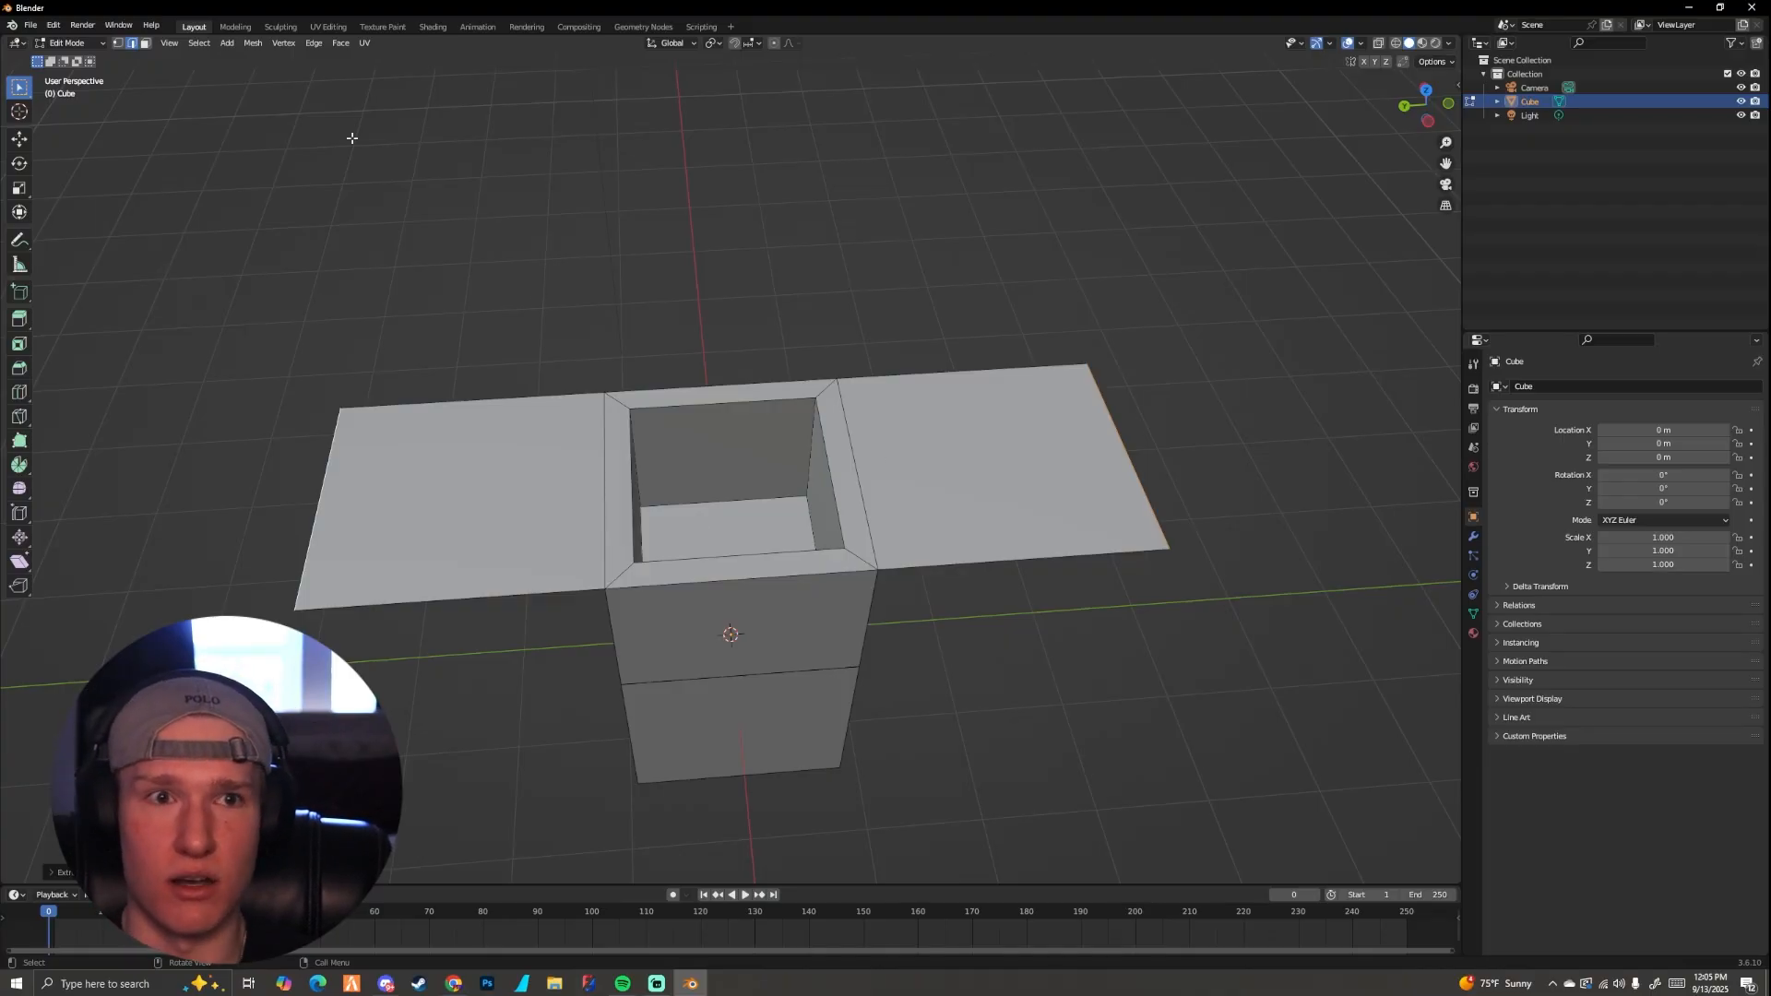
middle_drag(941, 396, 910, 368)
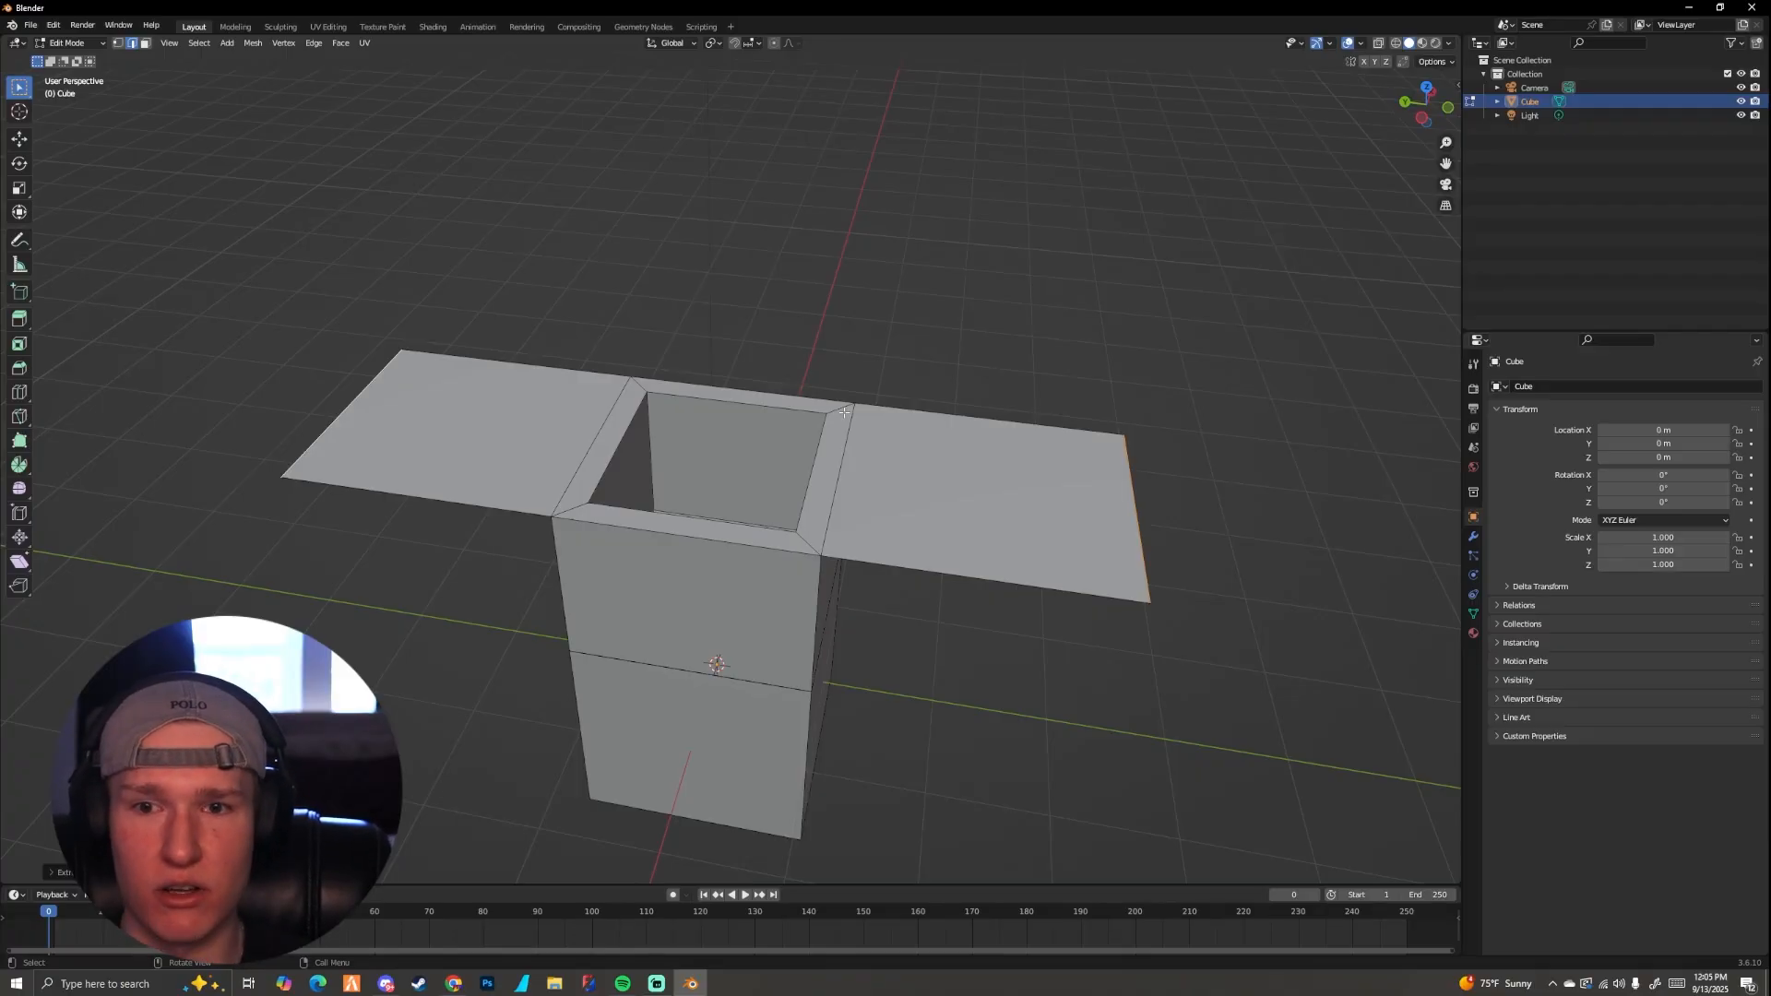
key(ctrl+z)
Step: Scale the same two rim edges up uniformly without extruding them, and undo the scaling
key(s)
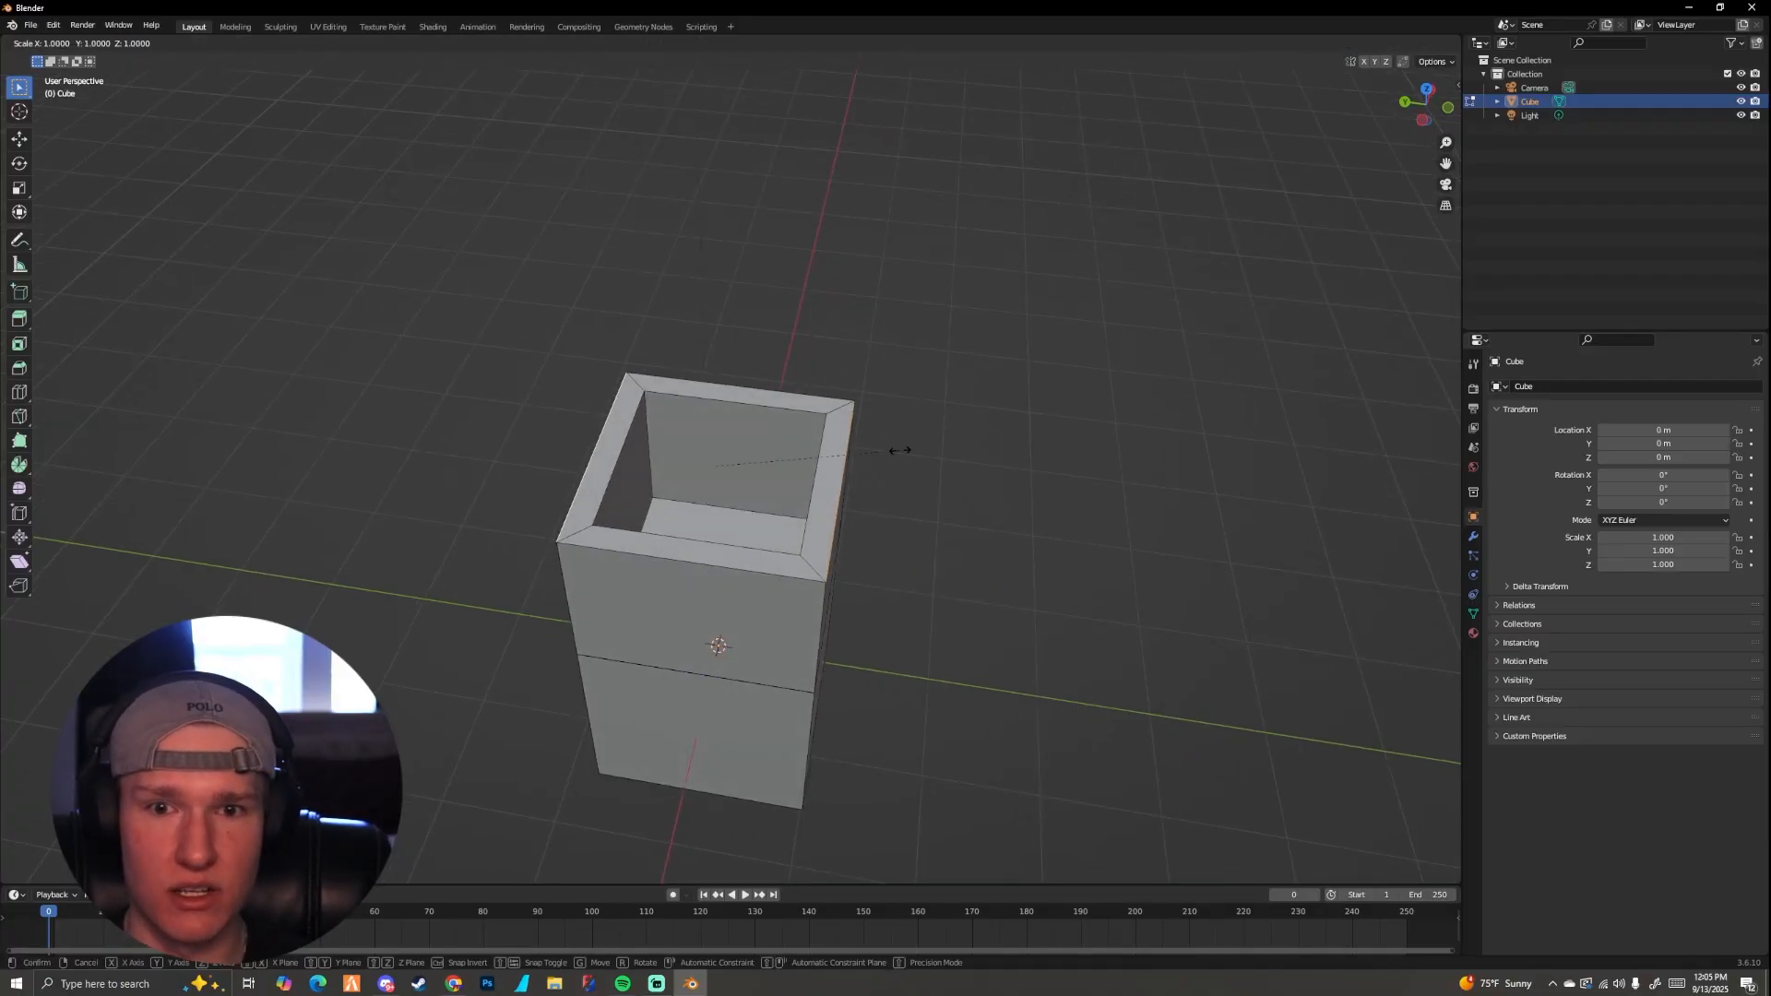
click(996, 453)
middle_drag(996, 453, 893, 390)
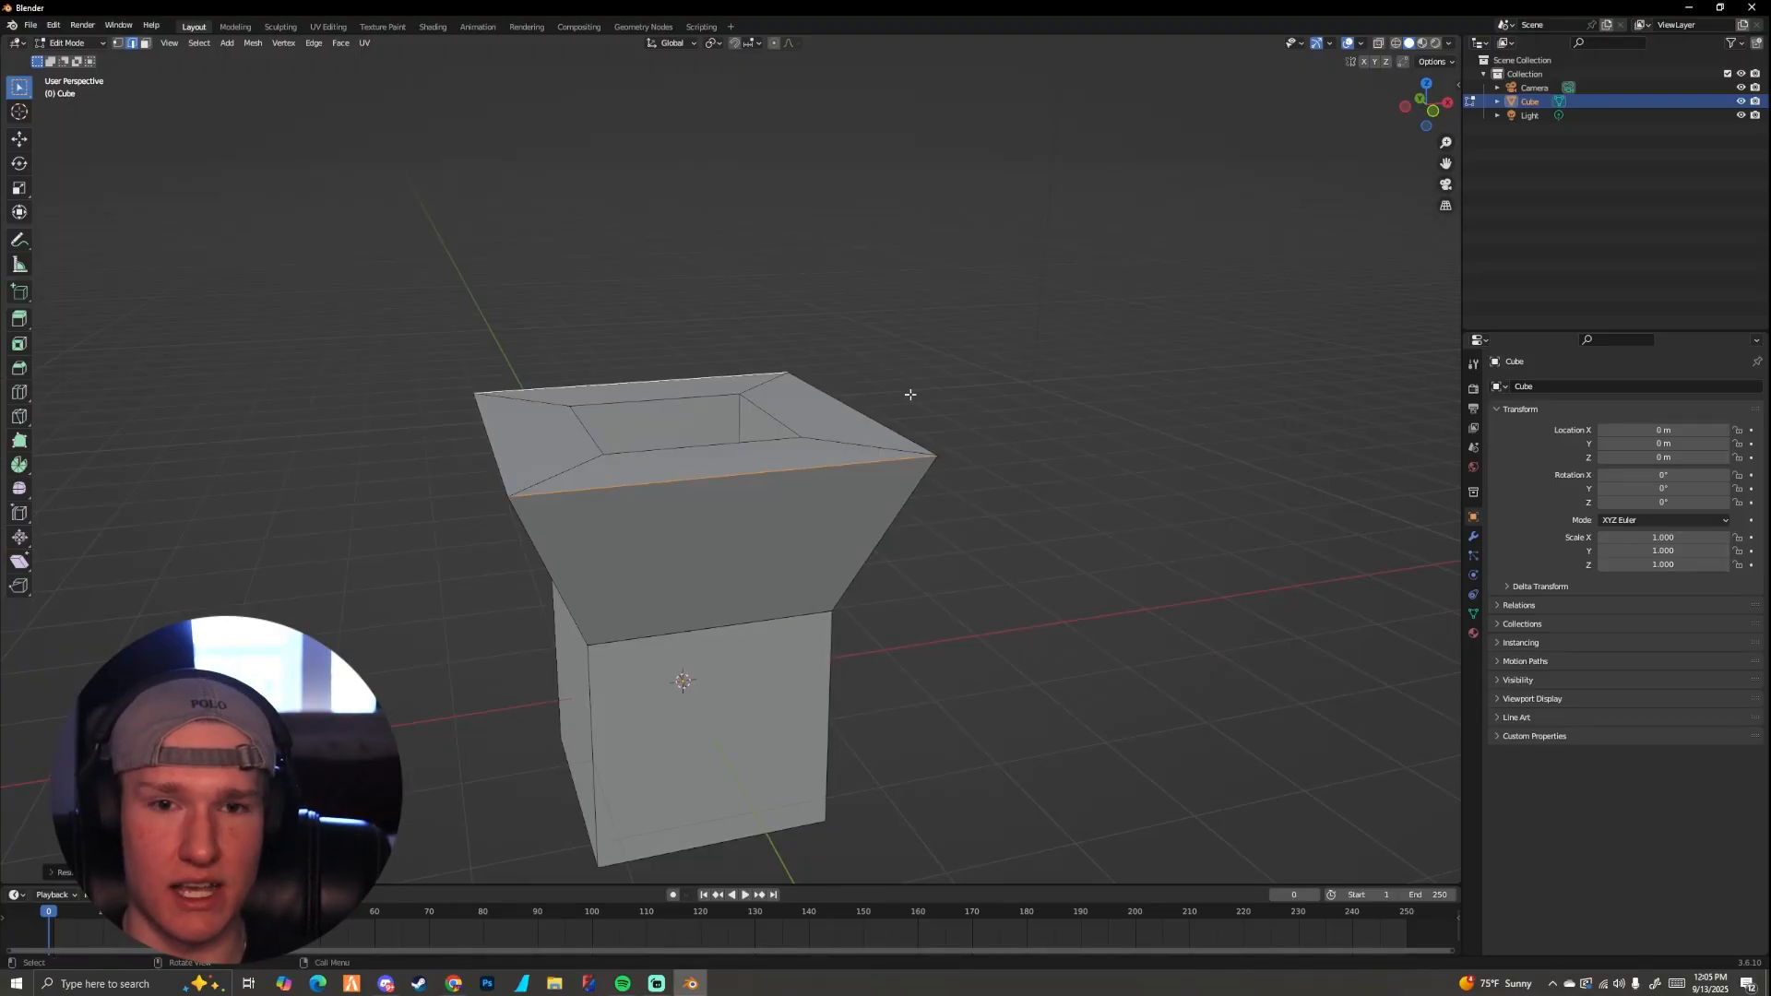
key(ctrl+z)
Step: Select the whole mesh and try scaling it up uniformly twice, by about 2.8 on the second attempt, undoing the scaling
middle_drag(842, 447, 885, 478)
key(a)
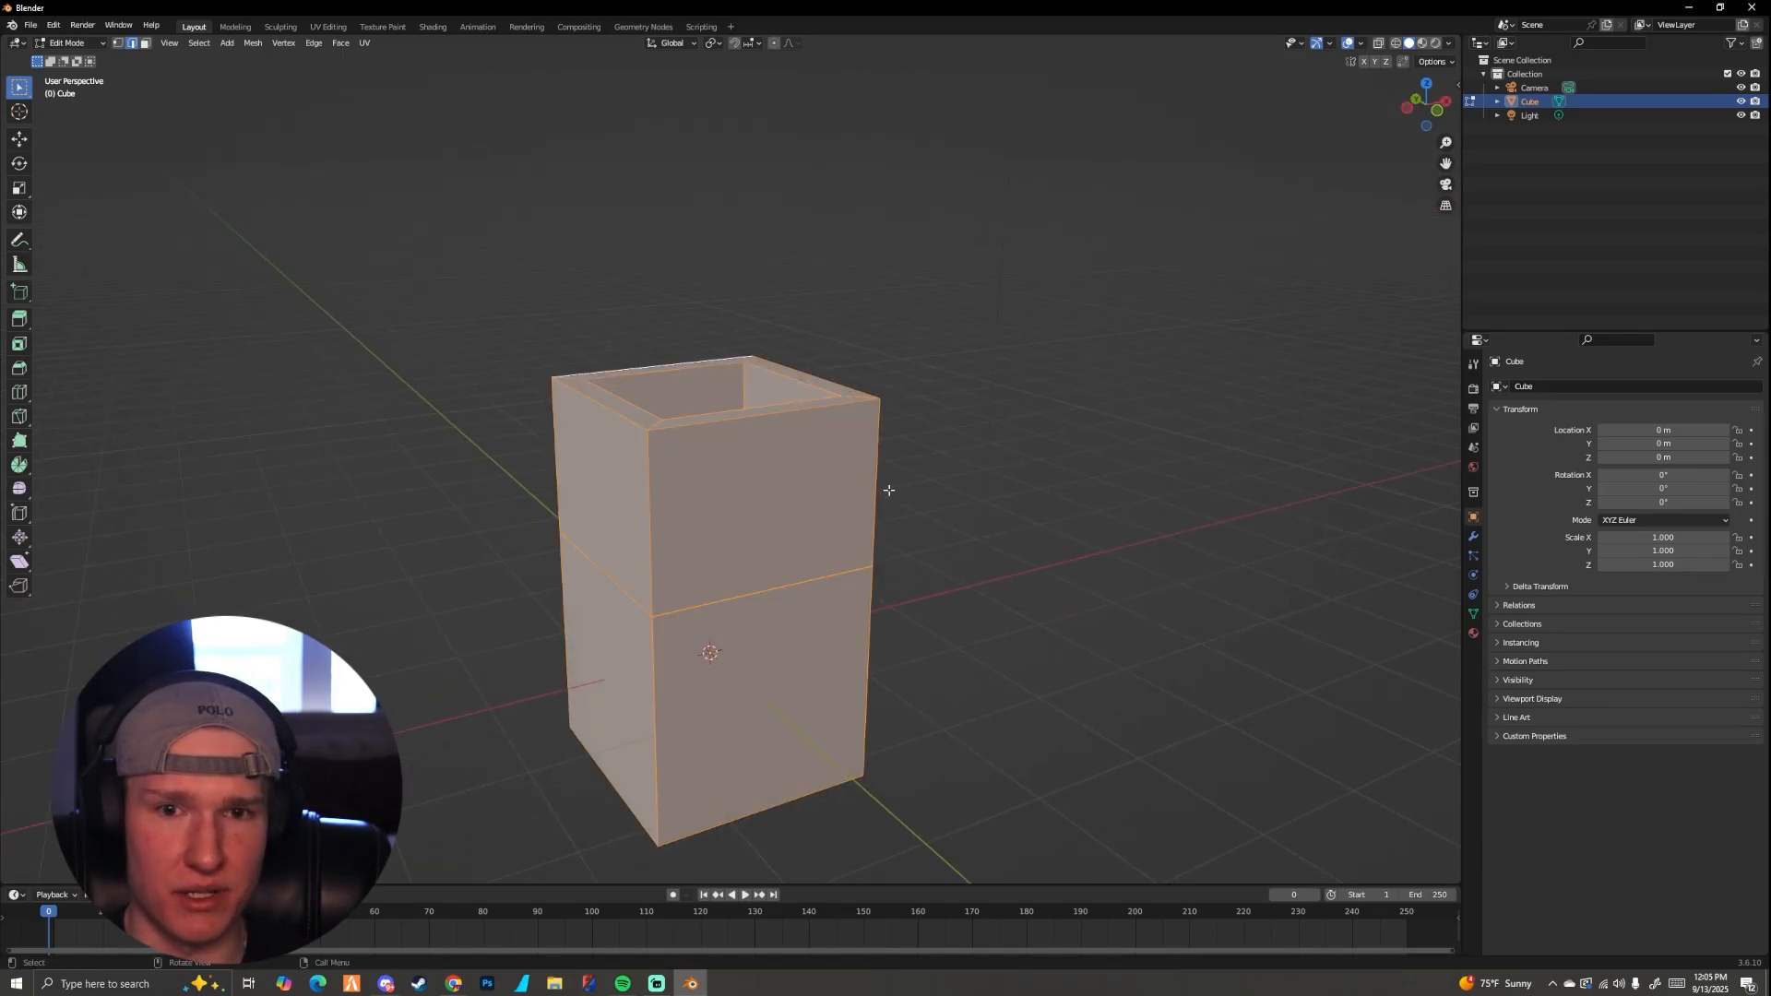
key(s)
click(1056, 460)
scroll(998, 479, down, 5)
middle_drag(996, 478, 580, 369)
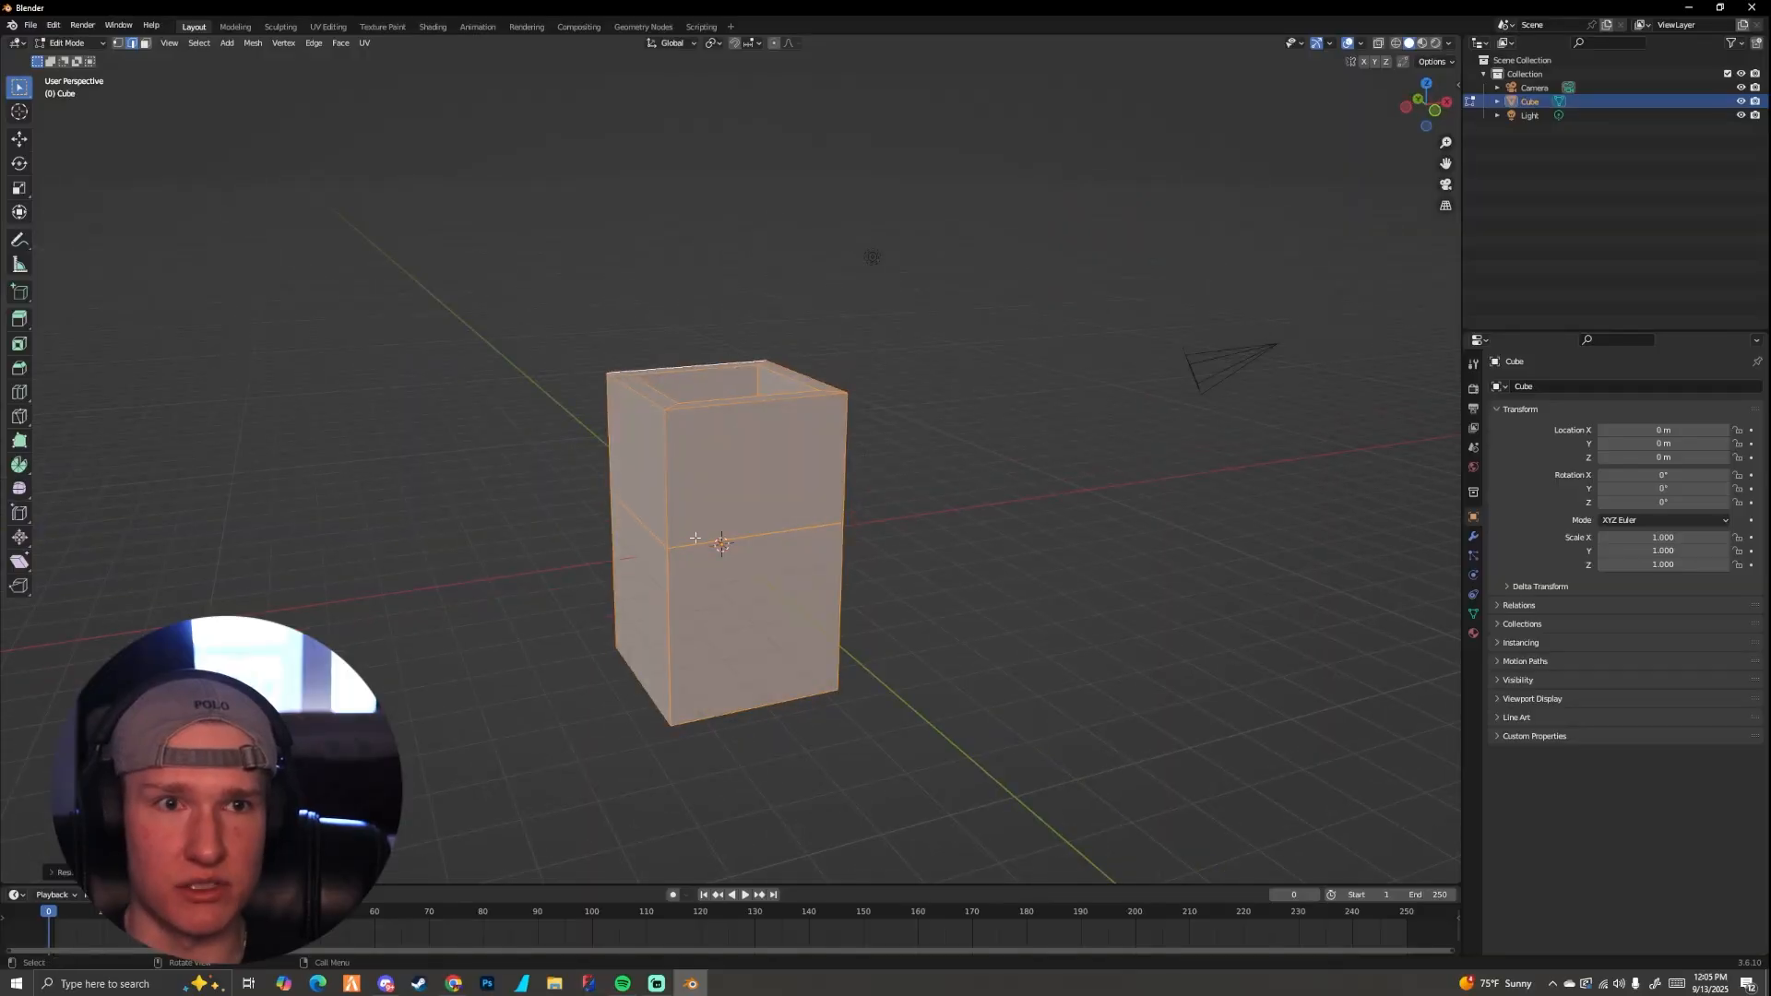
key(s)
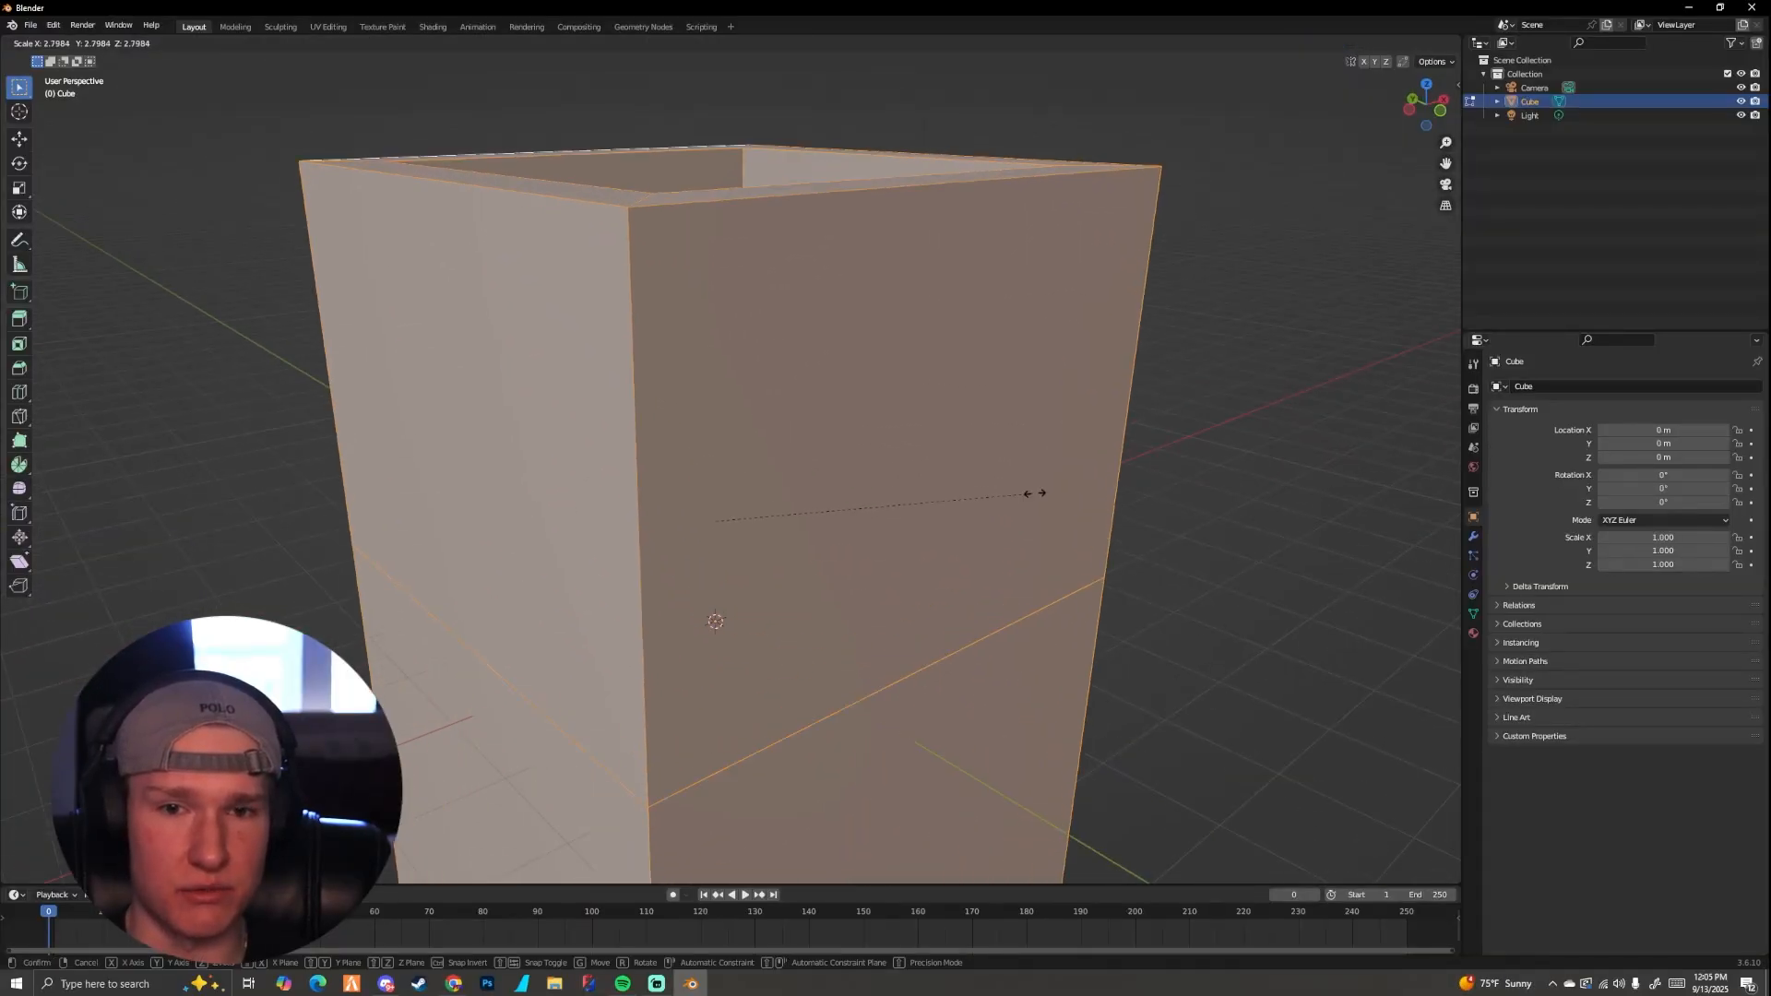
click(1035, 494)
scroll(1257, 301, down, 5)
middle_drag(1150, 399, 882, 496)
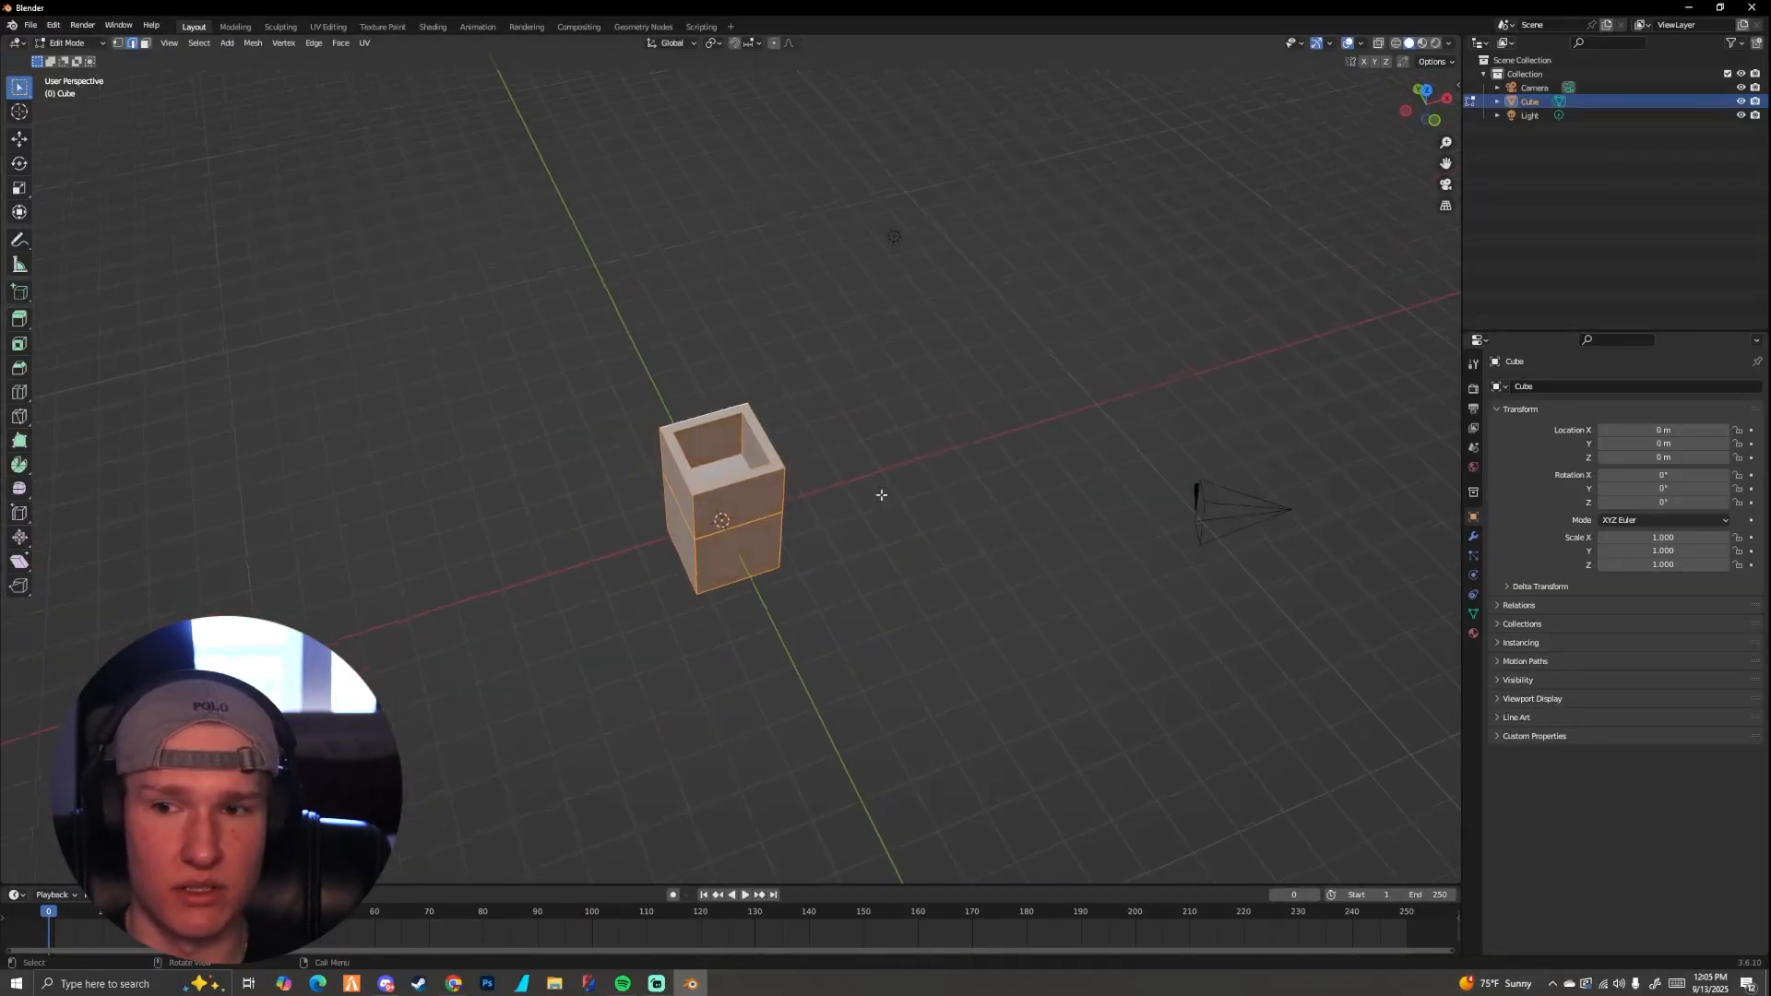
scroll(729, 453, up, 3)
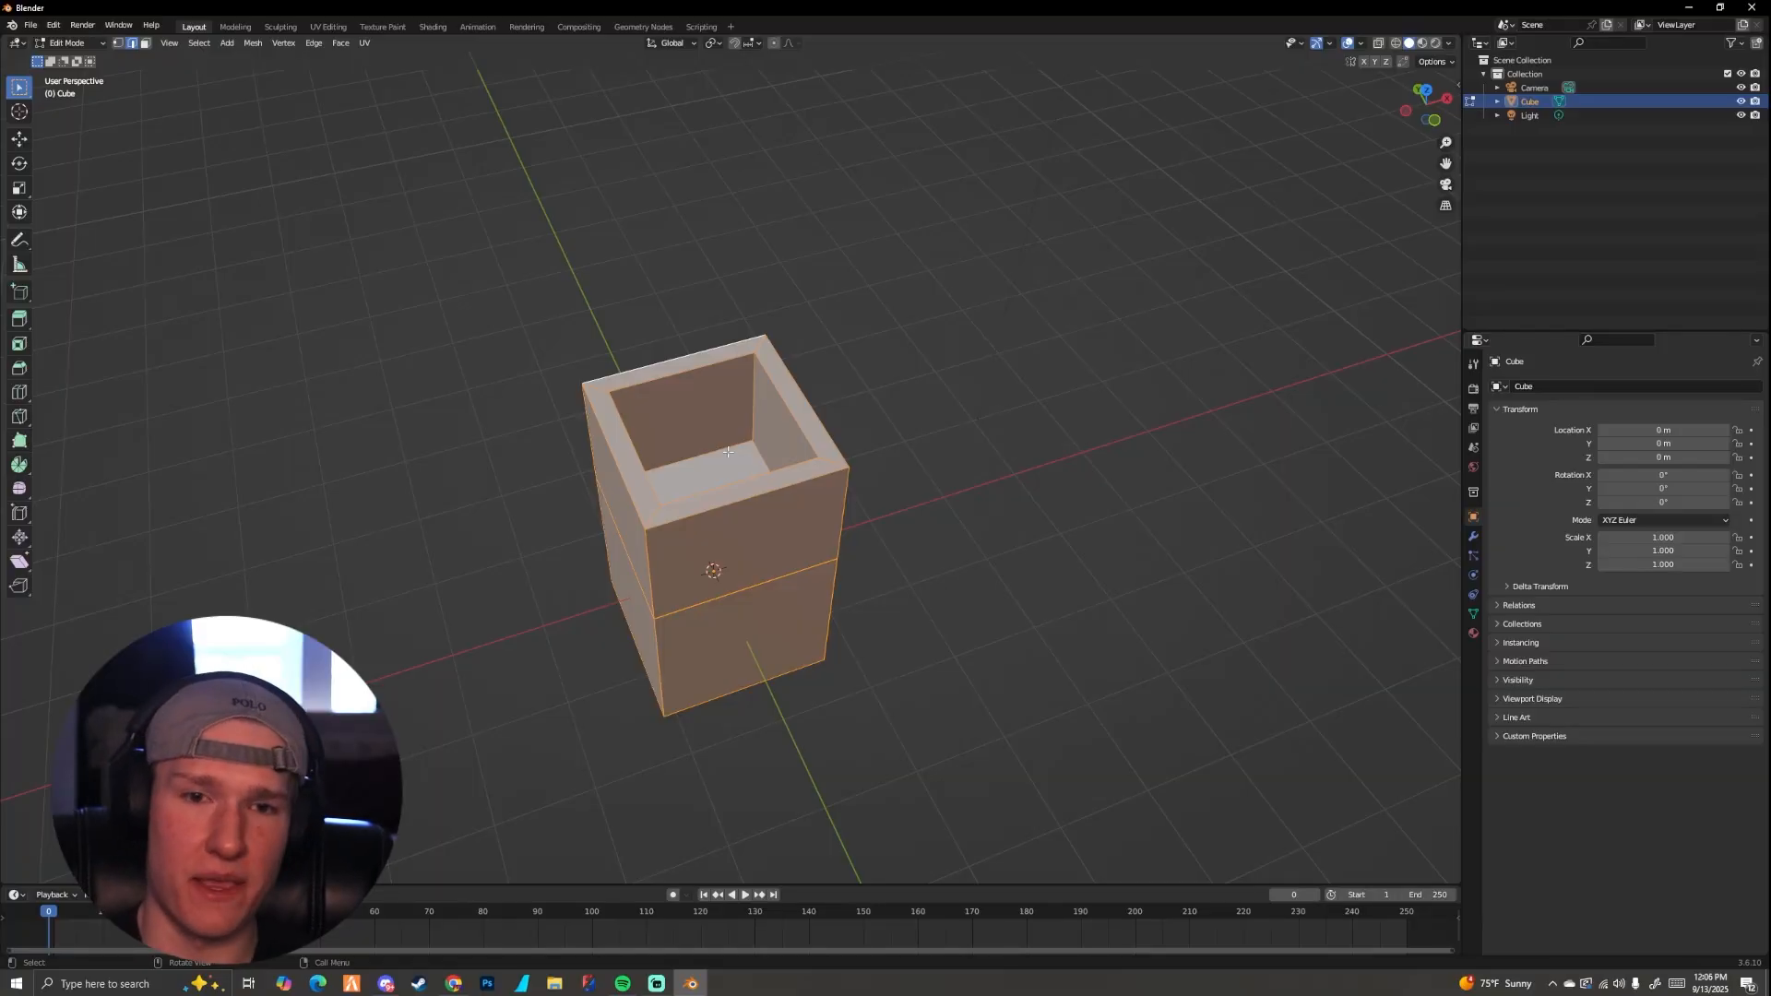
middle_drag(729, 452, 767, 467)
scroll(867, 439, up, 4)
scroll(856, 447, down, 4)
scroll(786, 480, up, 1)
scroll(786, 481, up, 3)
scroll(771, 442, down, 2)
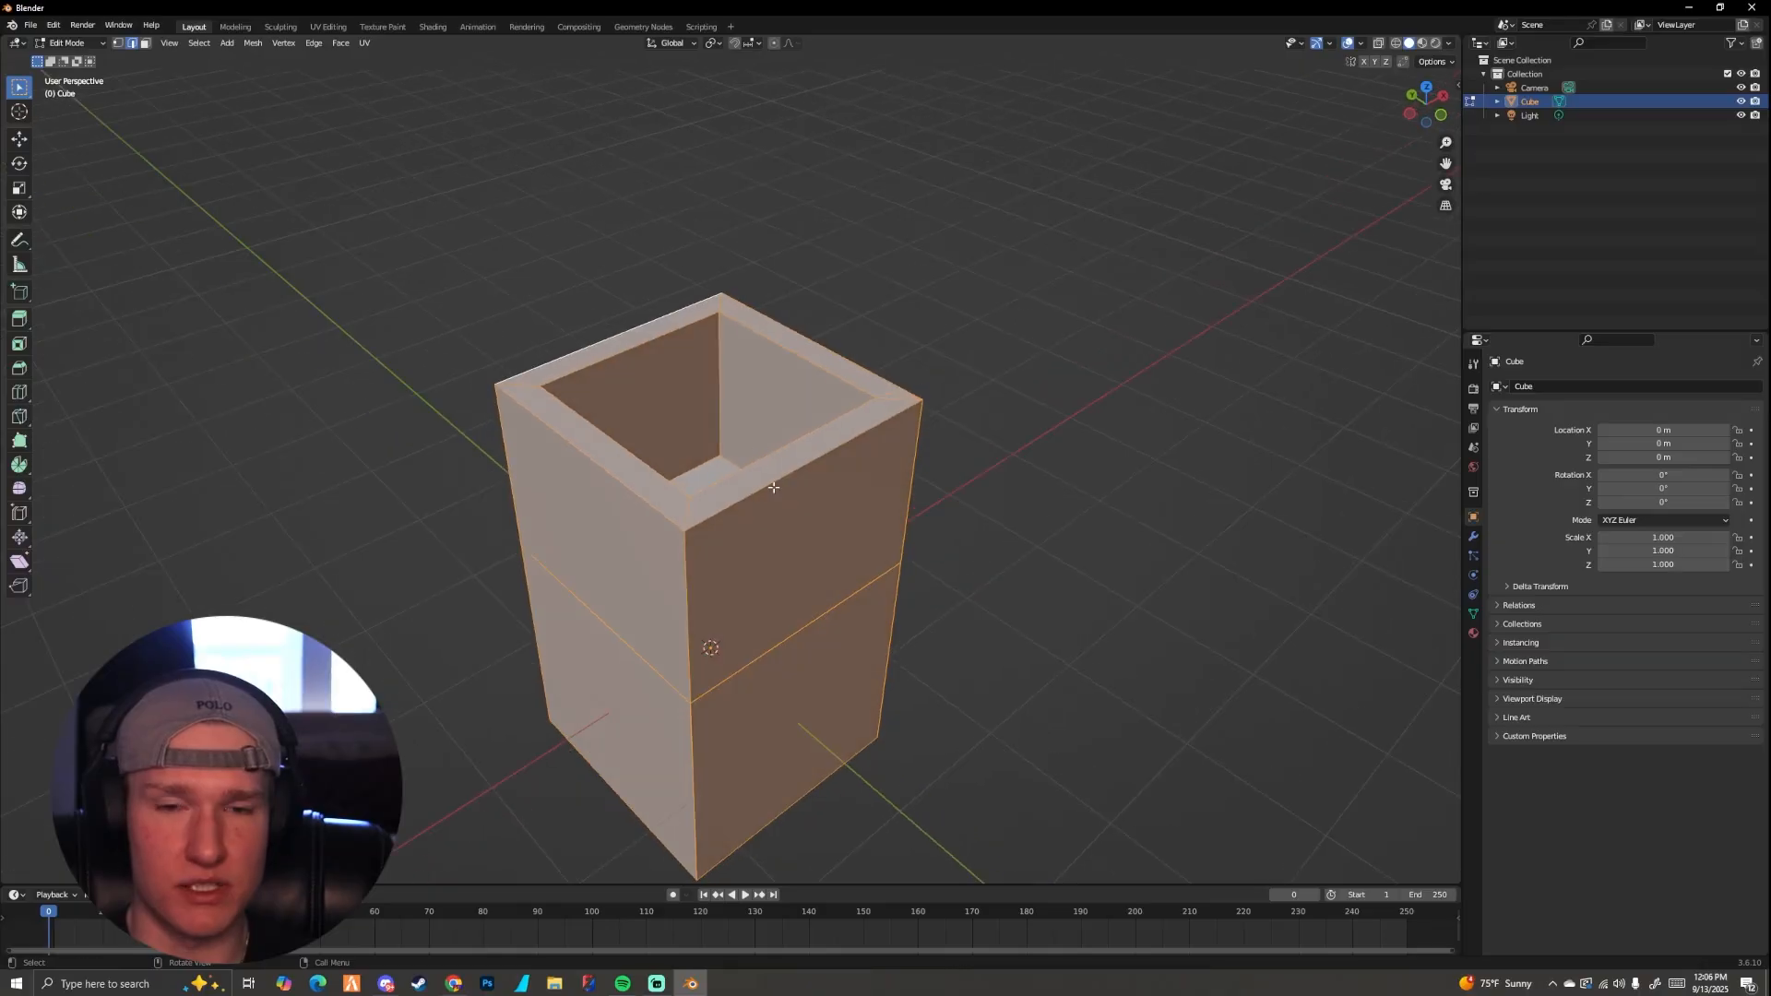
Step: Clear the selection, select one outer edge of the top rim, and extrude it about 1.26 m upward along global Z
key(alt+a)
scroll(752, 509, up, 3)
scroll(752, 509, down, 3)
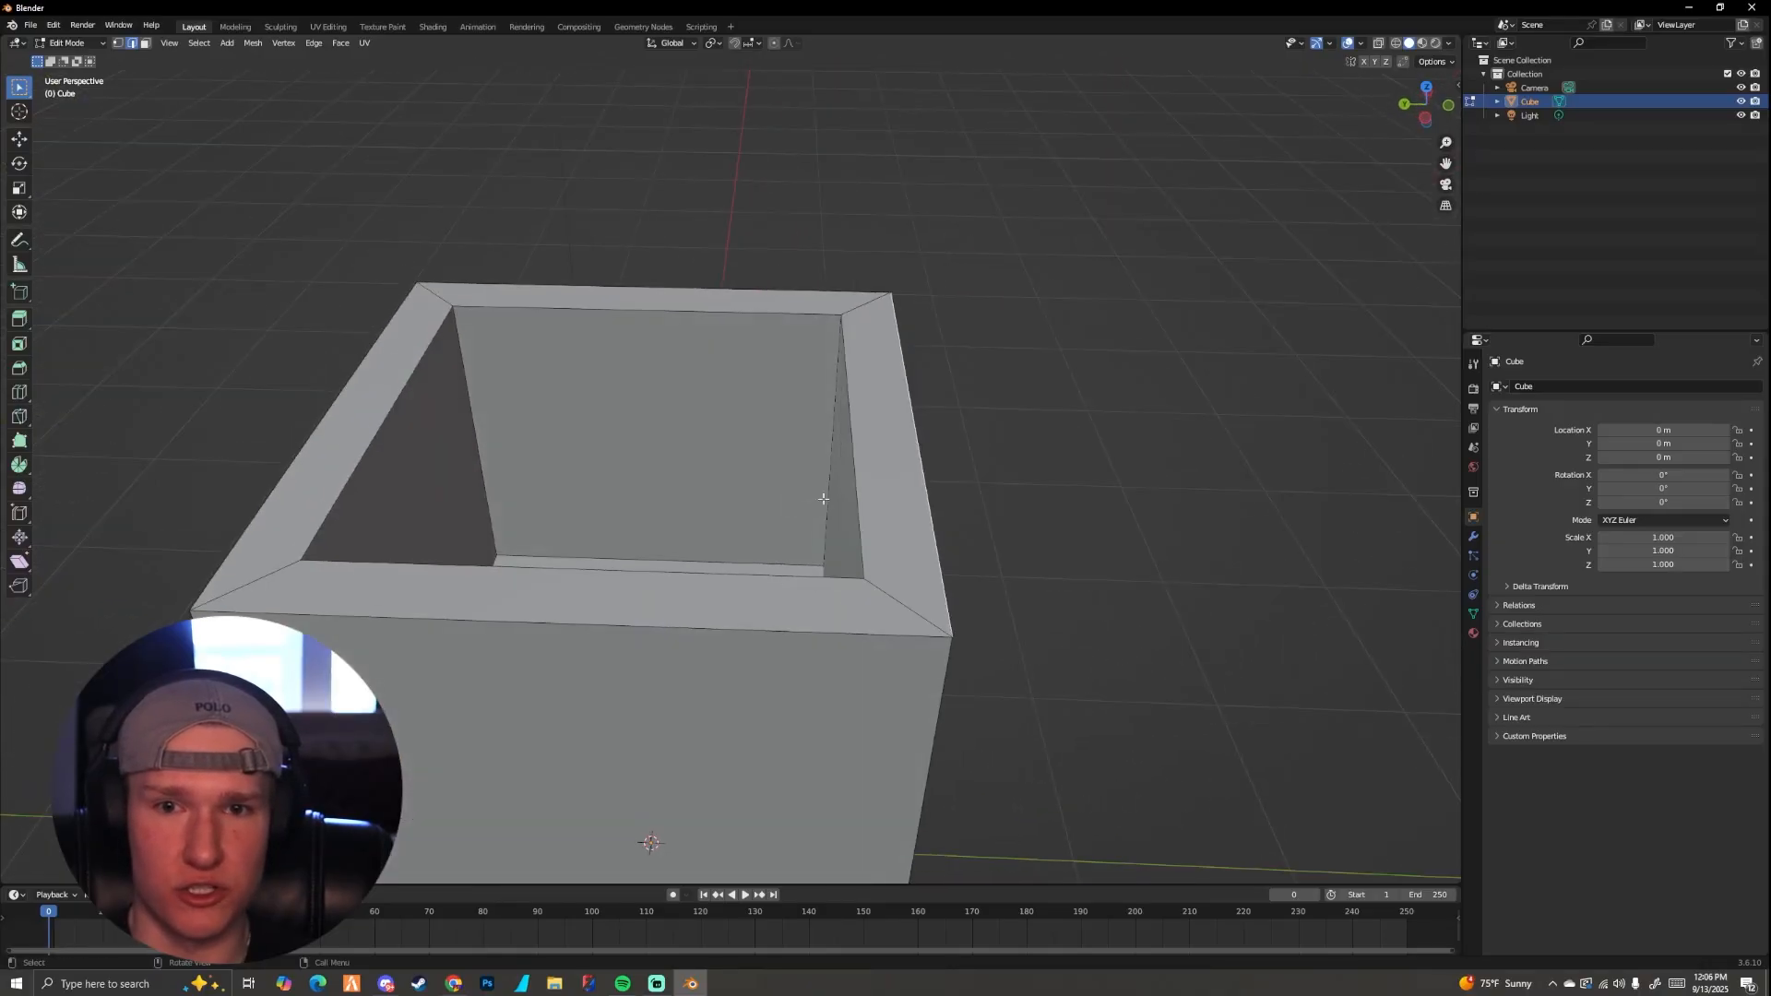
middle_drag(822, 498, 760, 498)
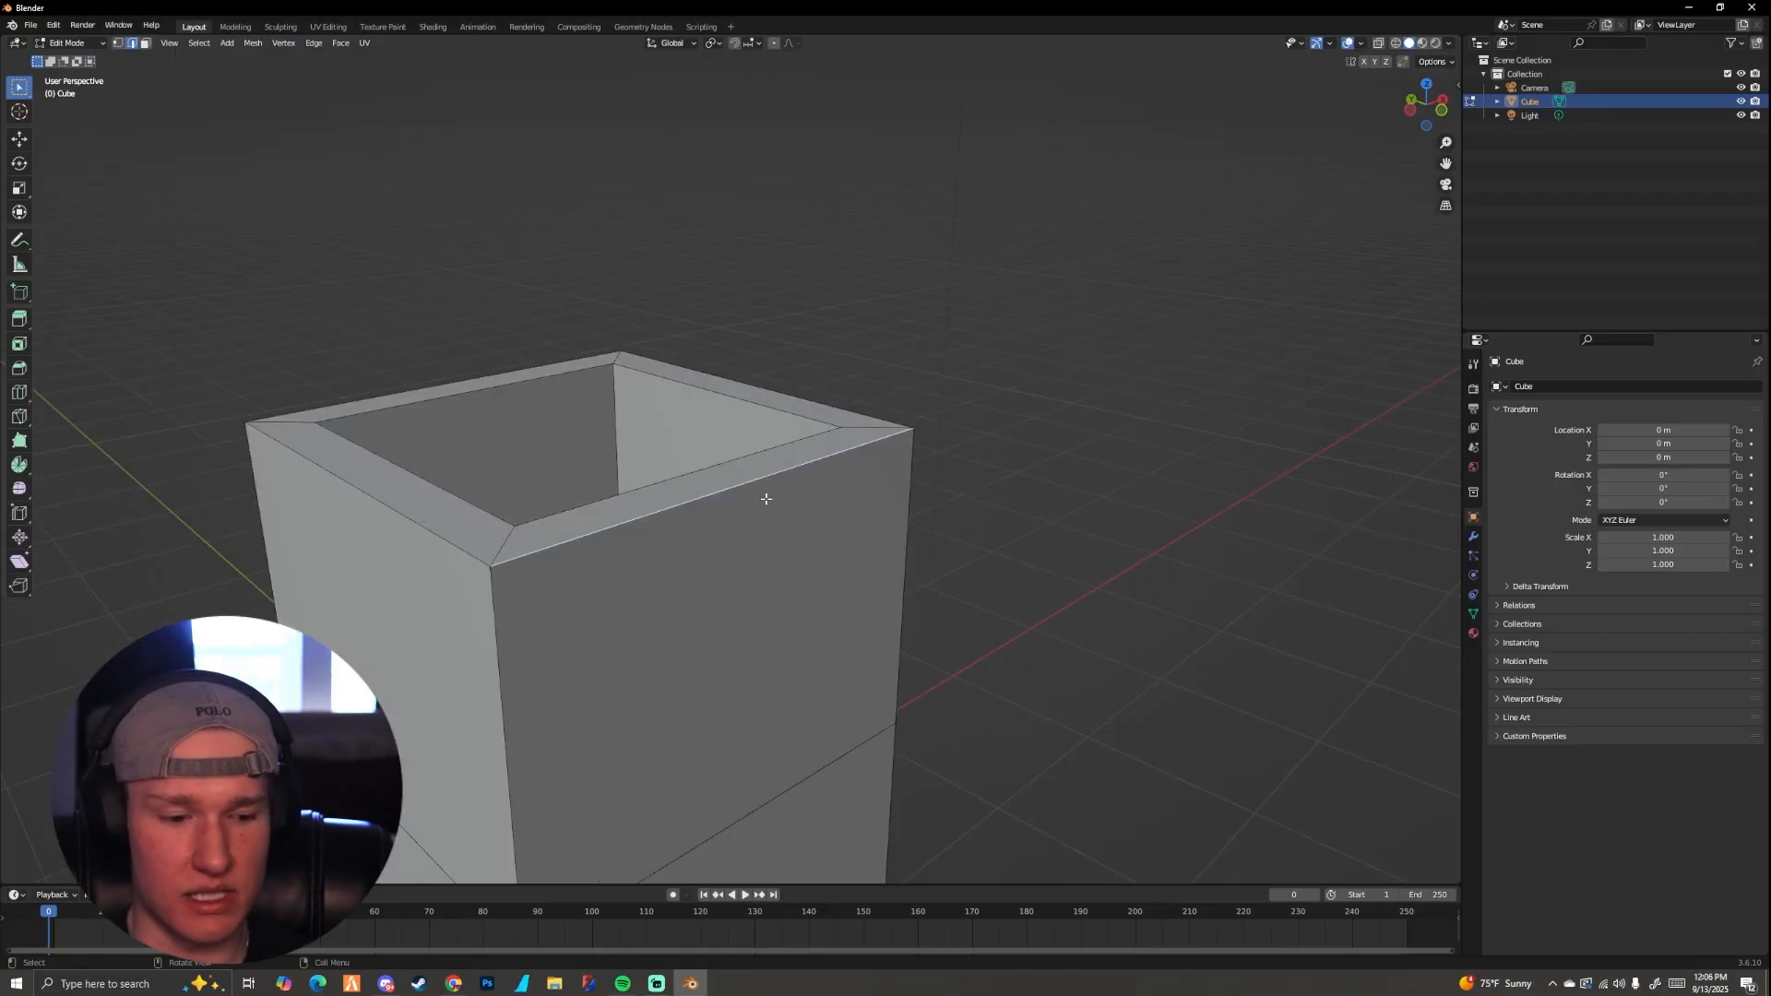
key(g)
key(z)
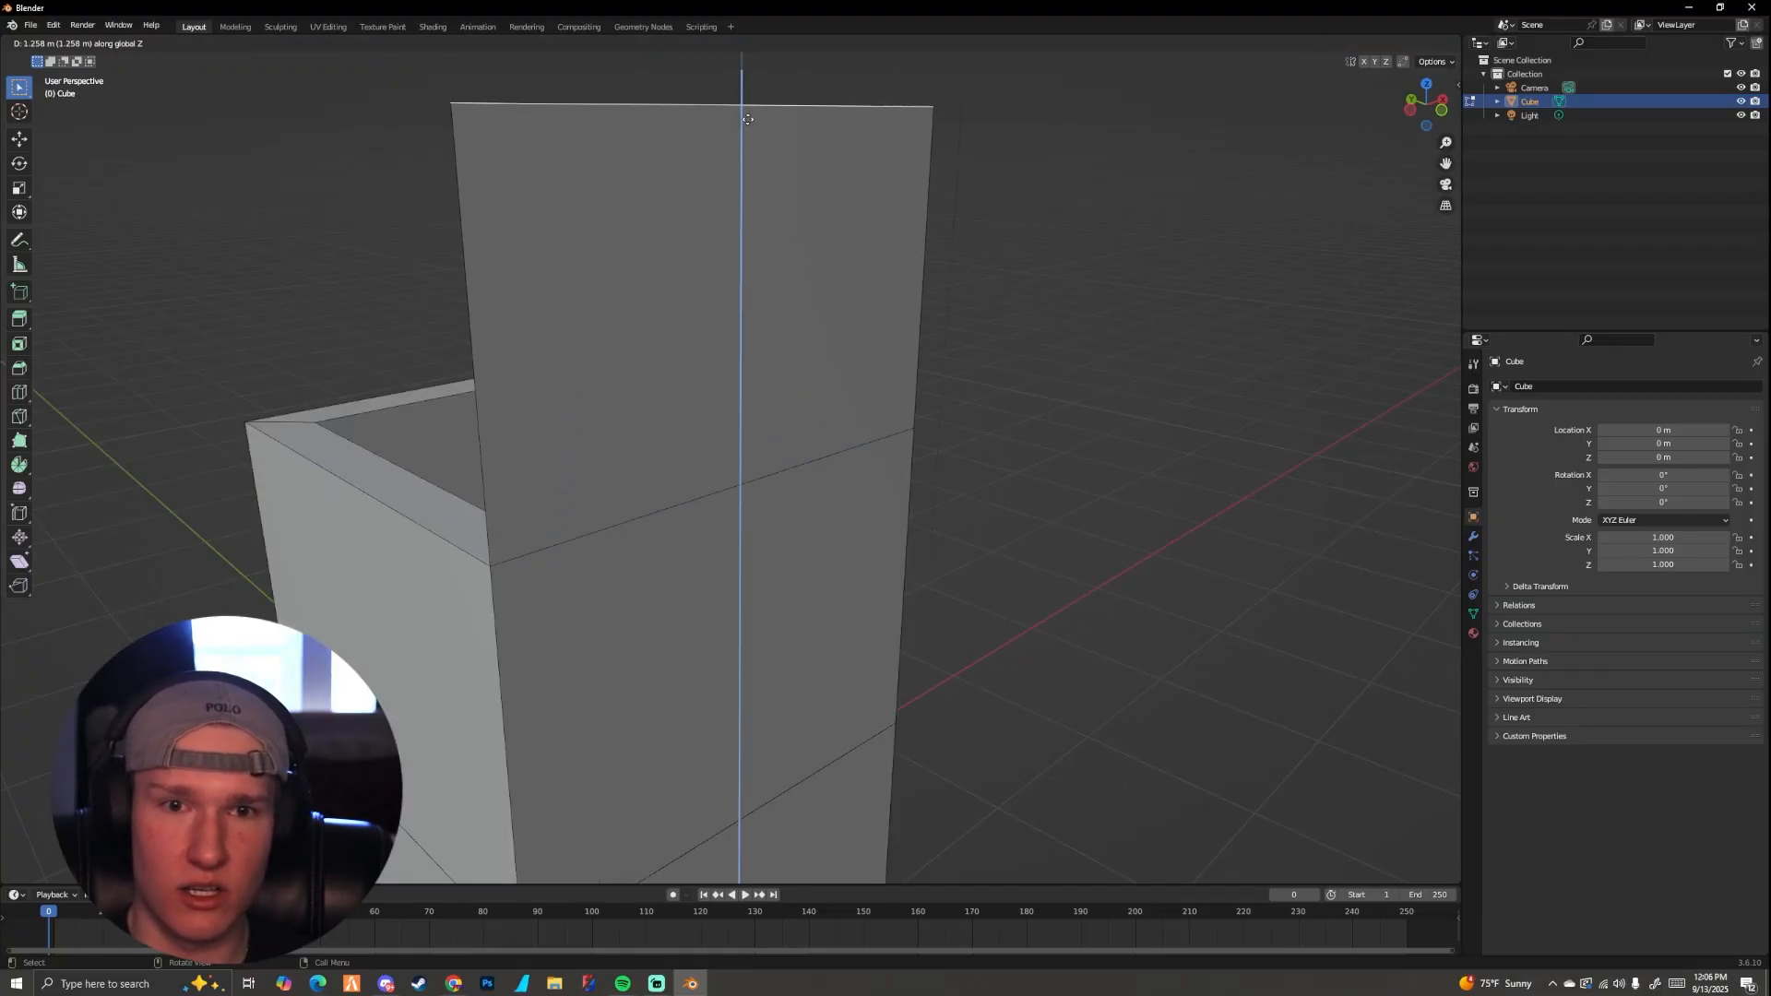
click(762, 127)
scroll(756, 296, down, 5)
middle_drag(755, 305, 767, 339)
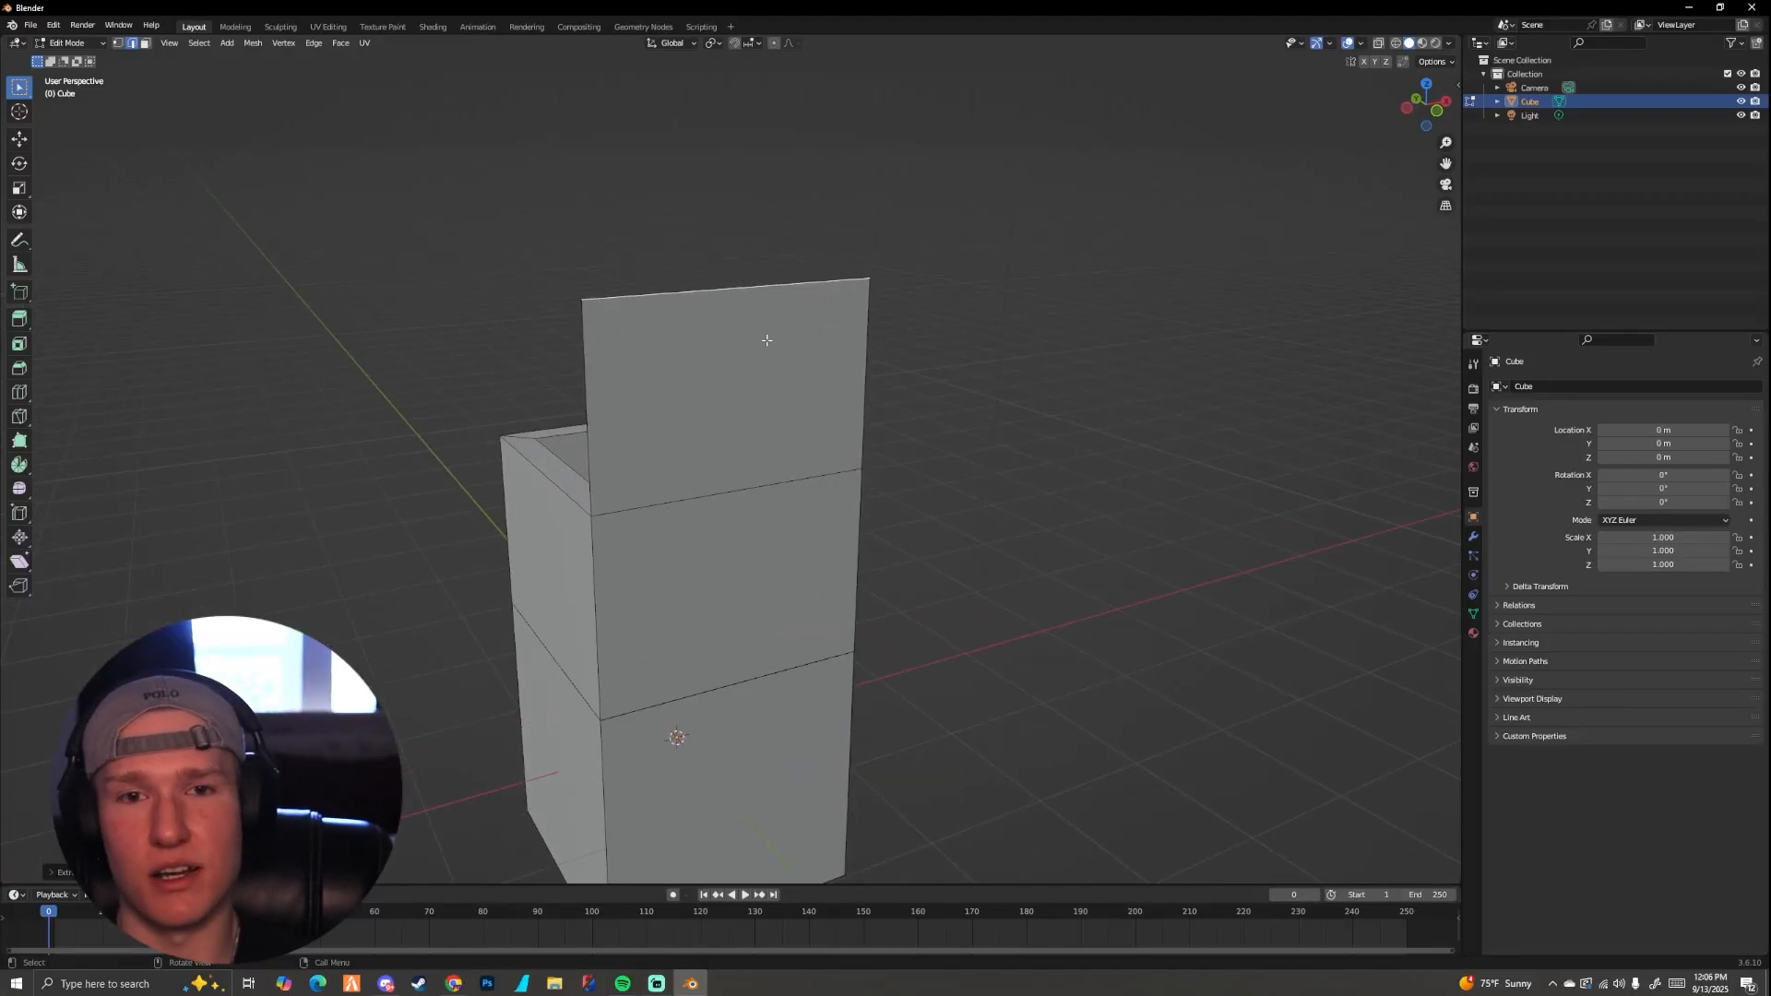
Step: Switch to object mode and examine the thin upright panel on the block's rim from several sides
key(Tab)
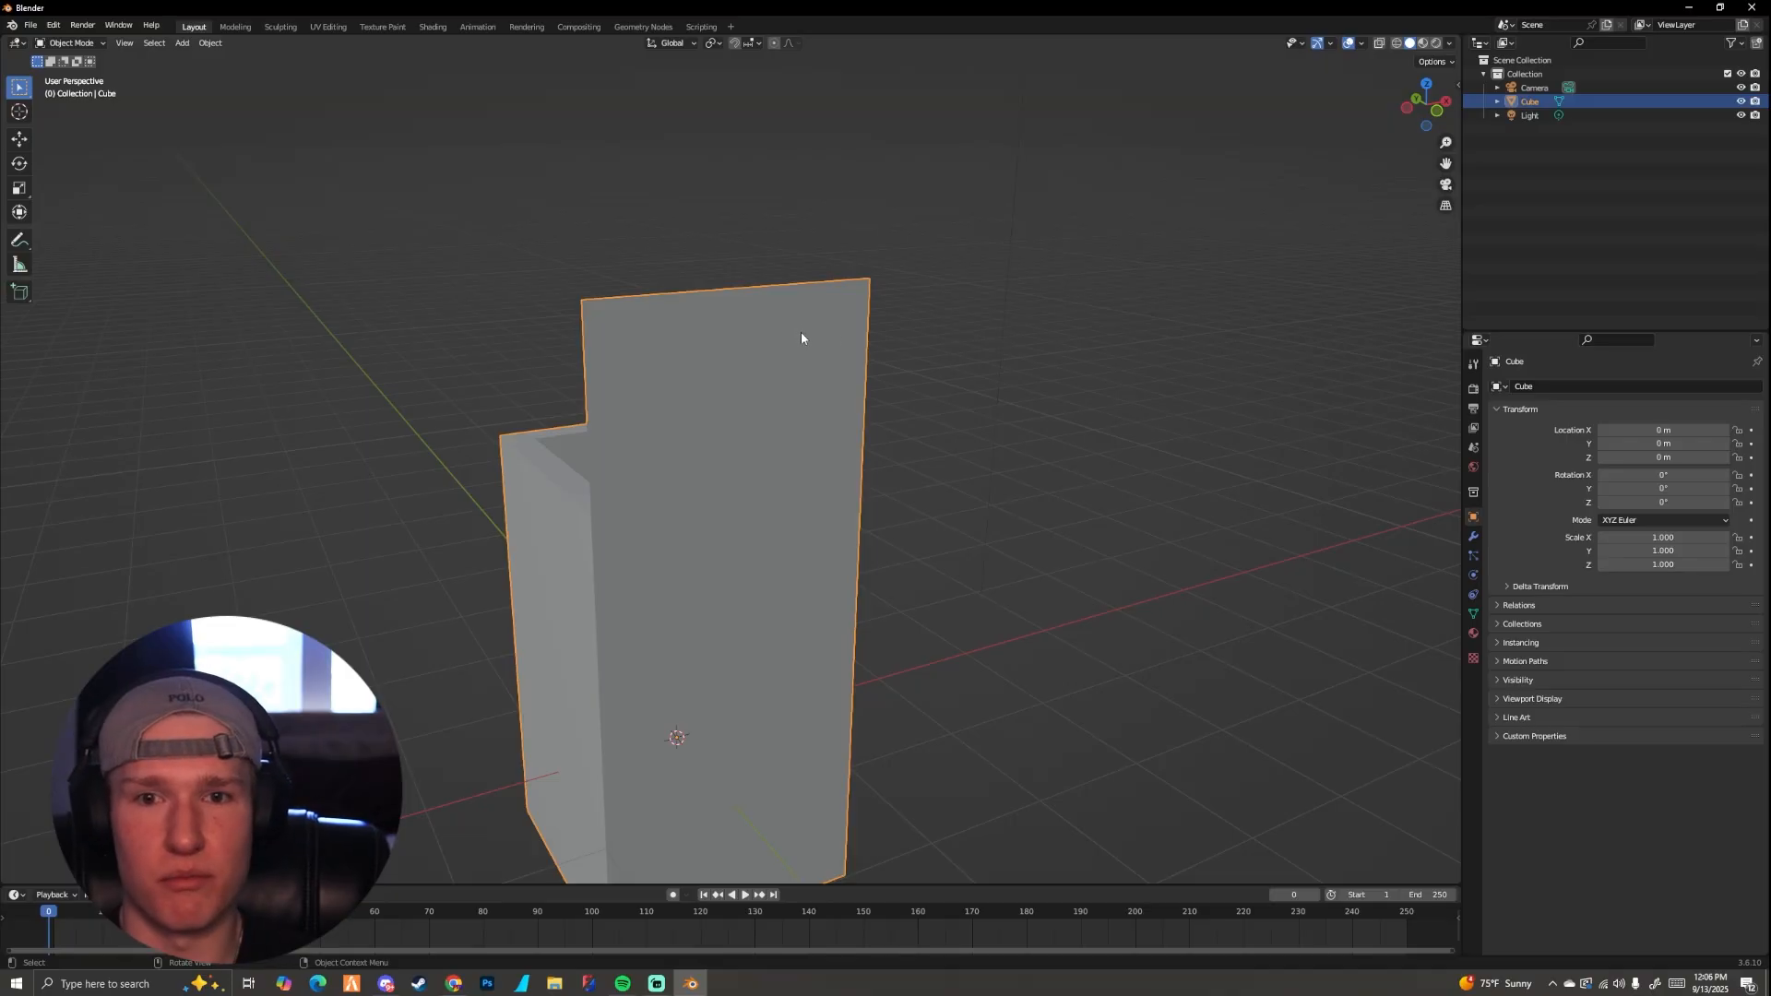
middle_drag(842, 340, 983, 353)
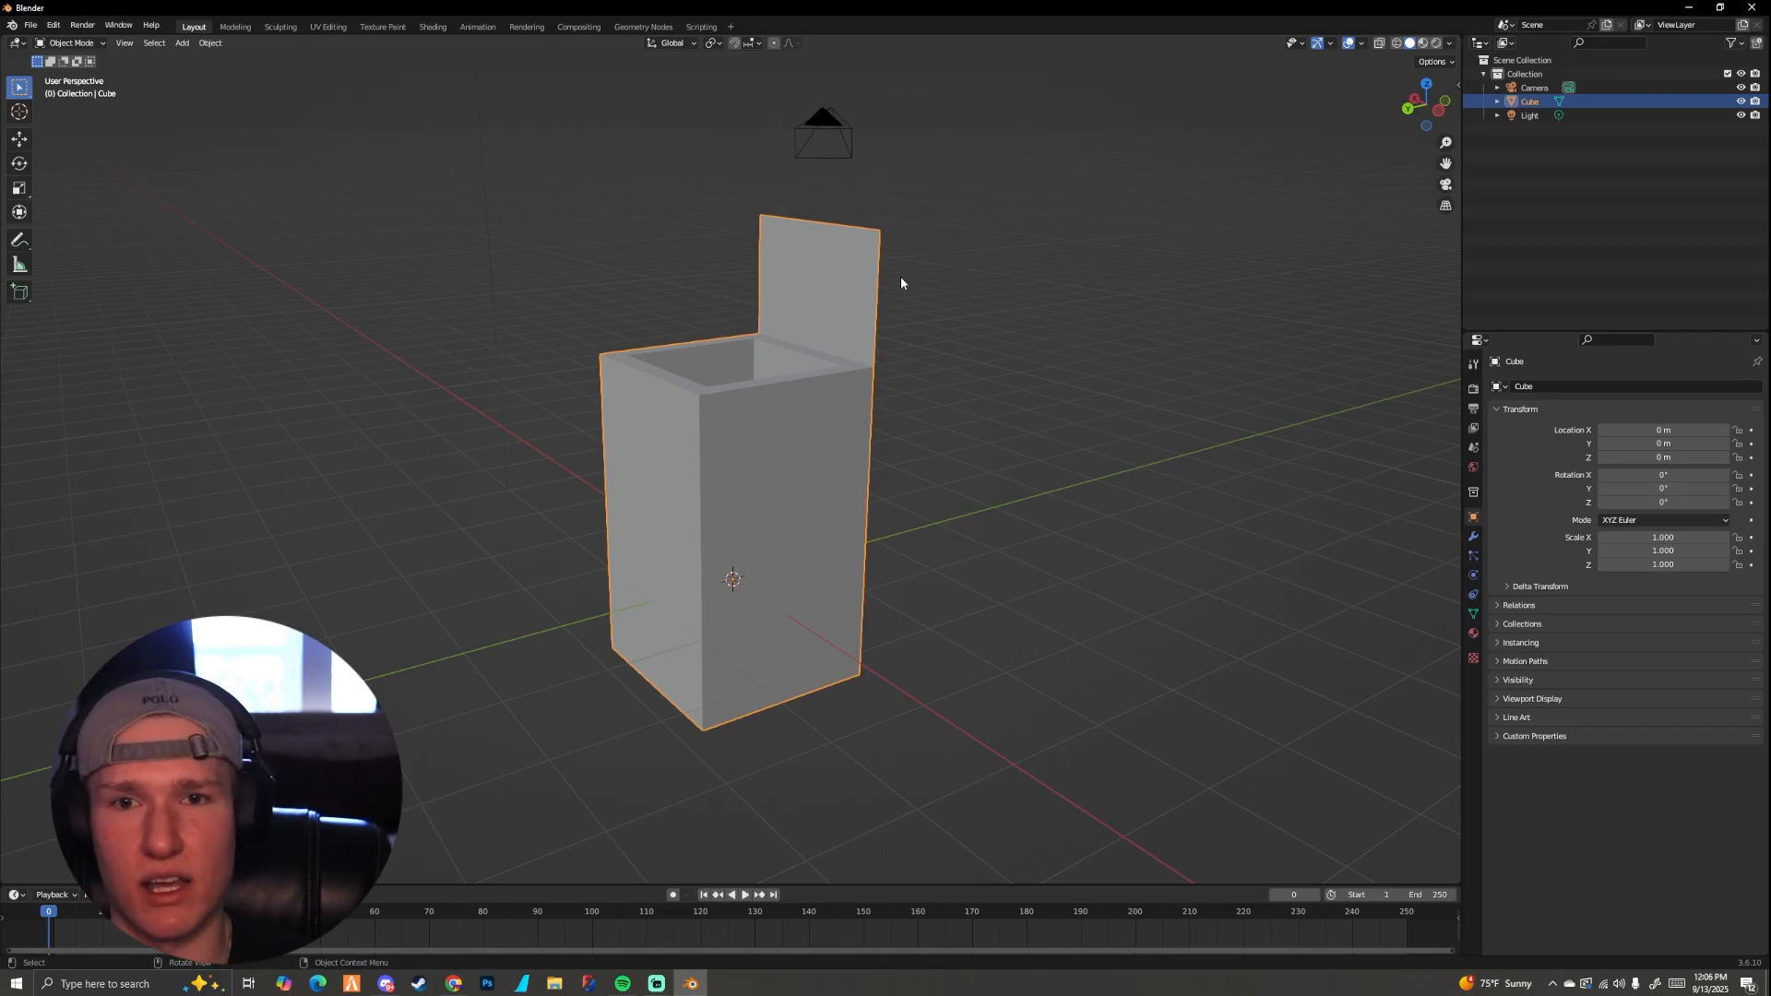
scroll(854, 308, up, 3)
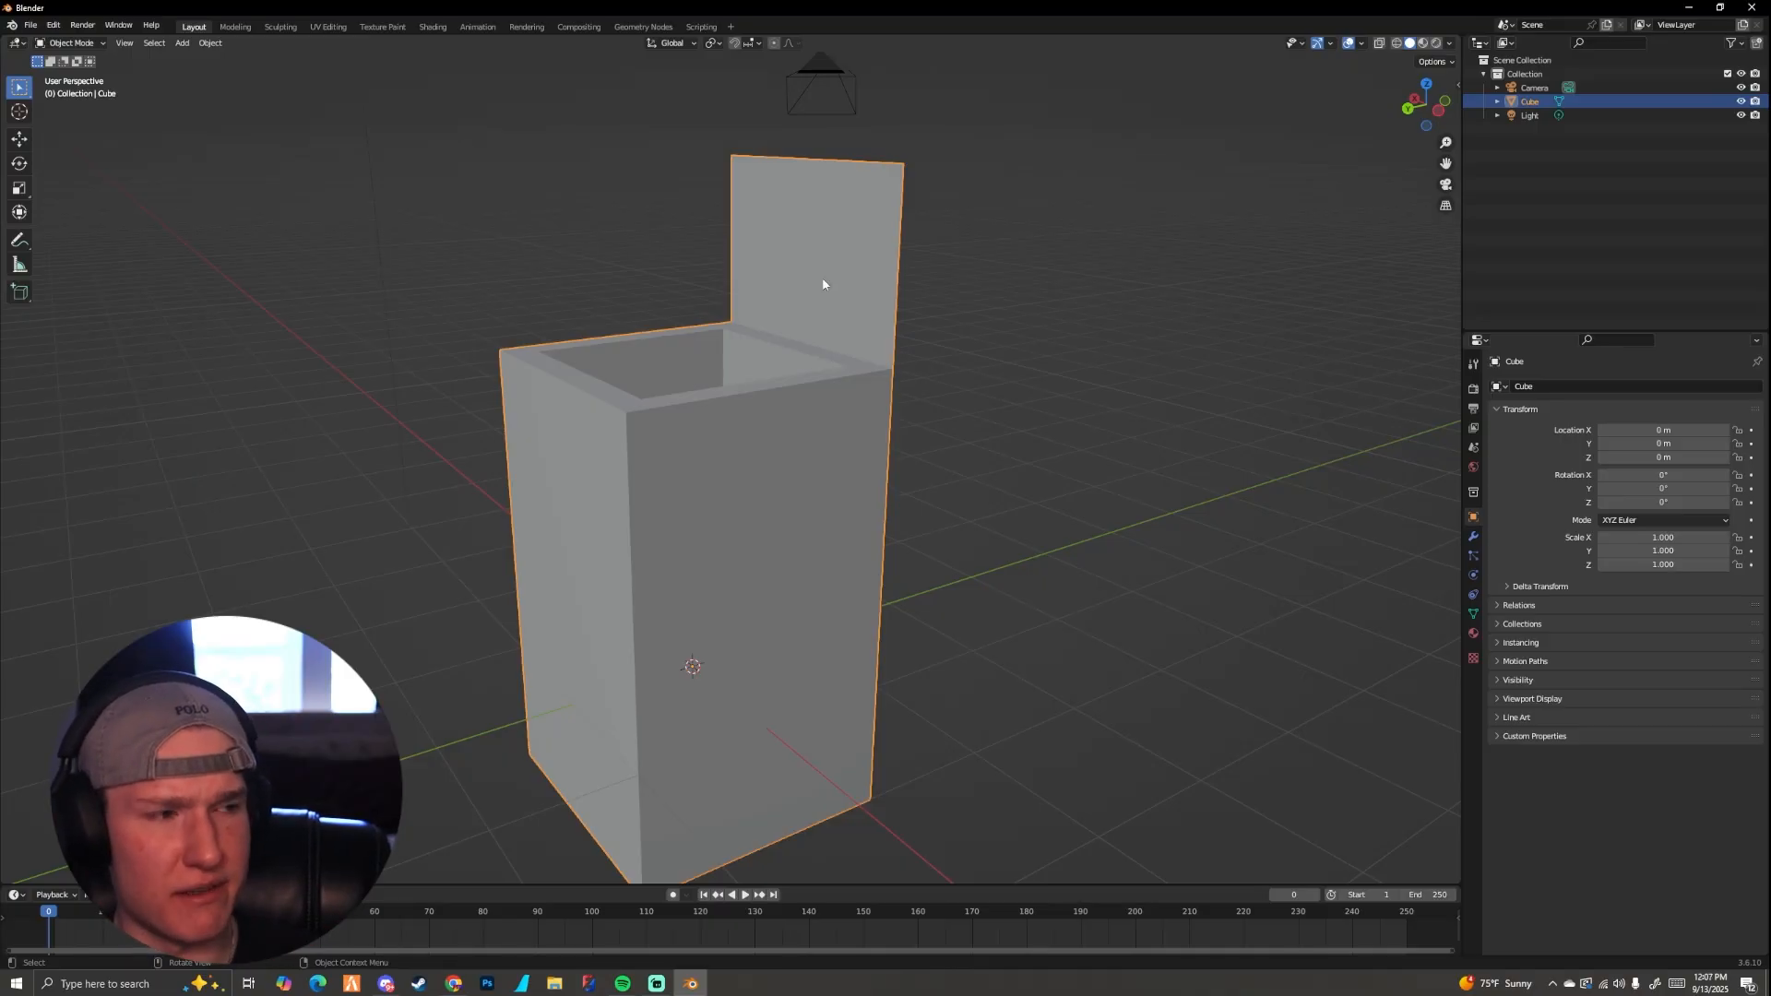
middle_drag(867, 324, 847, 391)
middle_drag(775, 263, 846, 509)
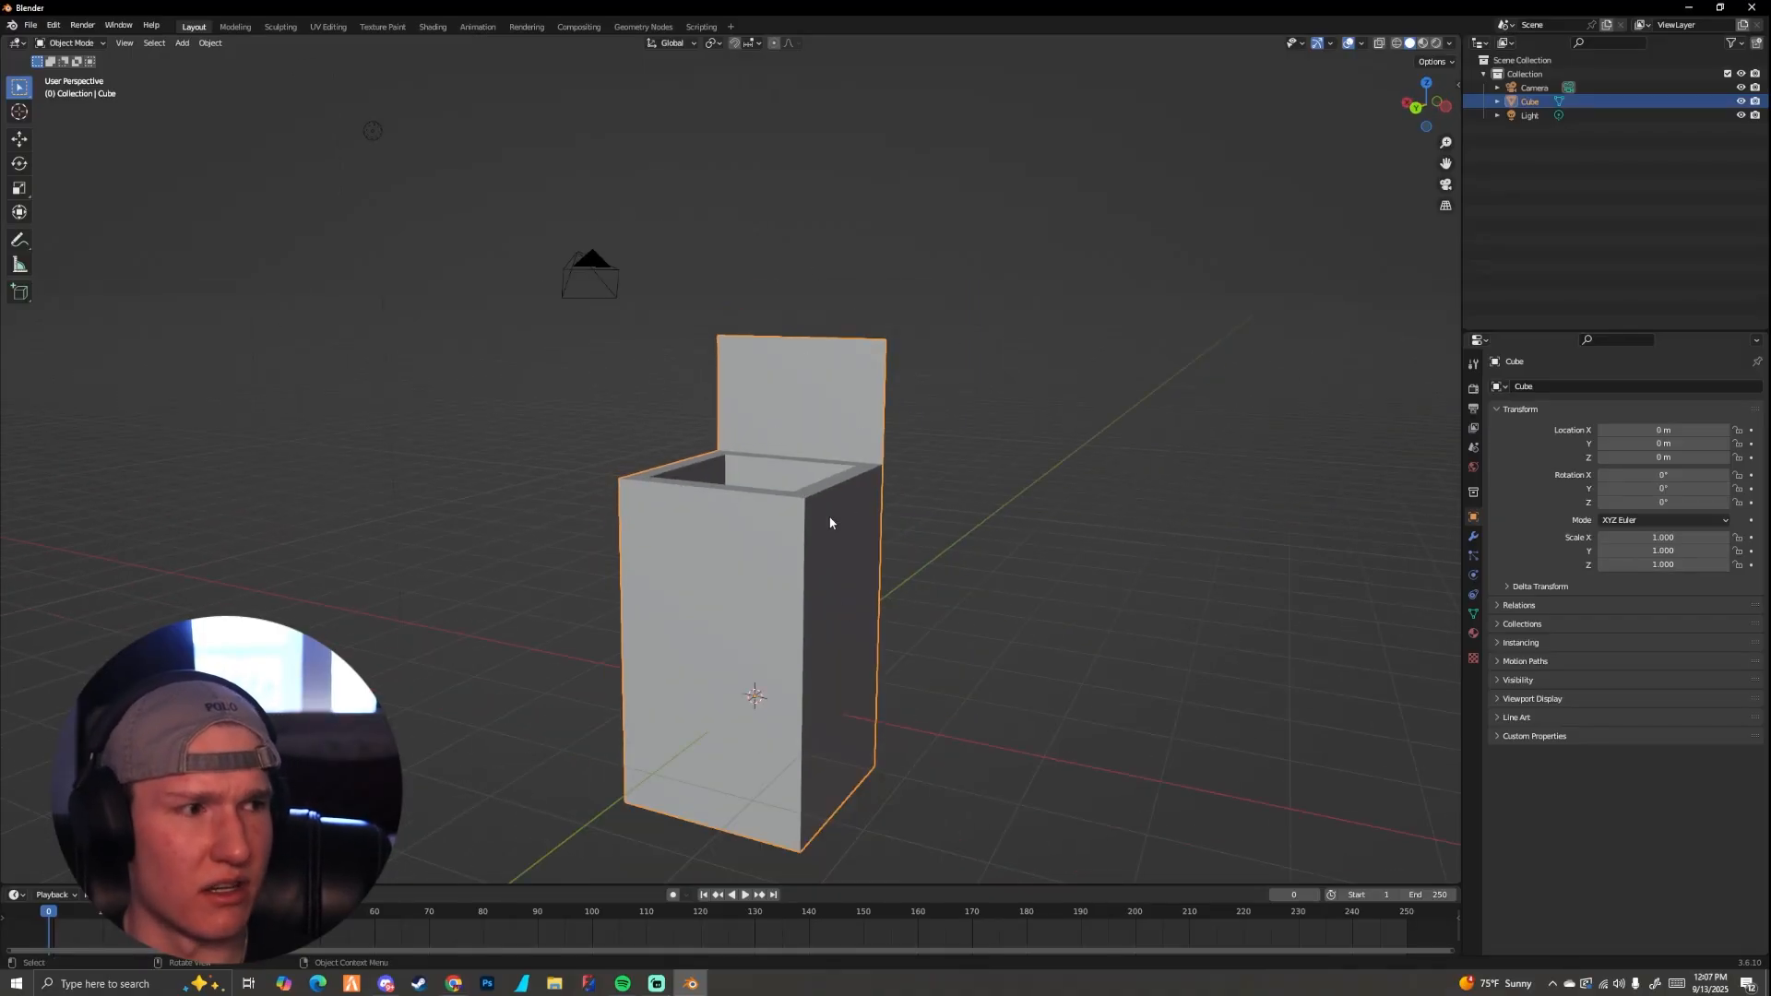
middle_drag(817, 476, 688, 495)
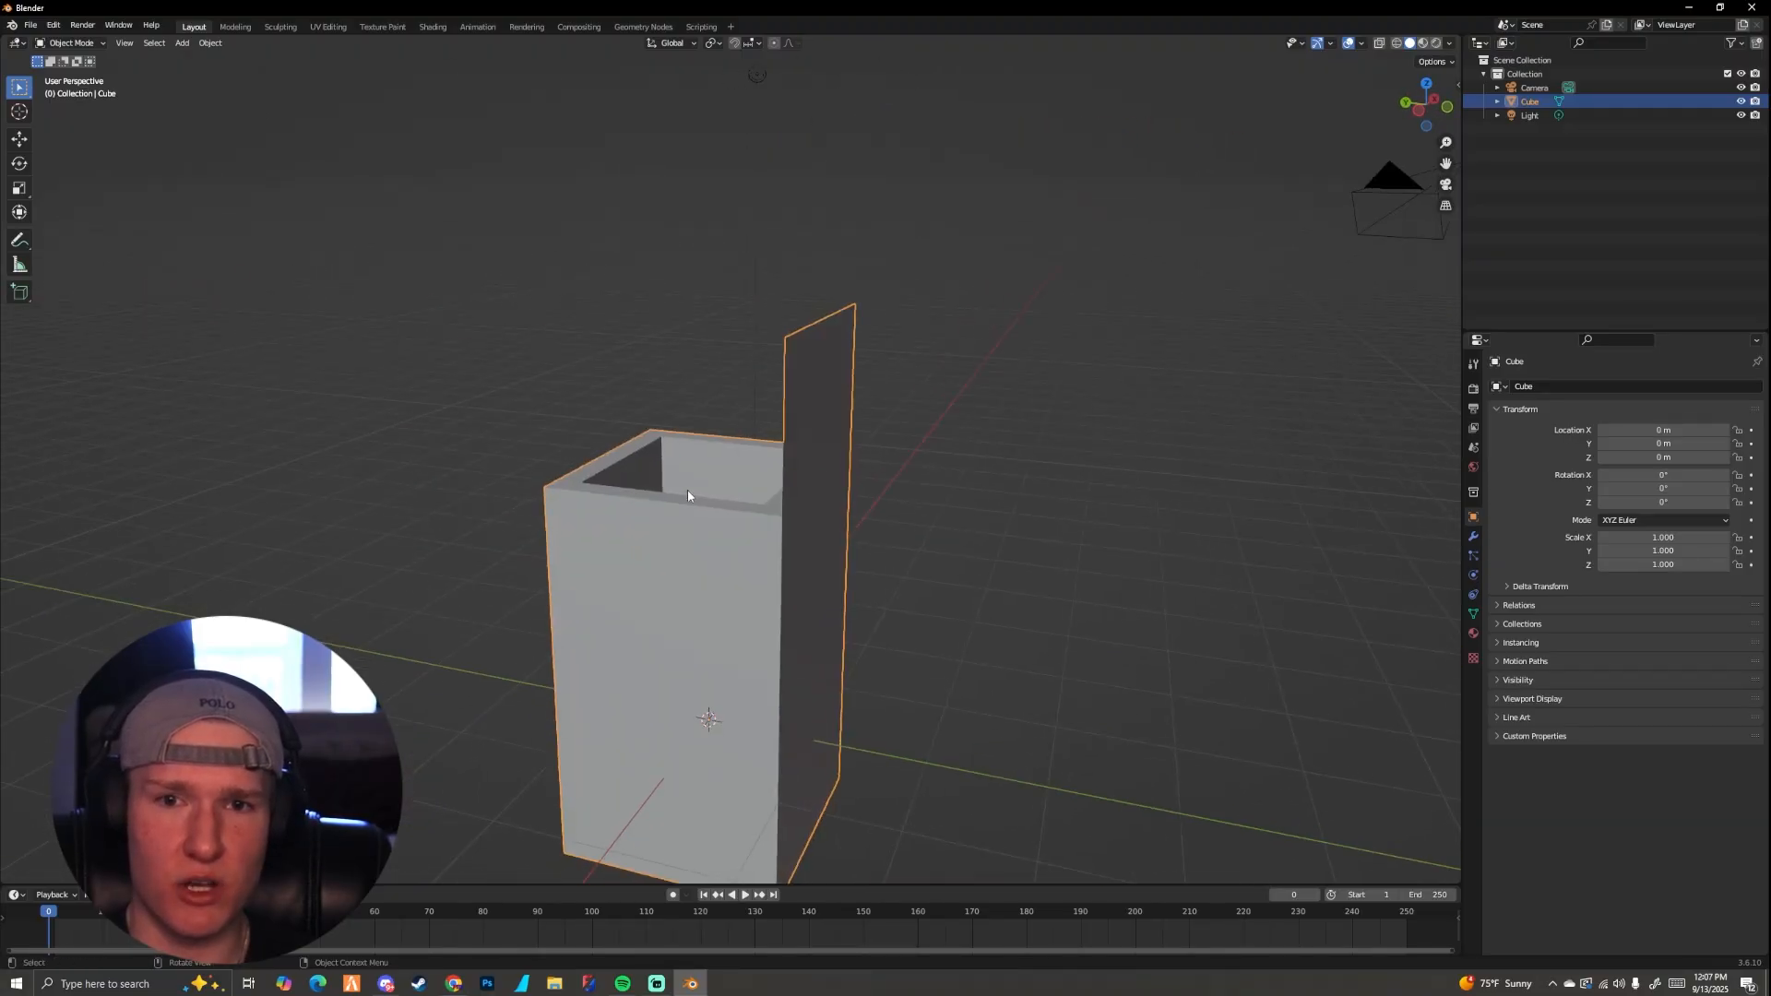
middle_drag(795, 441, 902, 399)
Step: Return to edit mode and enable Backface Culling in the viewport shading options
key(Tab)
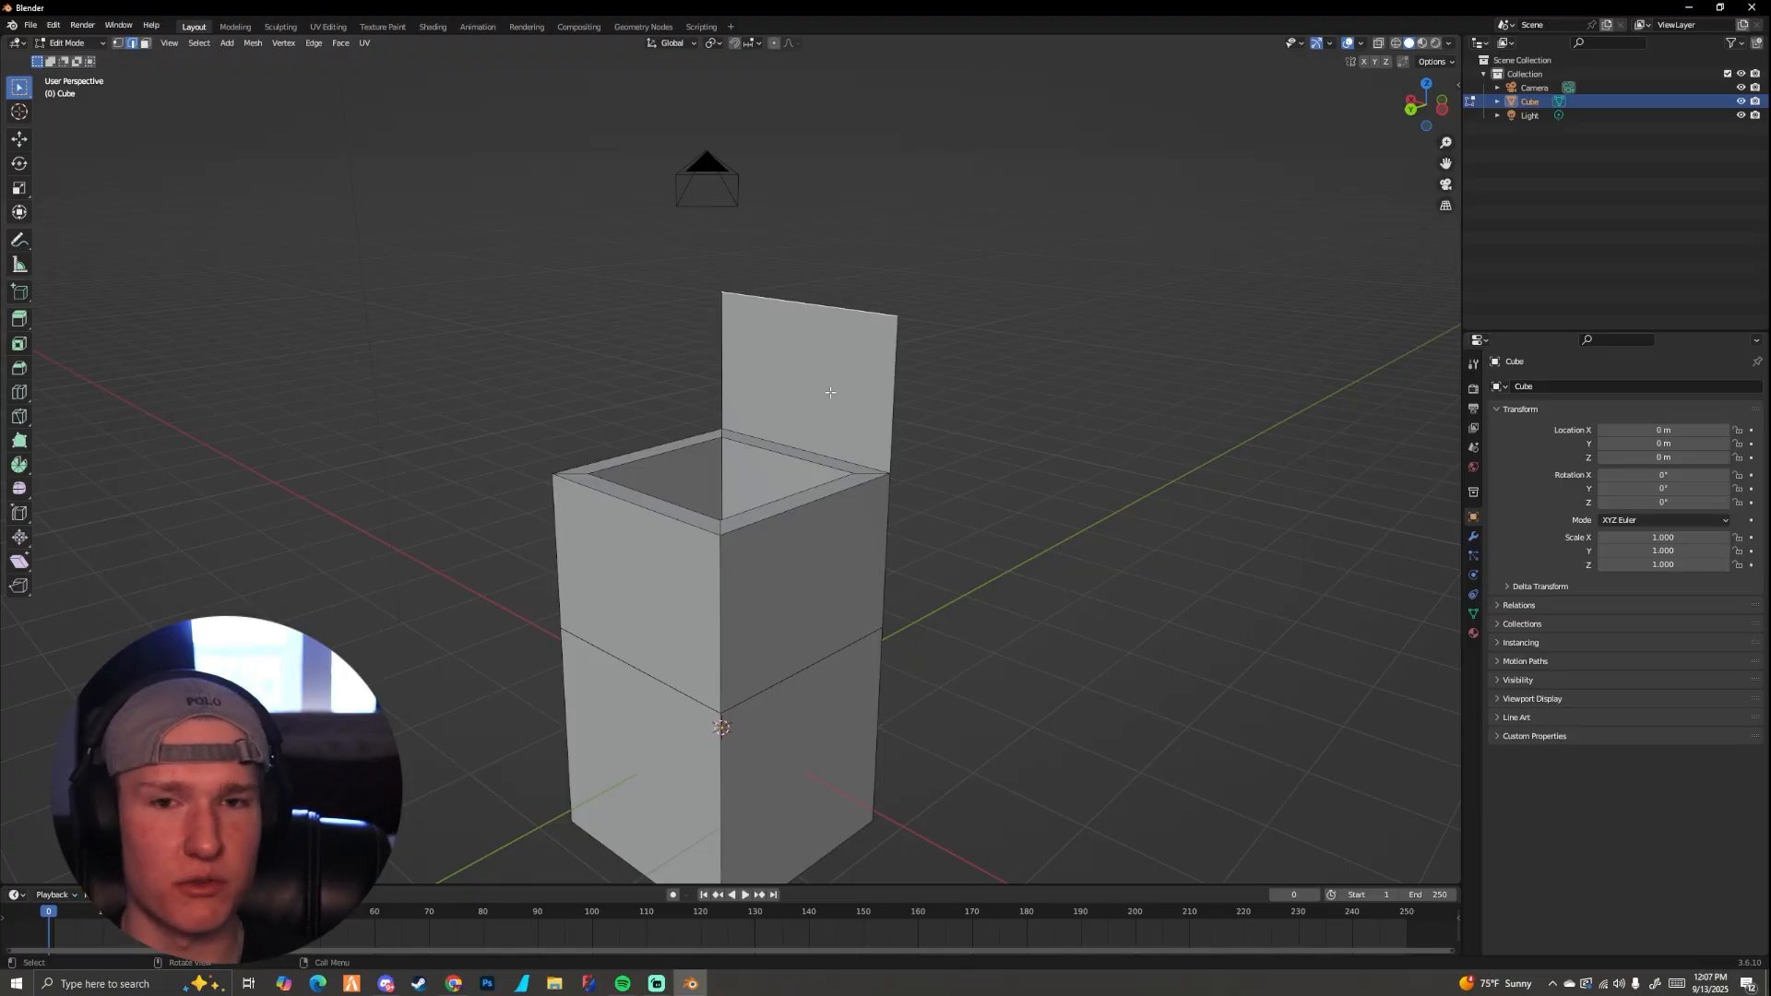
middle_drag(831, 392, 867, 277)
middle_drag(716, 589, 922, 585)
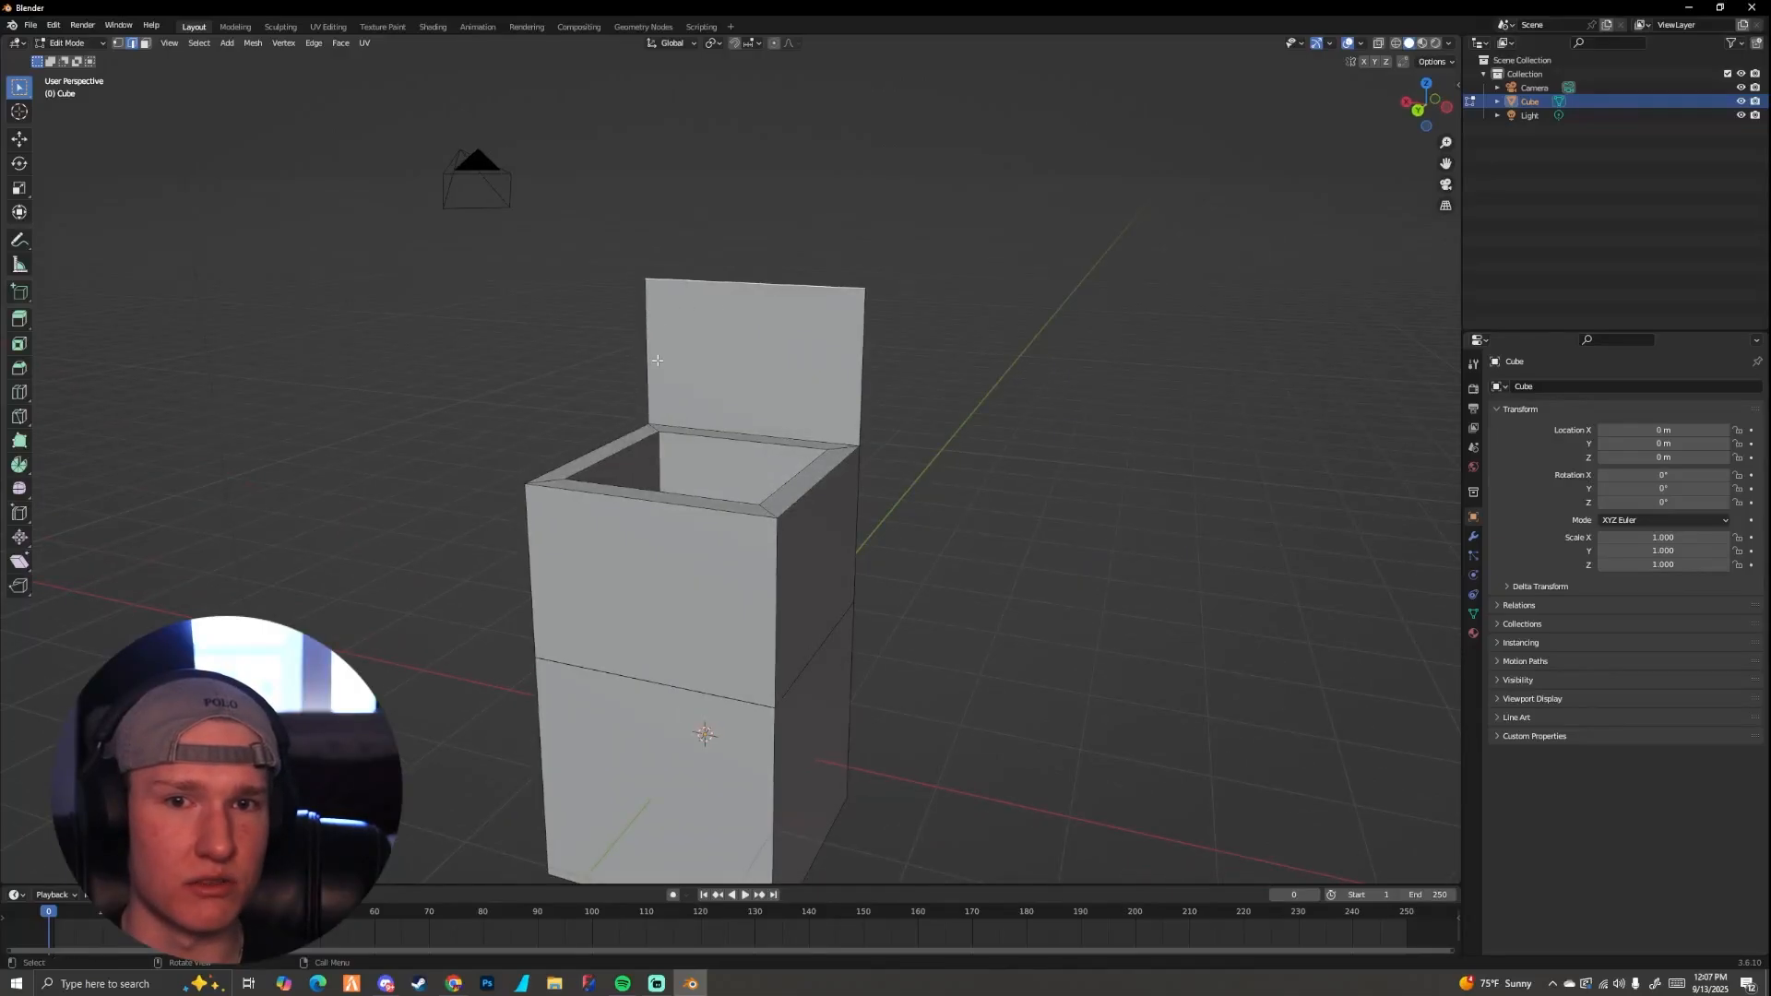
click(1450, 44)
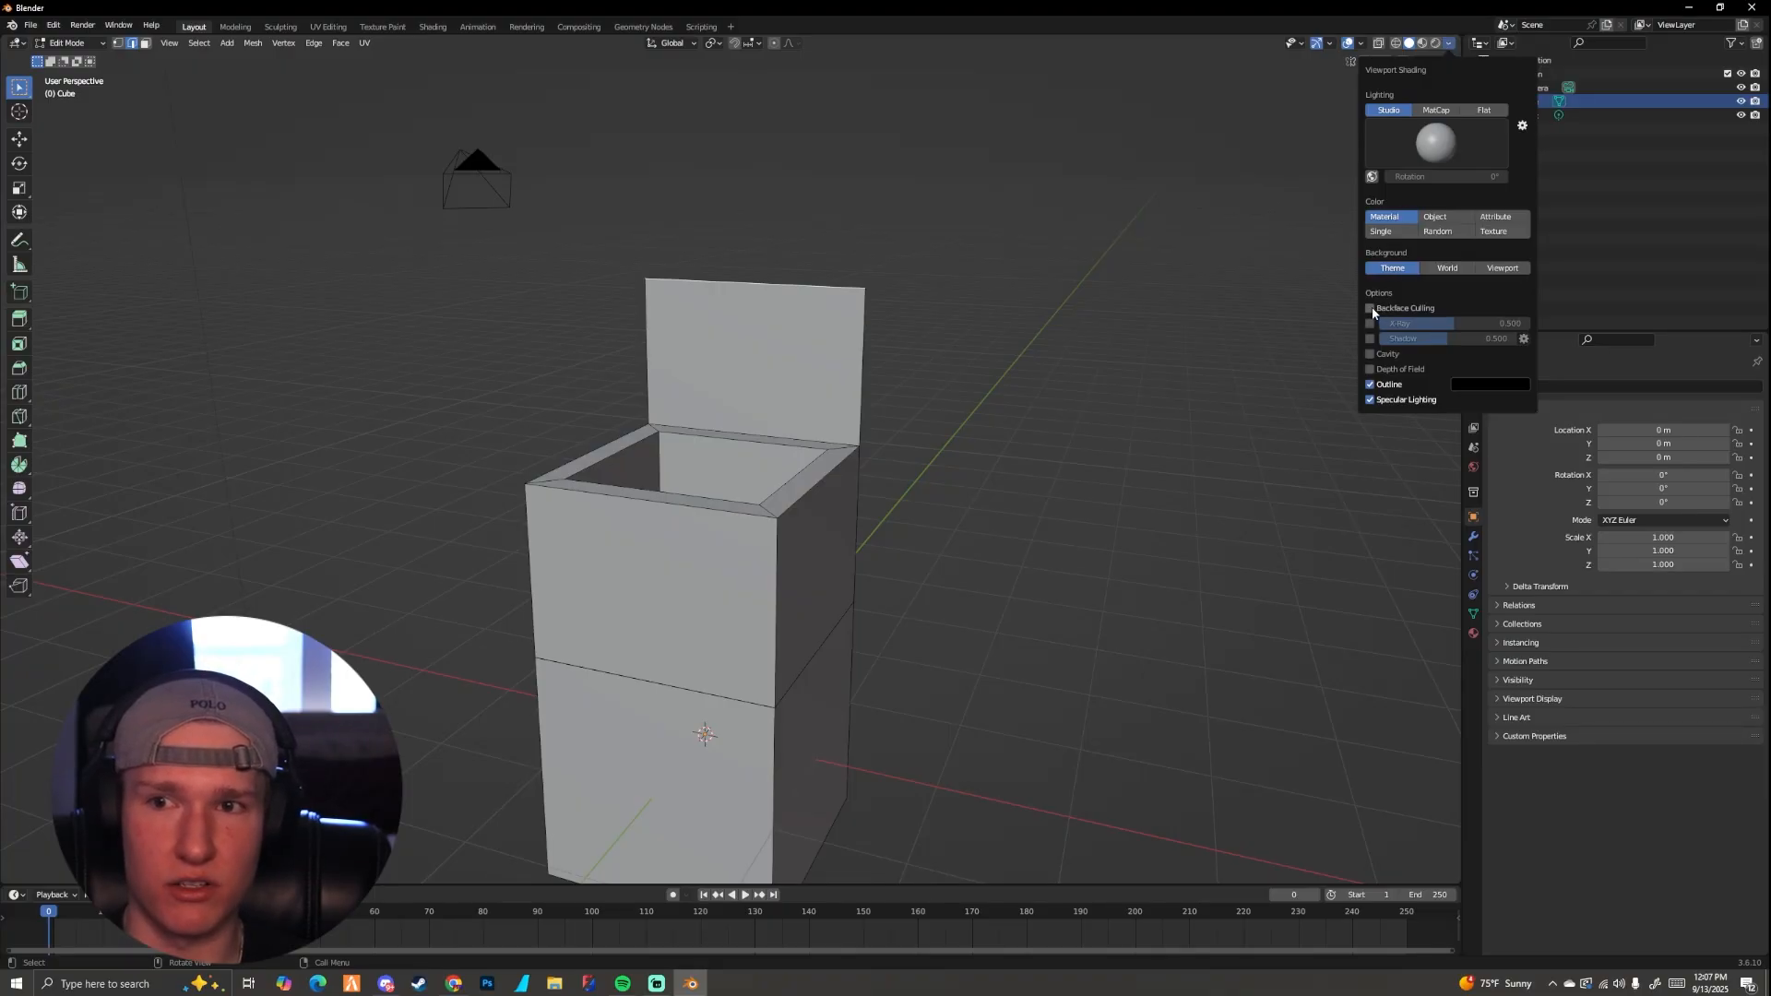
mouse_move(1079, 396)
middle_down()
mouse_move(788, 407)
mouse_move(810, 384)
mouse_move(839, 396)
mouse_move(846, 304)
middle_up()
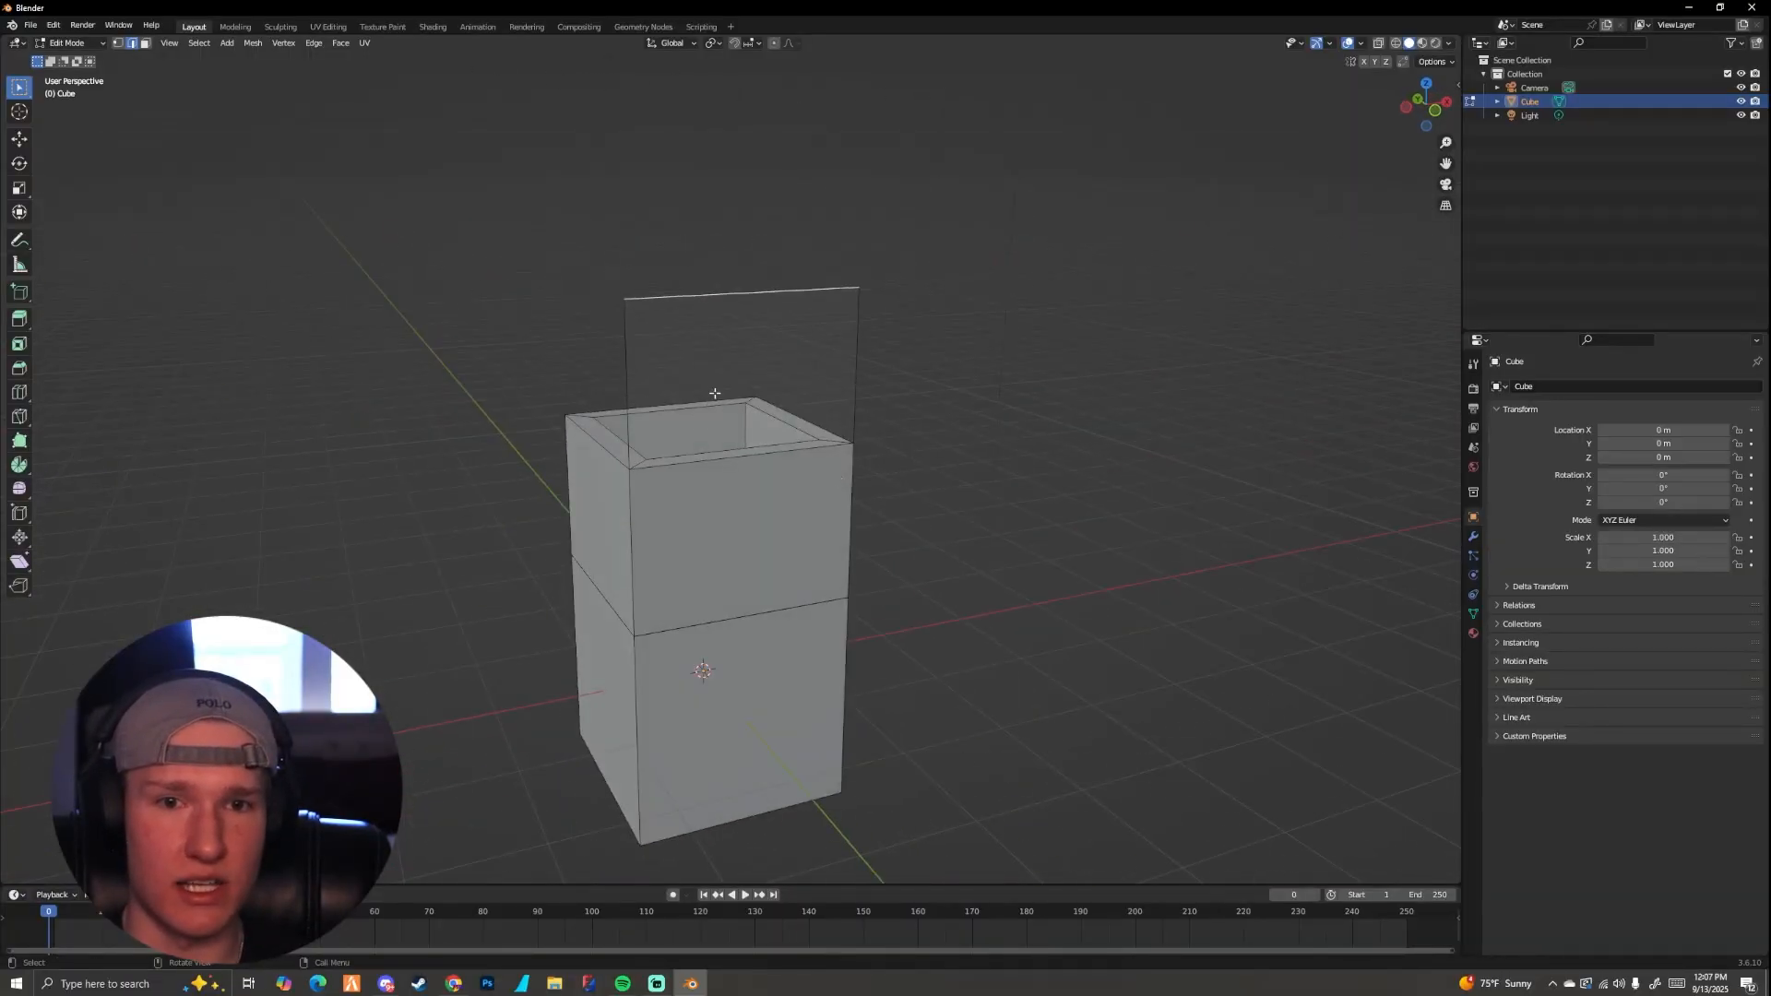
Step: Examine the upright panel from its front and back sides with backface culling enabled
middle_drag(753, 452, 700, 399)
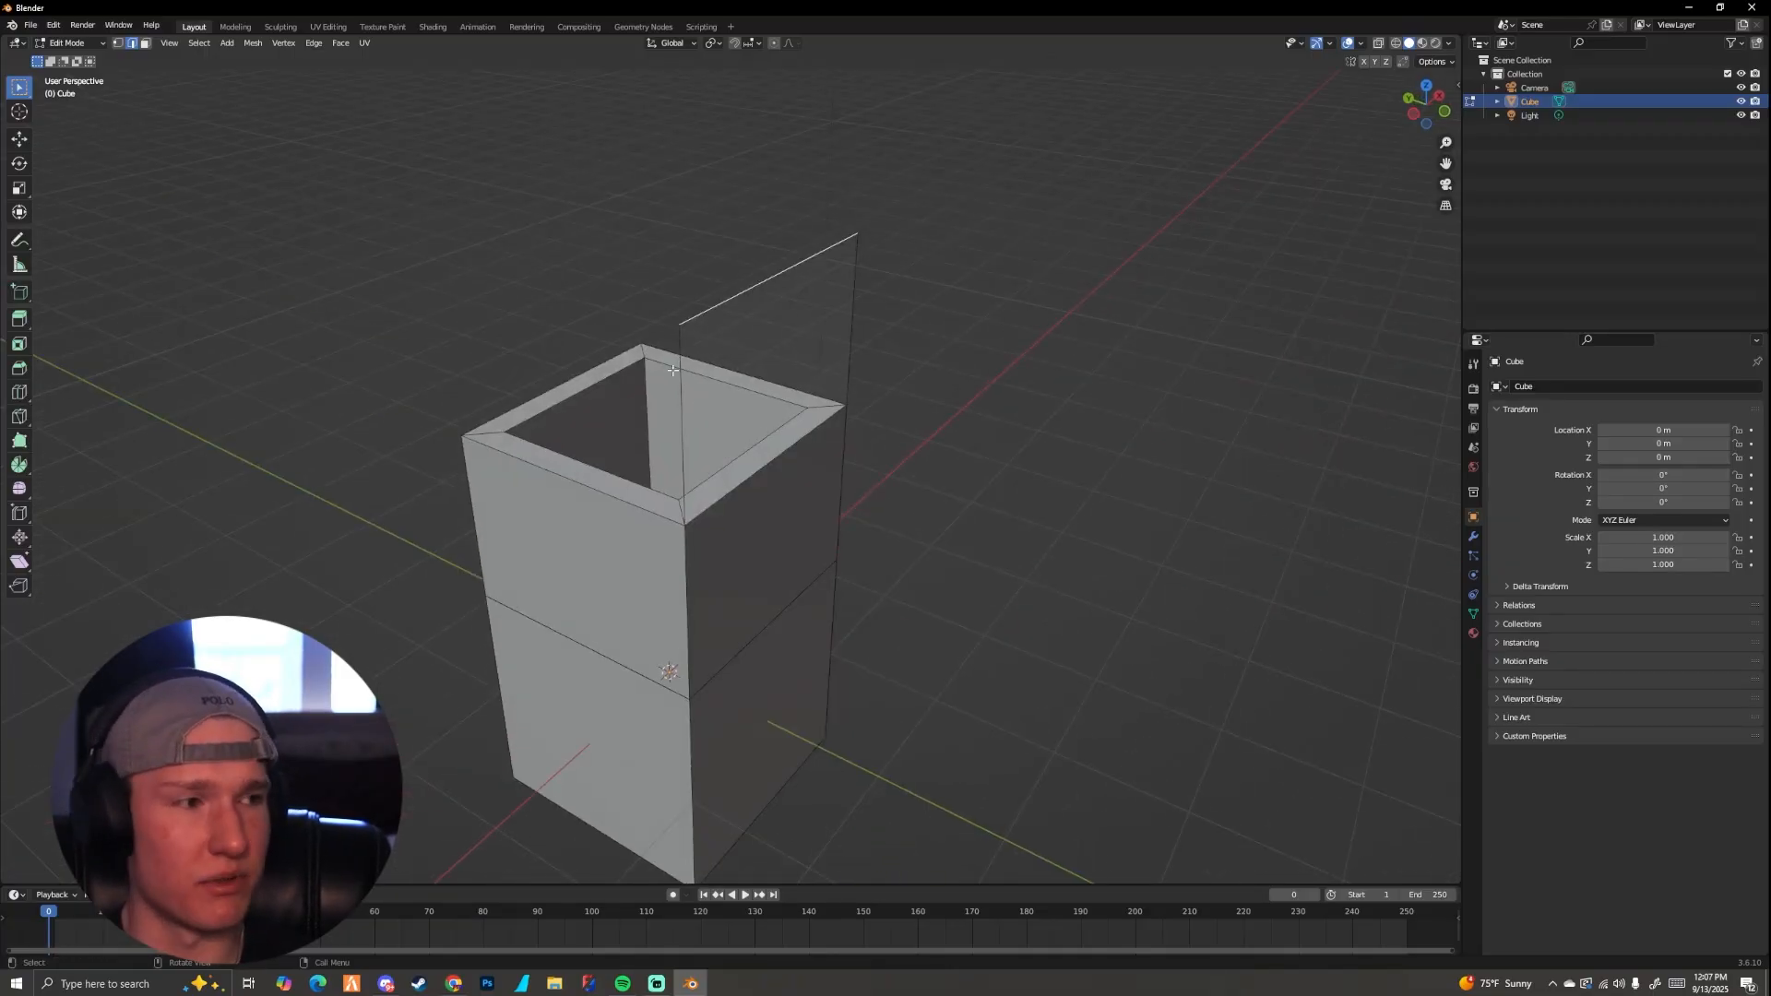
scroll(673, 369, down, 3)
middle_drag(704, 418, 670, 379)
scroll(684, 396, up, 3)
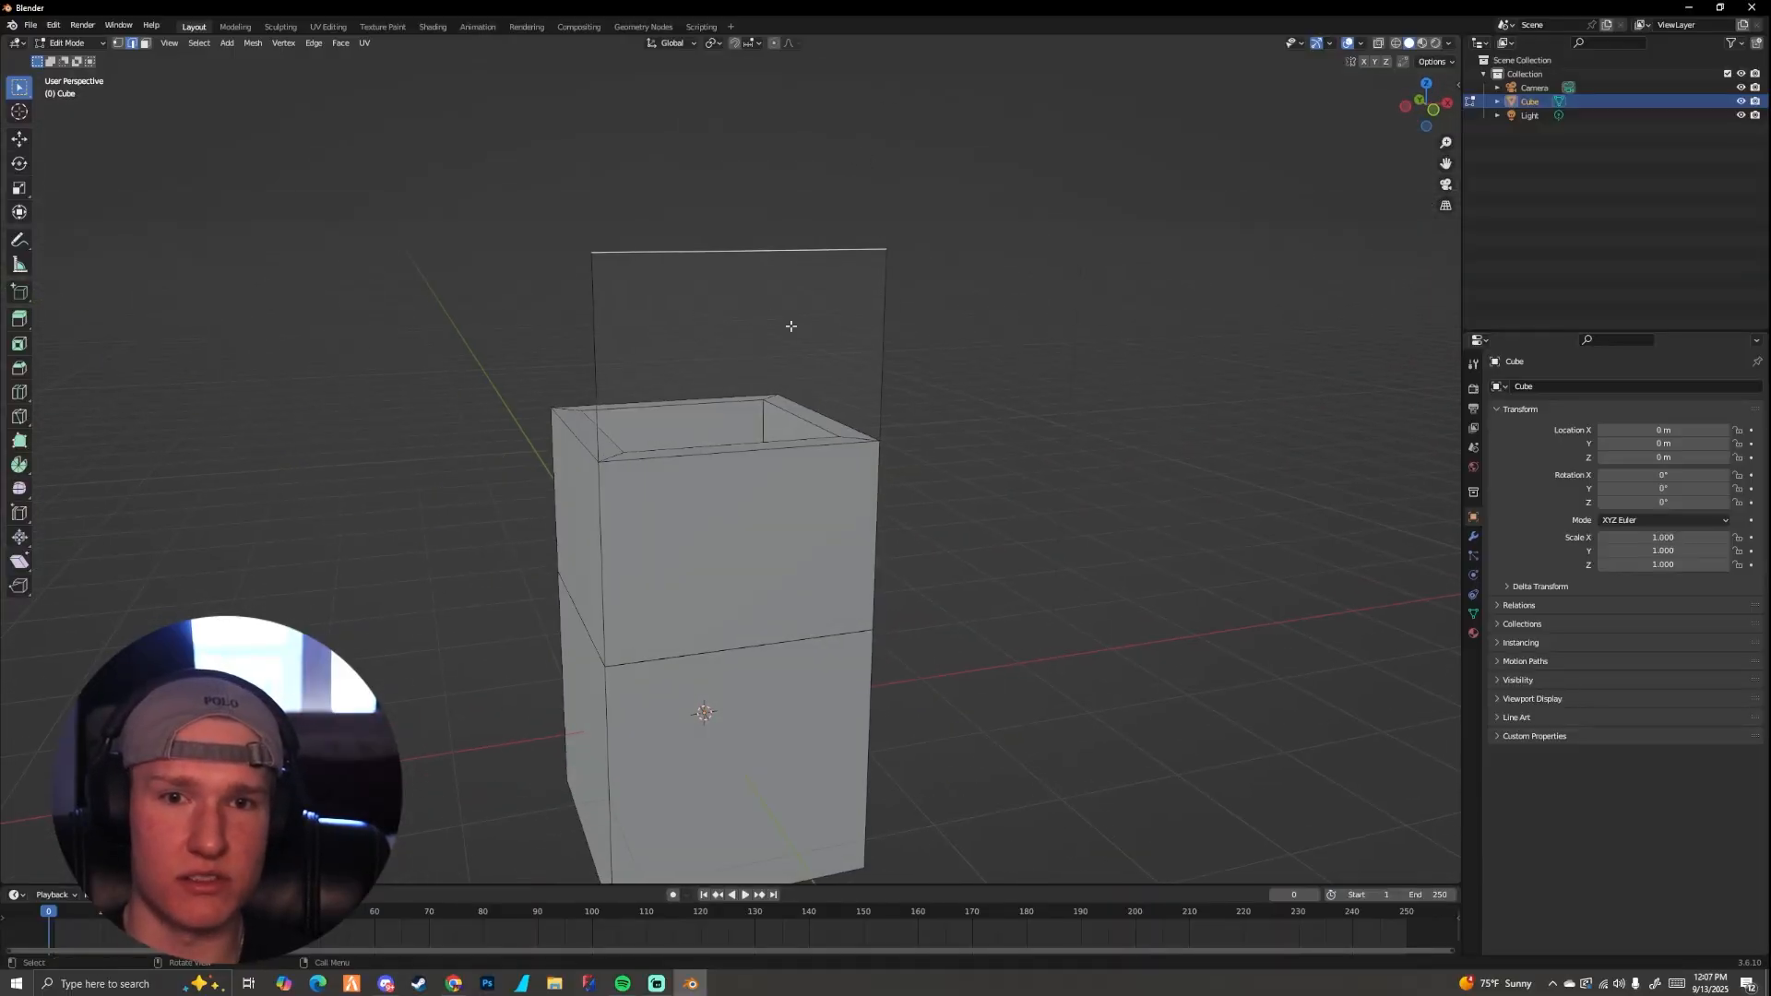
middle_drag(791, 326, 696, 317)
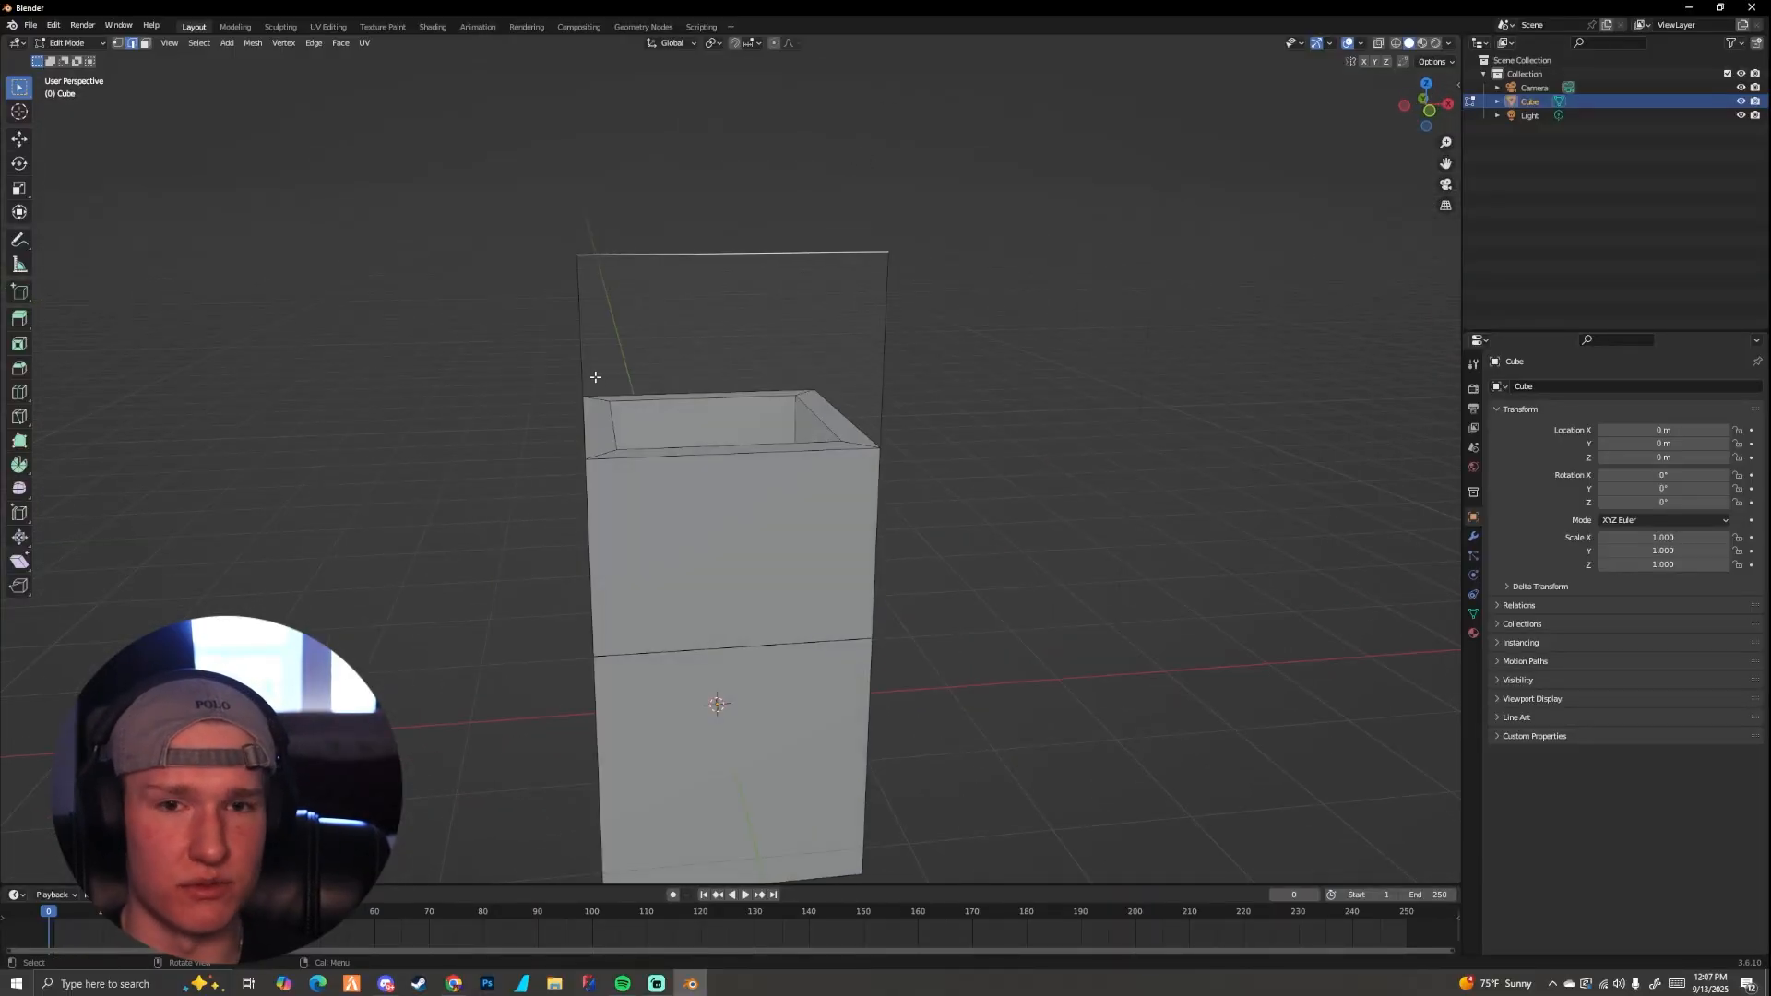
scroll(683, 402, down, 2)
middle_drag(682, 402, 913, 406)
middle_drag(769, 409, 760, 456)
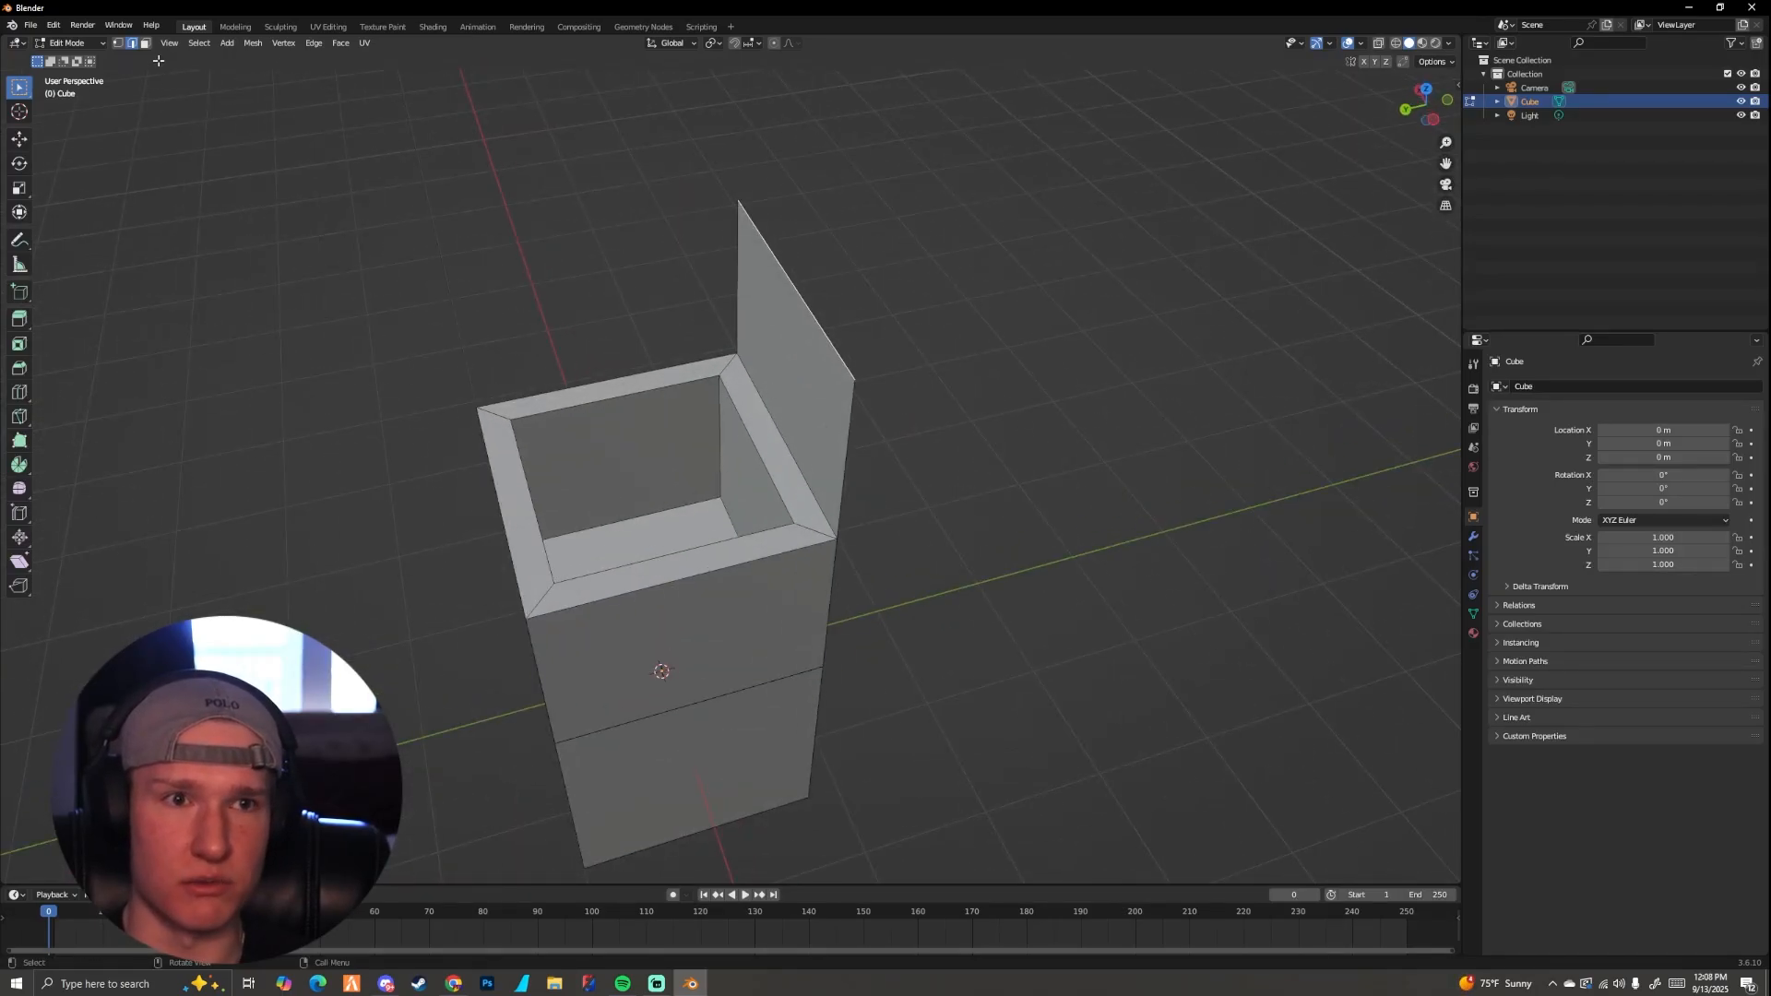
Step: Select one top rim face of the block and try to move it along global Z
click(528, 514)
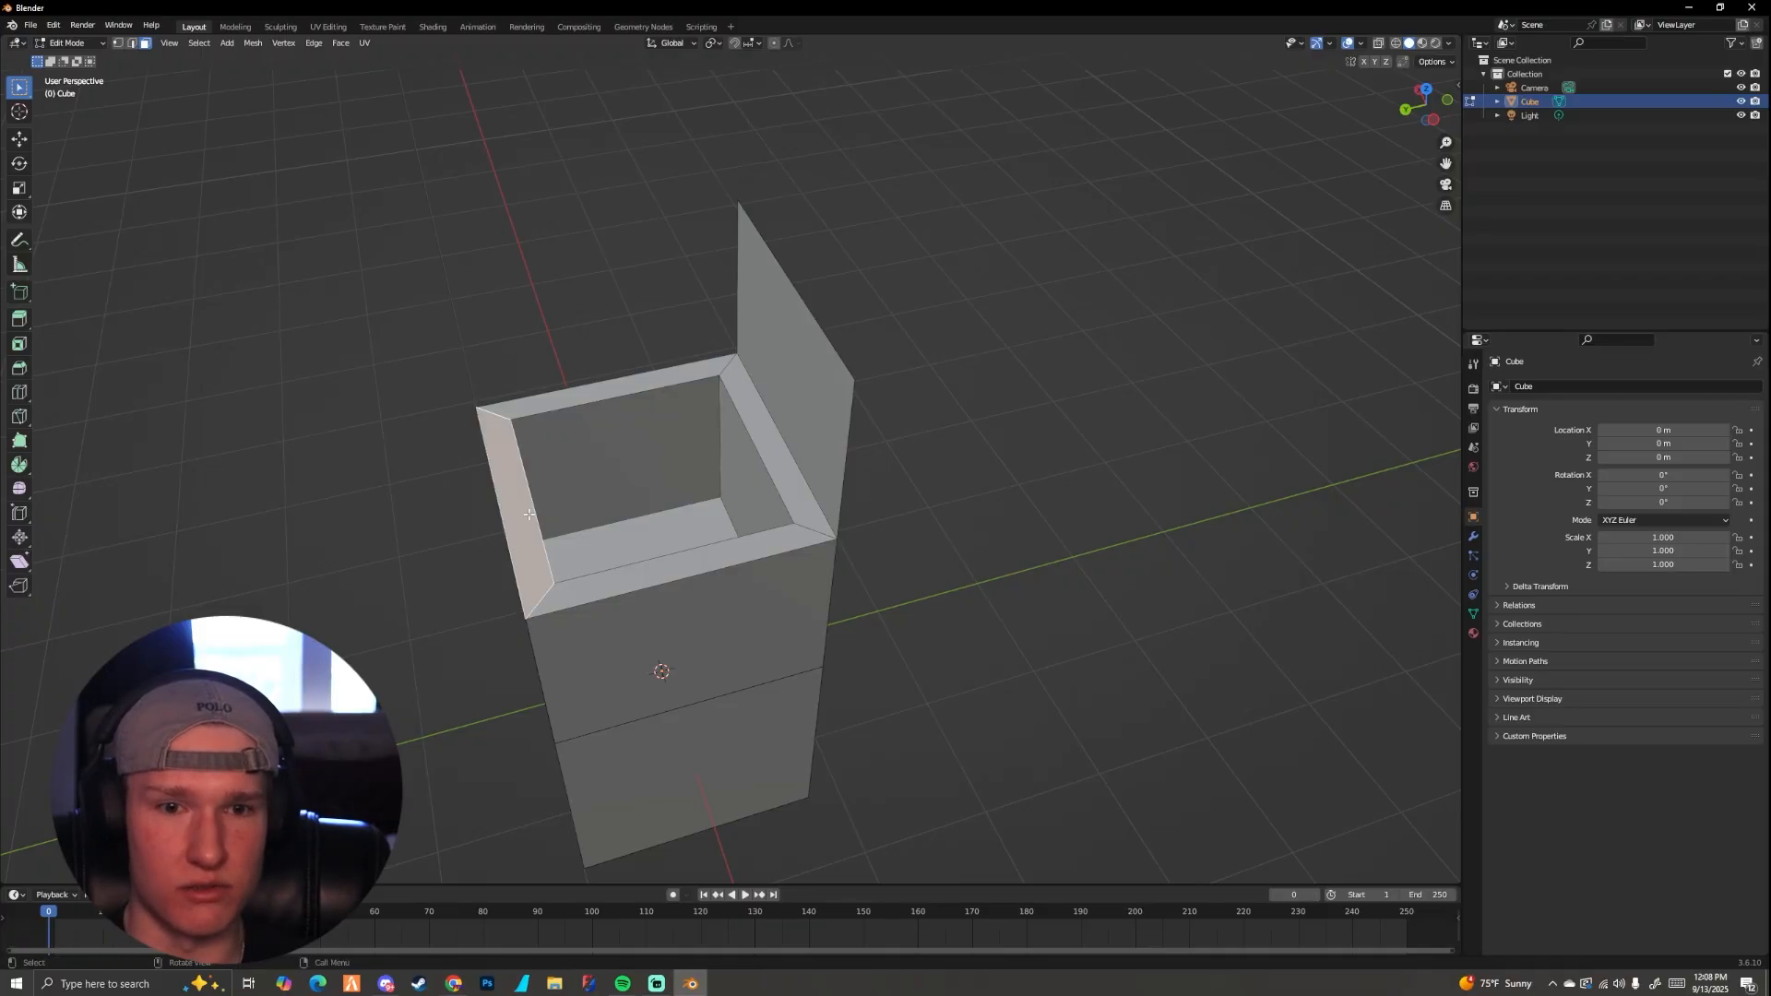
middle_drag(529, 513, 508, 496)
key(g)
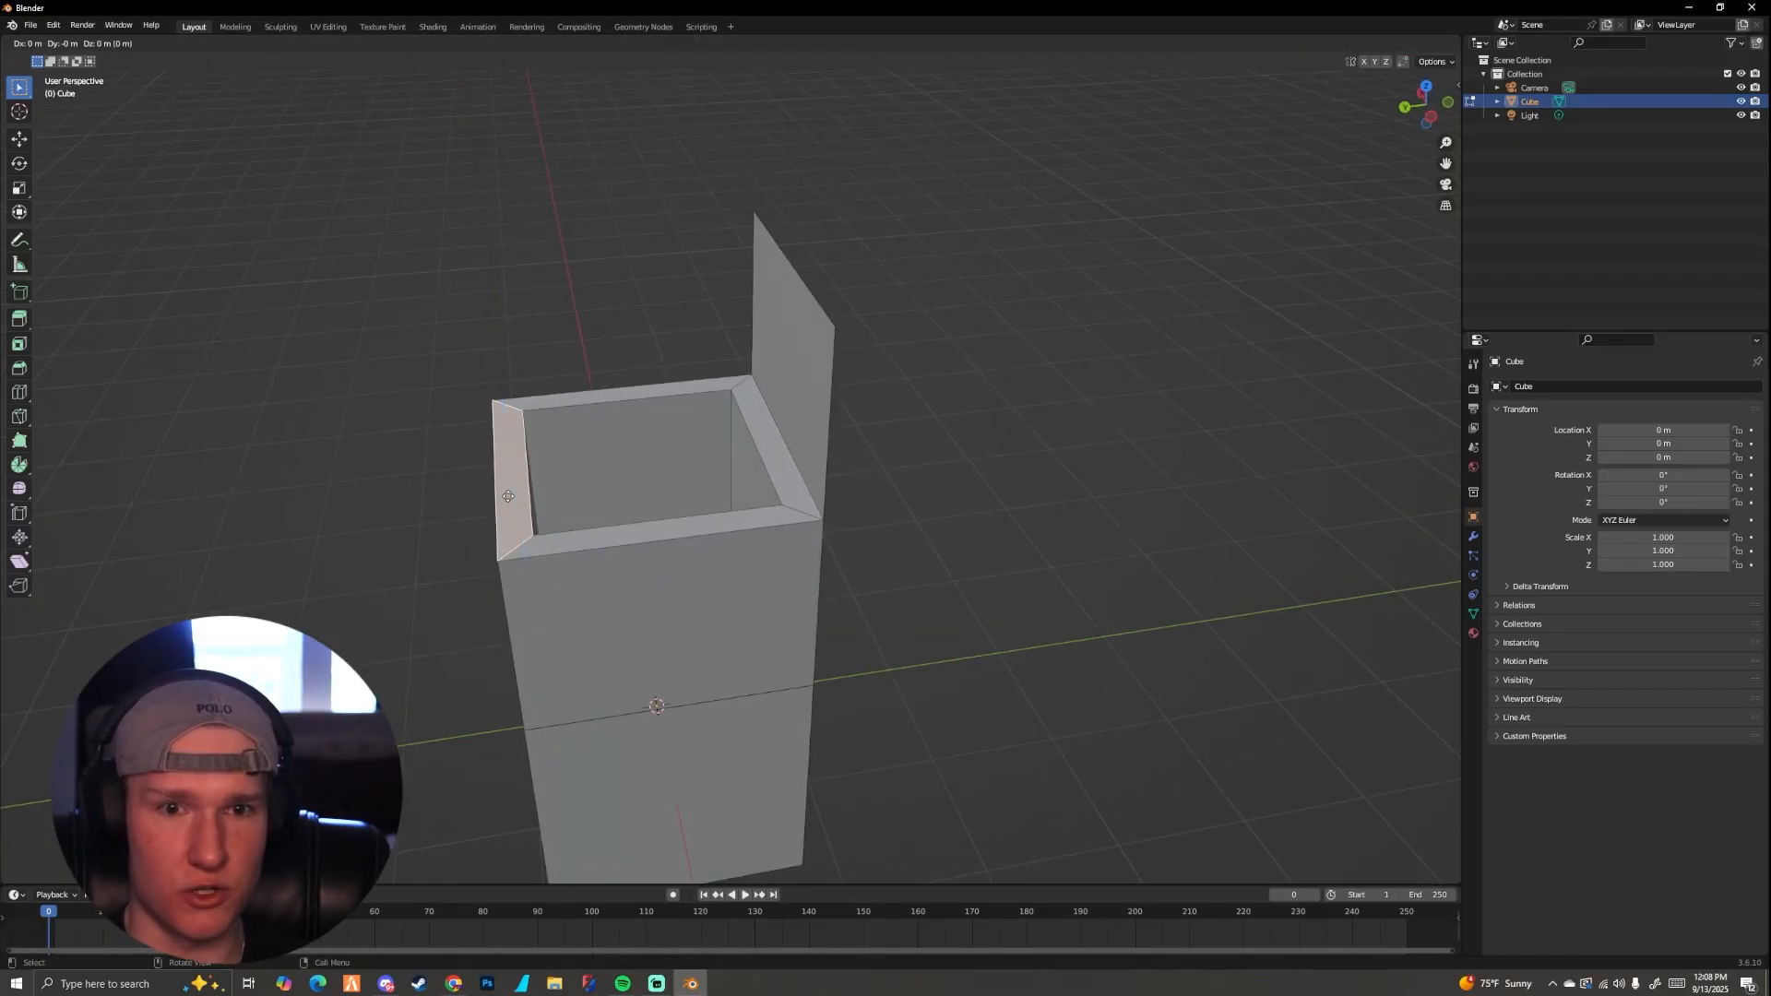
key(z)
click(508, 313)
middle_drag(508, 313, 779, 350)
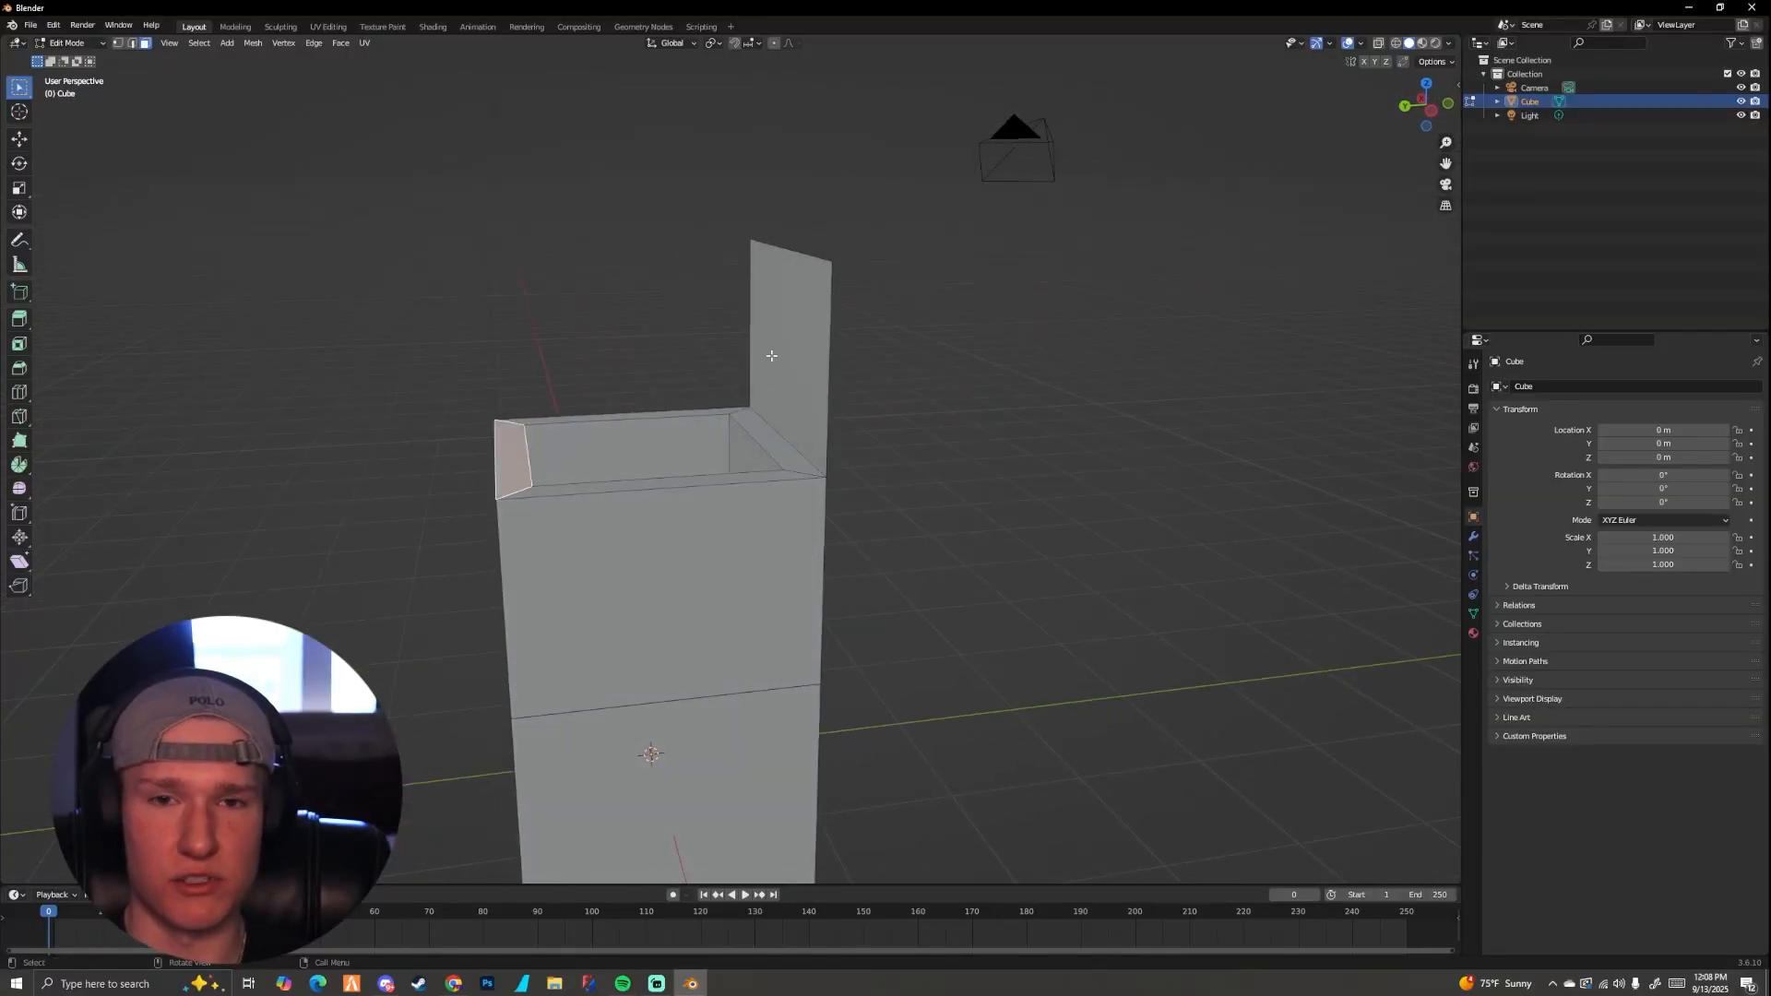
Step: Select the upright panel's face, flip its normals, and examine the result in object mode
middle_drag(553, 170, 578, 259)
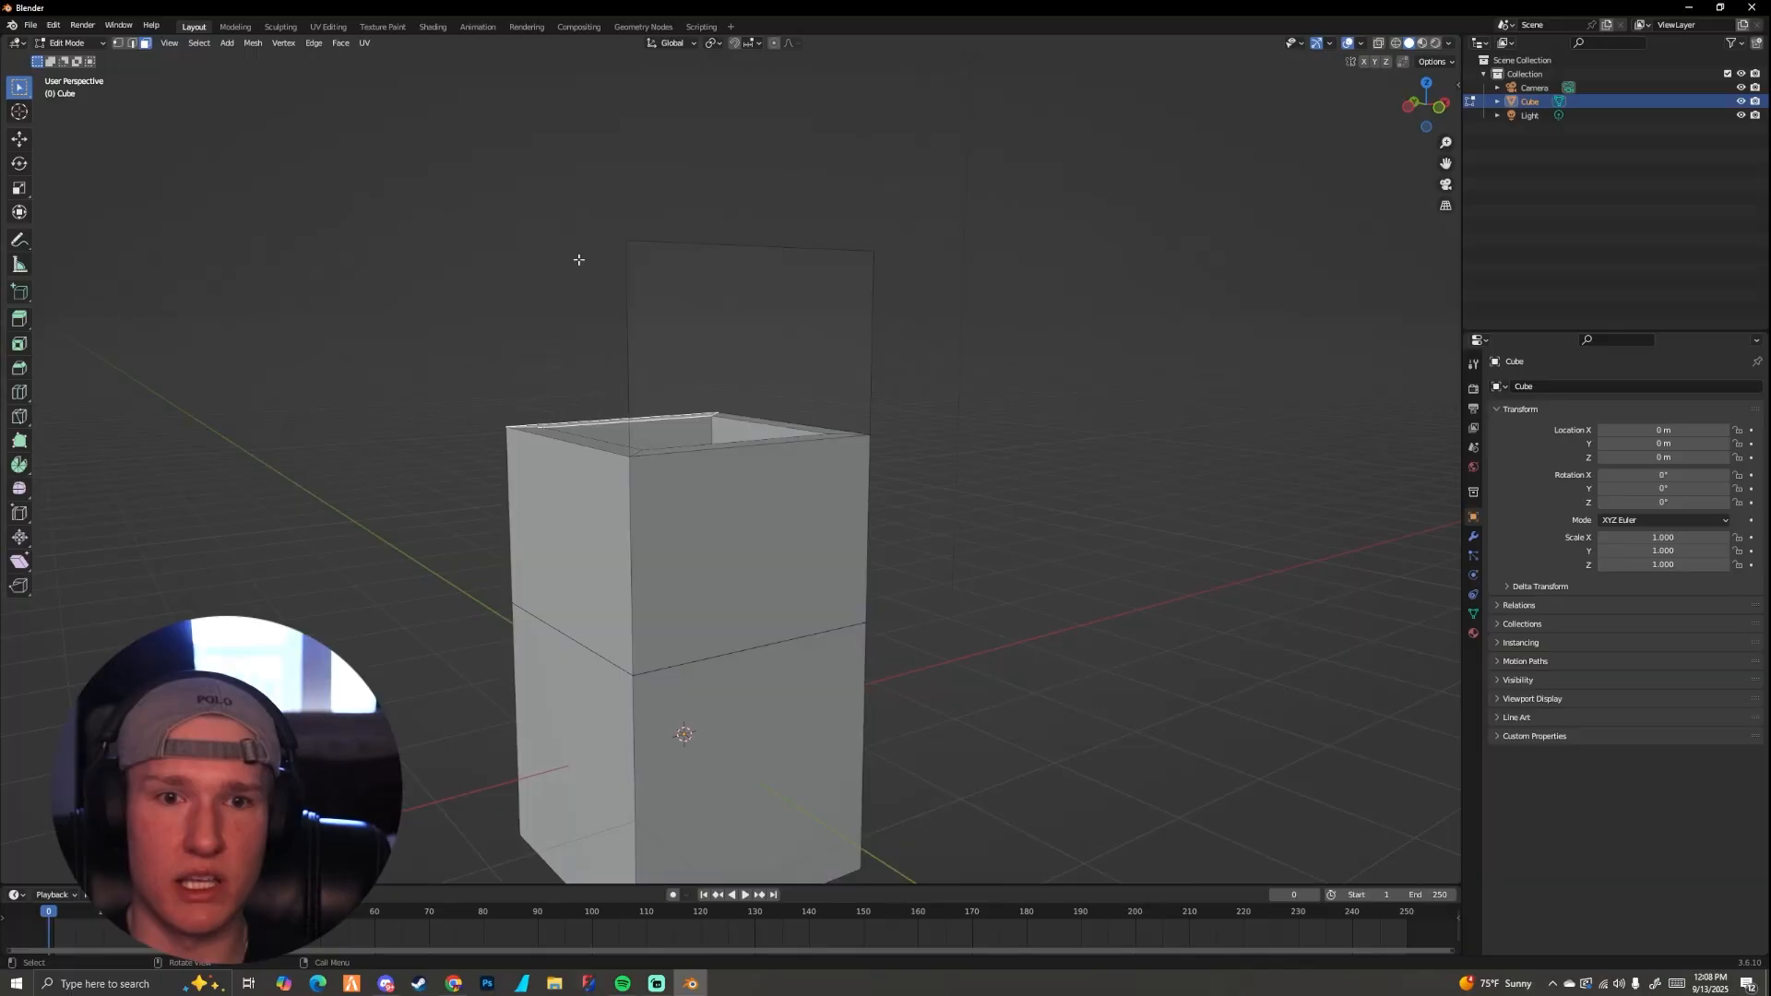
mouse_move(779, 313)
middle_down()
mouse_move(791, 348)
mouse_move(781, 308)
middle_up()
click(780, 308)
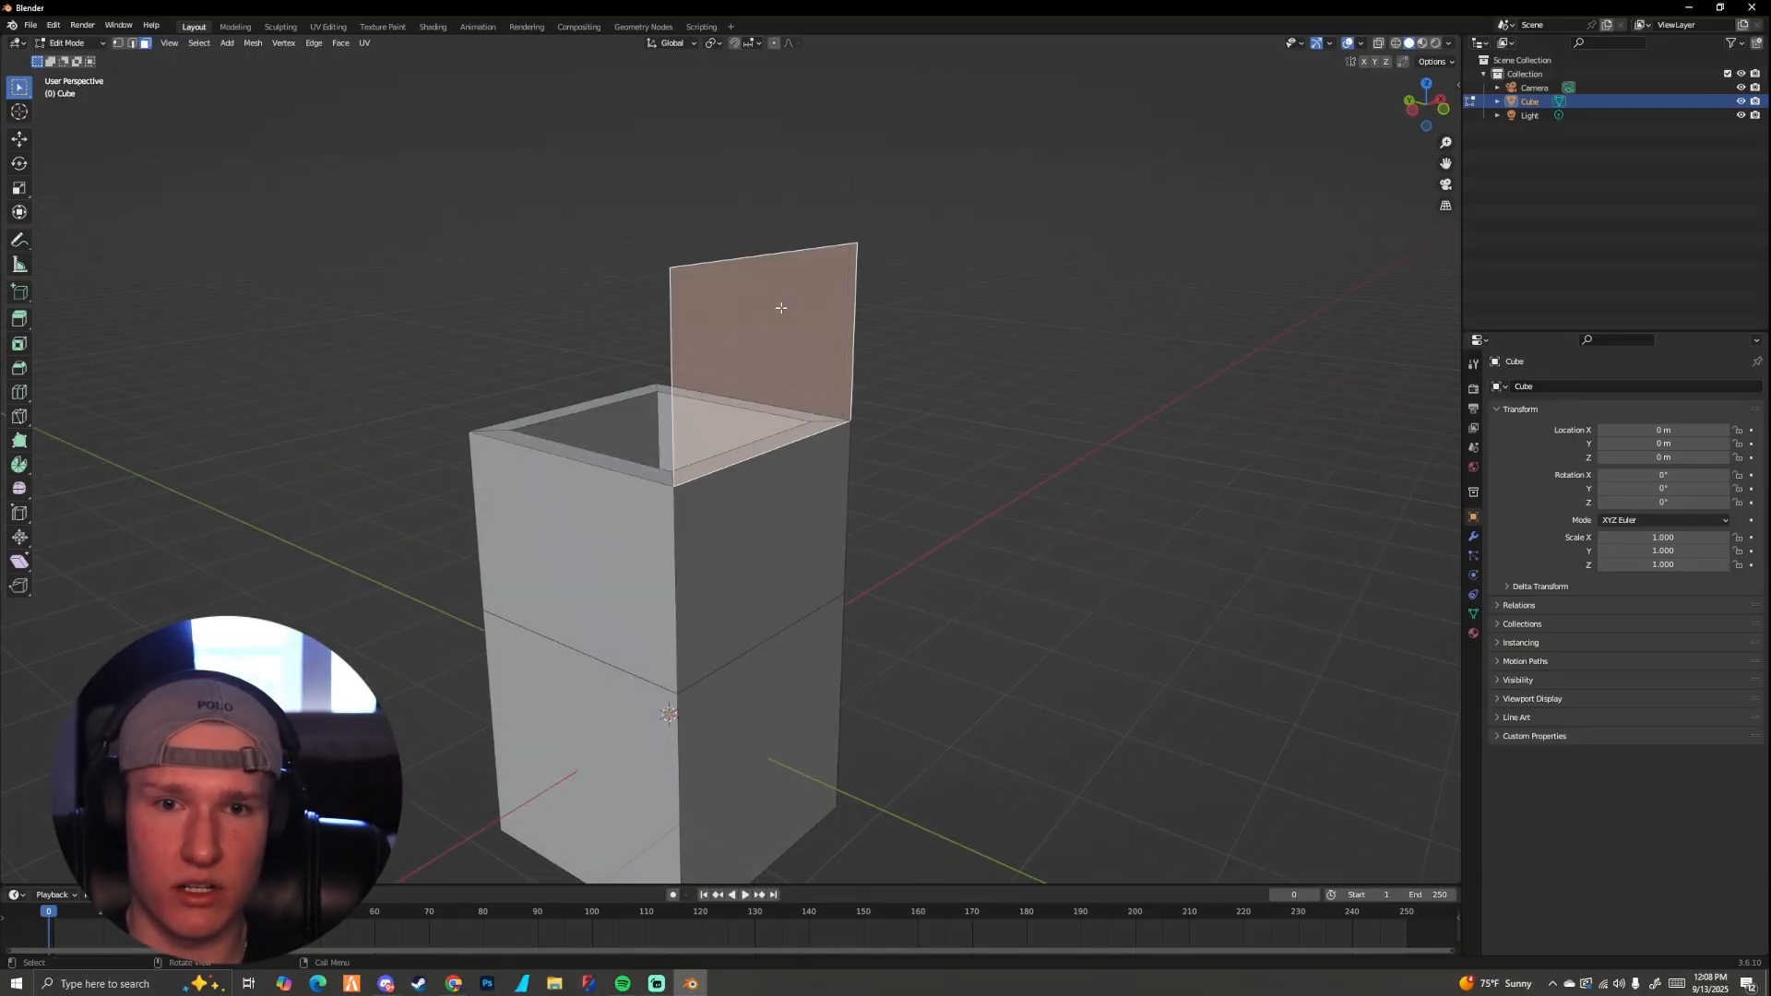
key(alt+n)
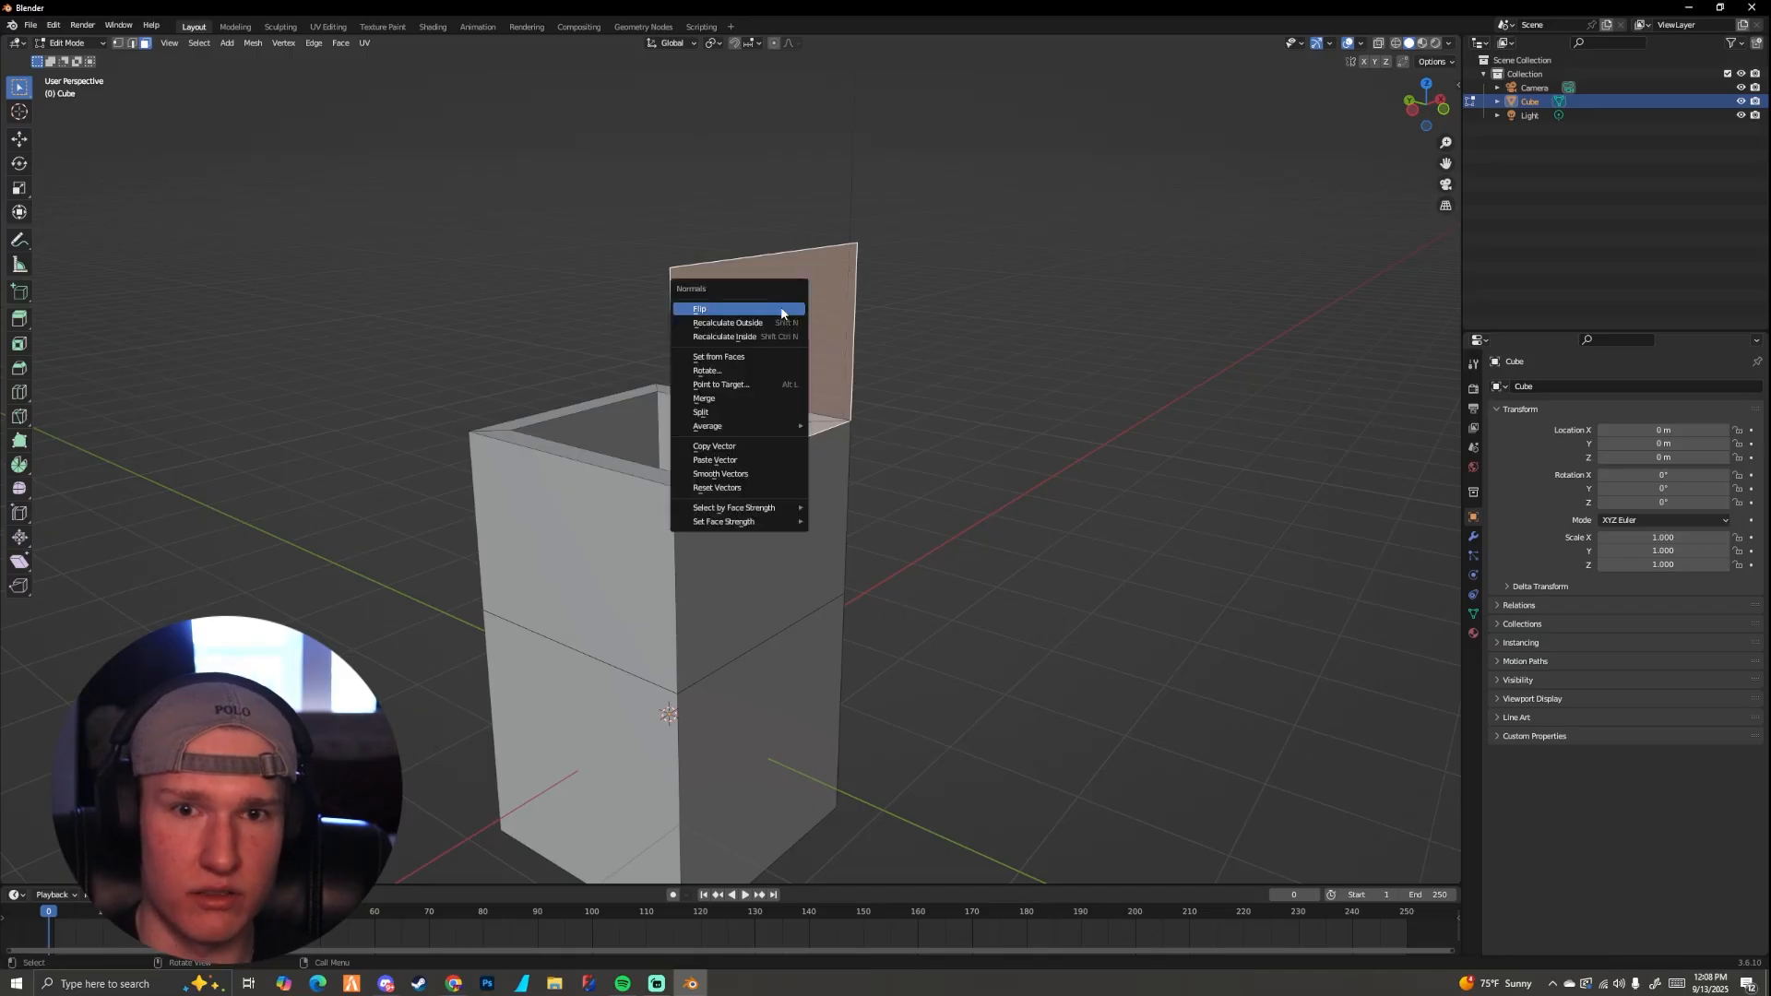
click(758, 313)
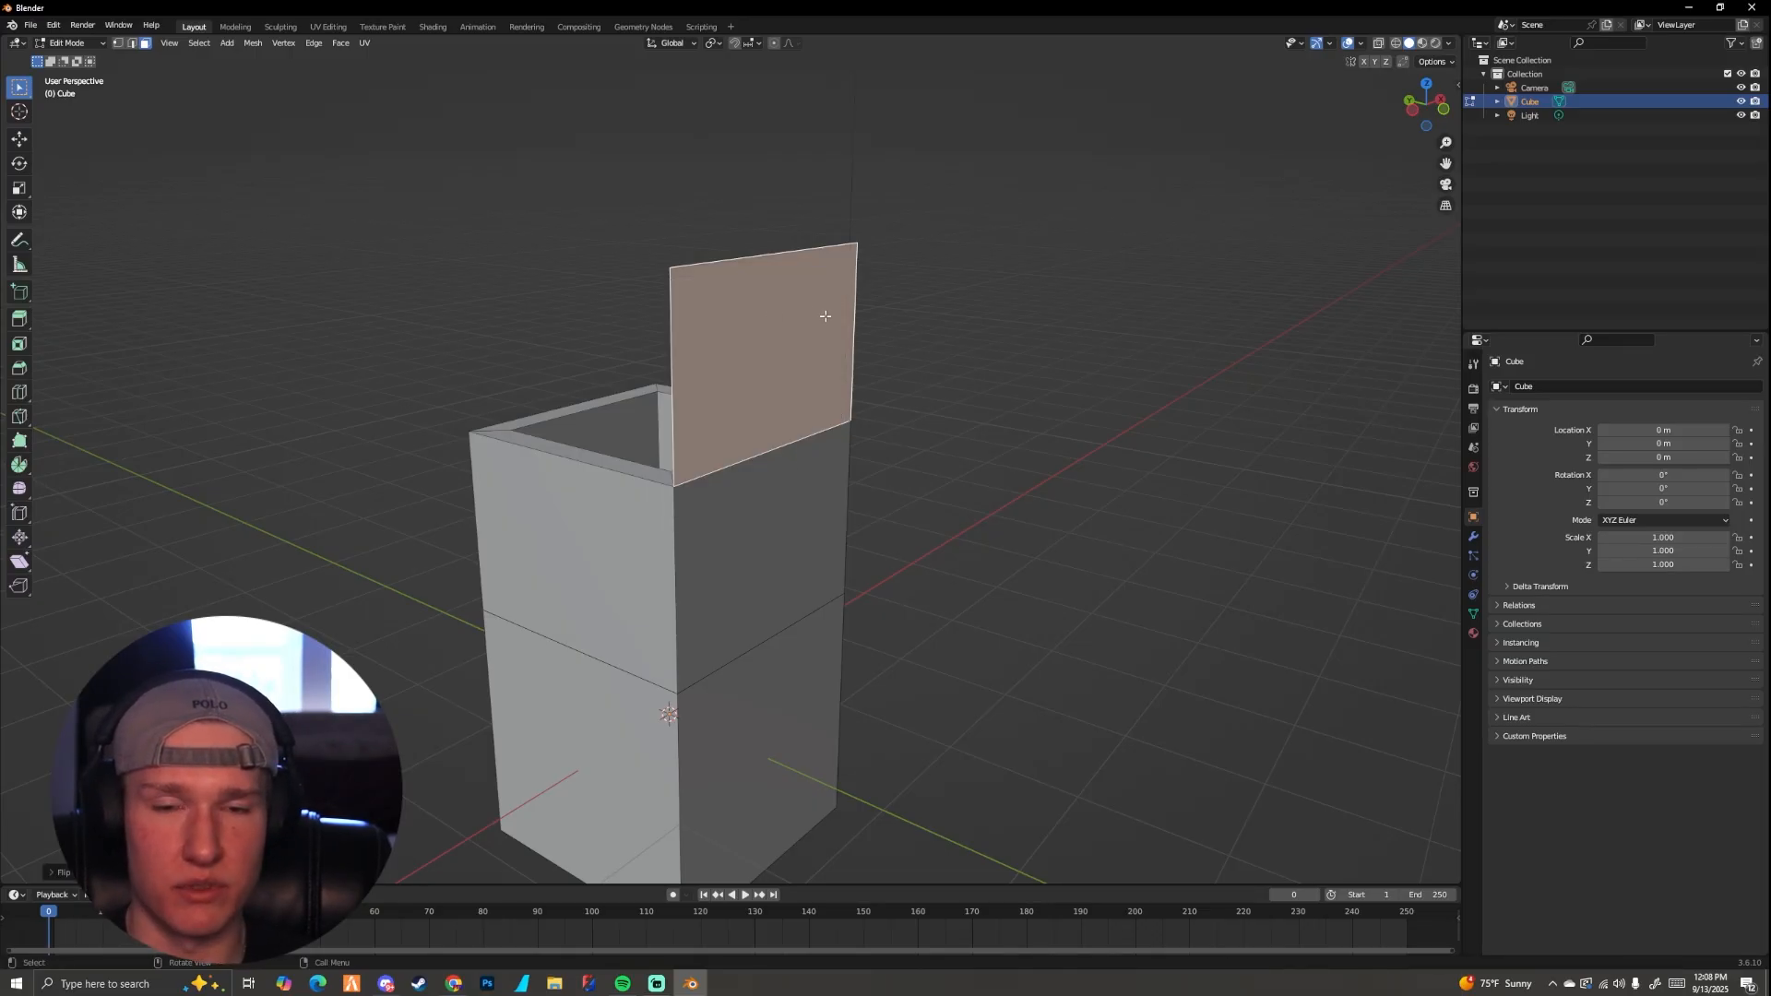
middle_drag(826, 308, 682, 423)
key(Tab)
scroll(773, 322, down, 4)
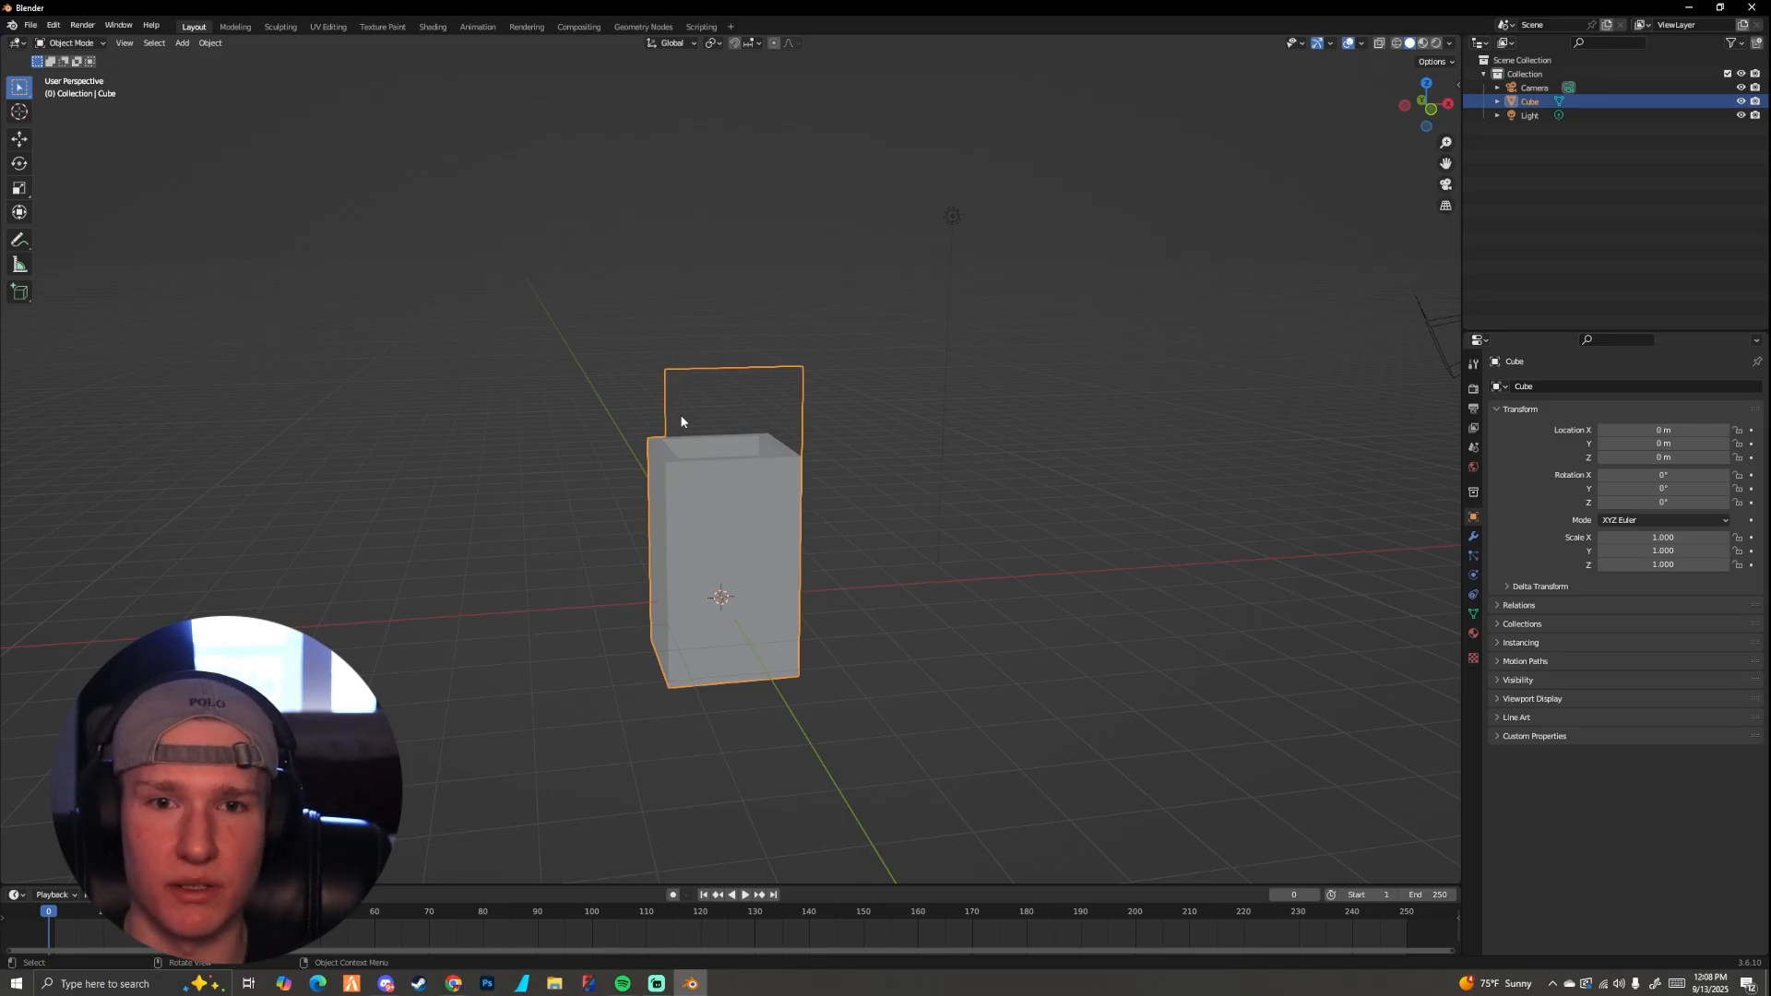
Step: Return to edit mode and apply Recalculate Outside to the upright panel's normals, checking it from the outer side
key(Tab)
scroll(704, 433, up, 3)
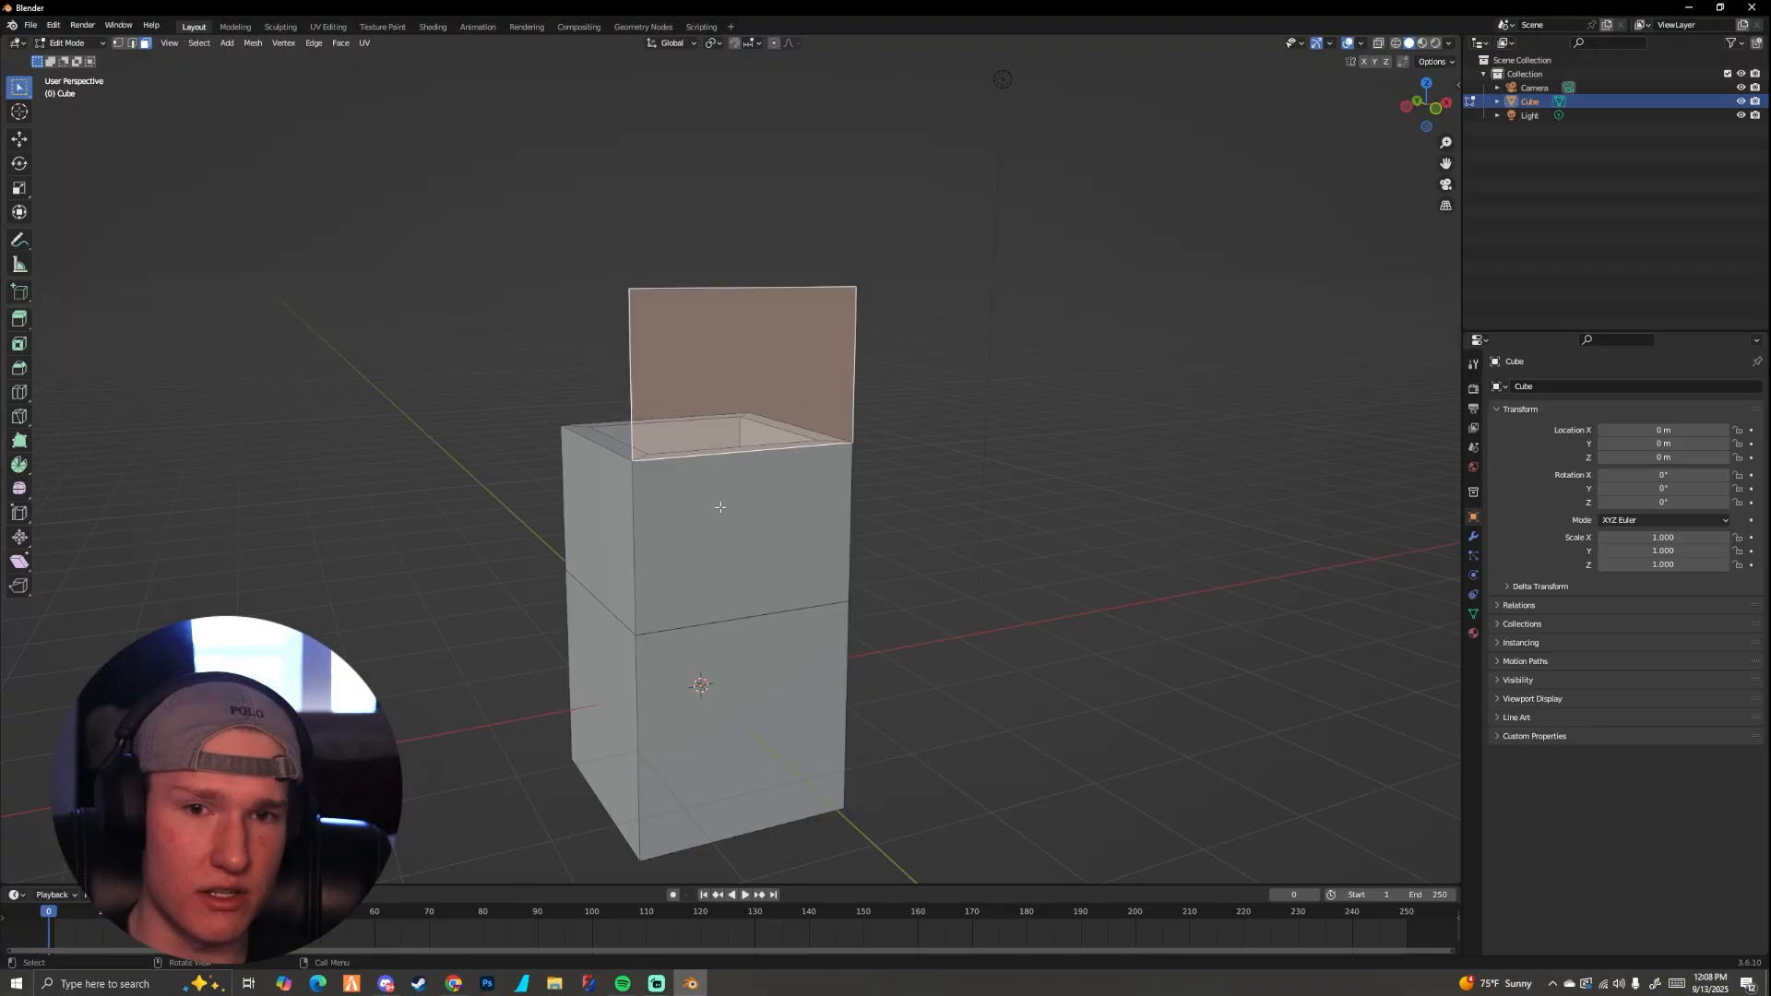
key(alt+n)
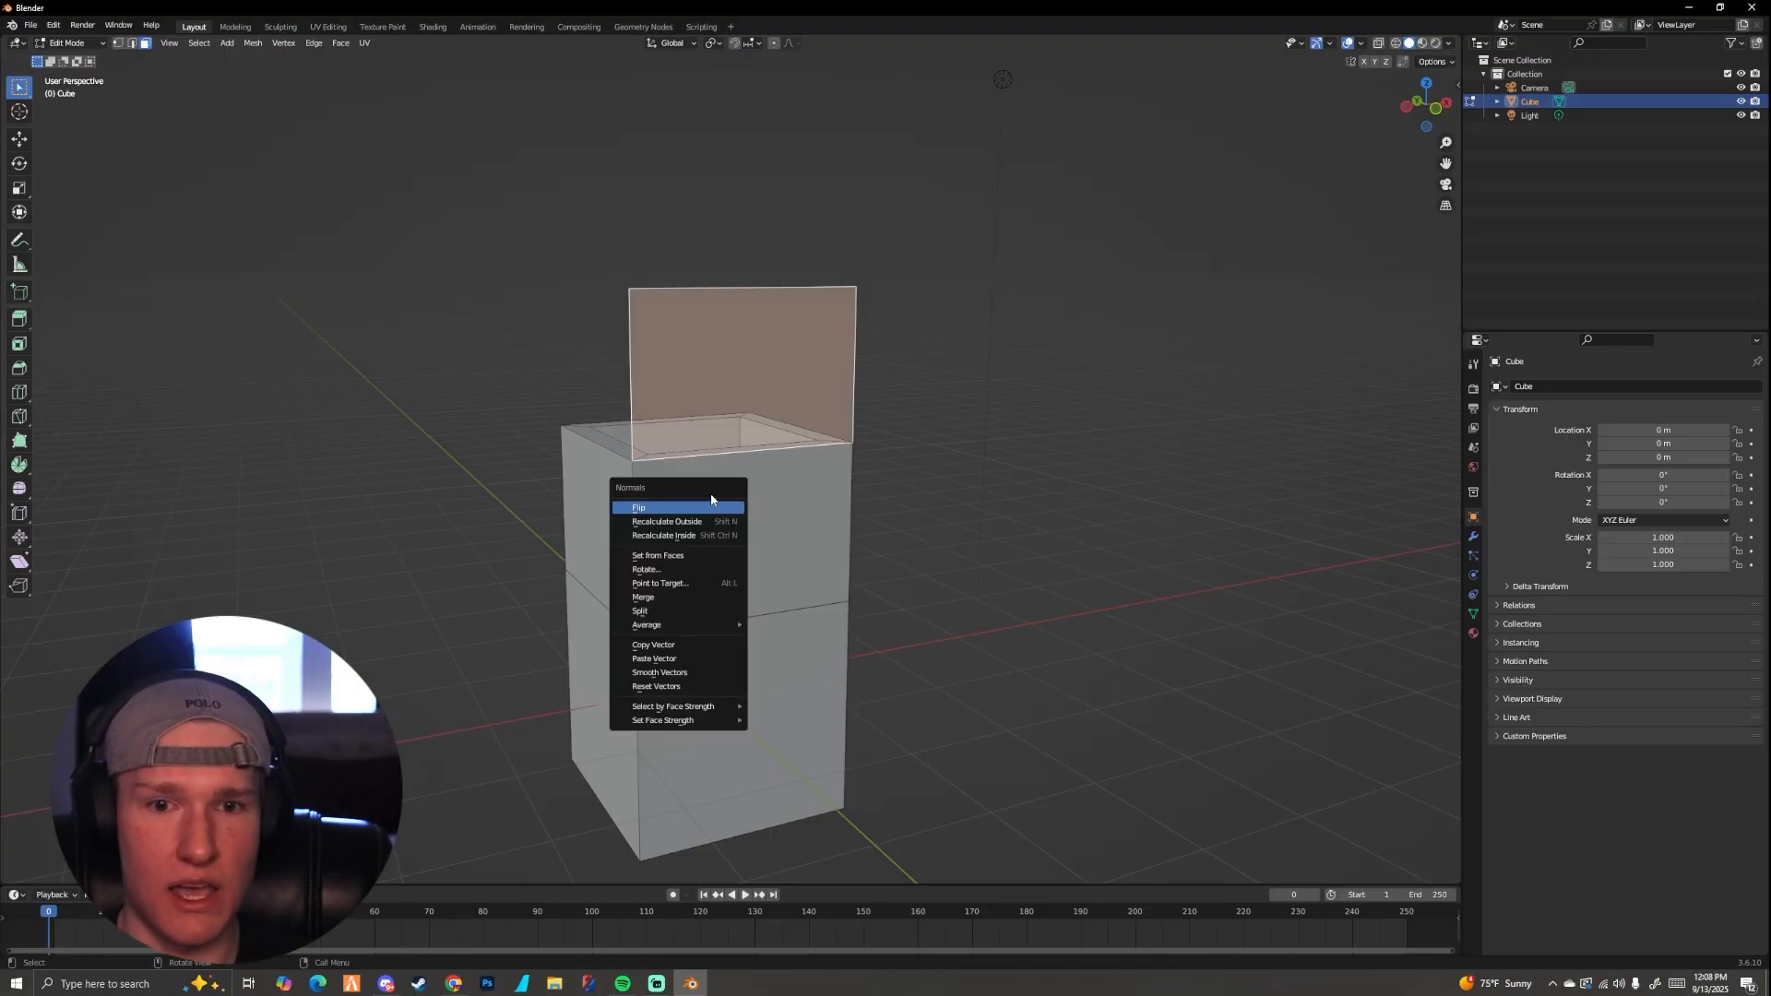
click(700, 522)
middle_drag(766, 505, 814, 514)
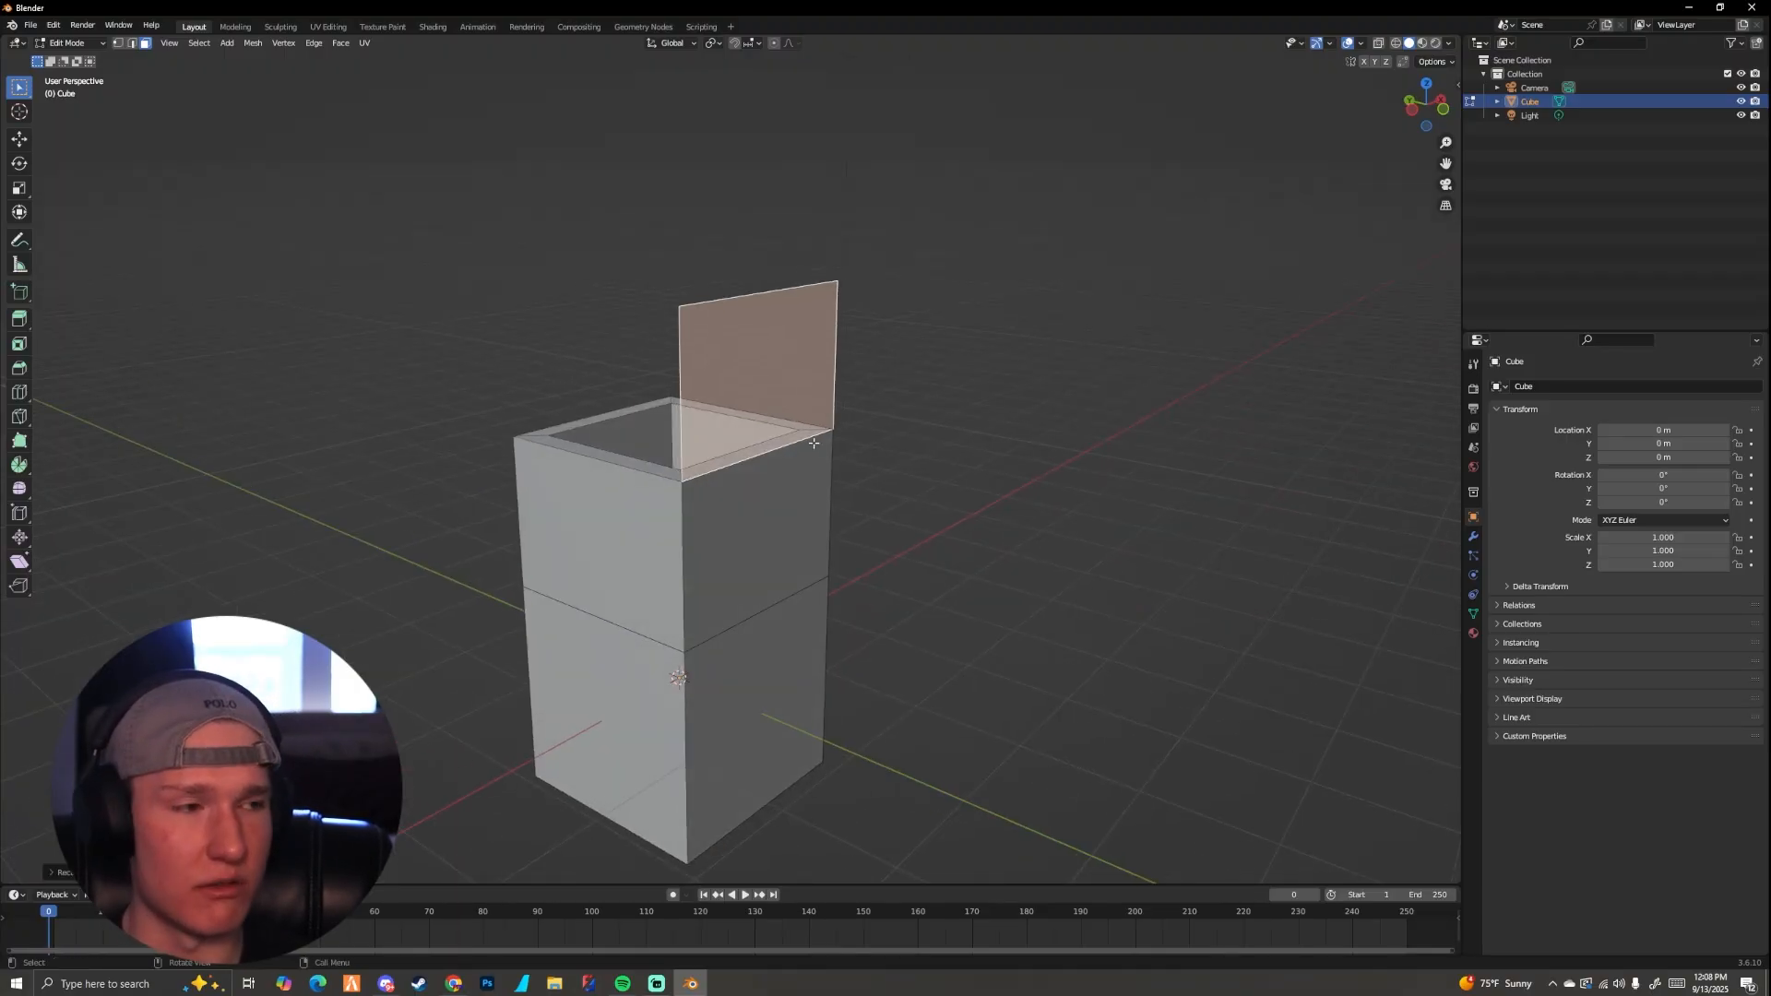
middle_drag(813, 442, 795, 450)
key(Tab)
key(Tab)
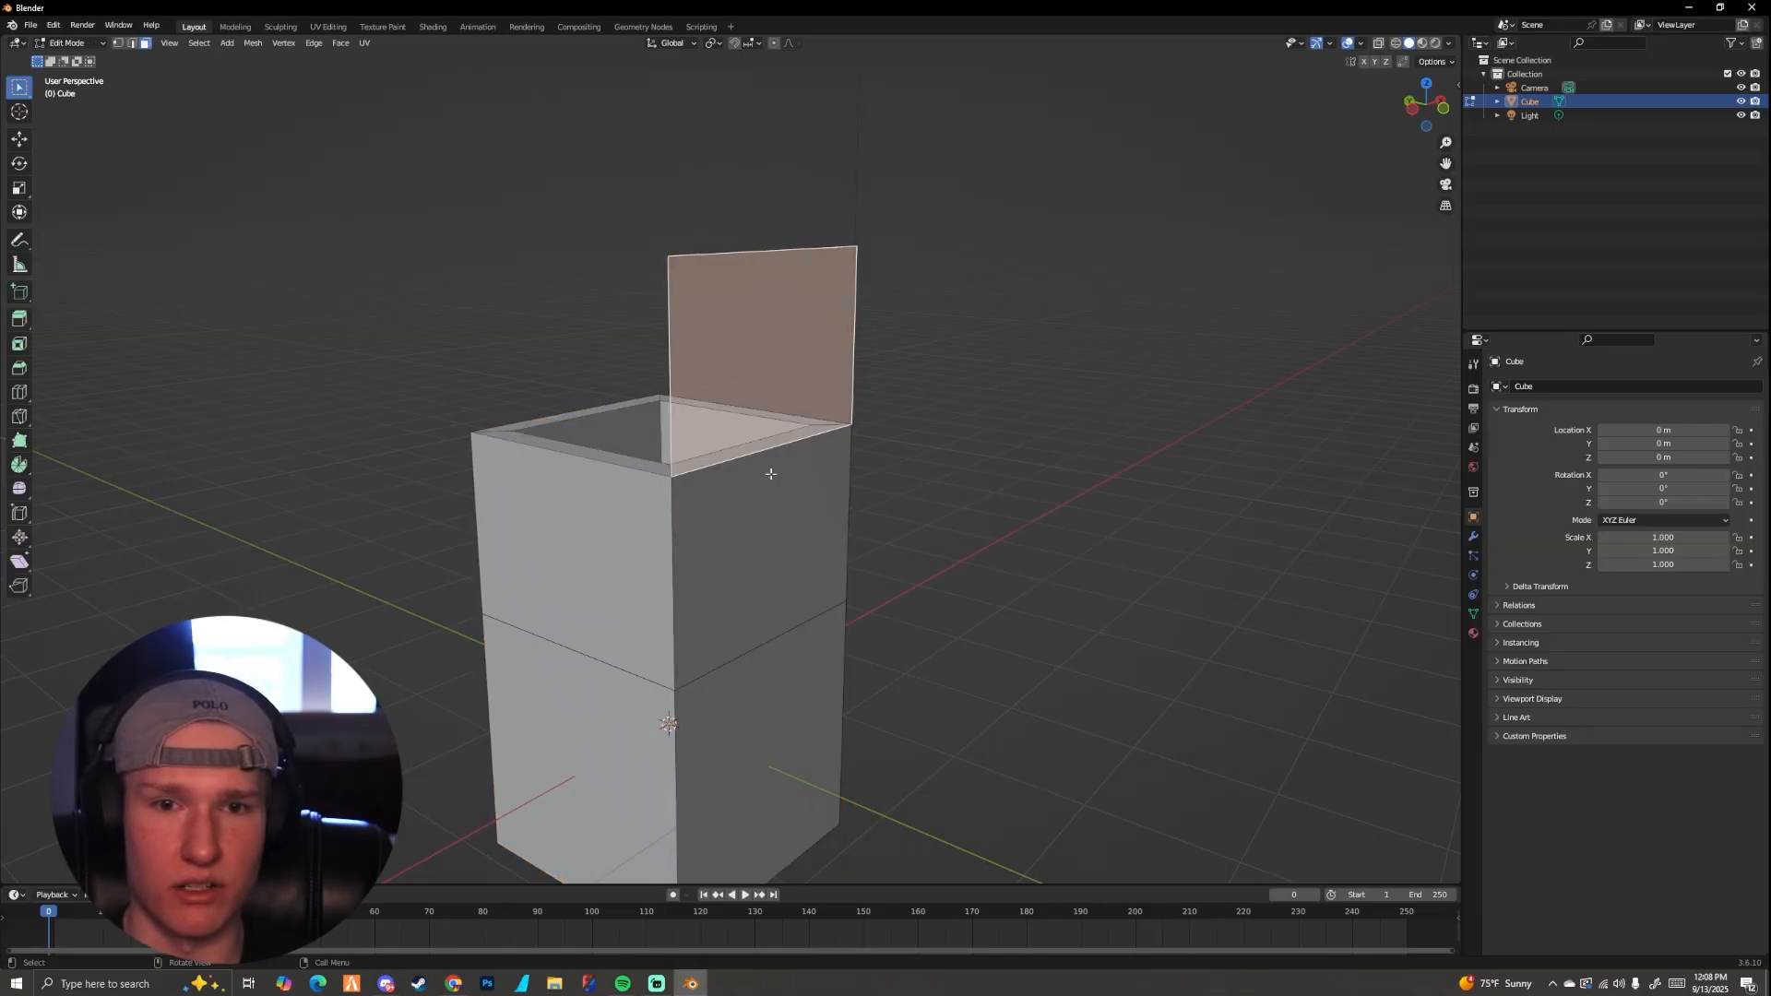
Step: Select the whole mesh and apply Recalculate Outside to all of its normals
key(a)
key(alt+n)
click(763, 486)
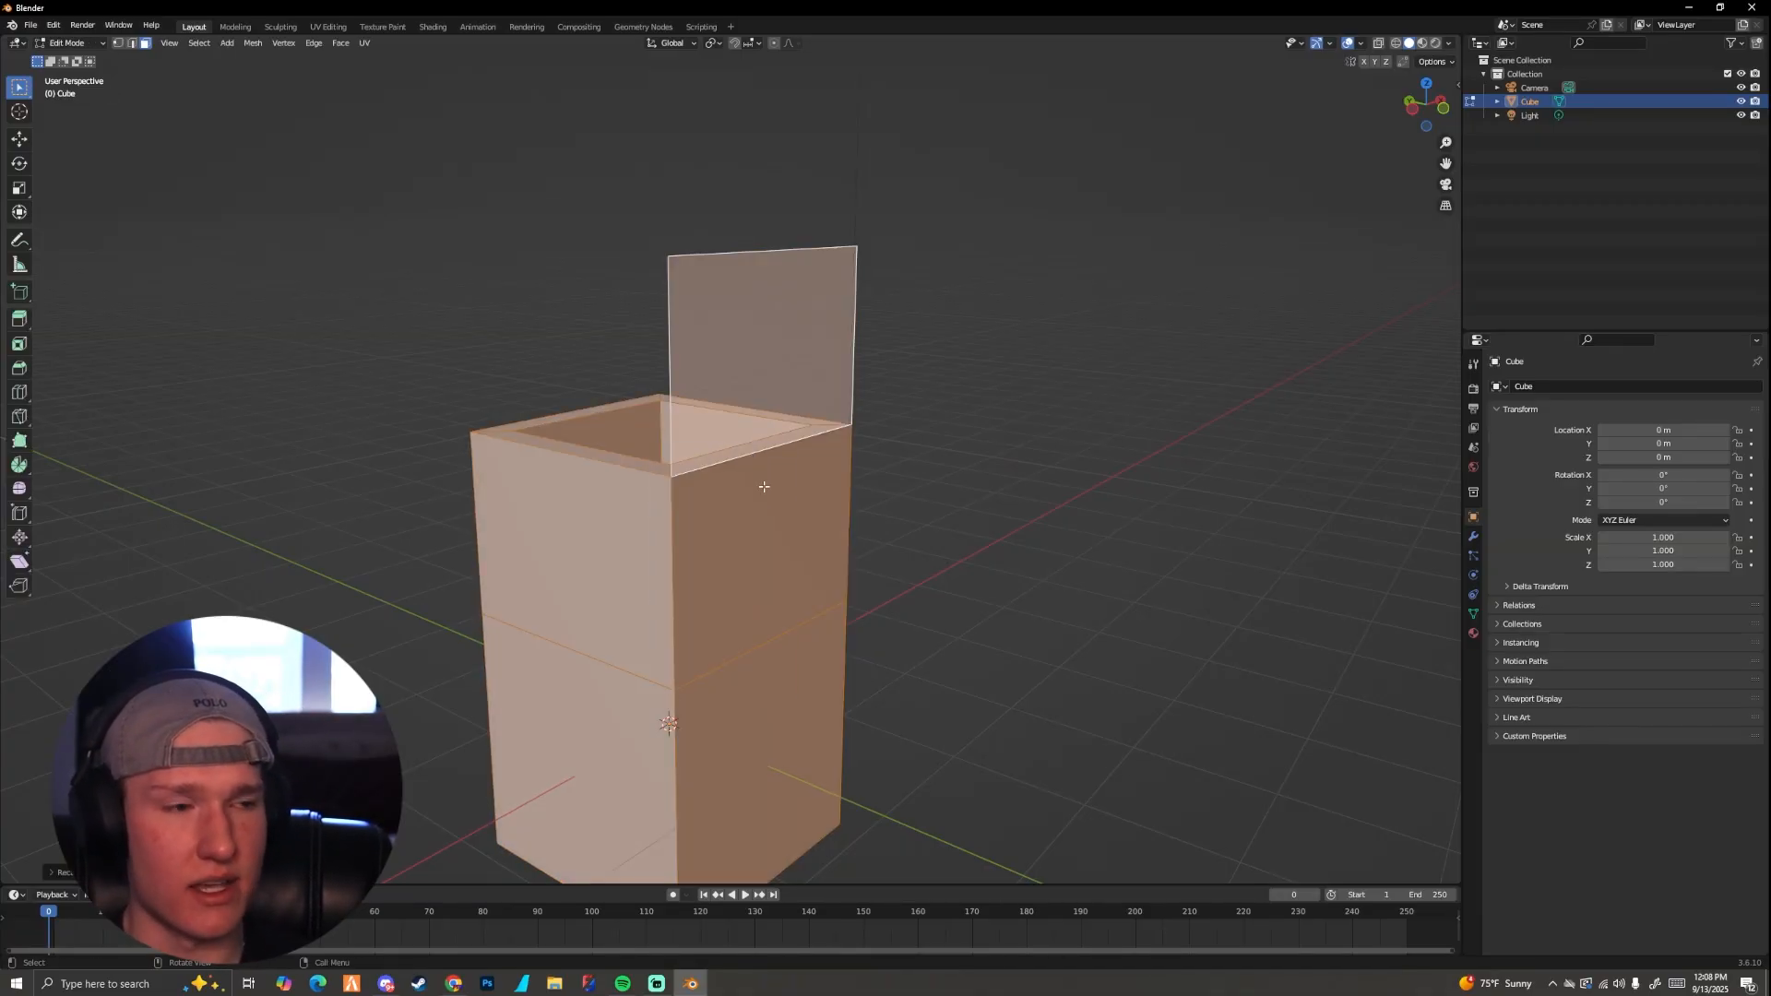
key(alt+n)
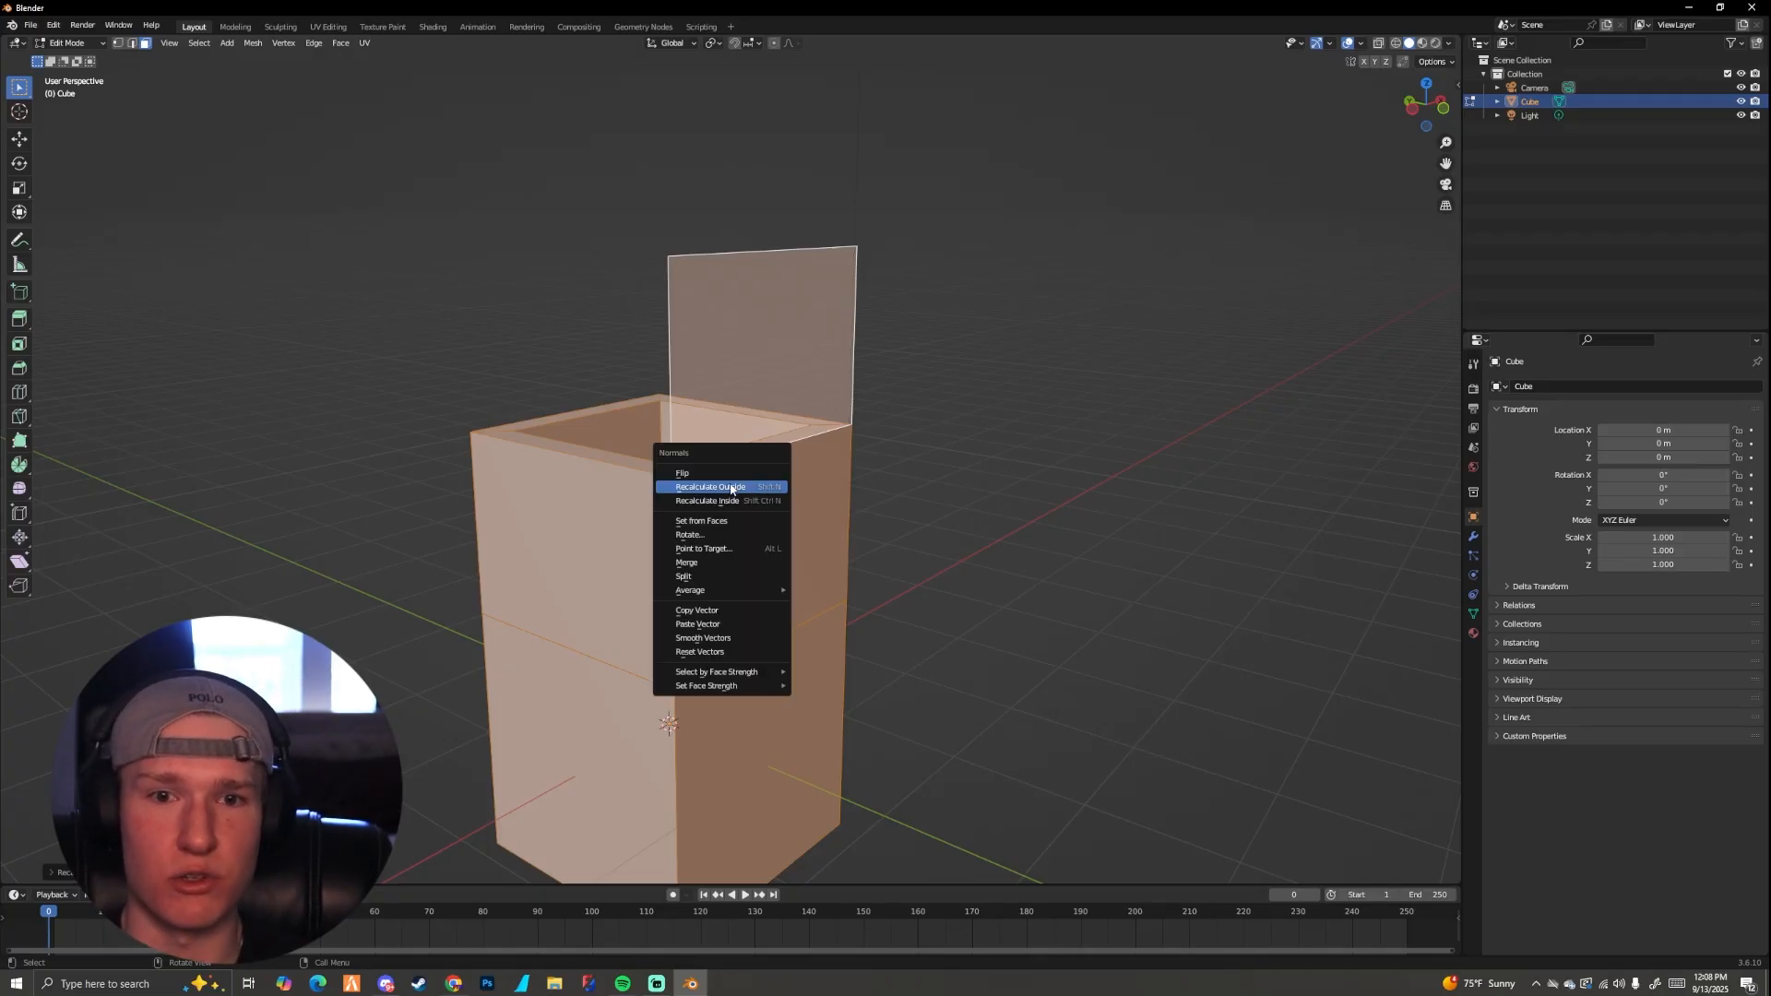
Step: Select only the upright panel, turn its normal to face outward, and examine it in object mode
click(748, 373)
key(alt+n)
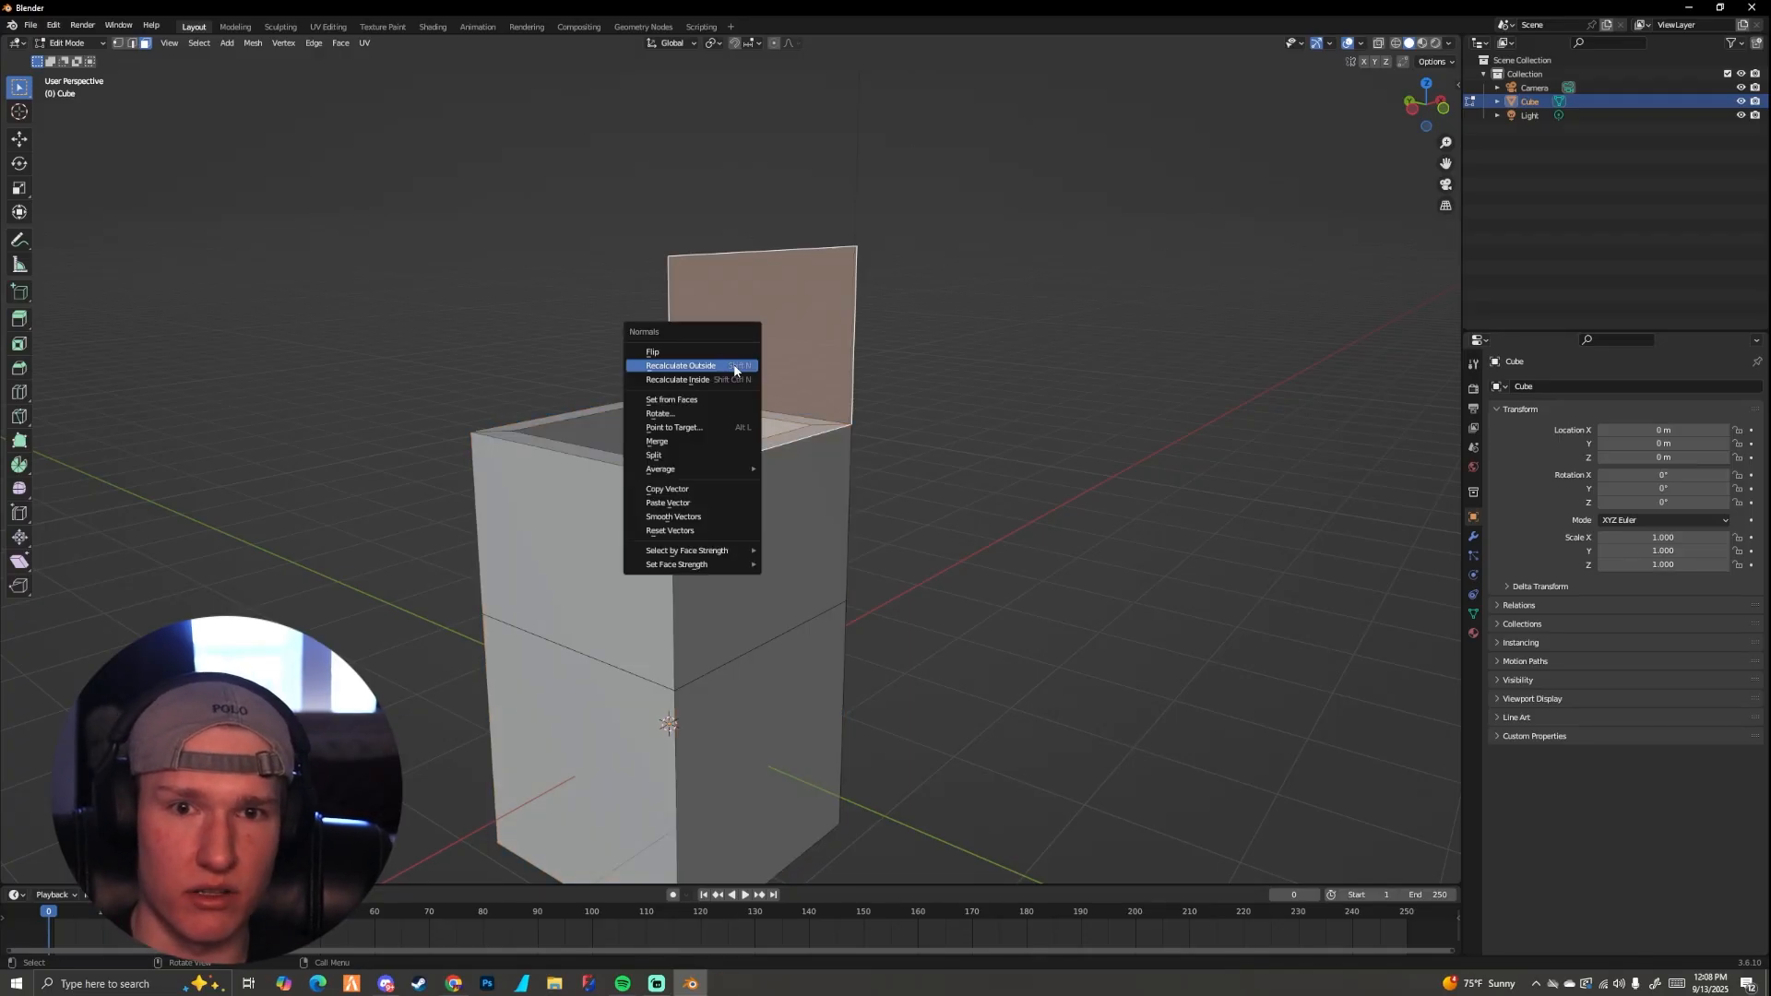
click(735, 366)
key(Tab)
middle_drag(771, 360, 932, 419)
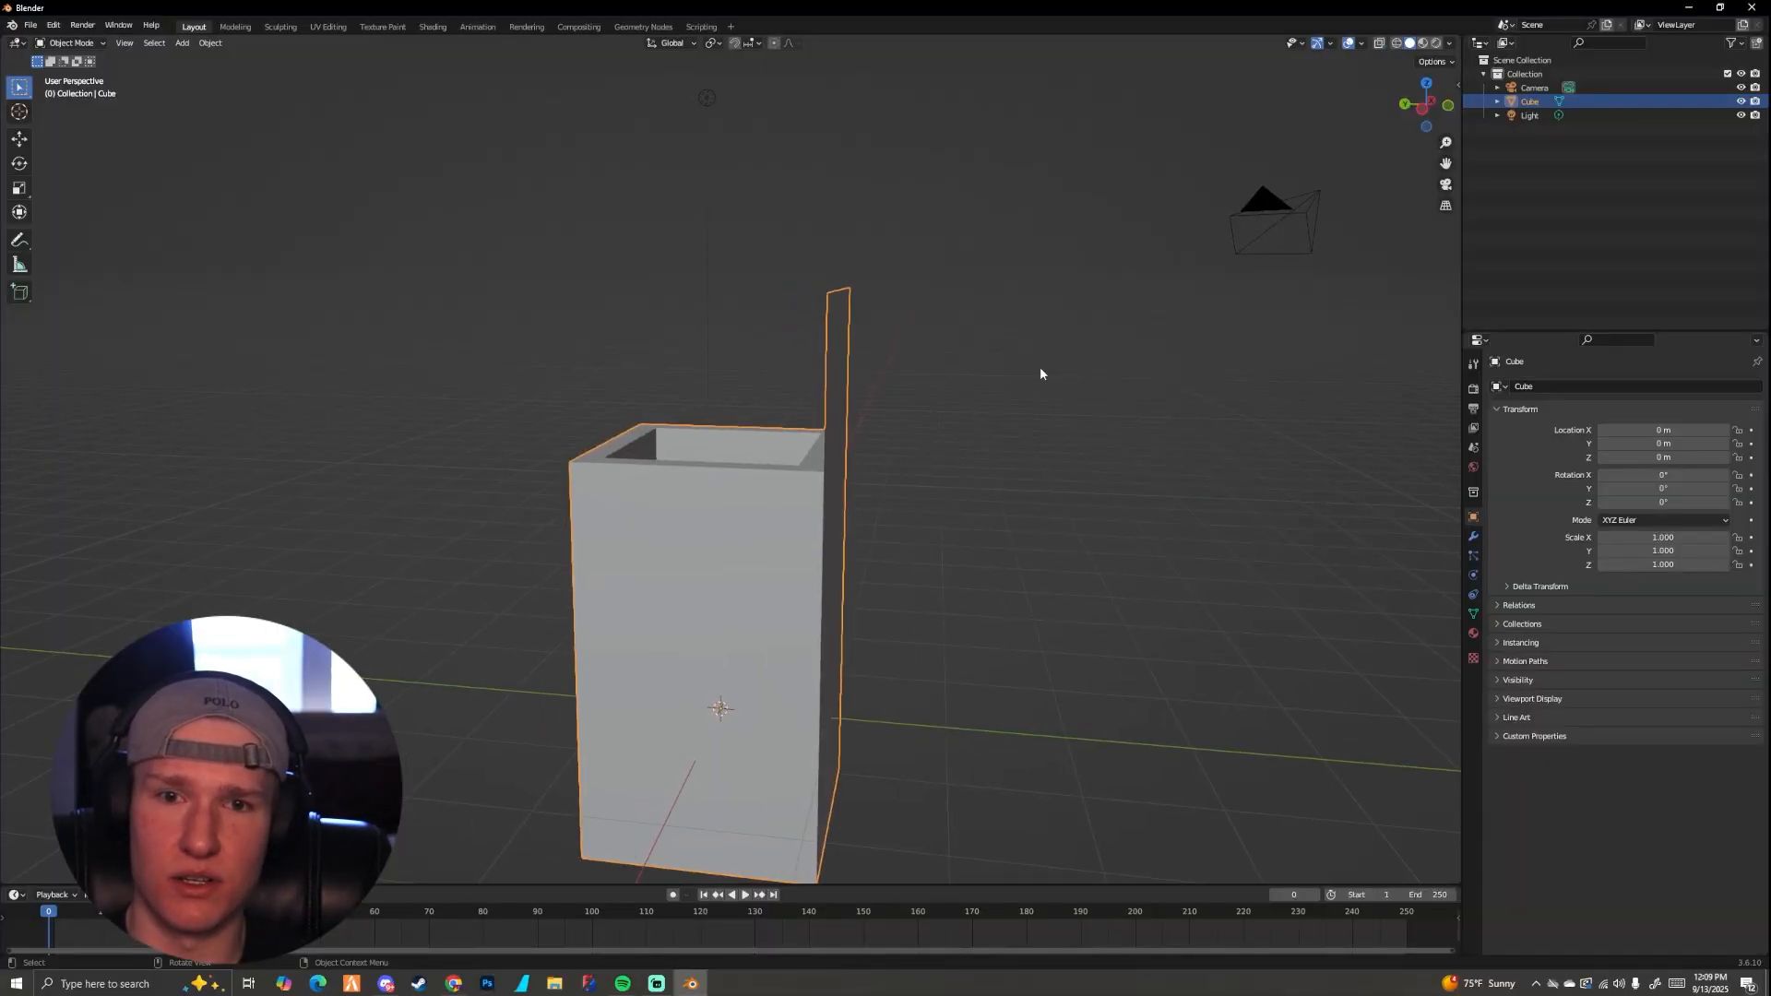
middle_drag(1041, 374, 984, 399)
Step: In edit mode, switch to vertex selection and box-select the block's middle seam from the left orthographic view
key(Tab)
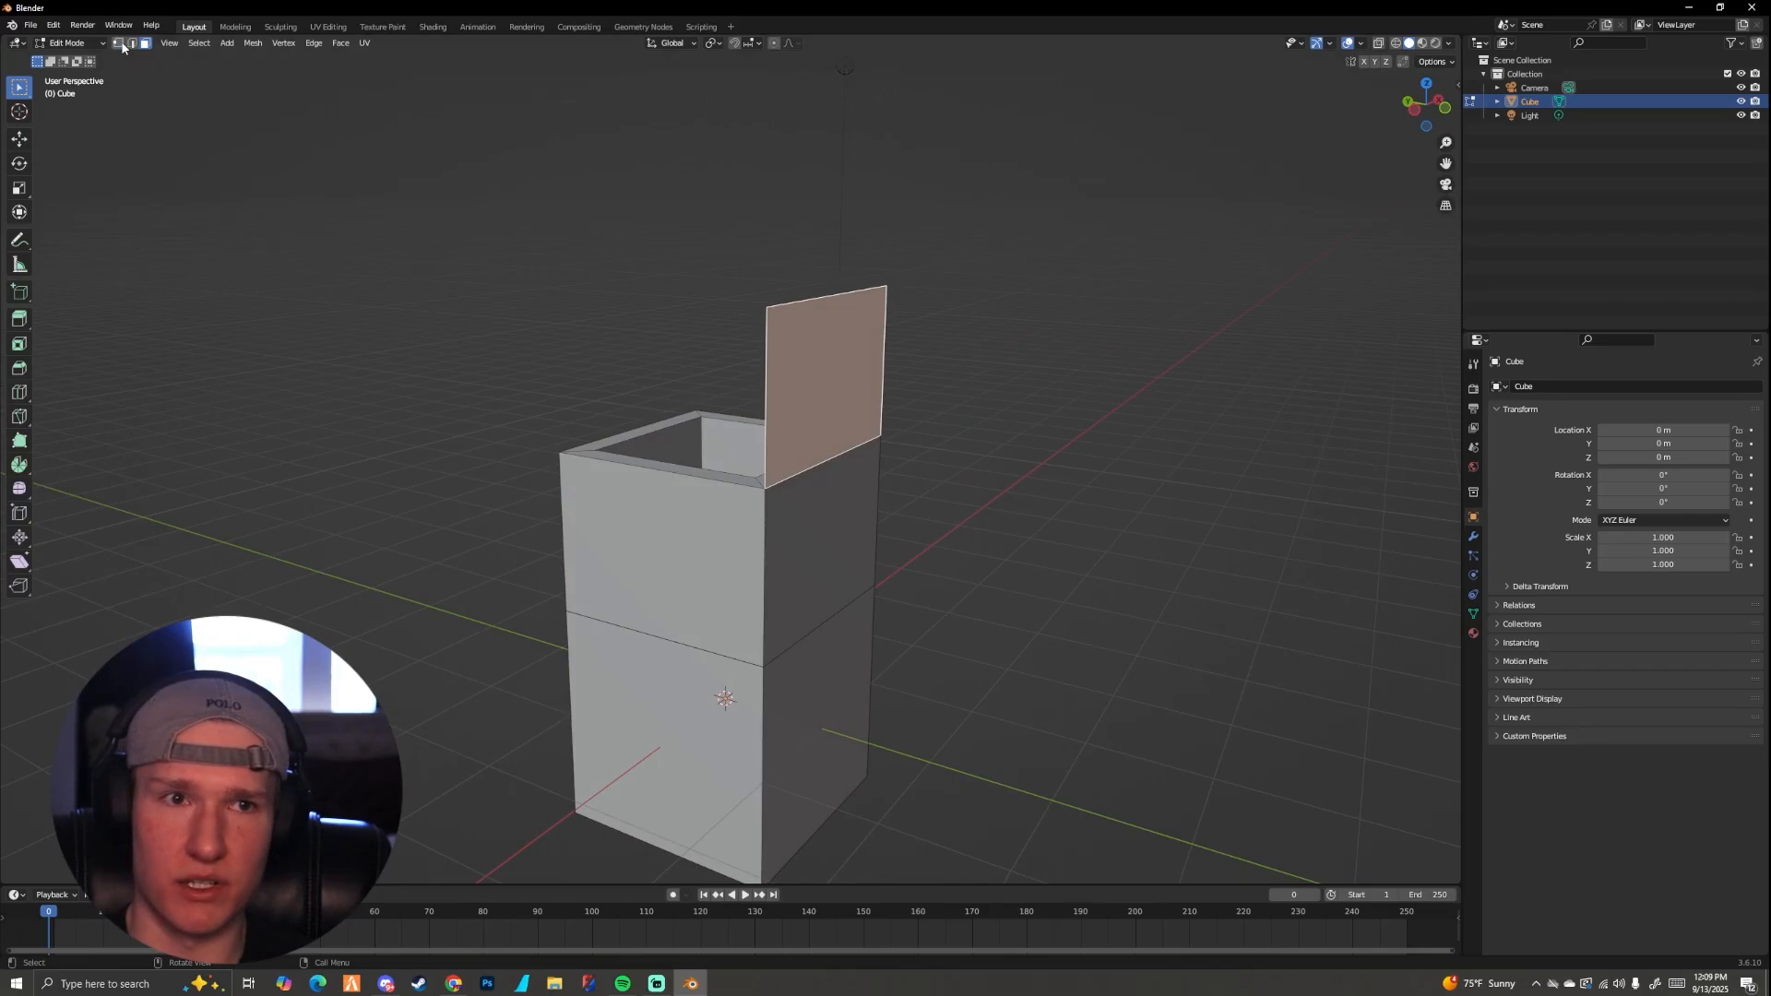
click(117, 43)
alt+middle_drag(905, 455, 897, 391)
scroll(897, 391, up, 3)
drag(431, 342, 1012, 516)
scroll(923, 489, down, 3)
Step: Try to move the selected seam vertices freely and examine from several sides which vertices were selected
key(g)
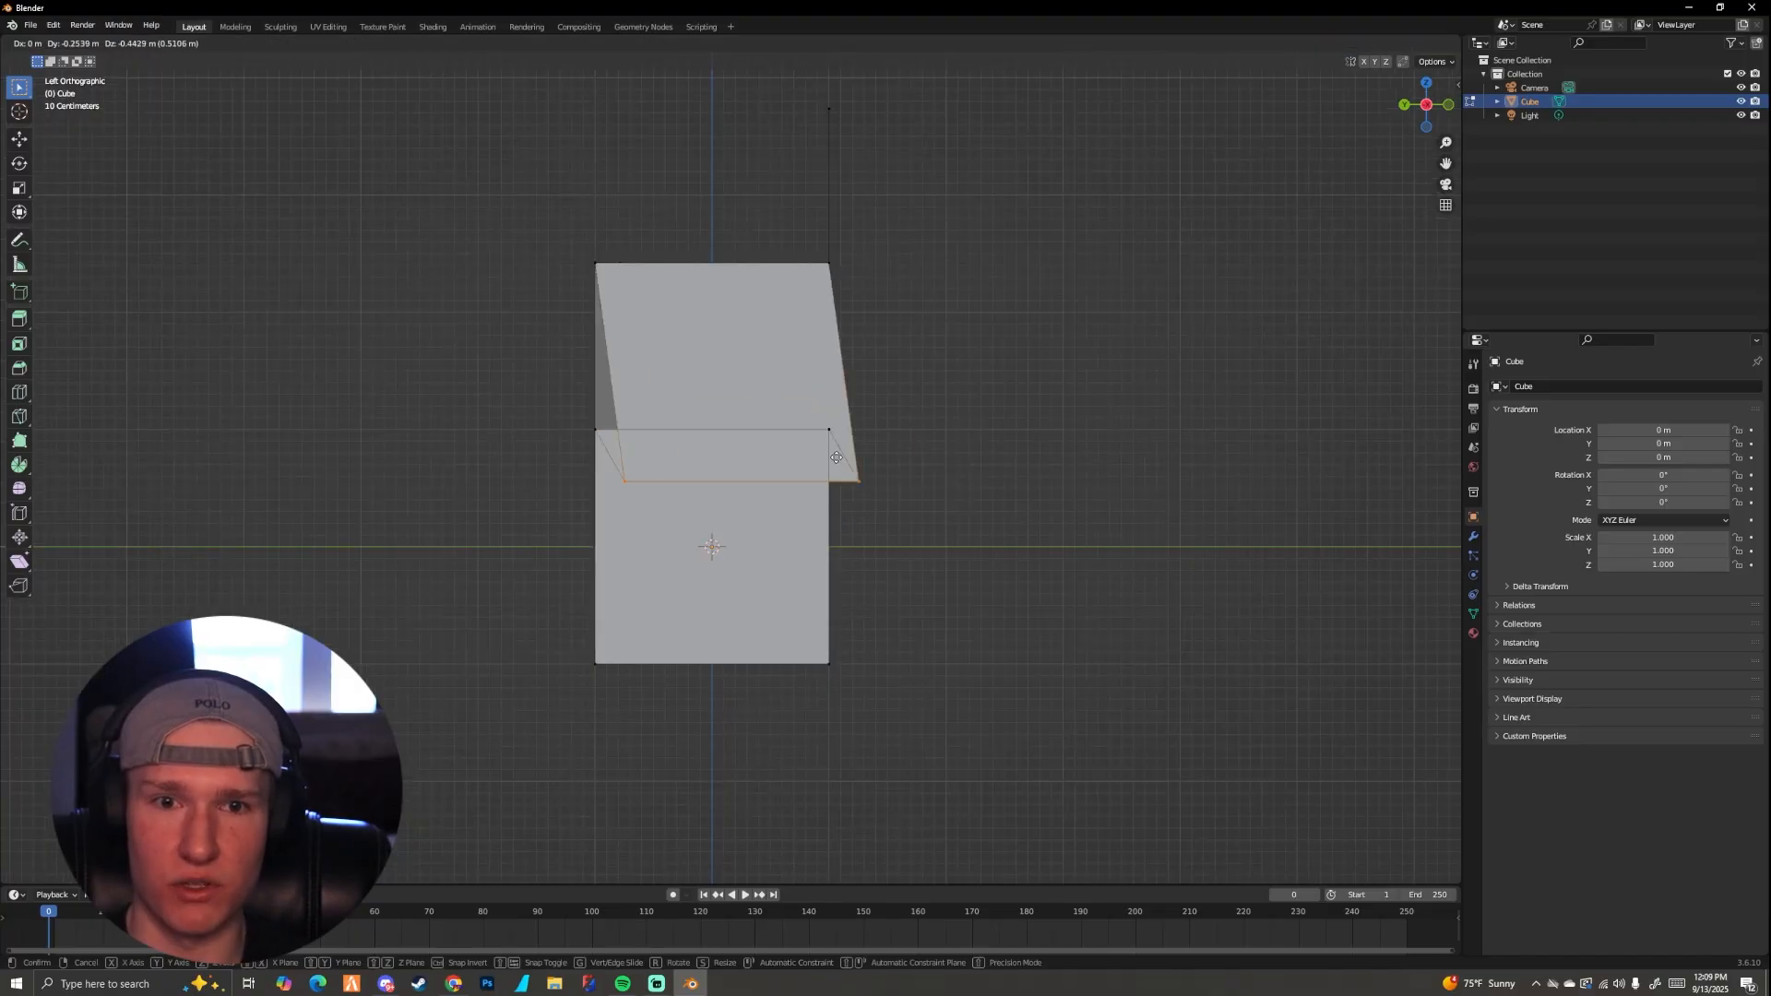
click(836, 458)
middle_drag(834, 457, 984, 444)
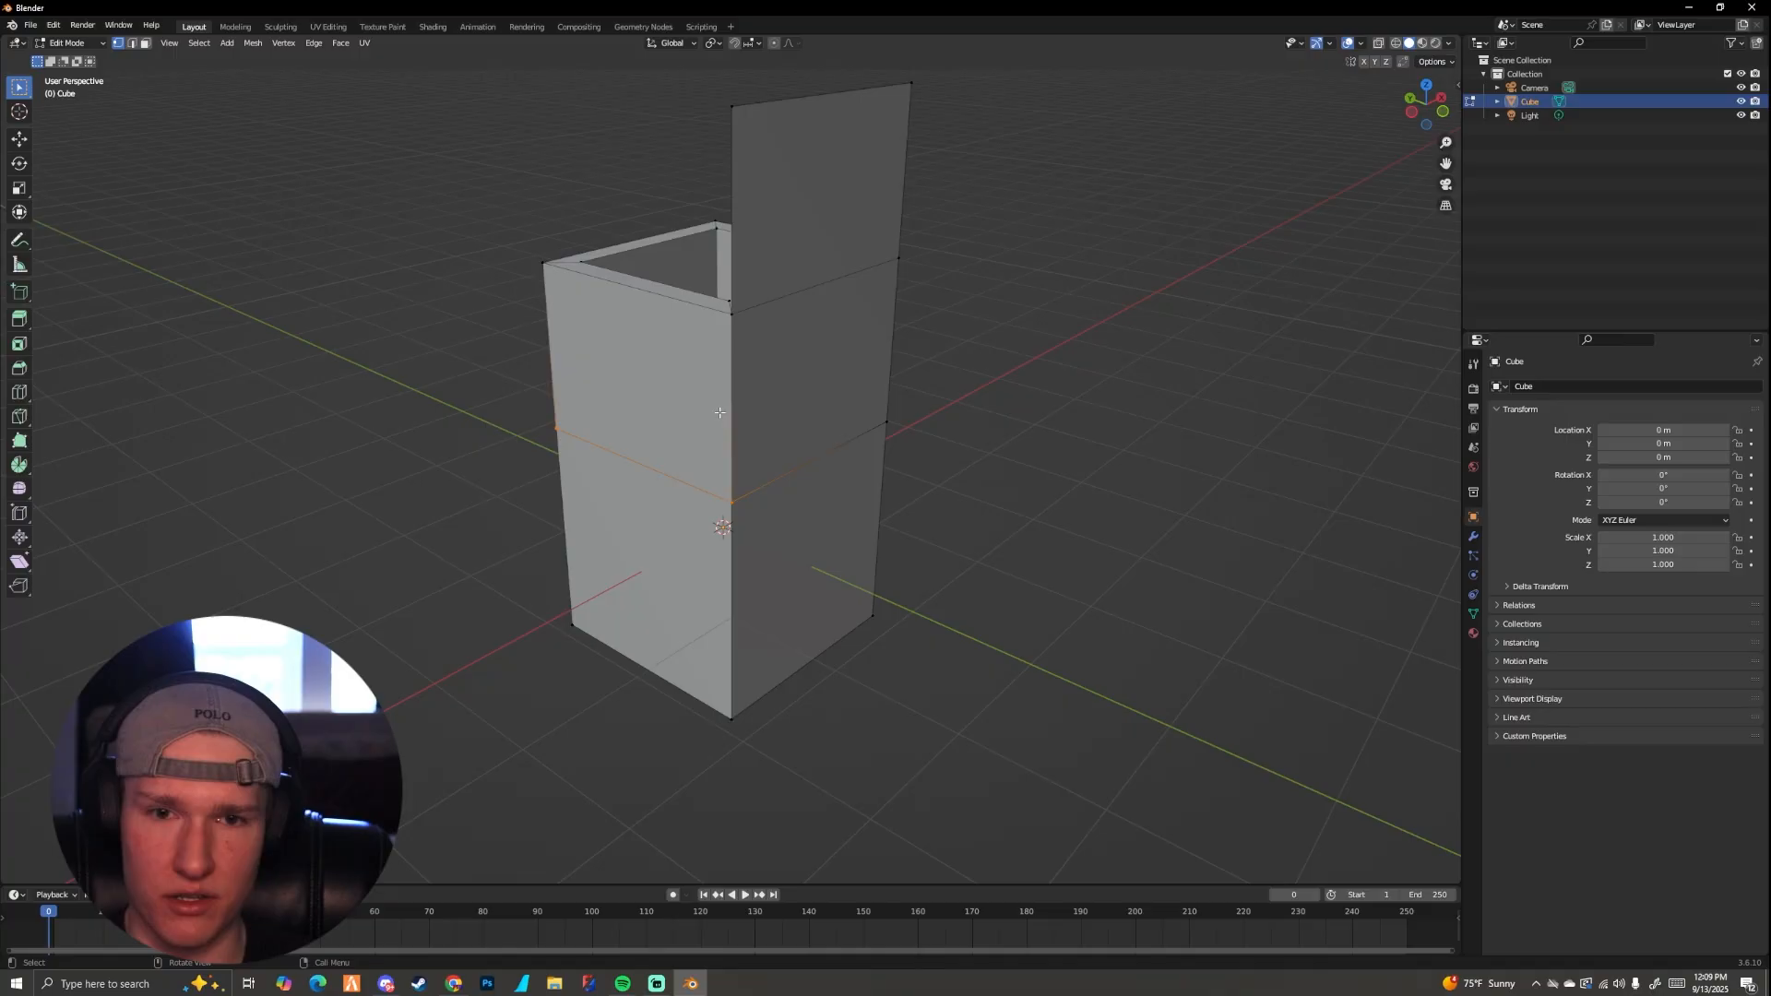
middle_drag(737, 461, 766, 473)
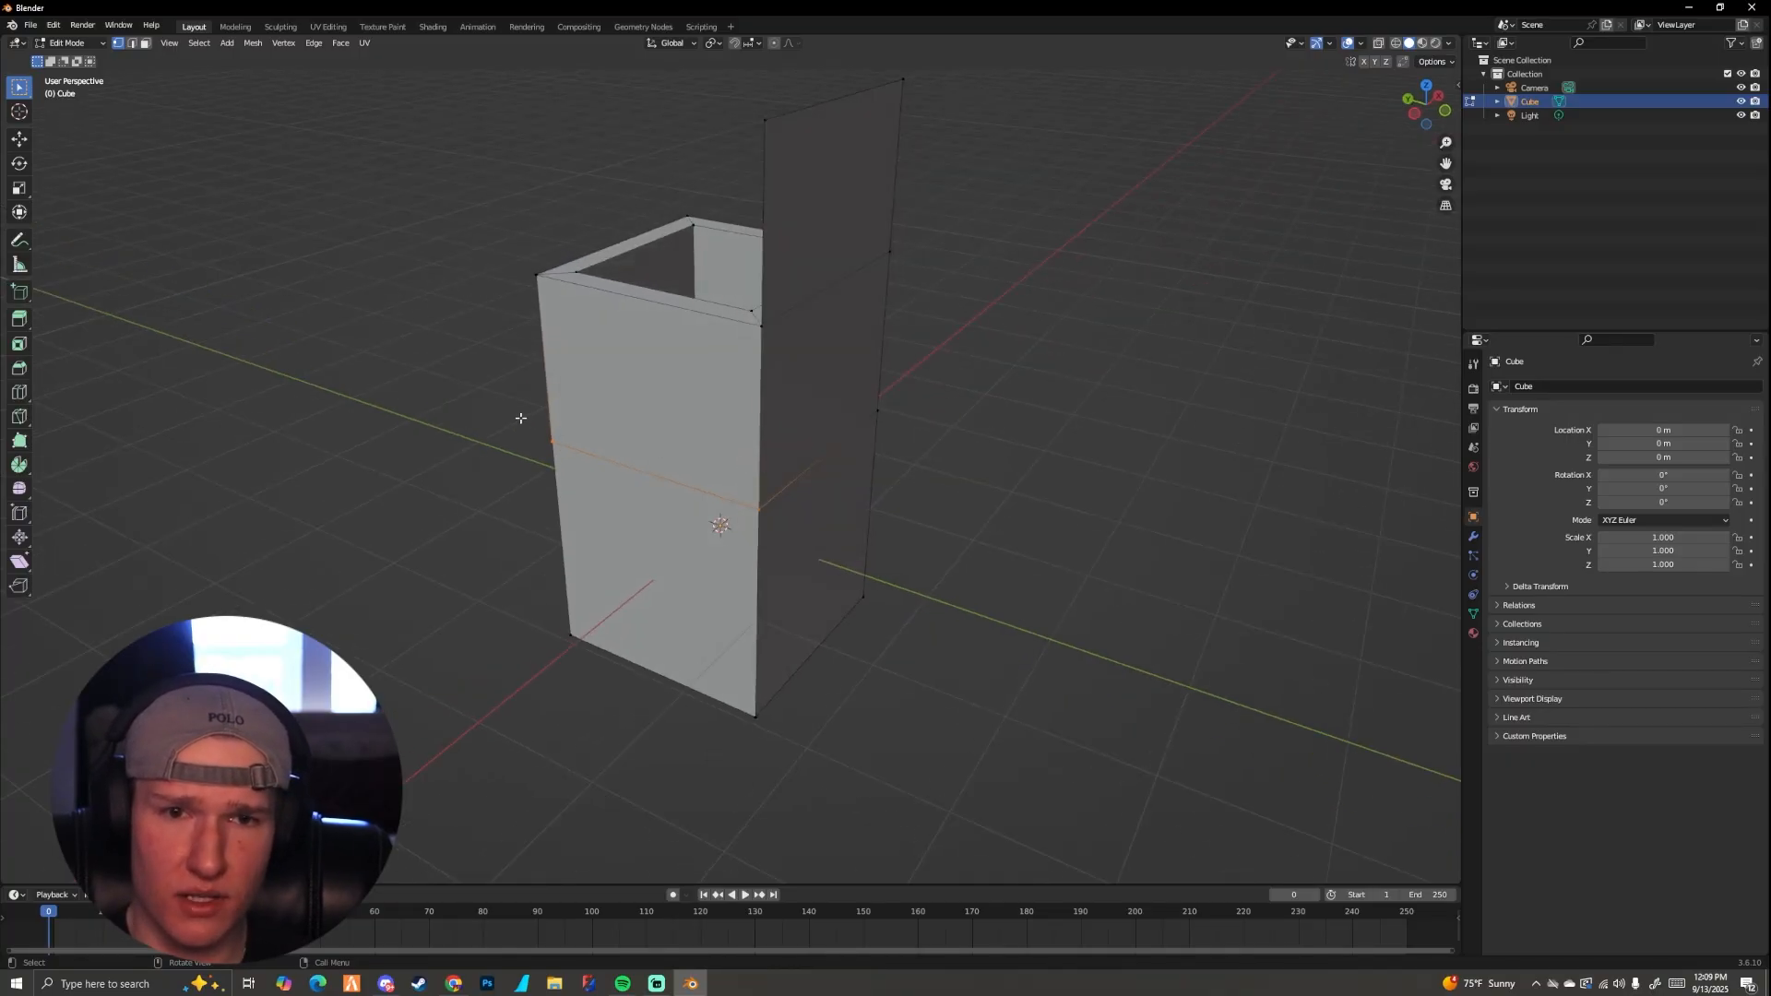
middle_drag(563, 427, 478, 416)
middle_drag(826, 492, 767, 493)
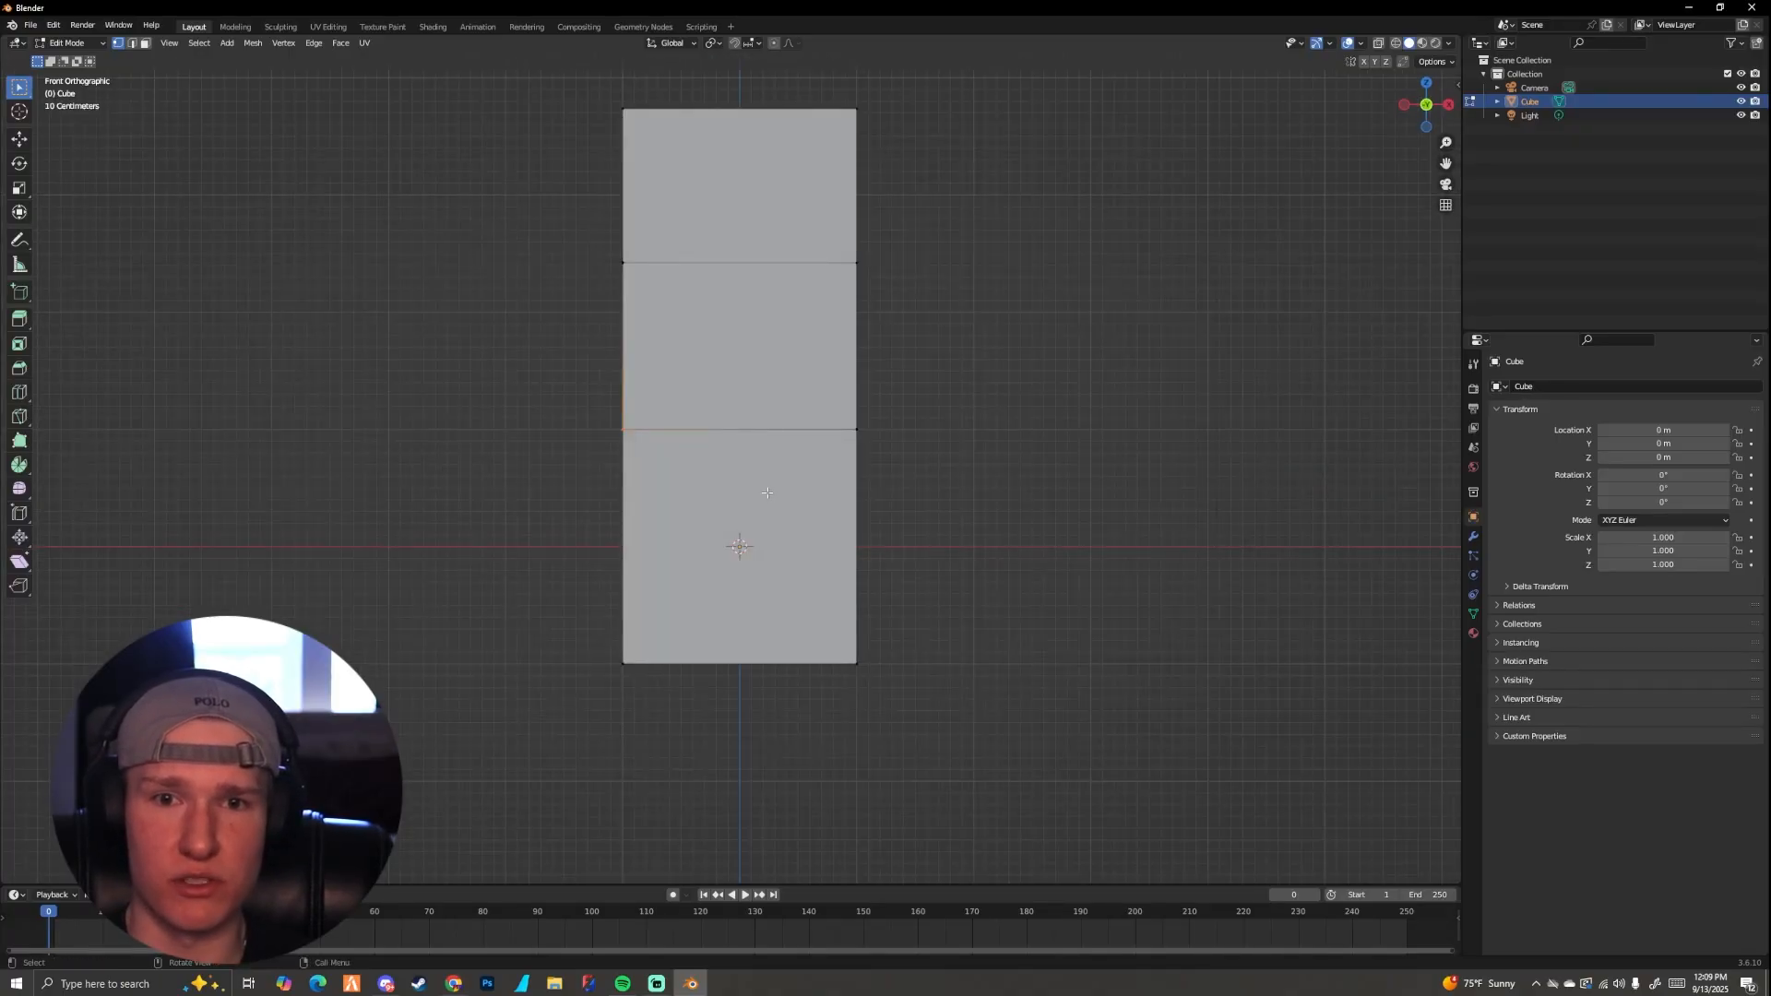
Step: Try moving the box-selected middle seam freely in the left view and undo the move
middle_drag(860, 411, 825, 449)
key(g)
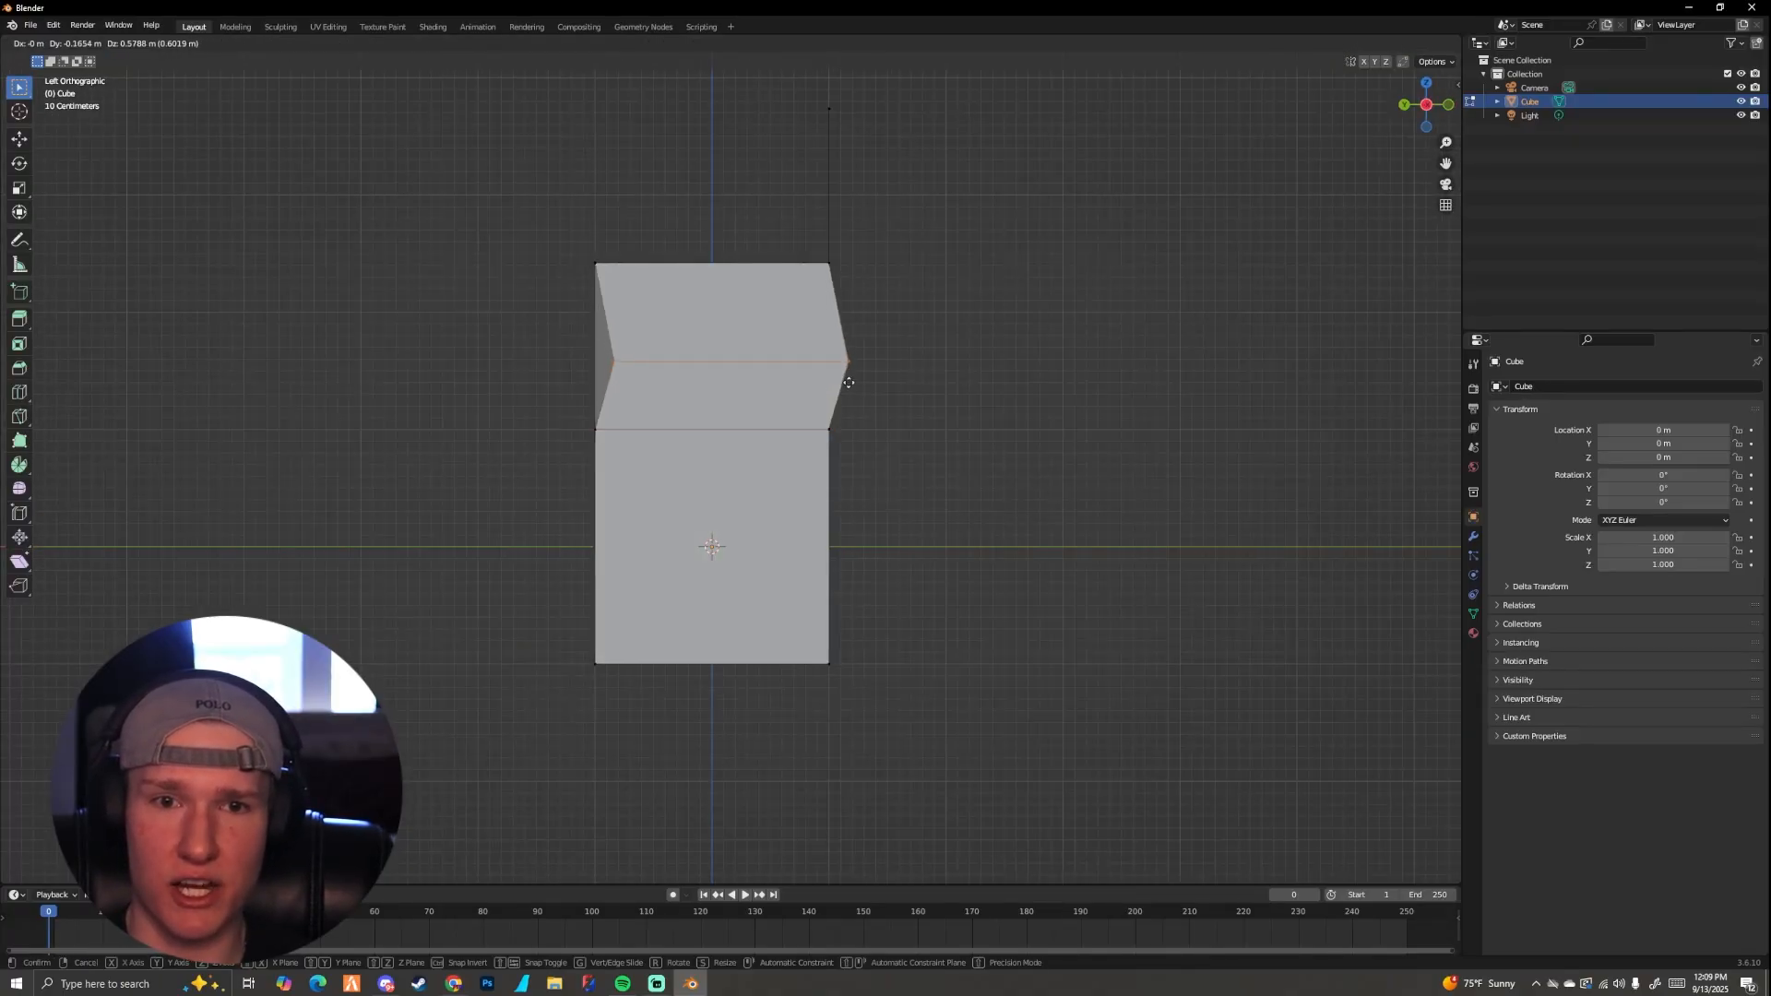
click(808, 382)
key(ctrl+z)
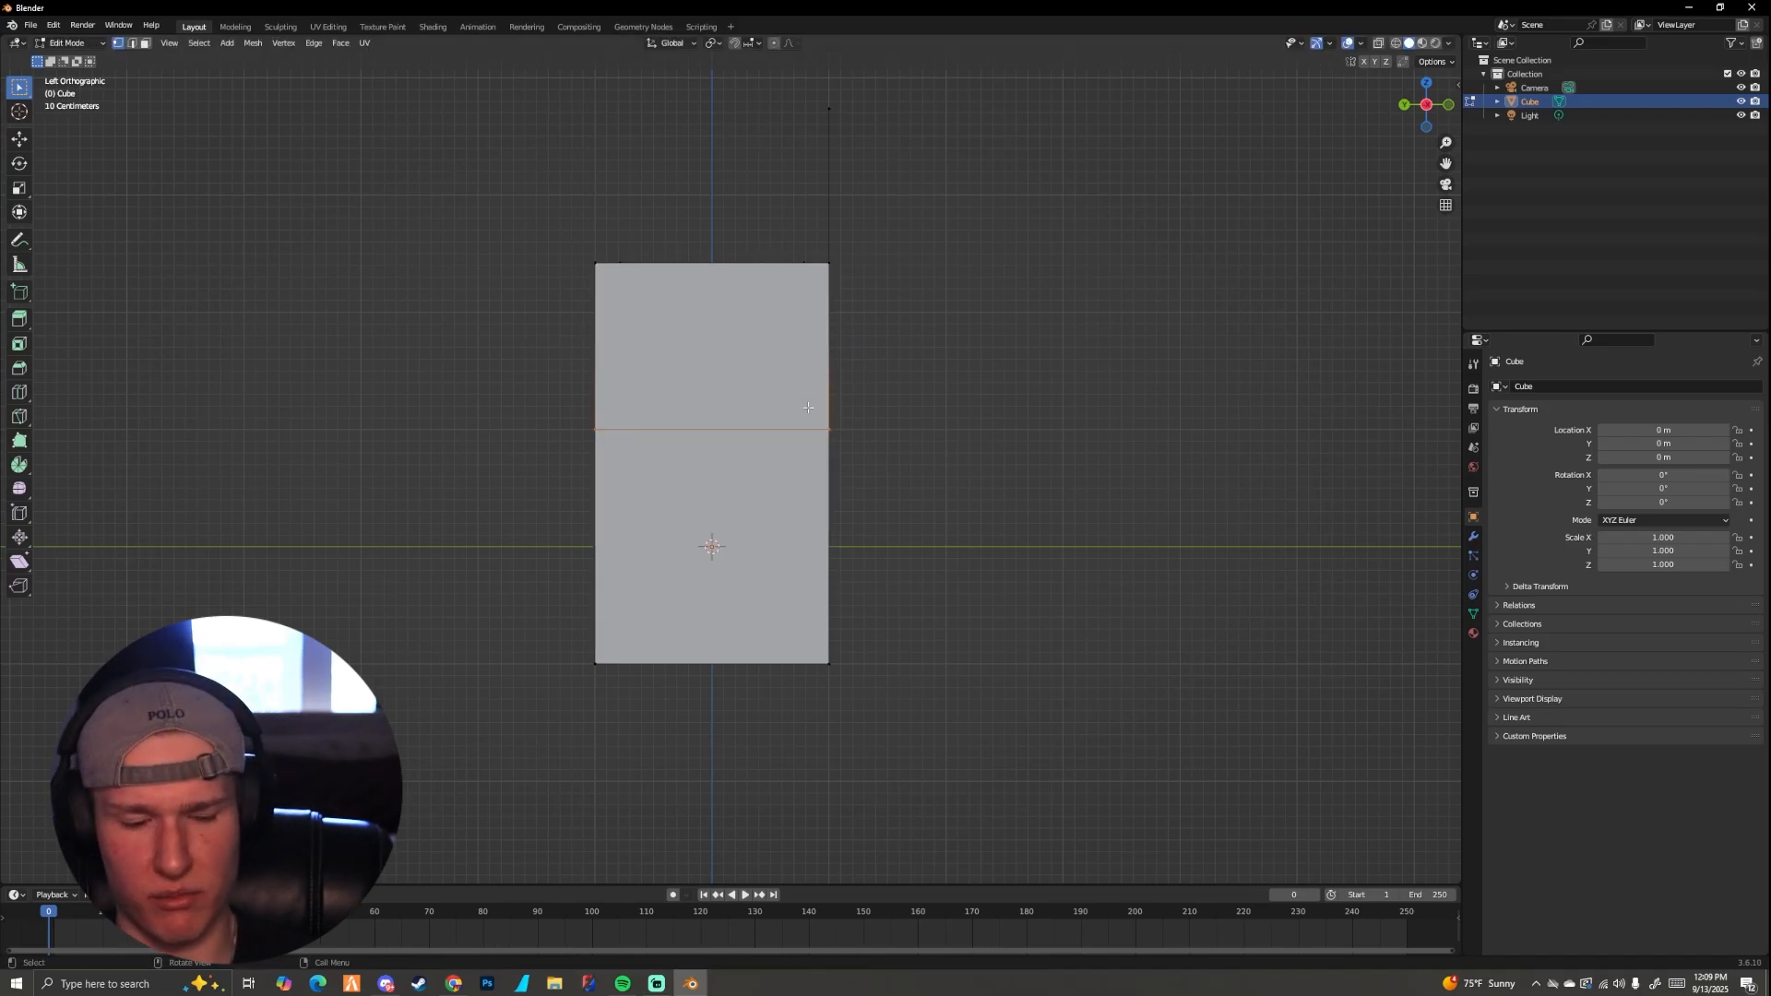
Step: Move the selected seam vertices about 0.73 m upward along global Z and examine the skewed edge
key(g)
key(z)
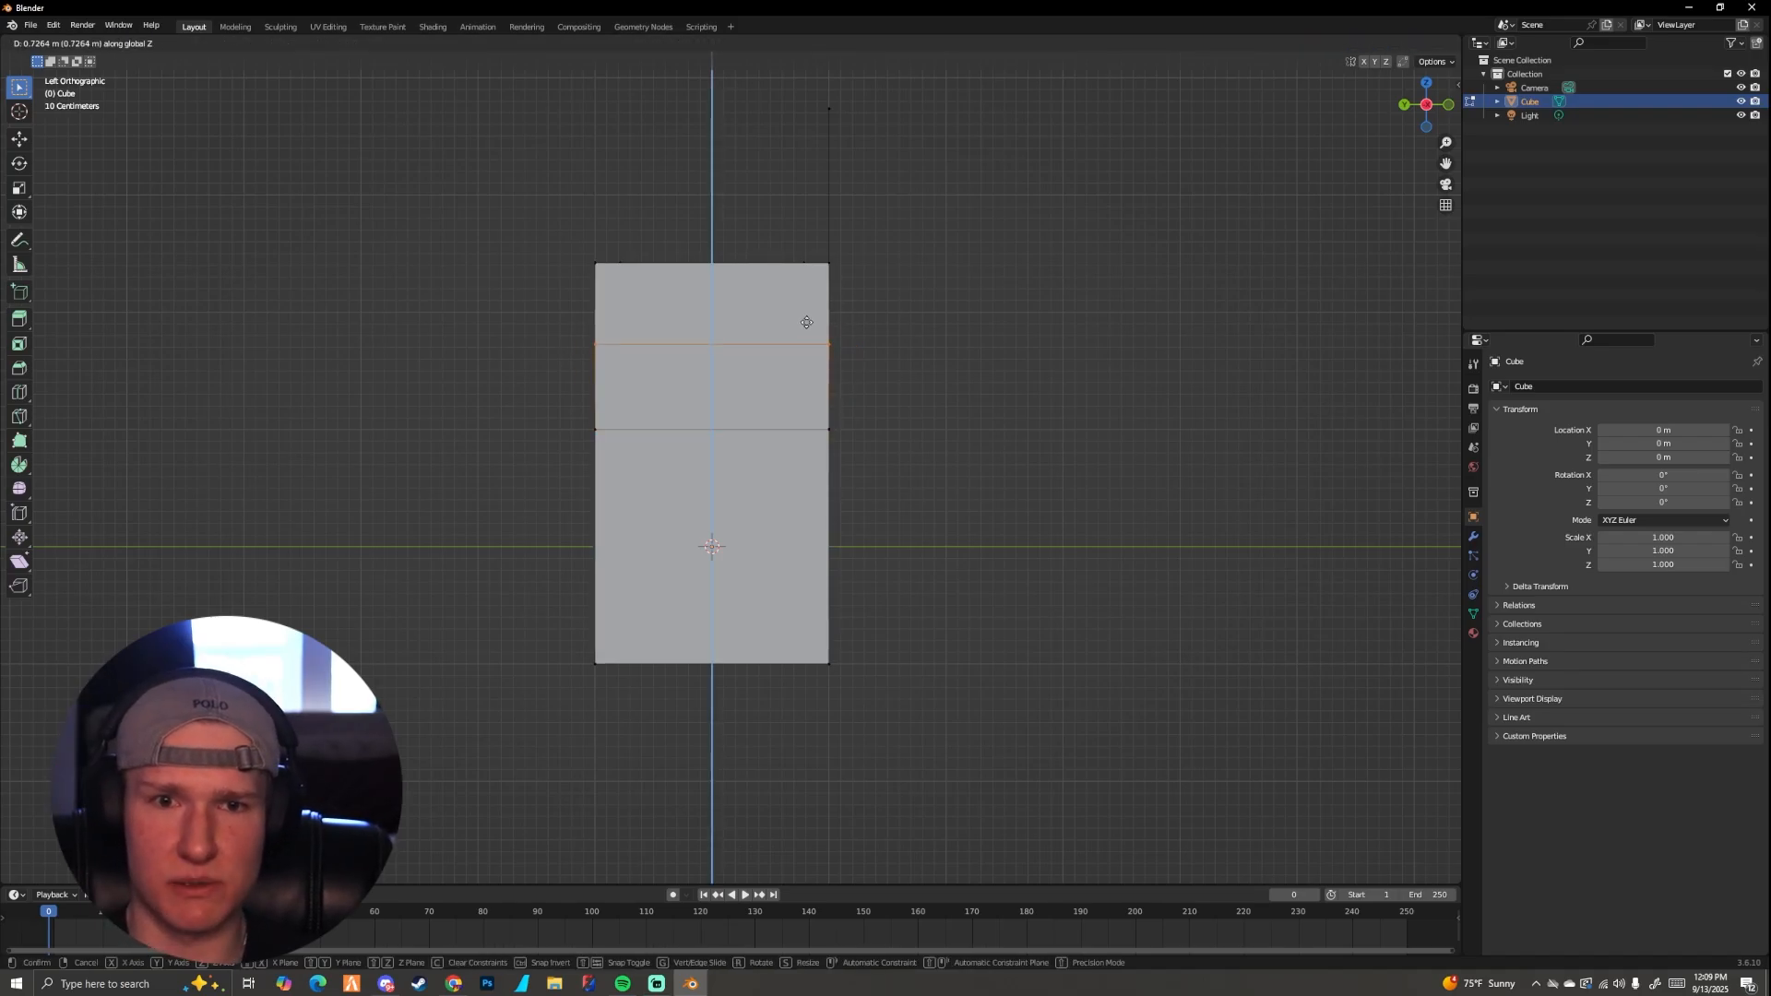
click(806, 322)
middle_drag(864, 341, 701, 386)
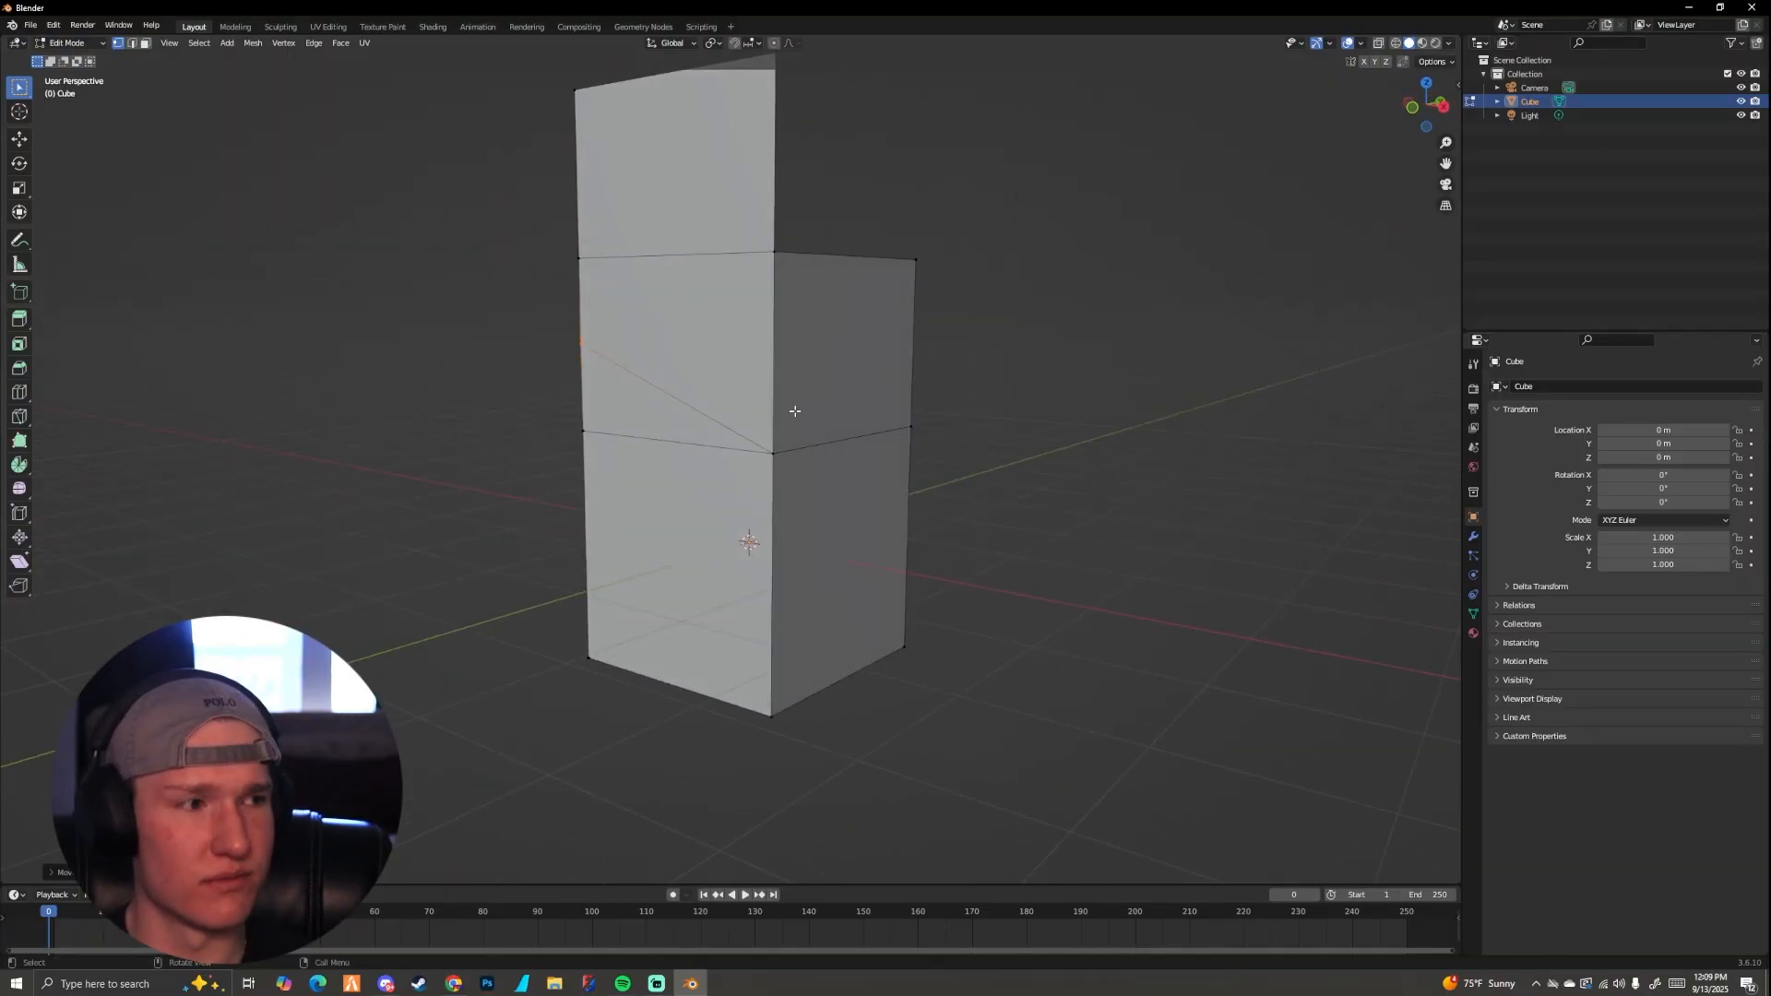
middle_drag(803, 413, 757, 443)
shift+click(835, 441)
Step: Return to the left orthographic view and switch the viewport shading to wireframe
mouse_move(865, 460)
middle_down()
mouse_move(720, 447)
mouse_move(882, 467)
mouse_move(844, 451)
middle_up()
scroll(831, 465, down, 4)
key(KP_1)
key(ctrl+KP_3)
scroll(894, 461, up, 5)
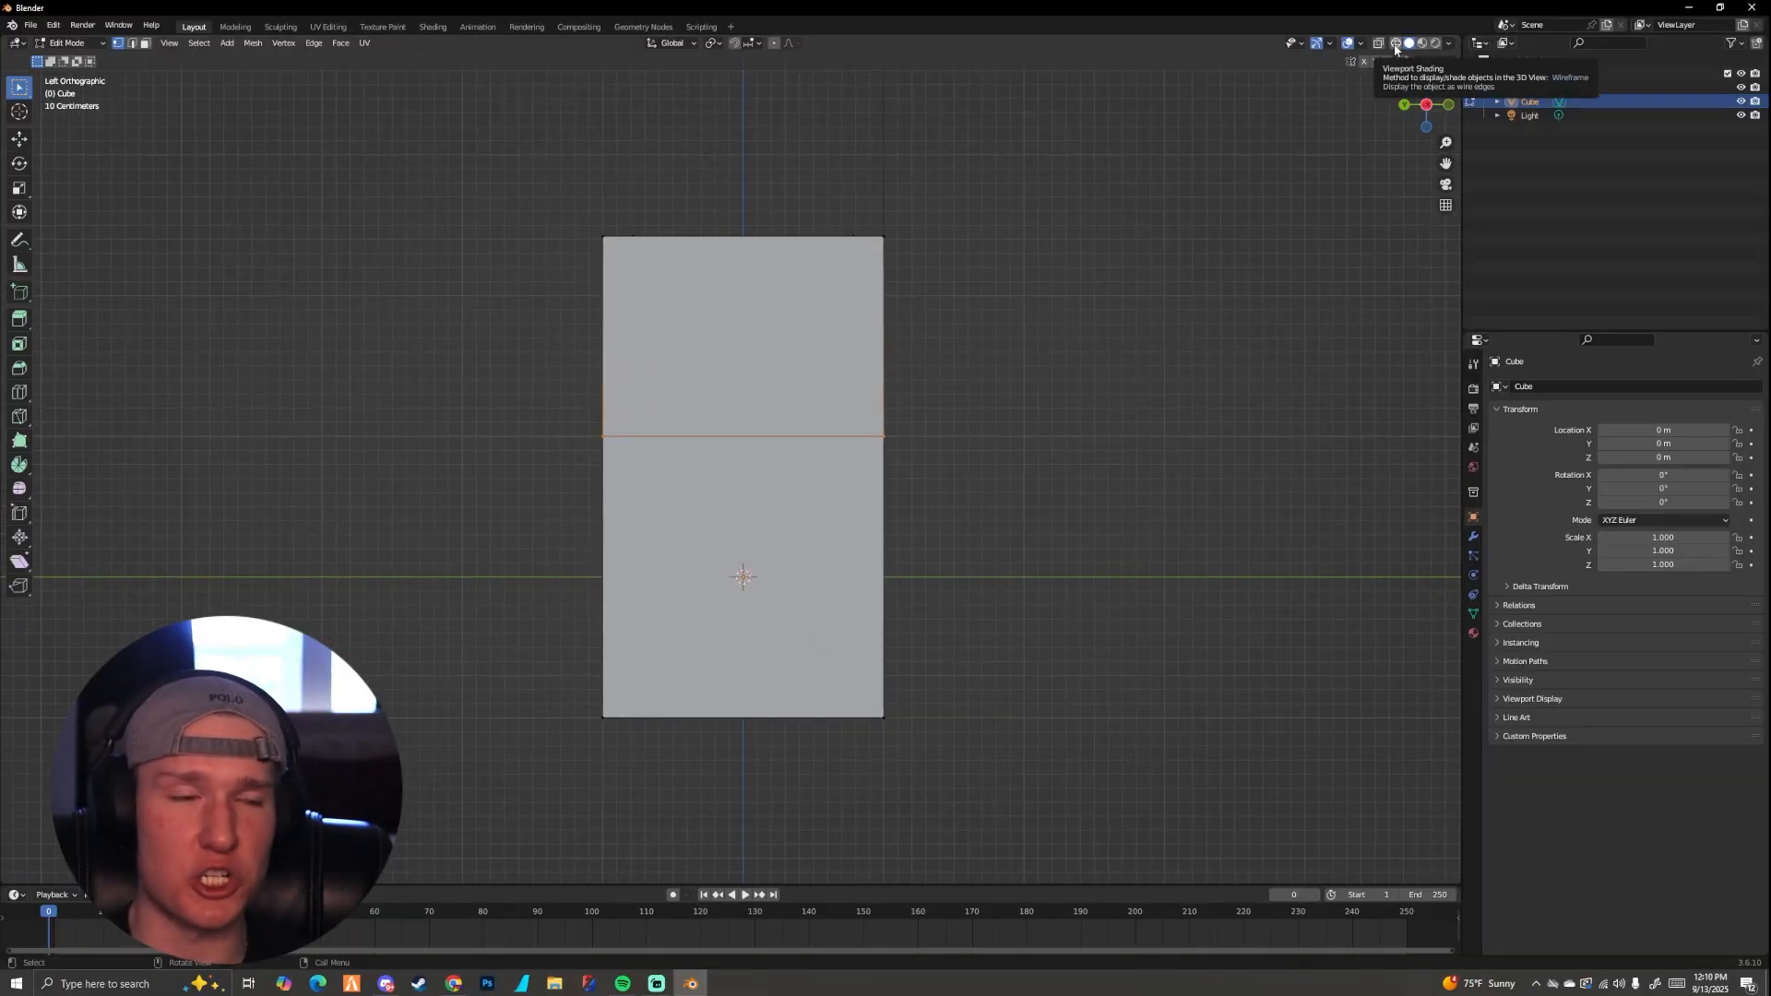
click(1398, 45)
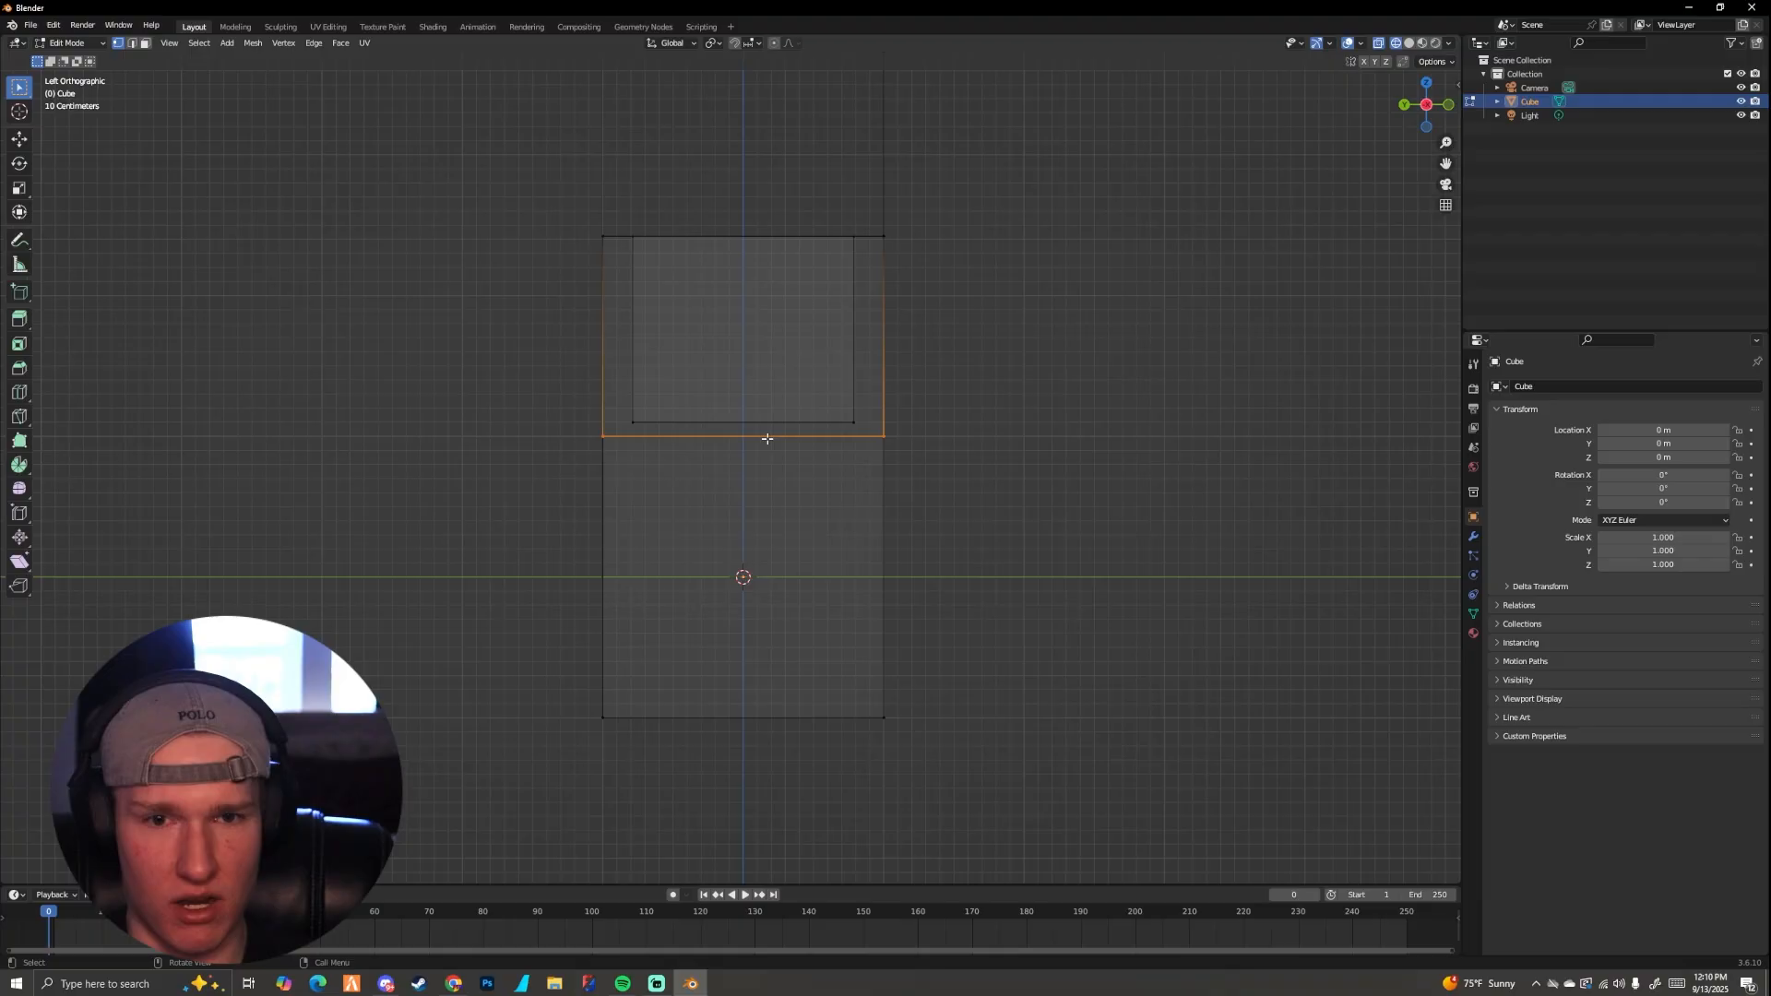
Step: Examine the wireframe mesh around the middle seam and clear the vertex selection
mouse_move(768, 439)
middle_down()
mouse_move(652, 462)
mouse_move(755, 467)
mouse_move(657, 457)
mouse_move(747, 434)
mouse_move(656, 443)
mouse_move(733, 436)
middle_up()
scroll(667, 462, down, 5)
scroll(656, 434, up, 4)
scroll(733, 435, up, 1)
key(ctrl+KP_3)
scroll(614, 427, up, 4)
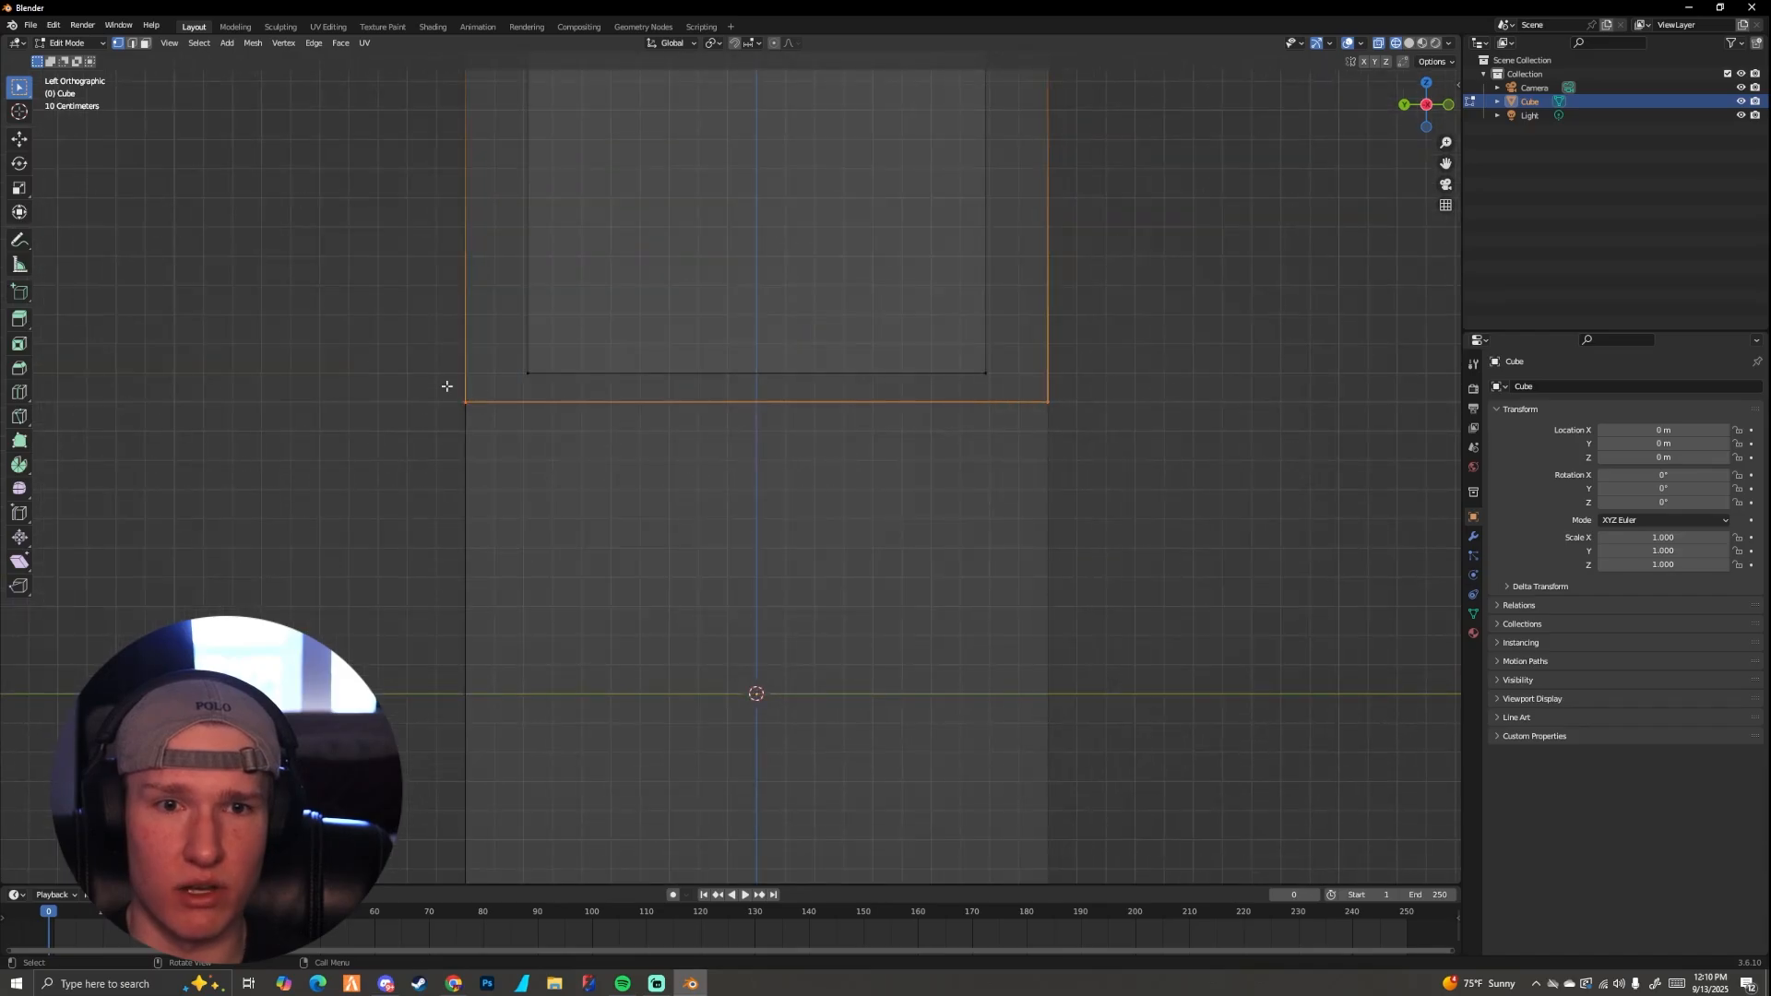
drag(422, 382, 682, 450)
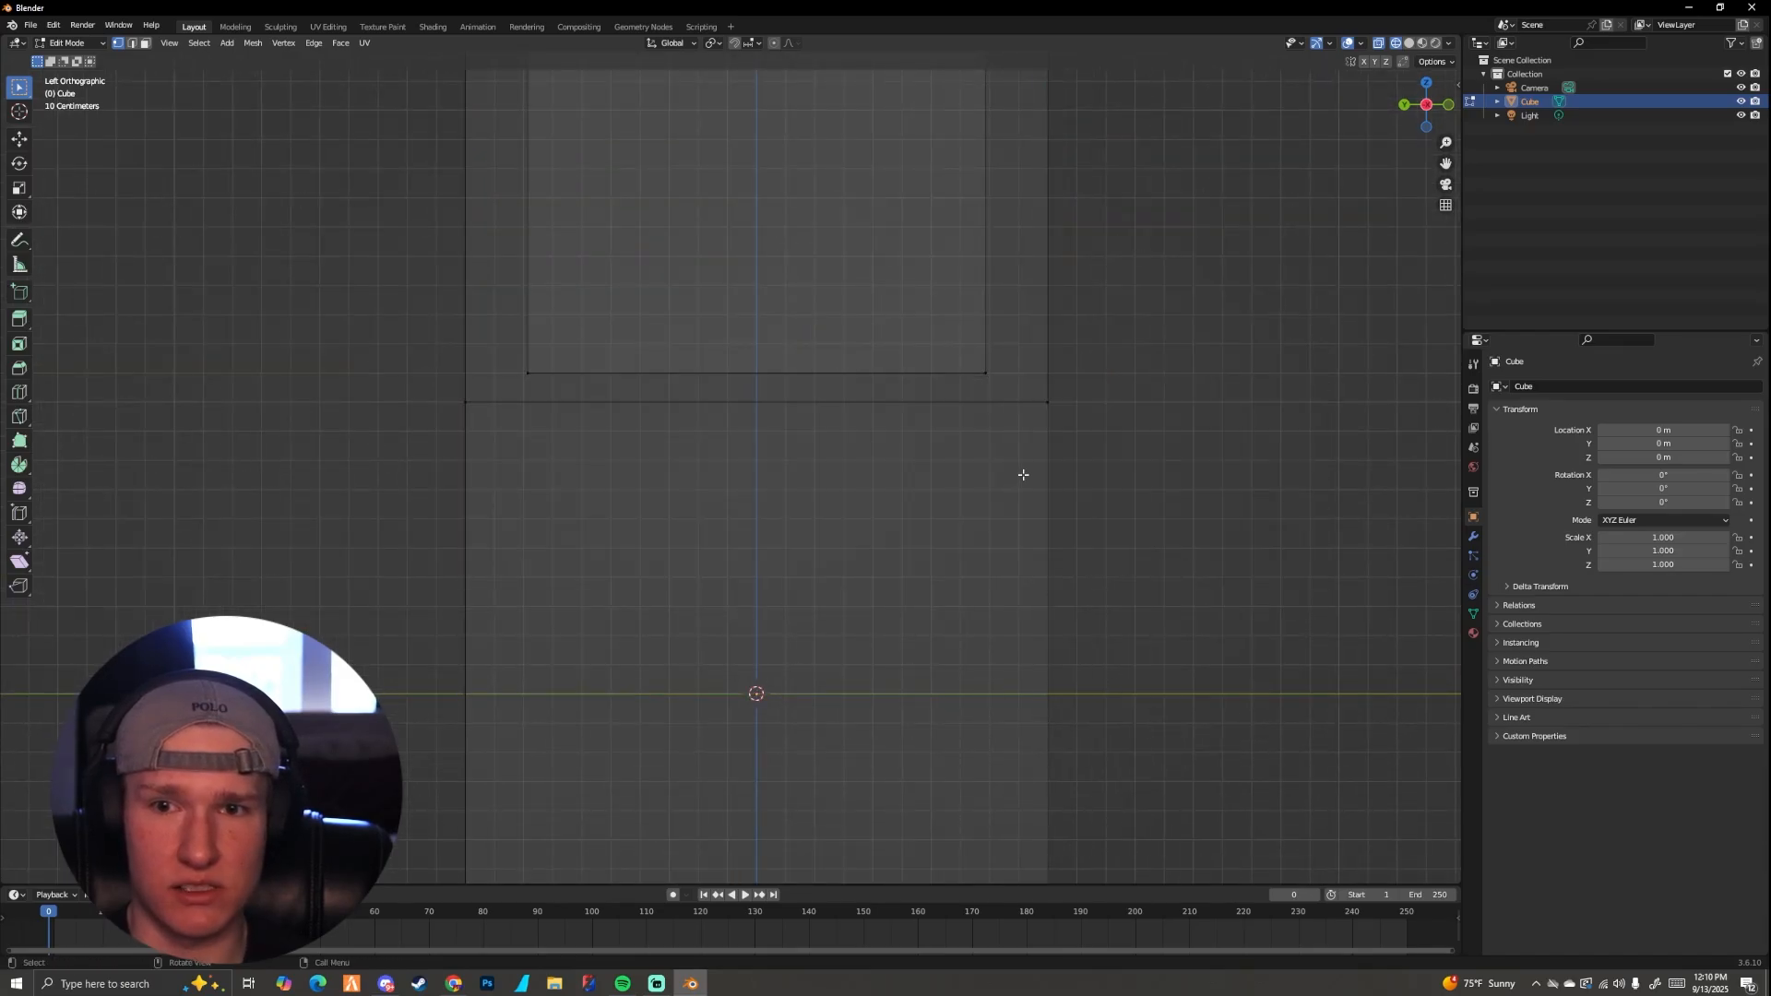
scroll(996, 459, down, 8)
middle_drag(996, 459, 894, 482)
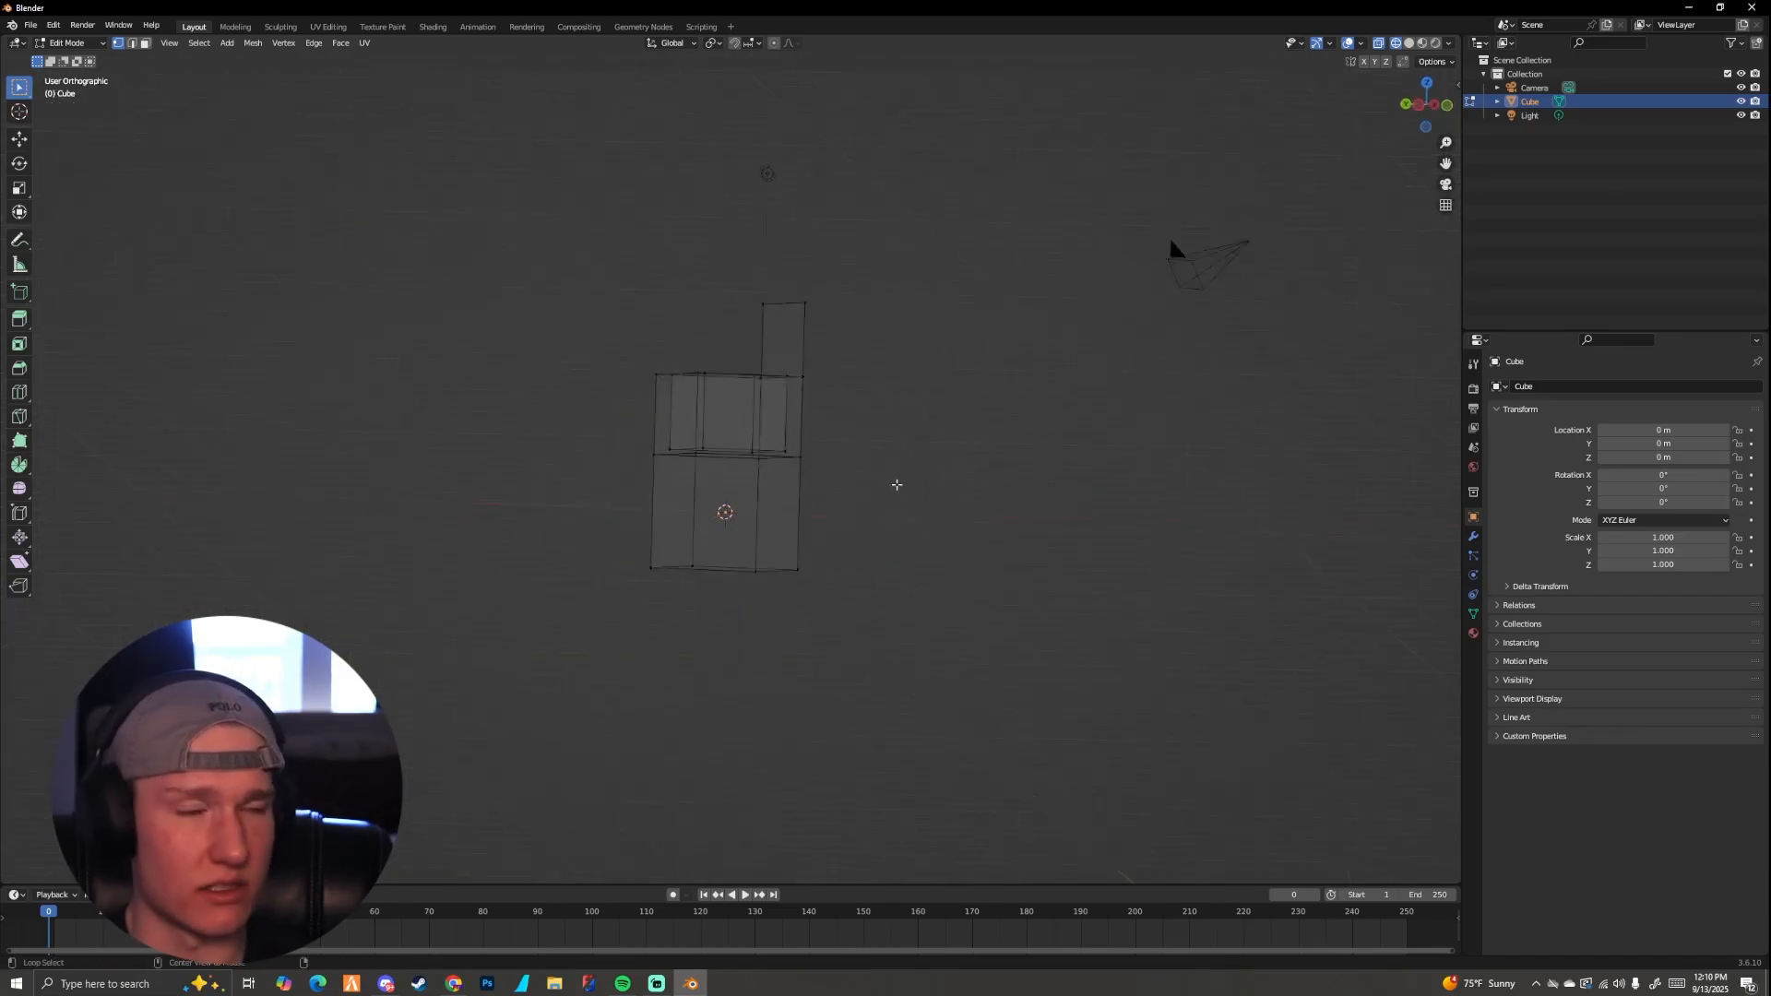
Step: Box-select all four corner vertices of the middle seam through the wireframe mesh
scroll(715, 444, up, 4)
drag(515, 402, 1031, 543)
middle_drag(1012, 518, 749, 524)
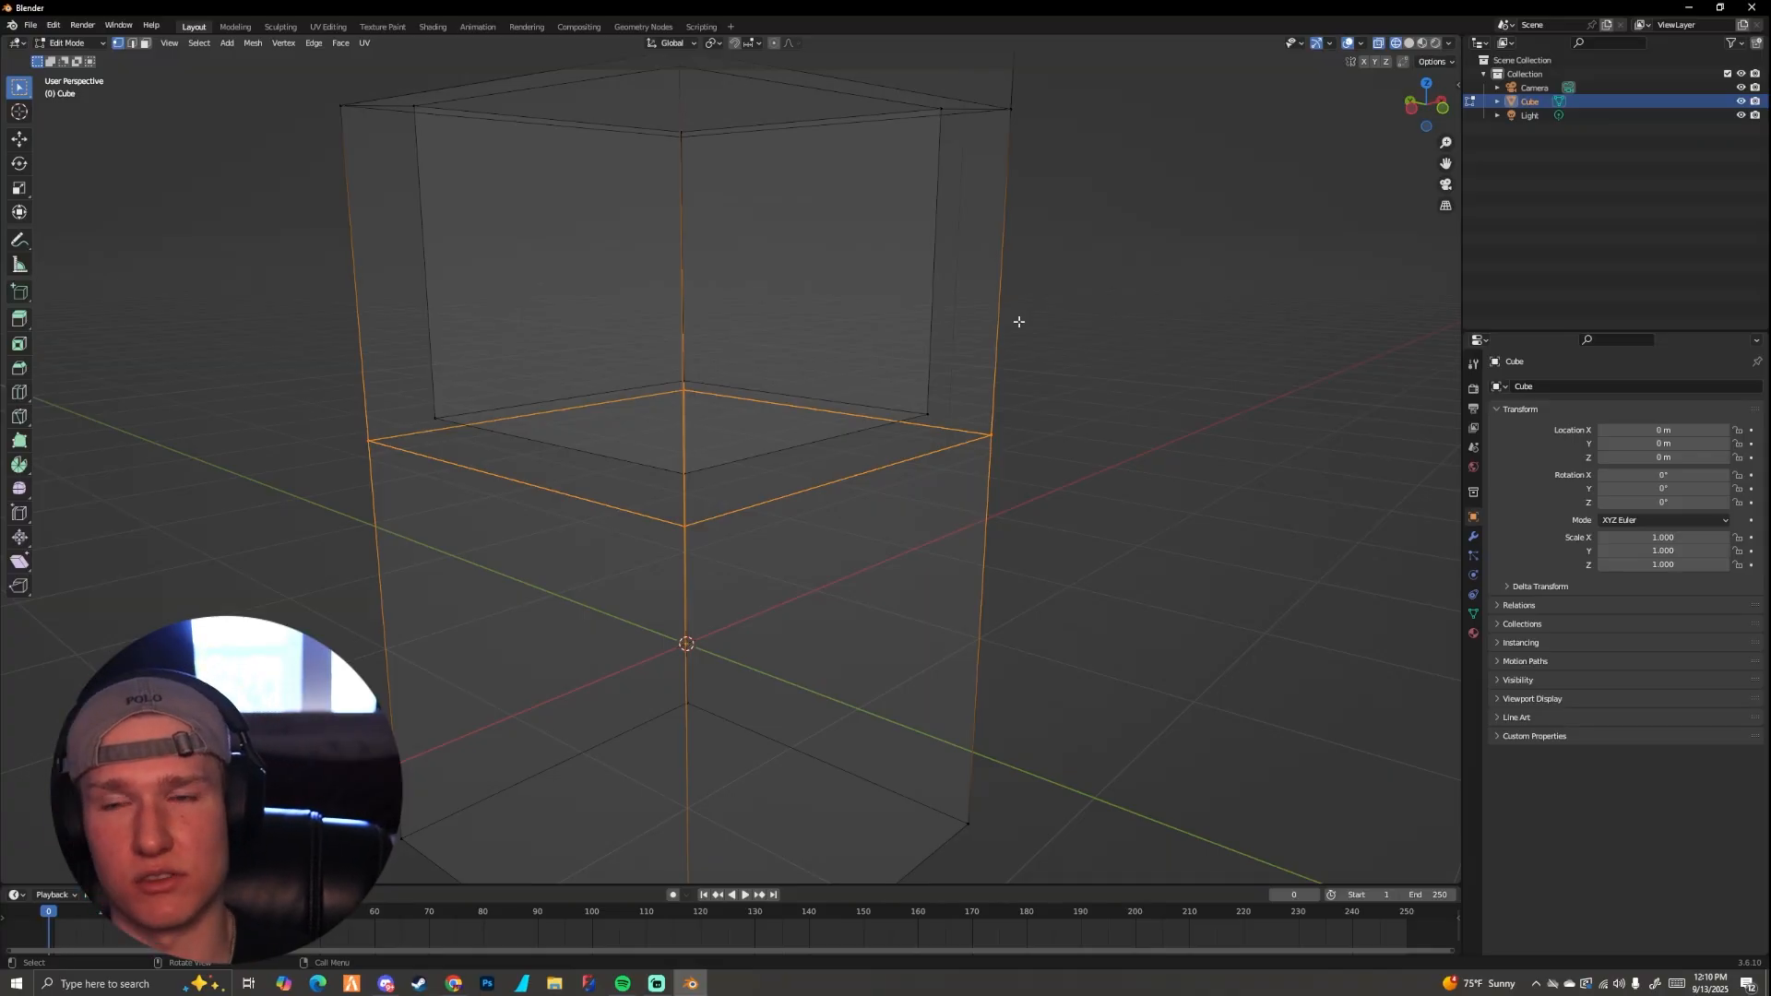
Step: Restore solid viewport shading and examine the selected middle seam from several sides
click(1409, 43)
scroll(1020, 336, down, 5)
middle_drag(1020, 336, 987, 337)
drag(636, 469, 694, 509)
middle_drag(553, 455, 680, 479)
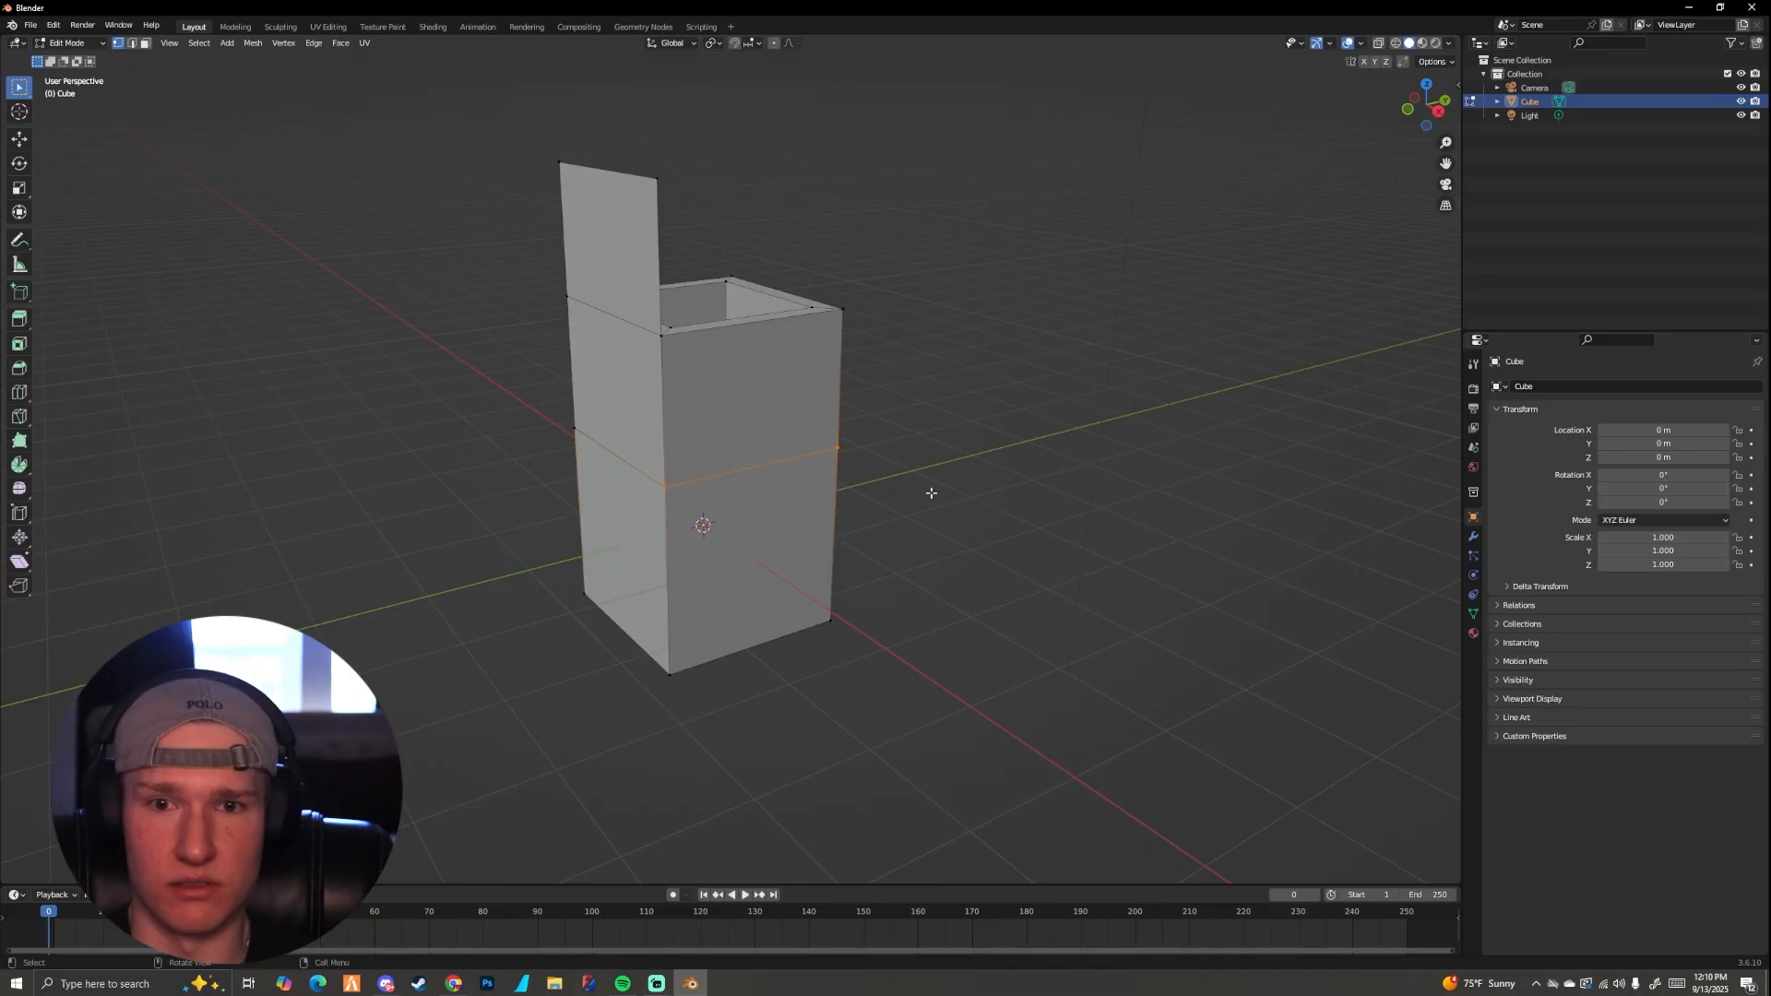
middle_drag(931, 493, 748, 458)
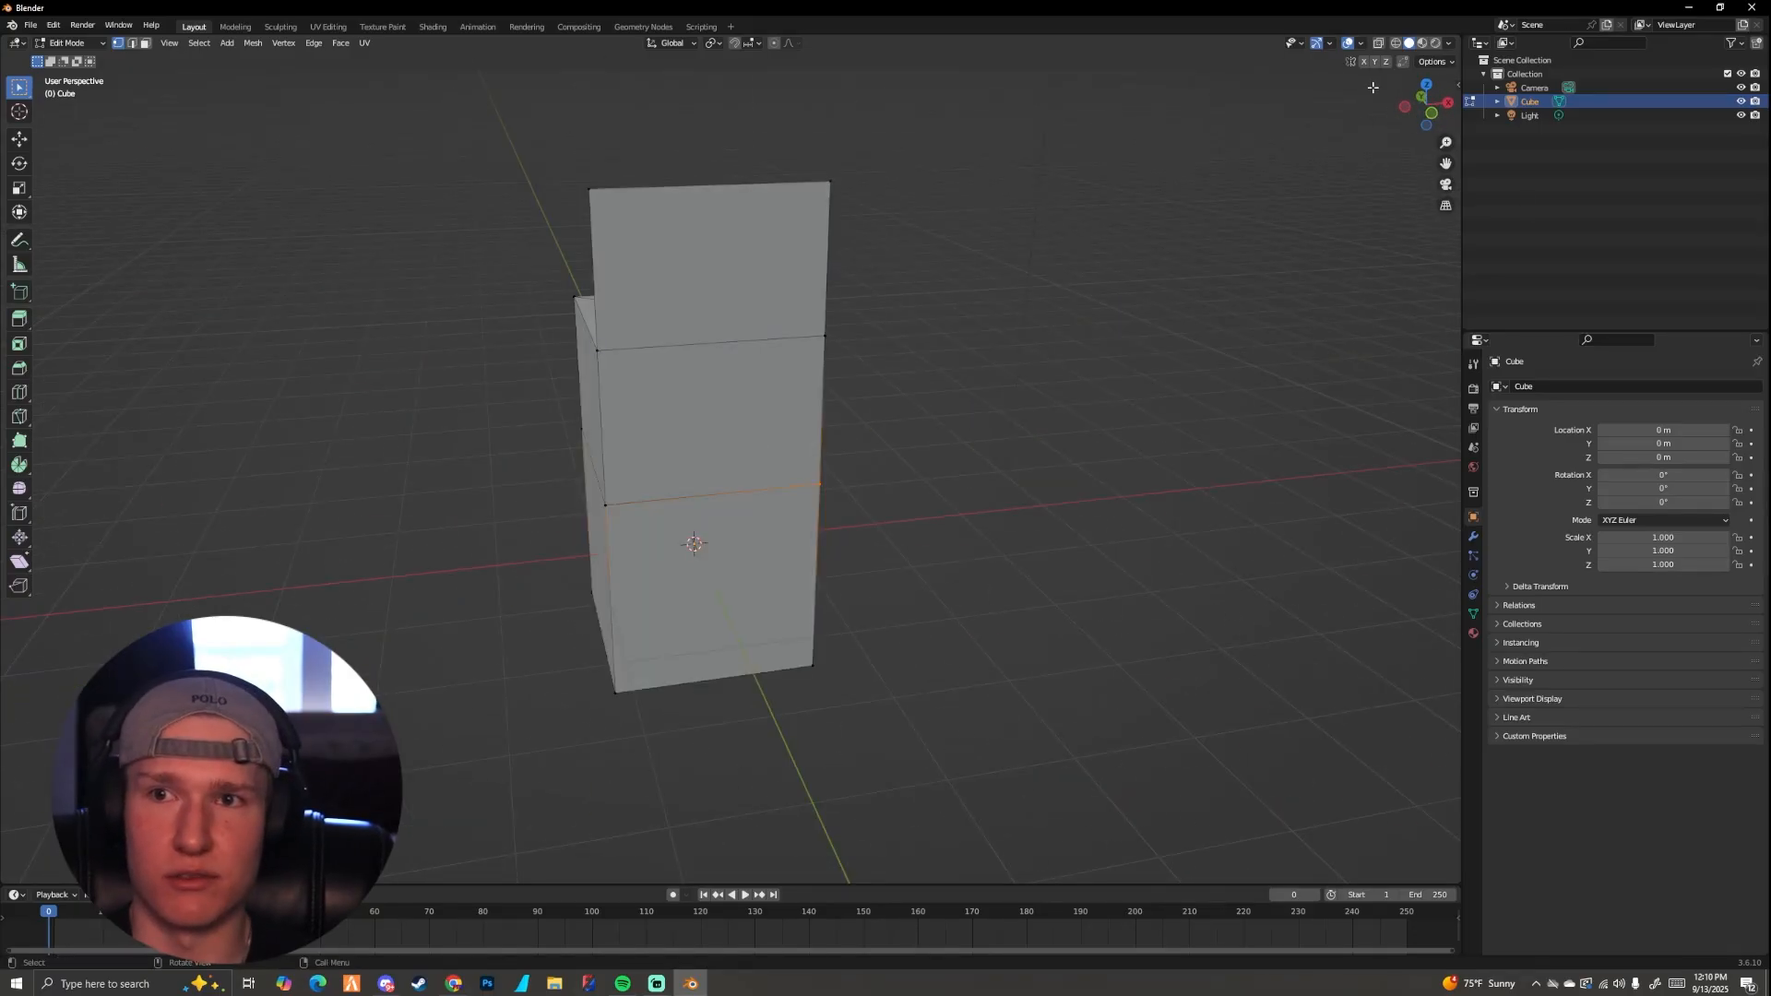
Step: Compare wireframe shading with solid shading and switch to object mode in solid shading
click(1395, 43)
middle_drag(985, 380, 1032, 368)
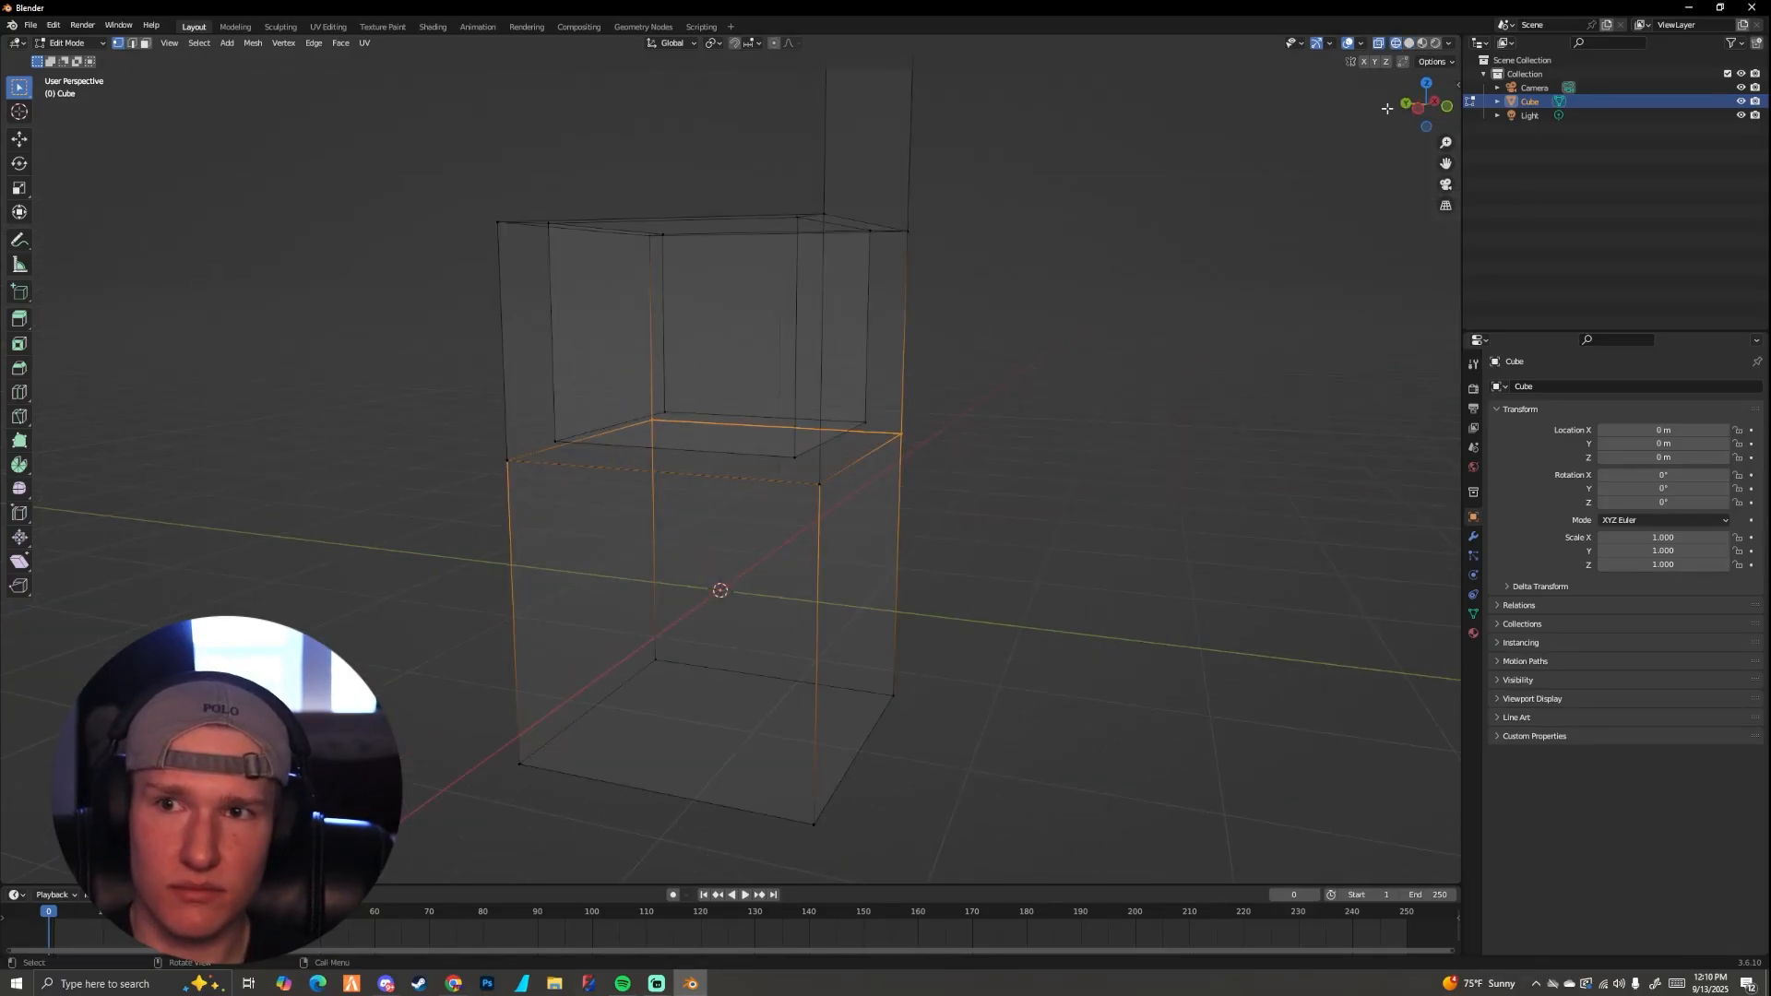
click(1409, 43)
key(Tab)
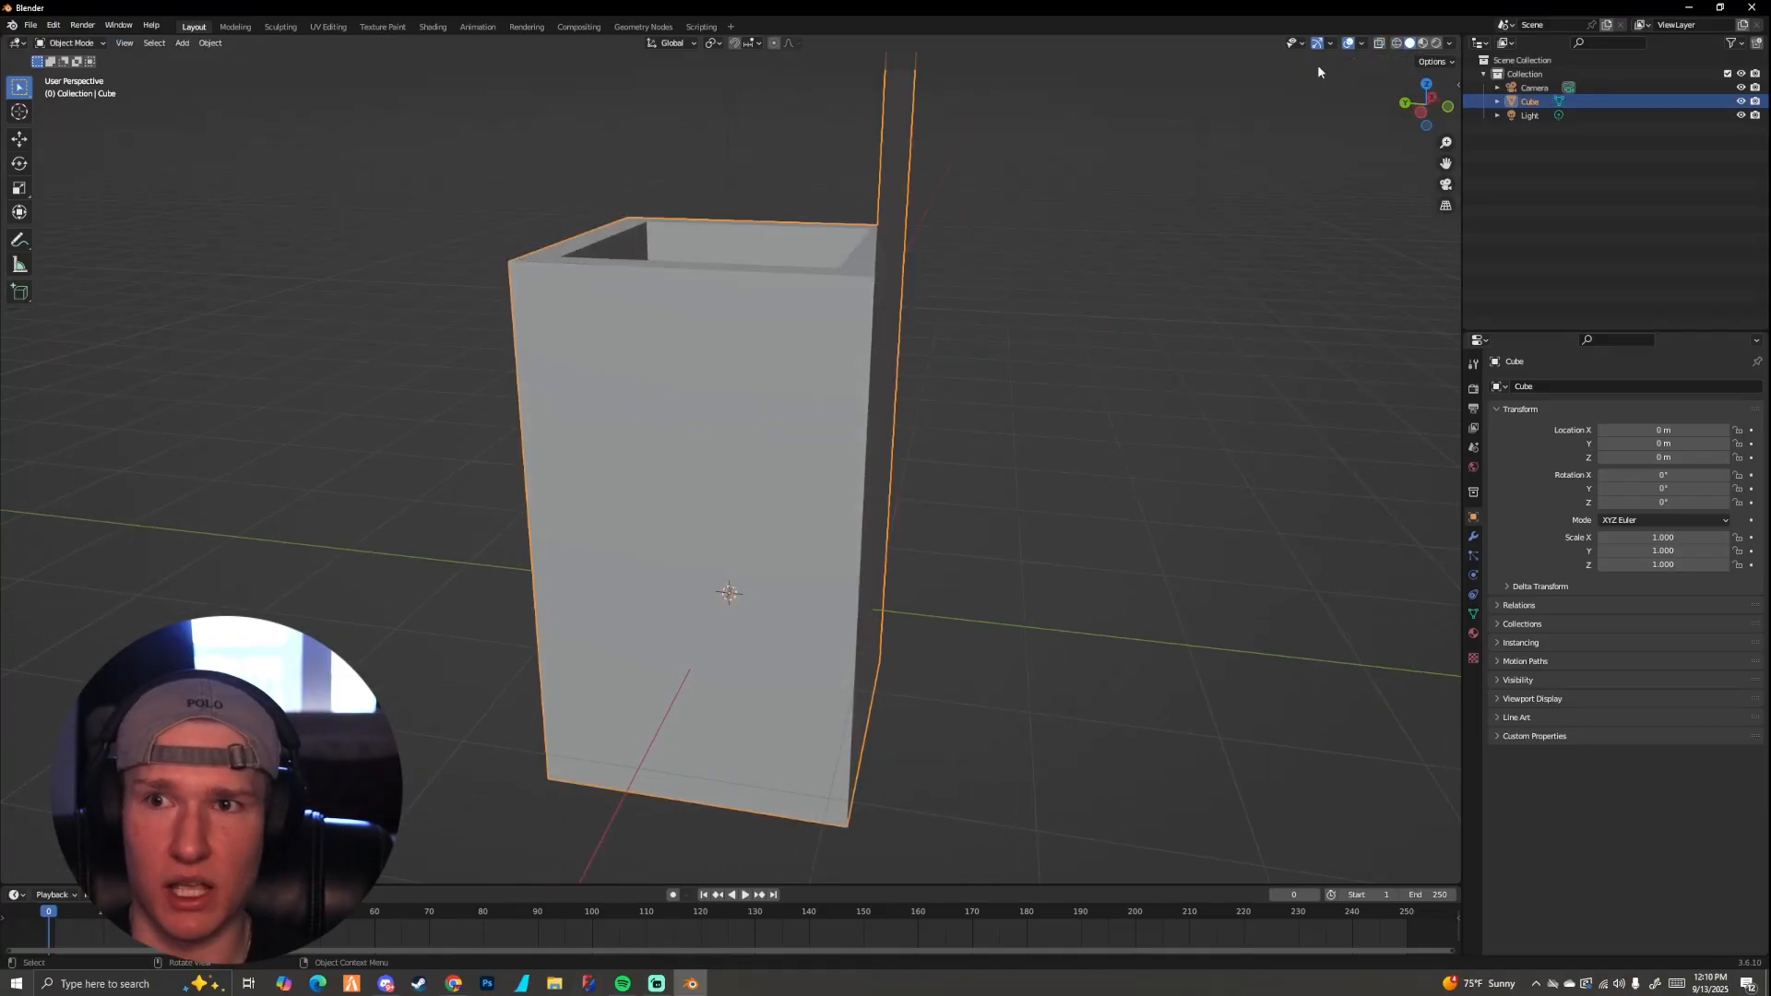
Step: Compare the box in material preview and solid shading from above, checking the viewport shading options
click(1423, 44)
mouse_move(1054, 230)
middle_down()
mouse_move(1103, 317)
mouse_move(1087, 344)
mouse_move(1044, 341)
mouse_move(1190, 212)
mouse_move(1363, 102)
middle_up()
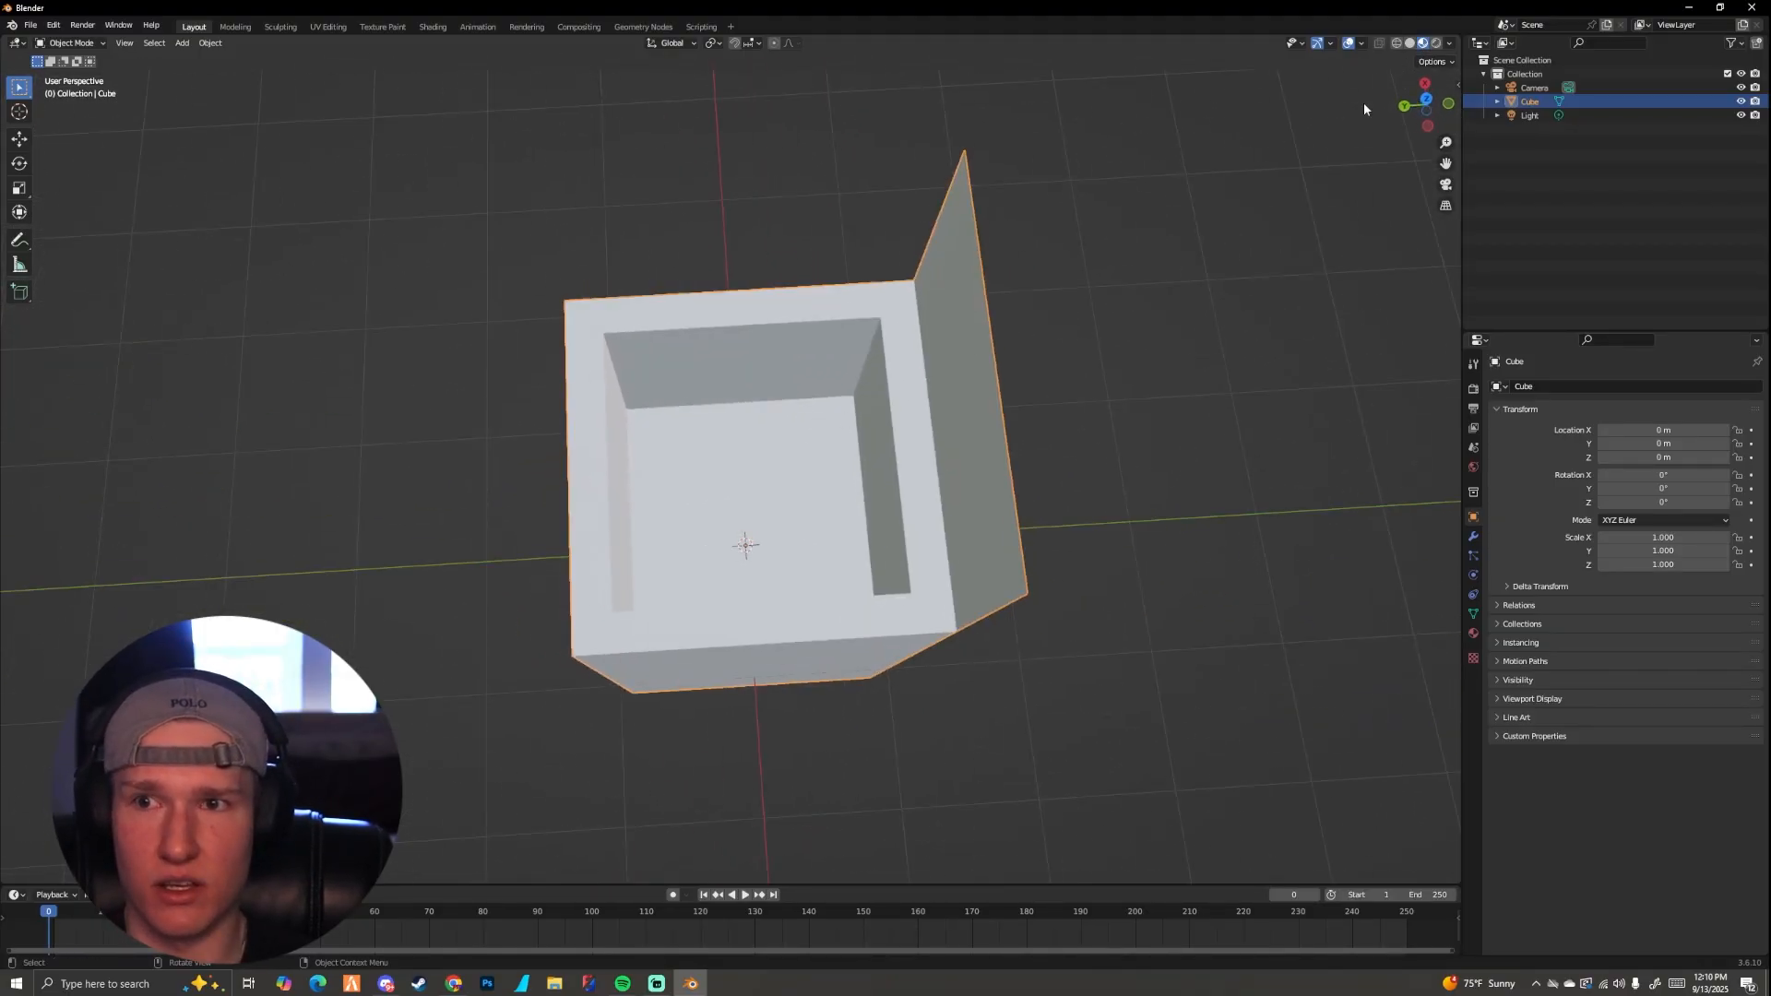
click(1452, 43)
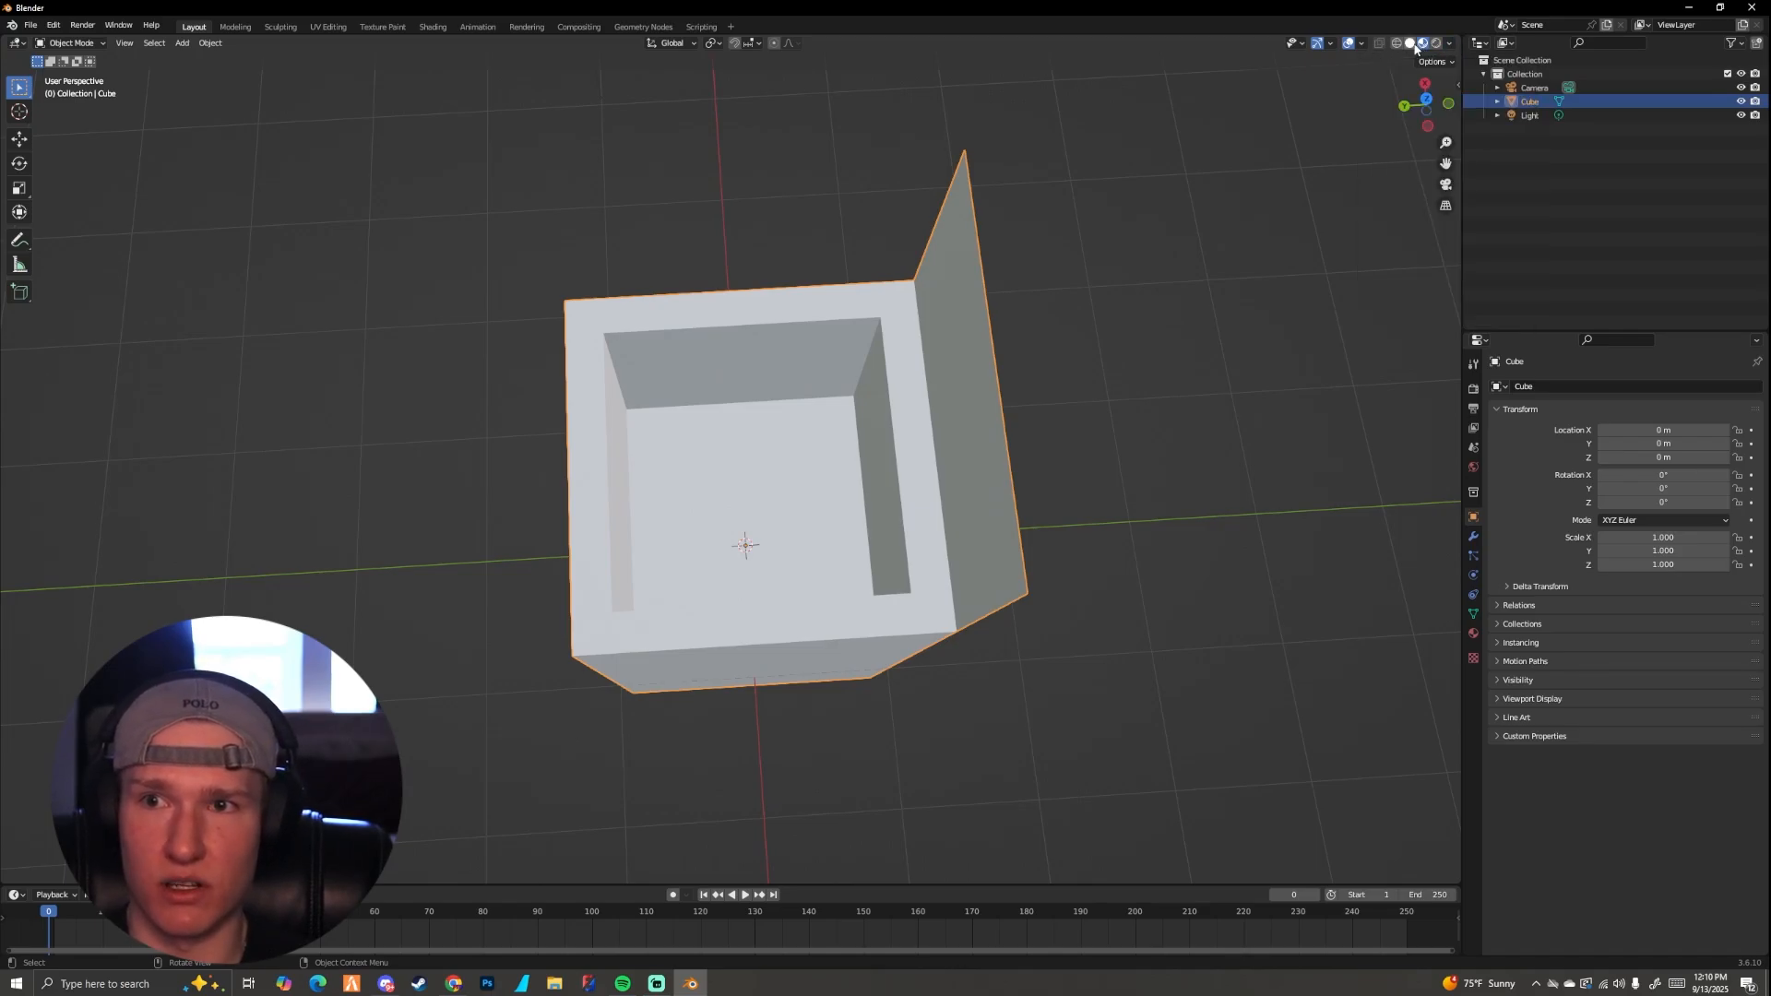
click(1409, 42)
click(1451, 43)
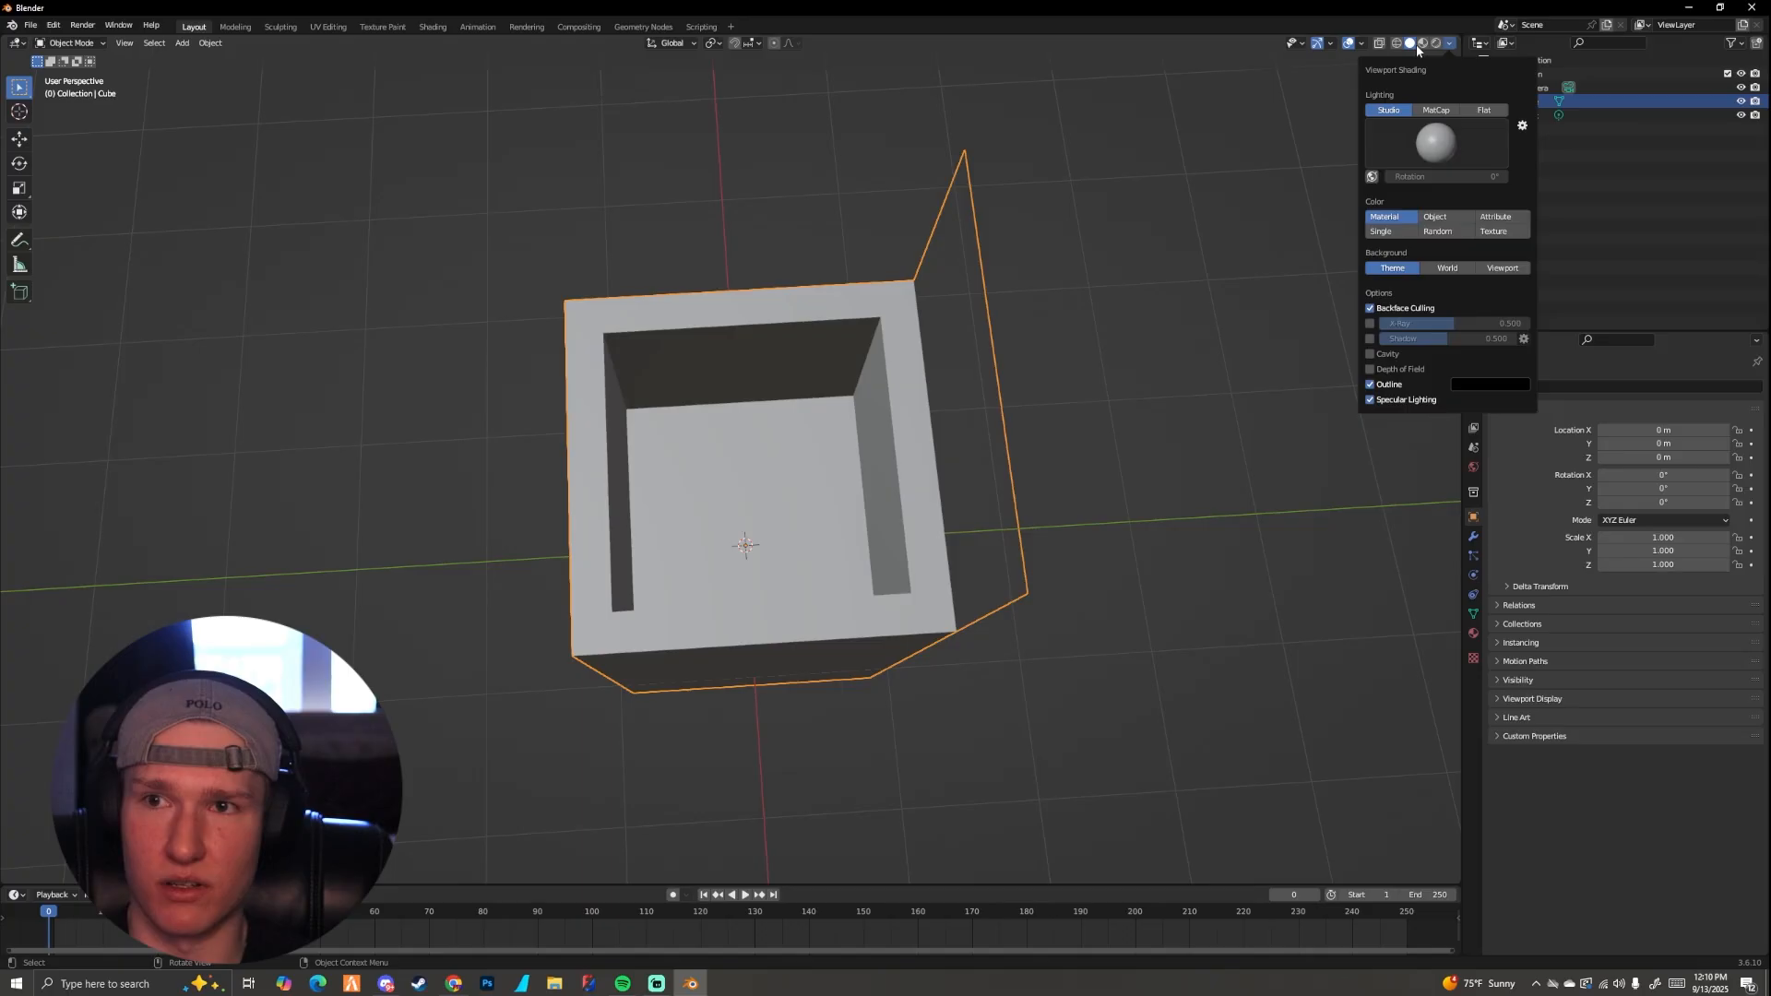
Step: Switch the viewport to material preview and open the cube's material properties
click(1423, 43)
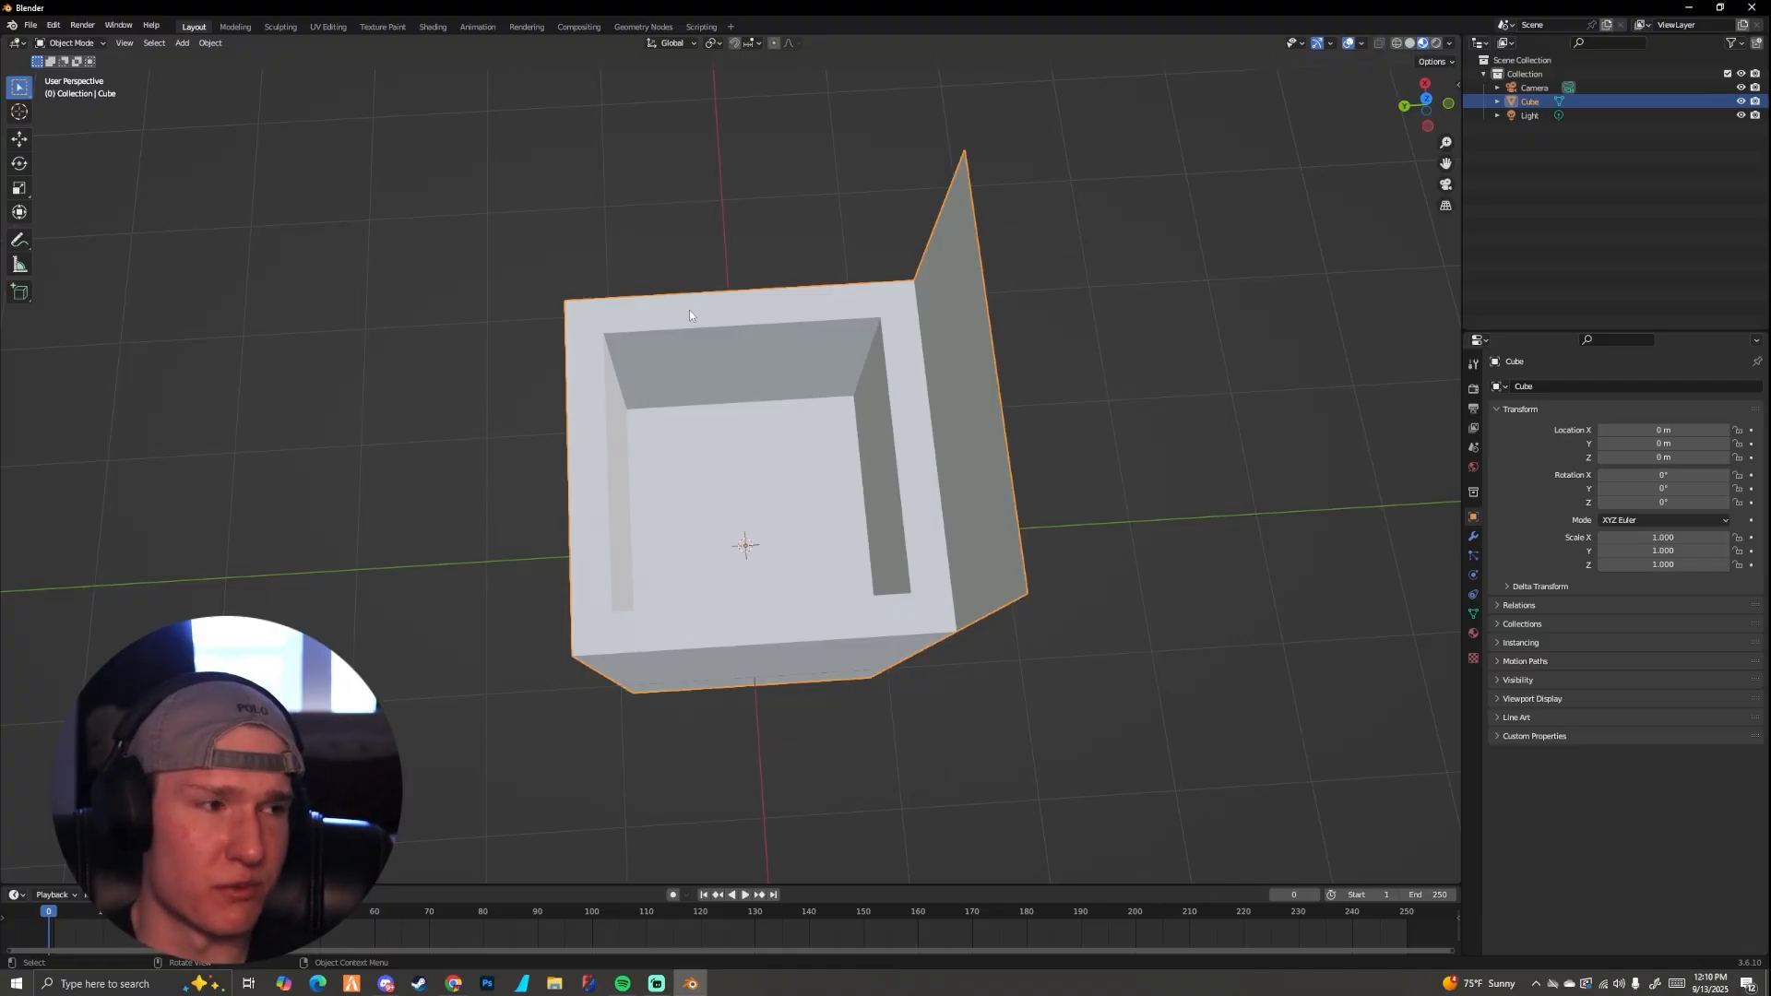
middle_drag(833, 425, 932, 357)
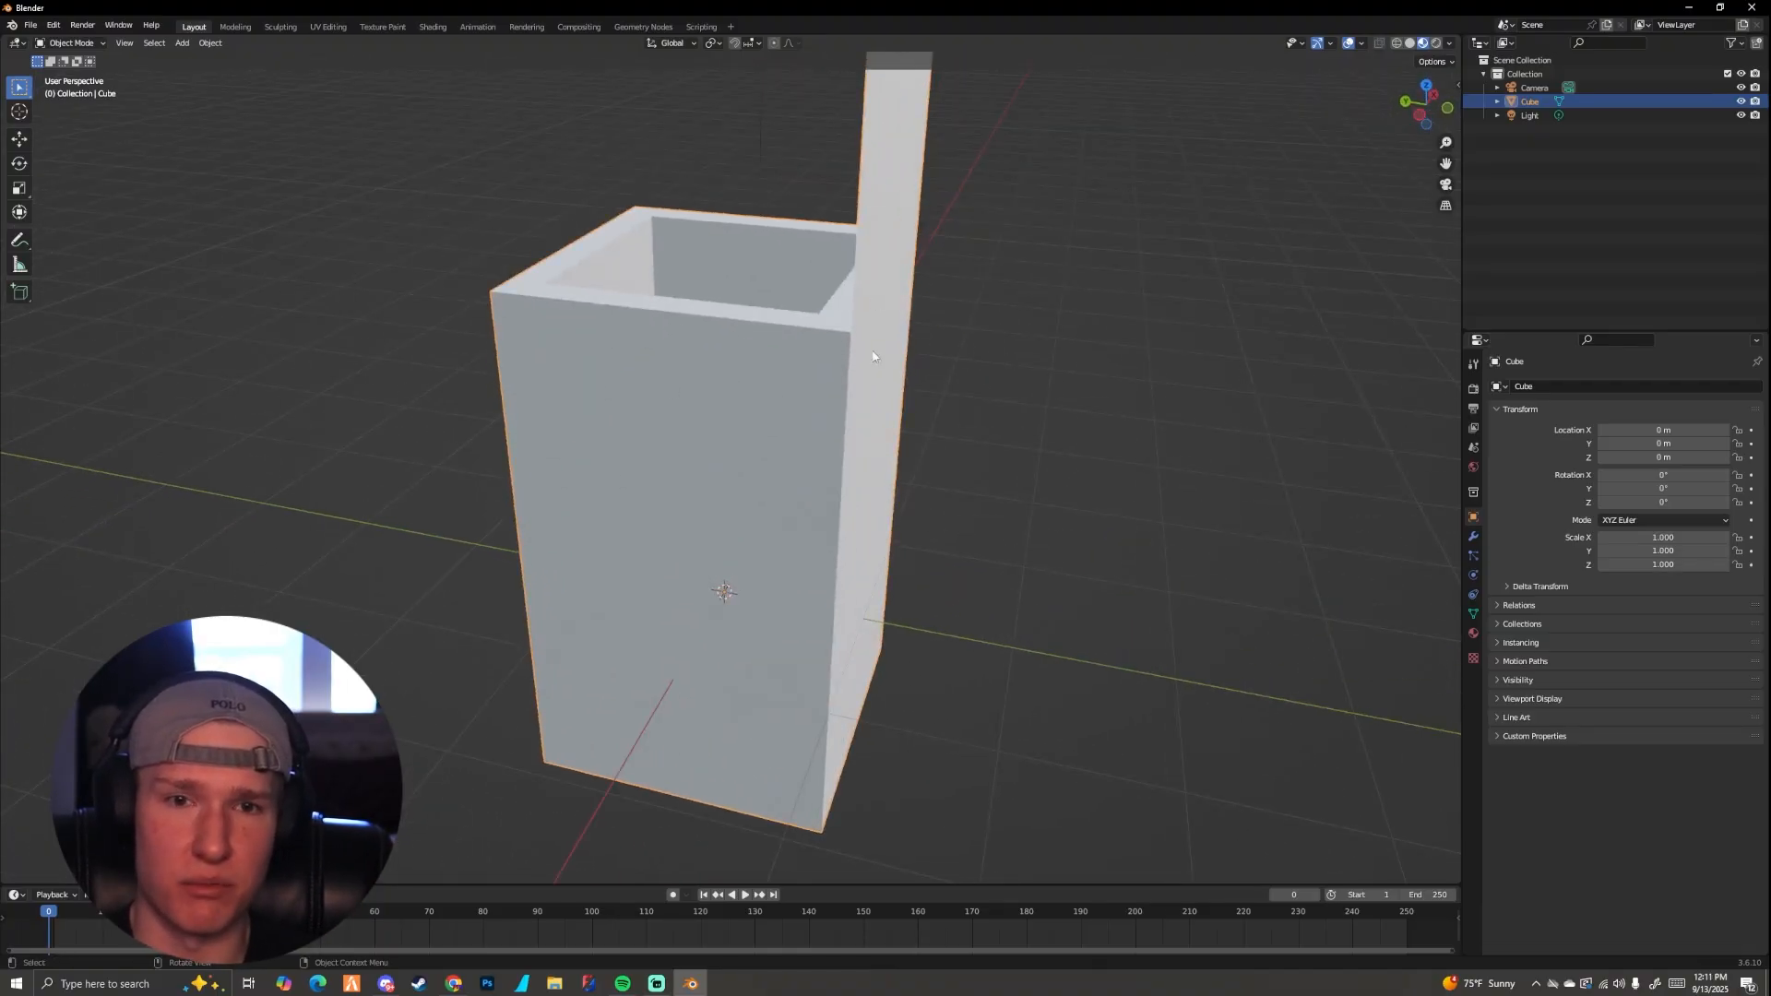
click(1473, 633)
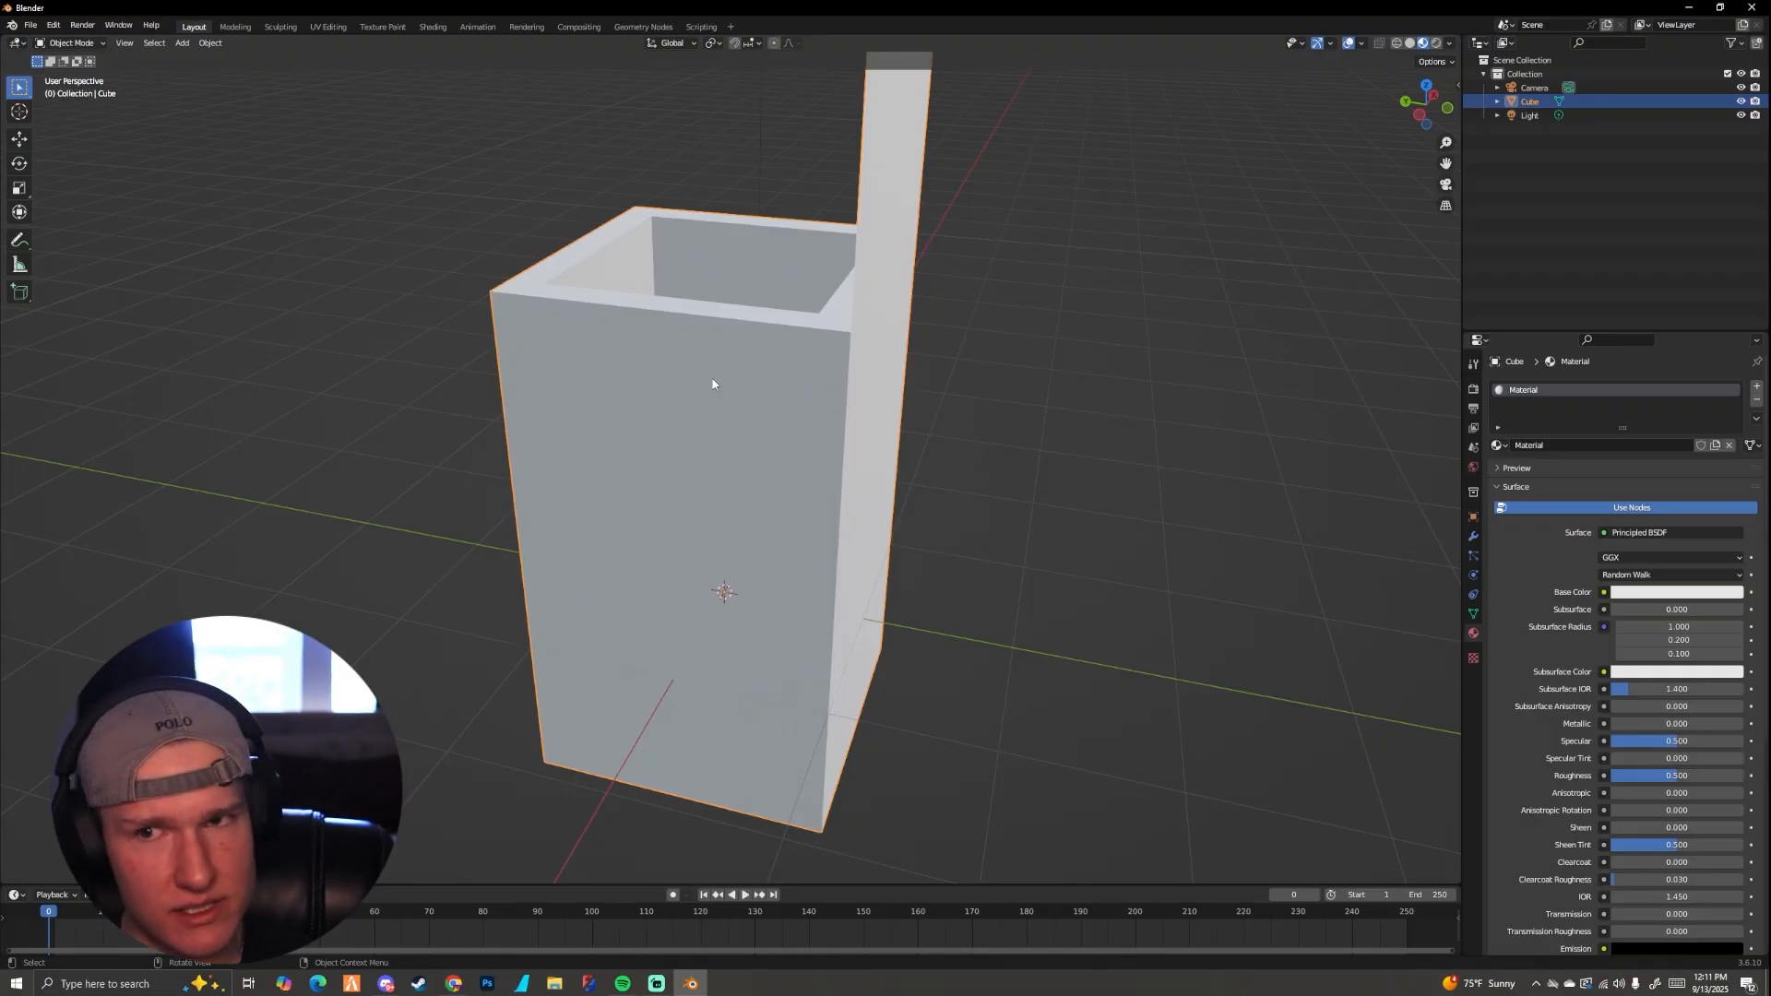
Step: Turn on X-ray in solid shading and examine the see-through box from several sides, comparing it with wireframe
click(1409, 43)
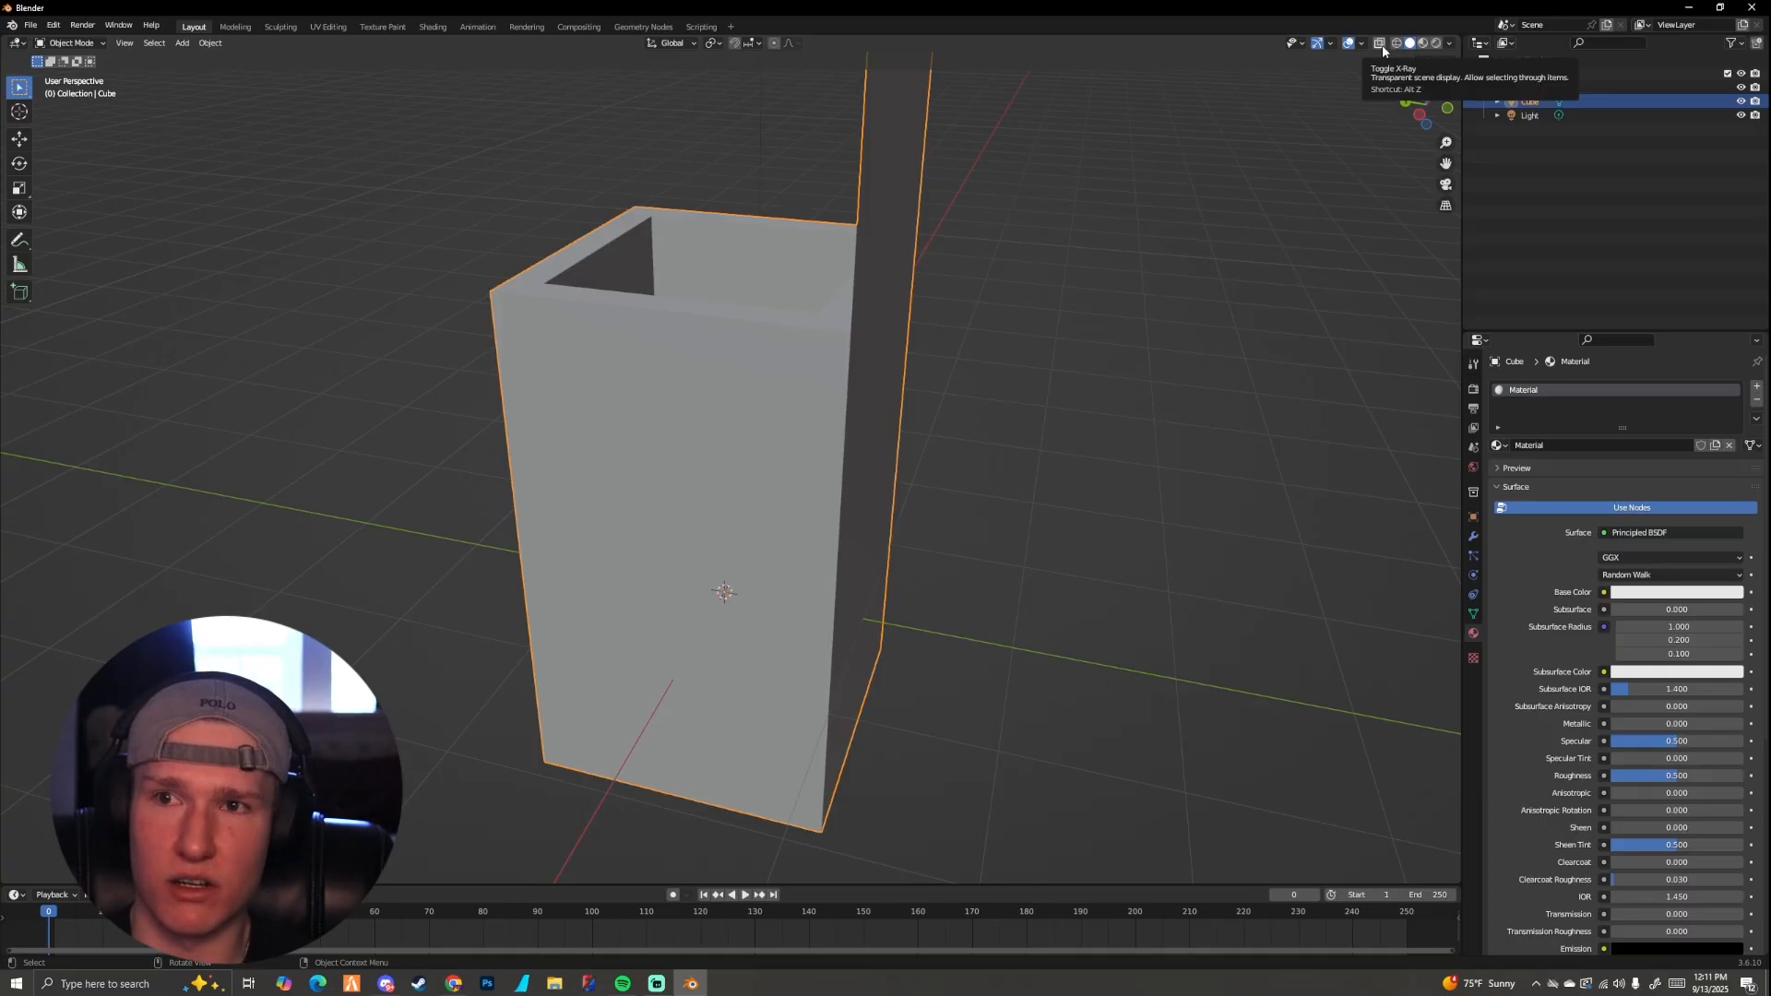
click(1380, 43)
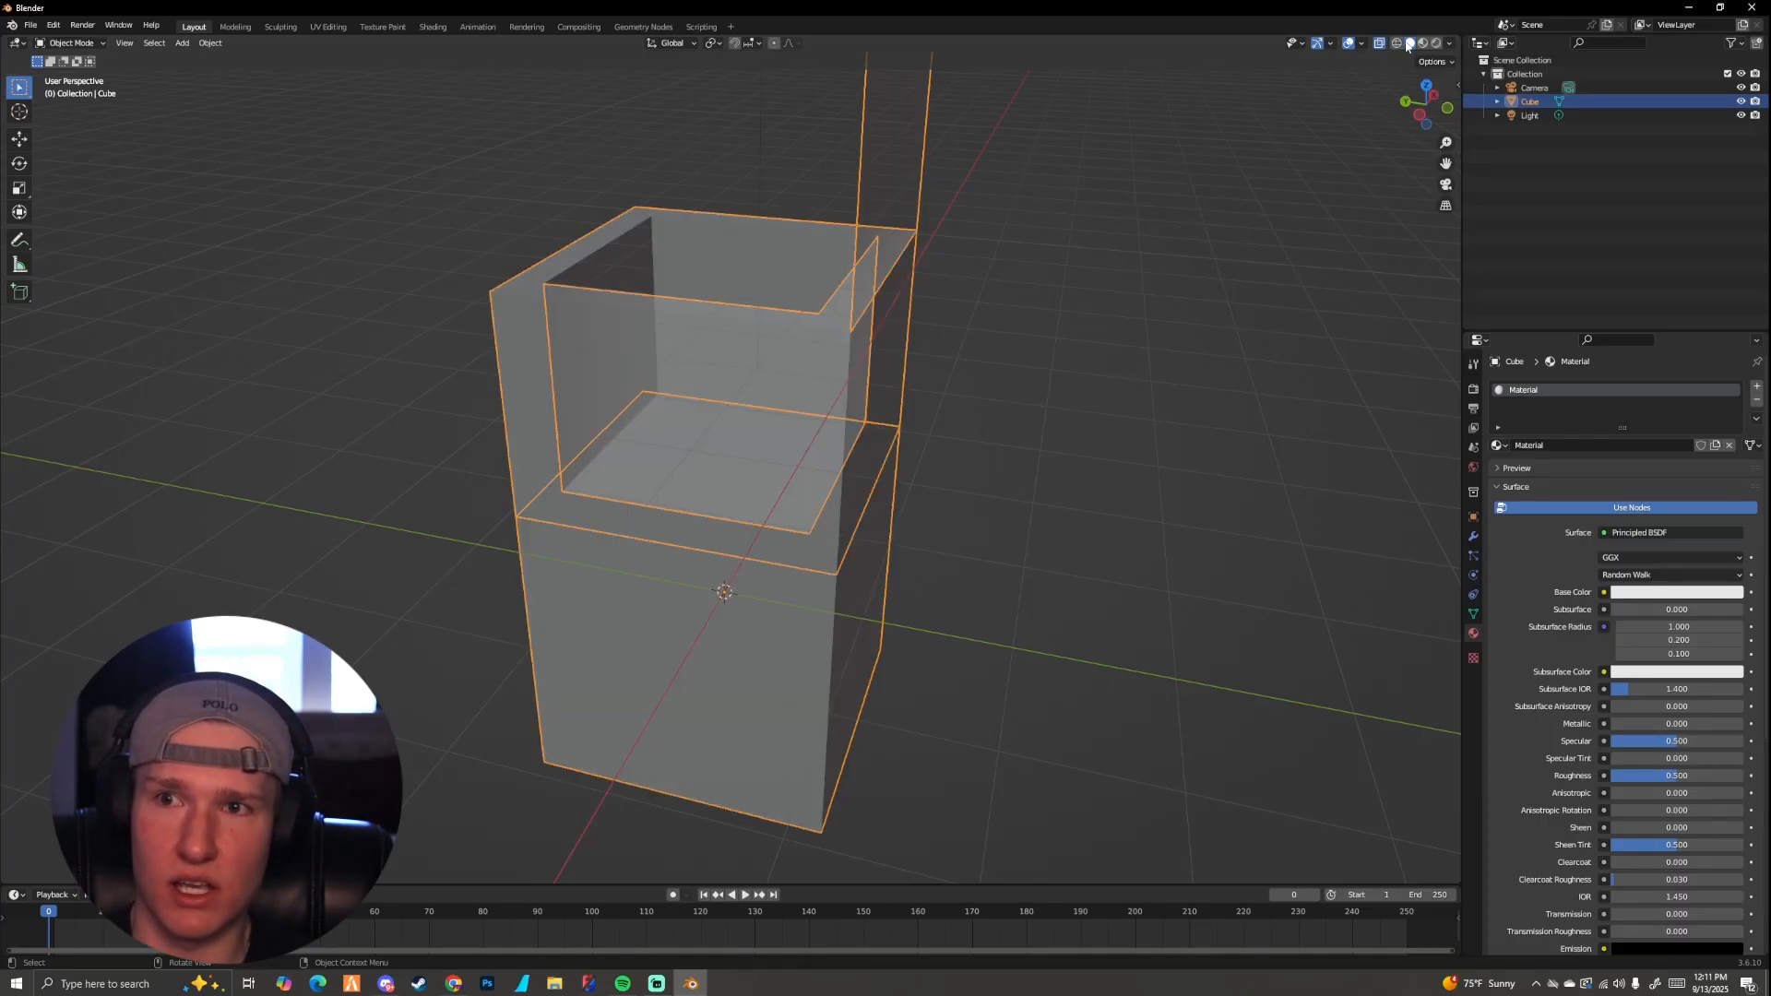
click(1398, 44)
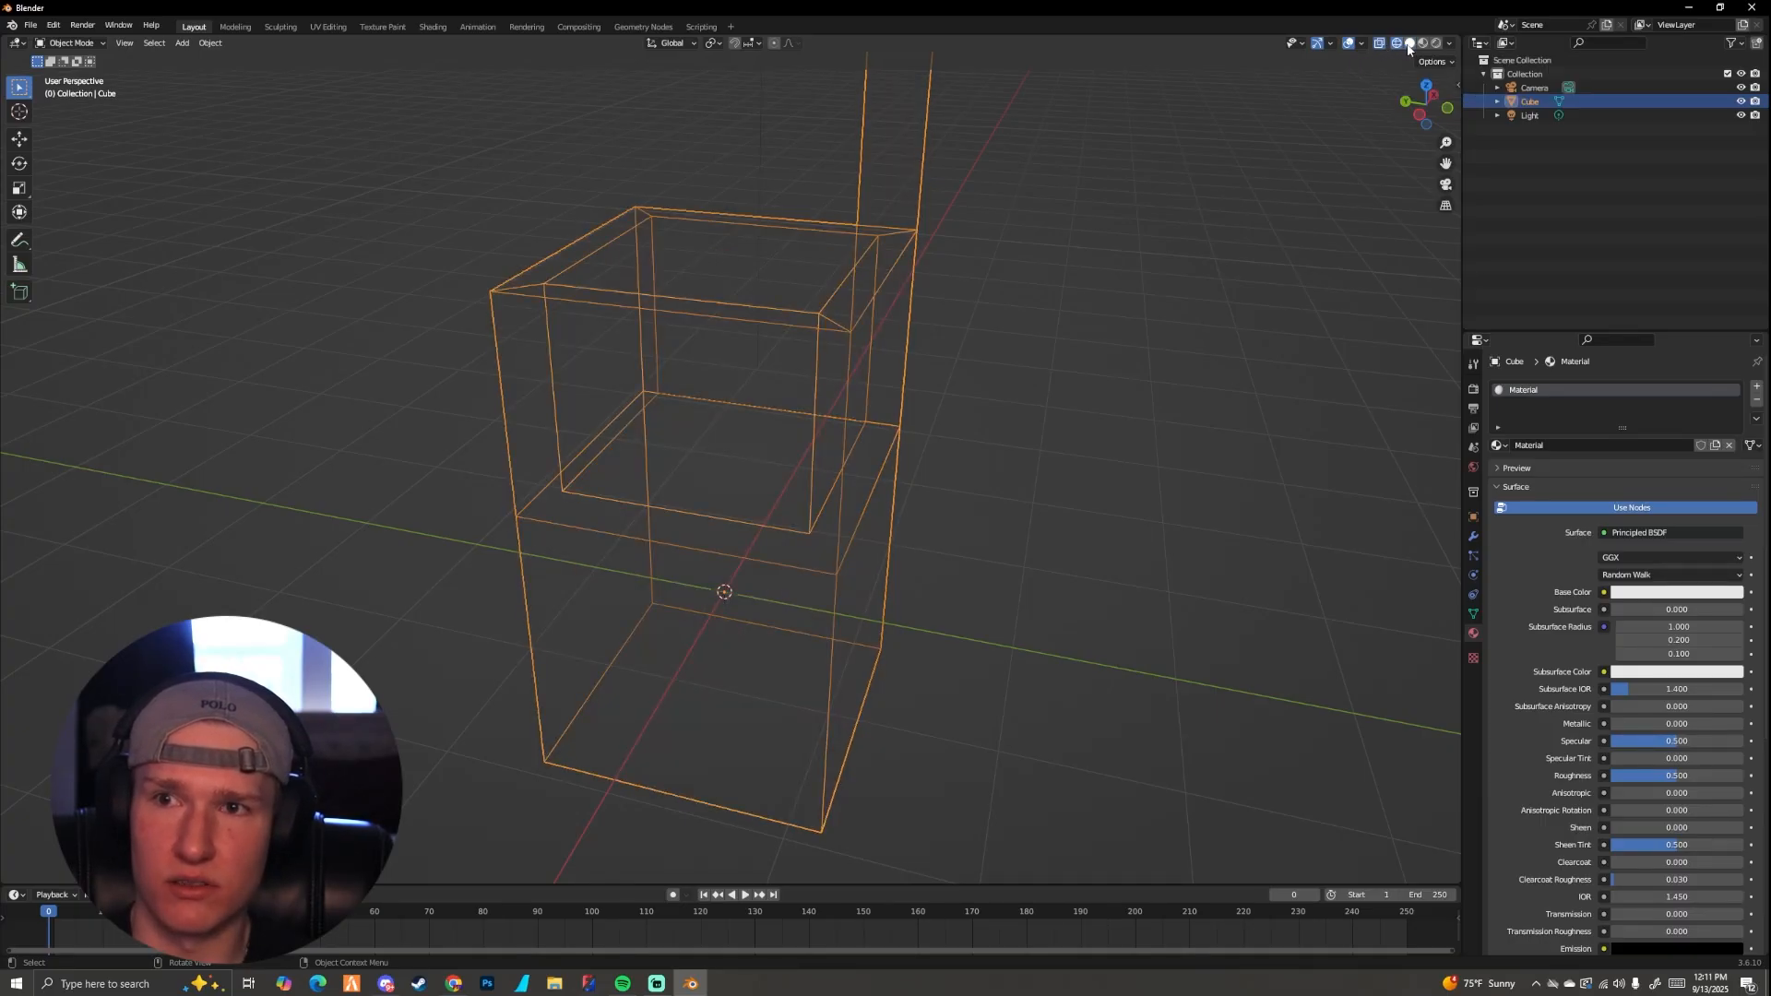
click(1409, 43)
mouse_move(1288, 111)
middle_down()
mouse_move(988, 293)
mouse_move(1017, 352)
middle_up()
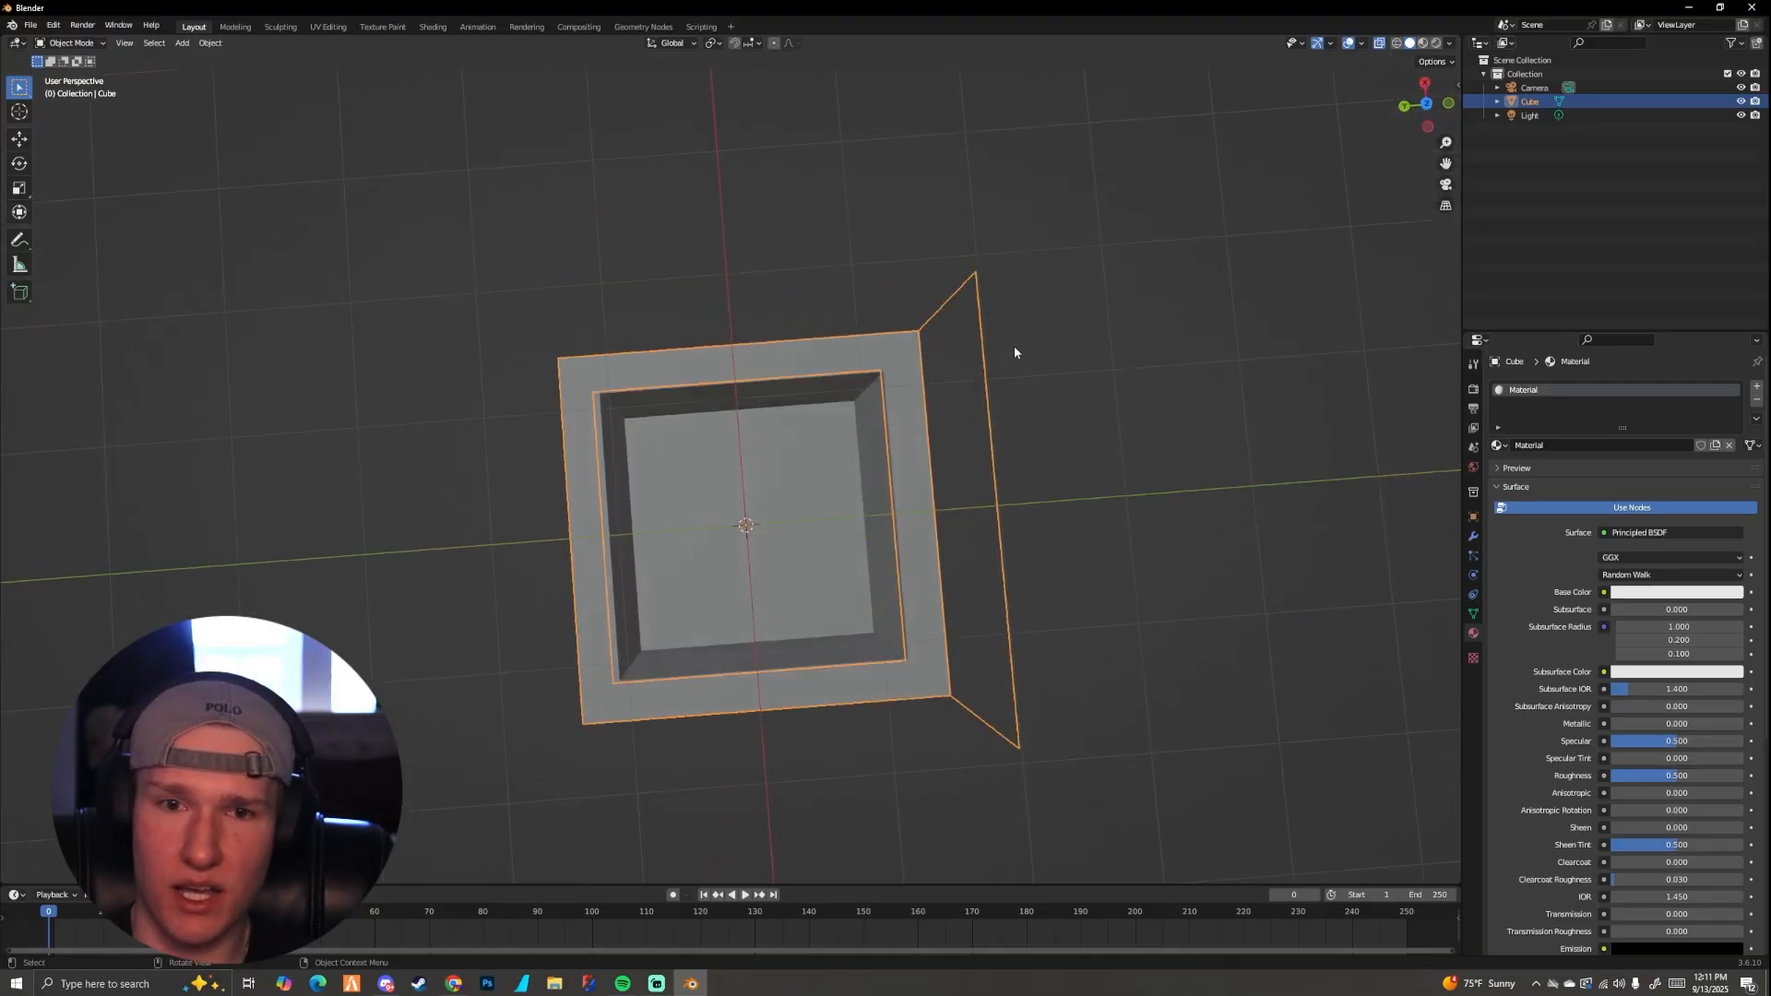
scroll(1018, 342, up, 5)
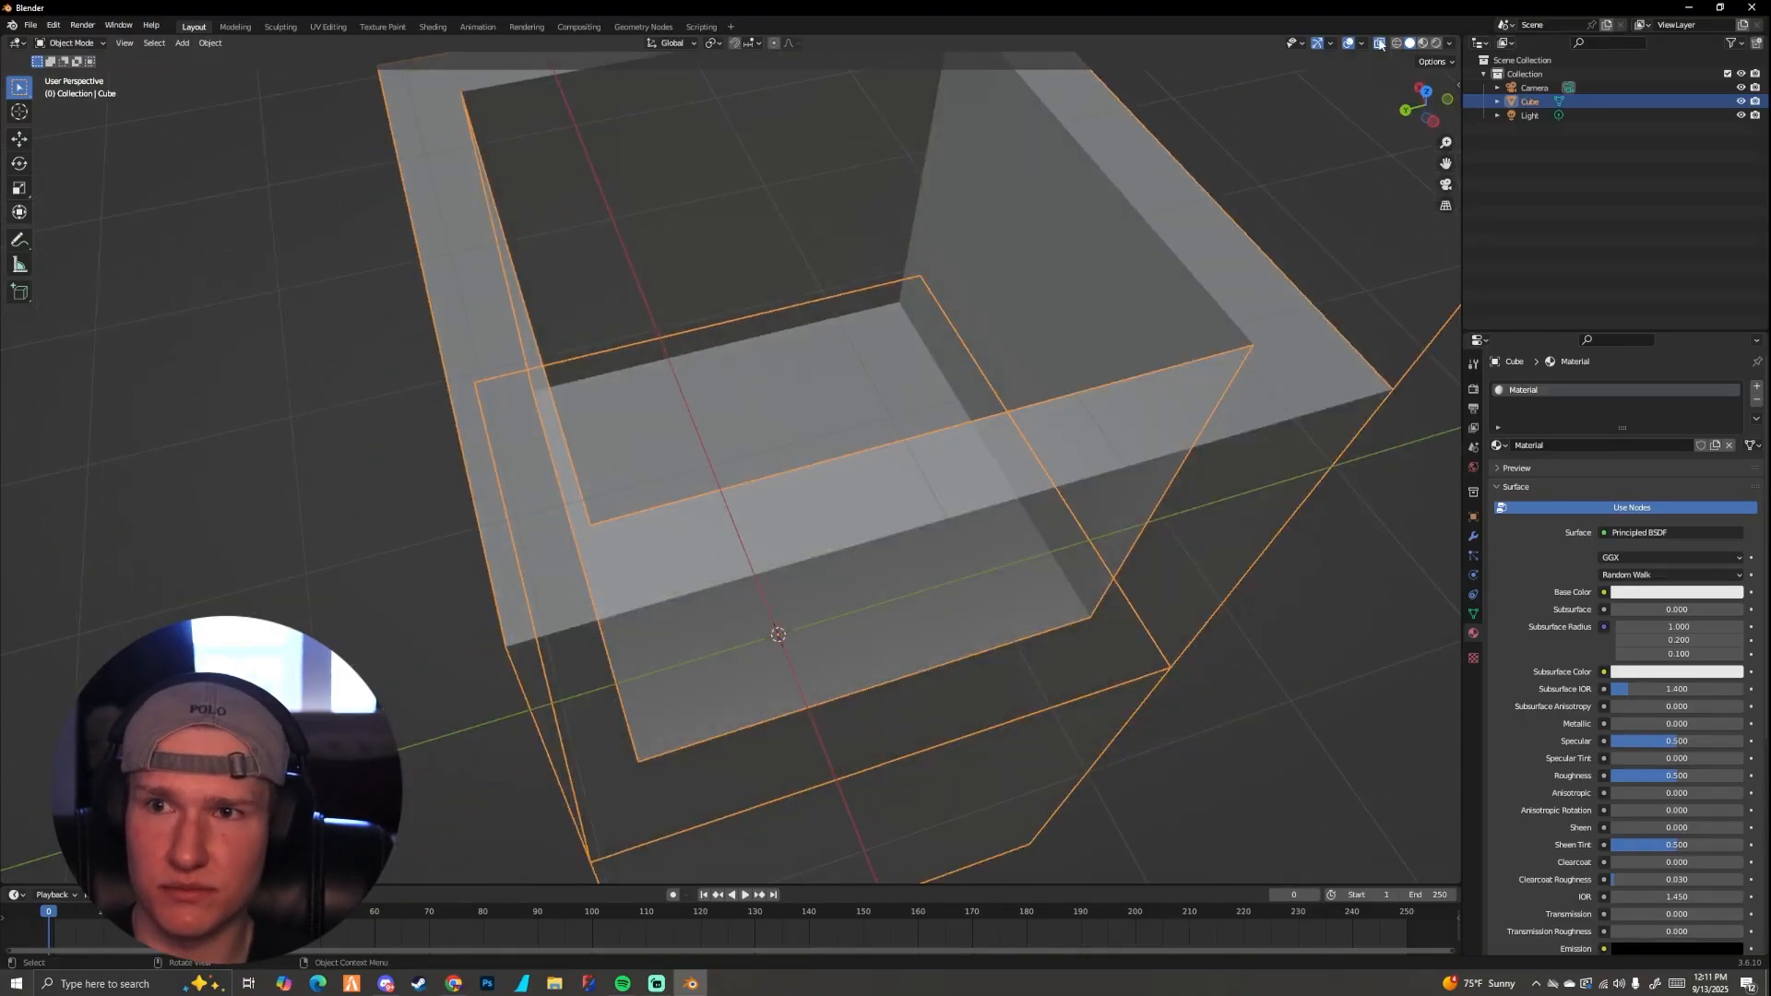
scroll(1027, 240, down, 5)
mouse_move(1028, 240)
middle_down()
mouse_move(989, 297)
mouse_move(1013, 184)
mouse_move(1106, 151)
mouse_move(1155, 158)
mouse_move(1071, 308)
mouse_move(1040, 316)
middle_up()
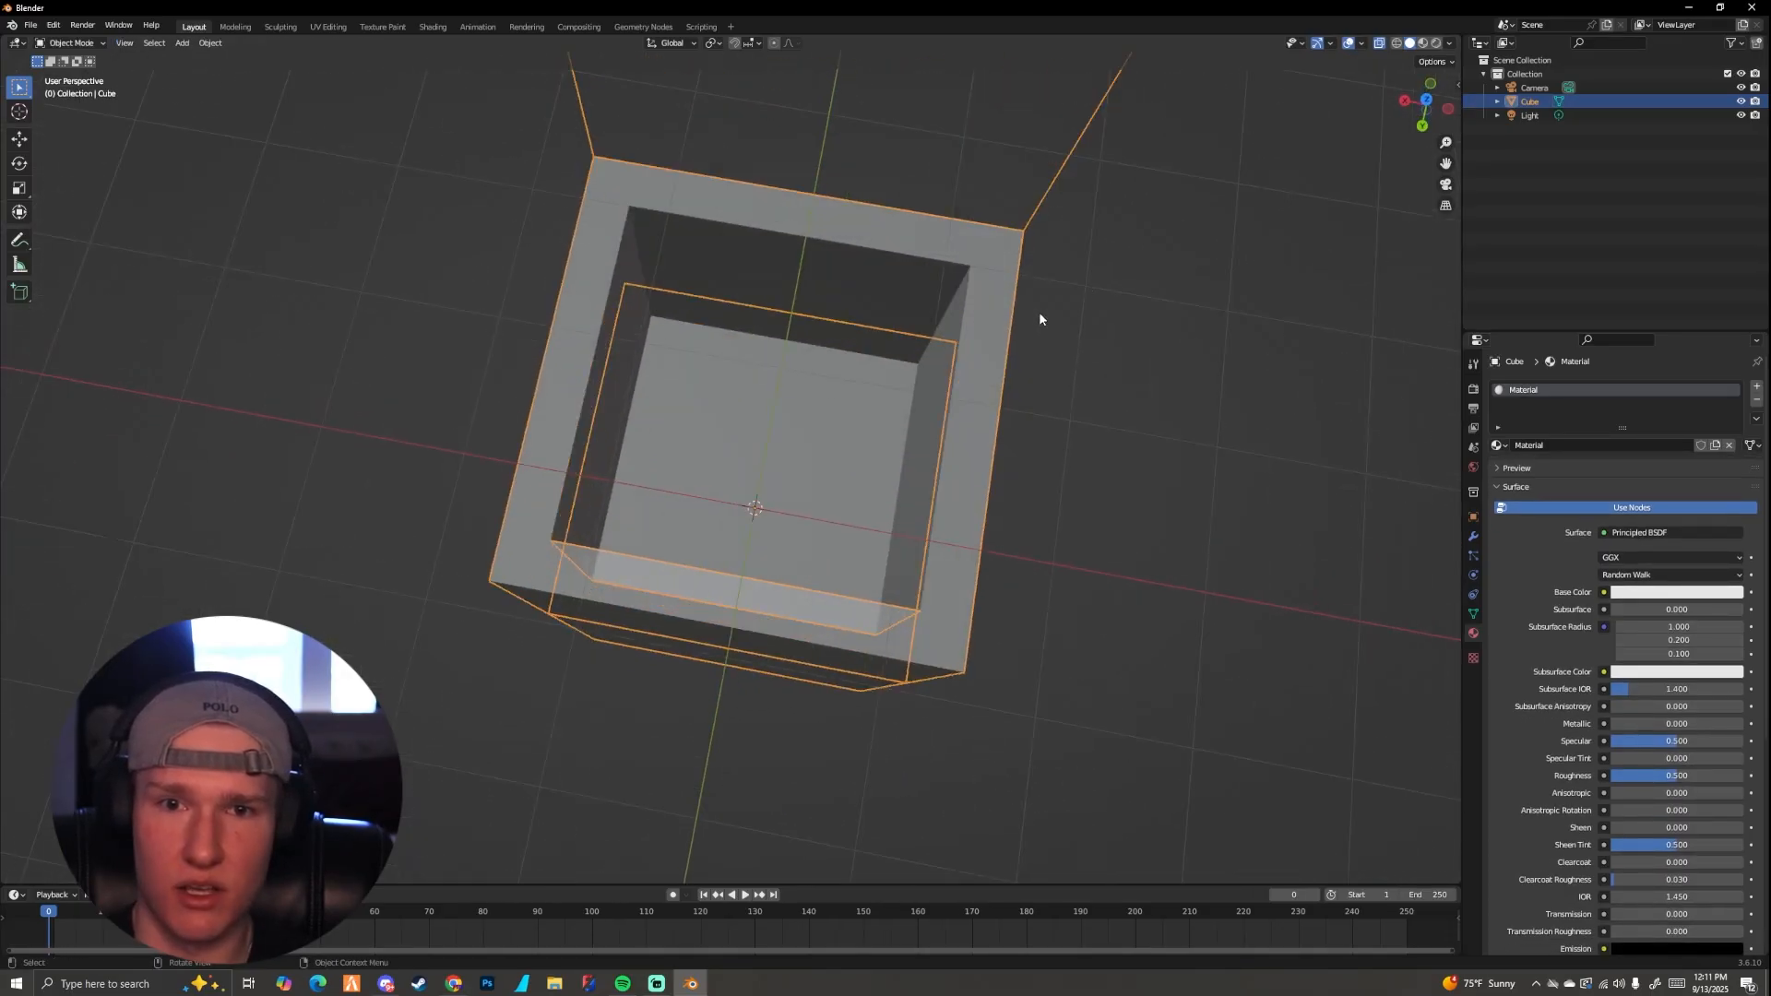
Step: Switch to wireframe shading and compare the box with X-ray on and off, leaving X-ray off
click(1396, 44)
middle_drag(1162, 249, 818, 445)
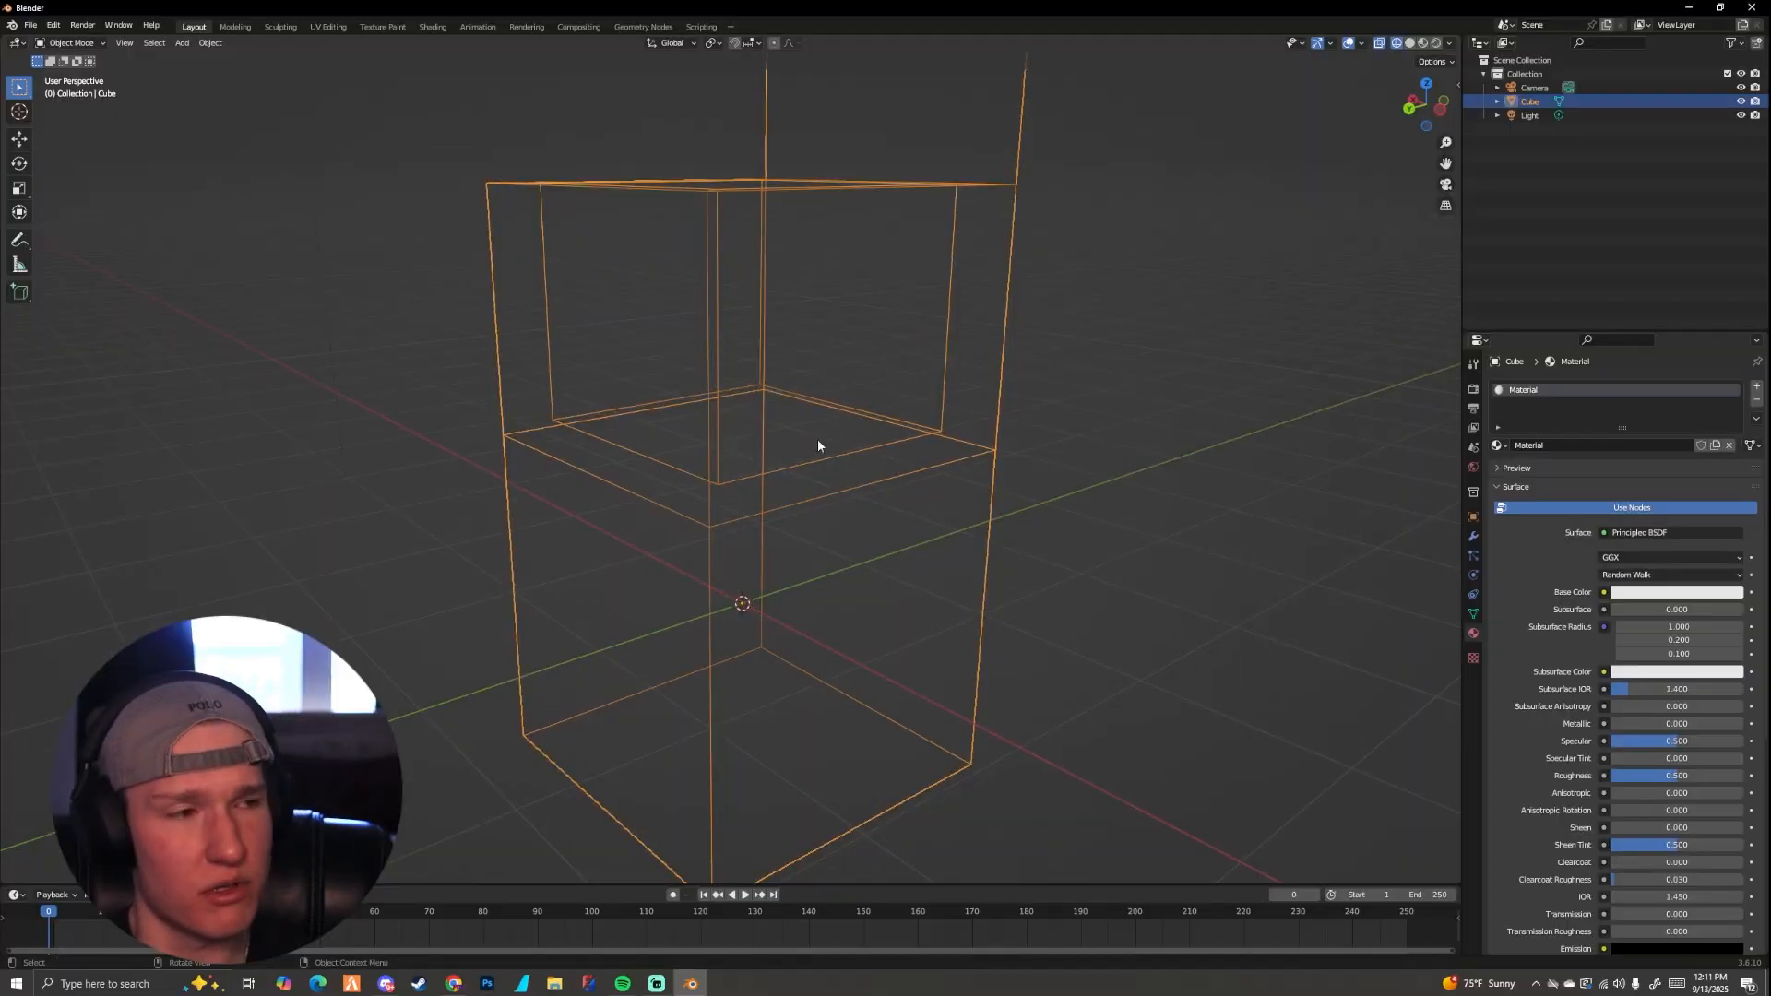
click(1384, 43)
middle_drag(1203, 150, 1038, 337)
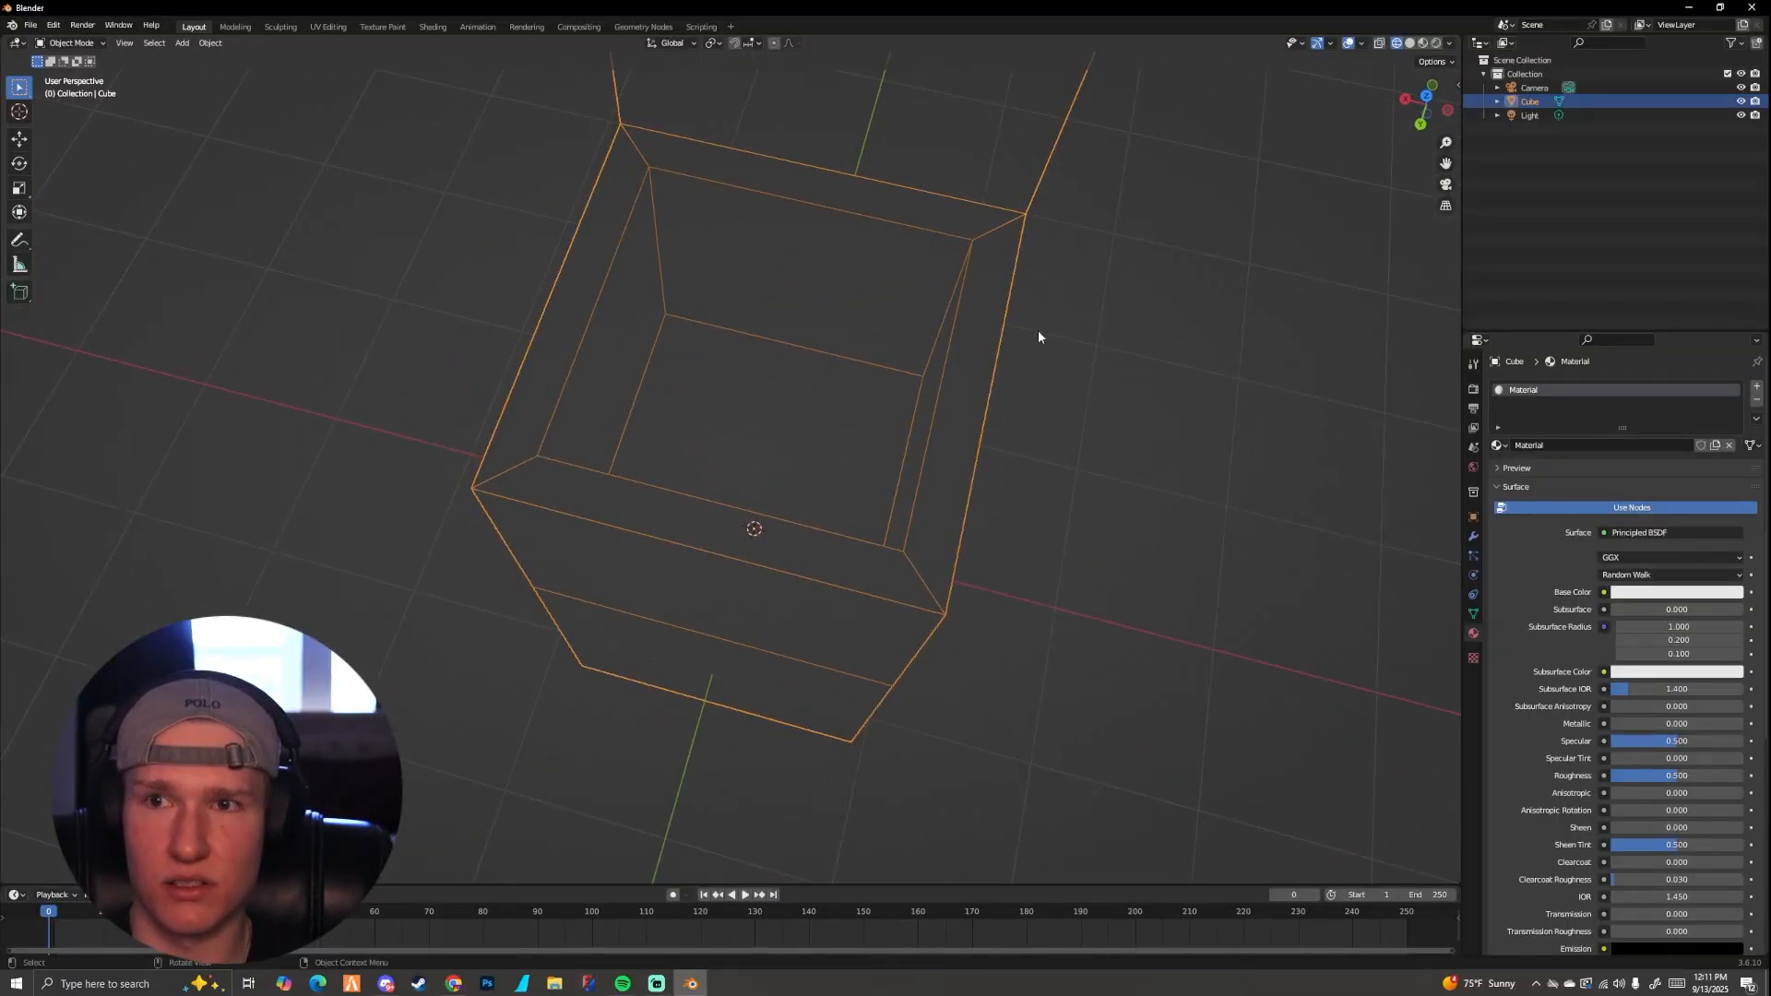
click(1384, 44)
middle_drag(1134, 231, 1352, 77)
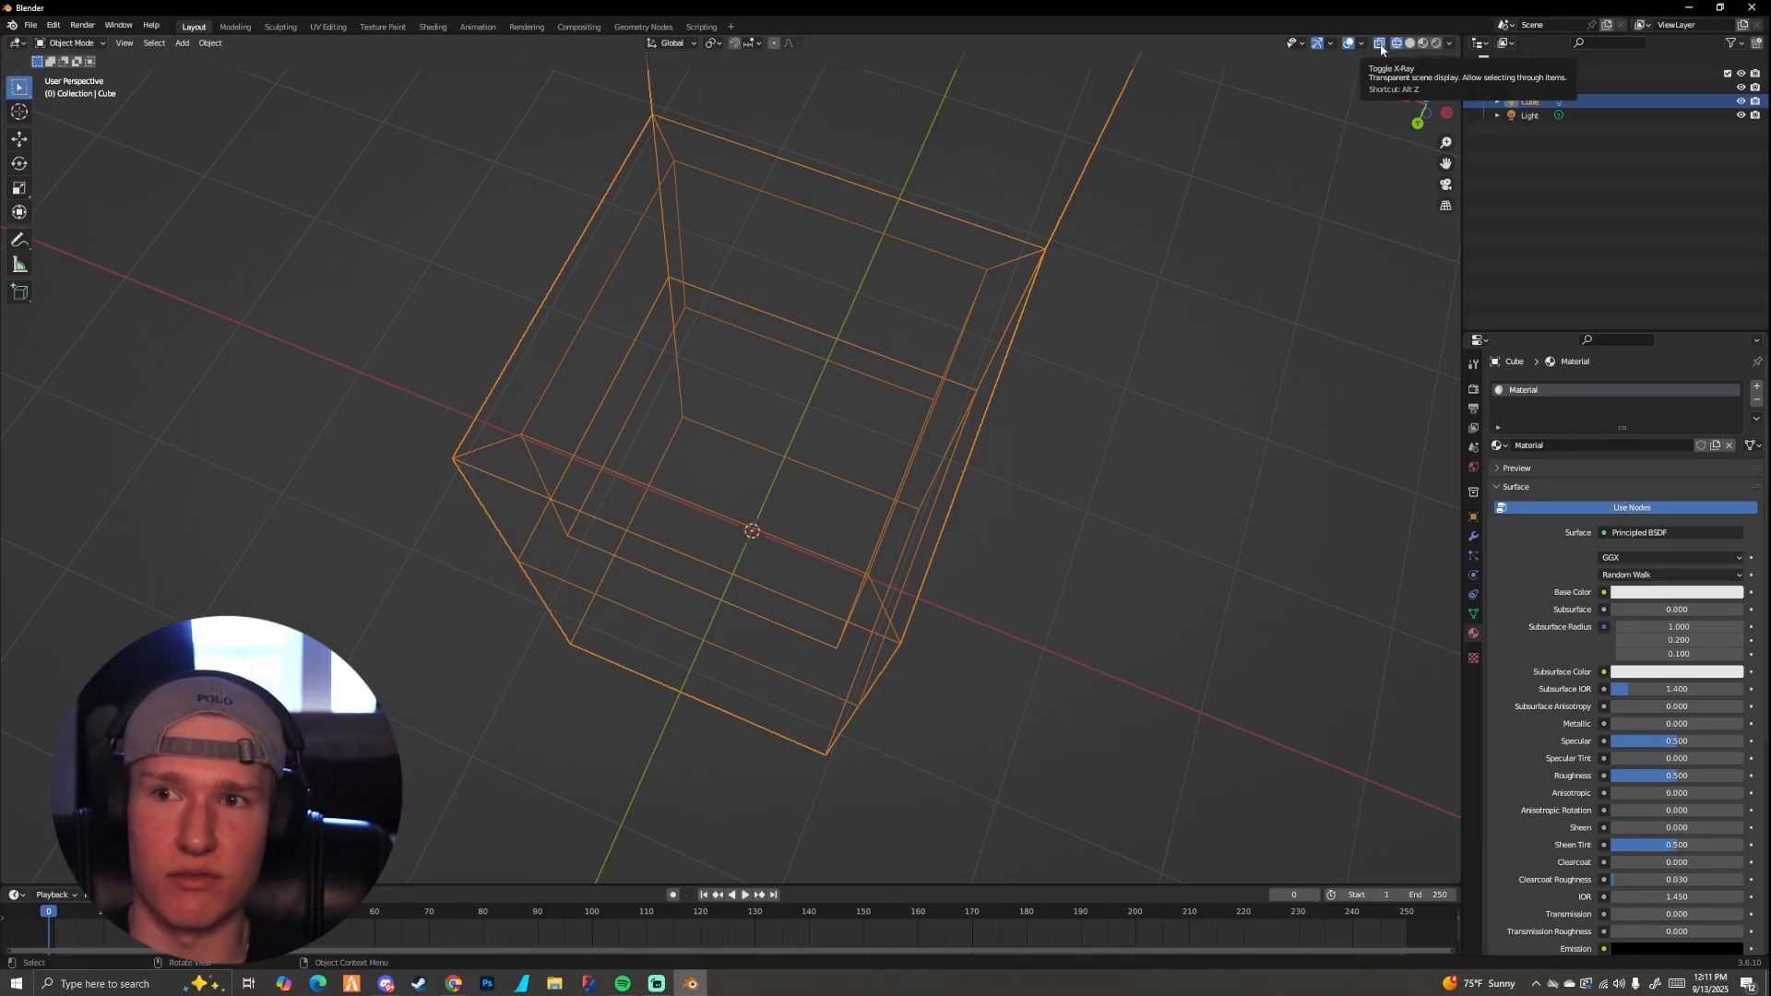
click(1381, 45)
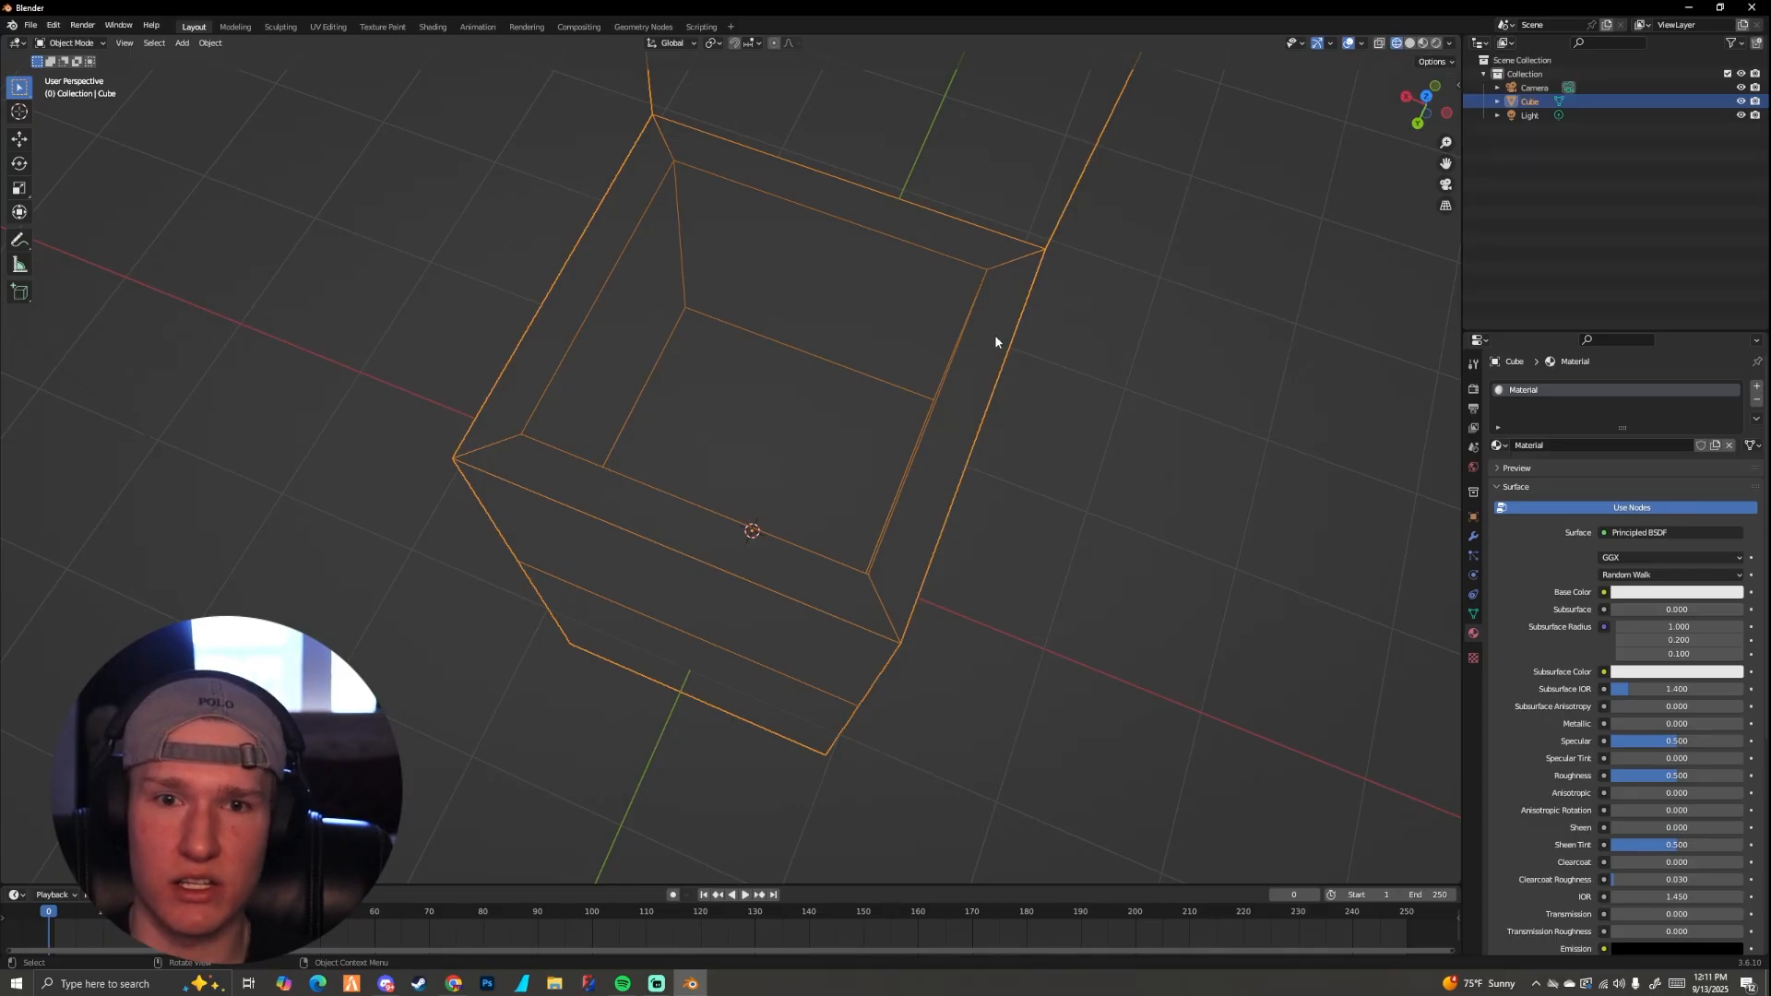
mouse_move(994, 334)
middle_down()
mouse_move(1132, 206)
mouse_move(998, 263)
mouse_move(888, 227)
mouse_move(945, 345)
mouse_move(904, 353)
middle_up()
scroll(888, 229, down, 4)
scroll(948, 341, up, 4)
scroll(830, 355, up, 2)
middle_drag(756, 341, 700, 358)
Step: Enter edit mode on the box and set the viewport to solid shading with X-ray off
key(Tab)
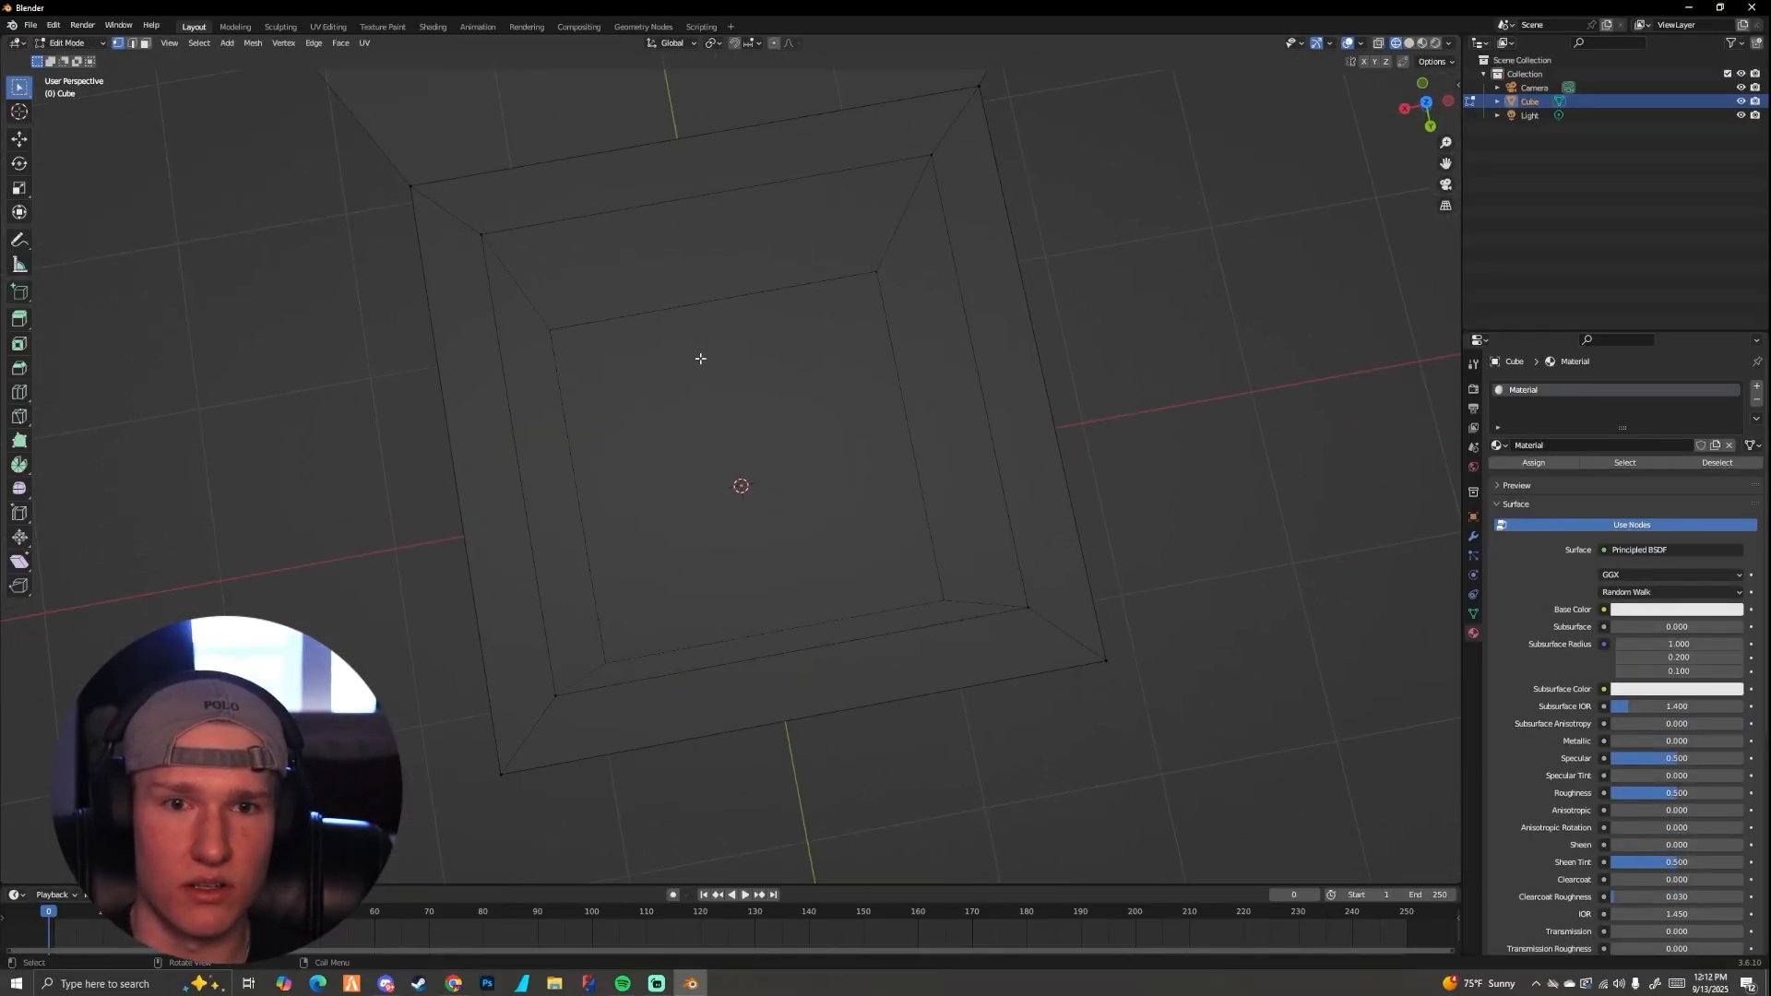
middle_drag(897, 363, 842, 348)
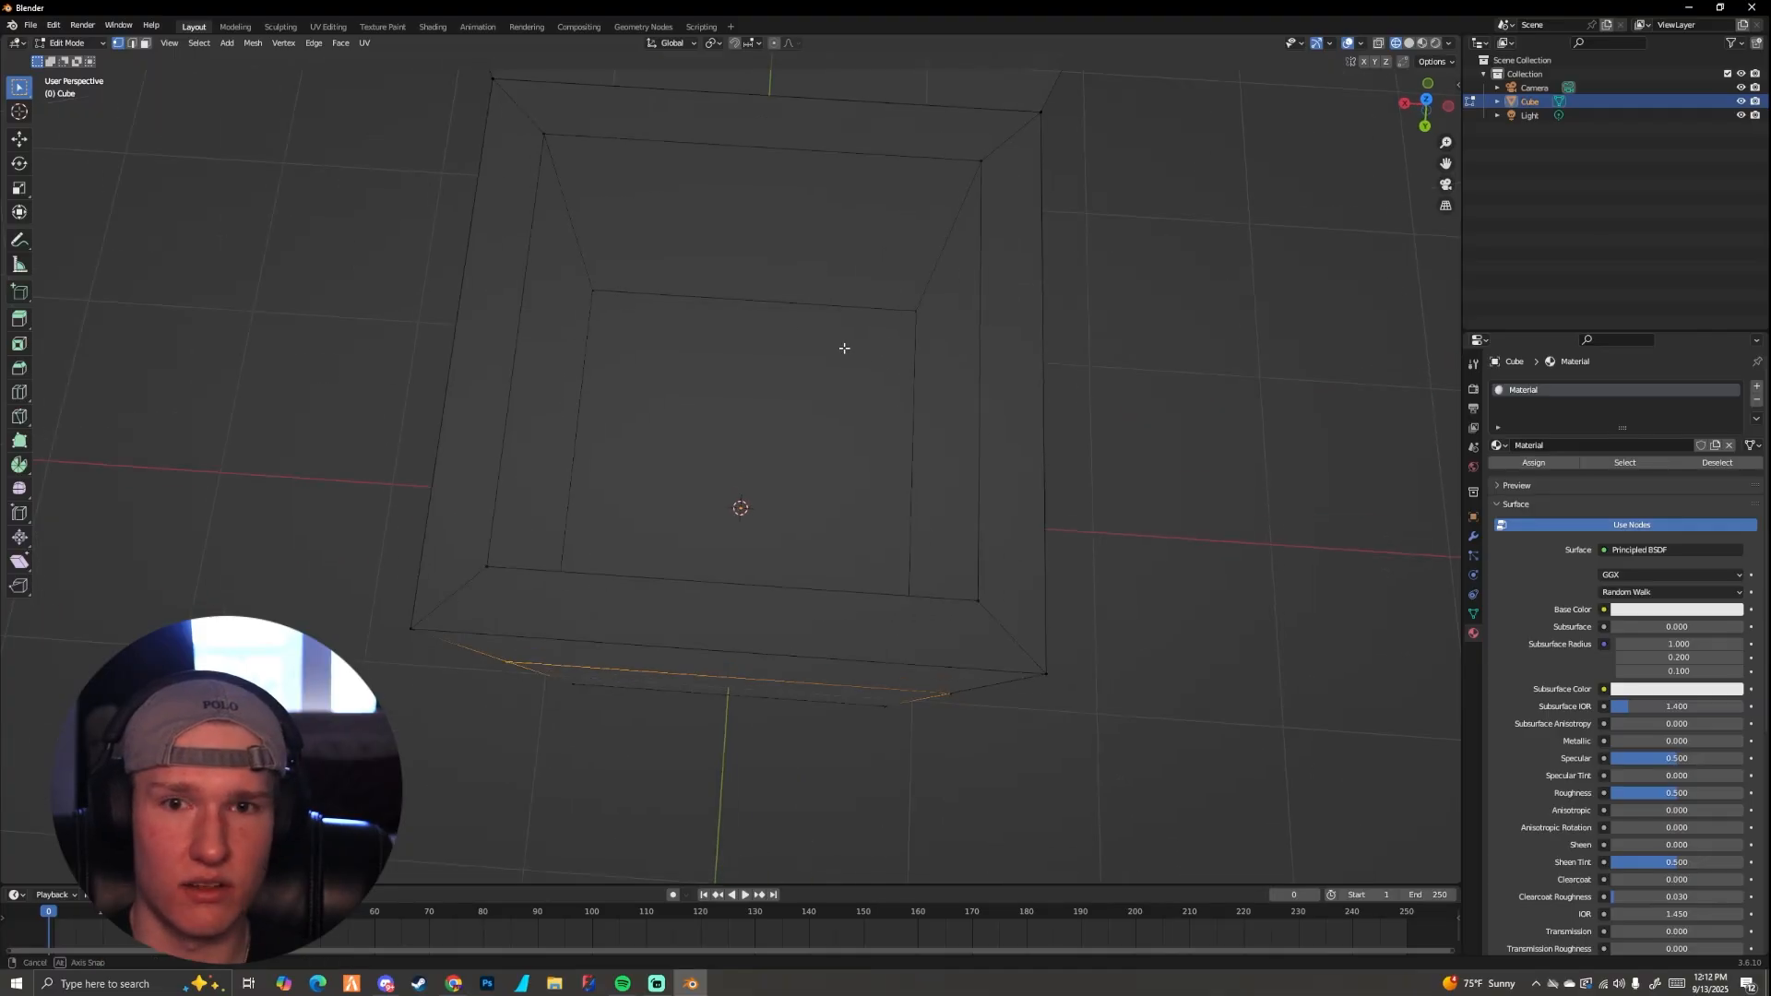
click(1409, 44)
click(1379, 44)
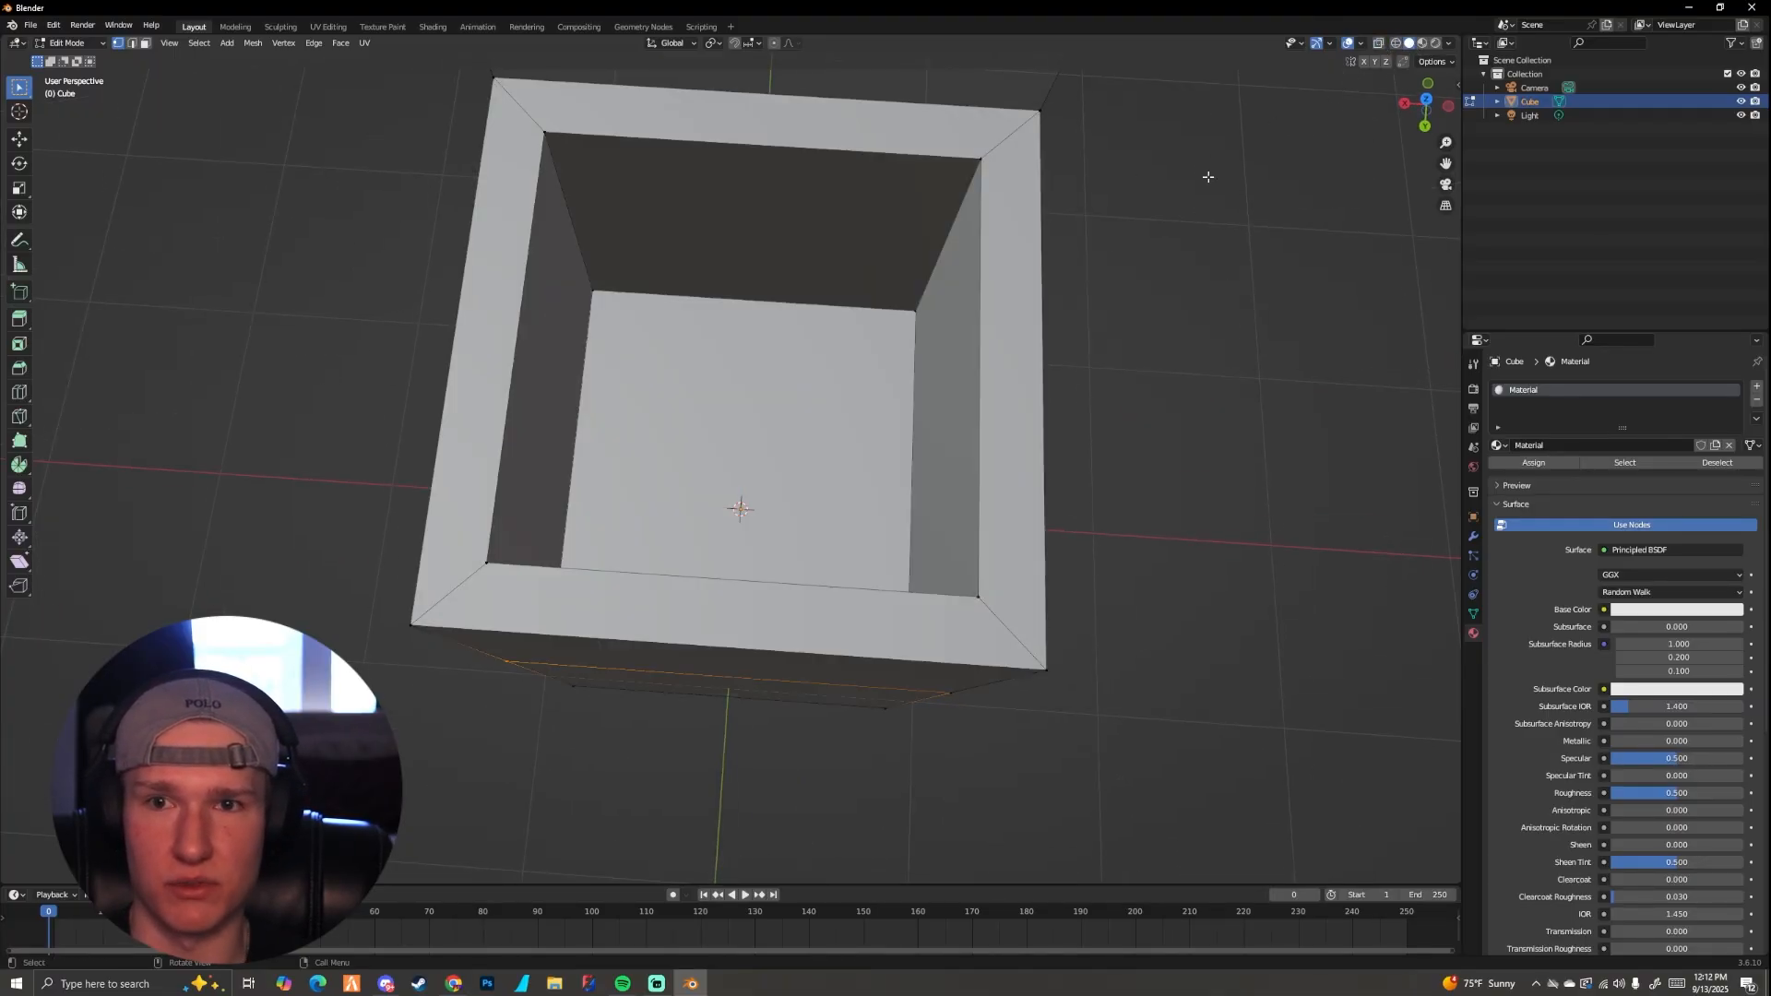
middle_drag(1088, 227, 1078, 270)
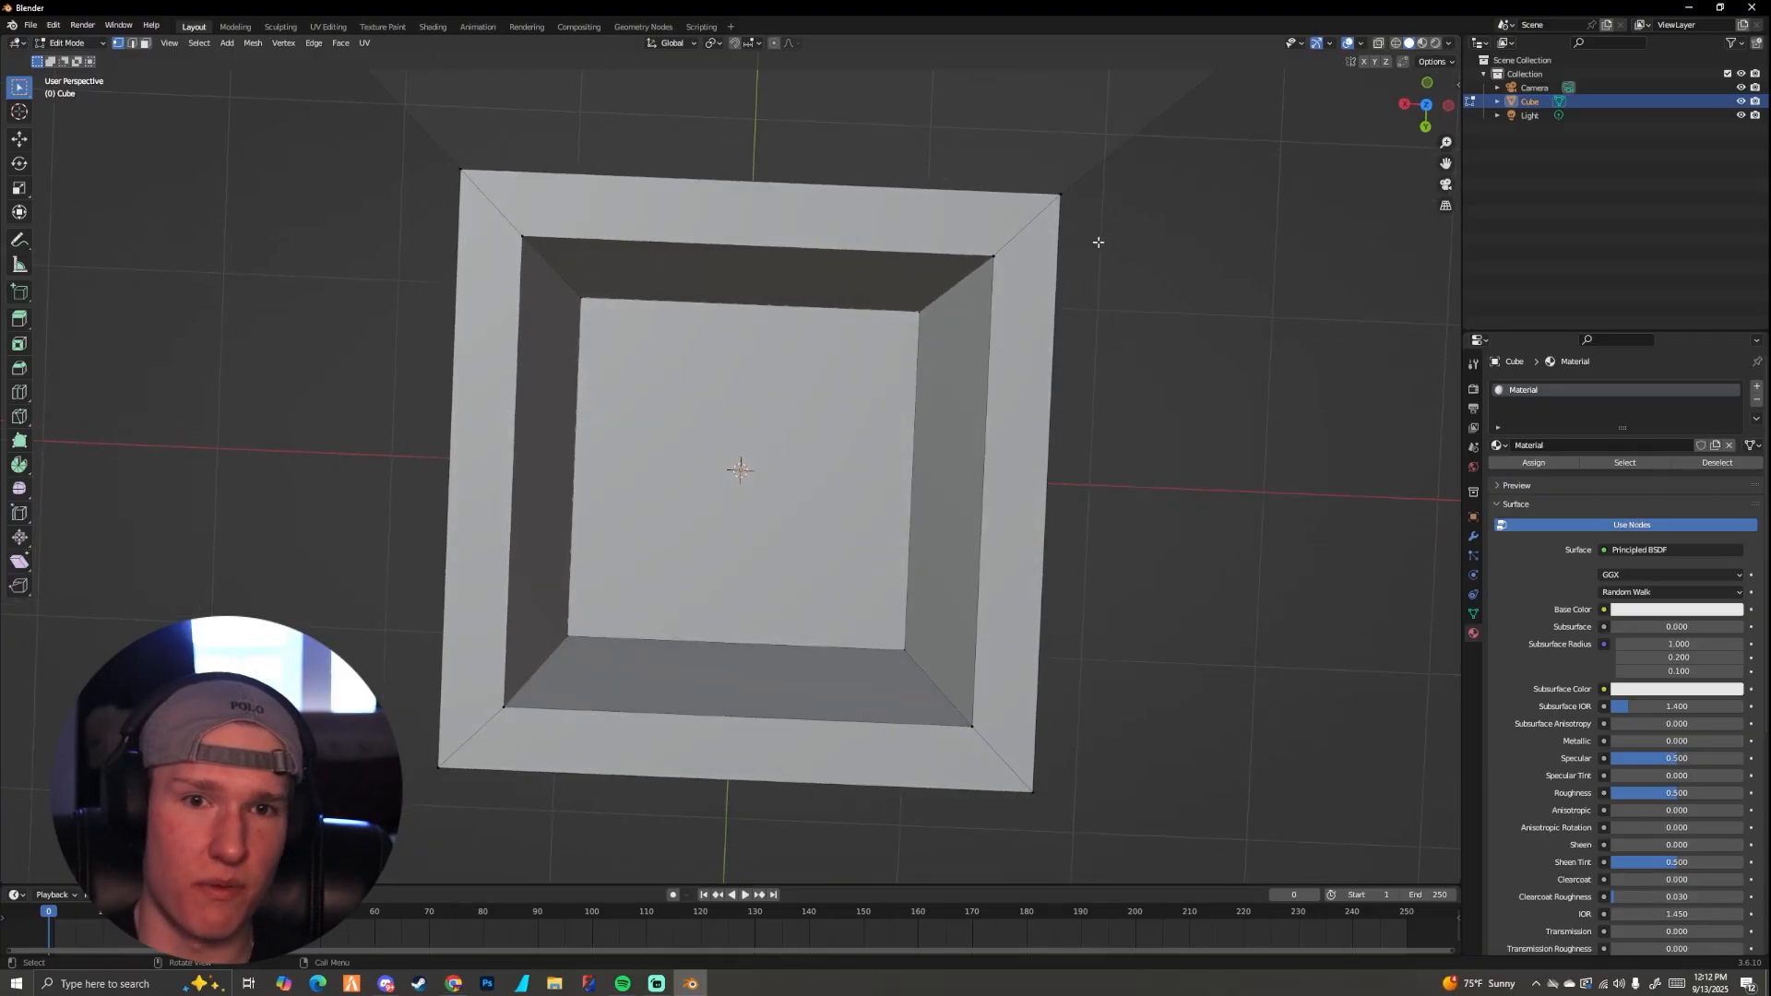
scroll(1097, 241, down, 4)
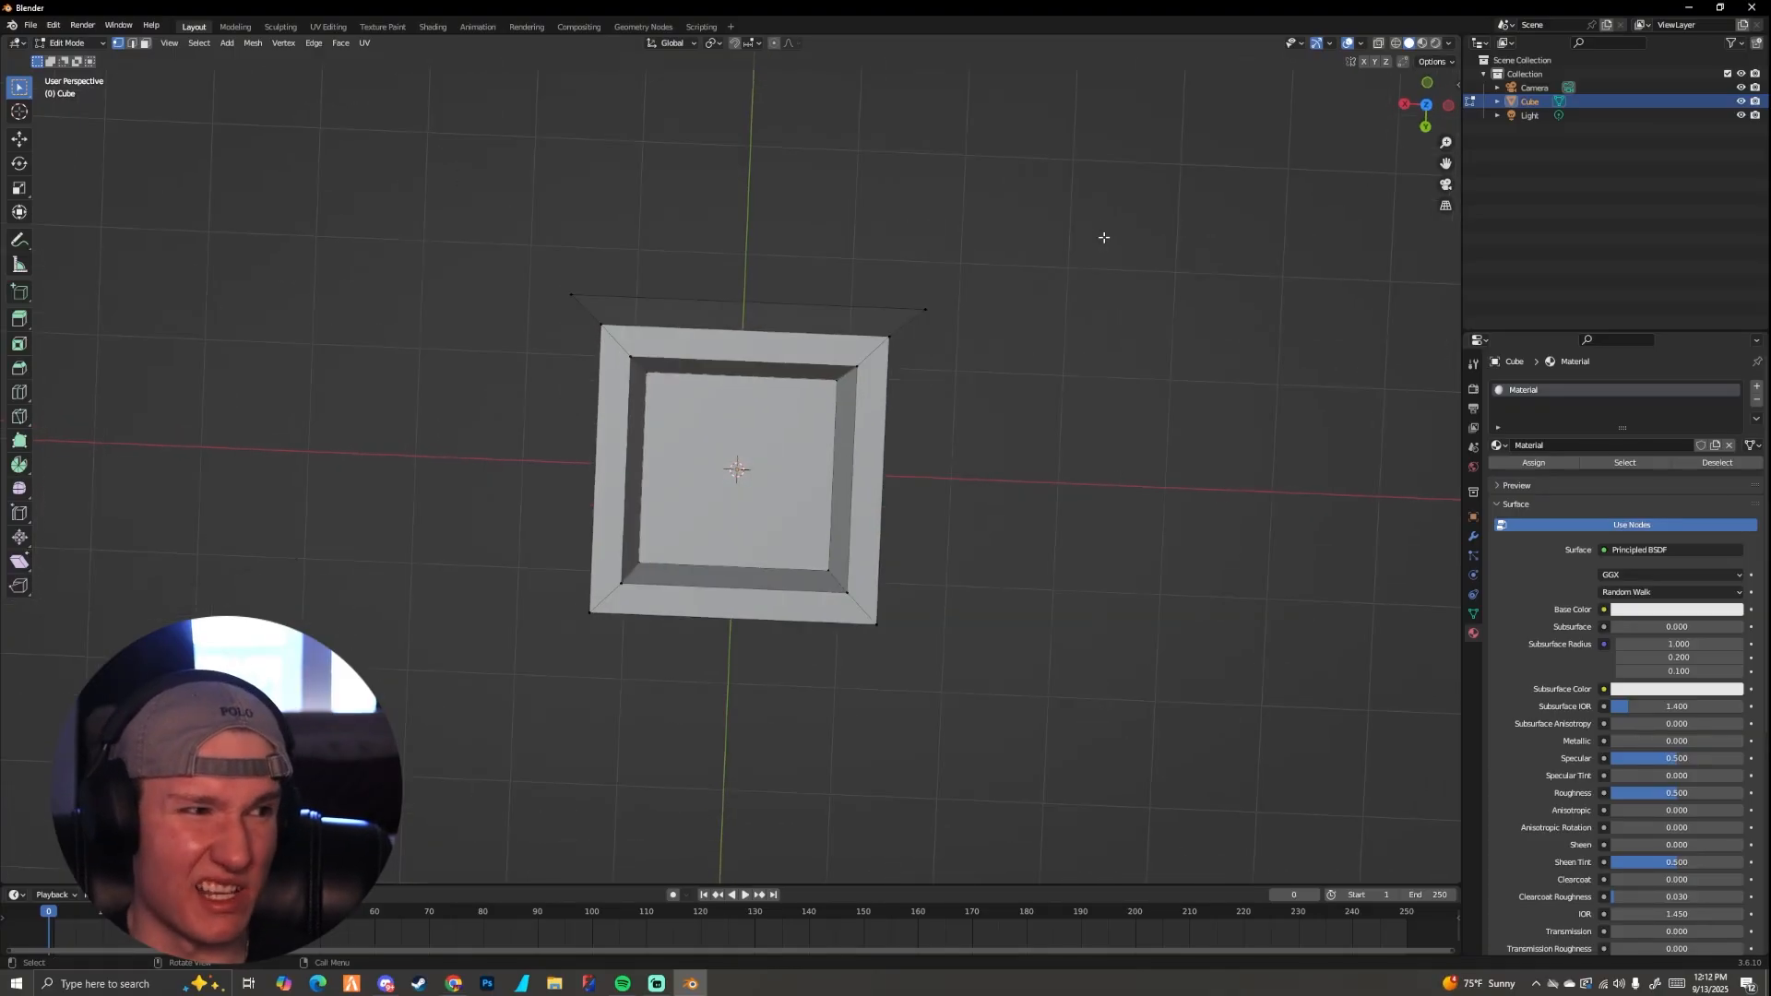
Step: Select the floor face inside the cavity in face mode and move it up along Z until it is nearly level with the rim
click(146, 43)
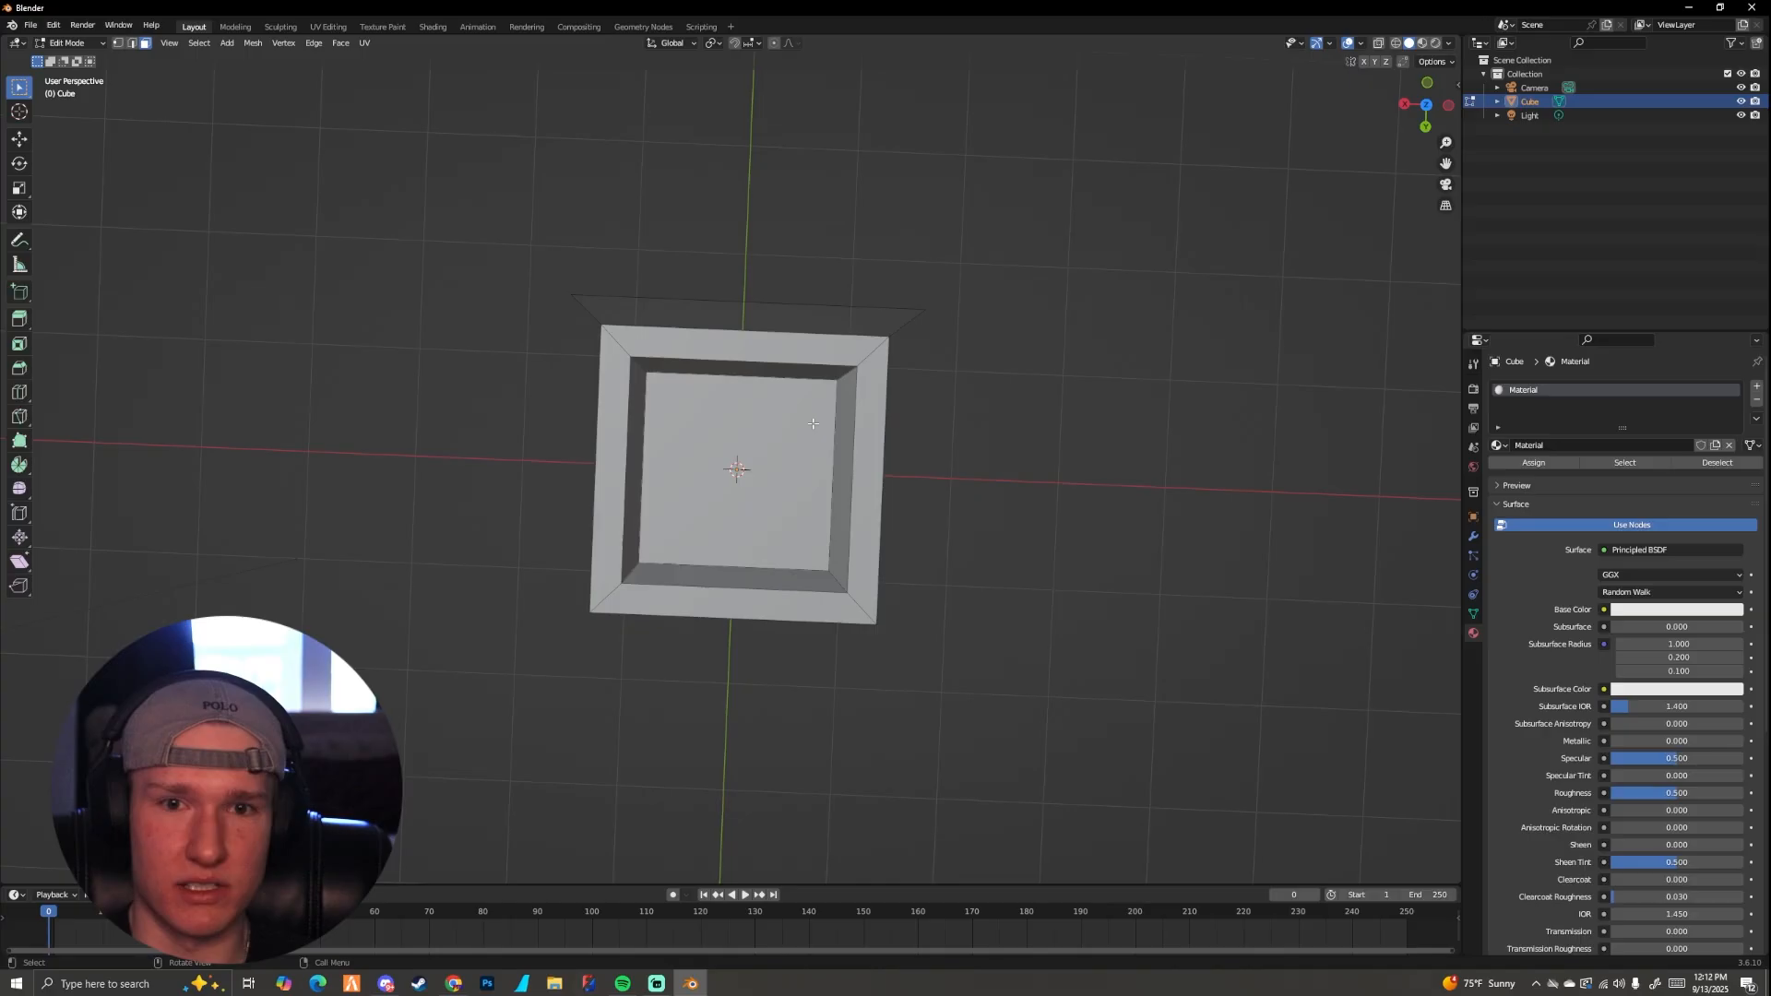
click(758, 479)
middle_drag(758, 483, 684, 422)
scroll(695, 466, up, 2)
key(g)
key(z)
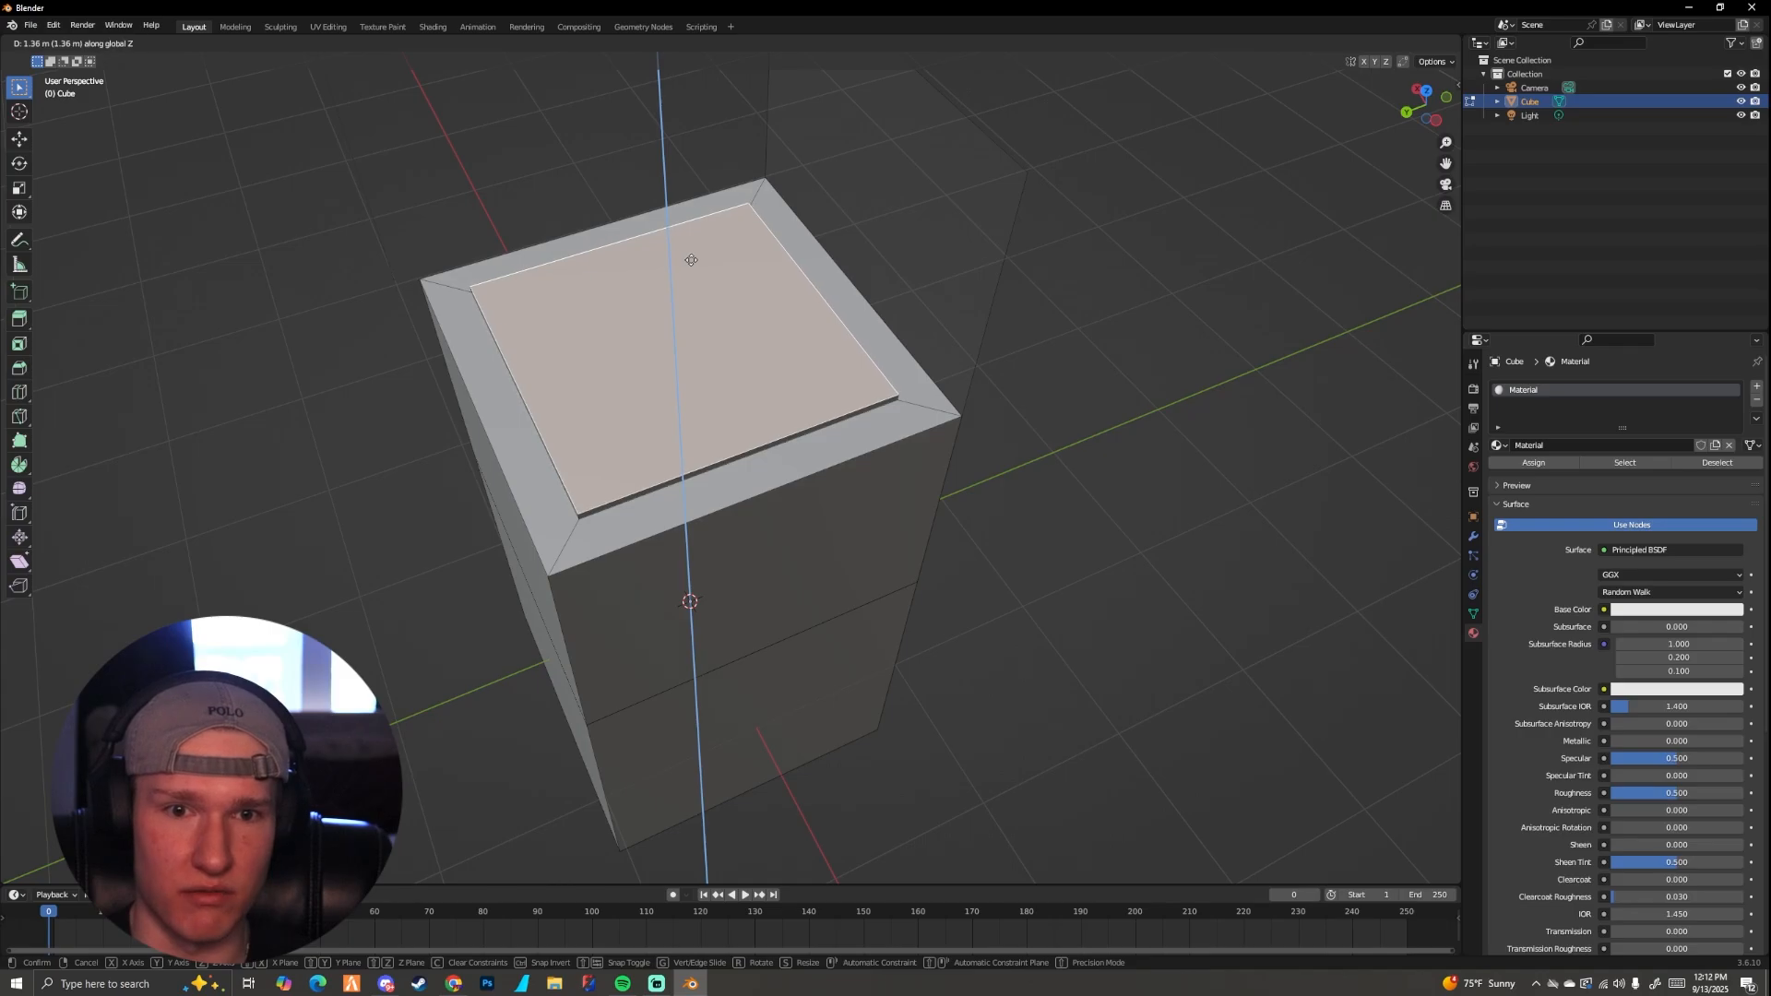
click(705, 268)
Step: Return to object mode and view the box from directly above in solid shading
key(Tab)
middle_drag(706, 267, 910, 356)
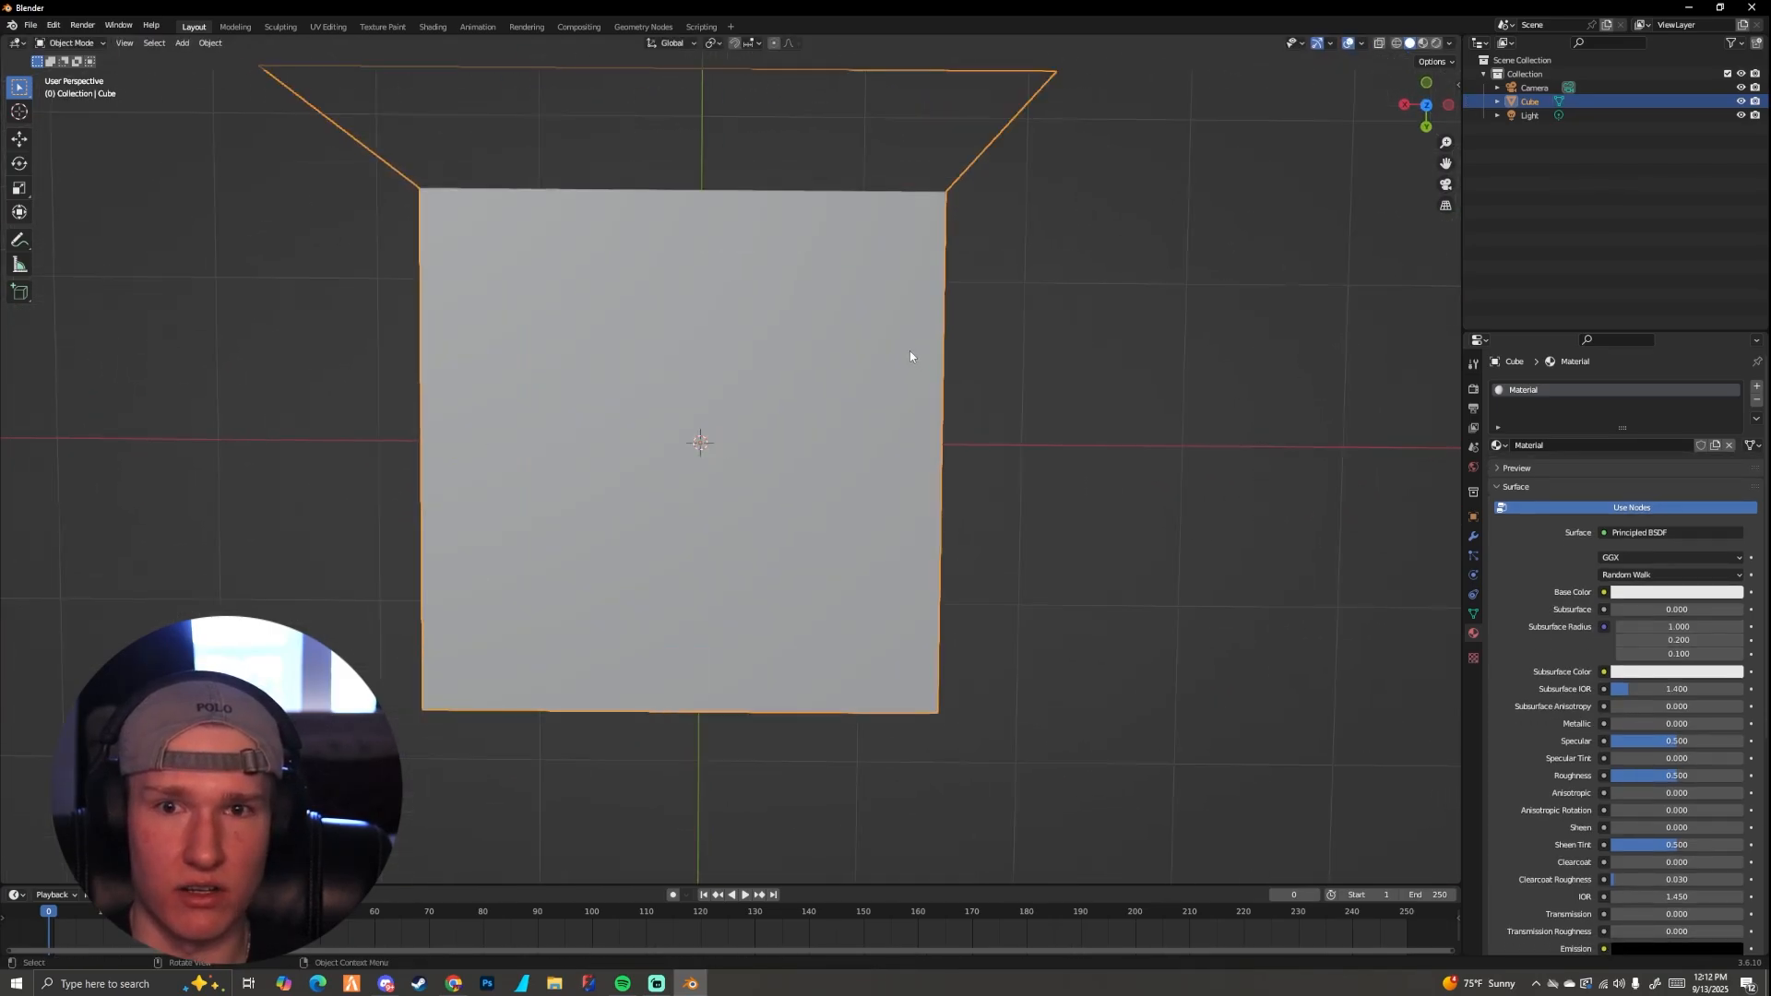
scroll(923, 360, up, 2)
scroll(716, 272, down, 3)
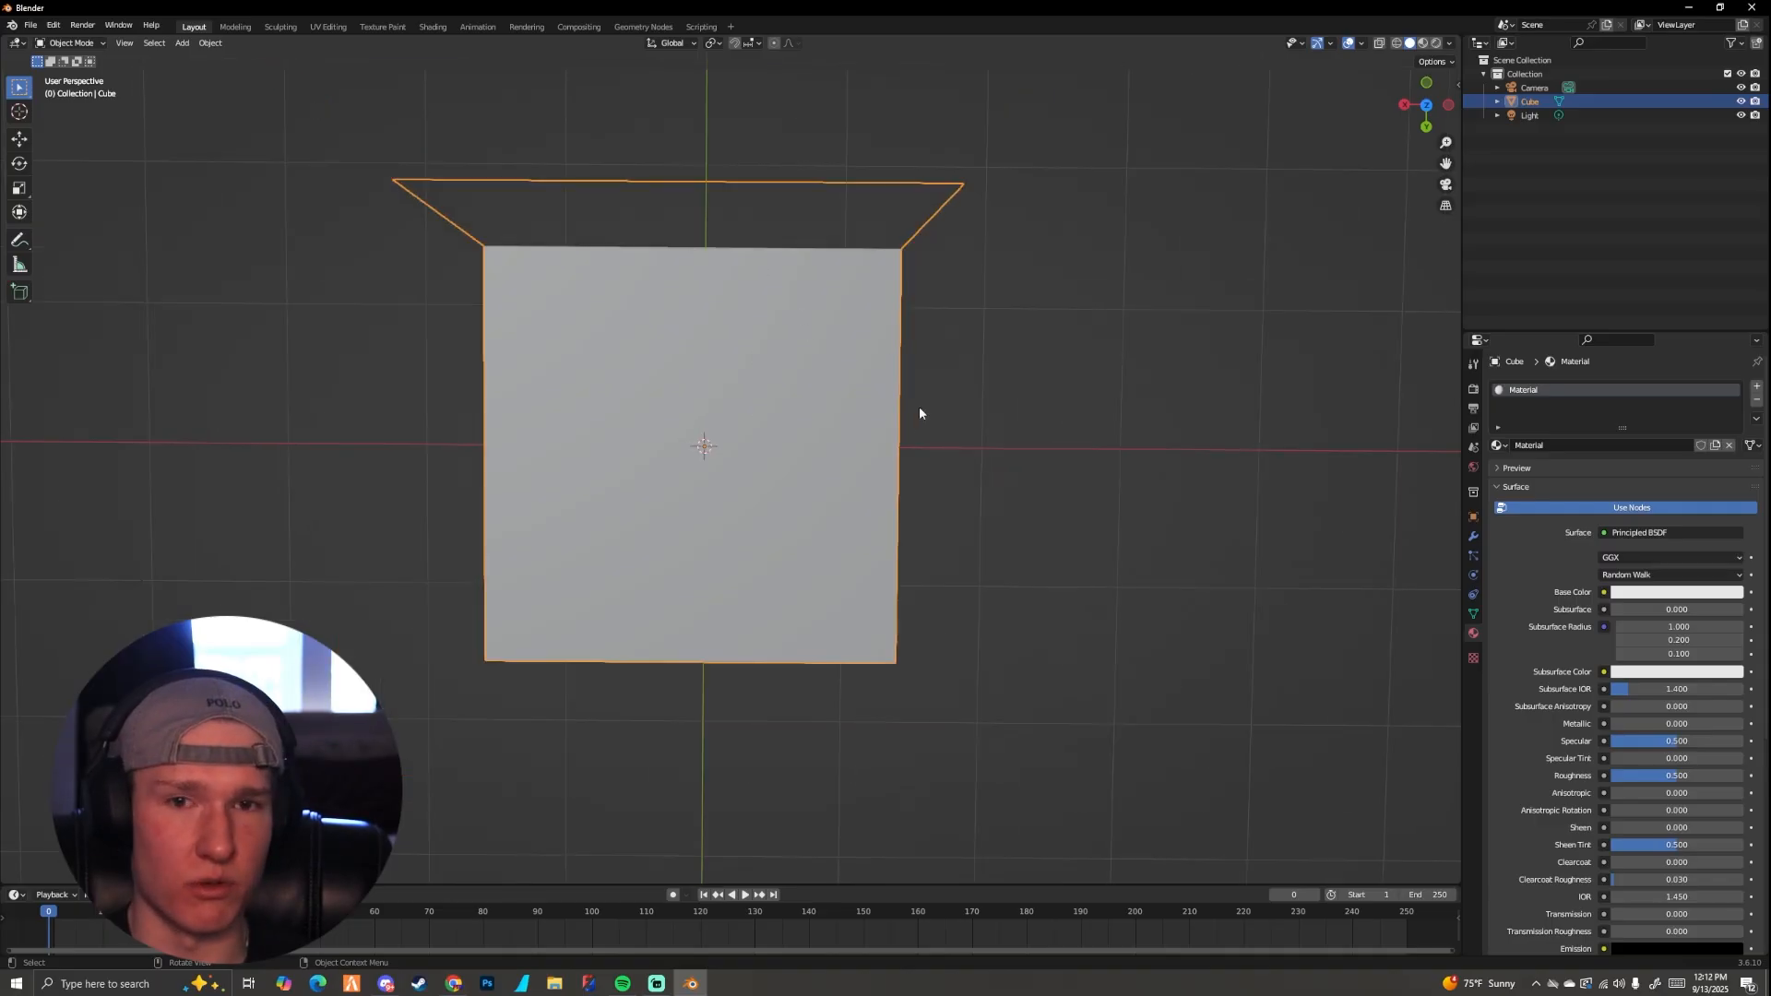
Step: Deselect the cube and compare wireframe with solid shading from the top, then examine the wireframe box at an angle
click(1395, 43)
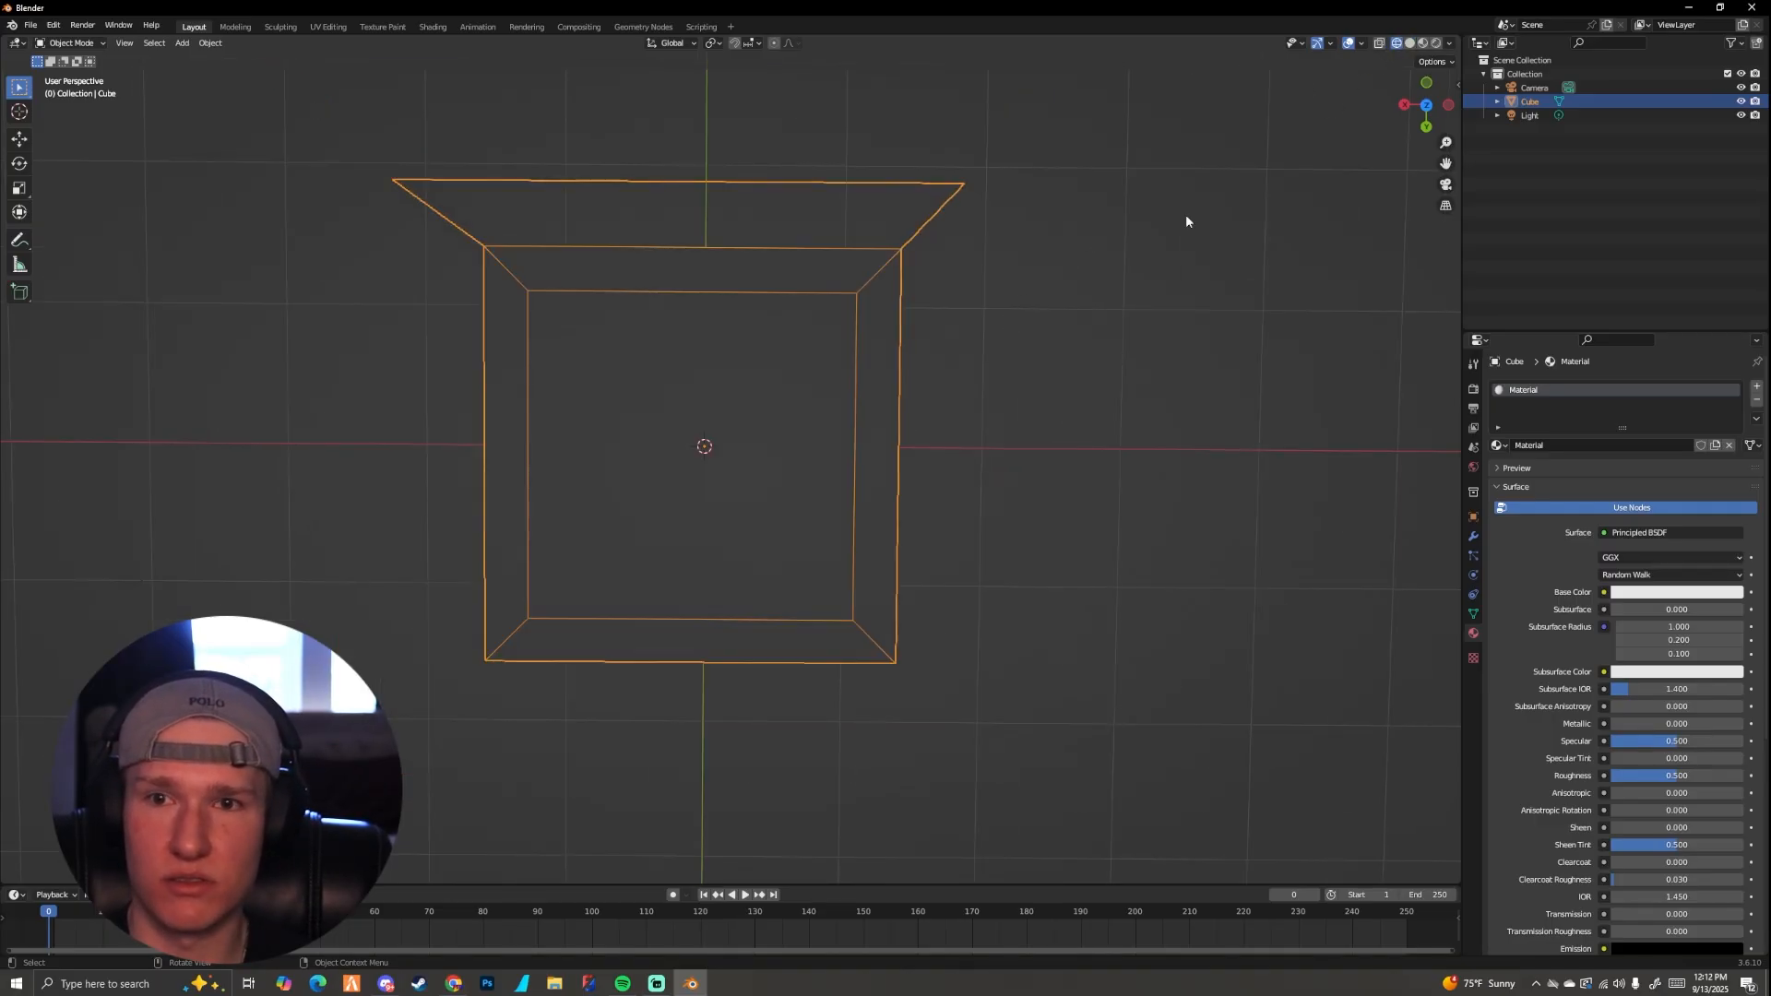
click(1106, 278)
middle_drag(1060, 296, 908, 309)
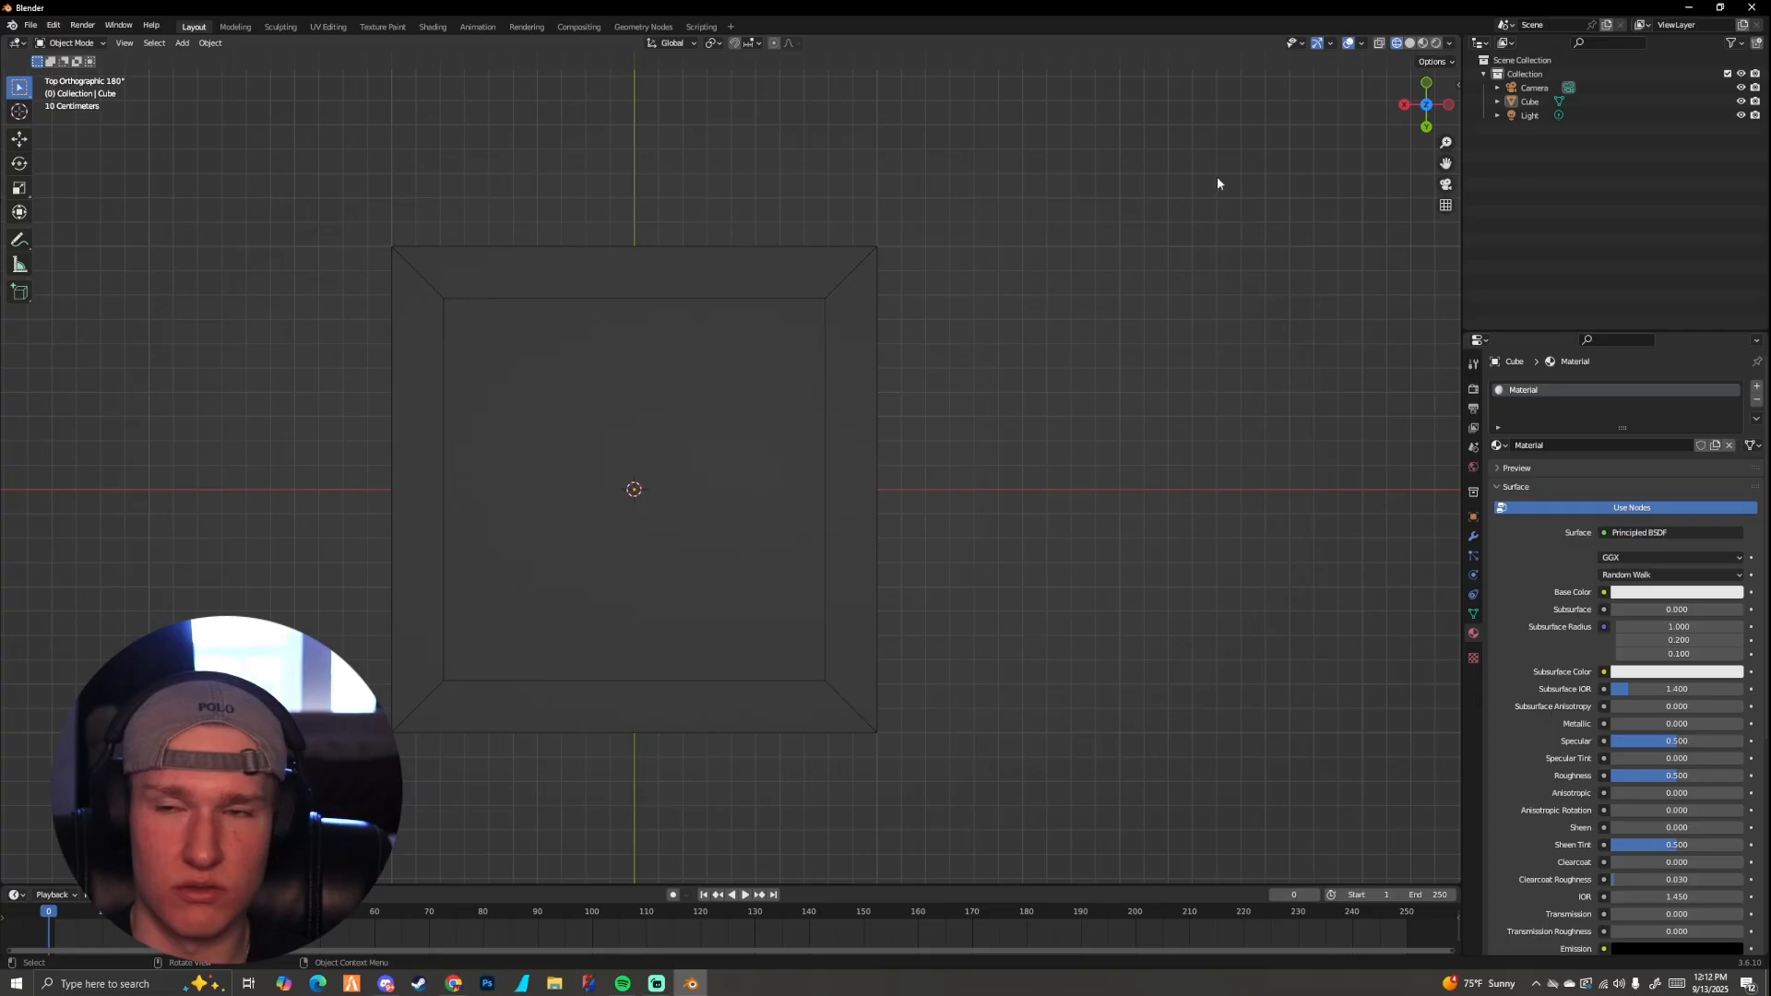
click(1409, 46)
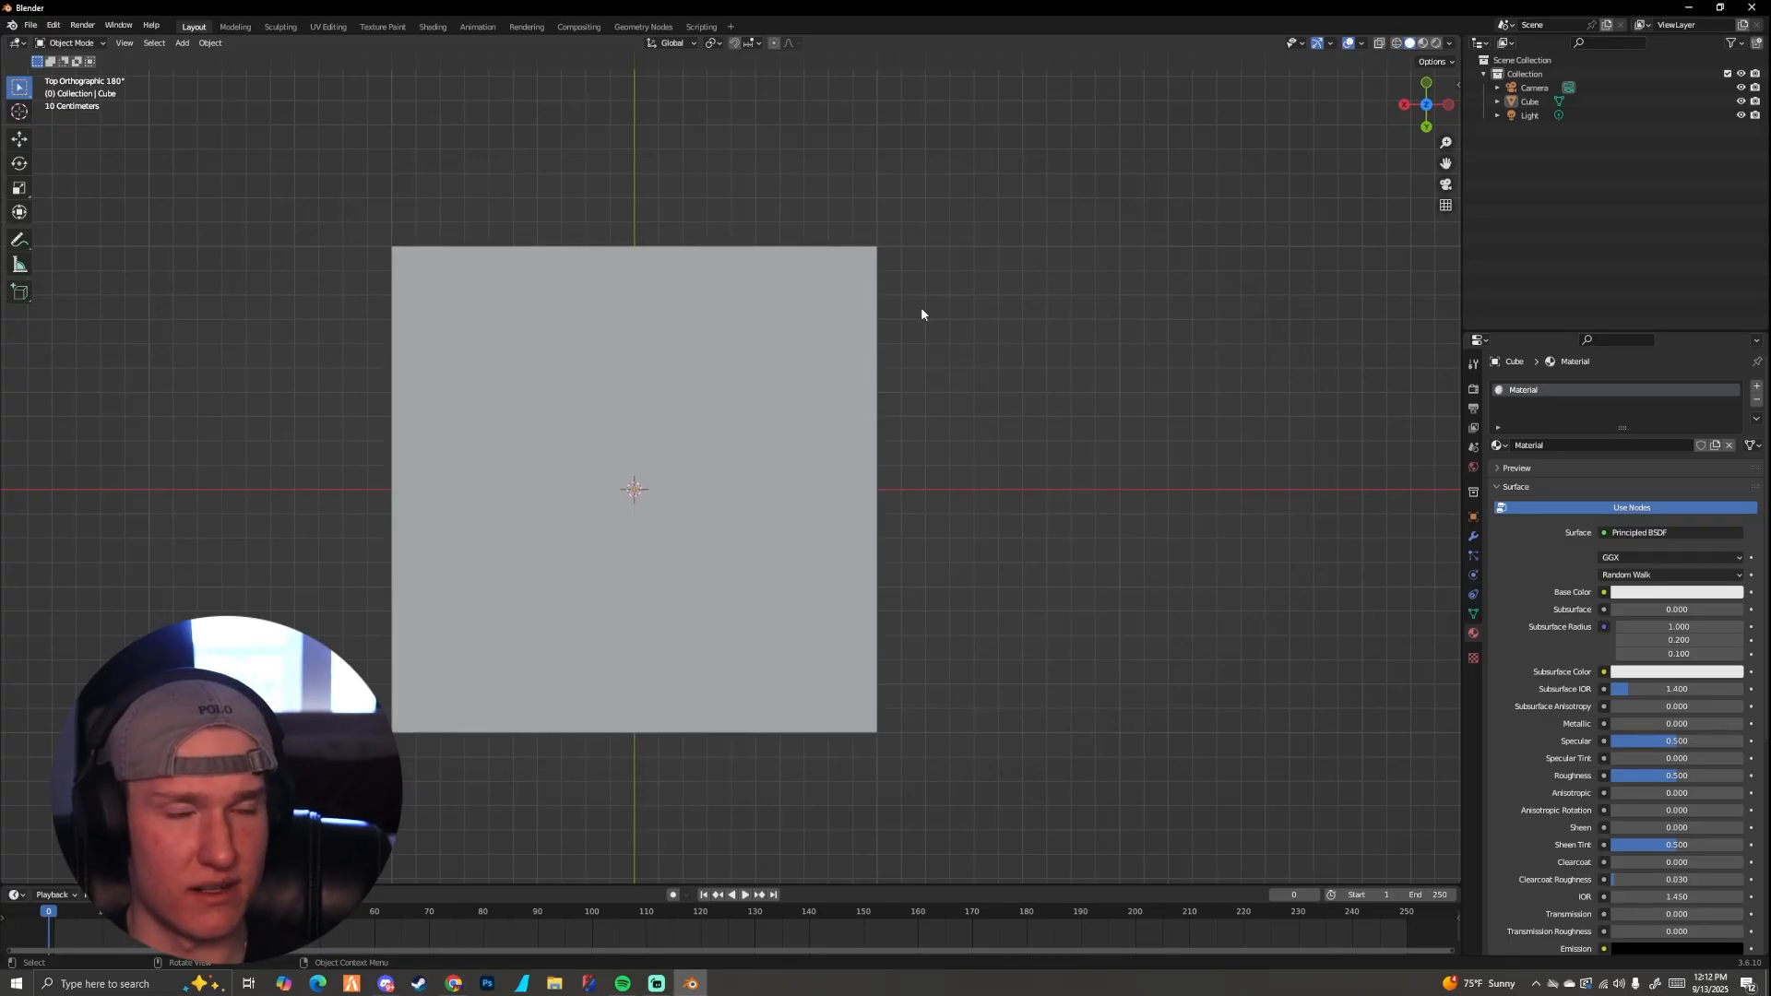
click(1394, 45)
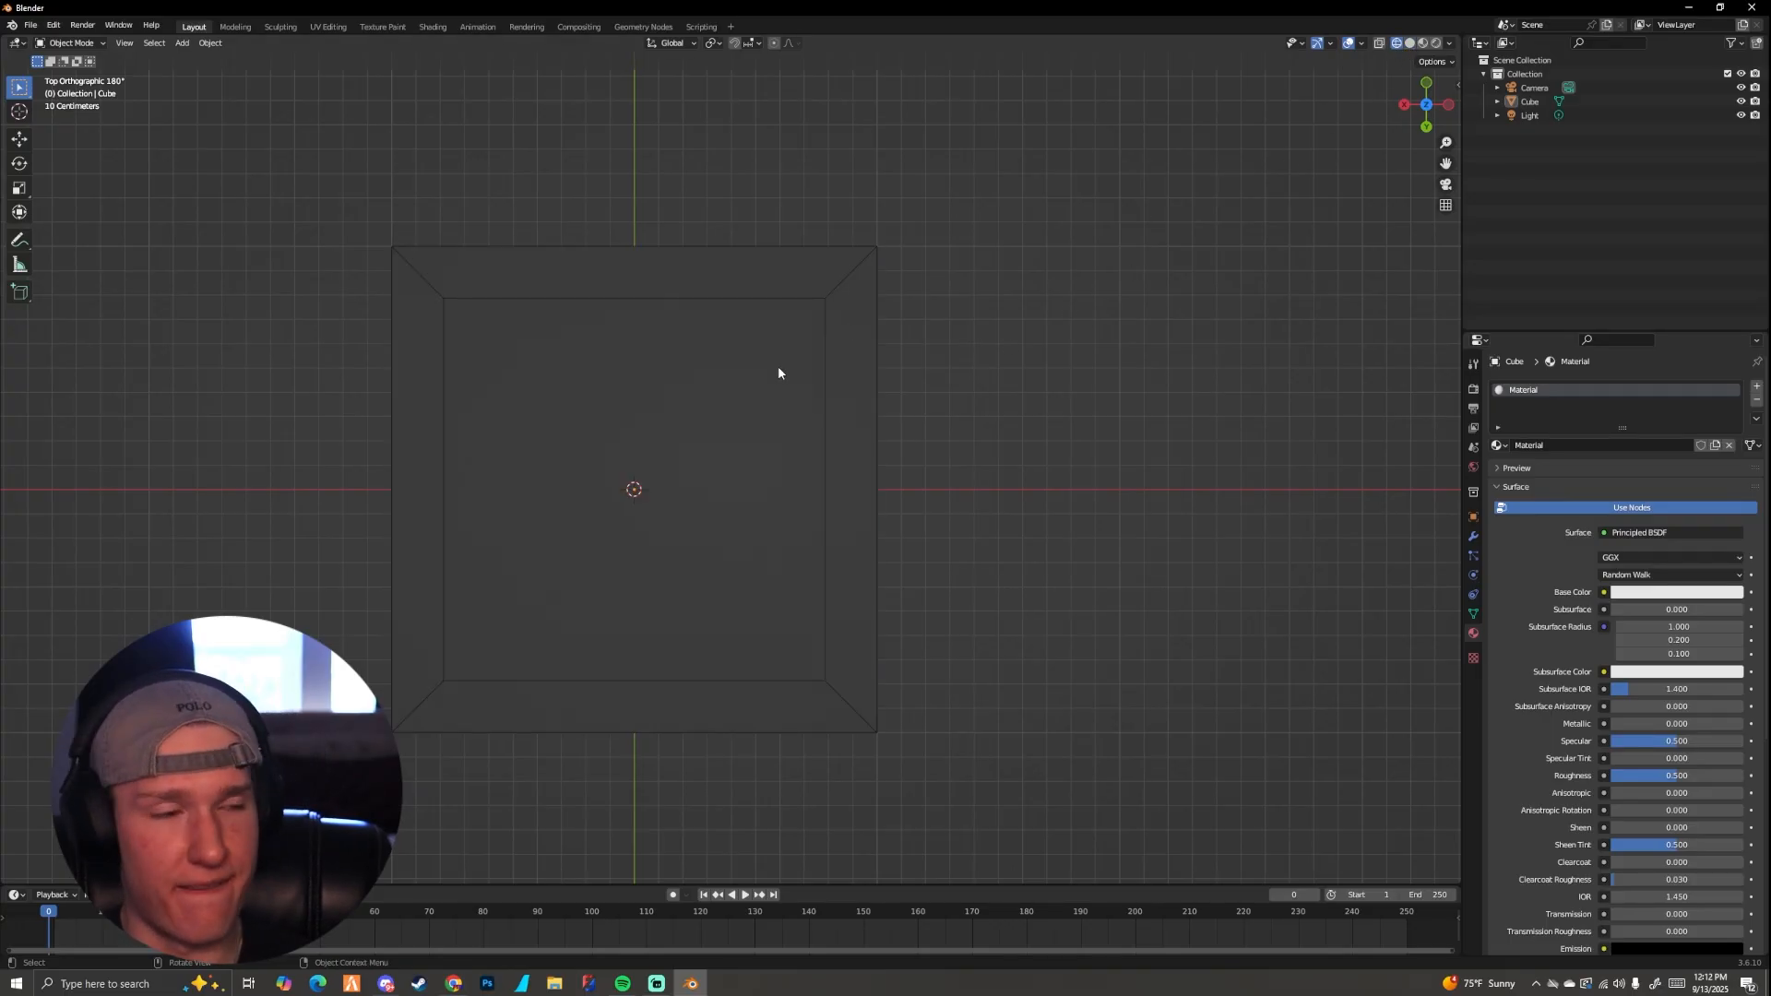
middle_drag(797, 364, 631, 307)
scroll(719, 312, down, 2)
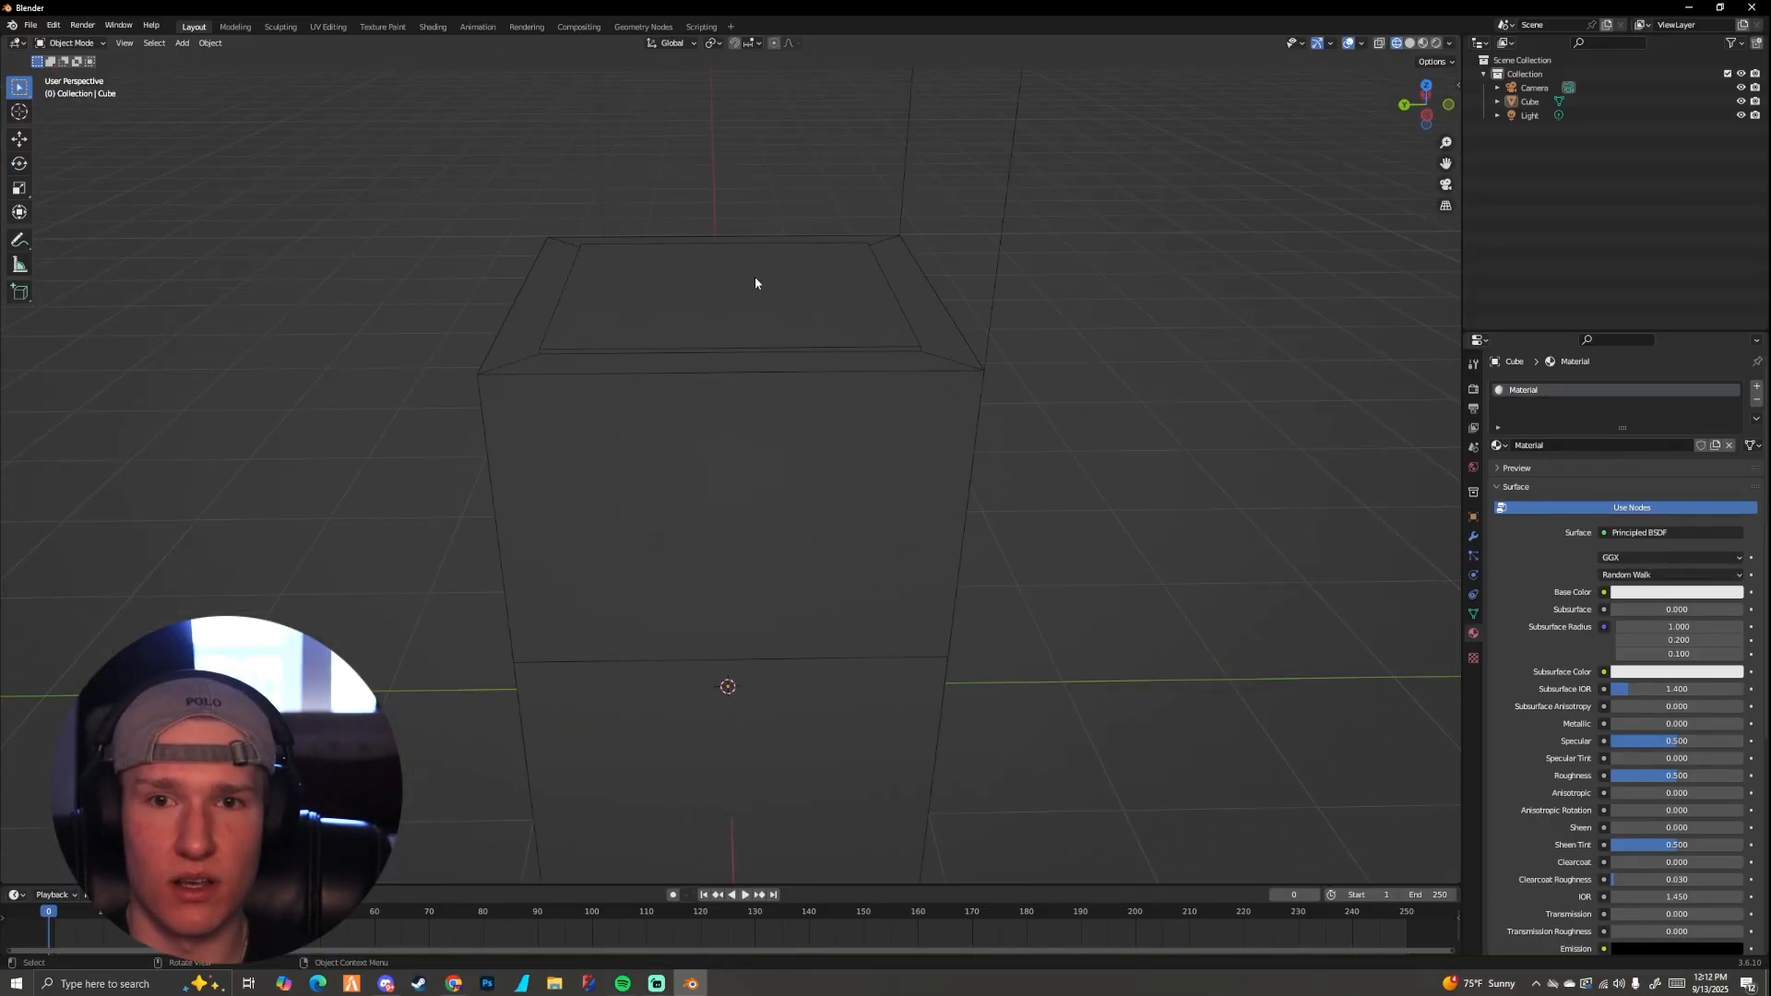
scroll(760, 277, down, 2)
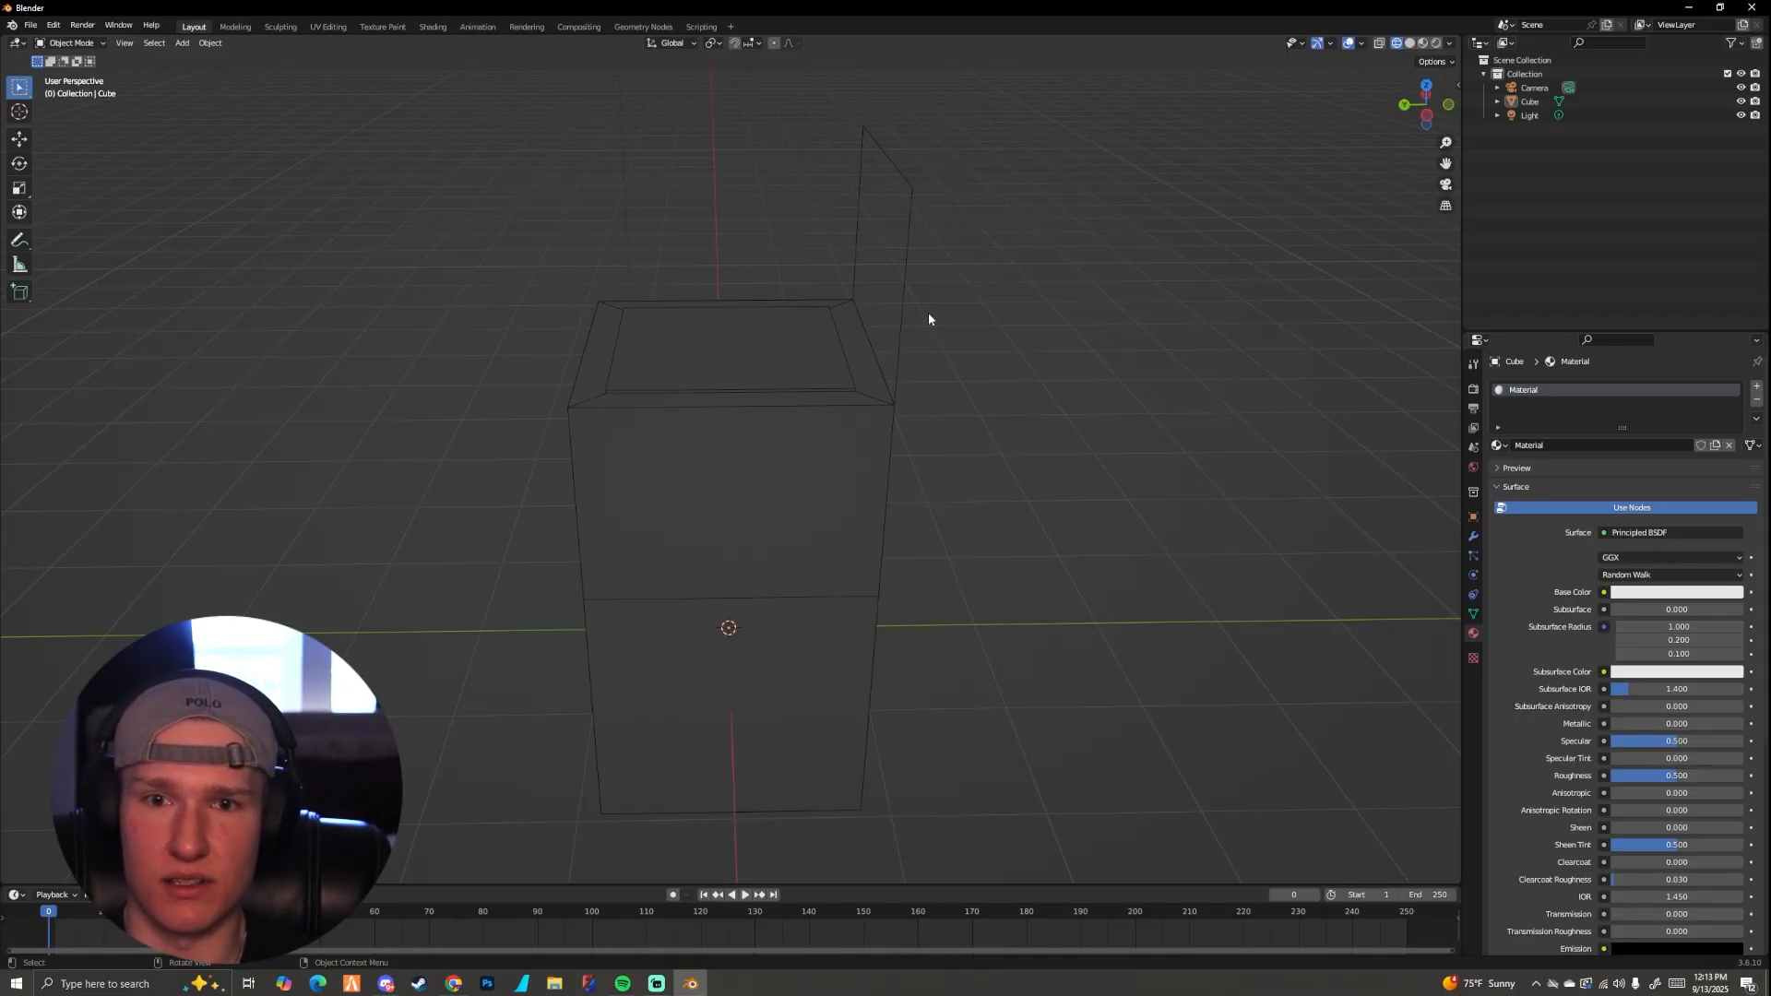
scroll(652, 361, down, 3)
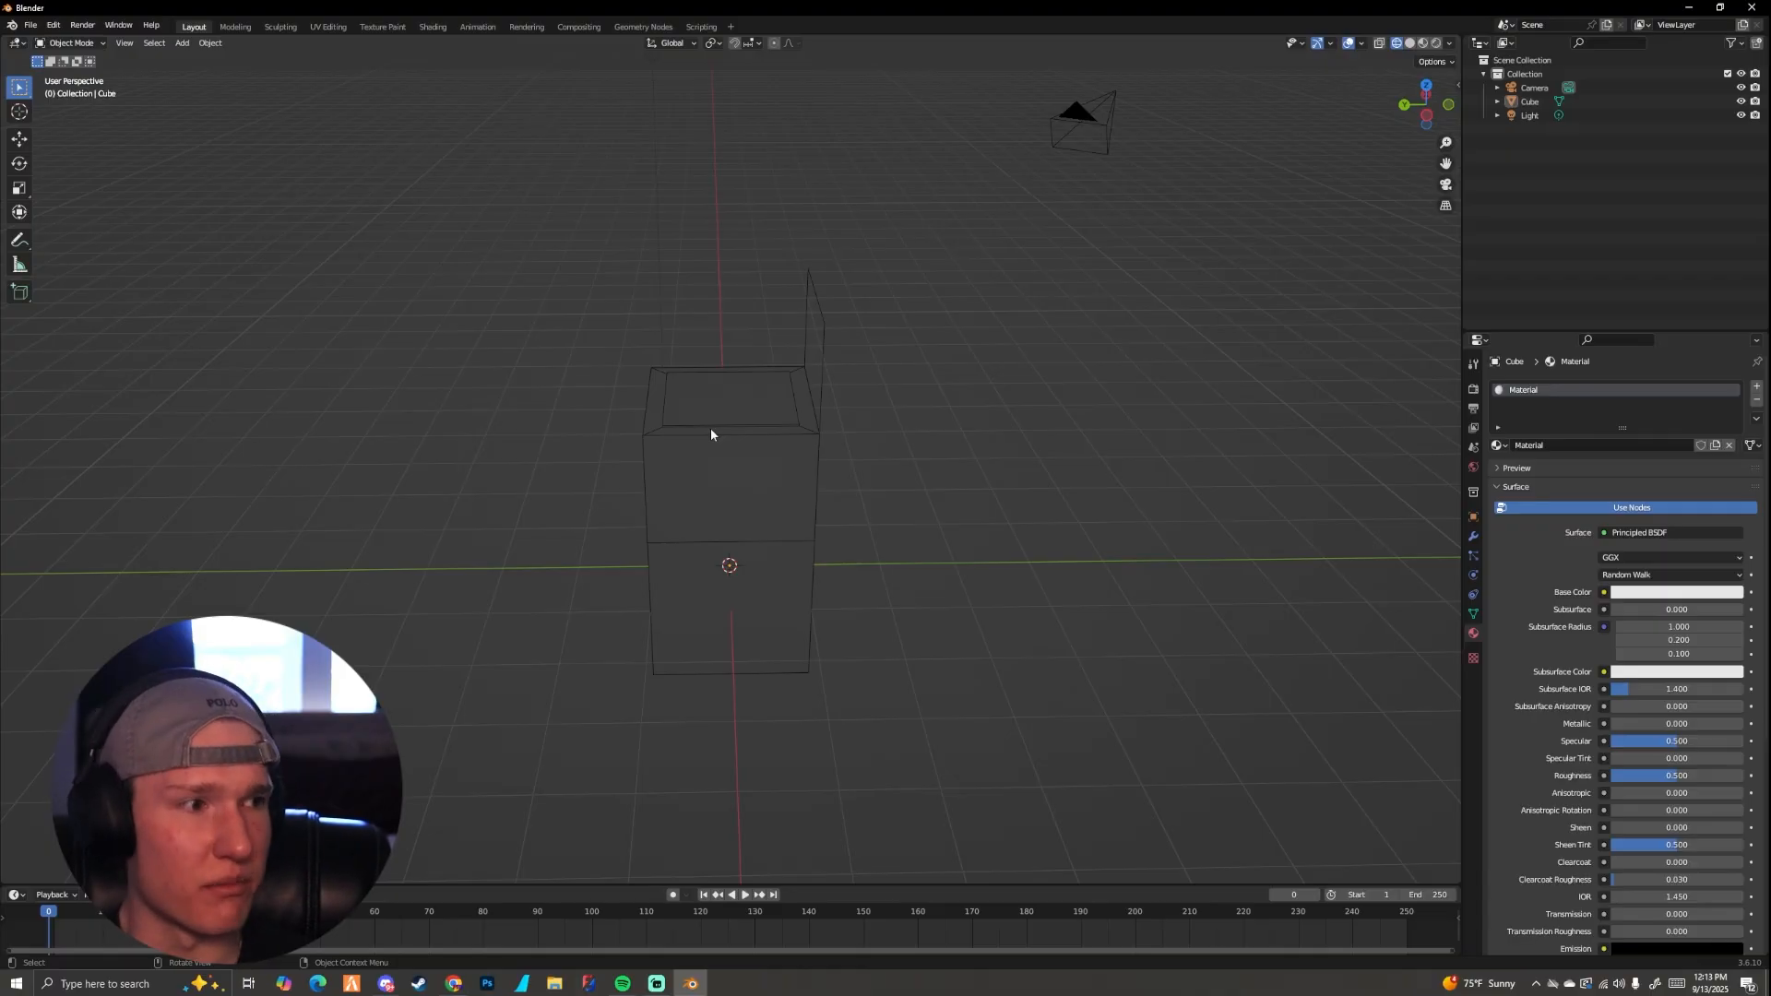
middle_drag(801, 414, 826, 440)
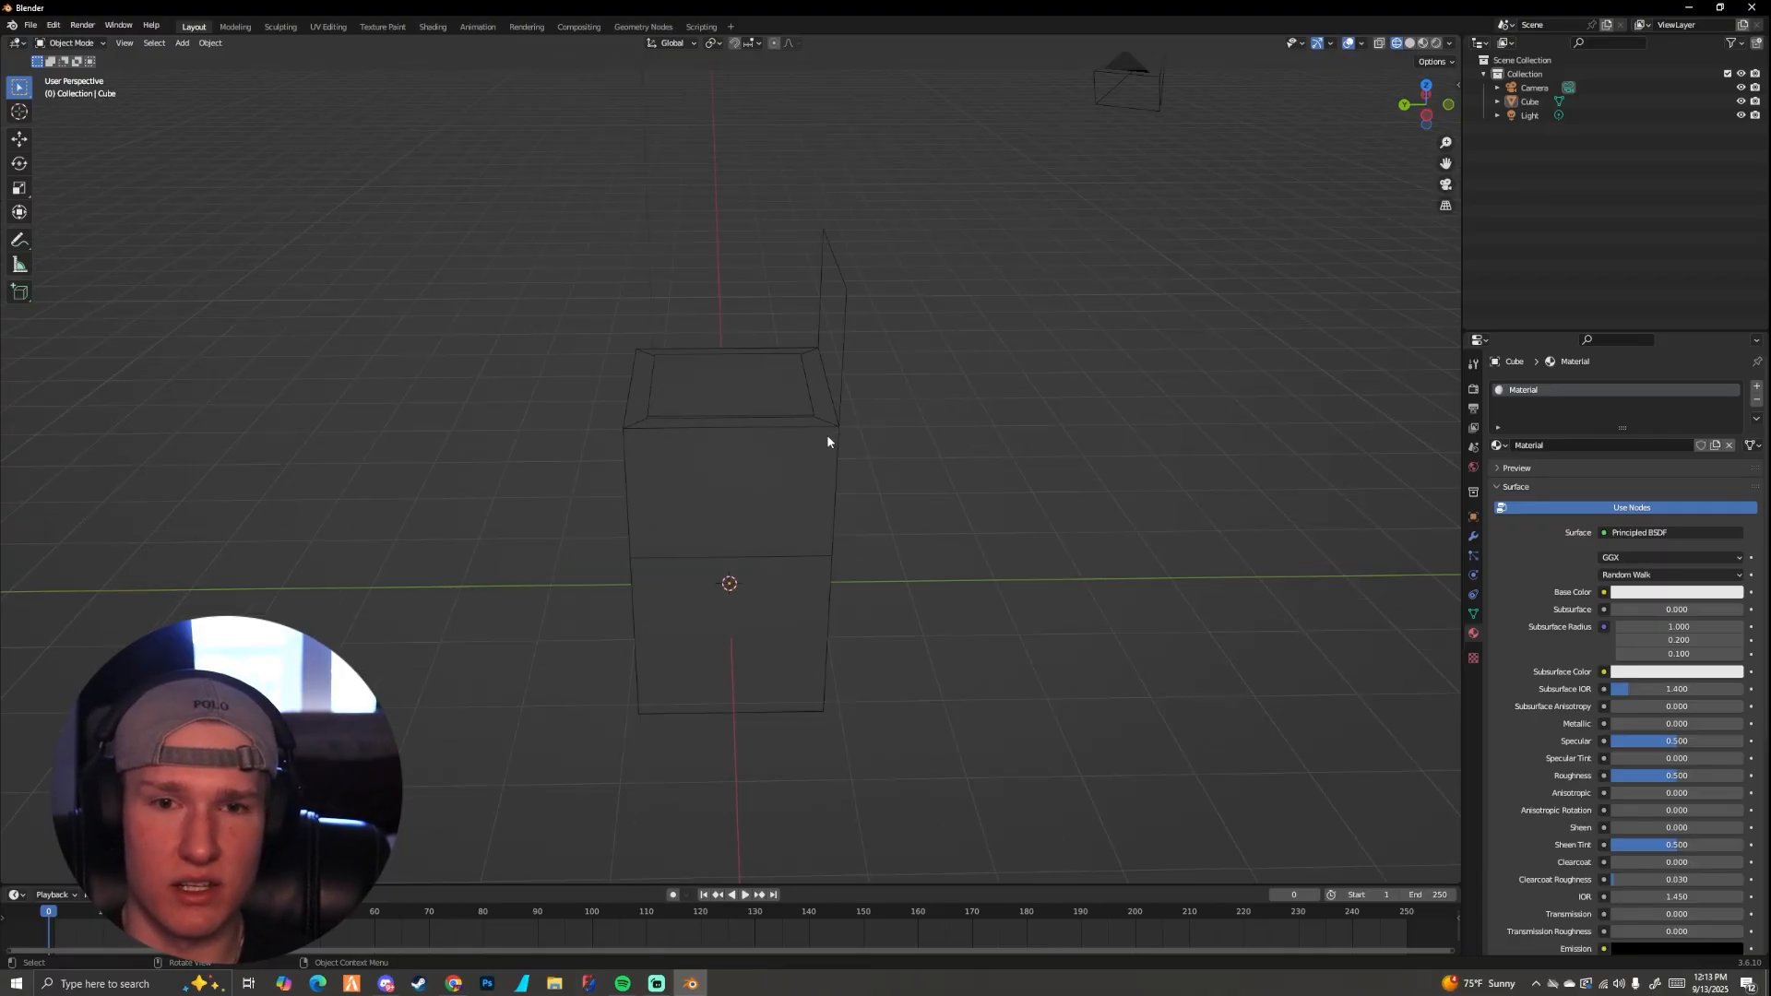